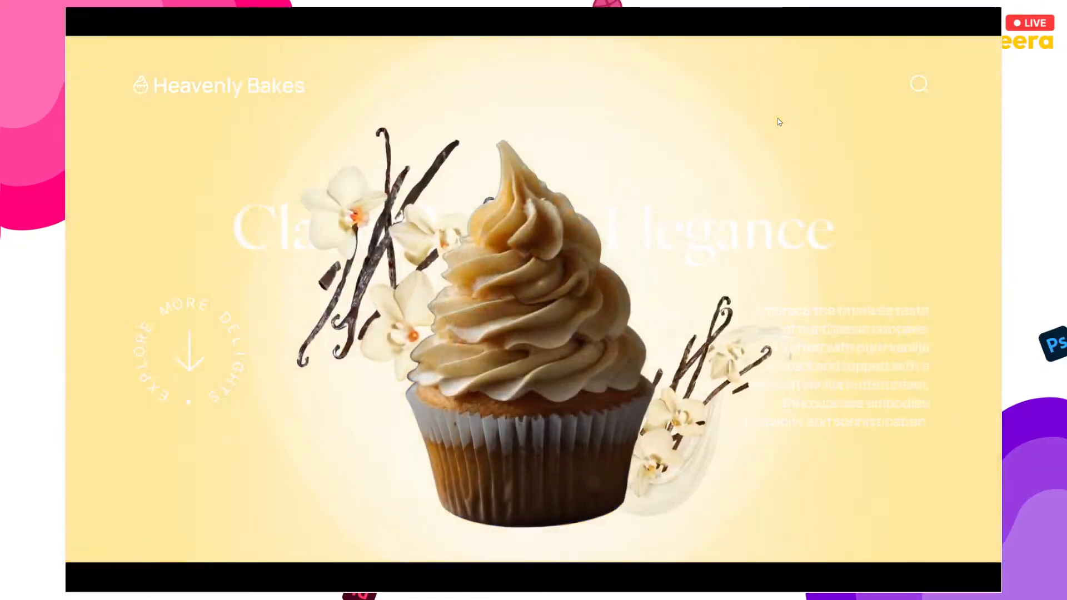
Leave the full-screen cupcake prototype, check the streaming window in OBS, and minimize it
{"action": "mouse_move", "coordinate": [996, 12]}
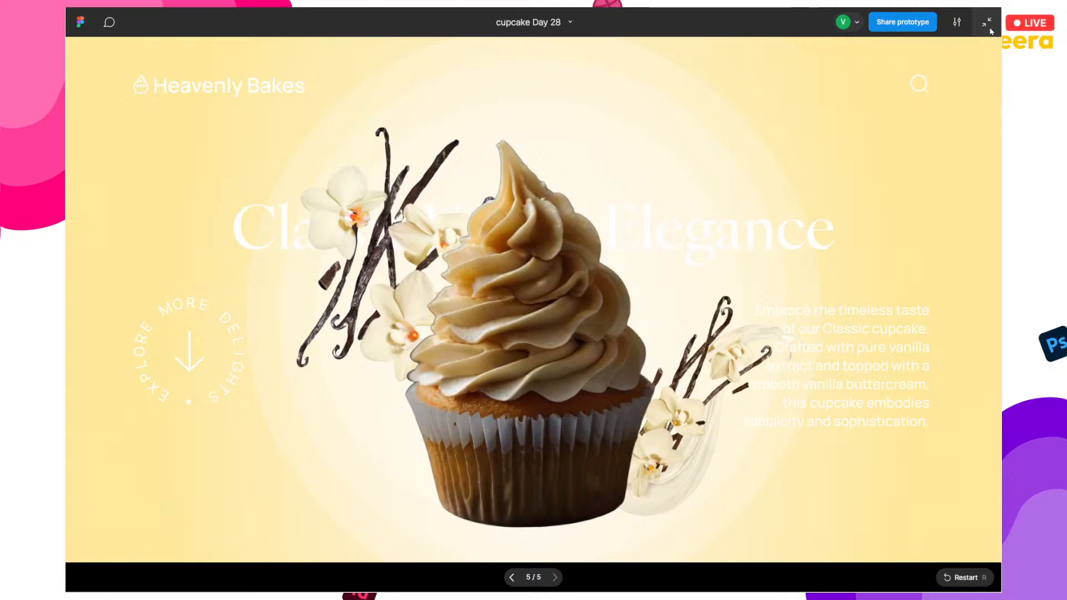
{"action": "left_click", "coordinate": [990, 29]}
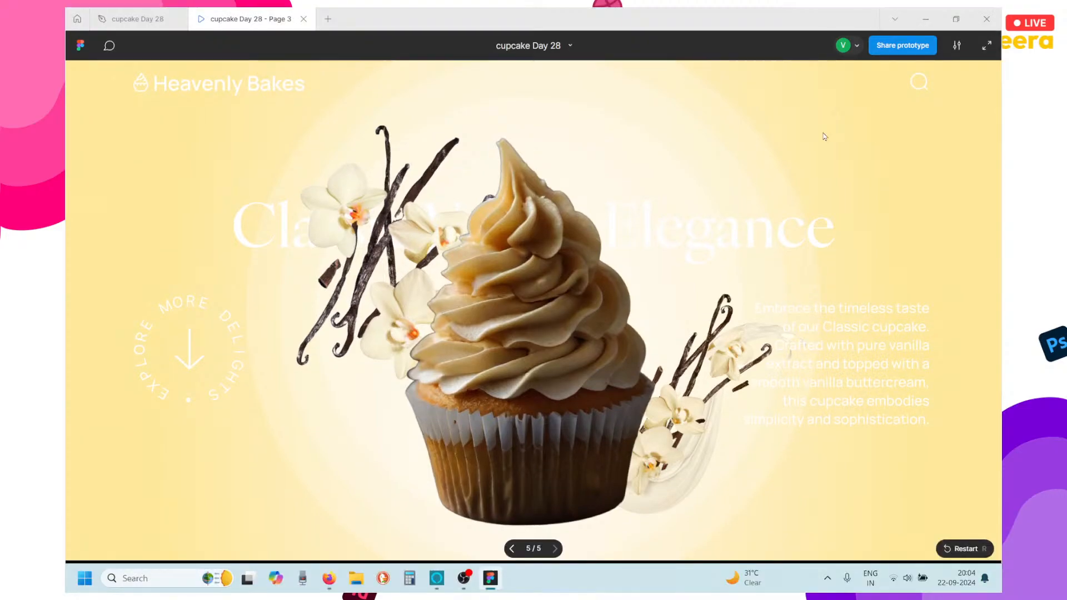
{"action": "left_click", "coordinate": [463, 579]}
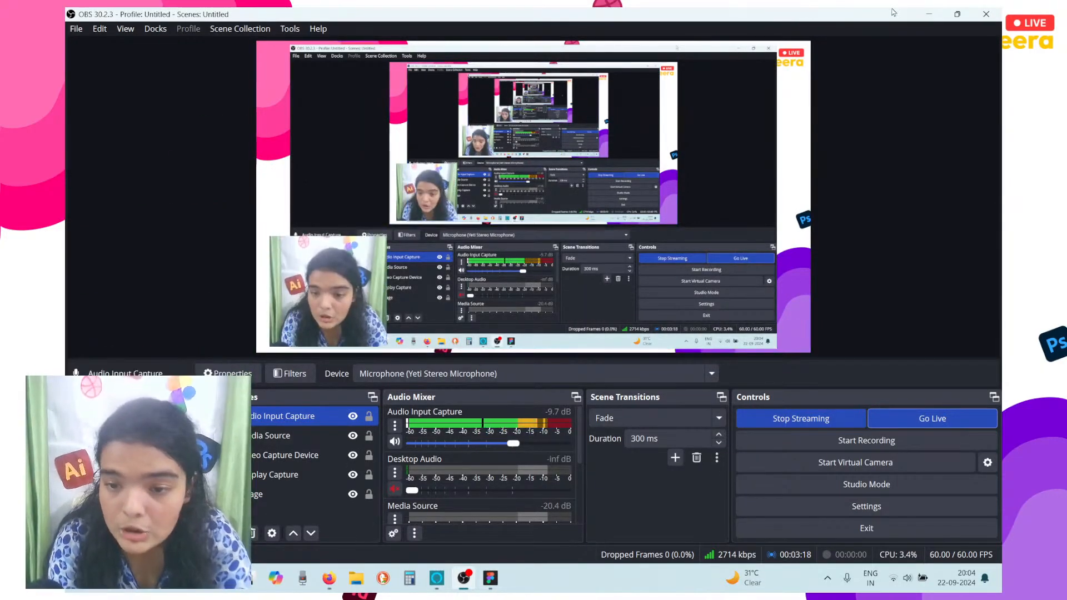
{"action": "left_click", "coordinate": [937, 13]}
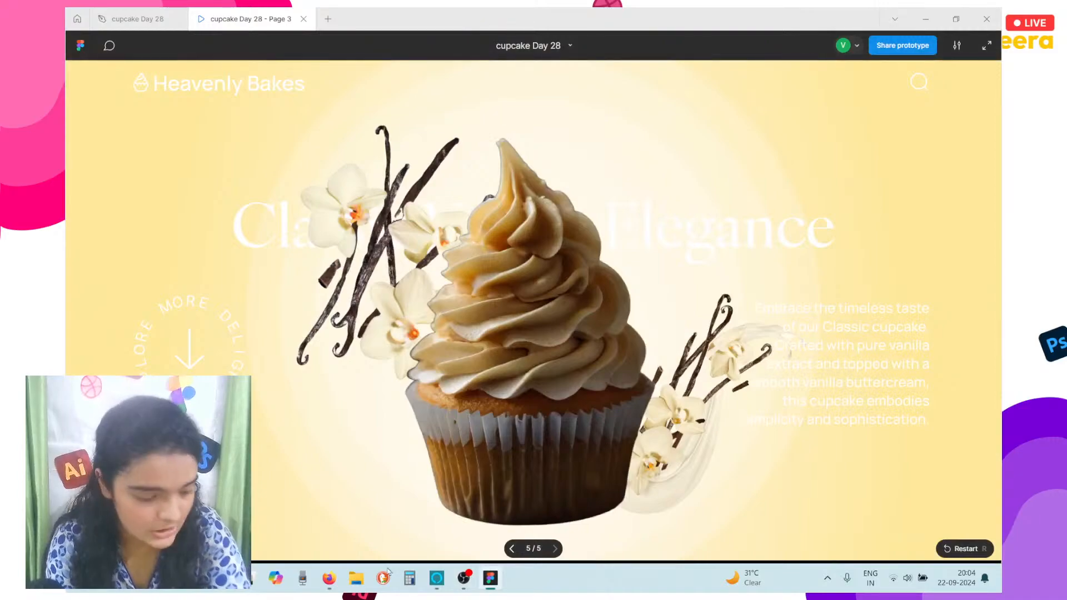
Switch to Firefox, search for "figma downloads" in a new tab, and view the desktop, mobile and font installer options
{"action": "left_click", "coordinate": [332, 580]}
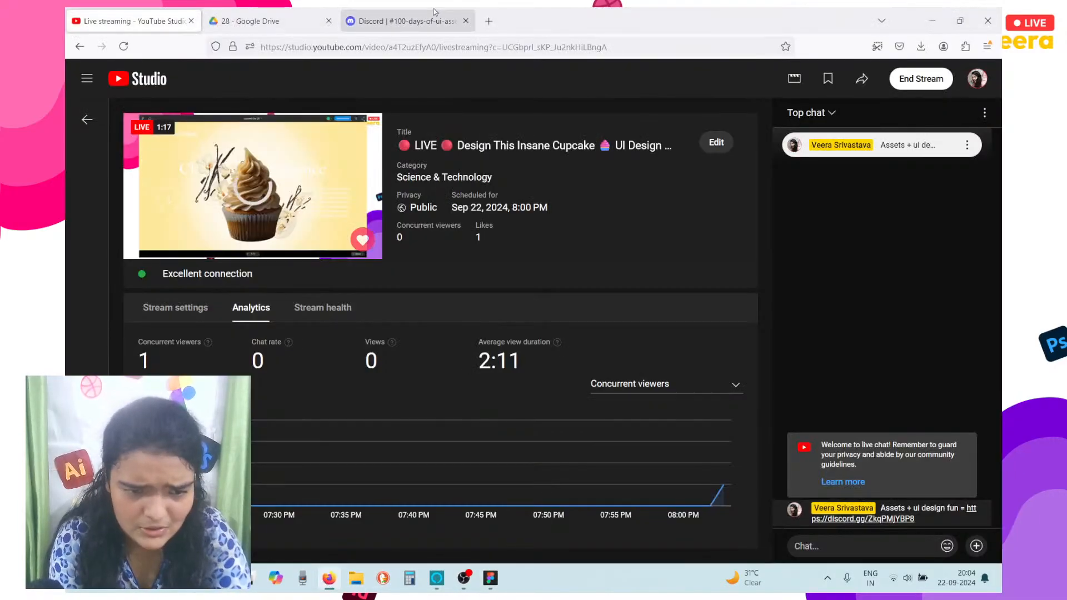
{"action": "left_click", "coordinate": [490, 13]}
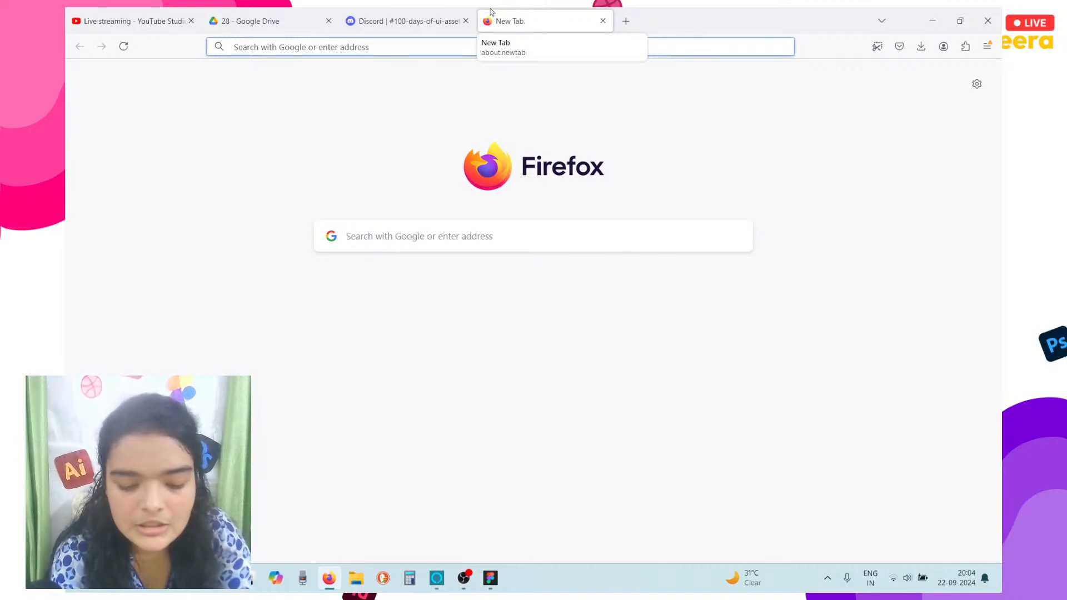
{"action": "type", "text": "figma dow"}
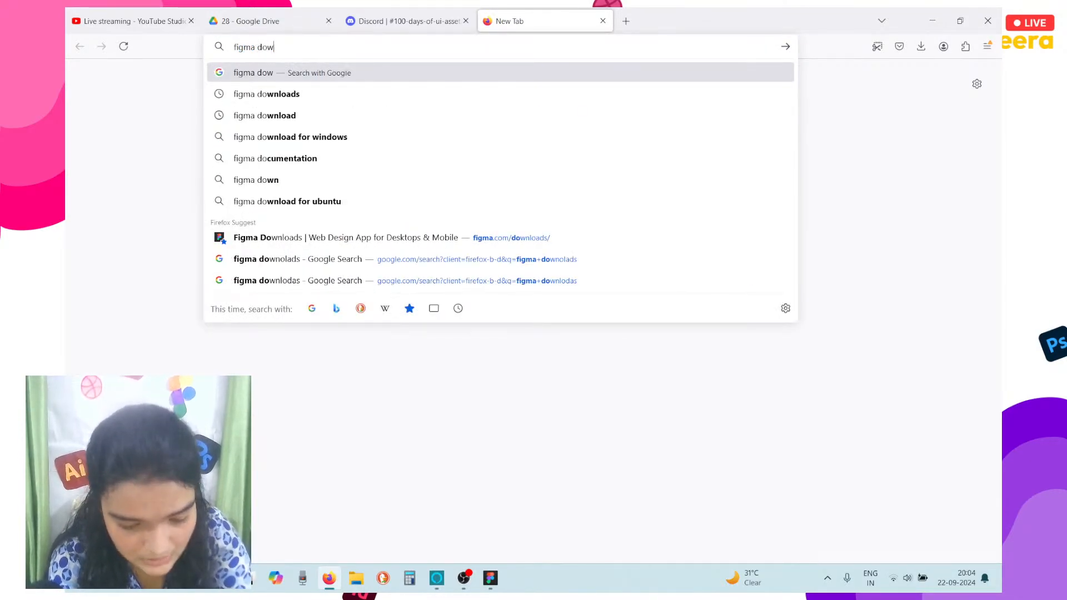
{"action": "type", "text": "nloads"}
{"action": "key", "text": "Return"}
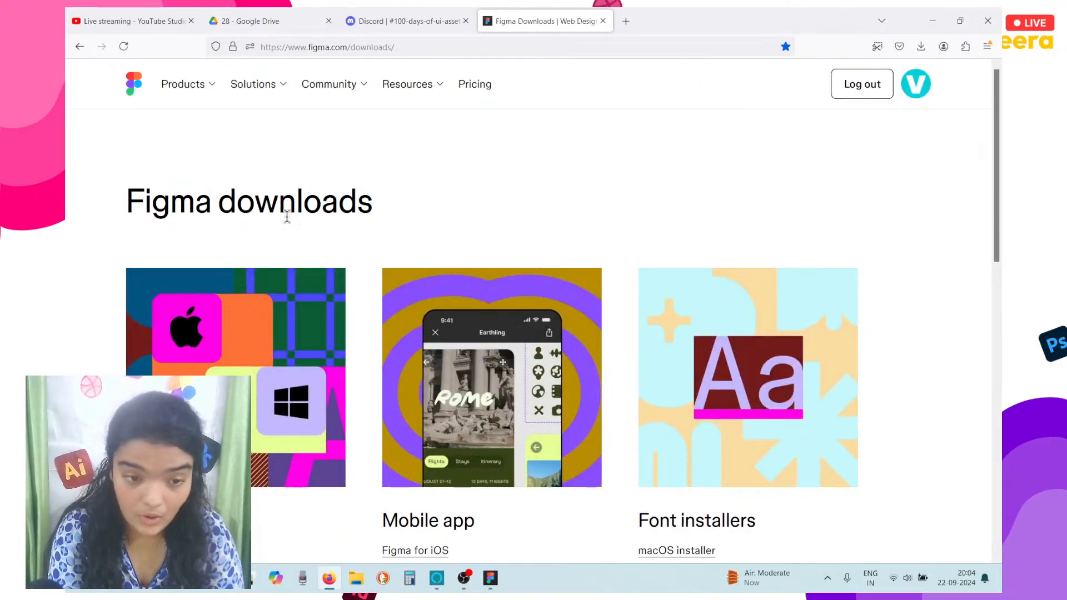
{"action": "scroll", "coordinate": [243, 373], "scroll_direction": "down", "scroll_amount": 3}
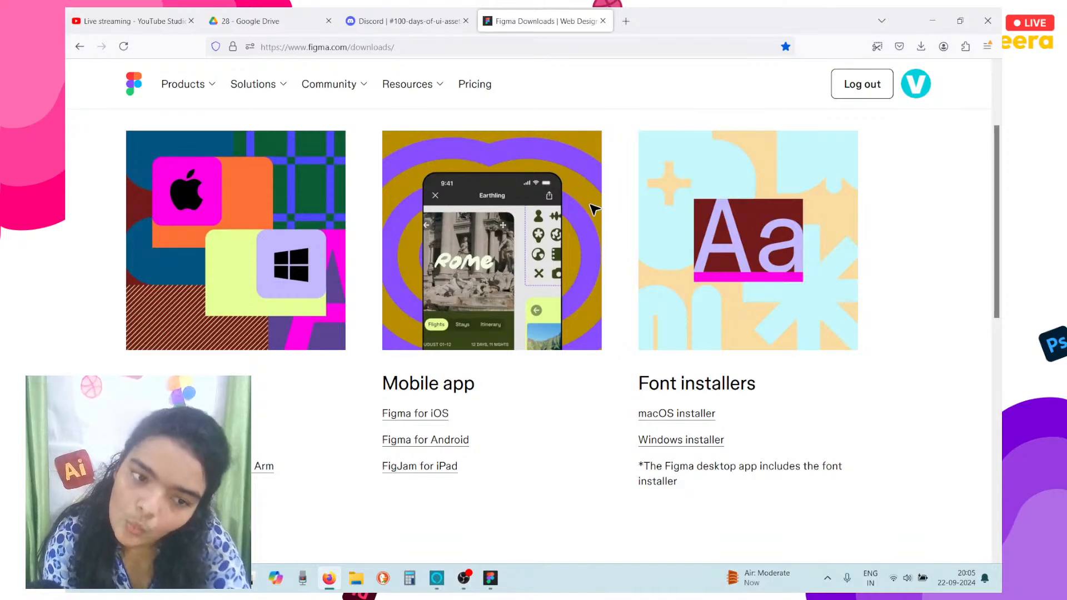
Switch to Figma, clear the "cupcake" file search, and create a new design file
{"action": "left_click", "coordinate": [490, 578]}
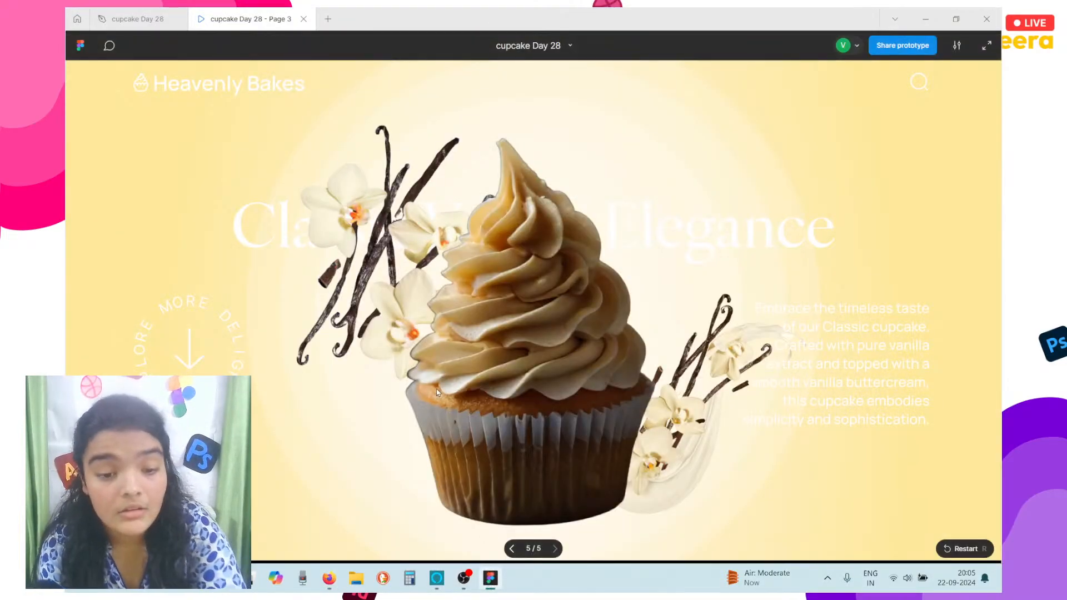
{"action": "left_click", "coordinate": [77, 18]}
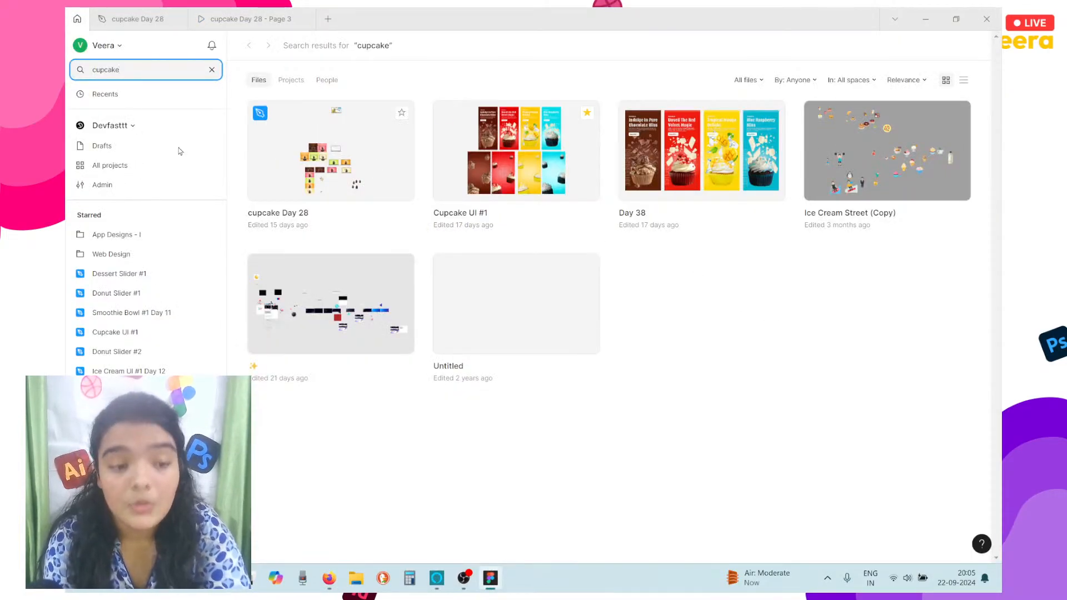
{"action": "left_click", "coordinate": [211, 71]}
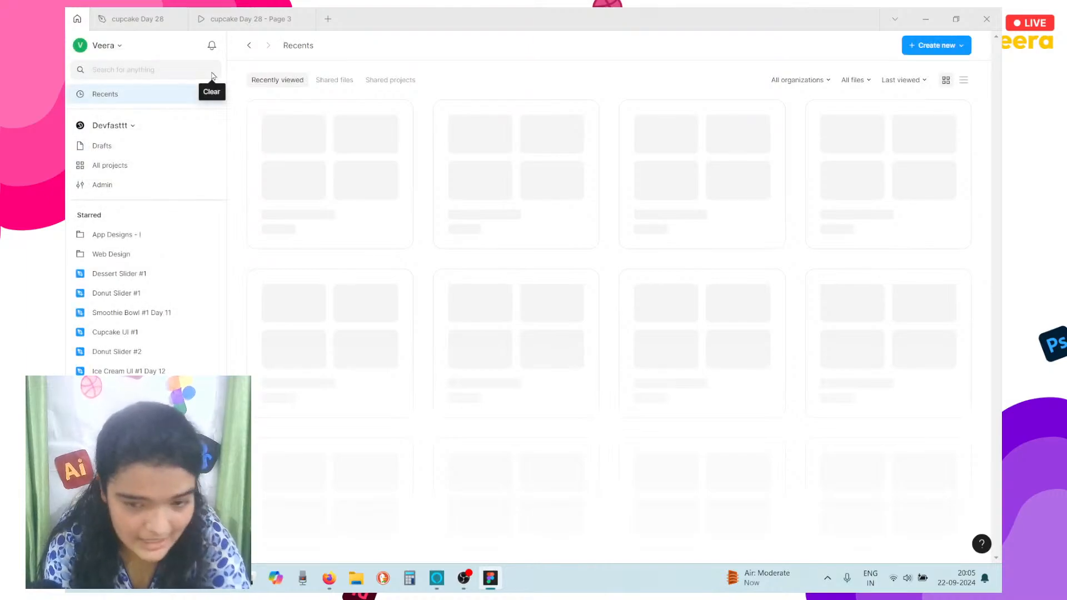
{"action": "left_click", "coordinate": [909, 51]}
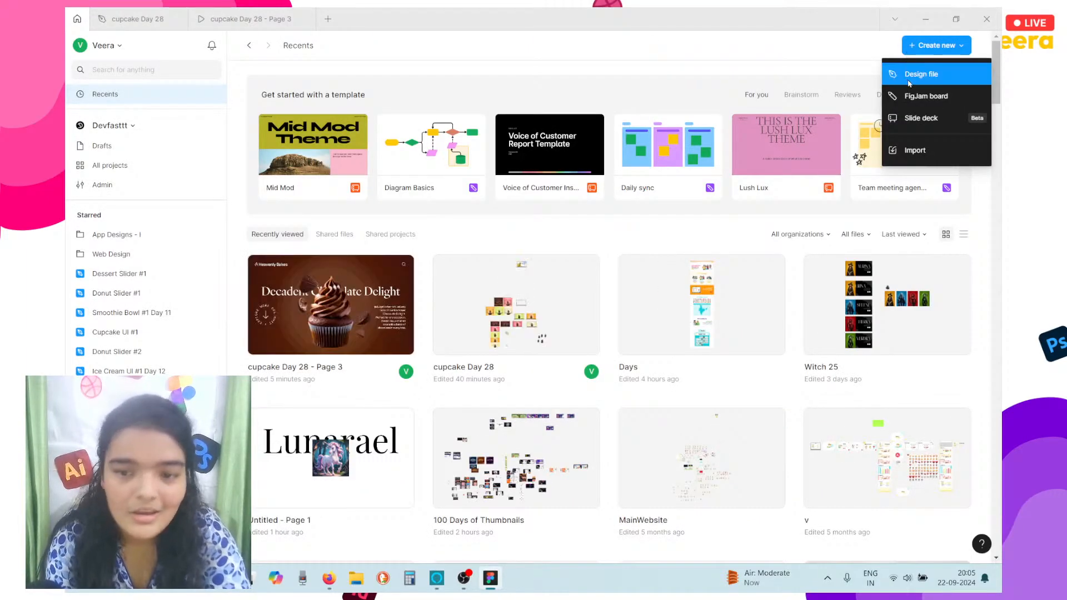
{"action": "left_click", "coordinate": [908, 71]}
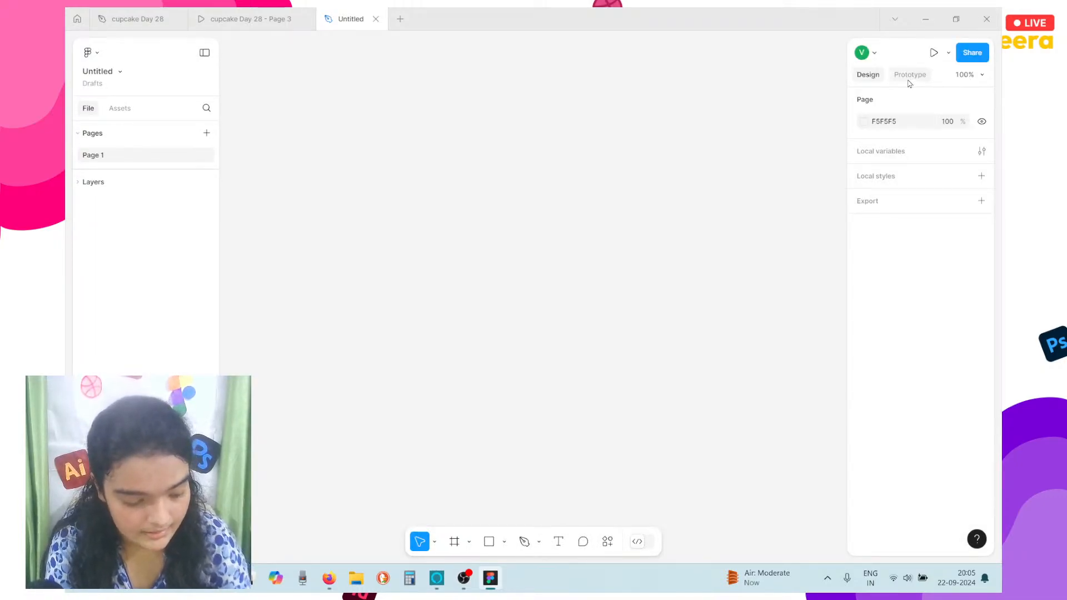
Check the live stream in OBS and YouTube Studio, and return to the Figma downloads page in Firefox
{"action": "left_click", "coordinate": [463, 581]}
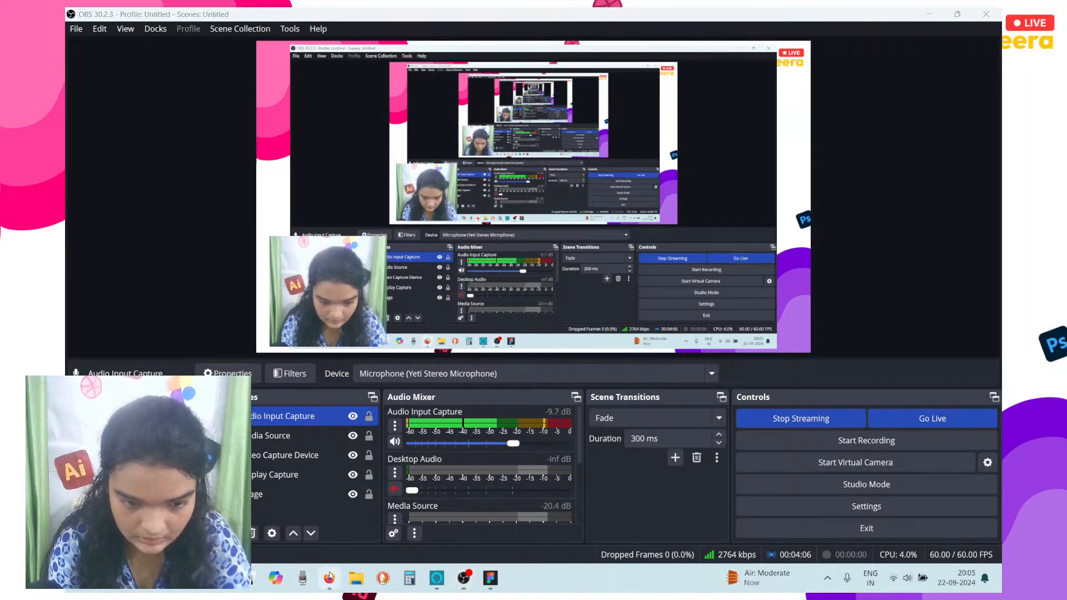
{"action": "left_click", "coordinate": [329, 578]}
{"action": "left_click", "coordinate": [133, 13]}
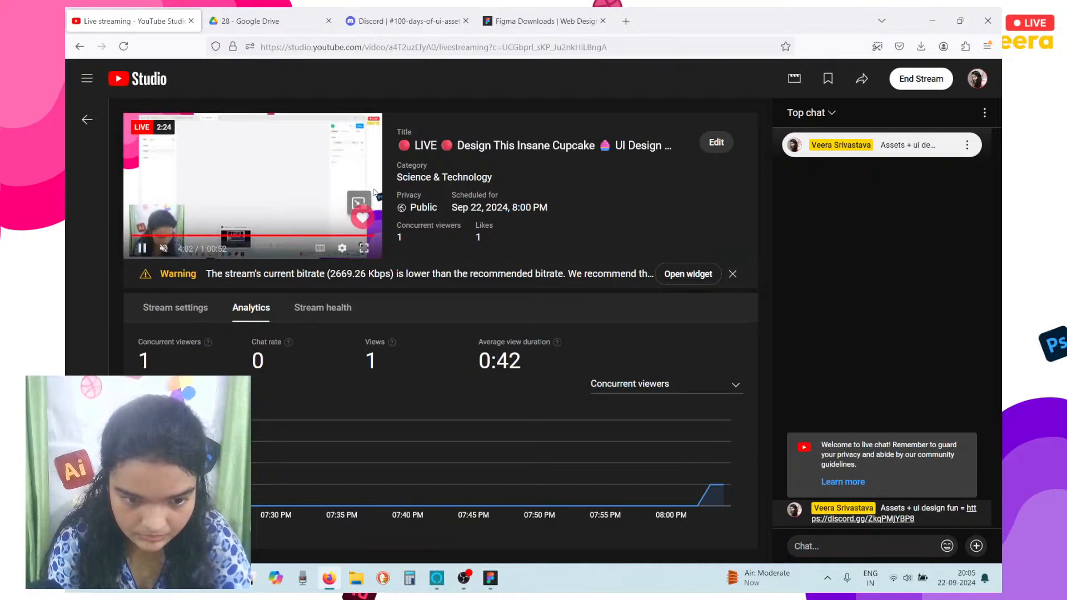
{"action": "left_click", "coordinate": [539, 21]}
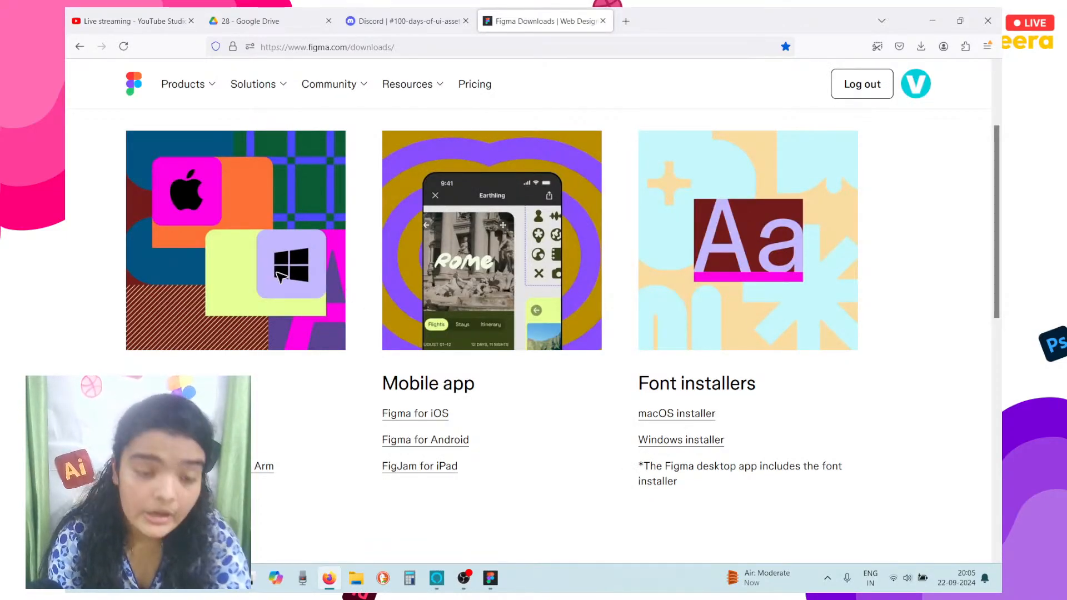
In Discord's 100-days-of-ui-assets channel, close the invite dialog and remove the link preview from the Day 28 message
{"action": "left_click", "coordinate": [380, 12]}
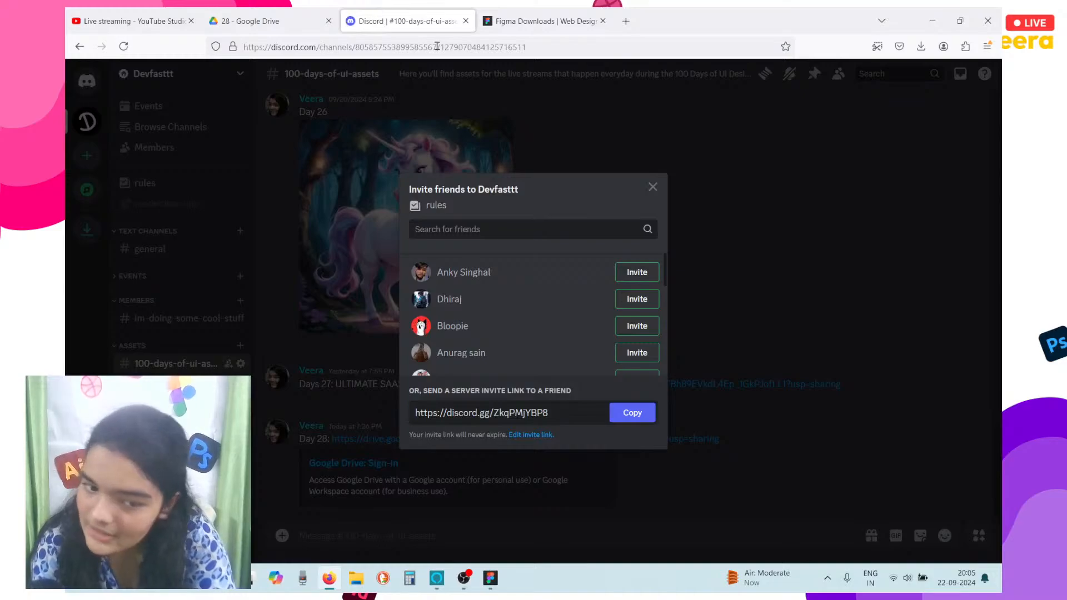
{"action": "left_click", "coordinate": [652, 188]}
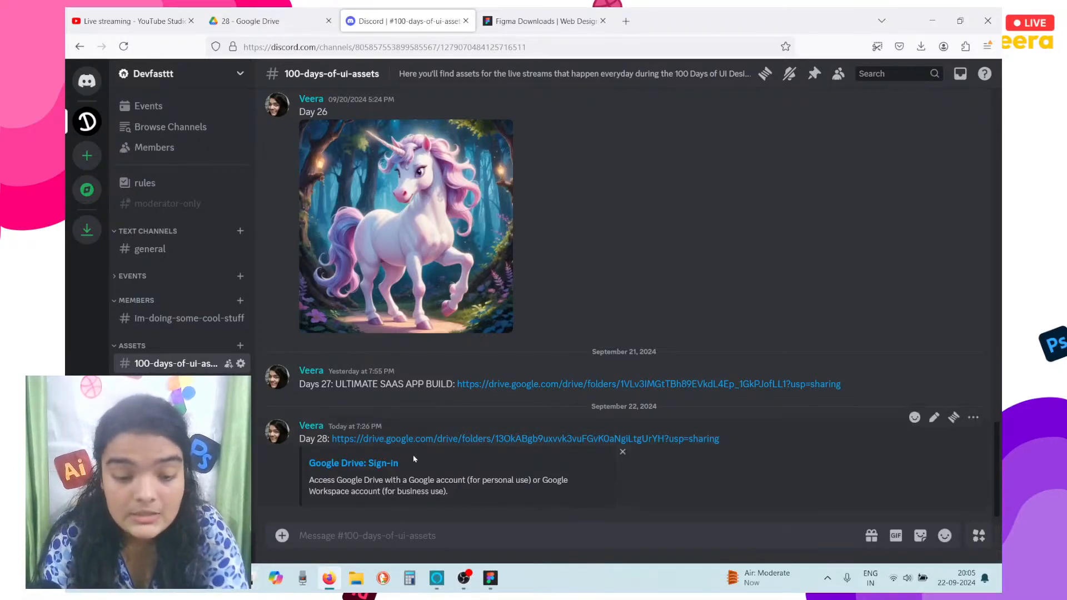
{"action": "scroll", "coordinate": [416, 450], "scroll_direction": "up", "scroll_amount": 3}
{"action": "scroll", "coordinate": [415, 455], "scroll_direction": "down", "scroll_amount": 3}
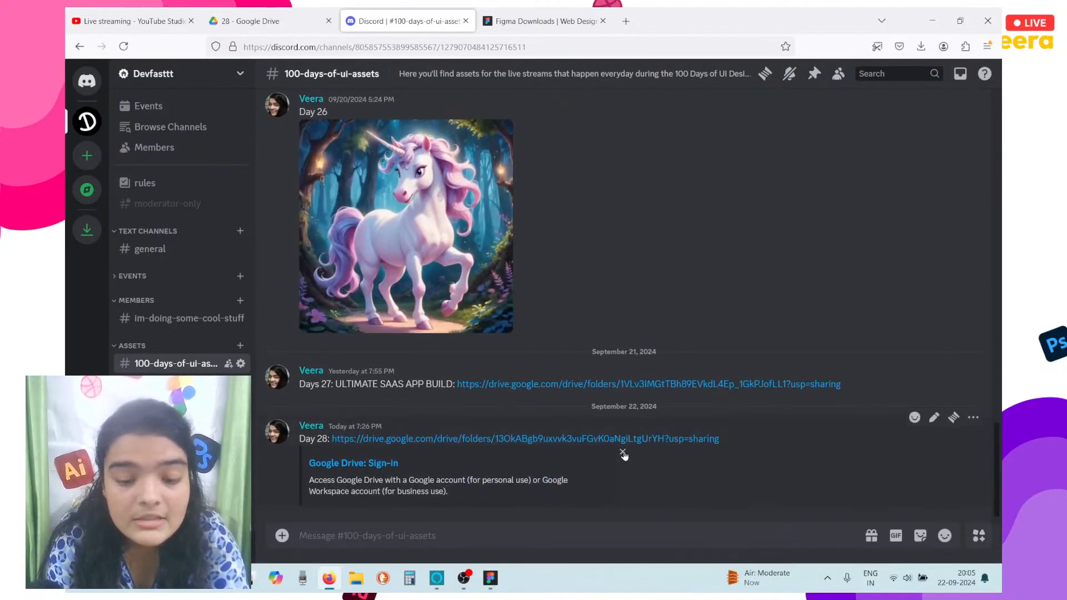
{"action": "left_click", "coordinate": [622, 451]}
{"action": "left_click", "coordinate": [602, 355]}
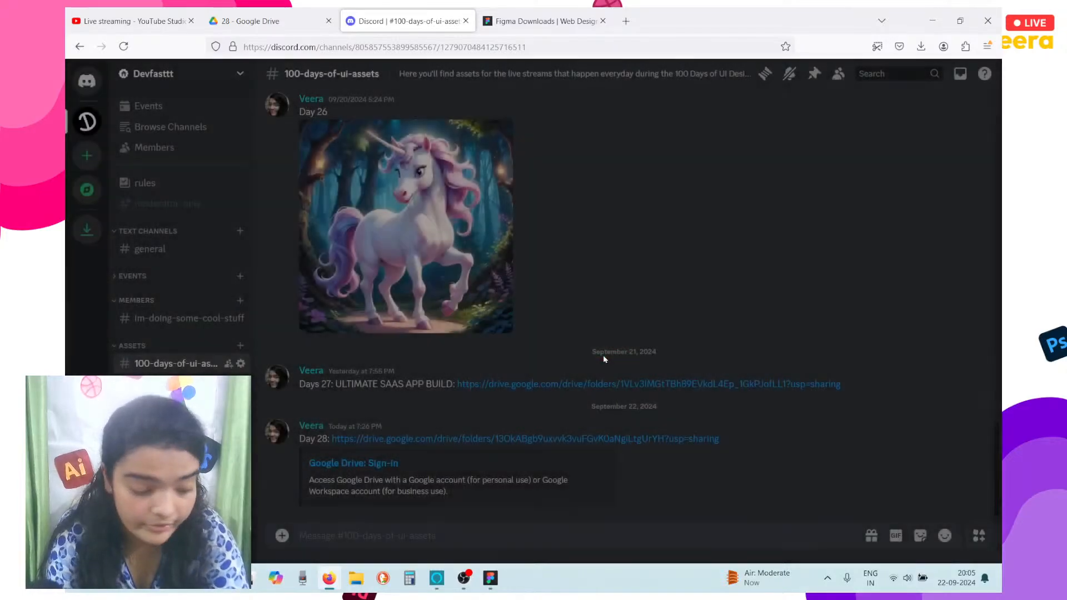
Open the Day 28 Google Drive assets folder from the Discord channel and close the older "28 - Google Drive" tab
{"action": "scroll", "coordinate": [604, 360], "scroll_direction": "up", "scroll_amount": 8}
{"action": "scroll", "coordinate": [603, 360], "scroll_direction": "down", "scroll_amount": 5}
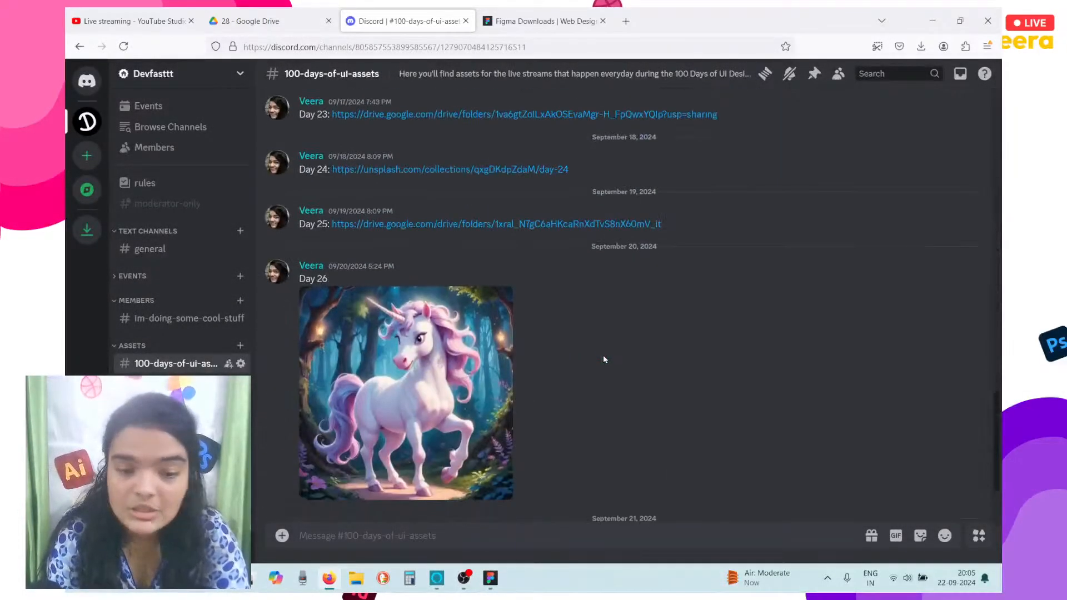
{"action": "scroll", "coordinate": [604, 359], "scroll_direction": "down", "scroll_amount": 2}
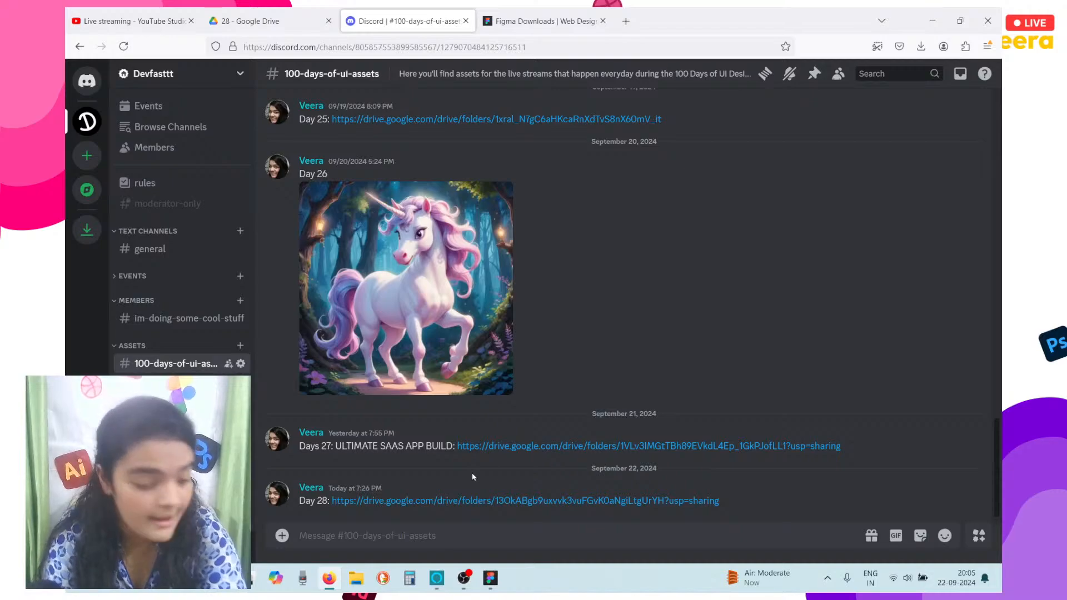
{"action": "left_click", "coordinate": [450, 501]}
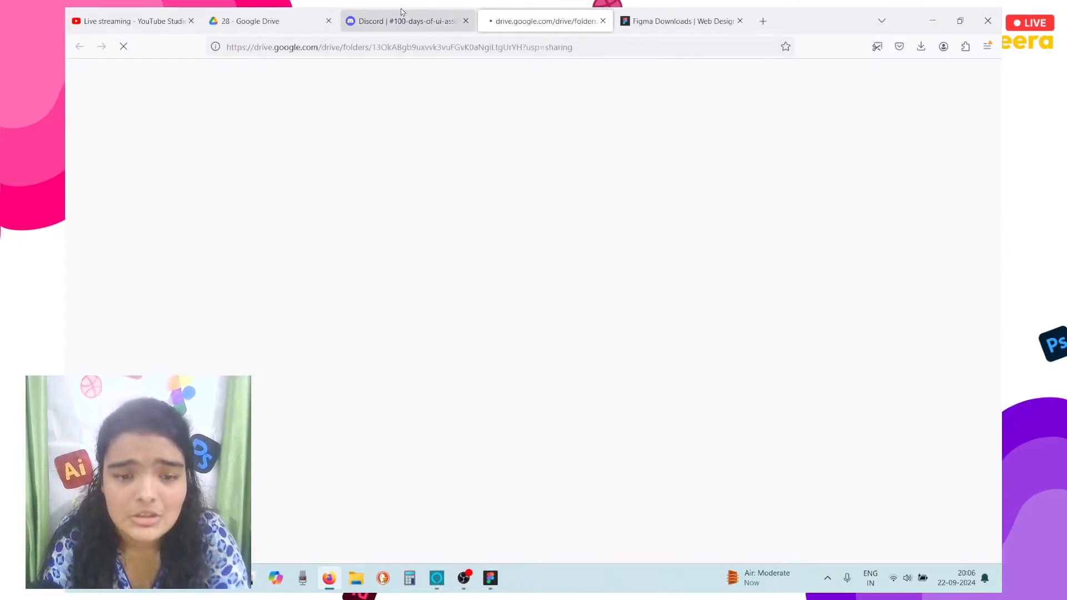
{"action": "left_click", "coordinate": [328, 21]}
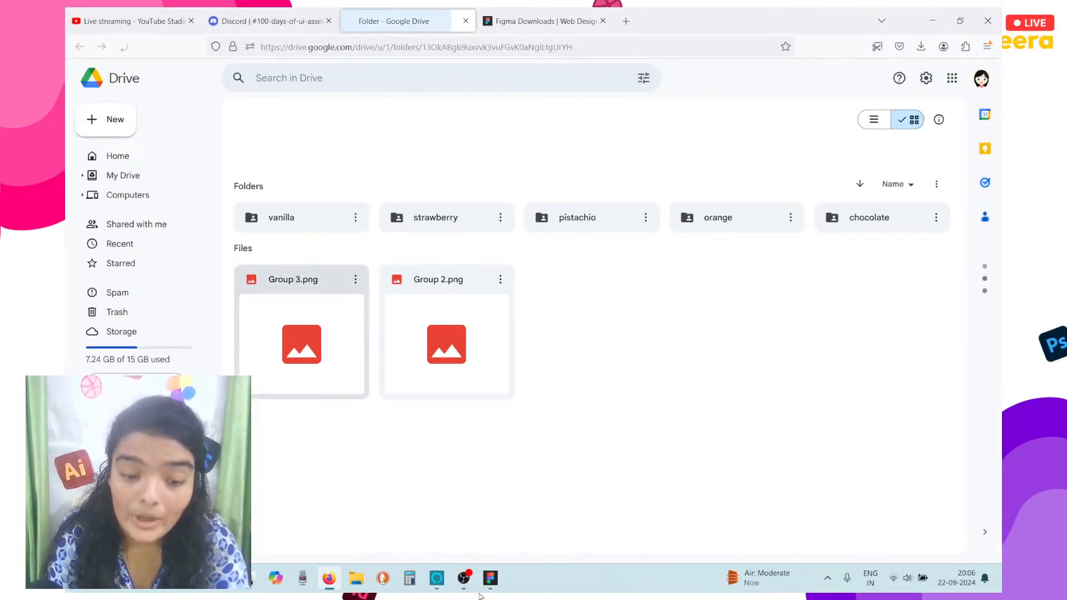
Switch to Figma and review the "cupcake Day 28 - Page 3" prototype in full screen
{"action": "mouse_move", "coordinate": [457, 593]}
{"action": "left_click", "coordinate": [490, 578]}
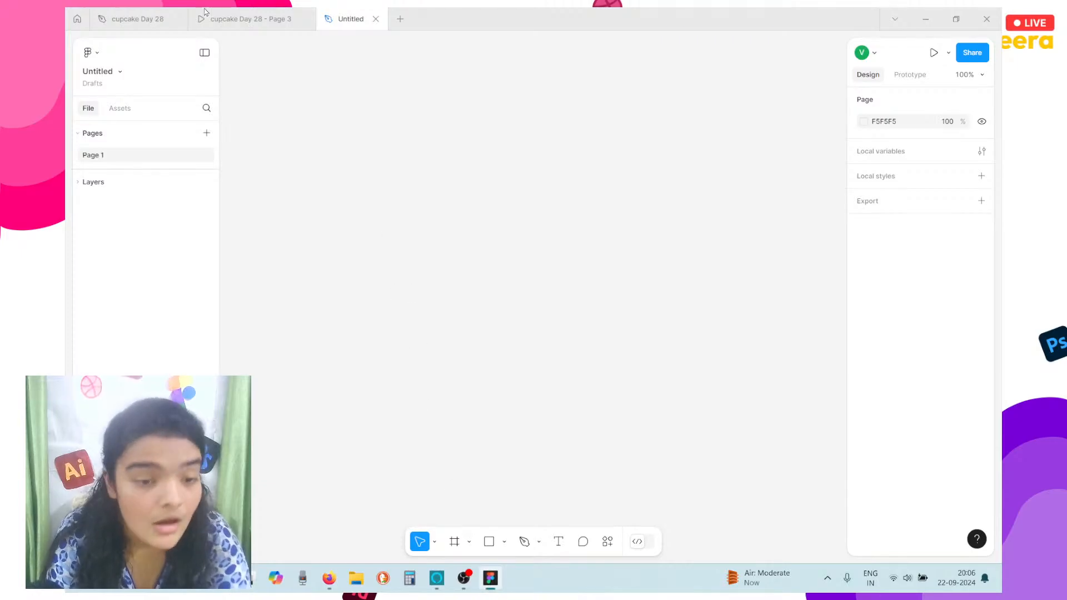
{"action": "left_click", "coordinate": [233, 19]}
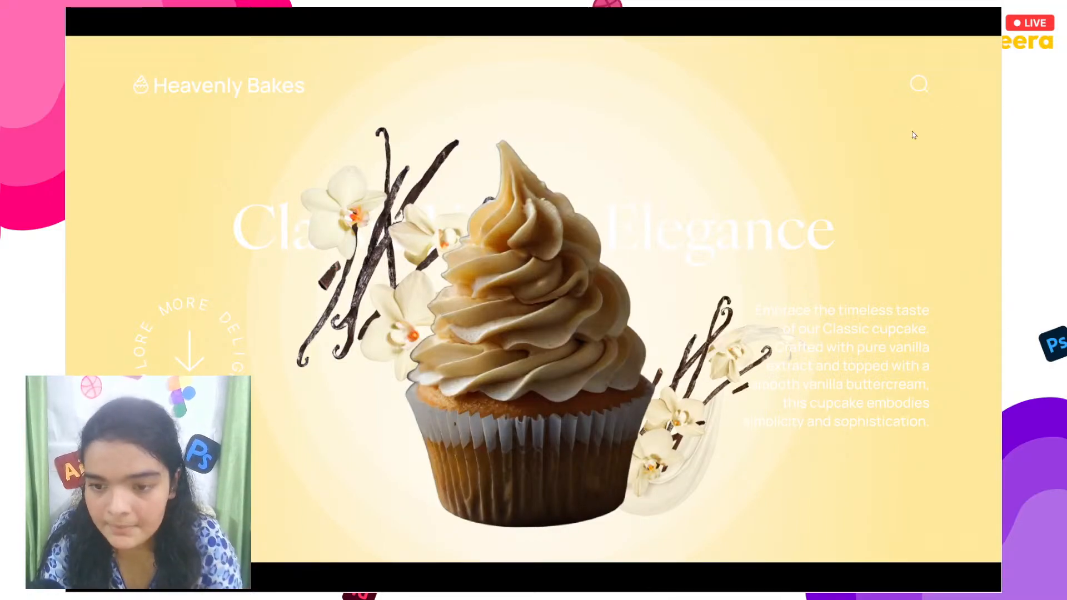
{"action": "key", "text": "Escape"}
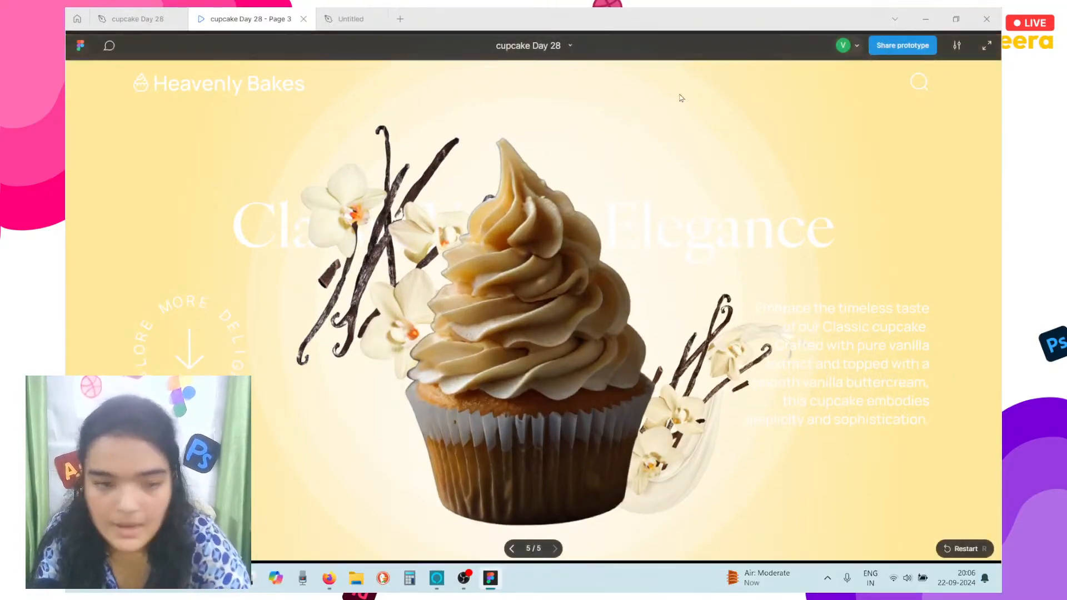
Create a frame in the Untitled design file and set its size to 1920 × 1080
{"action": "left_click", "coordinate": [346, 16]}
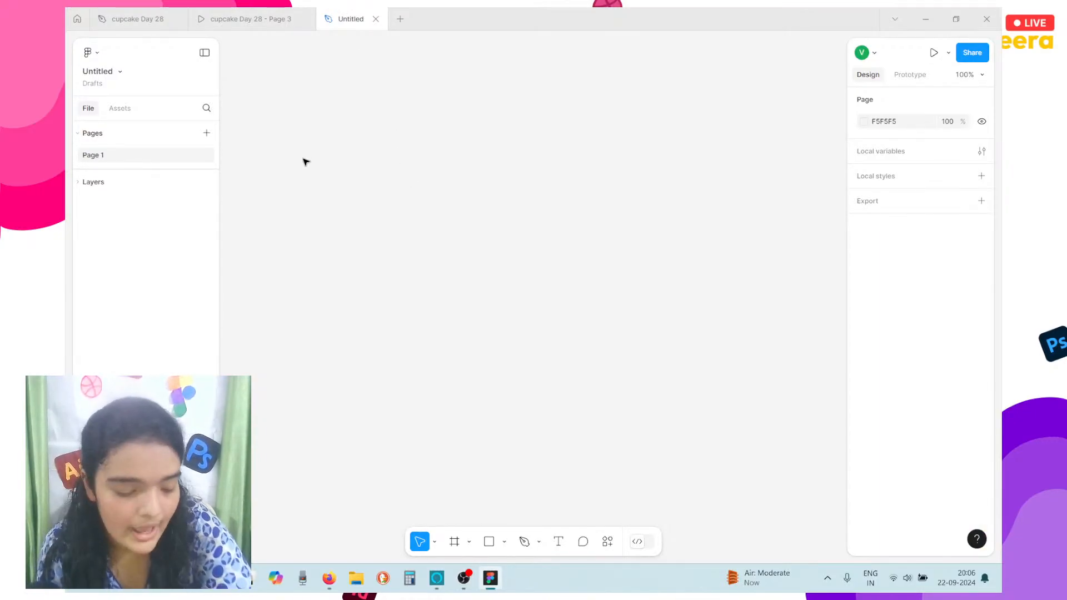
{"action": "left_click", "coordinate": [459, 546]}
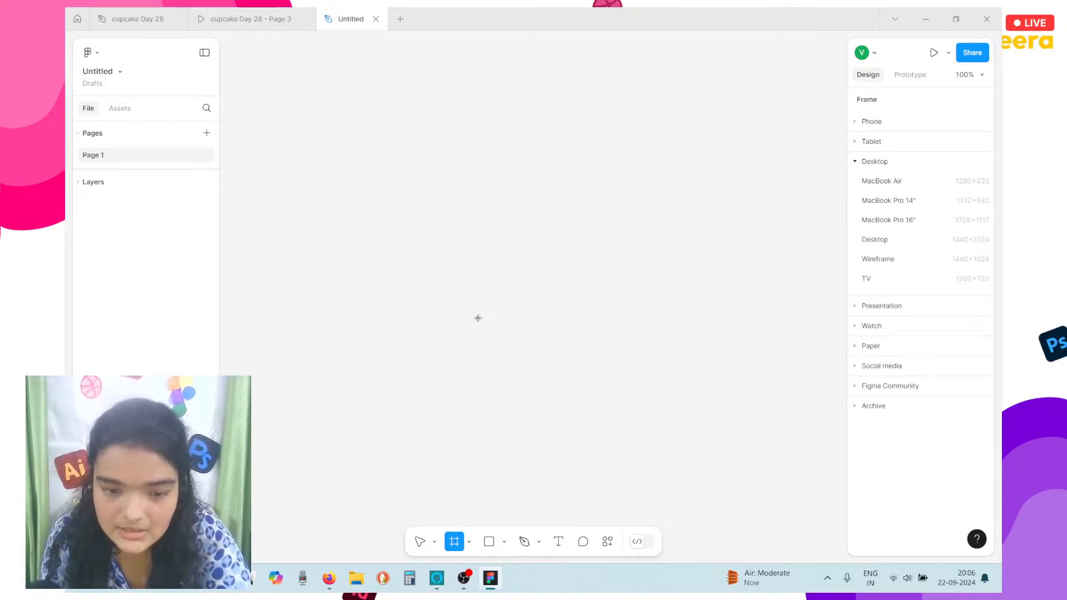
{"action": "left_click", "coordinate": [539, 296]}
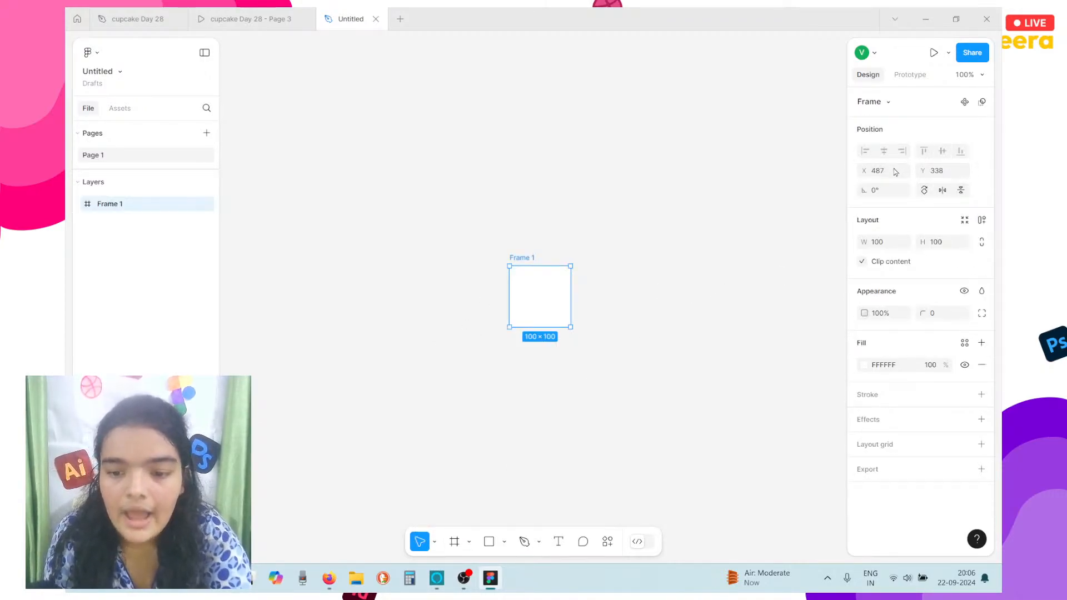
{"action": "left_click", "coordinate": [880, 243]}
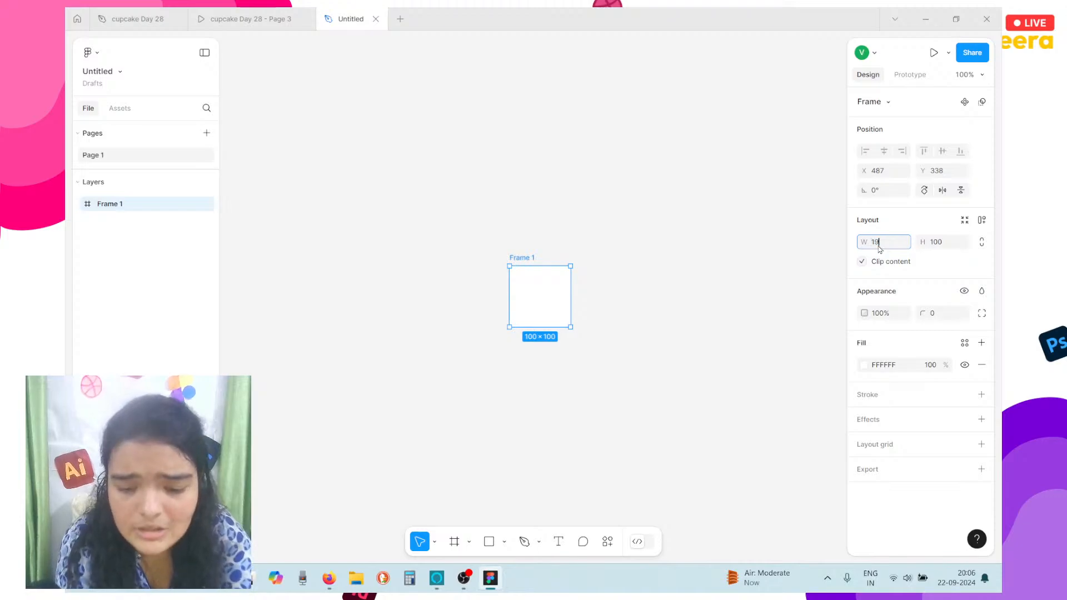
{"action": "type", "text": "1920"}
{"action": "left_click", "coordinate": [936, 248]}
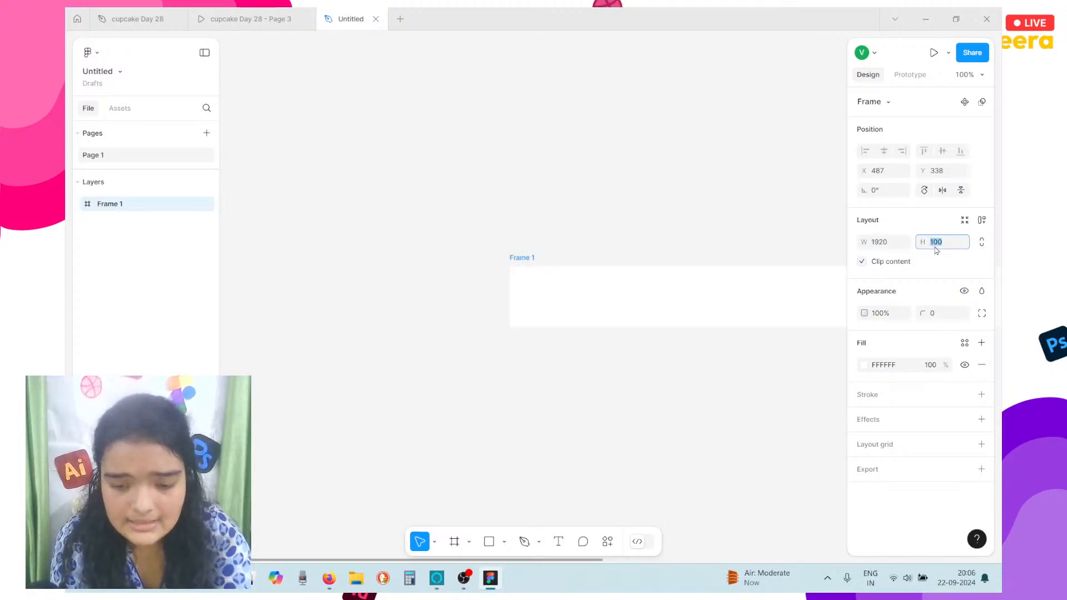
{"action": "type", "text": "1080"}
{"action": "key", "text": "Return"}
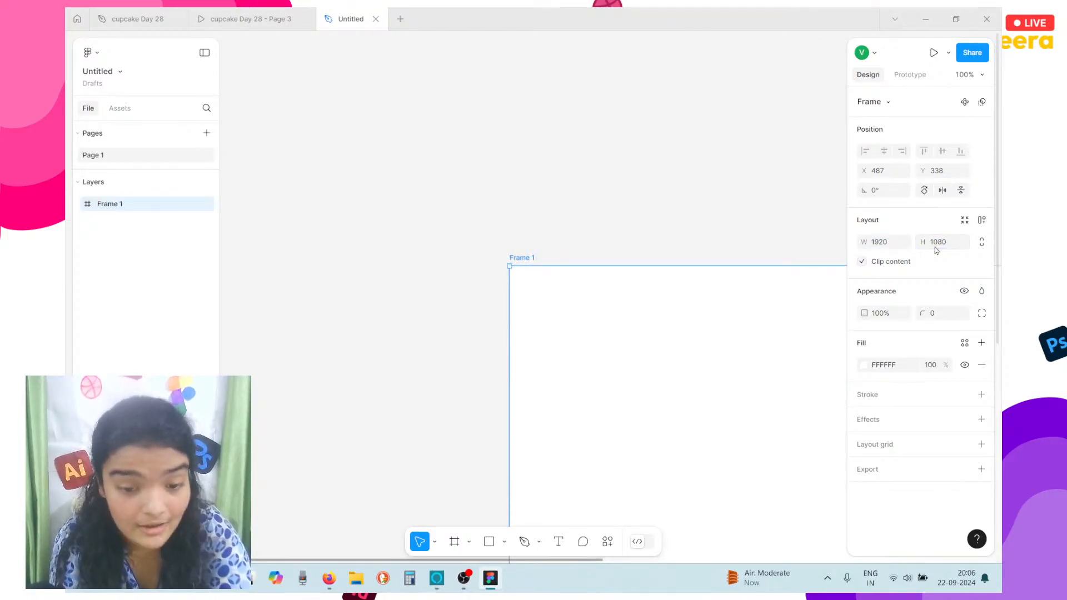
{"action": "key", "text": "shift+1"}
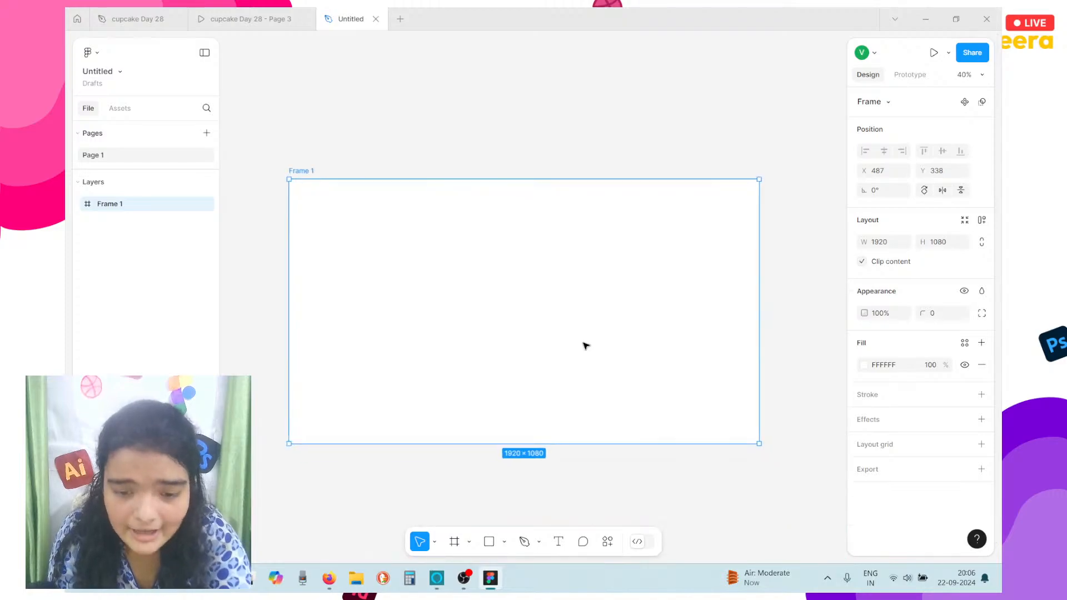
Switch to Firefox and download Group 3.png from the Google Drive folder 28
{"action": "scroll", "coordinate": [585, 346], "scroll_direction": "up", "scroll_amount": 3}
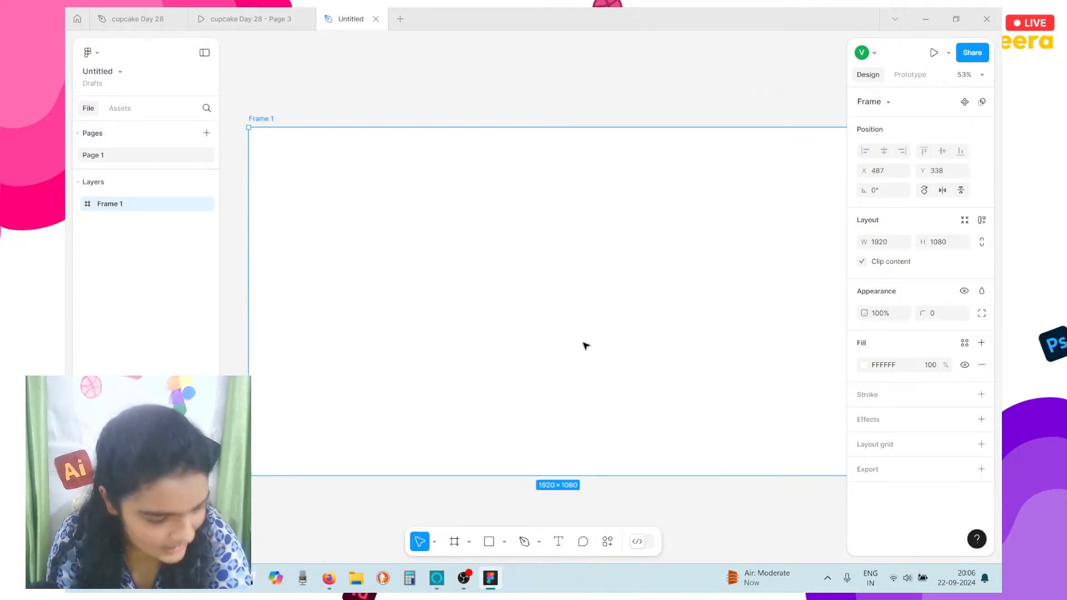
{"action": "left_click", "coordinate": [329, 578]}
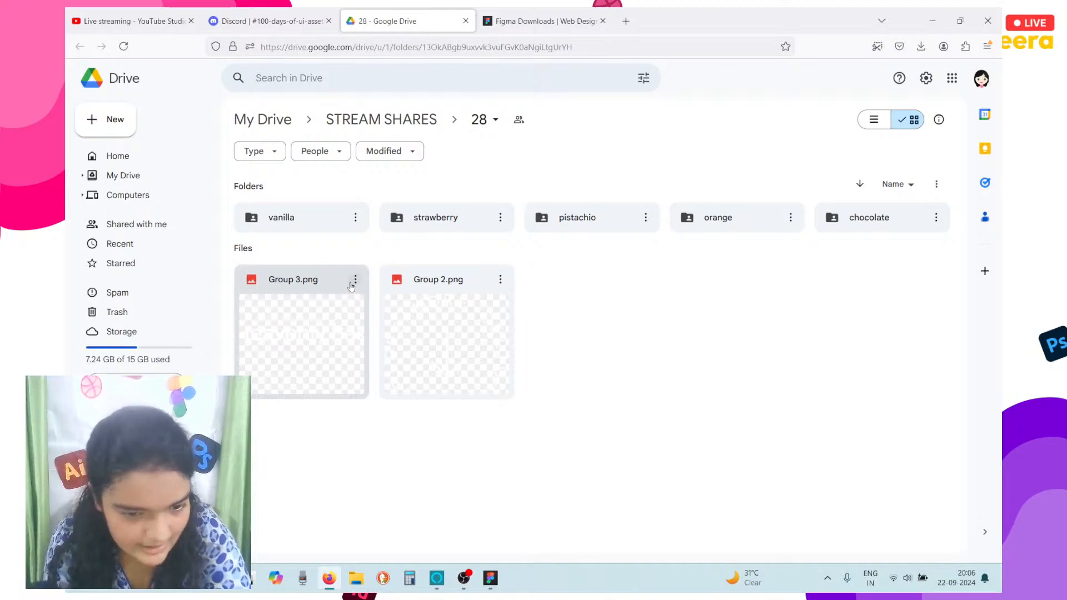
{"action": "left_click", "coordinate": [353, 282]}
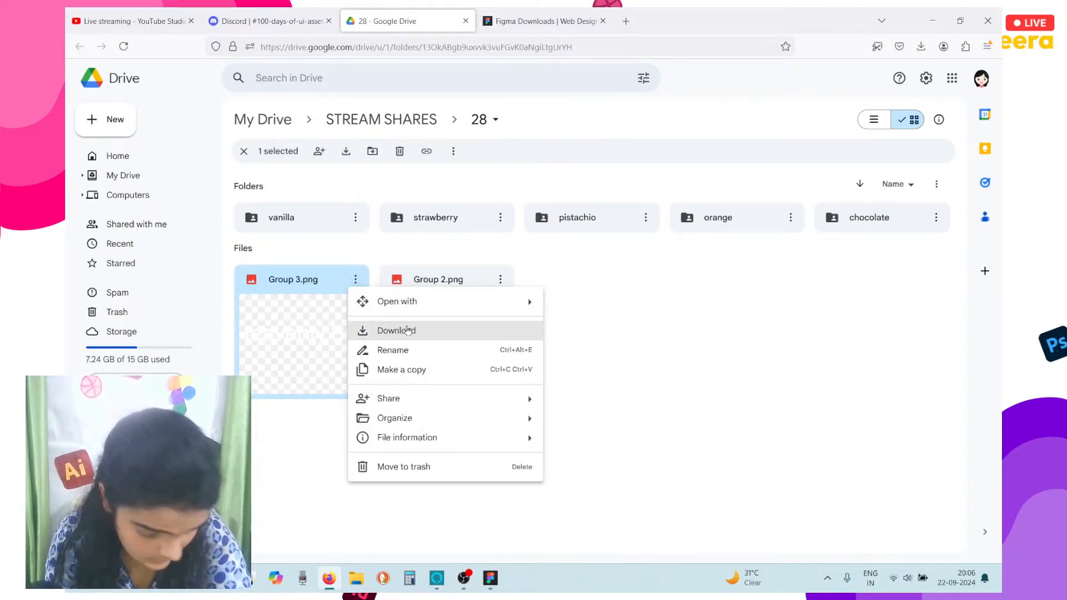
{"action": "left_click", "coordinate": [405, 329]}
{"action": "left_click", "coordinate": [727, 297]}
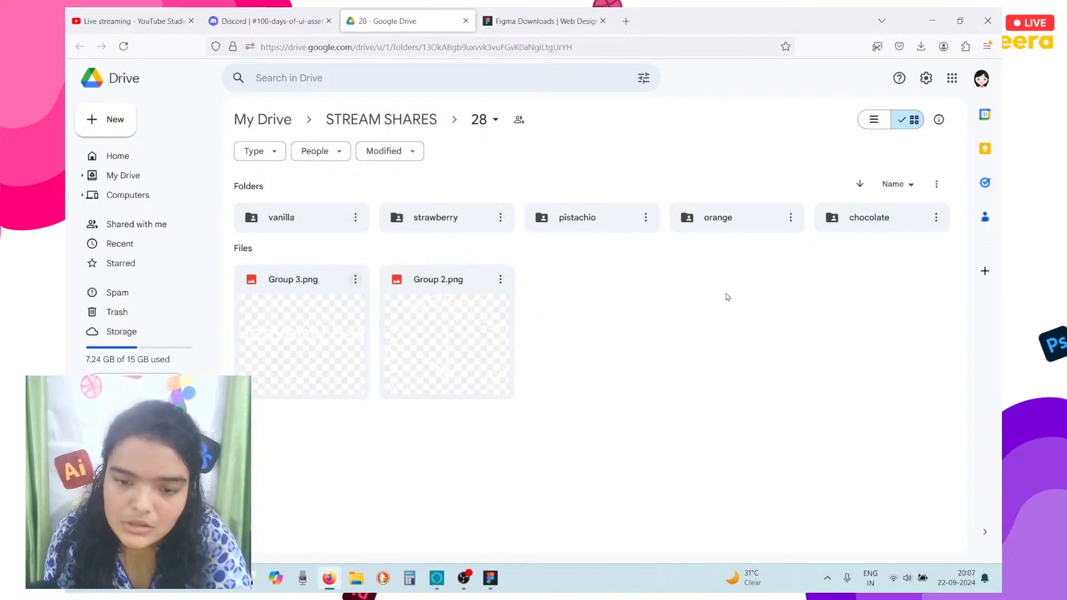
Open the chocolate folder in Drive and download b.png, a.png and 1.png
{"action": "double_click", "coordinate": [892, 221]}
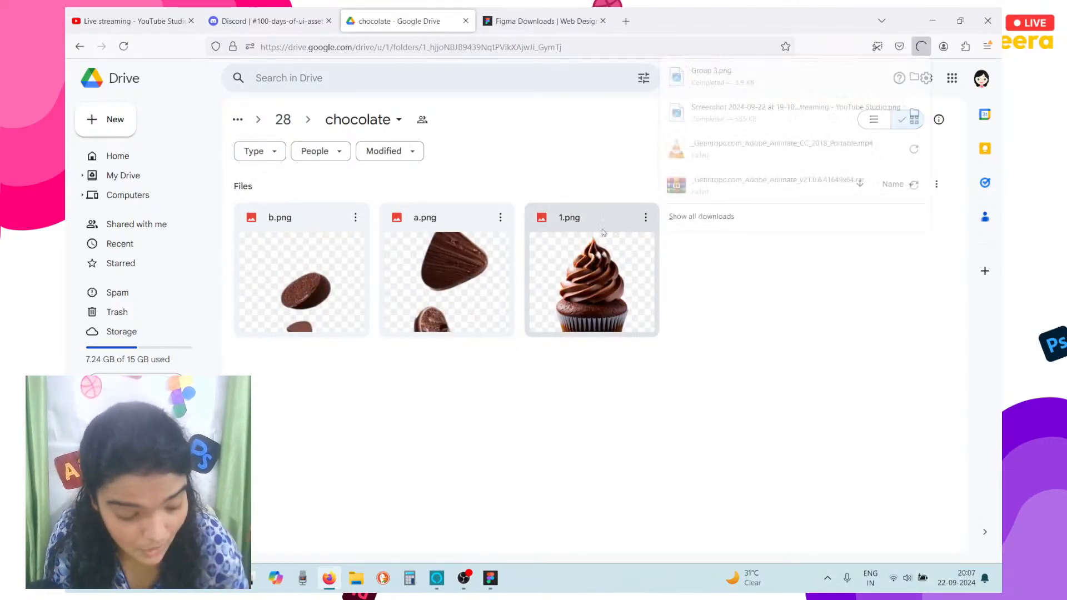
{"action": "left_click", "coordinate": [356, 217]}
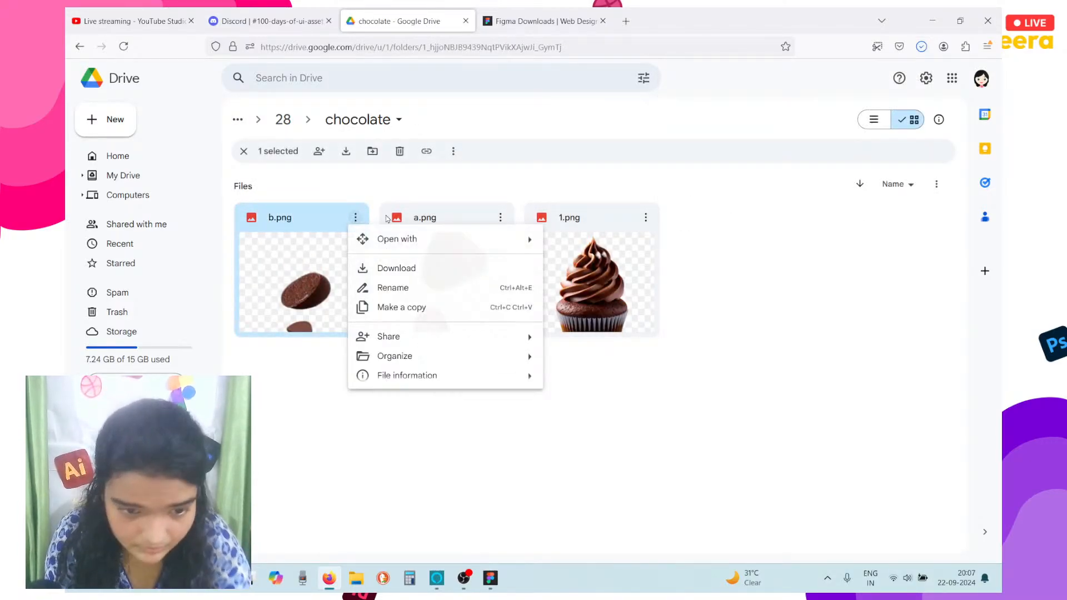
{"action": "left_click", "coordinate": [342, 153]}
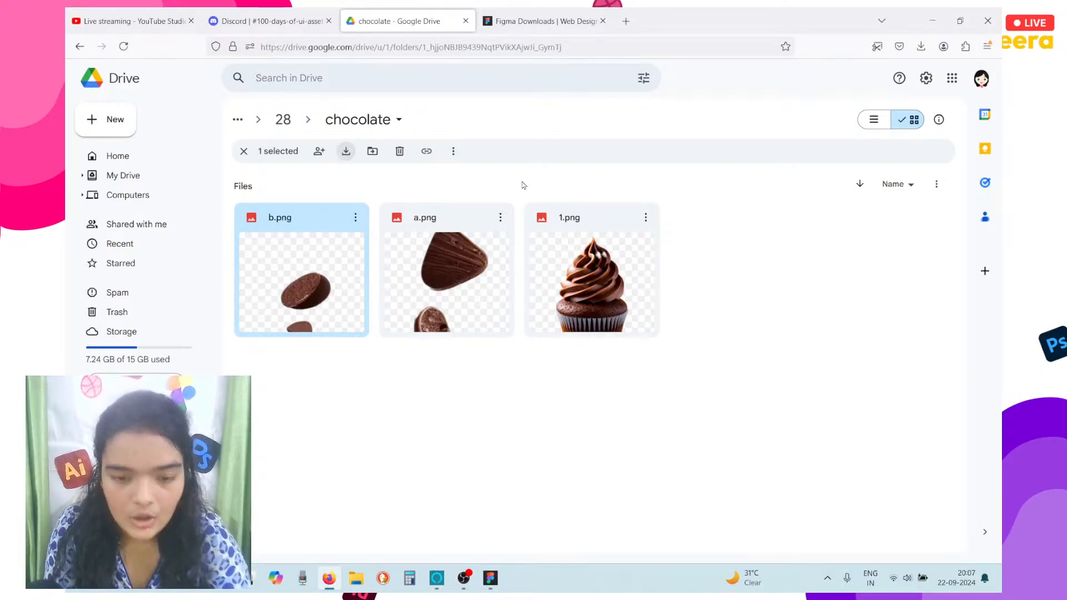
{"action": "left_click", "coordinate": [500, 217]}
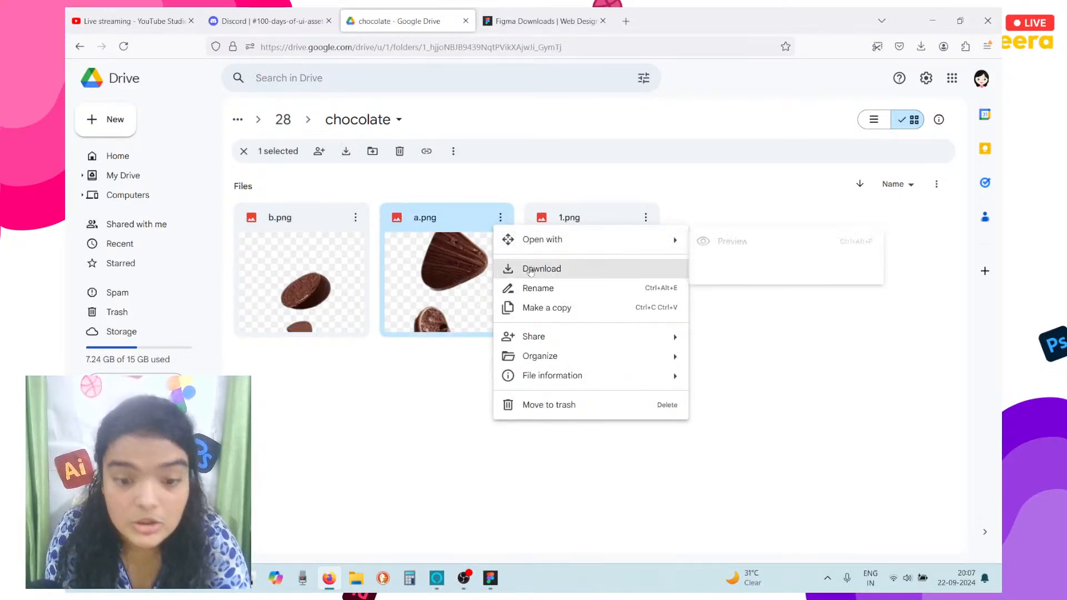
{"action": "left_click", "coordinate": [531, 270]}
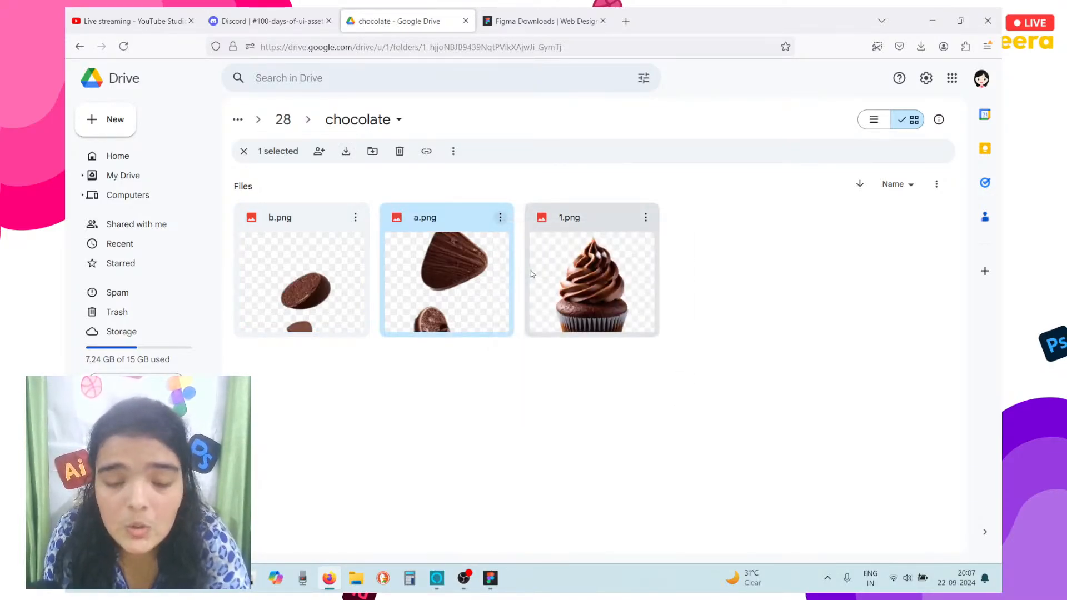
{"action": "left_click", "coordinate": [644, 223]}
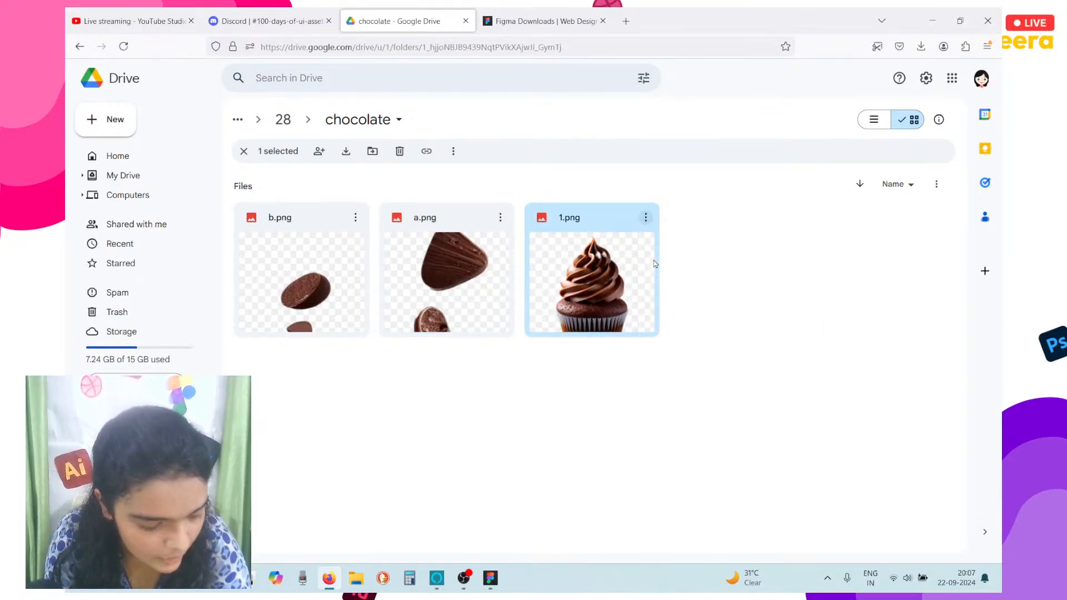
Switch to Figma and place the Group 3 image from the Downloads folder in Frame 1, undoing the duplicate placement
{"action": "left_click", "coordinate": [944, 11]}
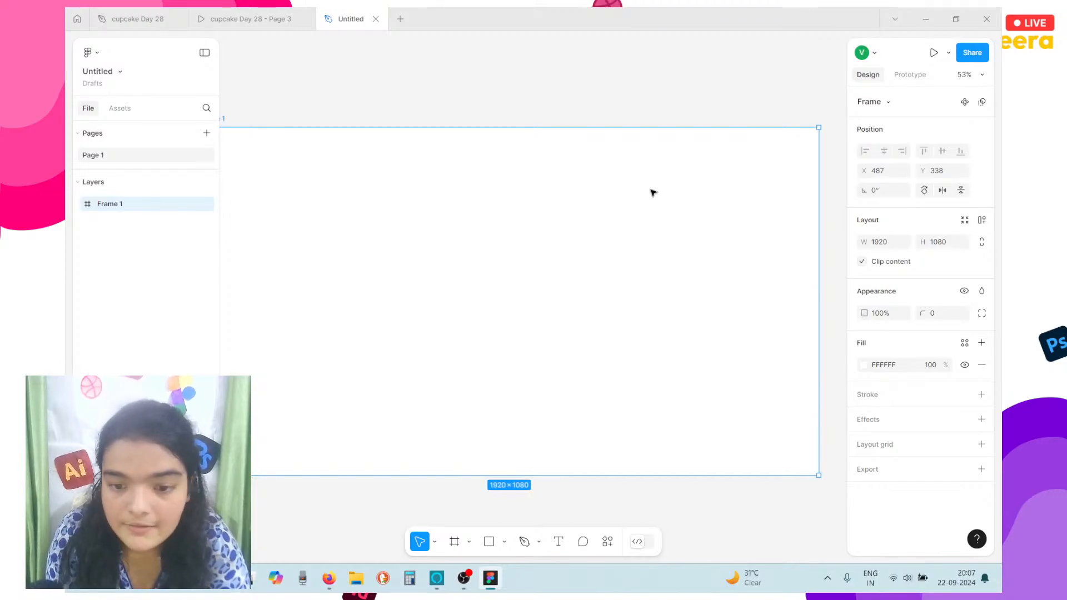
{"action": "key", "text": "shift+1"}
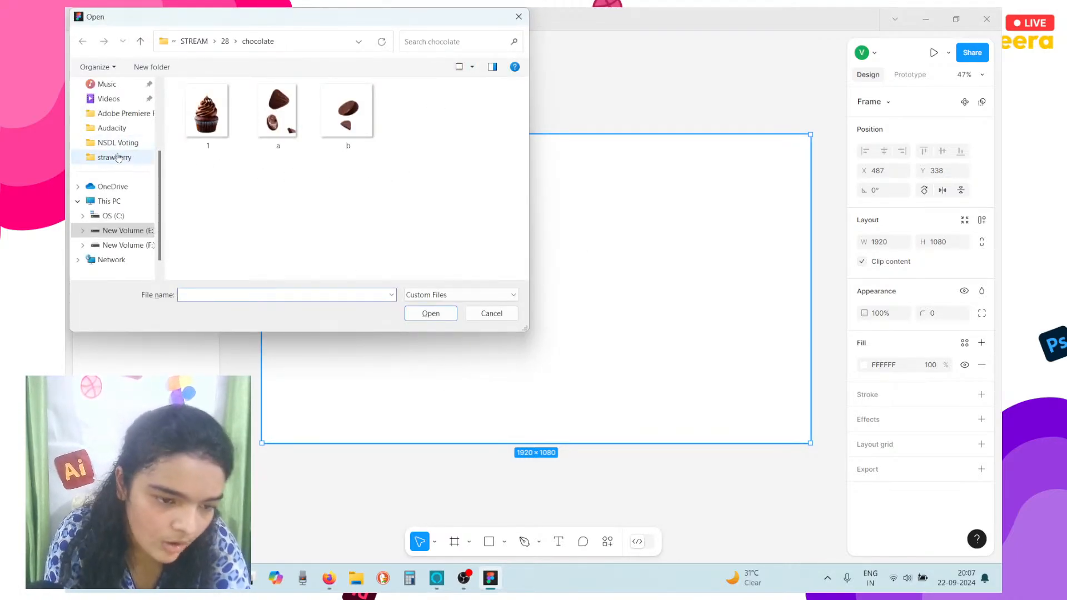
{"action": "scroll", "coordinate": [118, 158], "scroll_direction": "up", "scroll_amount": 3}
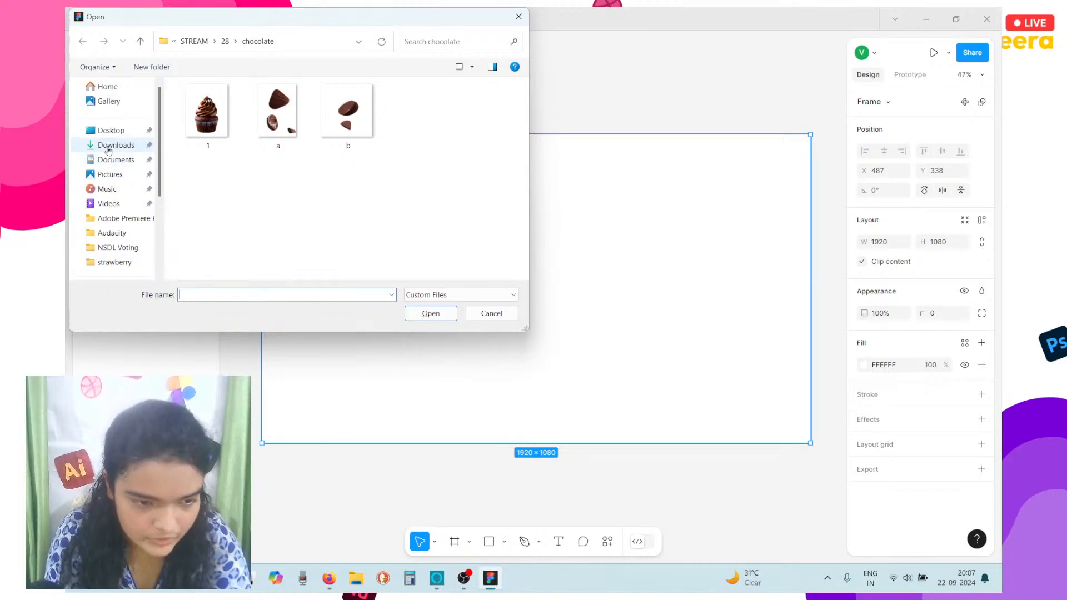
{"action": "left_click", "coordinate": [108, 148]}
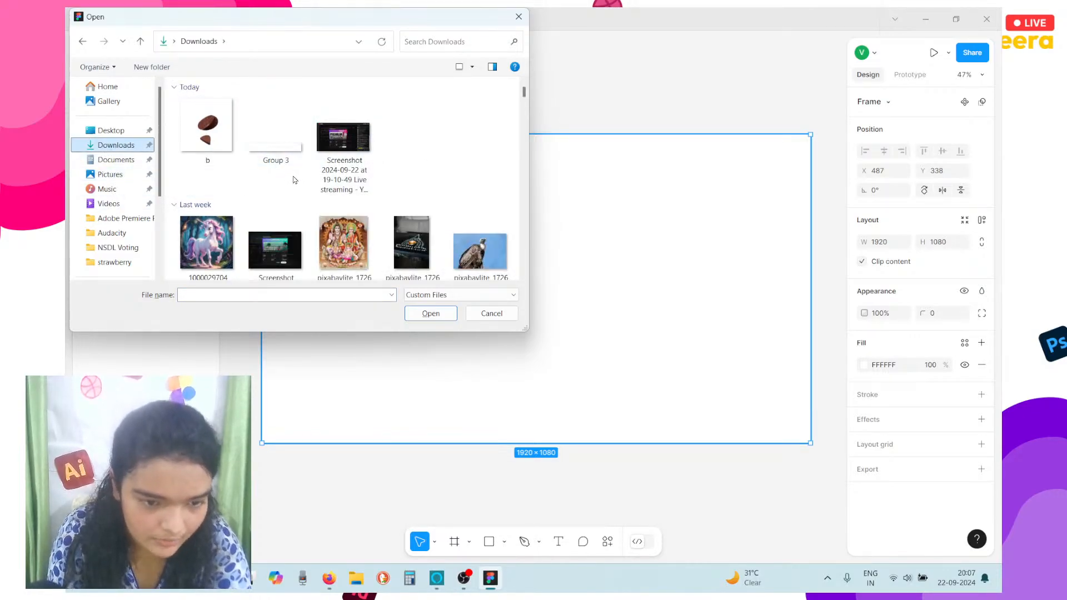
{"action": "left_click", "coordinate": [269, 142]}
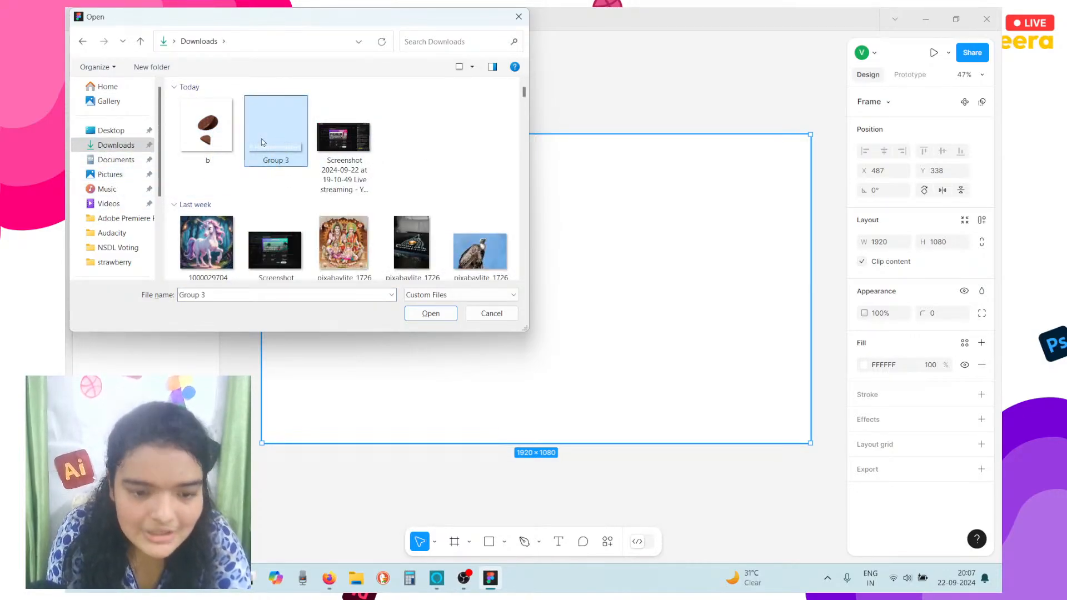
{"action": "left_click_drag", "start_coordinate": [262, 143], "coordinate": [470, 367]}
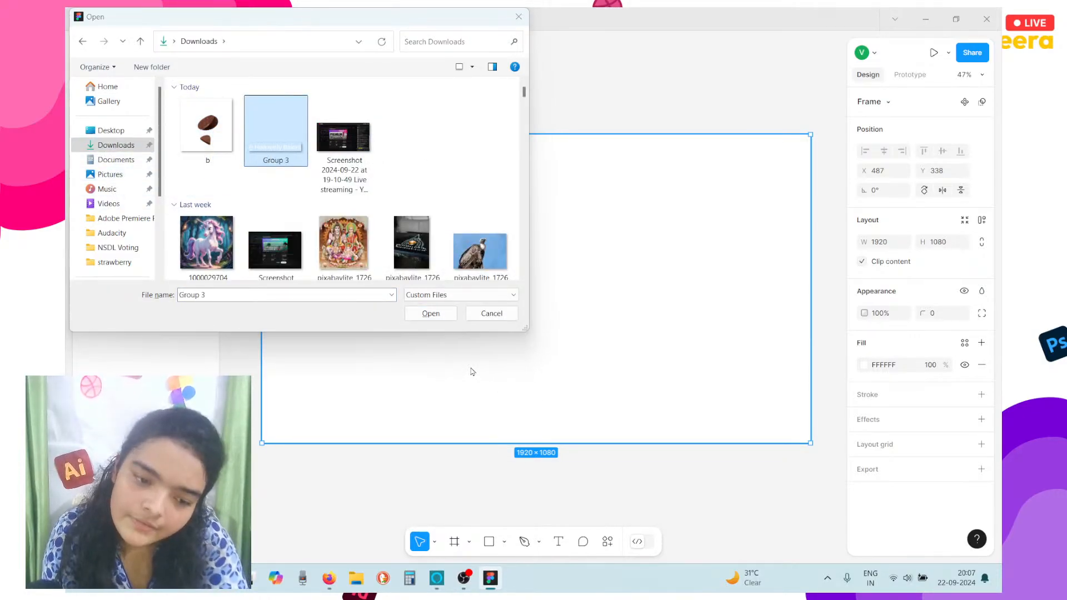
{"action": "left_click", "coordinate": [430, 314]}
{"action": "left_click", "coordinate": [300, 155]}
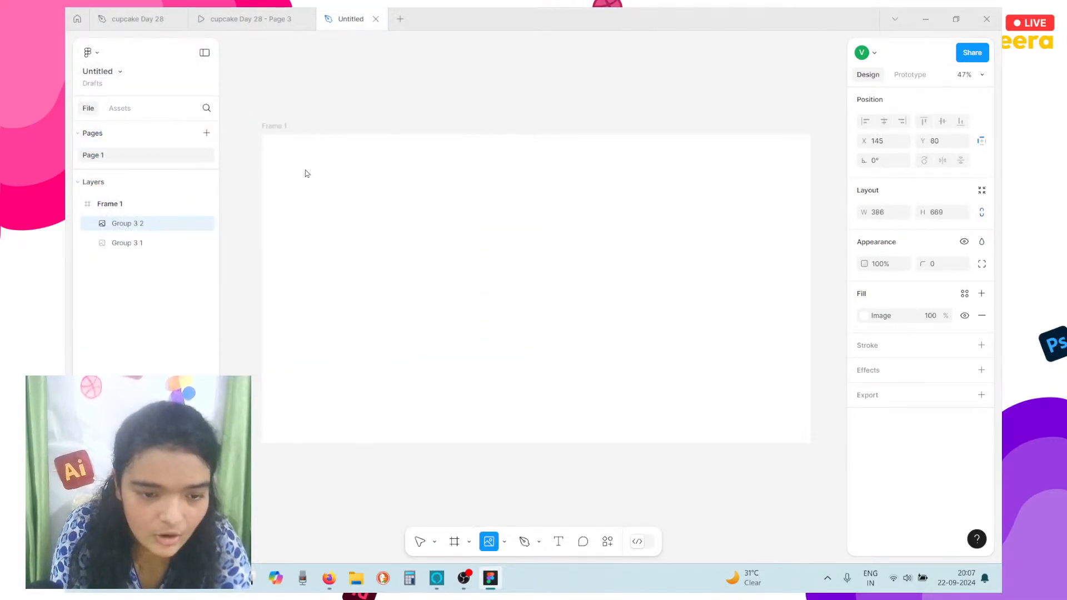
{"action": "key", "text": "ctrl+z"}
Set the fill of Frame 1 to dark brown 431D00
{"action": "left_click", "coordinate": [280, 135]}
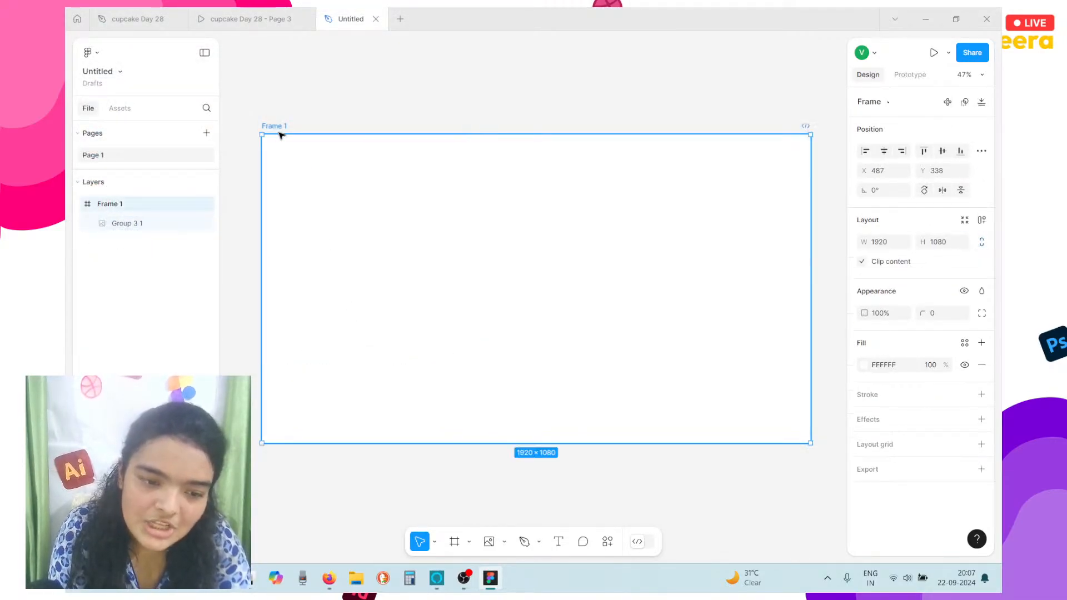
{"action": "left_click", "coordinate": [864, 364]}
{"action": "type", "text": "781616"}
{"action": "key", "text": "Return"}
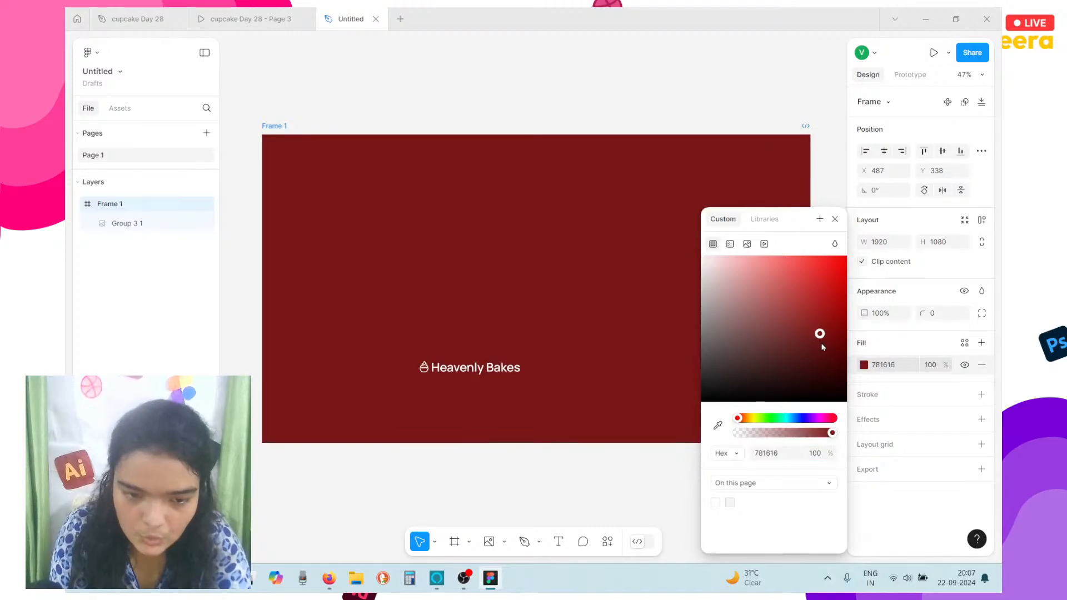
{"action": "left_click_drag", "start_coordinate": [822, 347], "coordinate": [840, 362]}
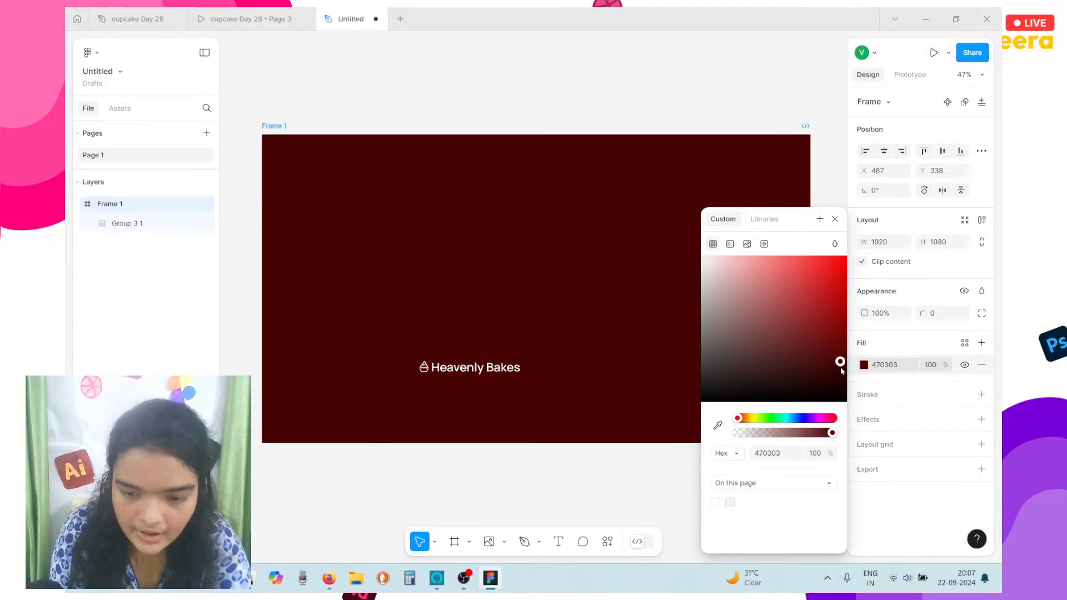
{"action": "left_click", "coordinate": [744, 418]}
{"action": "left_click_drag", "start_coordinate": [760, 340], "coordinate": [847, 364]}
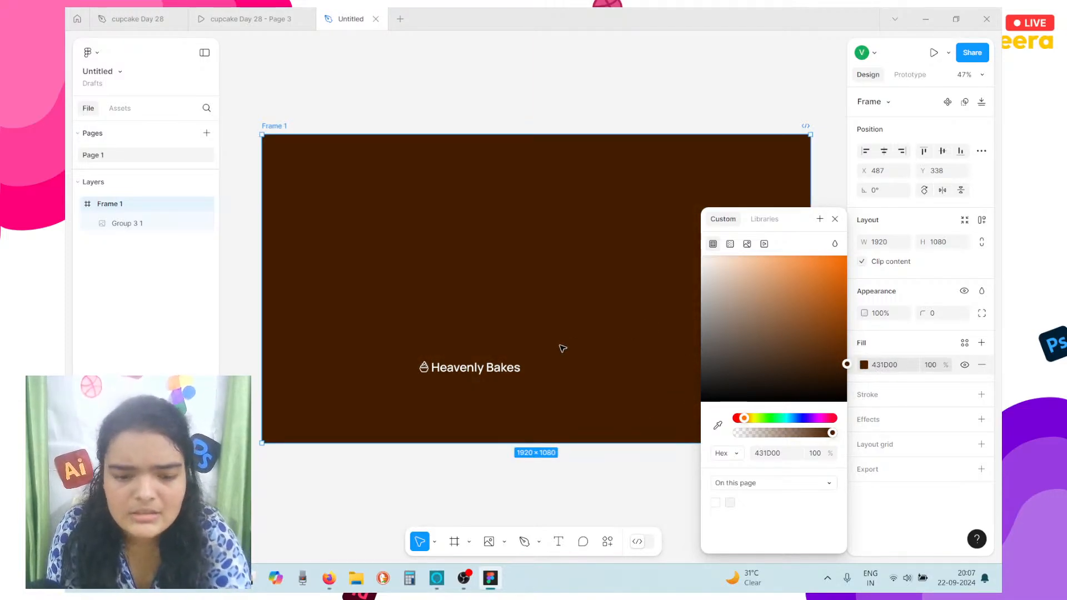
Move the Heavenly Bakes logo to the upper-left area of the frame, at X 102, Y 73
{"action": "left_click", "coordinate": [467, 371]}
{"action": "left_click_drag", "start_coordinate": [466, 373], "coordinate": [335, 165]}
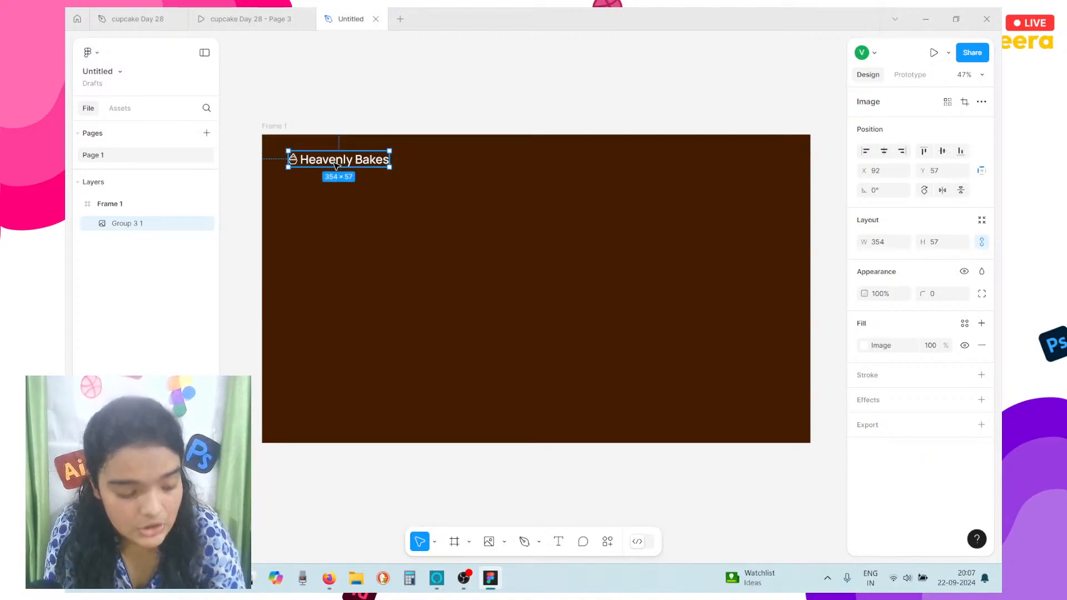
{"action": "scroll", "coordinate": [336, 165], "scroll_direction": "up", "scroll_amount": 5}
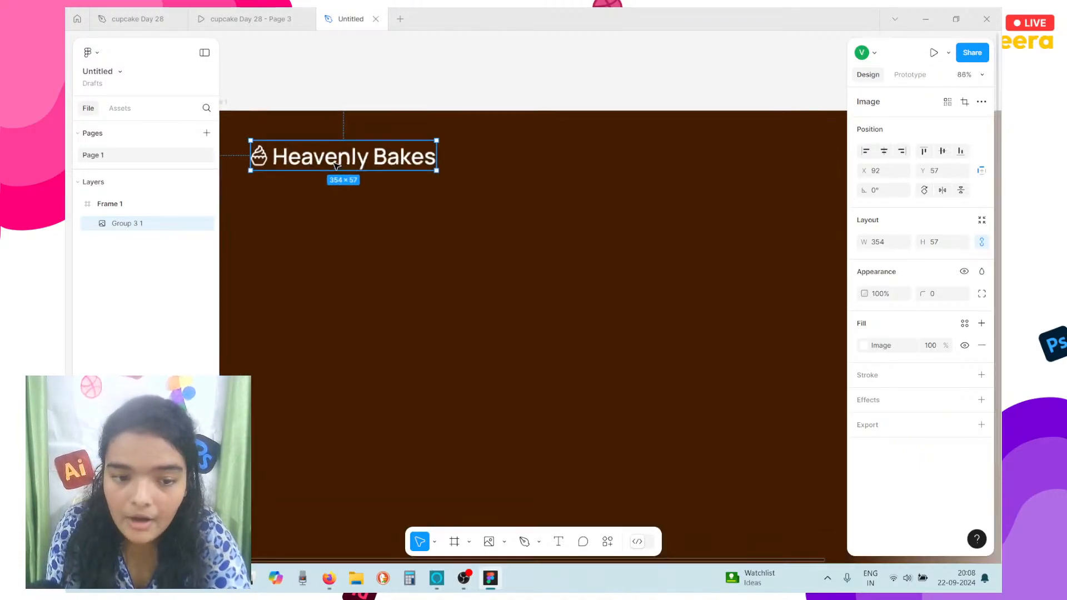
{"action": "left_click_drag", "start_coordinate": [370, 210], "coordinate": [380, 226]}
{"action": "scroll", "coordinate": [379, 226], "scroll_direction": "down", "scroll_amount": 2}
{"action": "scroll", "coordinate": [379, 226], "scroll_direction": "up", "scroll_amount": 3}
{"action": "scroll", "coordinate": [381, 227], "scroll_direction": "up", "scroll_amount": 1}
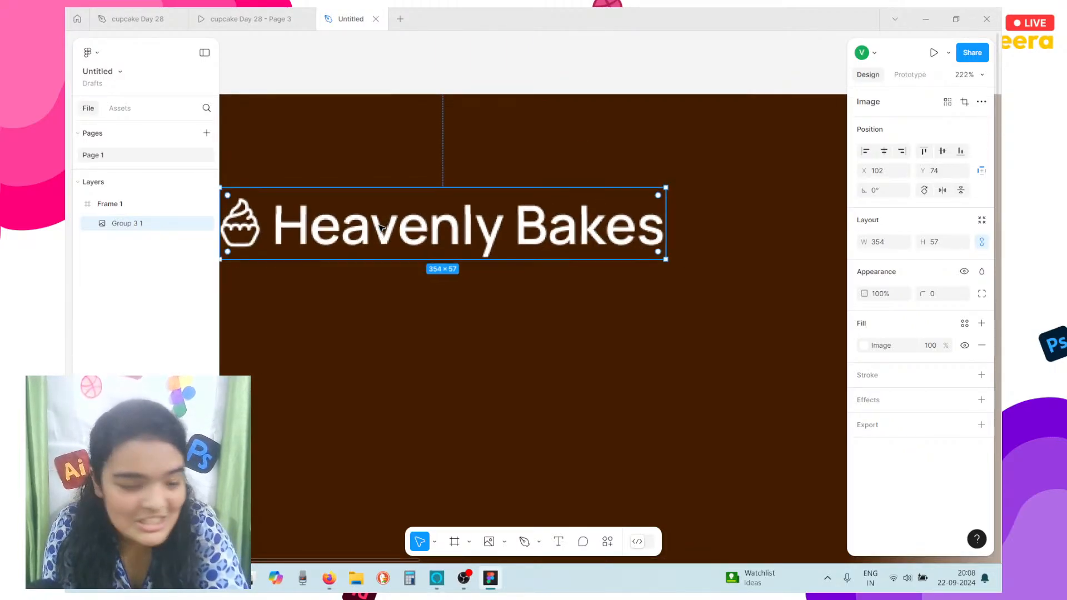
{"action": "scroll", "coordinate": [381, 226], "scroll_direction": "down", "scroll_amount": 2}
{"action": "scroll", "coordinate": [381, 226], "scroll_direction": "up", "scroll_amount": 2}
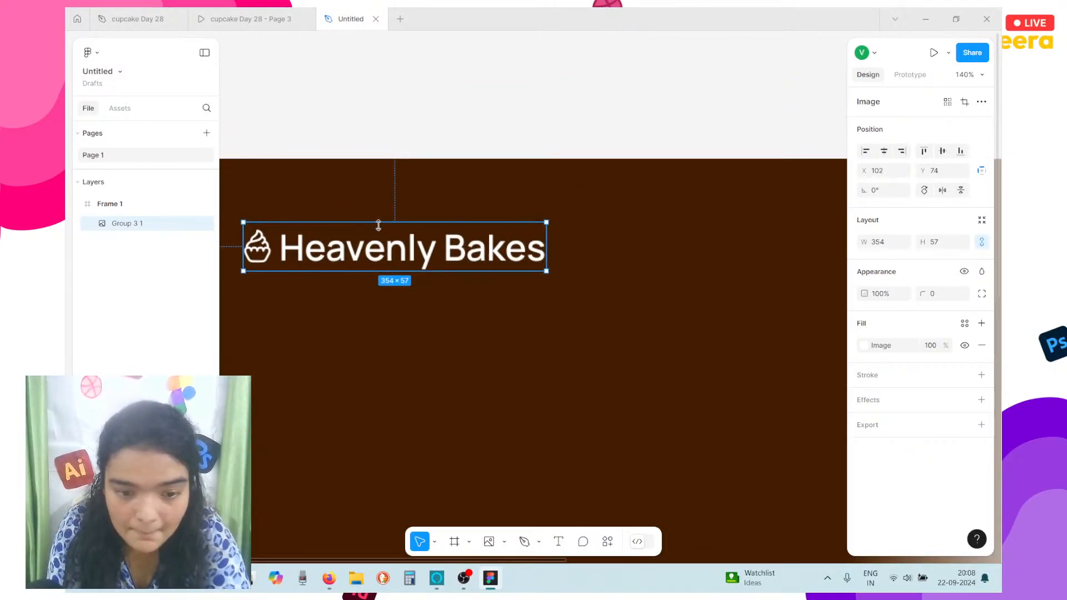
{"action": "scroll", "coordinate": [382, 226], "scroll_direction": "down", "scroll_amount": 3}
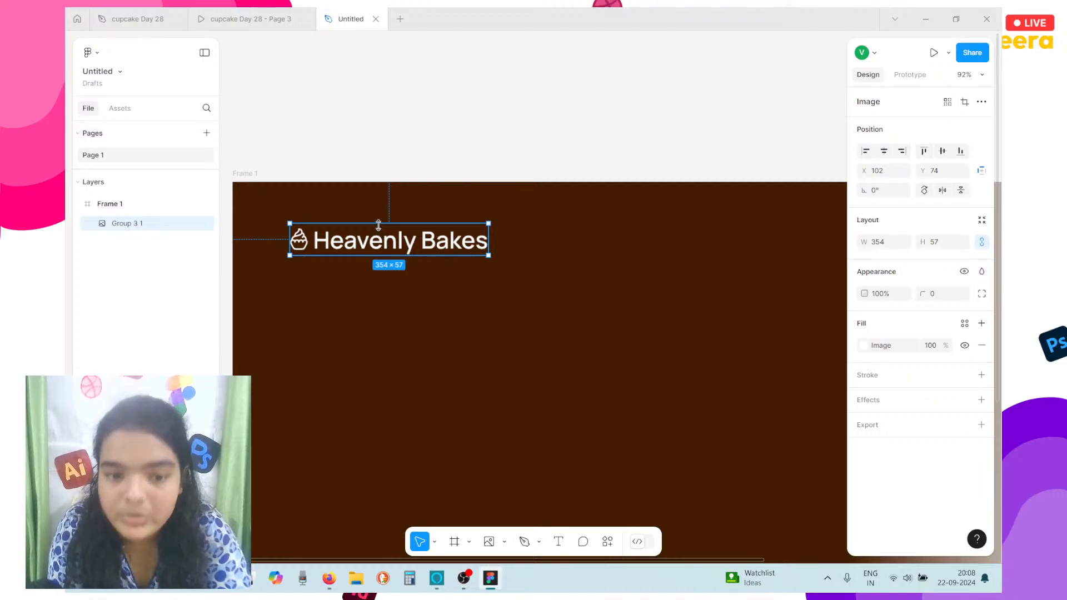
{"action": "scroll", "coordinate": [379, 224], "scroll_direction": "down", "scroll_amount": 3}
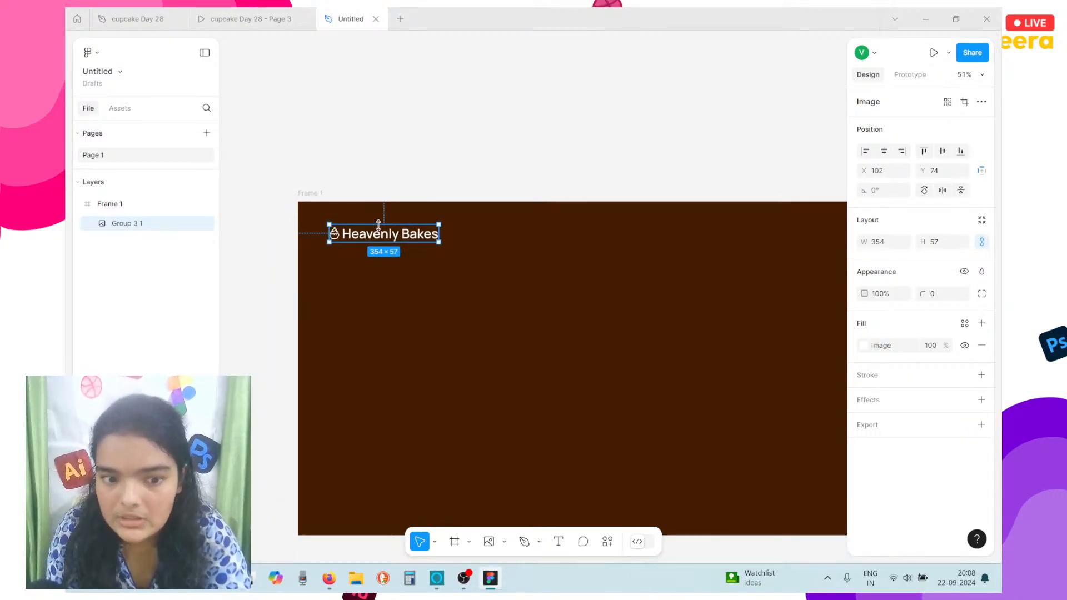
{"action": "scroll", "coordinate": [382, 229], "scroll_direction": "right", "scroll_amount": 3}
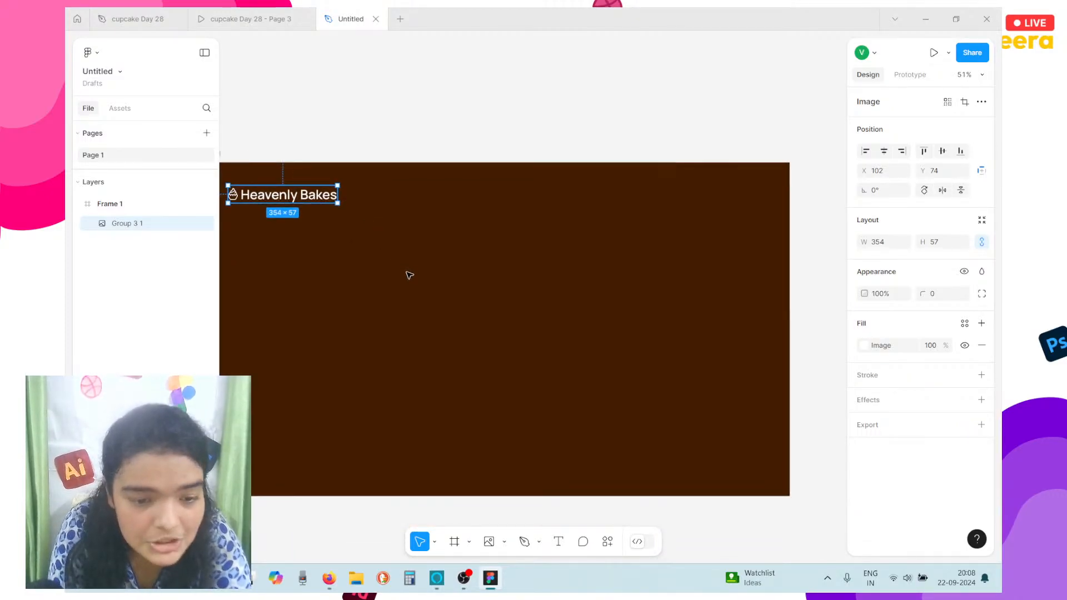
{"action": "scroll", "coordinate": [408, 274], "scroll_direction": "left", "scroll_amount": 2}
{"action": "scroll", "coordinate": [408, 274], "scroll_direction": "right", "scroll_amount": 2}
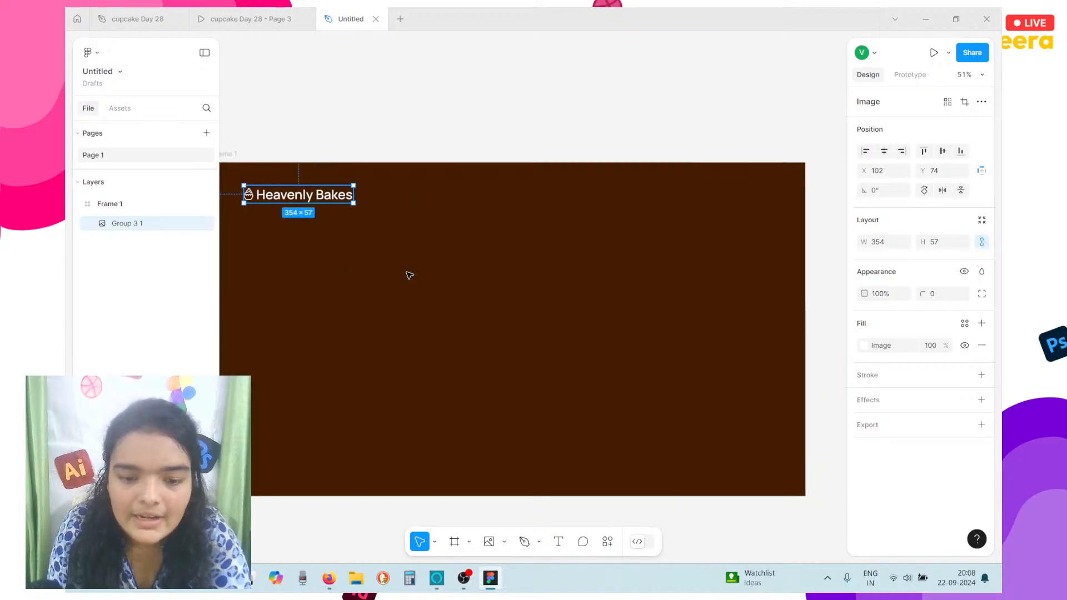
{"action": "key", "text": "Up"}
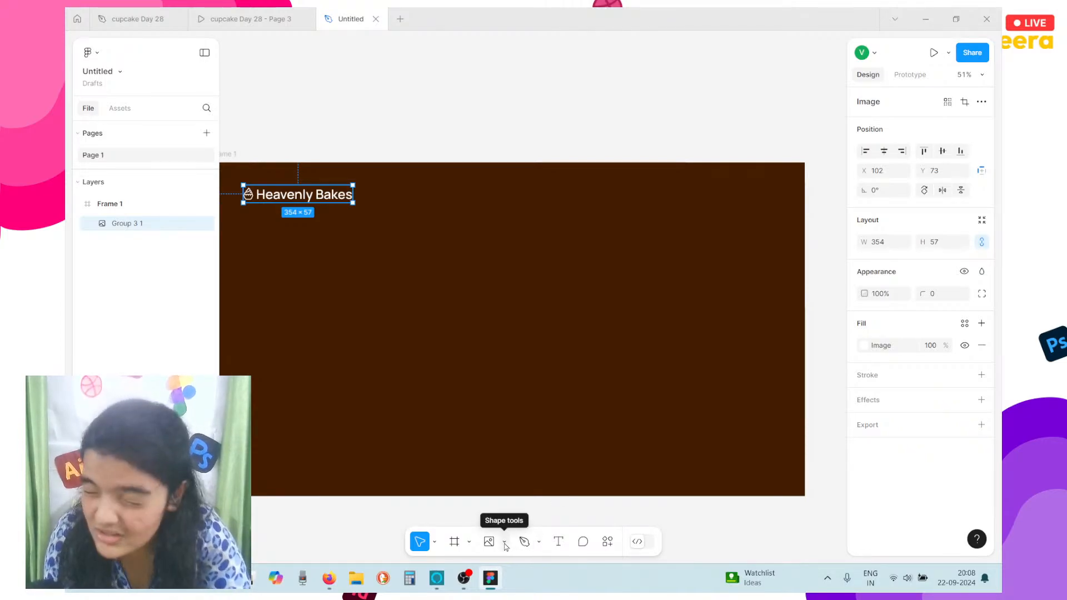
Search the Iconify plugin for "search" and import the white iconamoon:search-light icon into Frame 1
{"action": "left_click", "coordinate": [611, 547]}
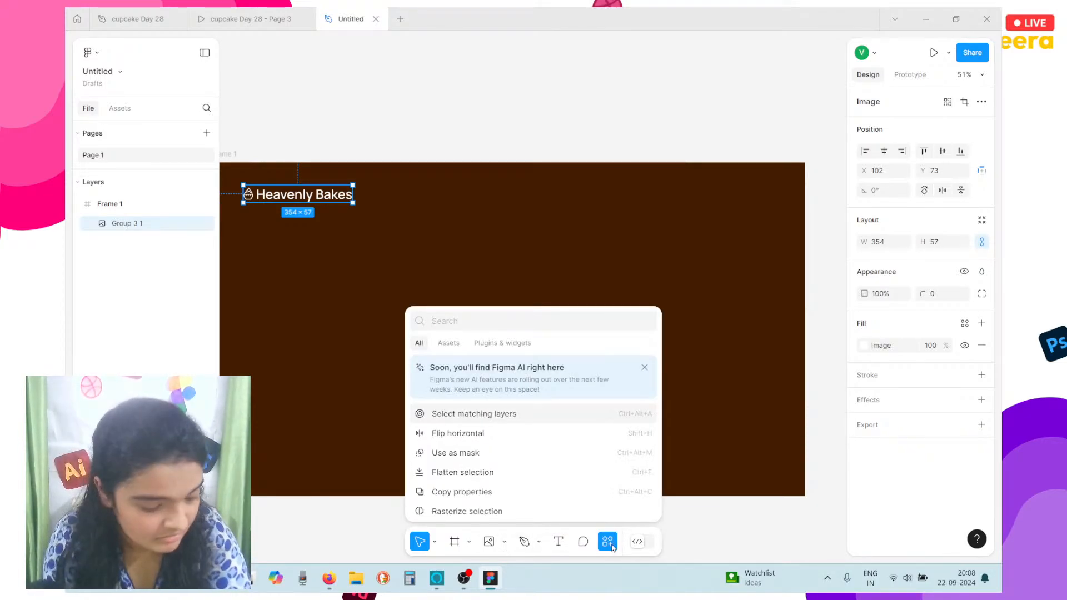
{"action": "left_click", "coordinate": [490, 349]}
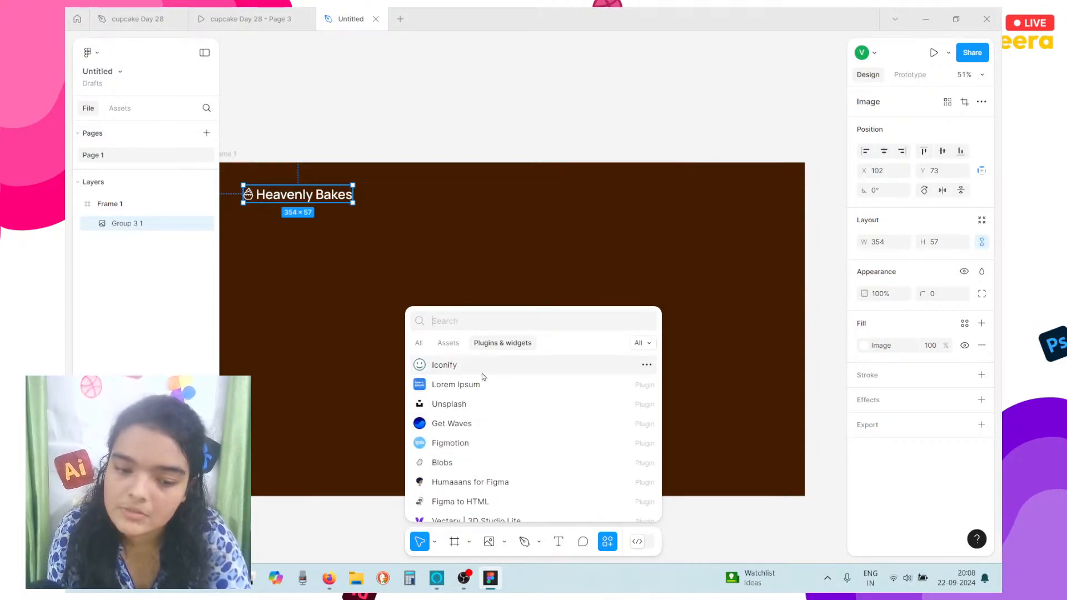
{"action": "left_click", "coordinate": [473, 370]}
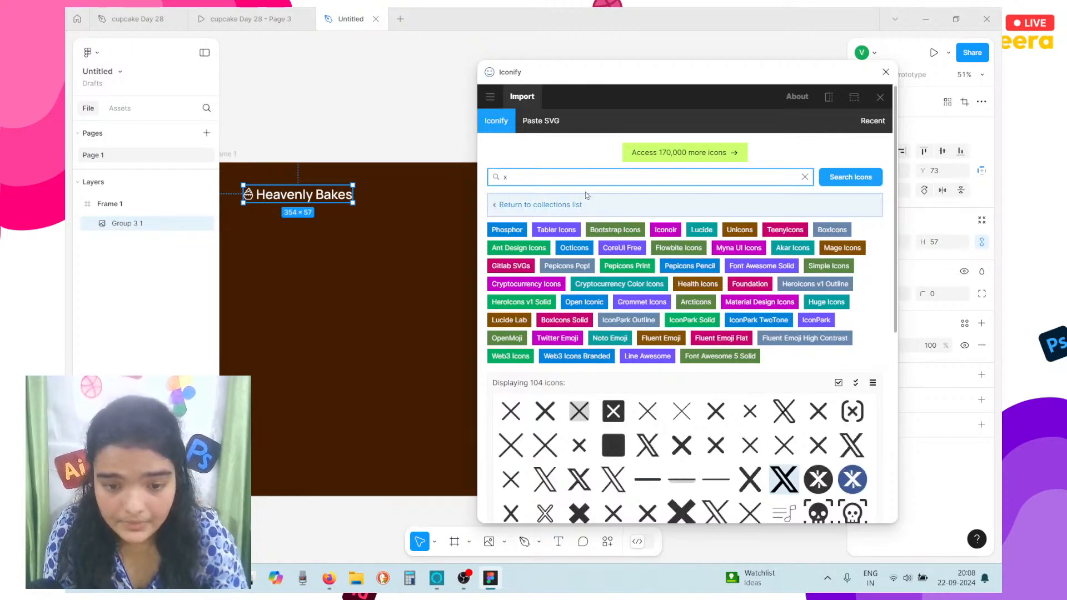
{"action": "type", "text": "rch"}
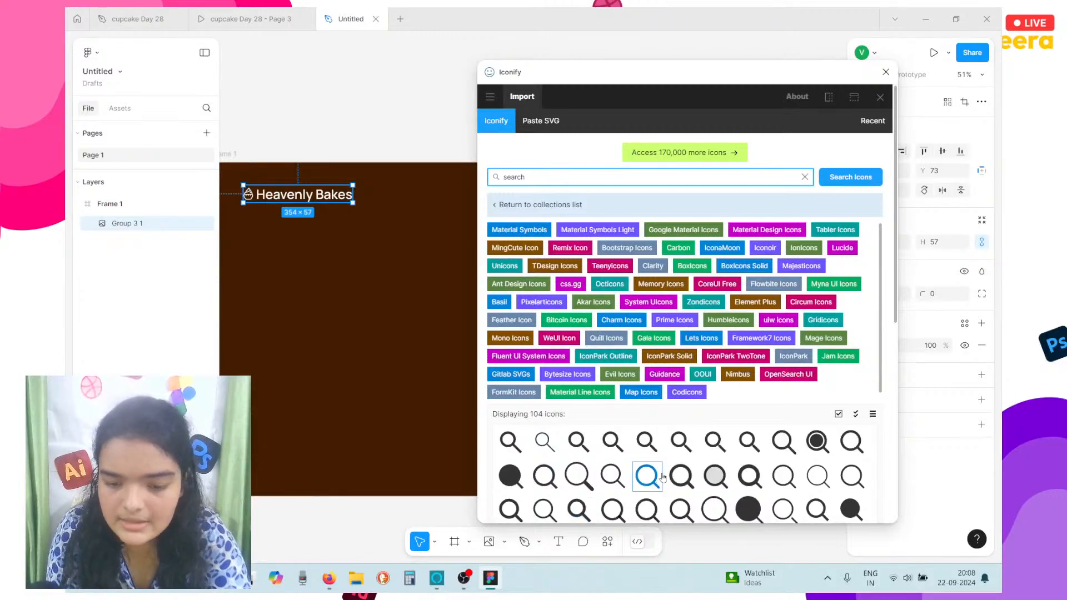
{"action": "scroll", "coordinate": [648, 478], "scroll_direction": "down", "scroll_amount": 1}
{"action": "left_click", "coordinate": [781, 451]}
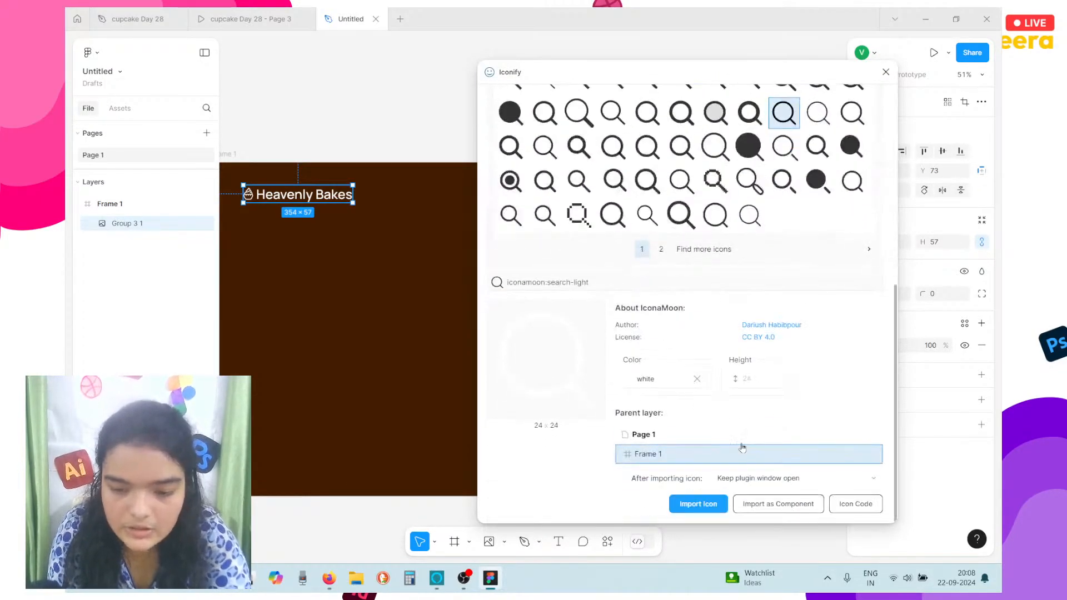
{"action": "left_click", "coordinate": [715, 507]}
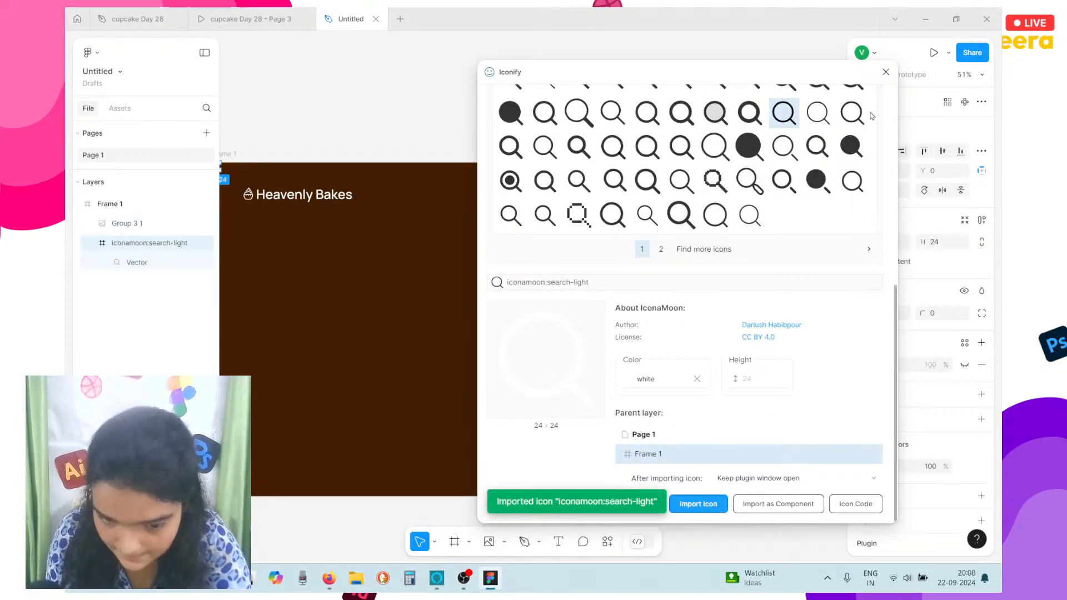
{"action": "left_click", "coordinate": [886, 72]}
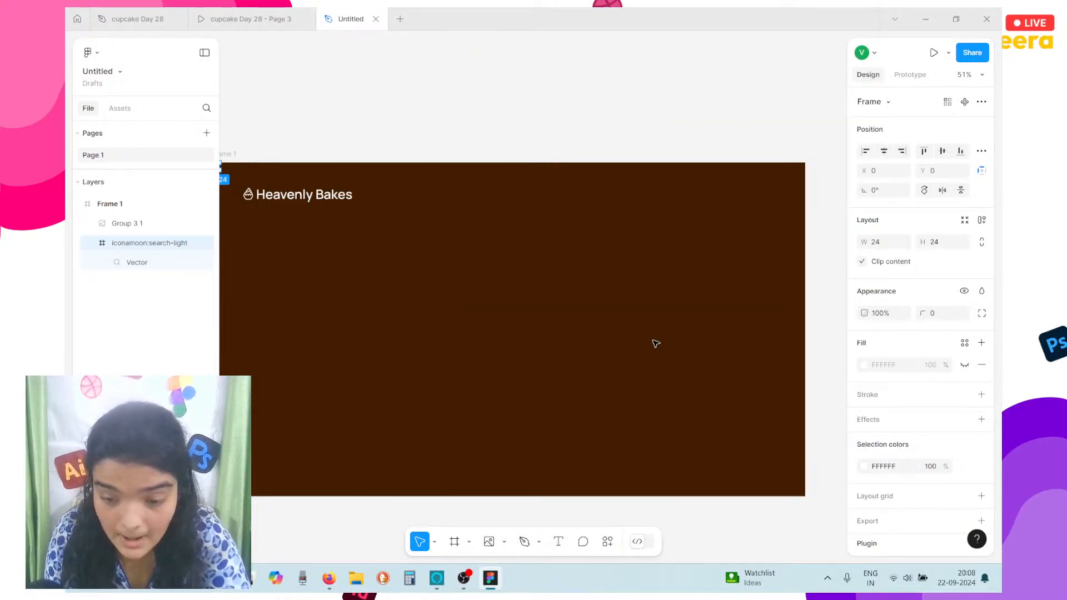
{"action": "scroll", "coordinate": [655, 340], "scroll_direction": "down", "scroll_amount": 2, "text": "ctrl"}
{"action": "scroll", "coordinate": [655, 341], "scroll_direction": "right", "scroll_amount": 2}
{"action": "scroll", "coordinate": [655, 342], "scroll_direction": "down", "scroll_amount": 1}
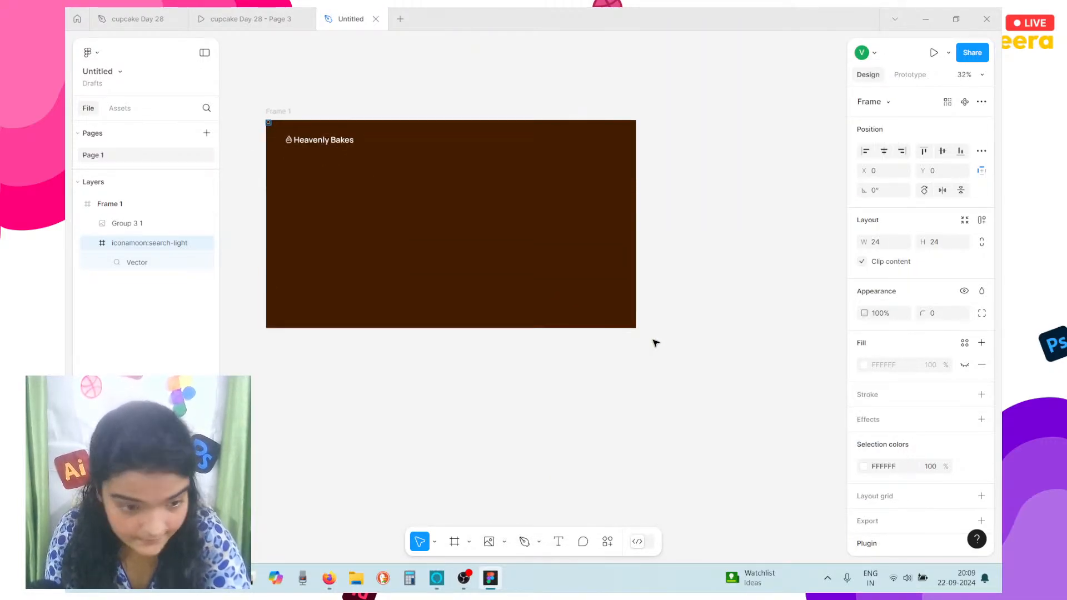
{"action": "left_click", "coordinate": [655, 342]}
{"action": "scroll", "coordinate": [663, 392], "scroll_direction": "up", "scroll_amount": 2}
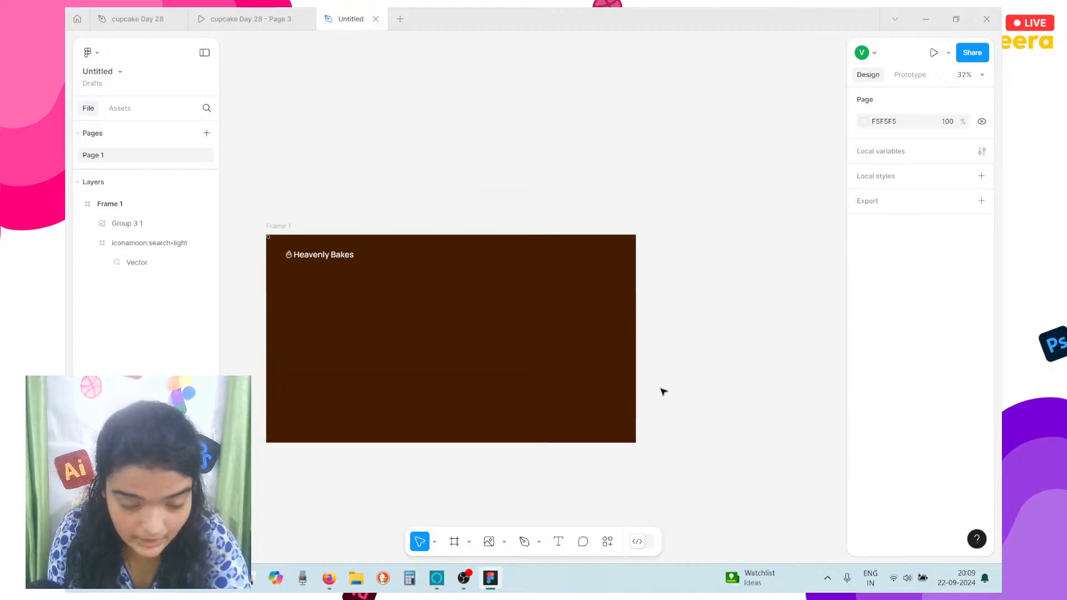
{"action": "scroll", "coordinate": [663, 392], "scroll_direction": "up", "scroll_amount": 4, "text": "ctrl"}
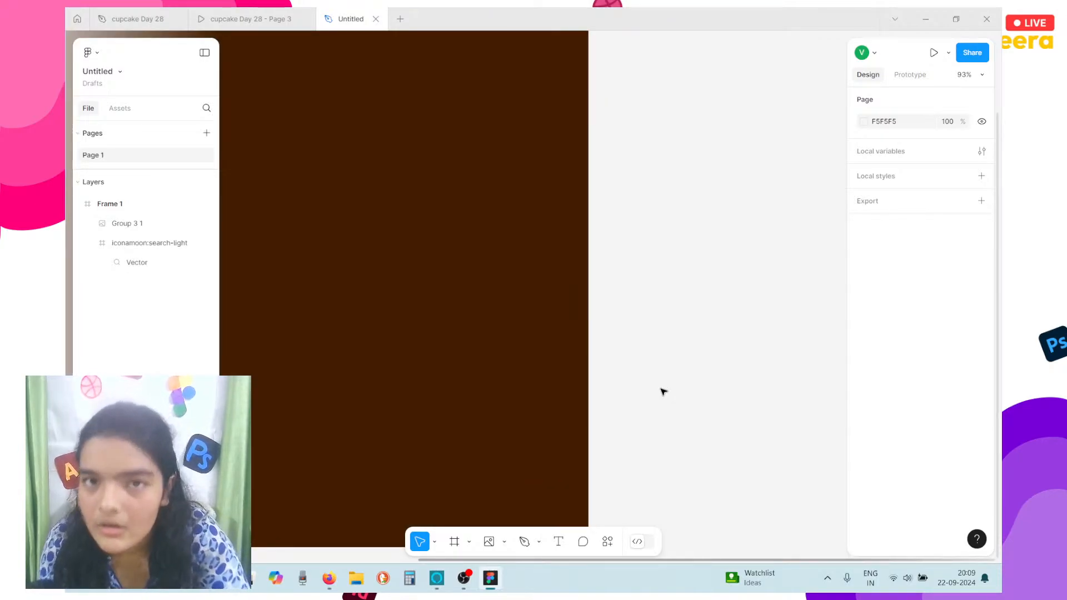
{"action": "scroll", "coordinate": [663, 392], "scroll_direction": "down", "scroll_amount": 3, "text": "ctrl"}
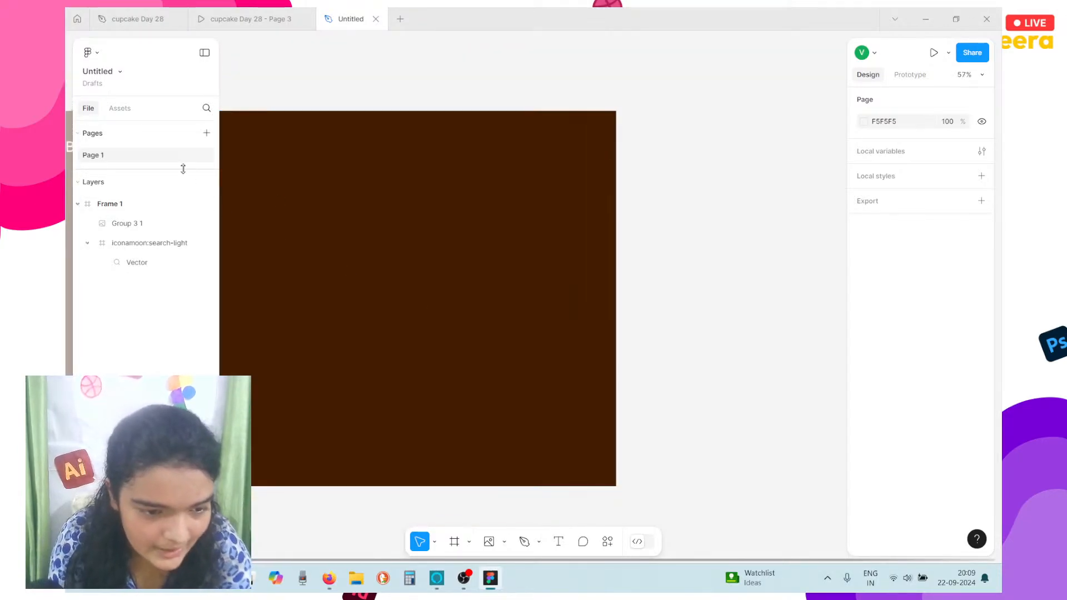
{"action": "scroll", "coordinate": [223, 239], "scroll_direction": "down", "scroll_amount": 1, "text": "ctrl"}
Move the search icon's vector out of its container frame to the upper-right area of Frame 1, at X 1801, Y 83, enlarged to 34 × 34
{"action": "left_click", "coordinate": [133, 262]}
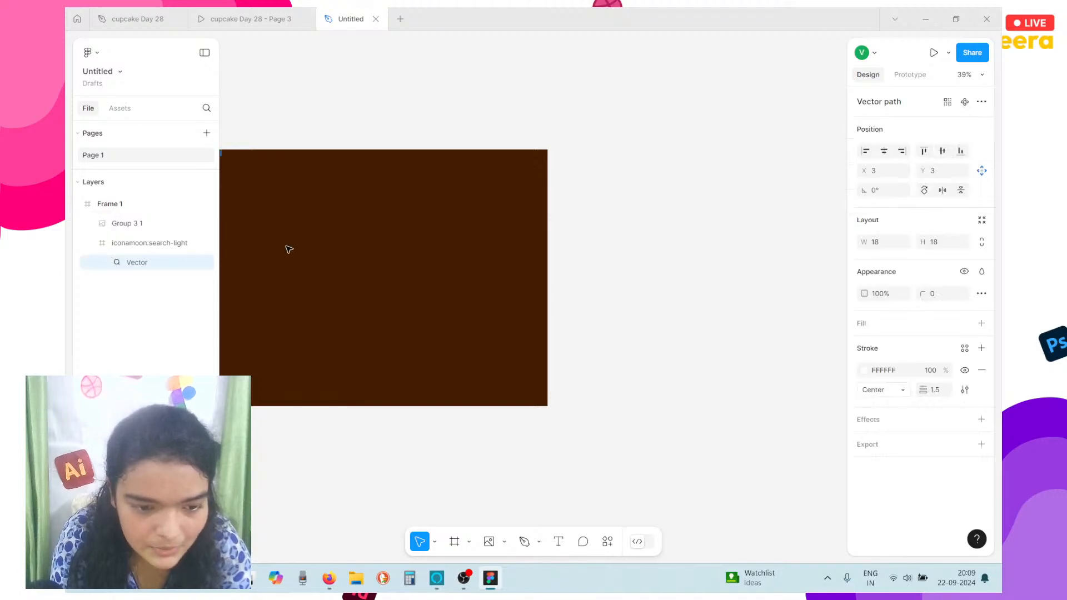
{"action": "scroll", "coordinate": [325, 169], "scroll_direction": "up", "scroll_amount": 3}
{"action": "scroll", "coordinate": [325, 169], "scroll_direction": "left", "scroll_amount": 3}
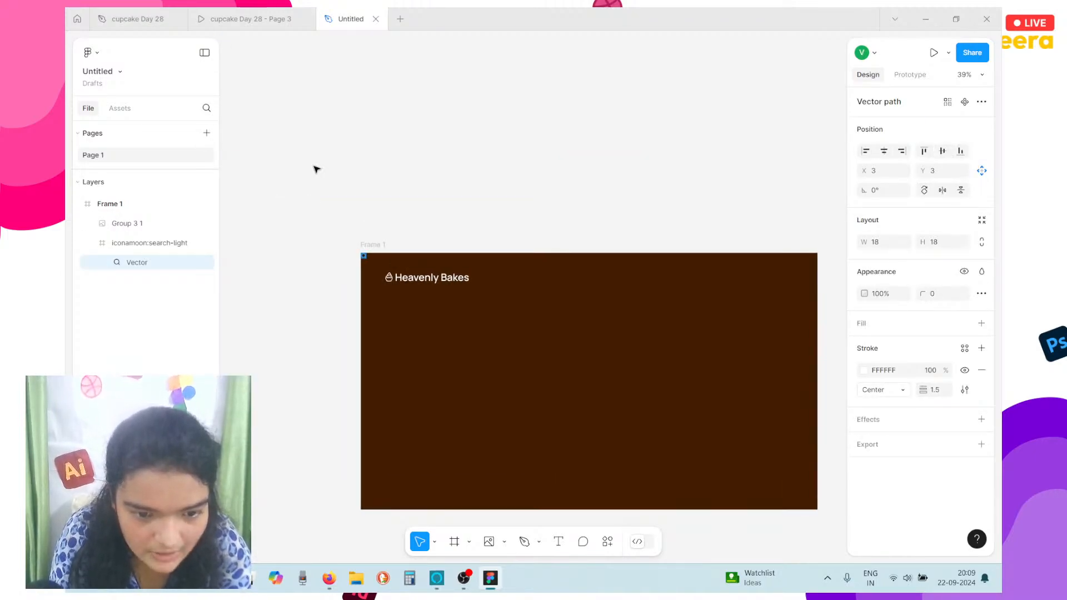
{"action": "scroll", "coordinate": [371, 269], "scroll_direction": "up", "scroll_amount": 5, "text": "ctrl"}
{"action": "left_click_drag", "start_coordinate": [347, 235], "coordinate": [847, 310]}
{"action": "scroll", "coordinate": [780, 301], "scroll_direction": "right", "scroll_amount": 3}
{"action": "scroll", "coordinate": [701, 311], "scroll_direction": "down", "scroll_amount": 1}
{"action": "scroll", "coordinate": [702, 311], "scroll_direction": "right", "scroll_amount": 6}
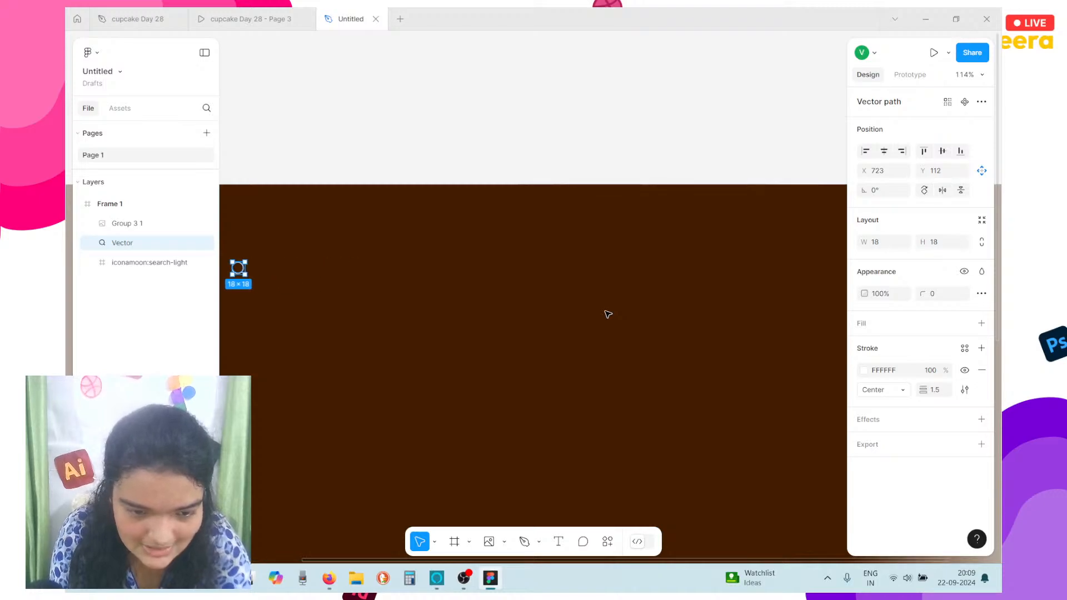
{"action": "left_click_drag", "start_coordinate": [245, 271], "coordinate": [758, 267]}
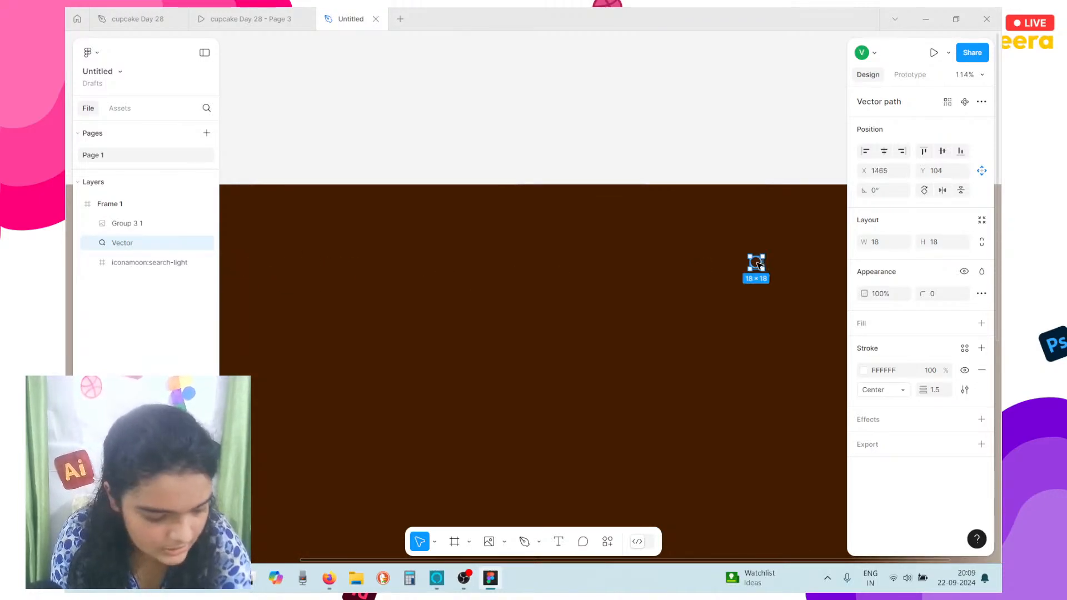
{"action": "scroll", "coordinate": [758, 267], "scroll_direction": "right", "scroll_amount": 8}
{"action": "scroll", "coordinate": [759, 266], "scroll_direction": "right", "scroll_amount": 2}
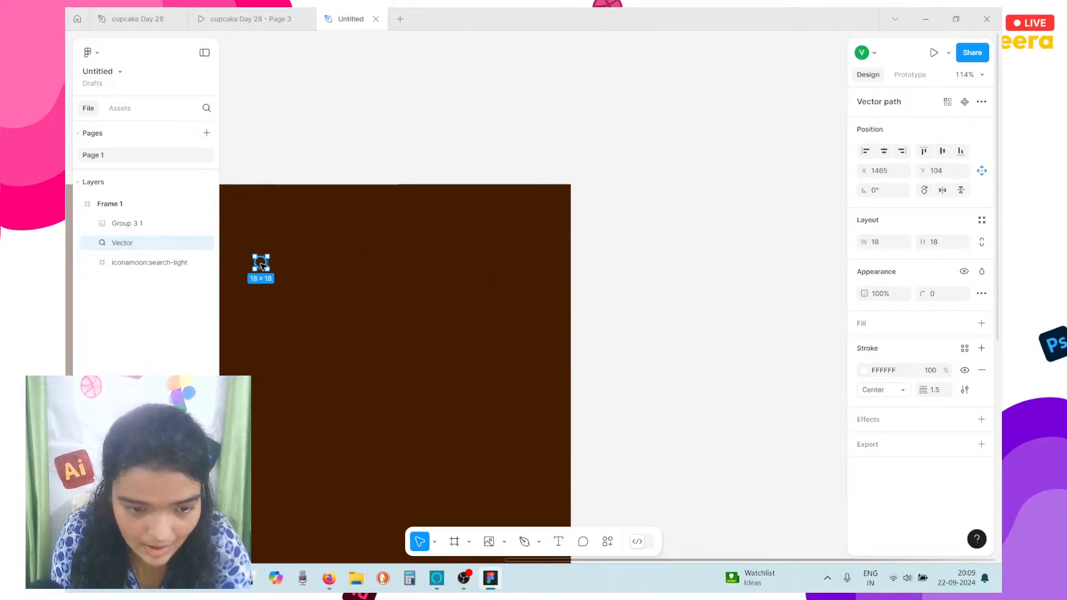
{"action": "left_click_drag", "start_coordinate": [261, 265], "coordinate": [466, 281]}
{"action": "scroll", "coordinate": [502, 250], "scroll_direction": "up", "scroll_amount": 5}
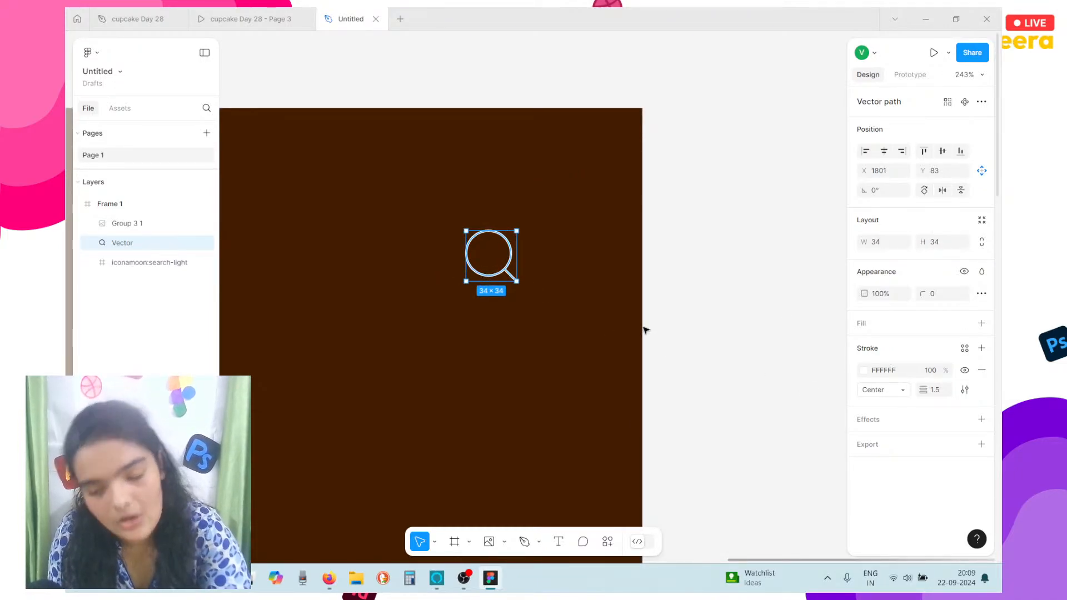
Set the search icon's stroke weight to 3
{"action": "left_click", "coordinate": [935, 392]}
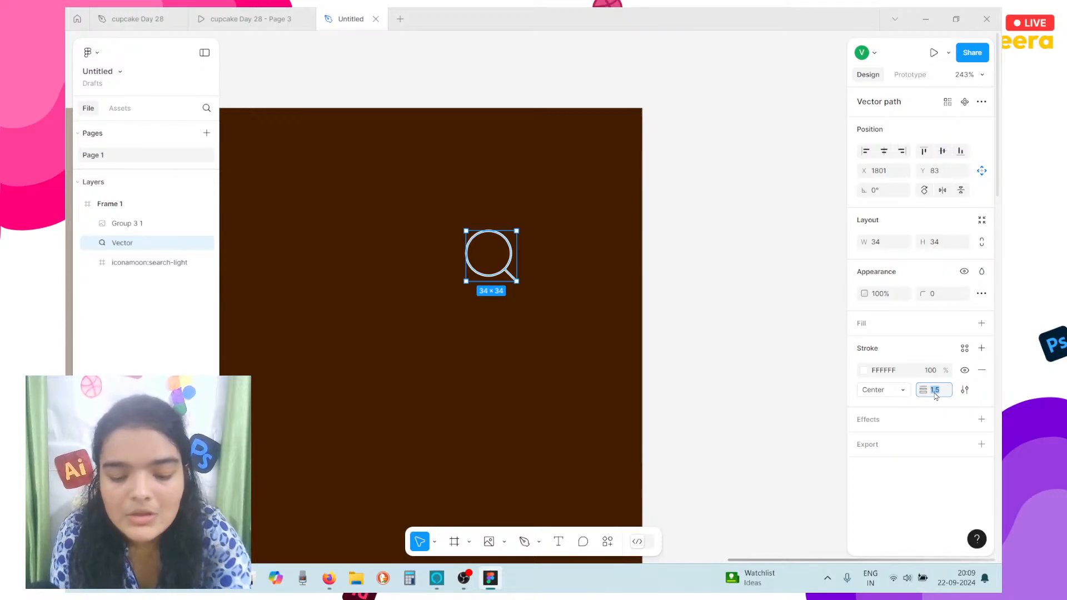
{"action": "type", "text": "3"}
{"action": "key", "text": "Return"}
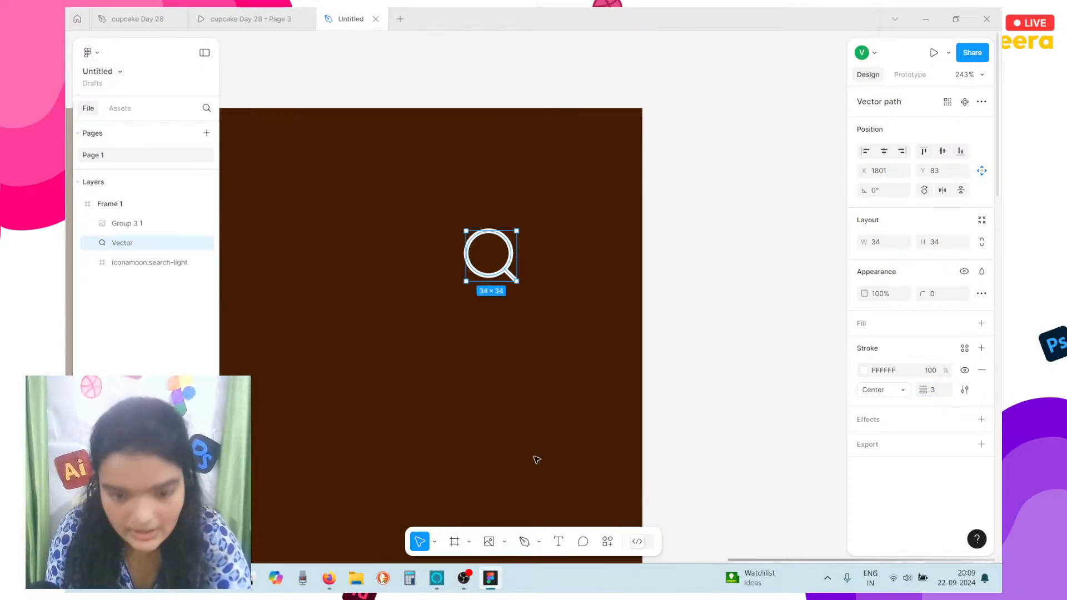
{"action": "mouse_move", "coordinate": [448, 590]}
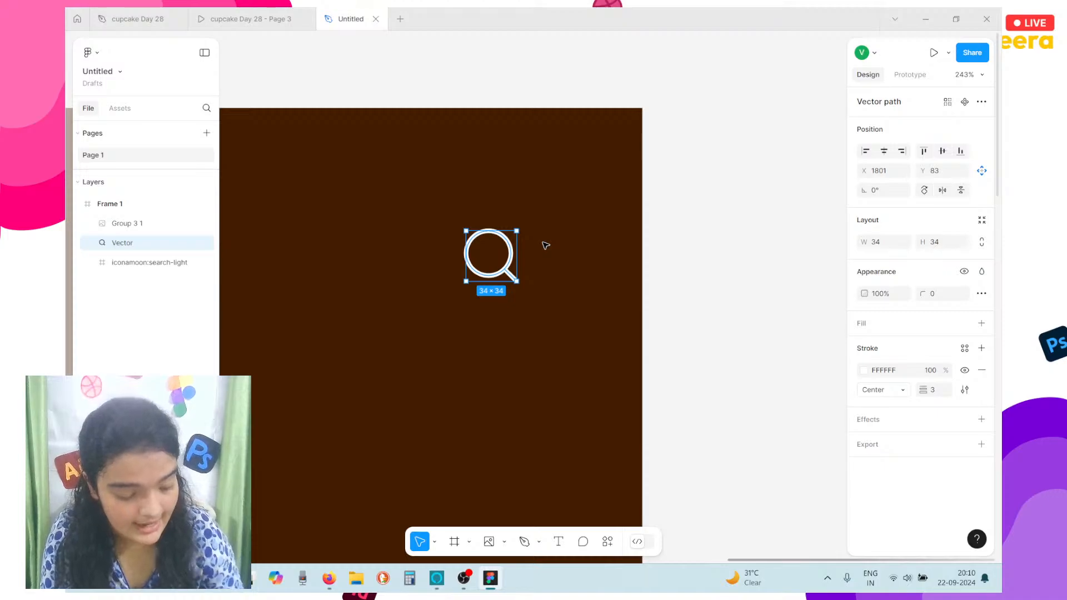
{"action": "key", "text": "ctrl+z"}
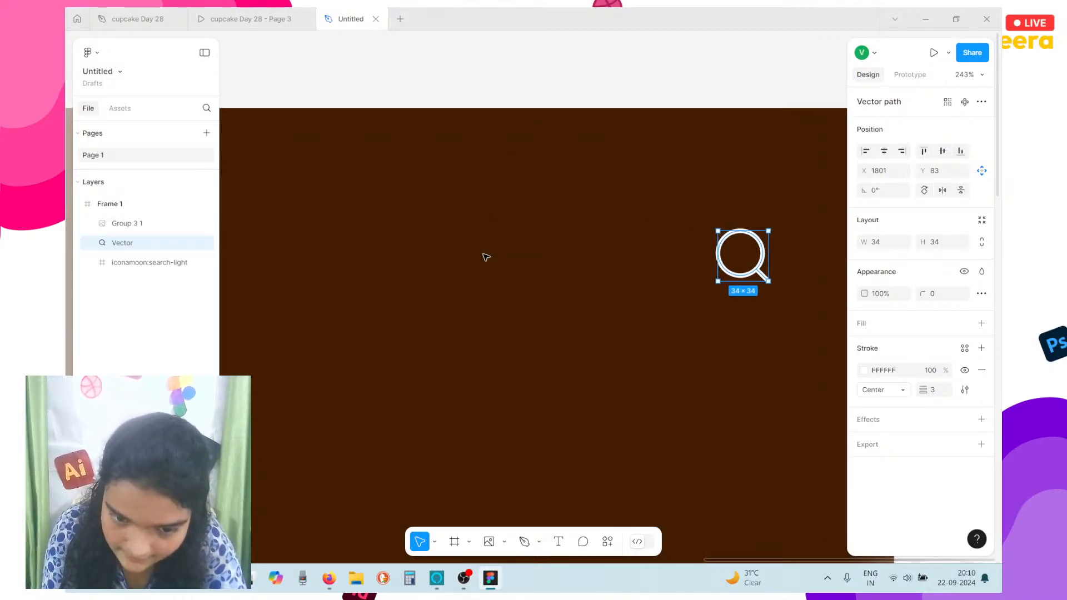
Nudge the search icon to X 1793, Y 84 and the Heavenly Bakes logo to X 93, Y 73
{"action": "scroll", "coordinate": [486, 257], "scroll_direction": "down", "scroll_amount": 10}
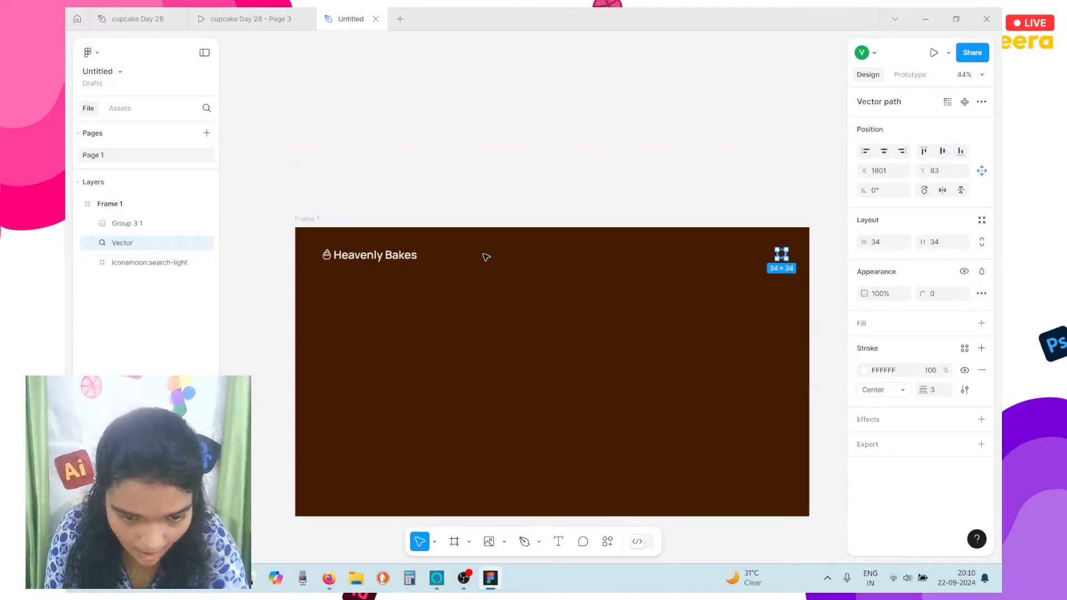
{"action": "scroll", "coordinate": [487, 257], "scroll_direction": "down", "scroll_amount": 2}
{"action": "key", "text": "Left"}
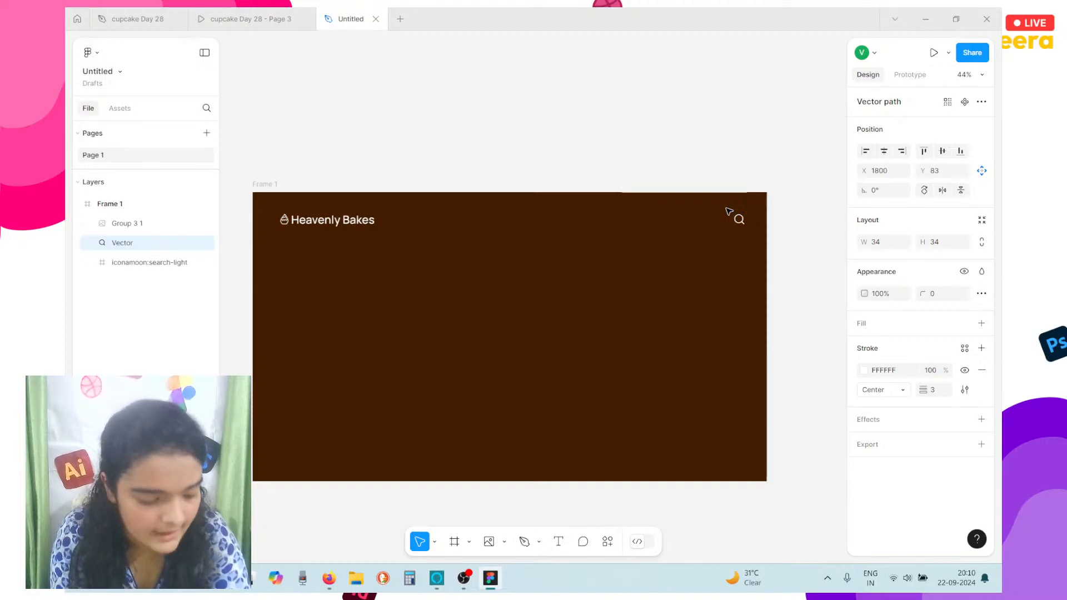
{"action": "key", "text": "Up"}
{"action": "key", "text": "Up"}
{"action": "key", "text": "Down"}
{"action": "key", "text": "Down"}
{"action": "key", "text": "Down"}
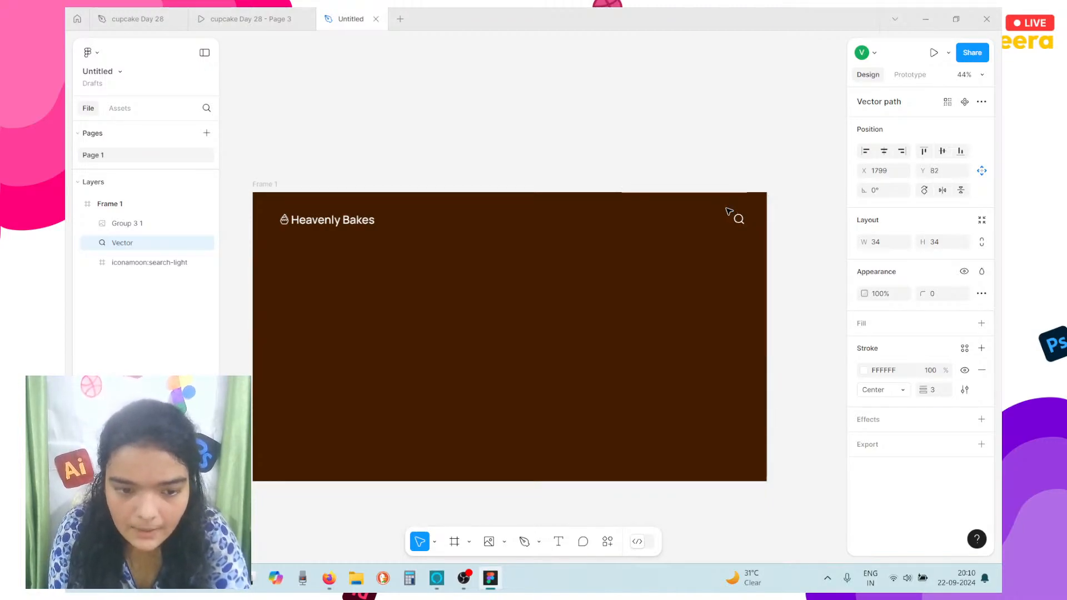
{"action": "key", "text": "Left"}
{"action": "key", "text": "Left"}
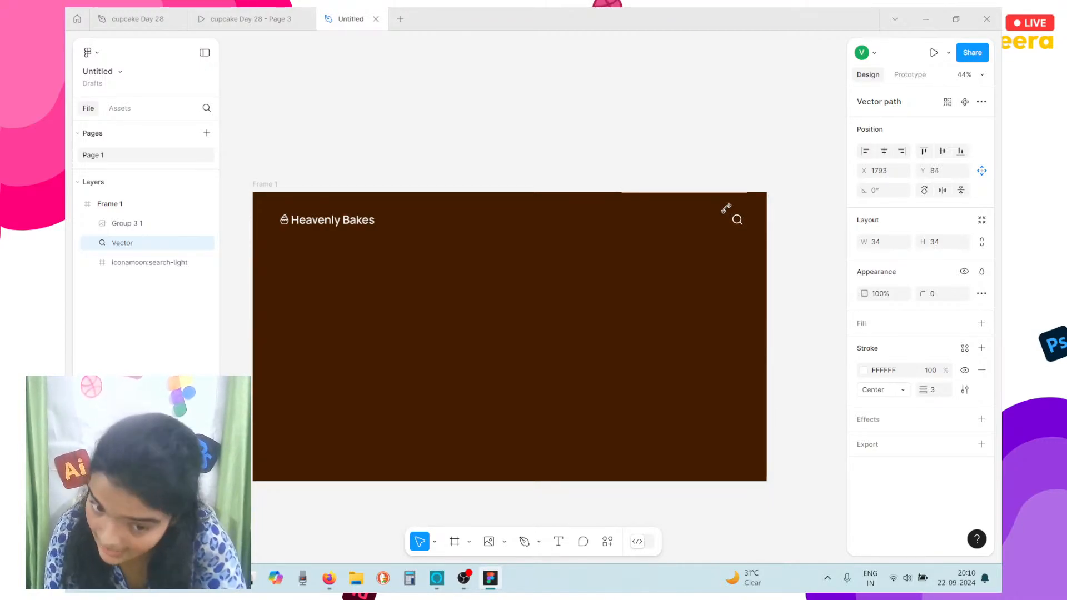
{"action": "left_click", "coordinate": [367, 220]}
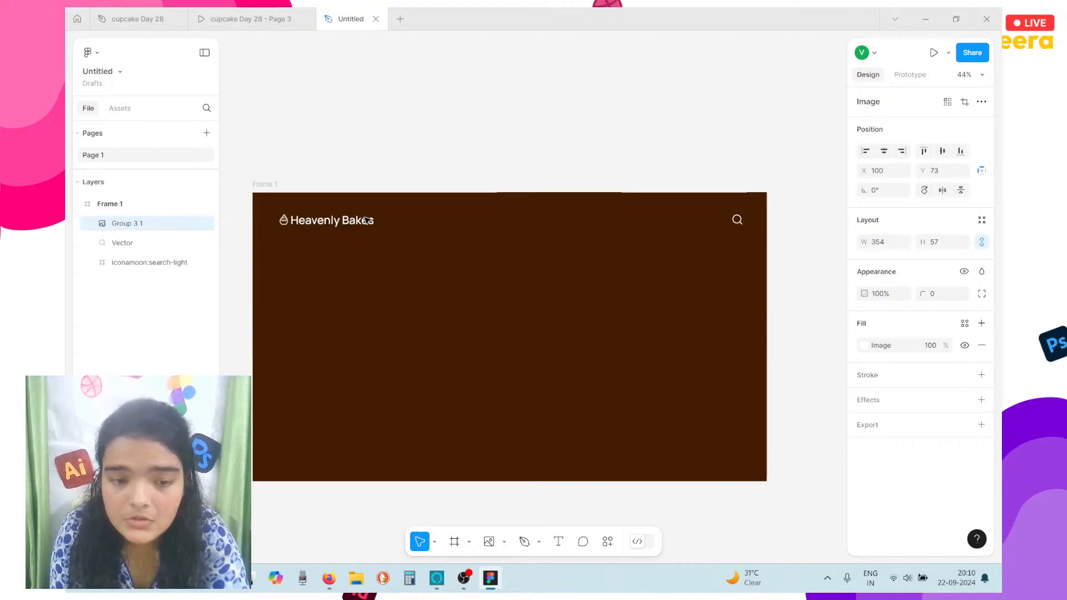
{"action": "left_click_drag", "start_coordinate": [367, 221], "coordinate": [366, 220]}
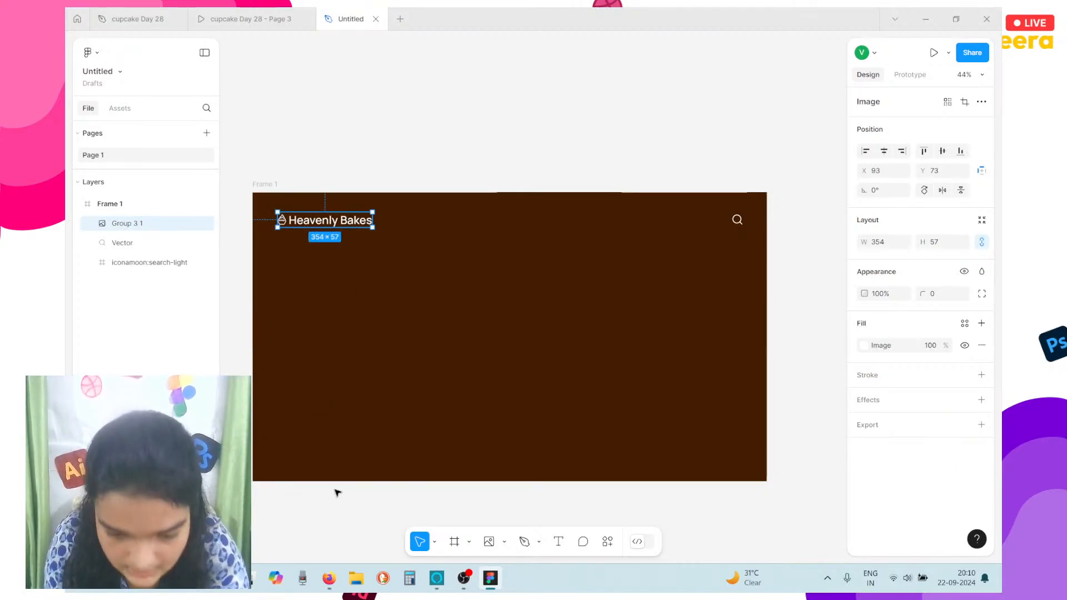
Place the images a, 1 and b from the Downloads folder in Frame 1, with the cupcake beside the chocolate pieces
{"action": "scroll", "coordinate": [336, 493], "scroll_direction": "down", "scroll_amount": 3}
{"action": "scroll", "coordinate": [336, 492], "scroll_direction": "left", "scroll_amount": 2}
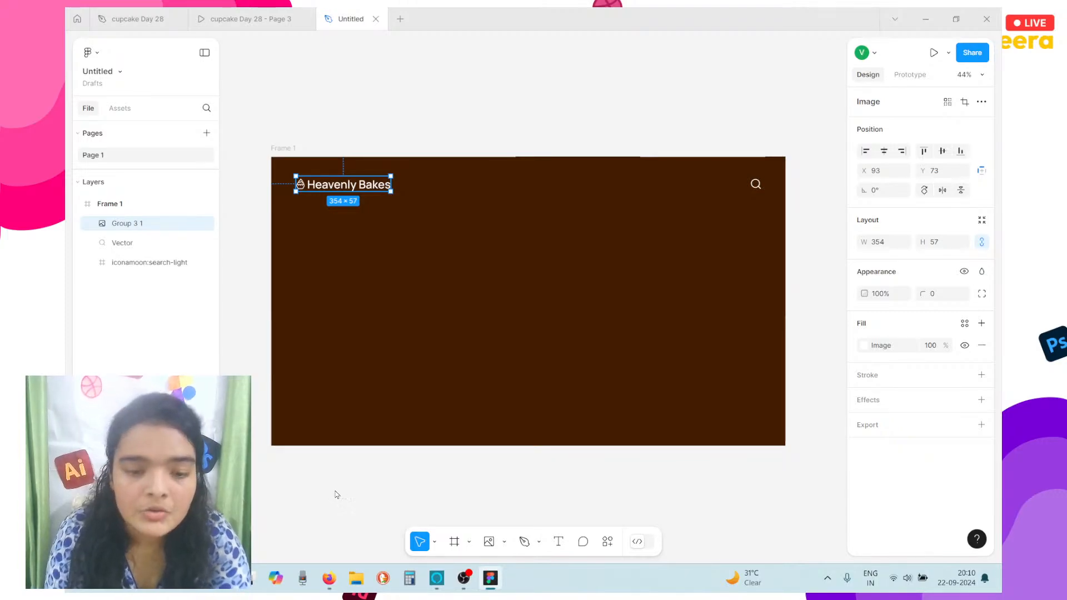
{"action": "key", "text": "ctrl+shift+k"}
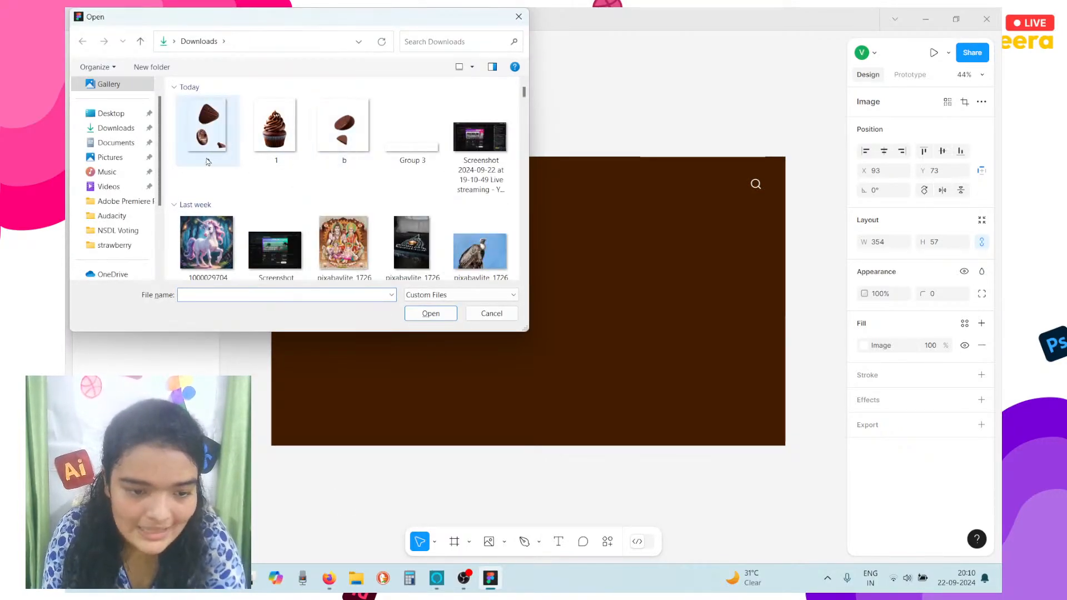
{"action": "left_click_drag", "start_coordinate": [179, 181], "coordinate": [381, 89]}
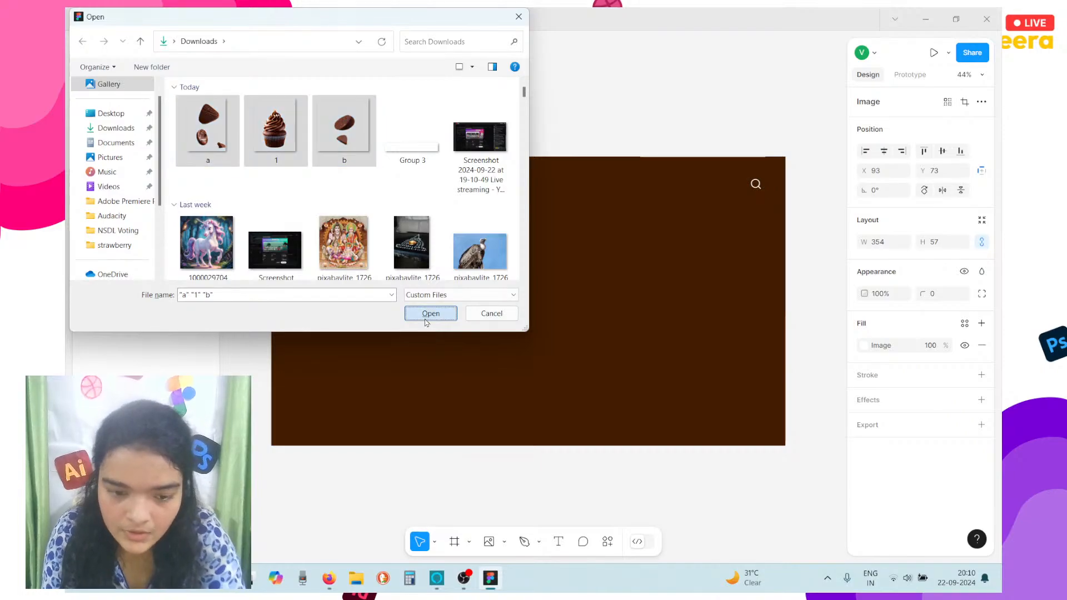
{"action": "left_click", "coordinate": [429, 314]}
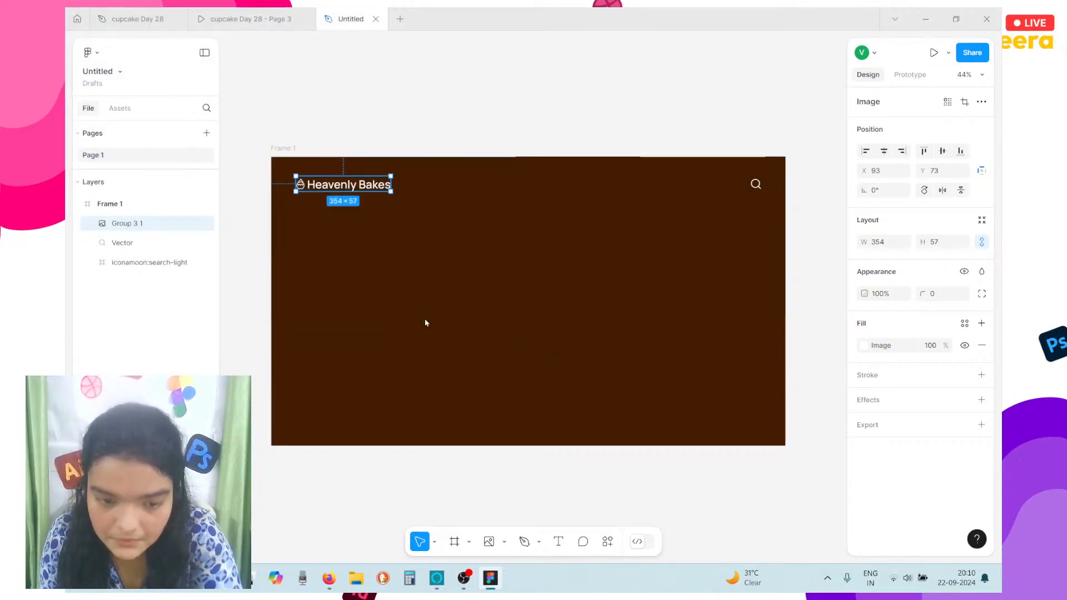
{"action": "left_click", "coordinate": [528, 334]}
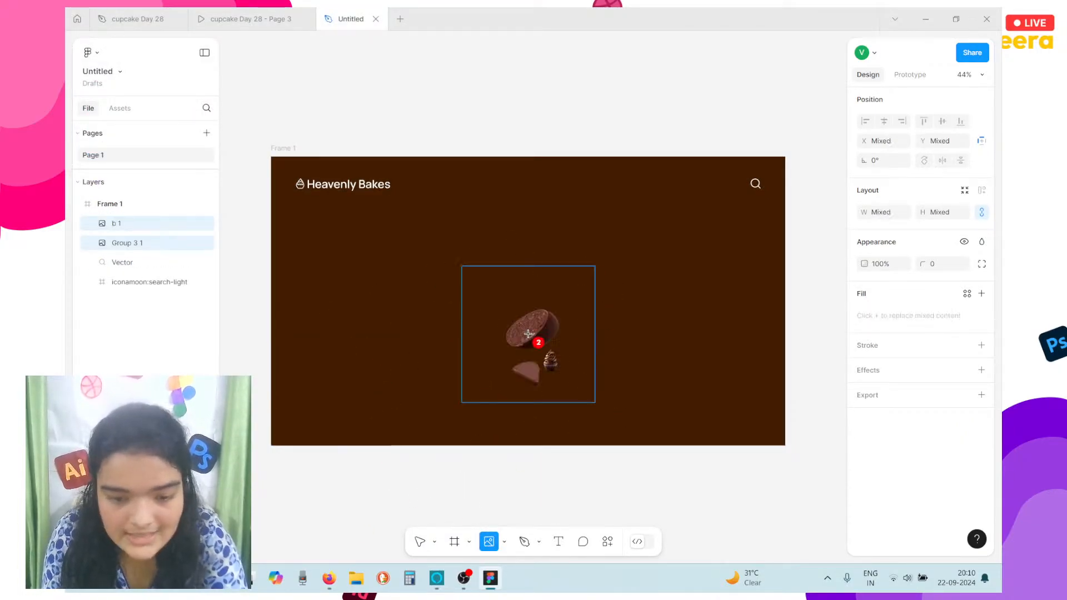
{"action": "left_click", "coordinate": [390, 319]}
{"action": "left_click", "coordinate": [627, 348]}
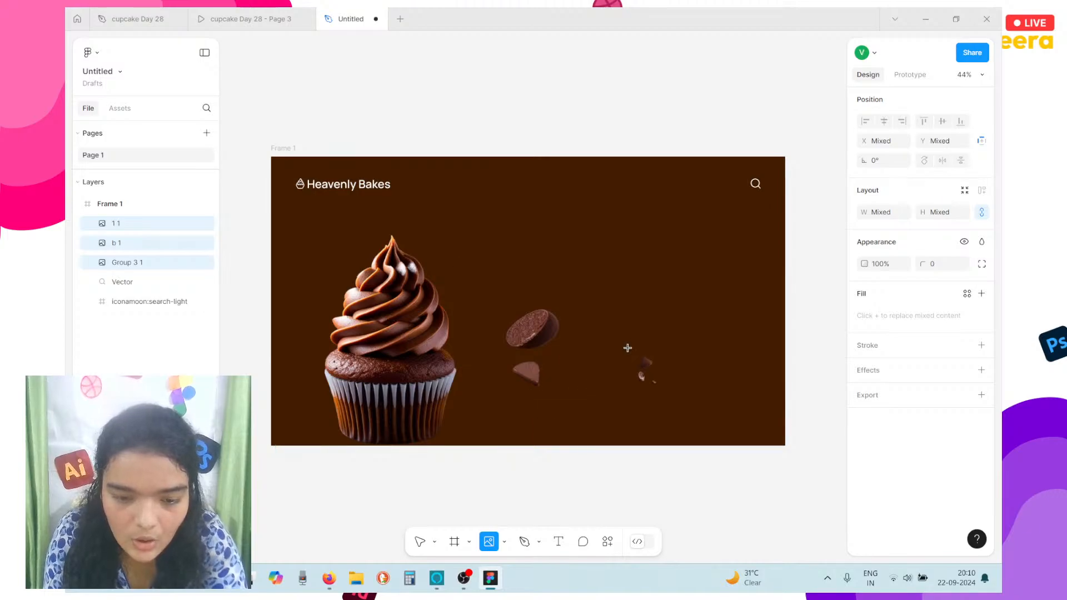
{"action": "left_click", "coordinate": [656, 338]}
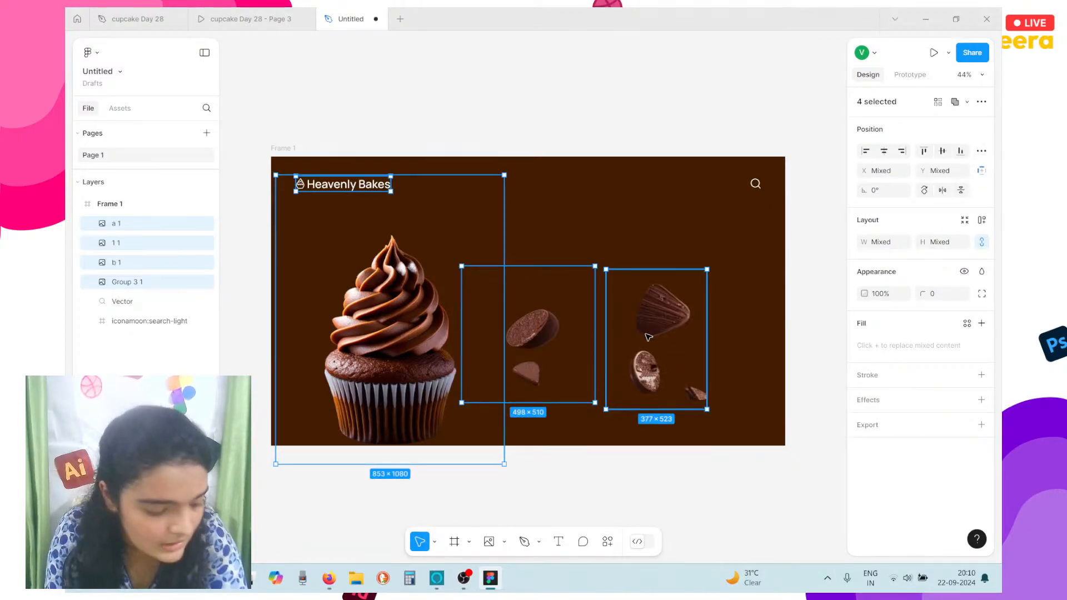
Move the logo, the cupcake and both chocolate images out of Frame 1 onto the canvas layer, mostly below the frame
{"action": "left_click_drag", "start_coordinate": [648, 338], "coordinate": [581, 535]}
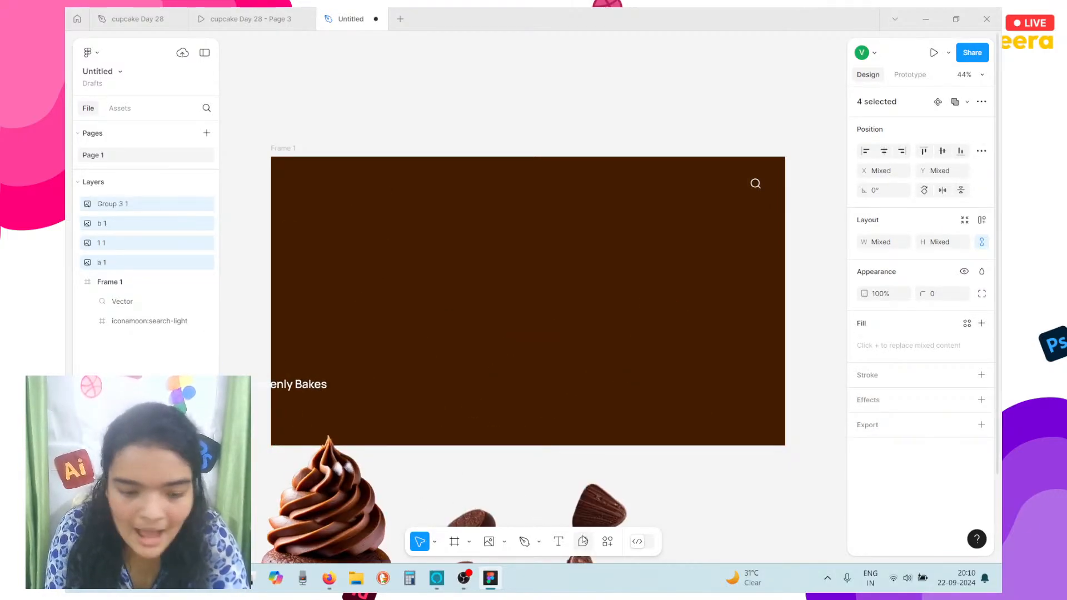
{"action": "scroll", "coordinate": [412, 452], "scroll_direction": "down", "scroll_amount": 3}
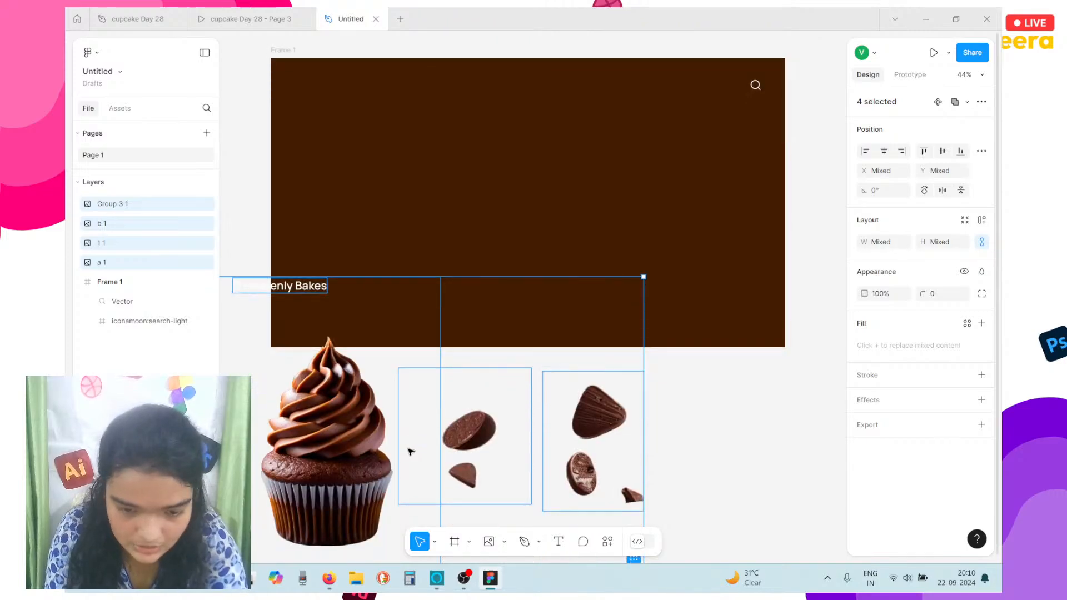
Place the cupcake in the middle of Frame 1 at X 548, Y -86, and the Heavenly Bakes logo over the frame's upper-left area
{"action": "left_click", "coordinate": [328, 457]}
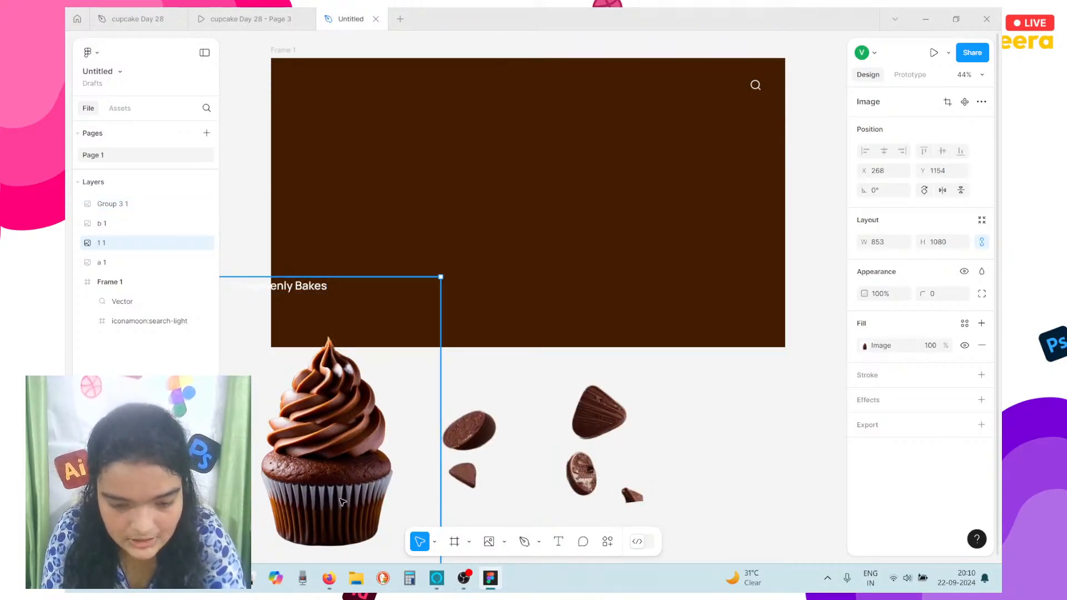
{"action": "left_click", "coordinate": [459, 583]}
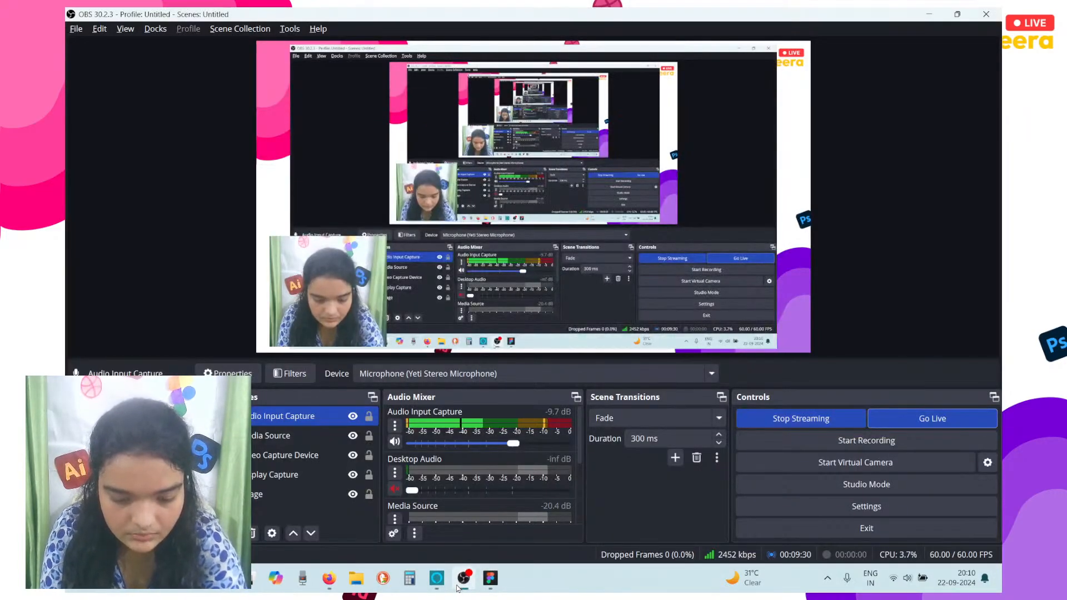
{"action": "left_click", "coordinate": [930, 14]}
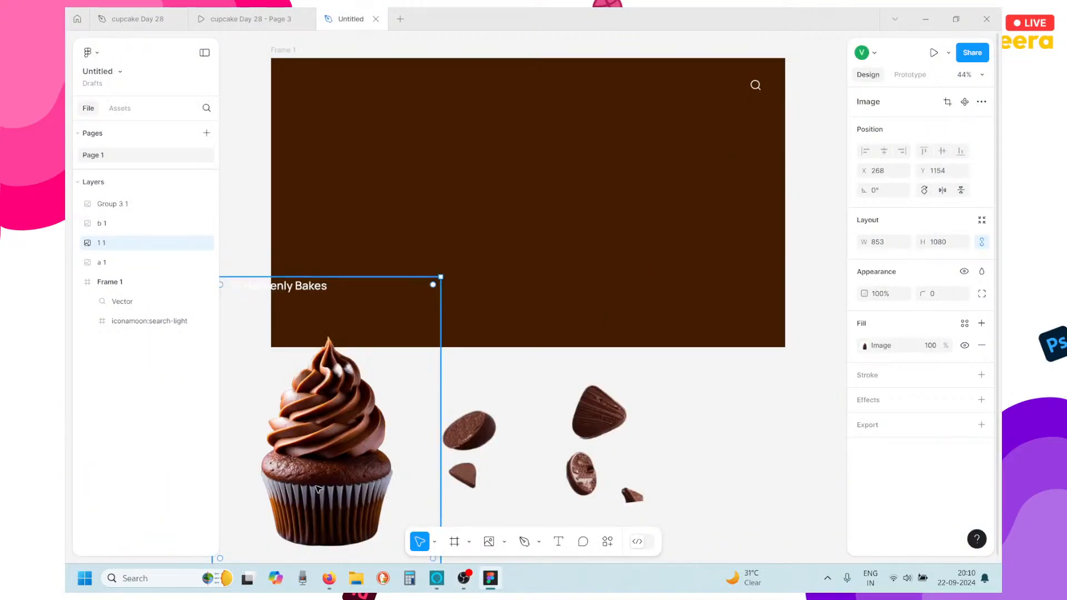
{"action": "left_click_drag", "start_coordinate": [351, 396], "coordinate": [556, 155]}
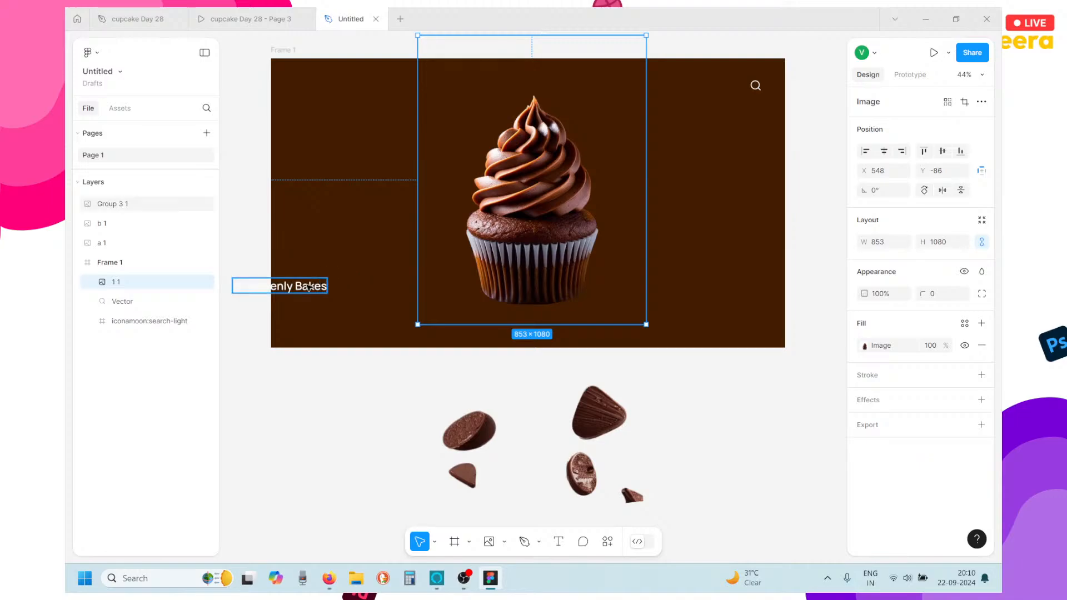
{"action": "left_click_drag", "start_coordinate": [320, 285], "coordinate": [380, 84]}
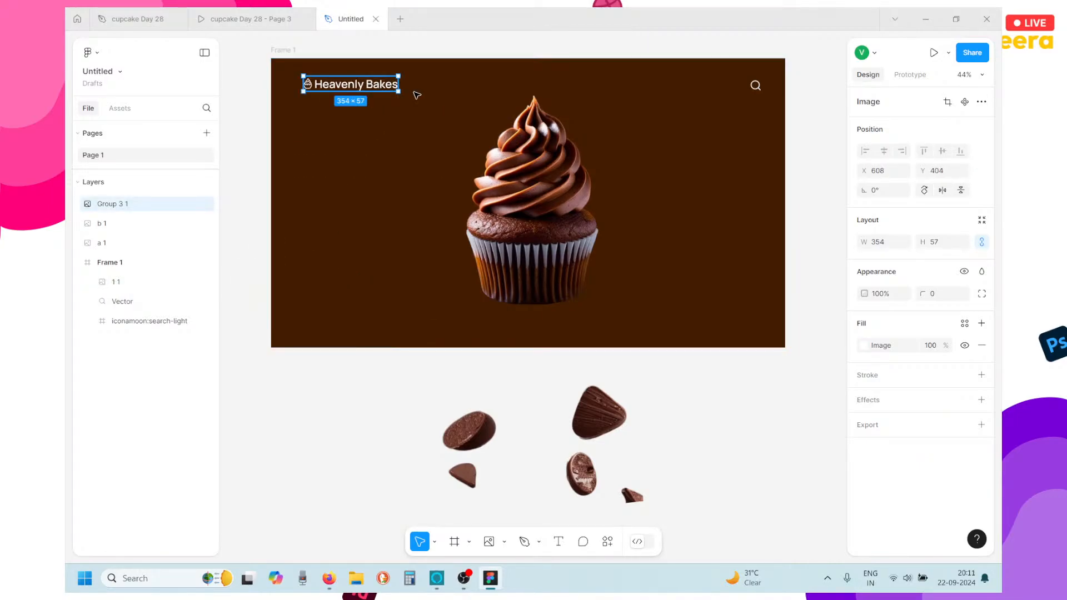
Place chocolate image a left of the cupcake at X 470, Y 159, and image b right of it at X 1019, Y 366
{"action": "left_click_drag", "start_coordinate": [614, 444], "coordinate": [469, 177]}
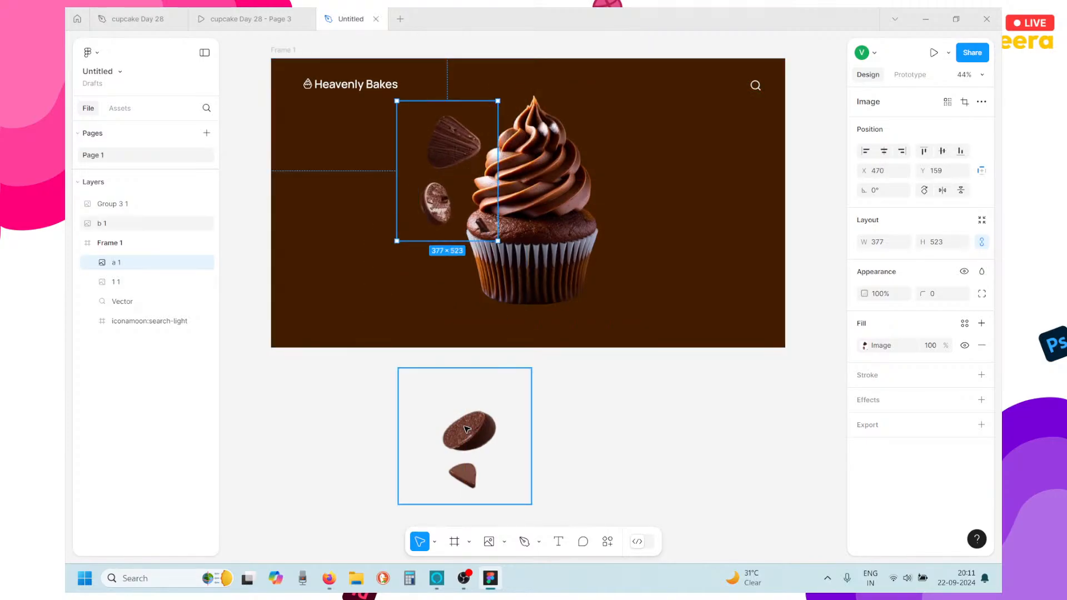
{"action": "left_click_drag", "start_coordinate": [466, 430], "coordinate": [613, 218]}
{"action": "scroll", "coordinate": [613, 218], "scroll_direction": "up", "scroll_amount": 5}
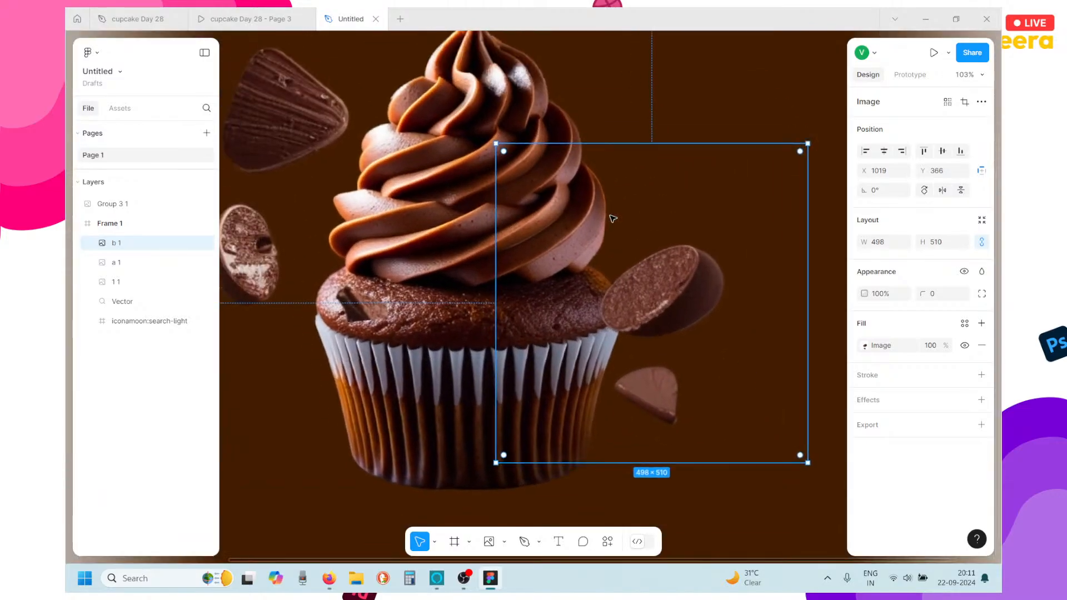
{"action": "left_click", "coordinate": [463, 588]}
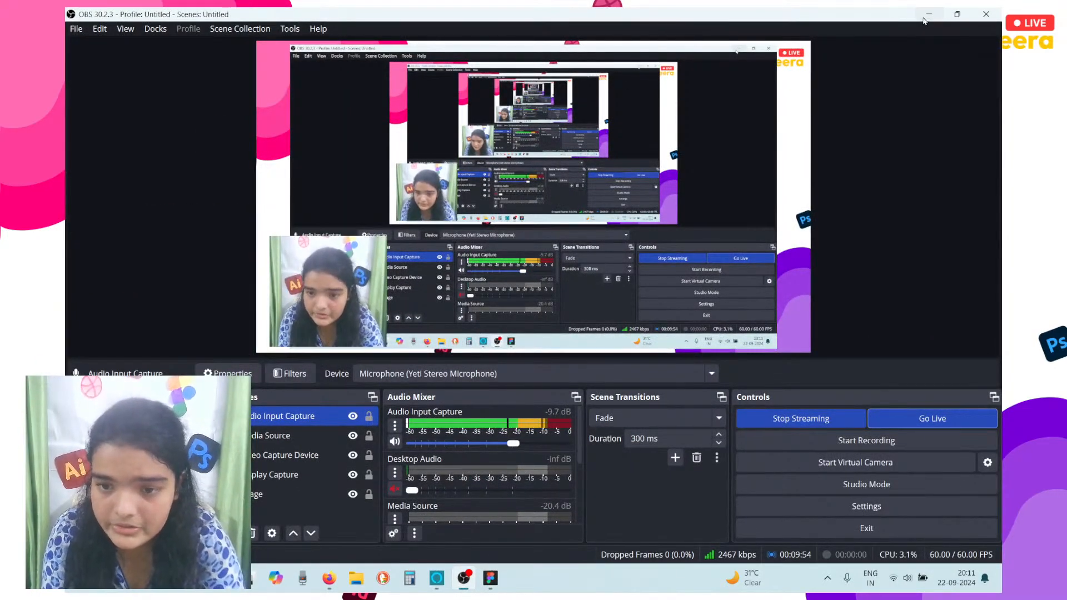
{"action": "left_click", "coordinate": [928, 14]}
Send chocolate images b and a to the back of Frame 1 so they sit behind the cupcake
{"action": "scroll", "coordinate": [593, 247], "scroll_direction": "down", "scroll_amount": 3}
{"action": "scroll", "coordinate": [593, 247], "scroll_direction": "right", "scroll_amount": 2}
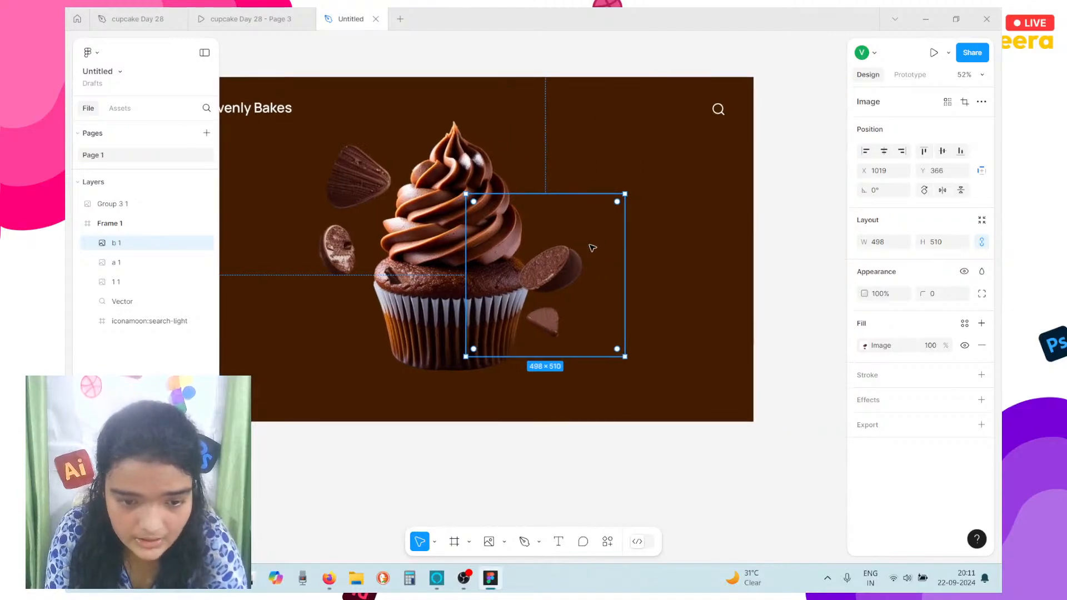
{"action": "scroll", "coordinate": [593, 247], "scroll_direction": "left", "scroll_amount": 2}
{"action": "scroll", "coordinate": [546, 260], "scroll_direction": "up", "scroll_amount": 1}
{"action": "right_click", "coordinate": [541, 261]}
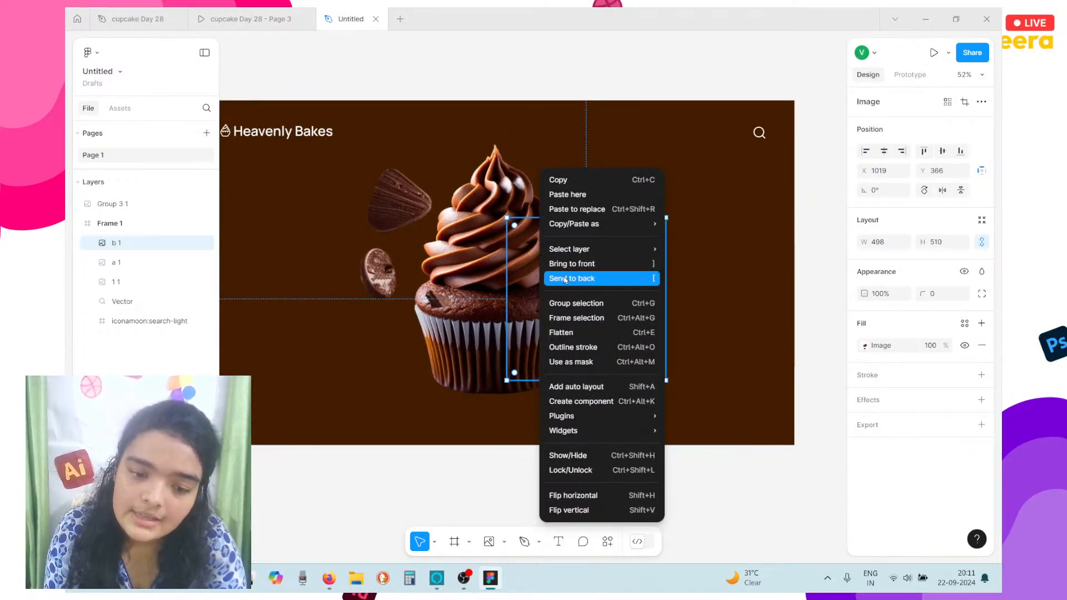
{"action": "left_click", "coordinate": [564, 209]}
{"action": "left_click", "coordinate": [451, 232]}
{"action": "right_click", "coordinate": [457, 232]}
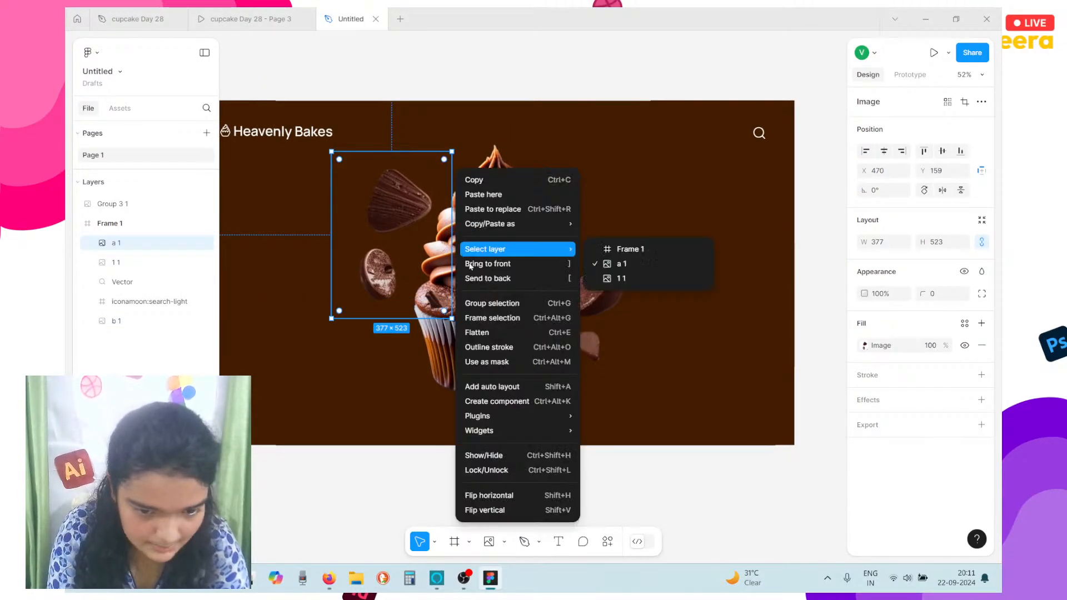
{"action": "left_click", "coordinate": [471, 281]}
{"action": "left_click", "coordinate": [482, 278]}
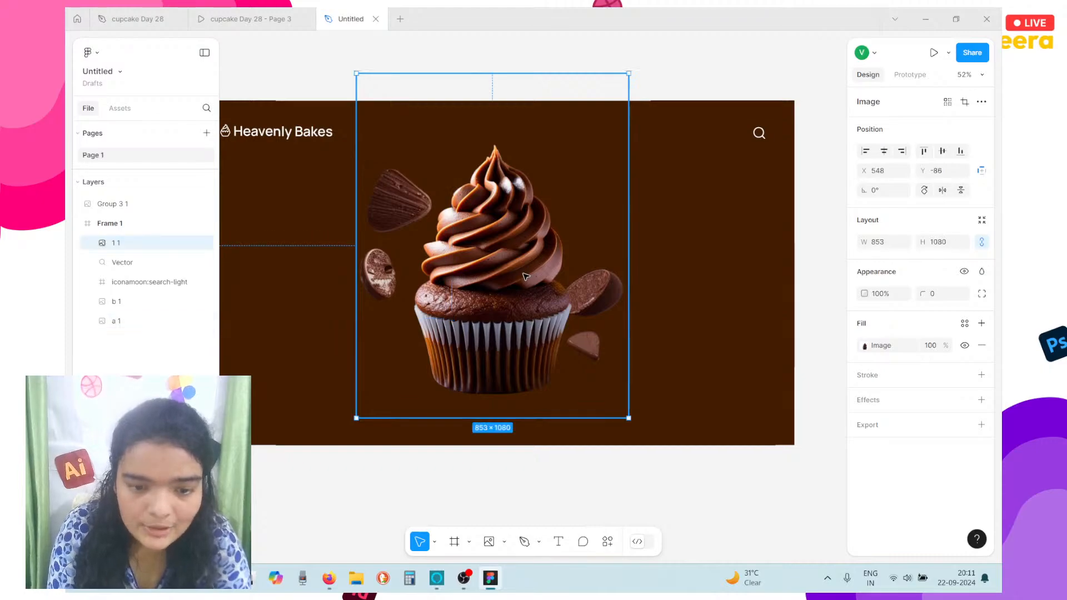
Move the cupcake to X 500, Y -67, and chocolate image a to X 453, Y 151
{"action": "mouse_move", "coordinate": [480, 290]}
{"action": "left_mouse_down"}
{"action": "mouse_move", "coordinate": [466, 309]}
{"action": "mouse_move", "coordinate": [496, 278]}
{"action": "left_mouse_up"}
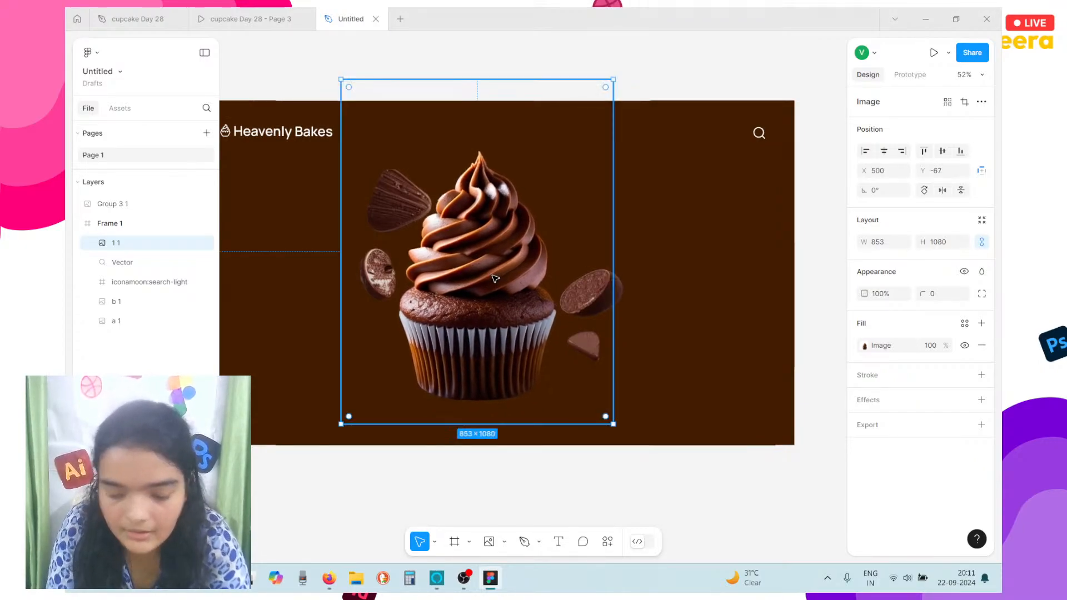
{"action": "left_click", "coordinate": [334, 213]}
{"action": "key", "text": "Left"}
{"action": "key", "text": "Left"}
{"action": "key", "text": "Left"}
{"action": "key", "text": "Left"}
{"action": "key", "text": "Left"}
{"action": "key", "text": "Left"}
{"action": "key", "text": "Left"}
{"action": "key", "text": "Left"}
{"action": "key", "text": "Left"}
{"action": "key", "text": "Left"}
{"action": "key", "text": "Left"}
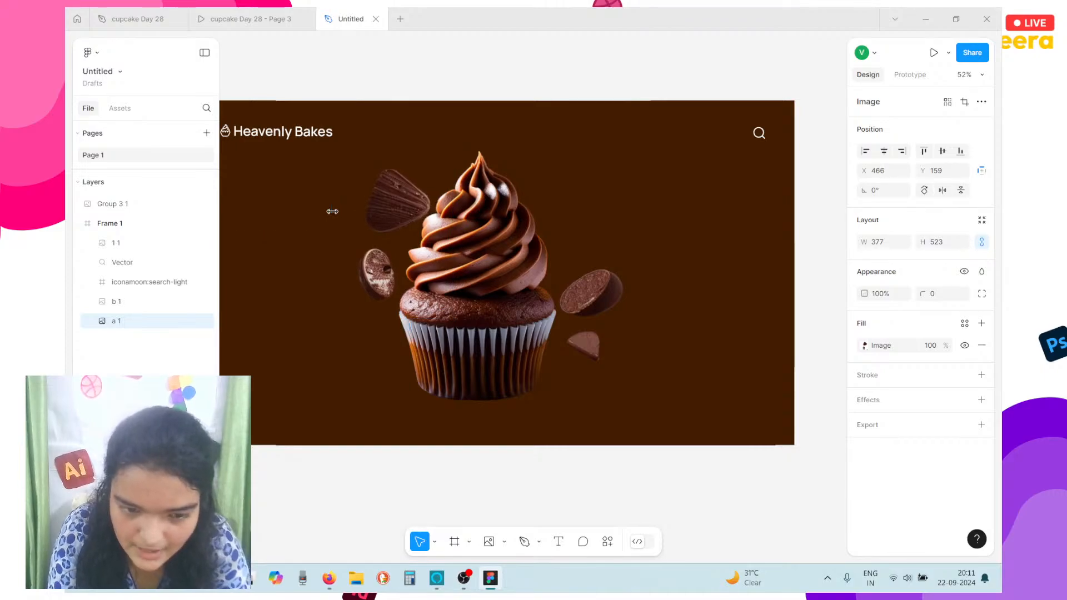
{"action": "key", "text": "Left"}
{"action": "key", "text": "Left"}
{"action": "key", "text": "Left"}
{"action": "key", "text": "Left"}
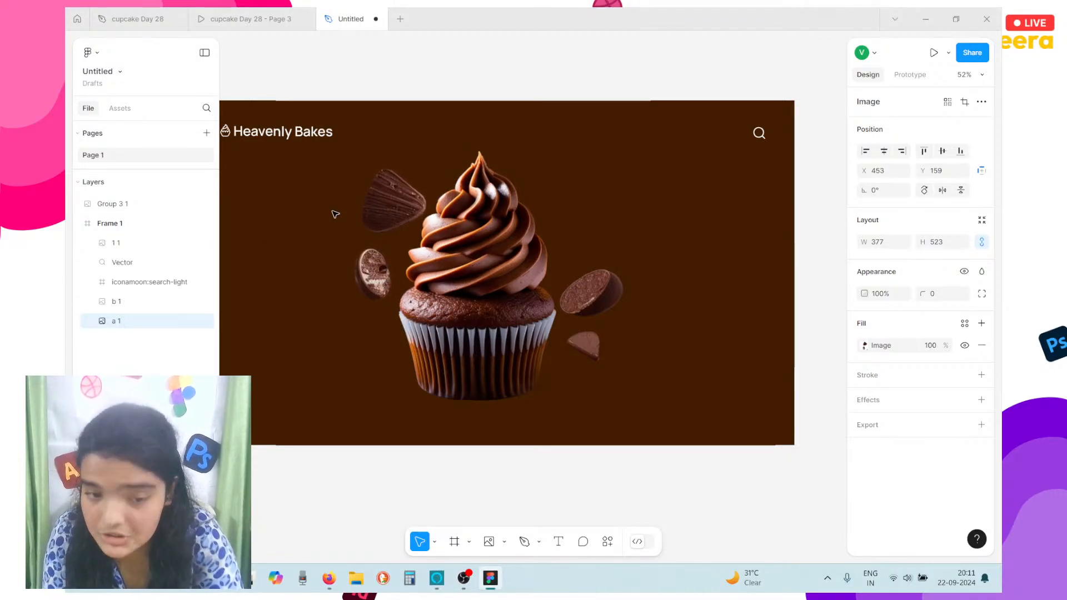
{"action": "key", "text": "Up"}
{"action": "key", "text": "Up"}
{"action": "key", "text": "Up"}
{"action": "key", "text": "Up"}
{"action": "key", "text": "Up"}
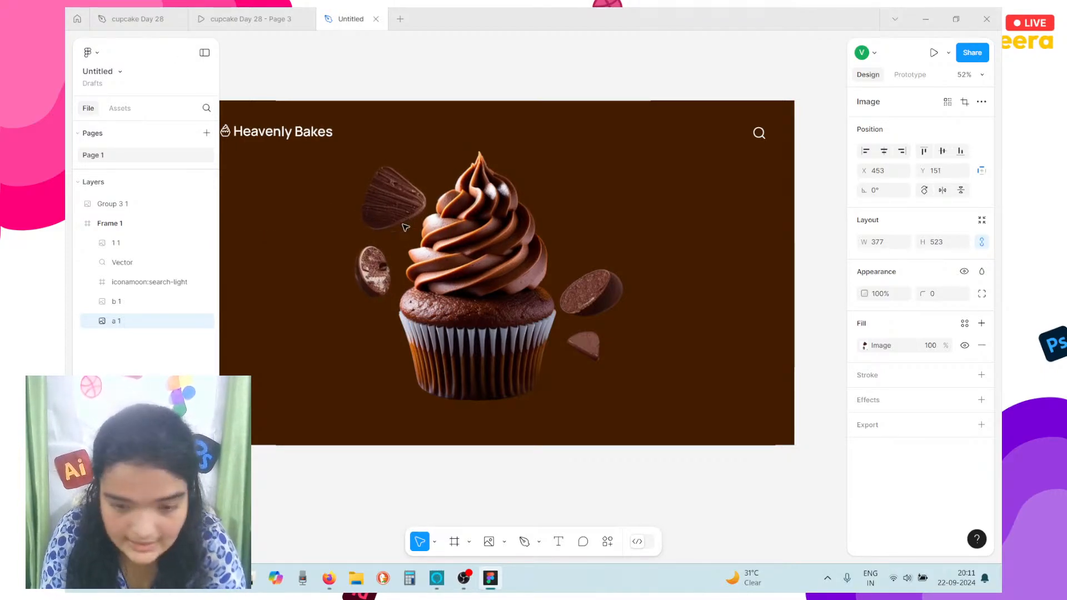
Shift the cupcake and both chocolate images together, slightly right and down, so the cupcake sits at X 512, Y -49
{"action": "left_click_drag", "start_coordinate": [592, 301], "coordinate": [609, 301]}
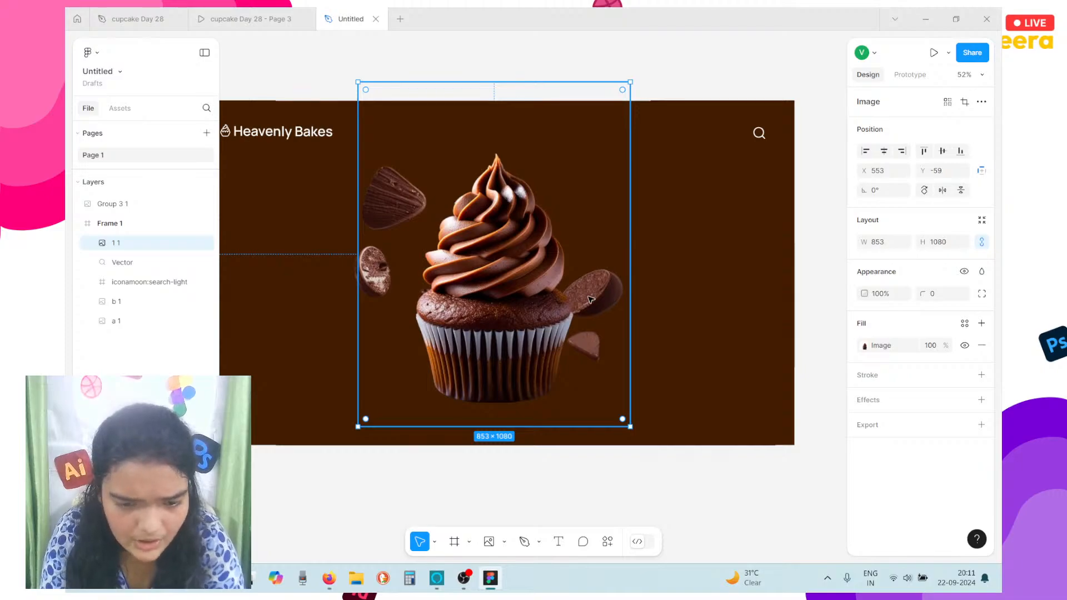
{"action": "key", "text": "ctrl+z"}
{"action": "left_click", "coordinate": [619, 301]}
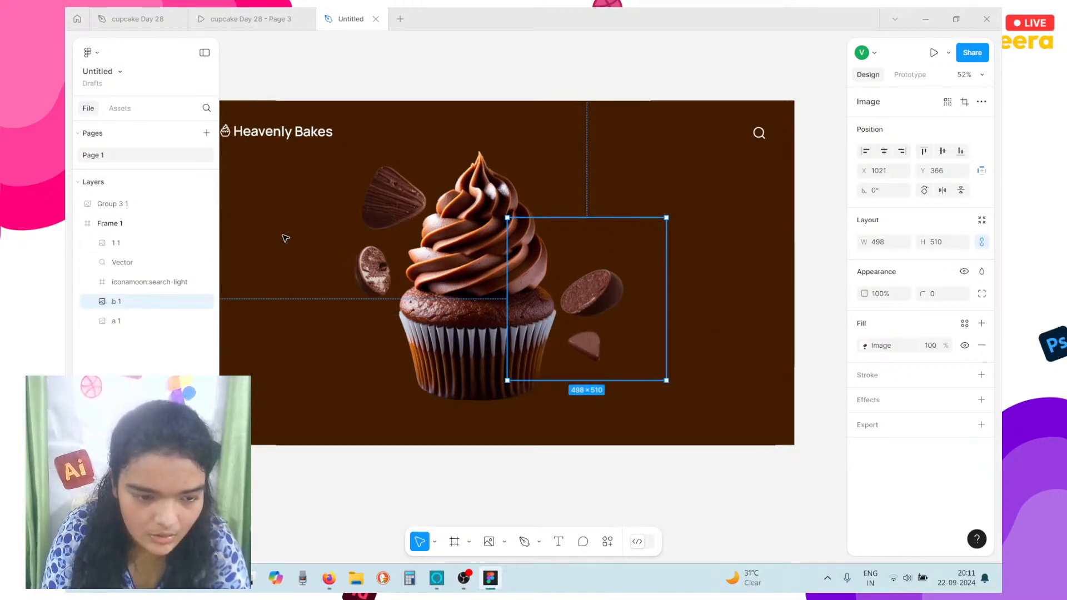
{"action": "left_click", "coordinate": [336, 229], "text": "shift"}
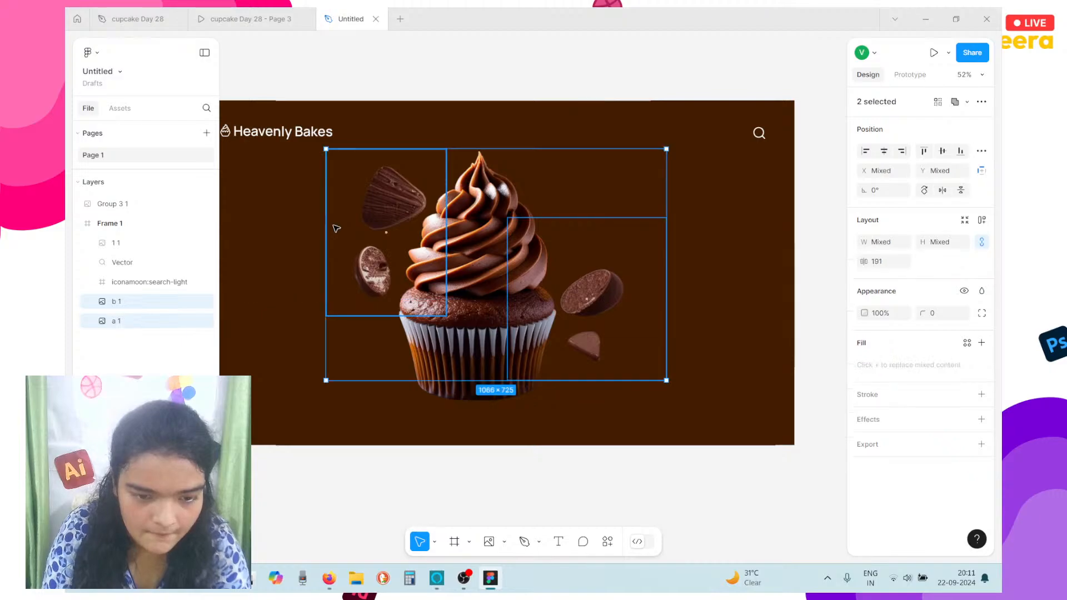
{"action": "left_click", "coordinate": [531, 142], "text": "shift"}
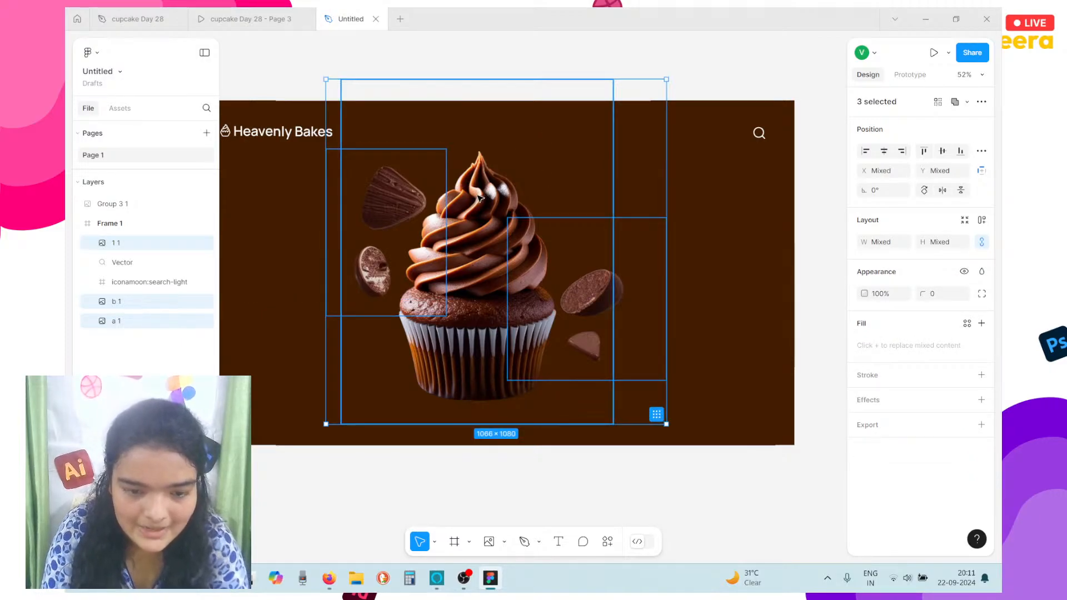
{"action": "left_click_drag", "start_coordinate": [481, 195], "coordinate": [477, 197]}
{"action": "left_click_drag", "start_coordinate": [449, 273], "coordinate": [457, 273]}
Center the cupcake horizontally in Frame 1 and move chocolate image b to X 1083, Y 374
{"action": "left_click", "coordinate": [466, 272]}
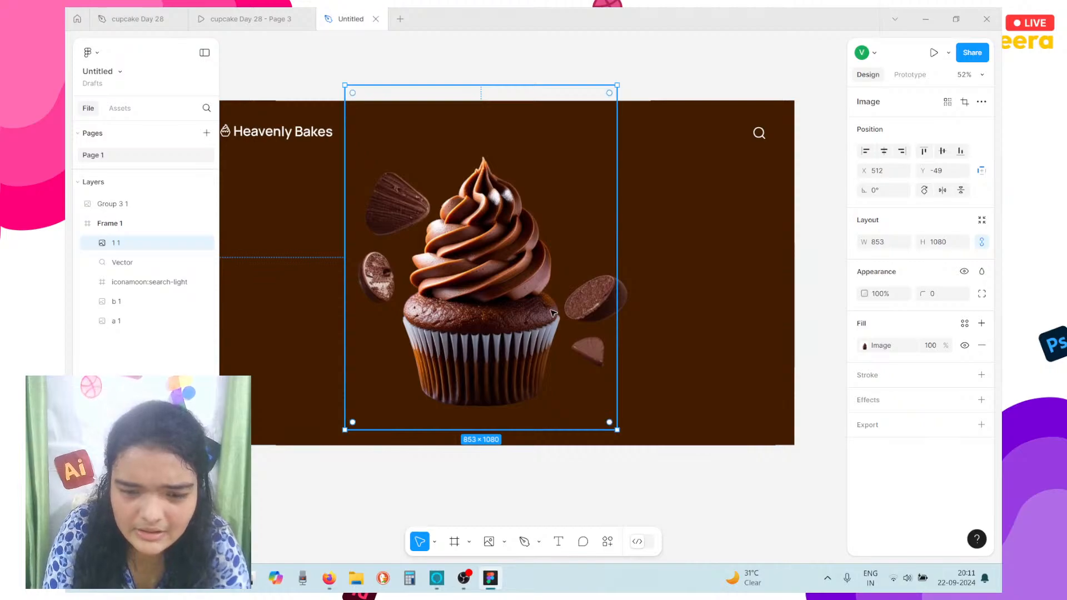
{"action": "left_click", "coordinate": [884, 153]}
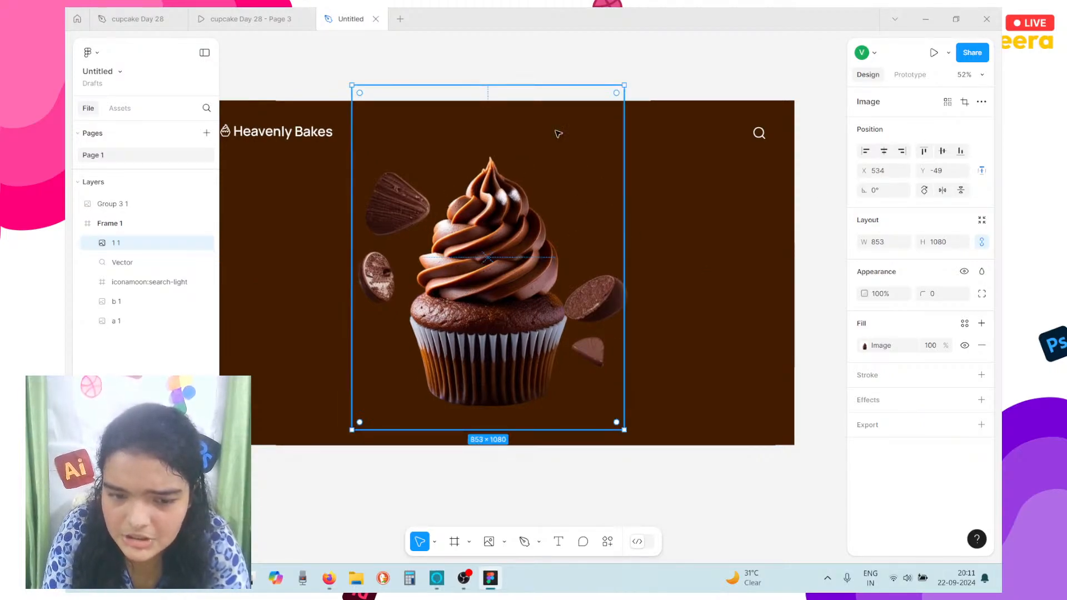
{"action": "left_click", "coordinate": [614, 283]}
{"action": "mouse_move", "coordinate": [588, 312]}
{"action": "left_mouse_down"}
{"action": "mouse_move", "coordinate": [623, 312]}
{"action": "mouse_move", "coordinate": [596, 309]}
{"action": "left_mouse_up"}
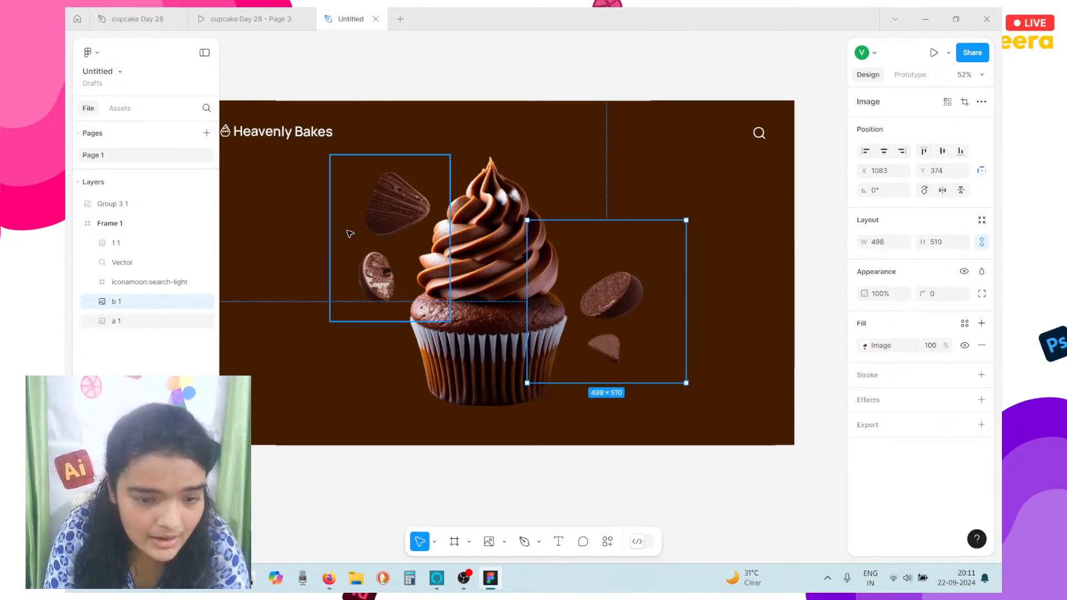
Move chocolate image a away from the cupcake's left side to X 410, Y 158
{"action": "mouse_move", "coordinate": [350, 233]}
{"action": "left_mouse_down"}
{"action": "mouse_move", "coordinate": [338, 234]}
{"action": "mouse_move", "coordinate": [365, 229]}
{"action": "left_mouse_up"}
{"action": "scroll", "coordinate": [365, 229], "scroll_direction": "left", "scroll_amount": 5}
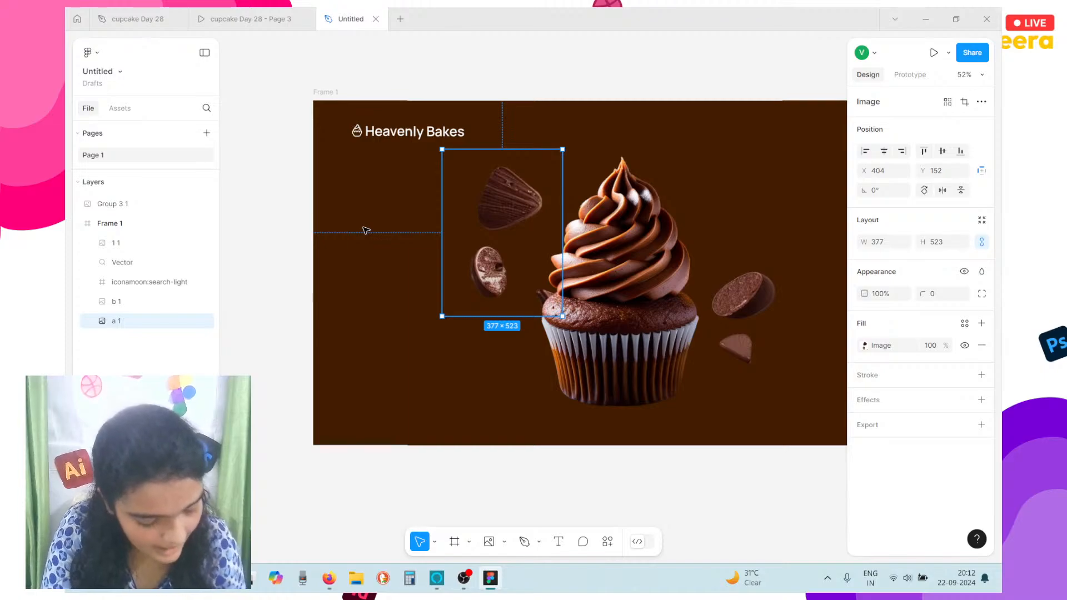
{"action": "scroll", "coordinate": [429, 243], "scroll_direction": "right", "scroll_amount": 5}
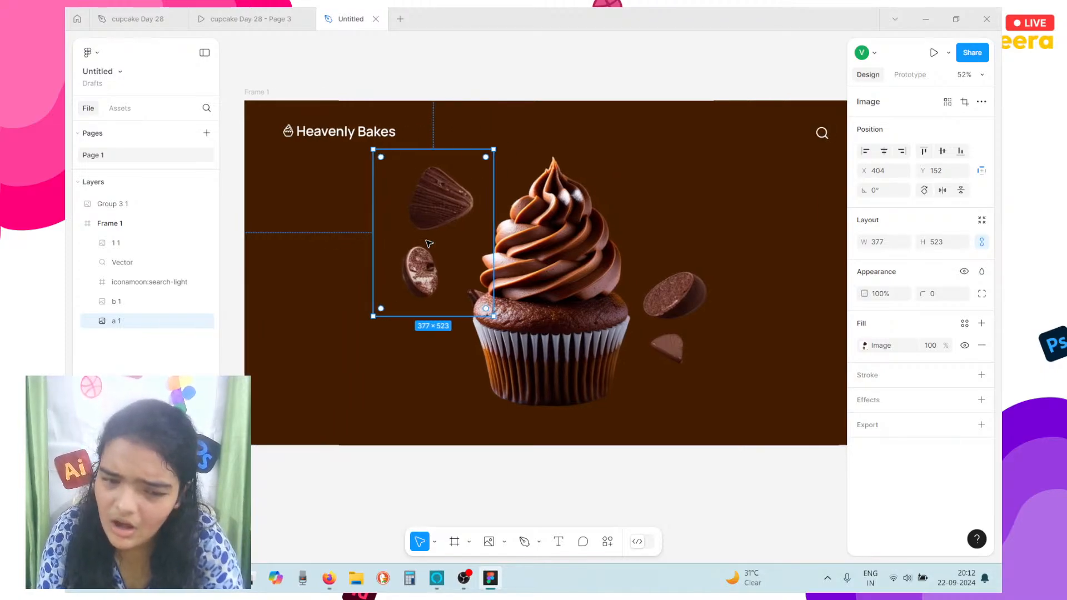
{"action": "left_click_drag", "start_coordinate": [430, 221], "coordinate": [432, 222]}
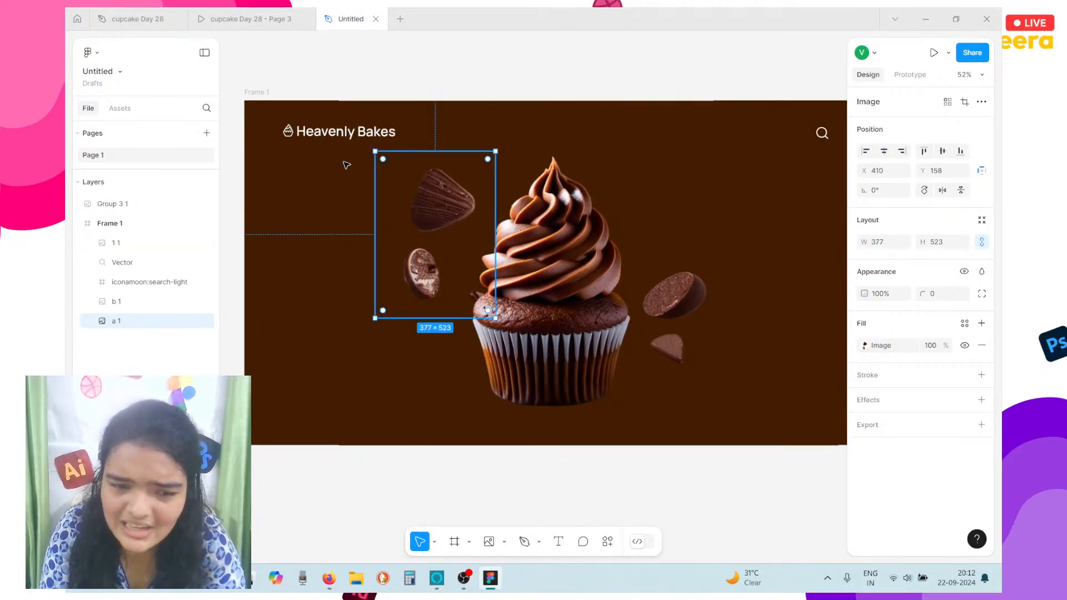
Position the Heavenly Bakes logo 100 px from Frame 1's left edge and 65 px from its top edge
{"action": "left_click", "coordinate": [340, 142]}
{"action": "key", "text": "alt"}
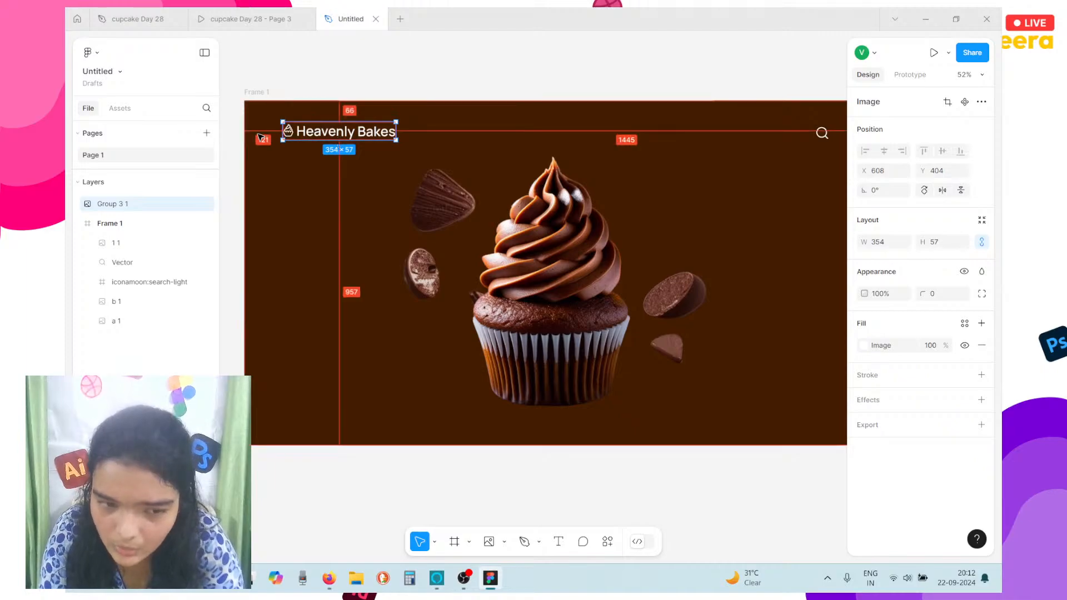
{"action": "key", "text": "shift+Left"}
{"action": "key", "text": "shift+Left"}
{"action": "key", "text": "Left"}
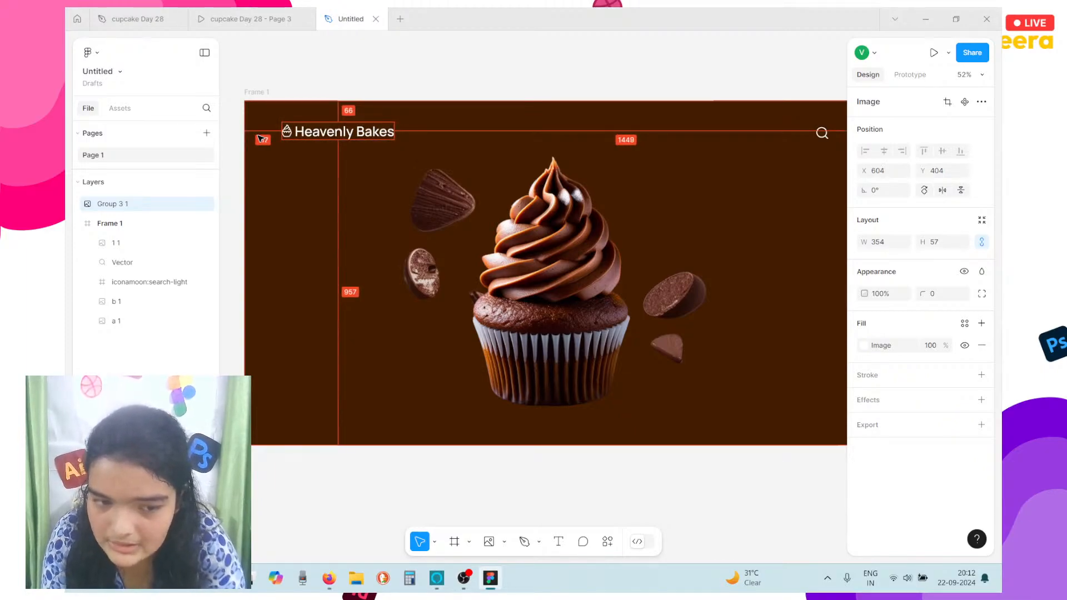
{"action": "key", "text": "alt"}
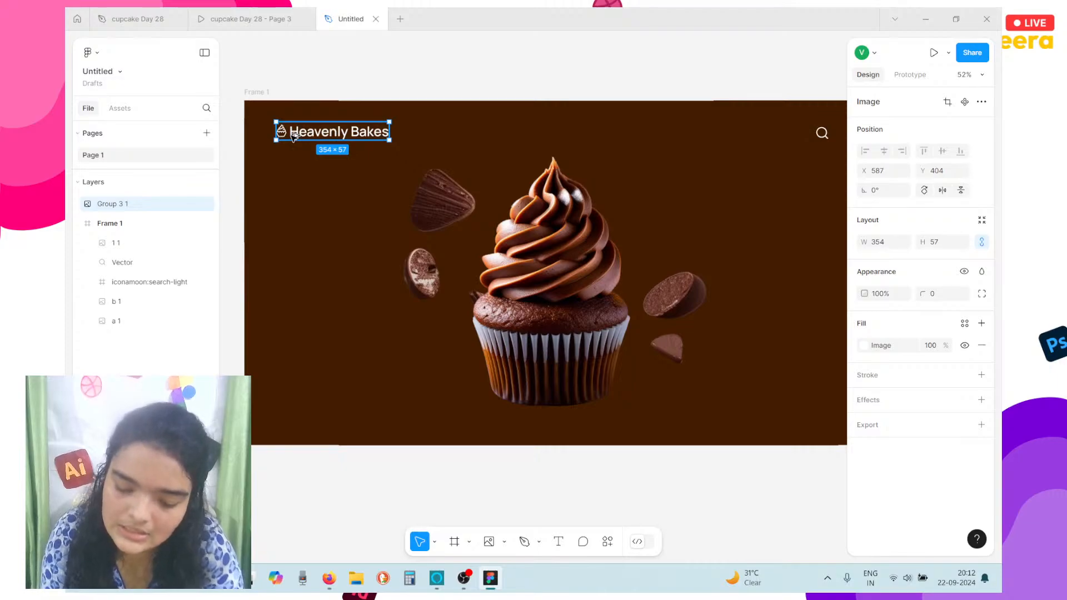
{"action": "left_click_drag", "start_coordinate": [293, 136], "coordinate": [293, 138]}
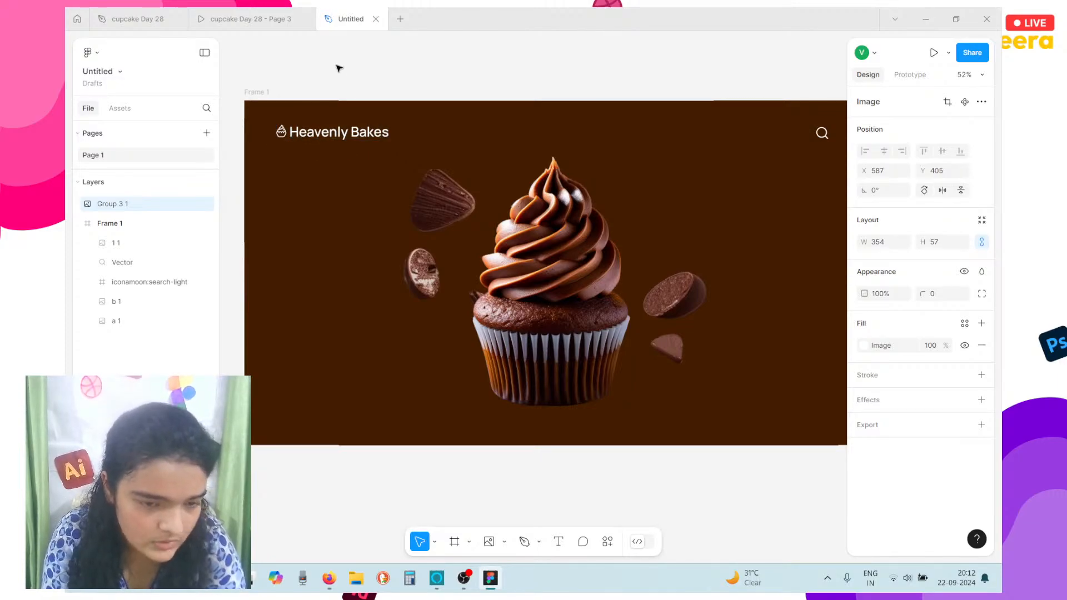
{"action": "key", "text": "alt+shift"}
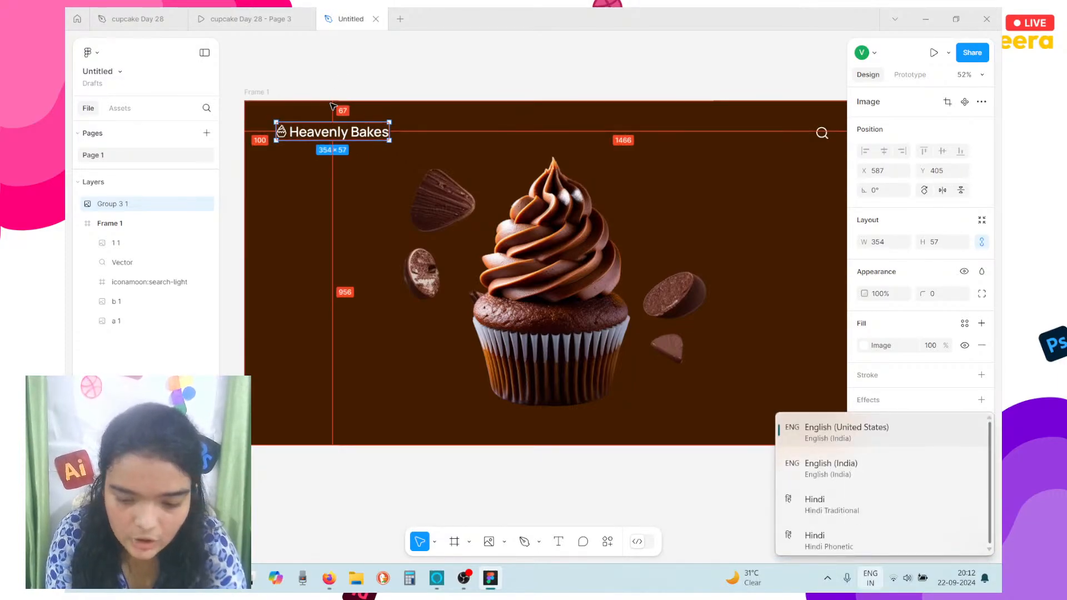
{"action": "key", "text": "Up"}
{"action": "key", "text": "Up"}
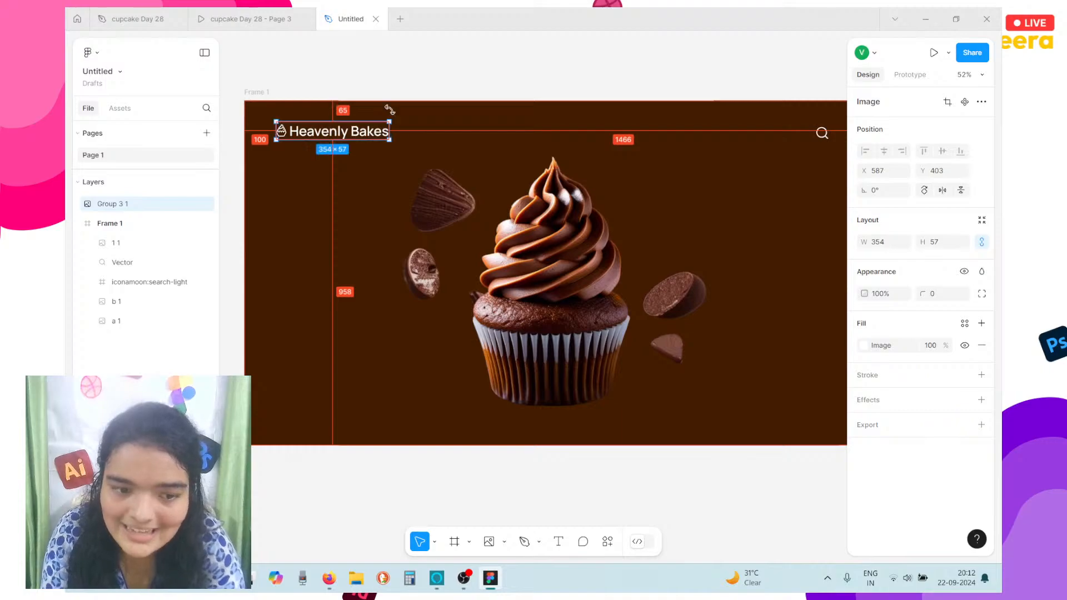
{"action": "scroll", "coordinate": [671, 139], "scroll_direction": "right", "scroll_amount": 5}
{"action": "scroll", "coordinate": [672, 139], "scroll_direction": "right", "scroll_amount": 1}
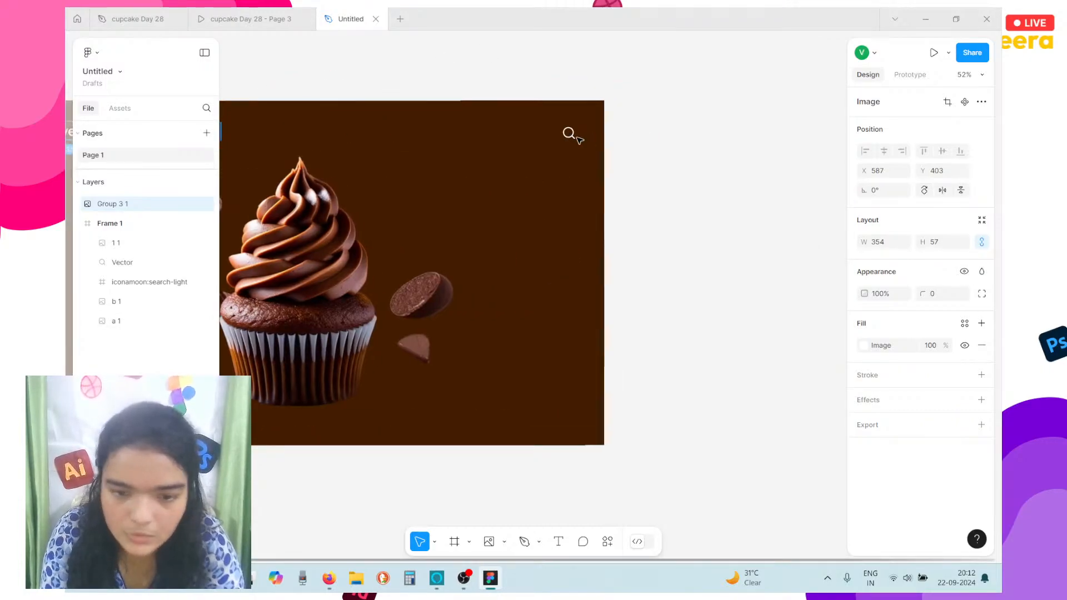
{"action": "double_click", "coordinate": [569, 134]}
{"action": "key", "text": "ctrl+d"}
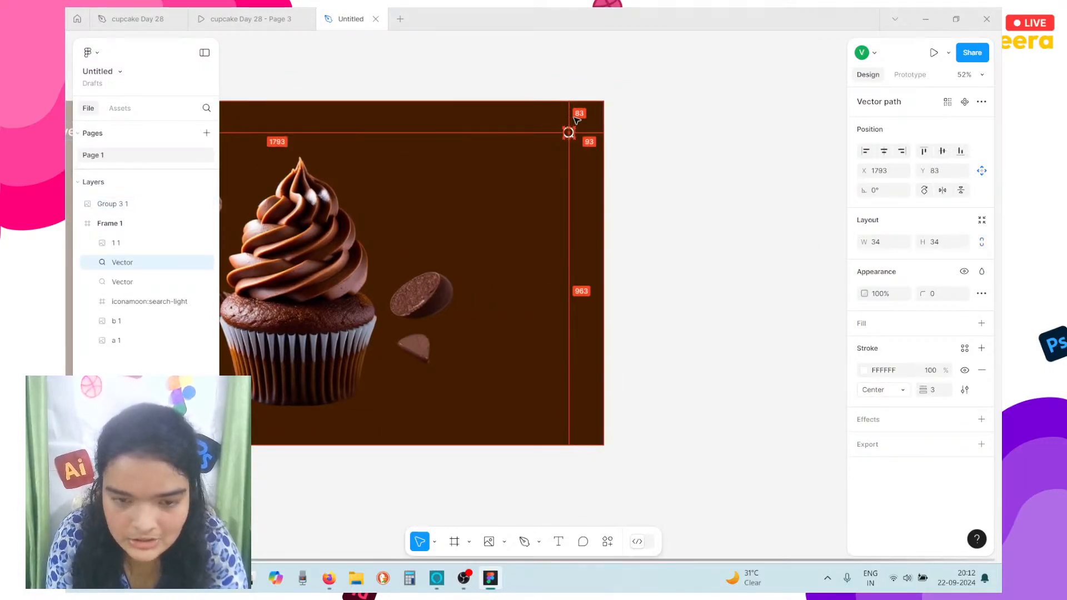
{"action": "key", "text": "shift+Up"}
{"action": "key", "text": "Up"}
{"action": "key", "text": "Up"}
{"action": "key", "text": "Up"}
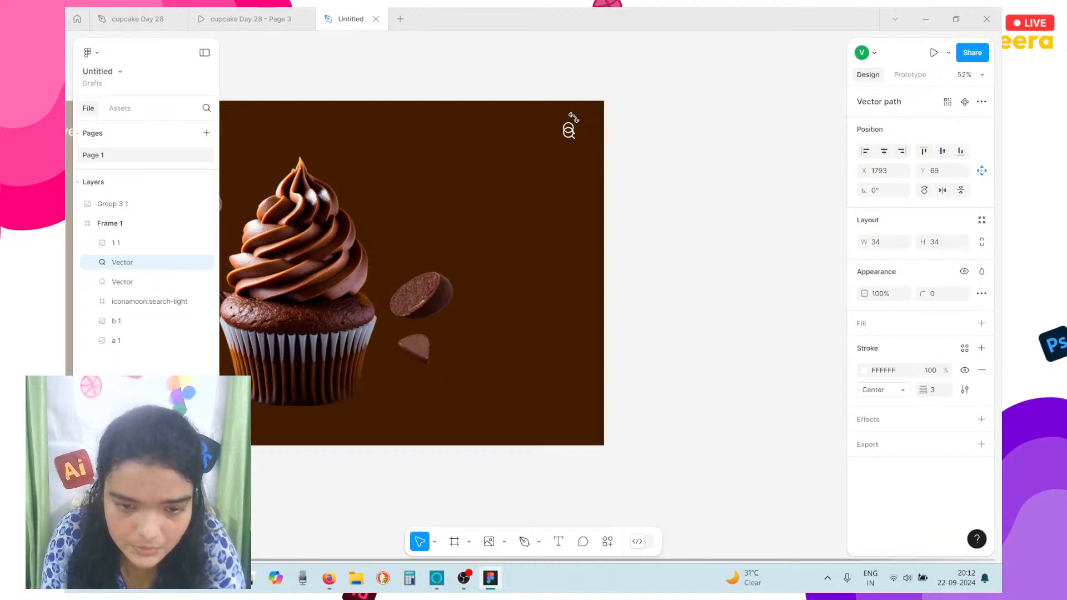
{"action": "scroll", "coordinate": [573, 117], "scroll_direction": "up", "scroll_amount": 5}
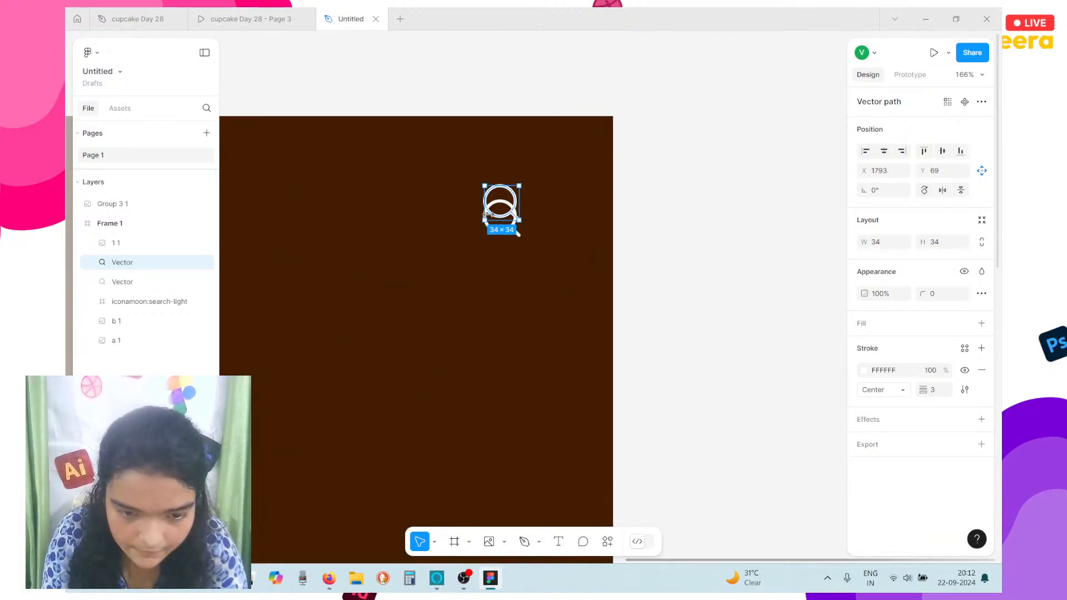
{"action": "key", "text": "Delete"}
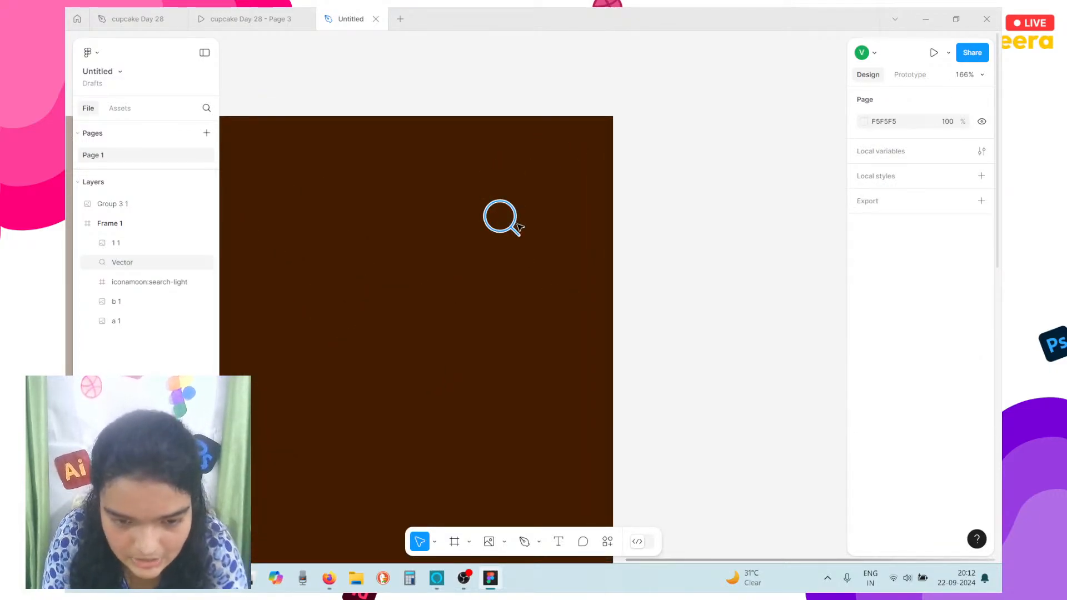
Move the search icon up and left to X 1786, Y 78, 100 px from Frame 1's right edge
{"action": "left_click", "coordinate": [519, 226]}
{"action": "key", "text": "Up"}
{"action": "key", "text": "Up"}
{"action": "key", "text": "Up"}
{"action": "key", "text": "Up"}
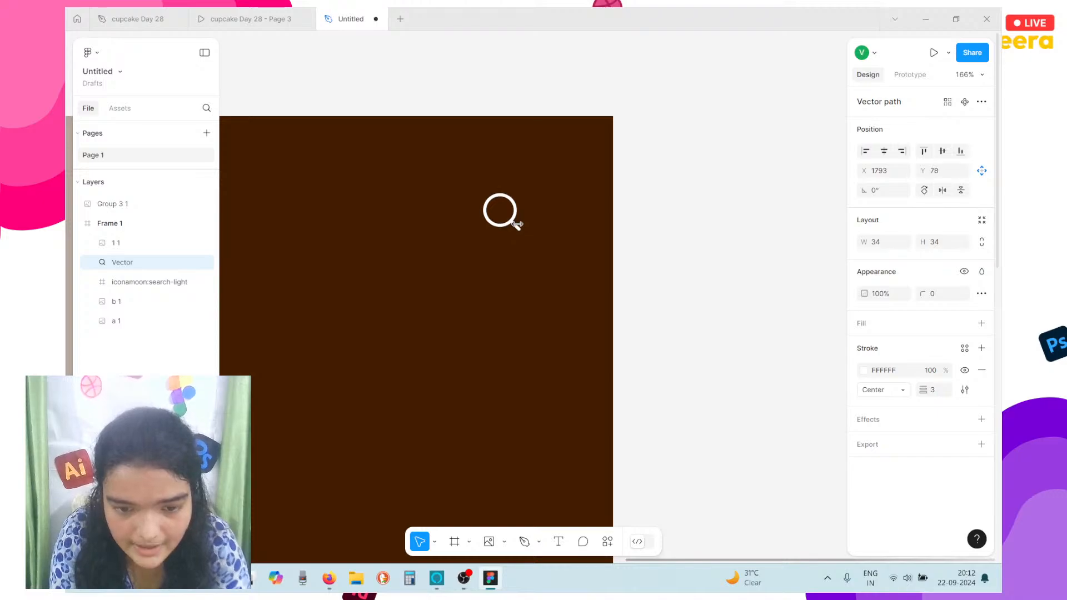
{"action": "key", "text": "alt"}
{"action": "key", "text": "Left"}
{"action": "key", "text": "Left"}
{"action": "key", "text": "Left"}
{"action": "key", "text": "Left"}
{"action": "key", "text": "Left"}
{"action": "key", "text": "Left"}
{"action": "key", "text": "Left"}
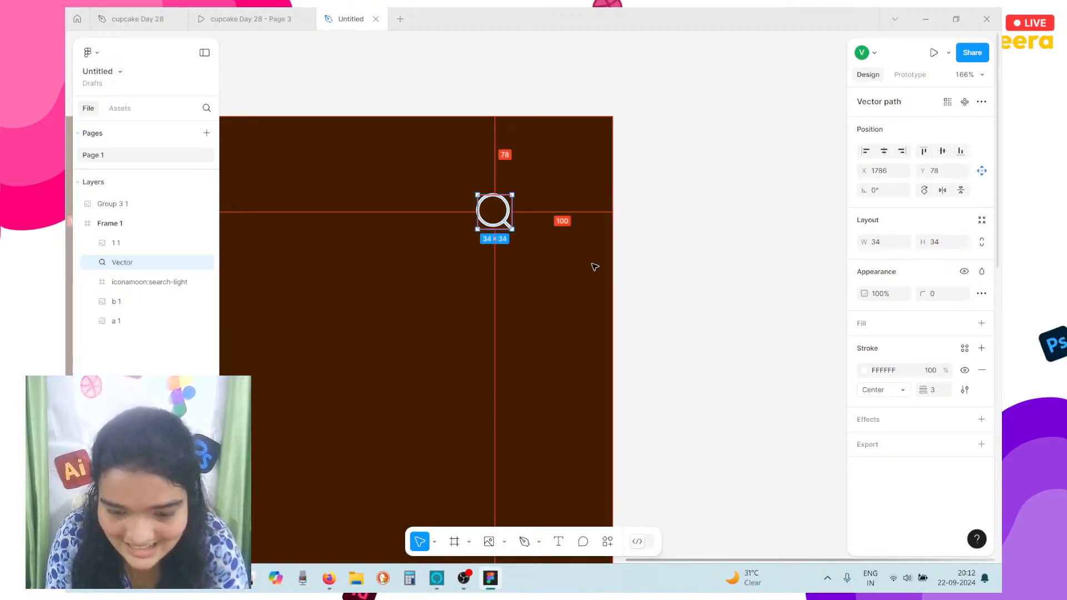
Group the Heavenly Bakes logo and the search icon together inside Frame 1
{"action": "key", "text": "shift+1"}
{"action": "scroll", "coordinate": [594, 267], "scroll_direction": "down", "scroll_amount": 1}
{"action": "scroll", "coordinate": [595, 267], "scroll_direction": "right", "scroll_amount": 2}
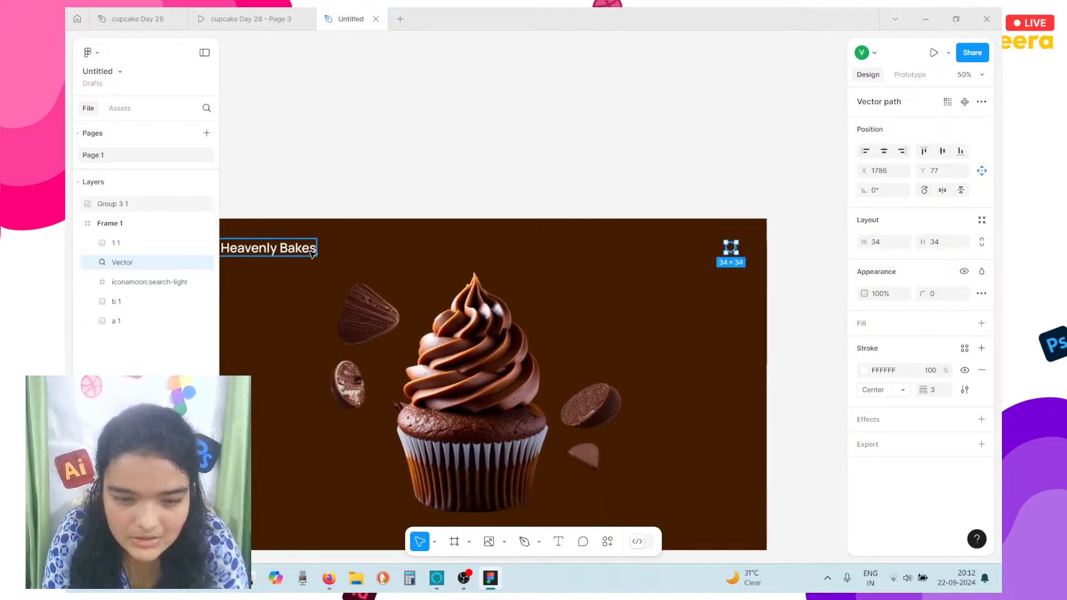
{"action": "left_click", "coordinate": [267, 248], "text": "shift"}
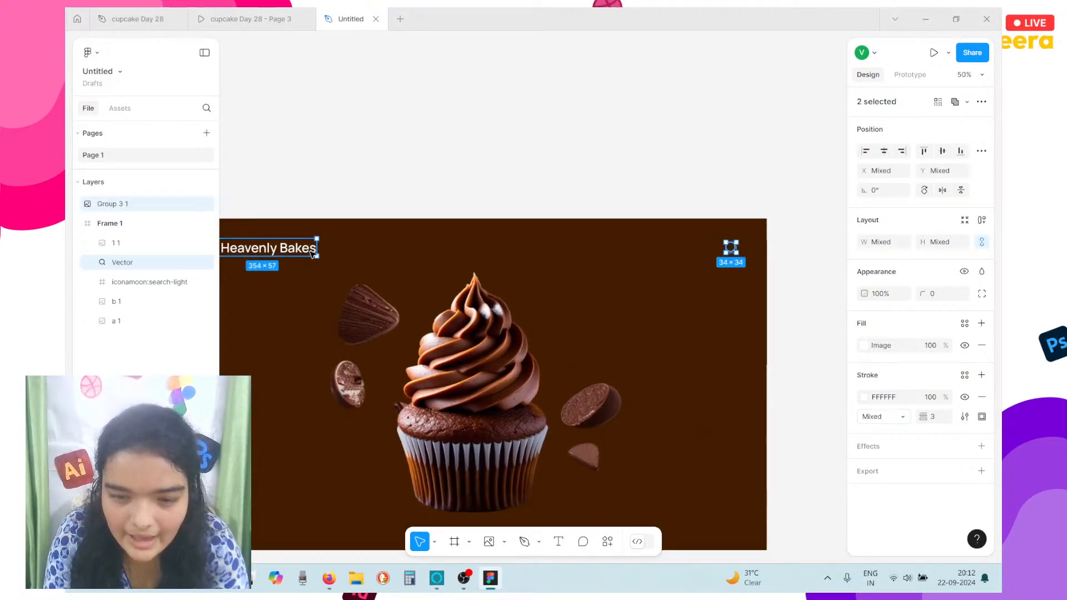
{"action": "left_click", "coordinate": [731, 250]}
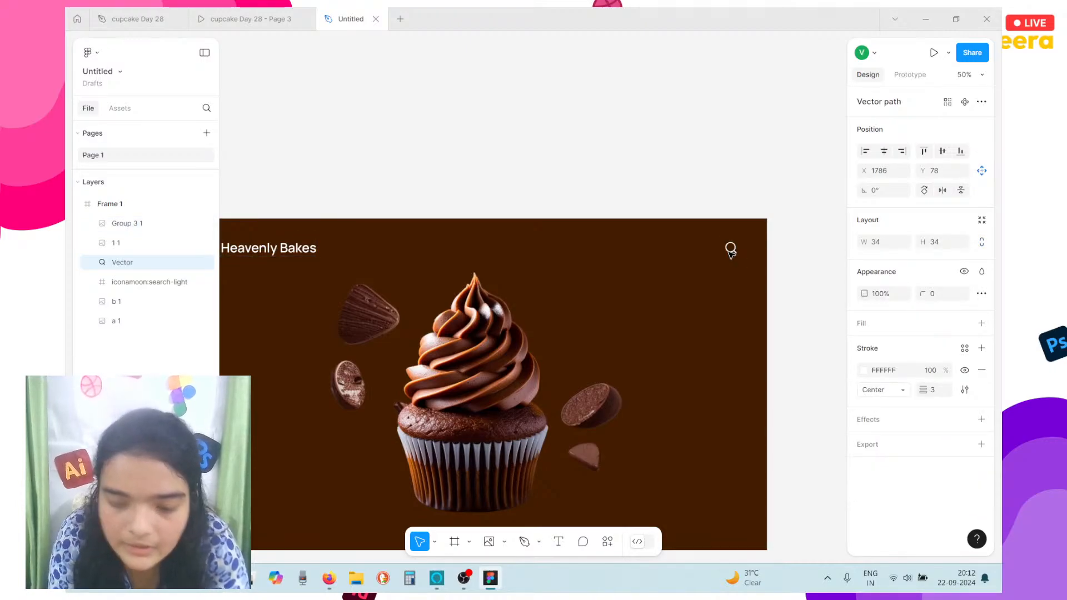
{"action": "left_click", "coordinate": [269, 251], "text": "shift"}
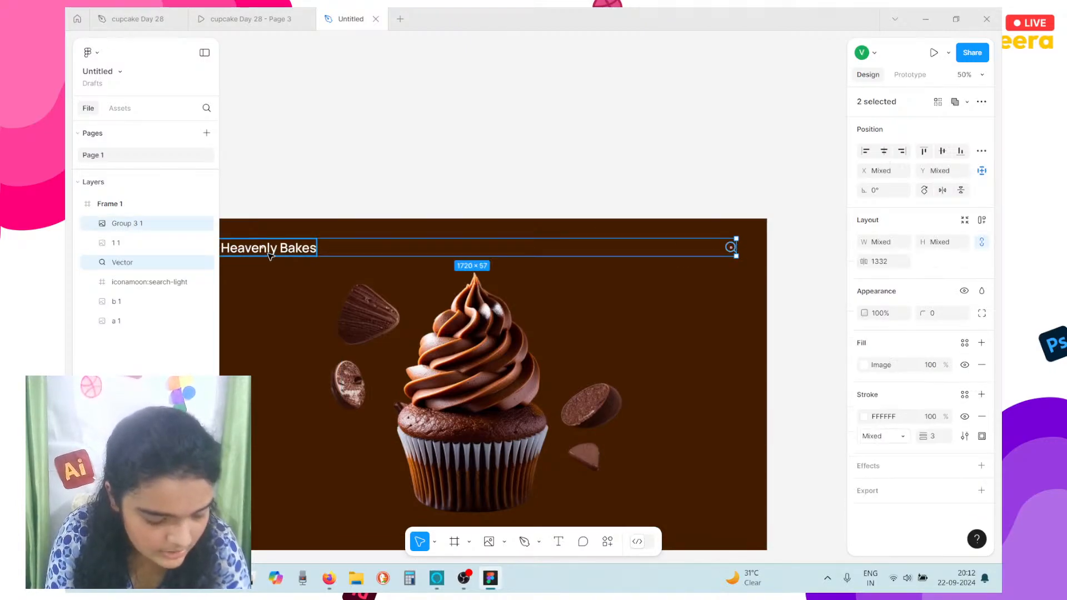
{"action": "key", "text": "ctrl+g"}
{"action": "scroll", "coordinate": [404, 269], "scroll_direction": "down", "scroll_amount": 3}
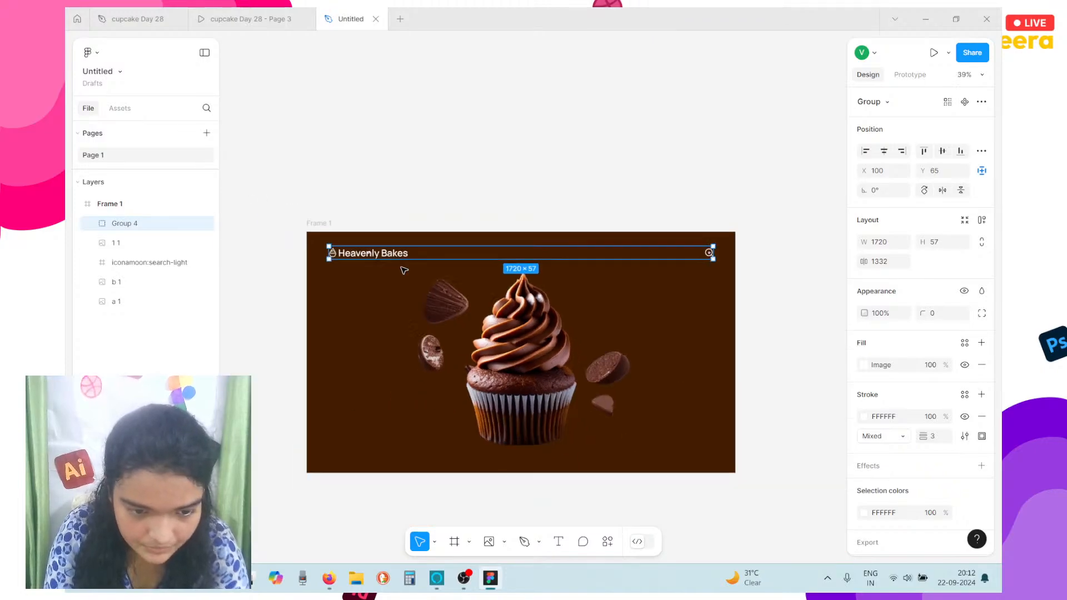
{"action": "scroll", "coordinate": [405, 269], "scroll_direction": "down", "scroll_amount": 2}
{"action": "scroll", "coordinate": [405, 269], "scroll_direction": "up", "scroll_amount": 1}
{"action": "key", "text": "alt"}
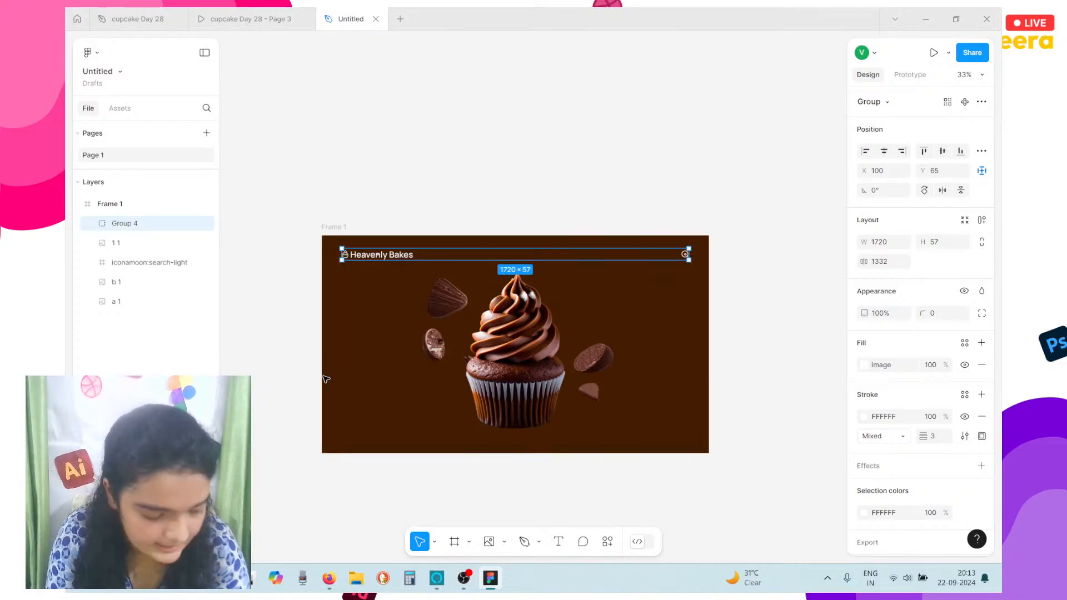
Move chocolate image a to X 413, and shift the cupcake and both chocolate images down so the cupcake sits at Y -32
{"action": "left_click", "coordinate": [452, 375]}
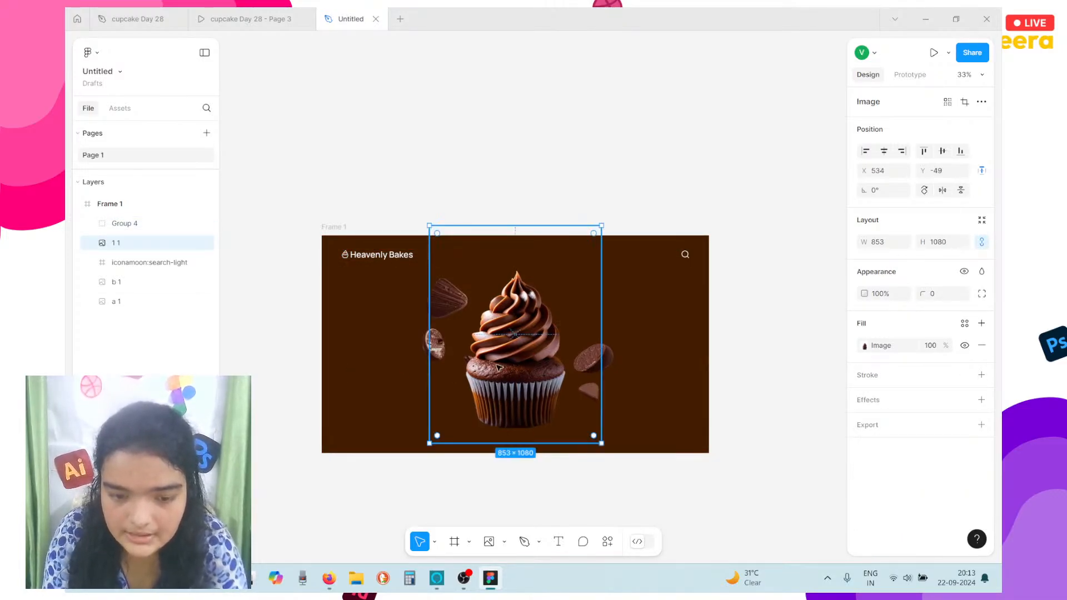
{"action": "left_click", "coordinate": [422, 338]}
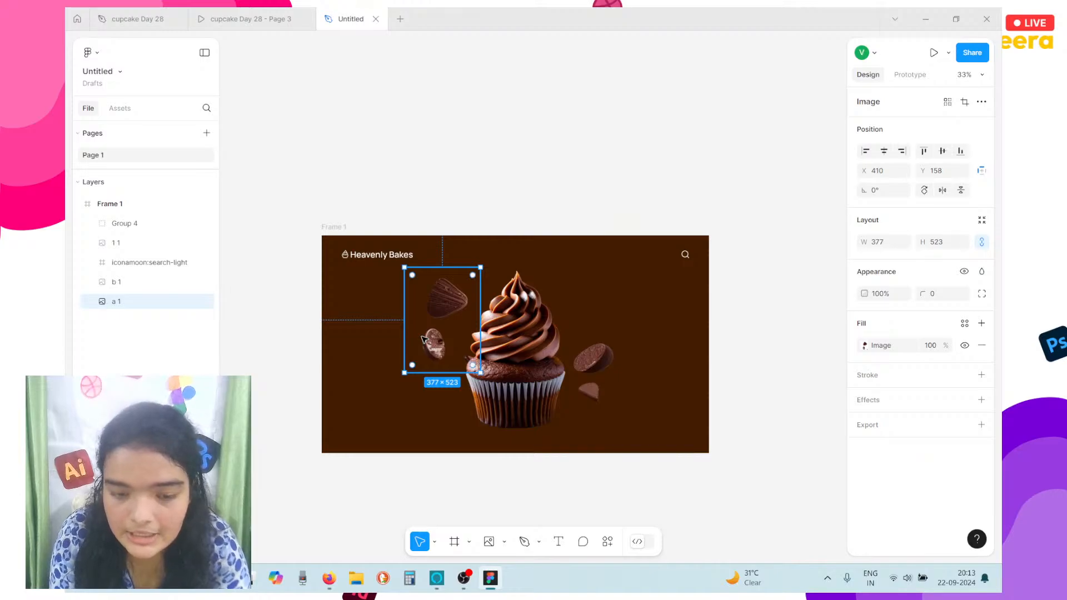
{"action": "left_click_drag", "start_coordinate": [422, 337], "coordinate": [423, 338]}
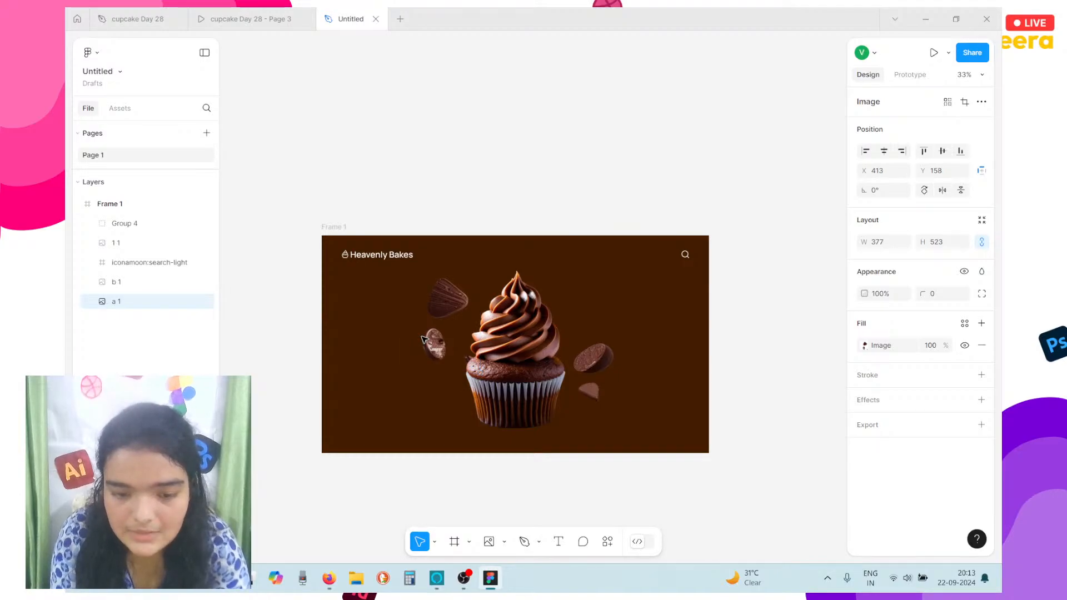
{"action": "left_click", "coordinate": [492, 329], "text": "shift"}
{"action": "left_click", "coordinate": [616, 366], "text": "shift"}
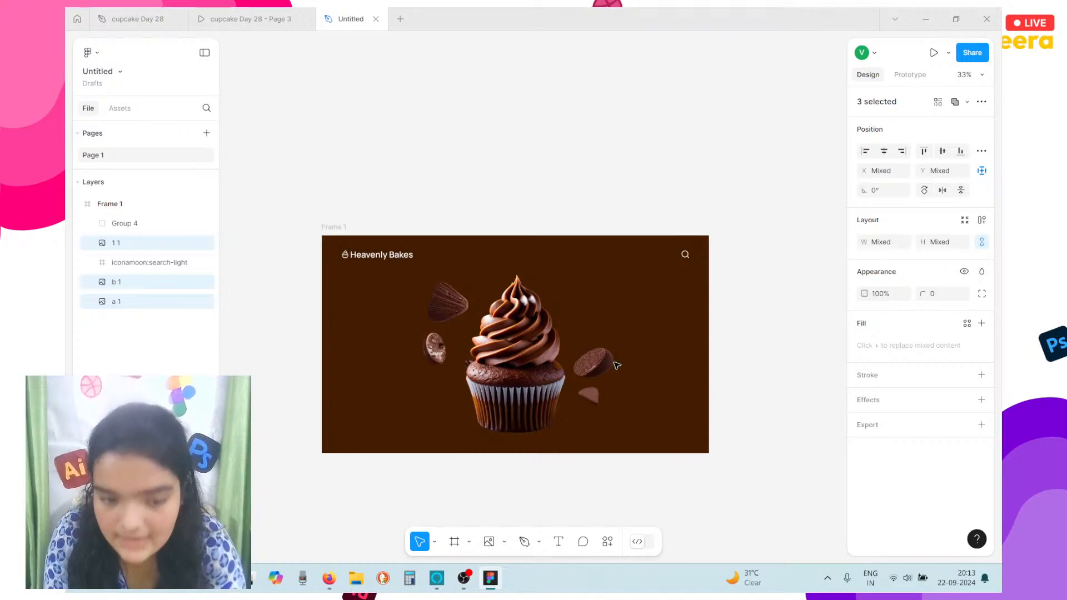
Move the grouped logo and search icon down to Y 74, keeping X at 100
{"action": "left_click", "coordinate": [400, 259]}
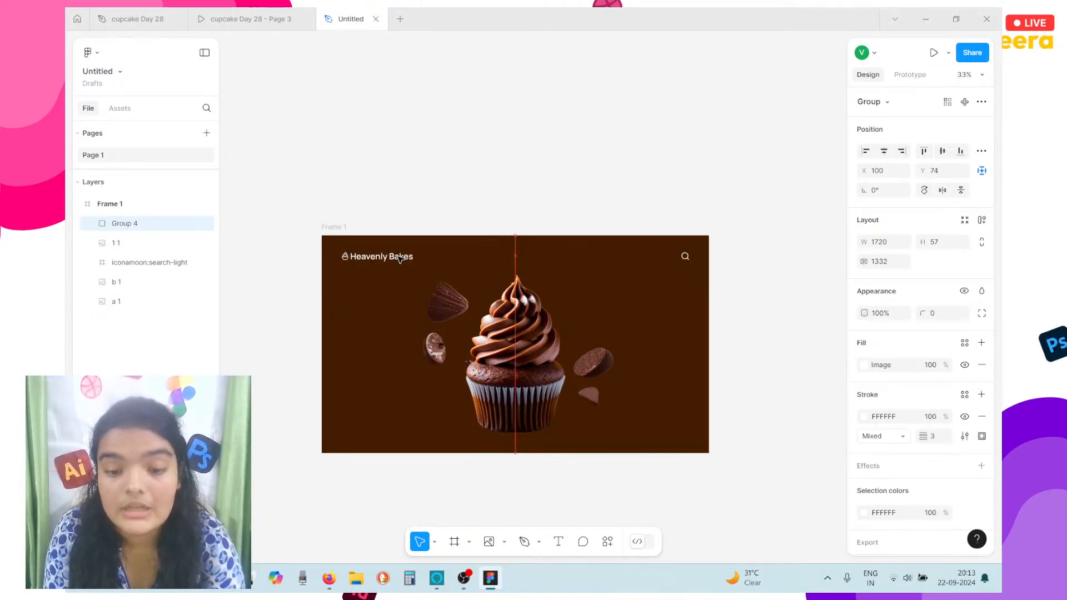
{"action": "left_click", "coordinate": [472, 289]}
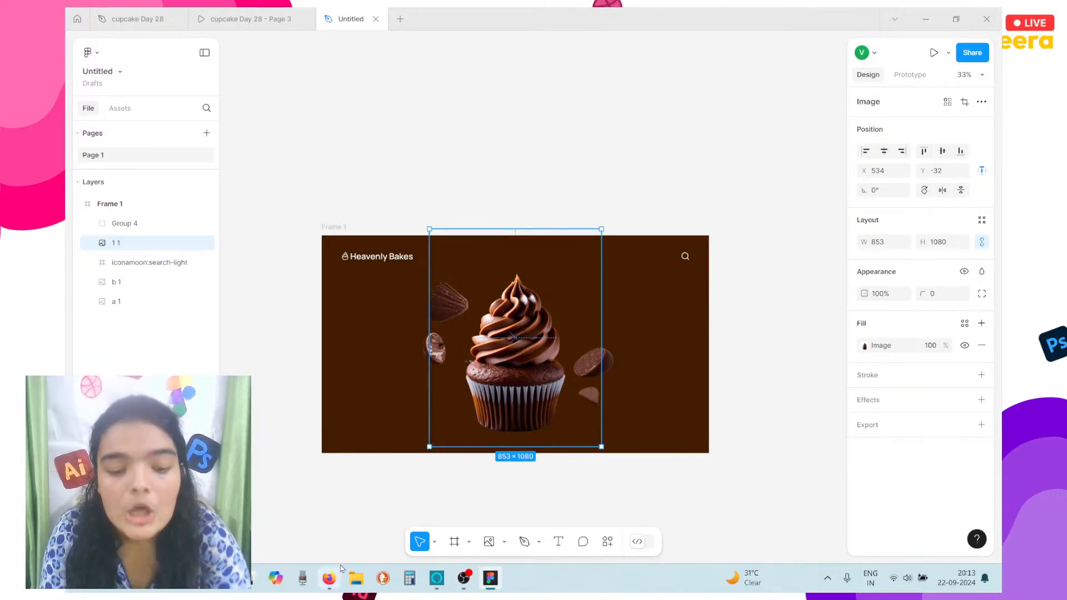
Switch to the browser and download Group 2.png from folder 28 in Google Drive
{"action": "mouse_move", "coordinate": [341, 569]}
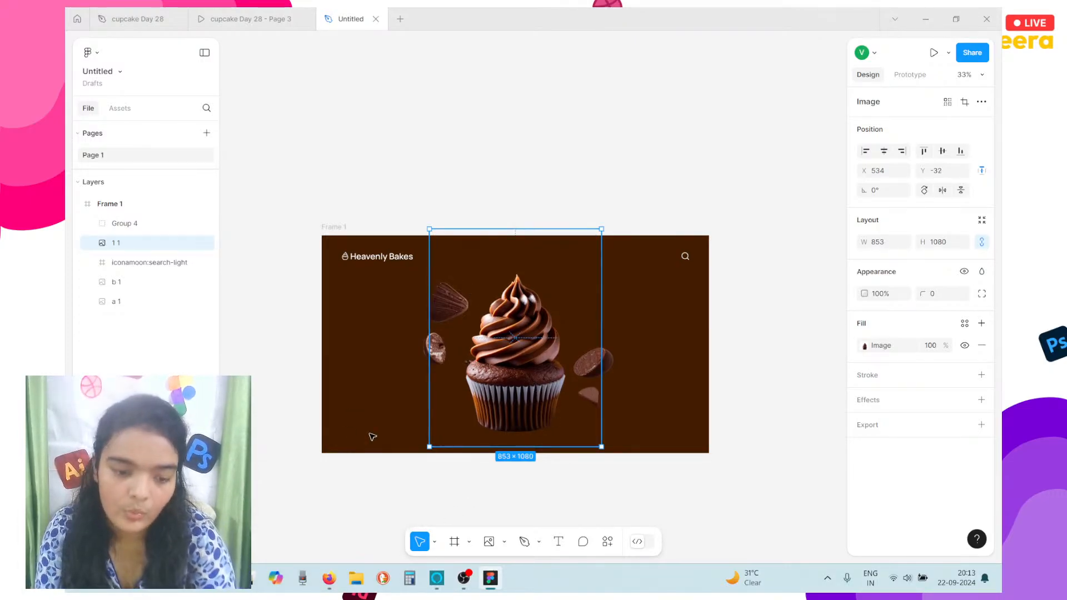
{"action": "left_click", "coordinate": [331, 580]}
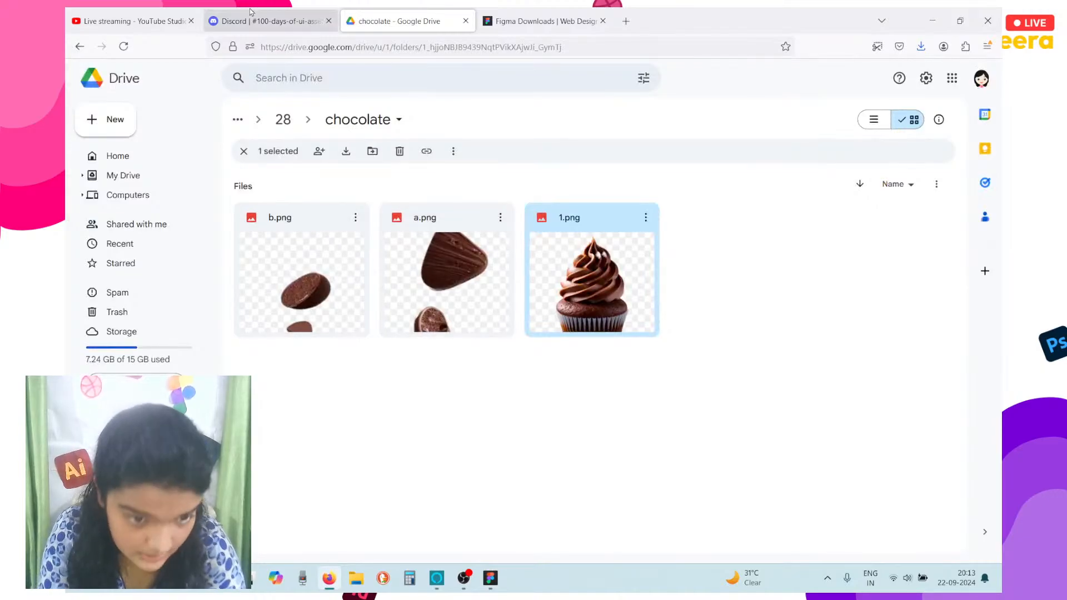
{"action": "key", "text": "ctrl+shift+Tab"}
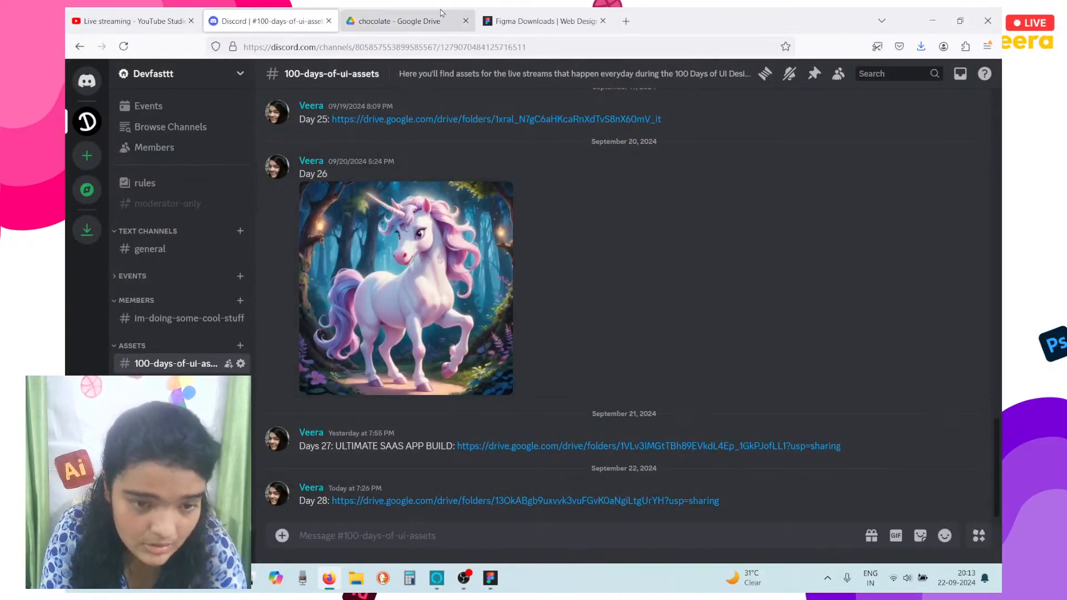
{"action": "left_click", "coordinate": [399, 21]}
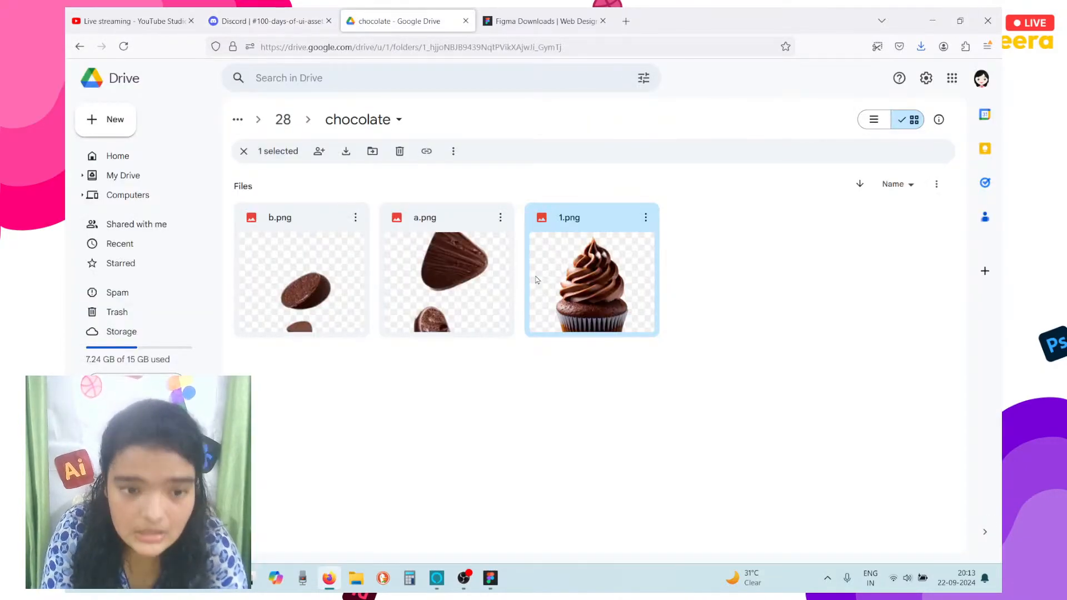
{"action": "left_click", "coordinate": [281, 123]}
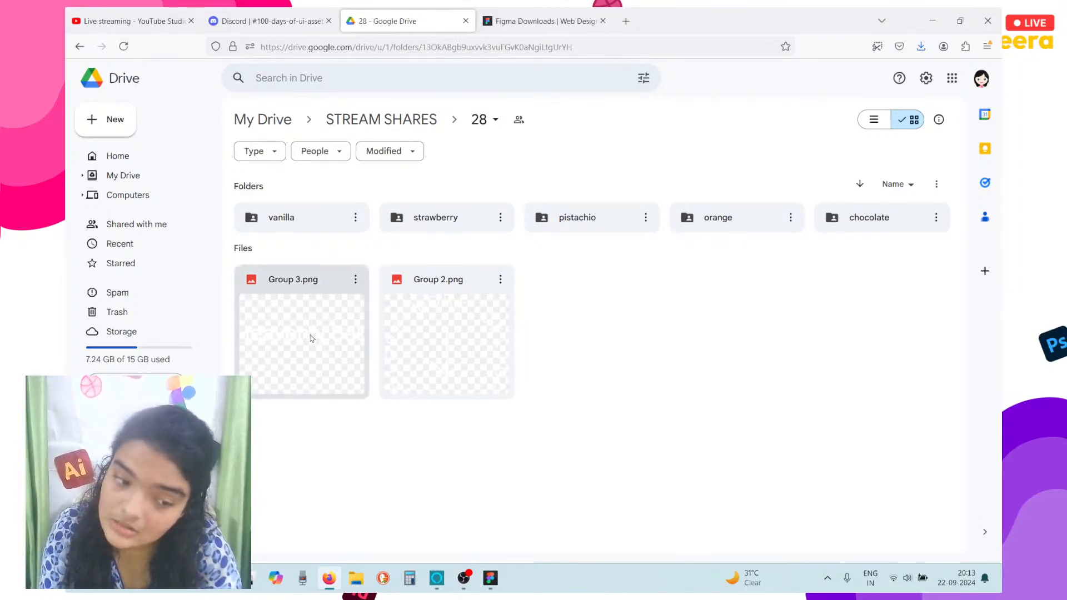
{"action": "left_click", "coordinate": [494, 284]}
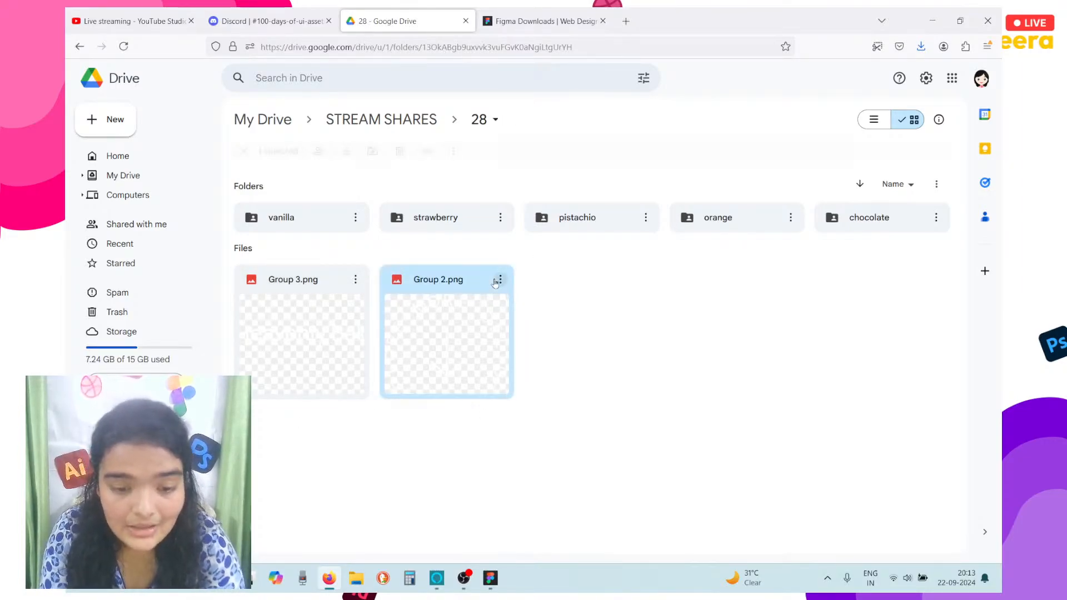
{"action": "left_click", "coordinate": [591, 333]}
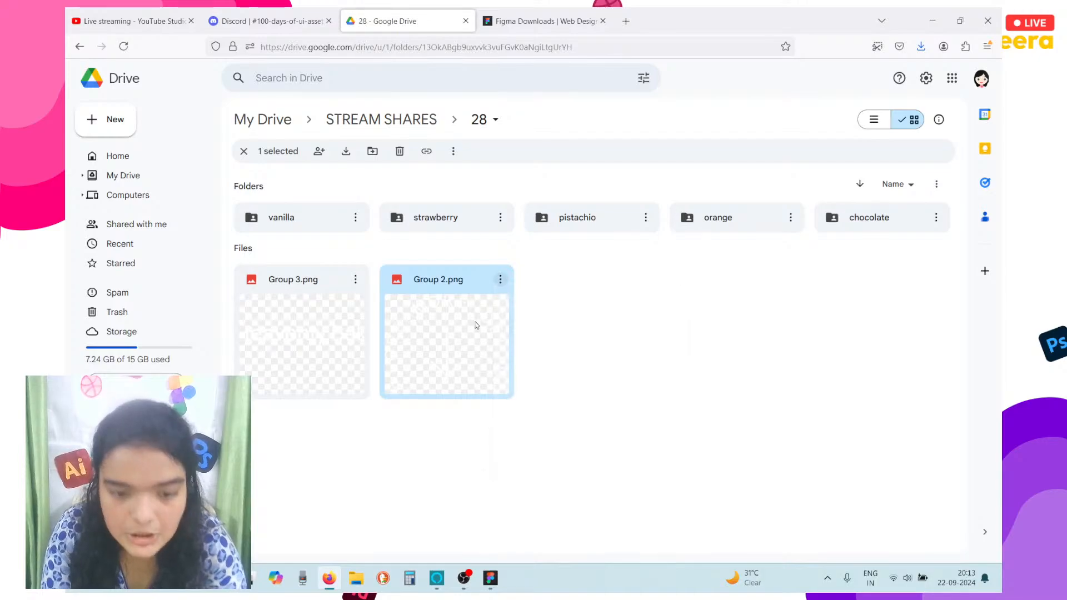
Return to Figma and place the downloaded Group 2(1) badge image in Frame 1, left of the cupcake, at X 82, Y 438
{"action": "left_click", "coordinate": [936, 26]}
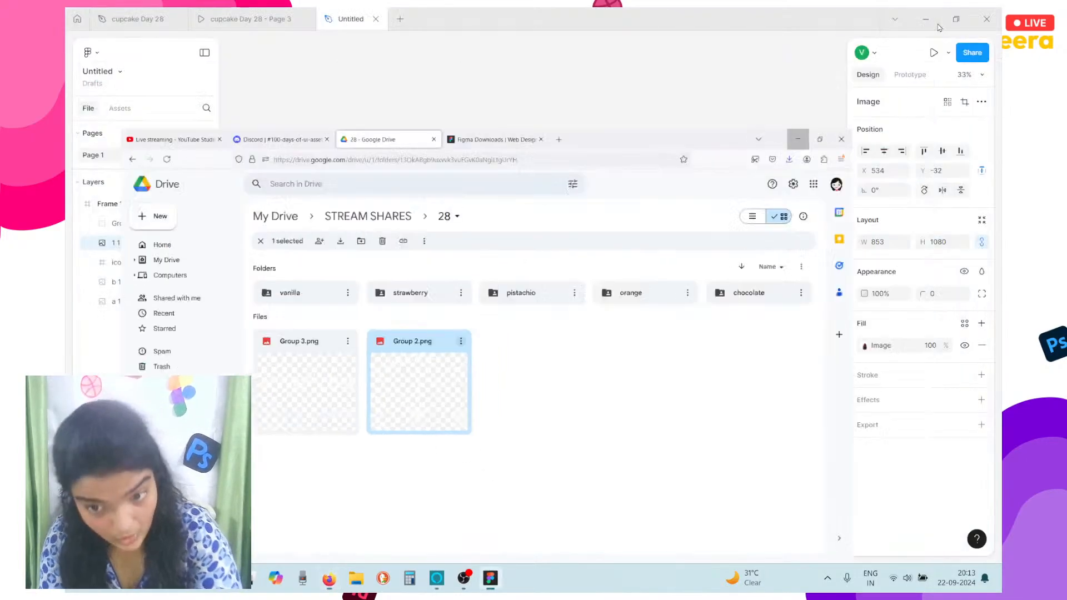
{"action": "left_click", "coordinate": [663, 178]}
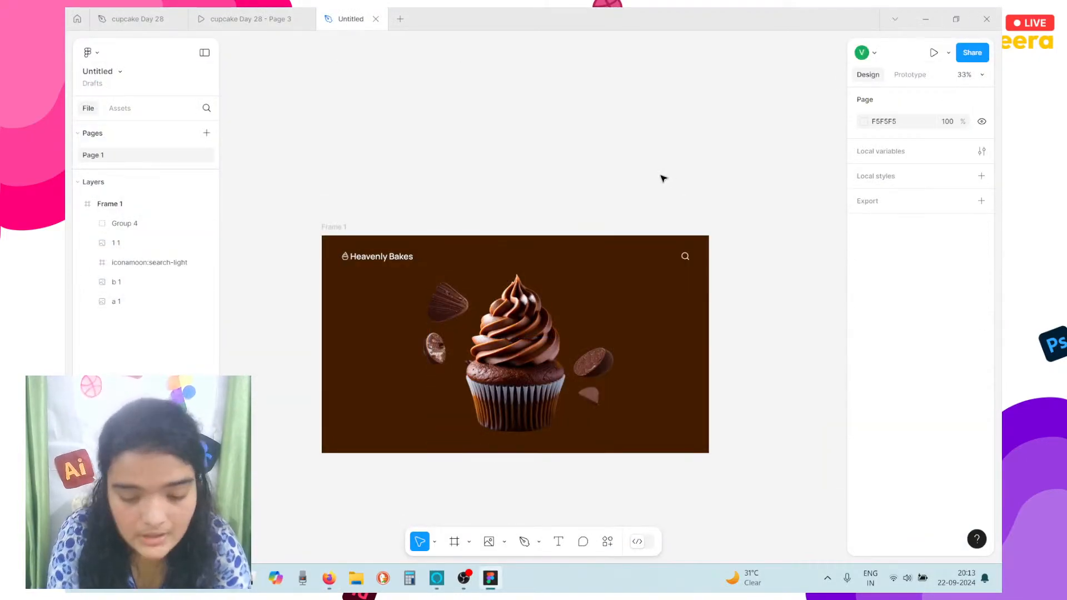
{"action": "key", "text": "ctrl+shift+k"}
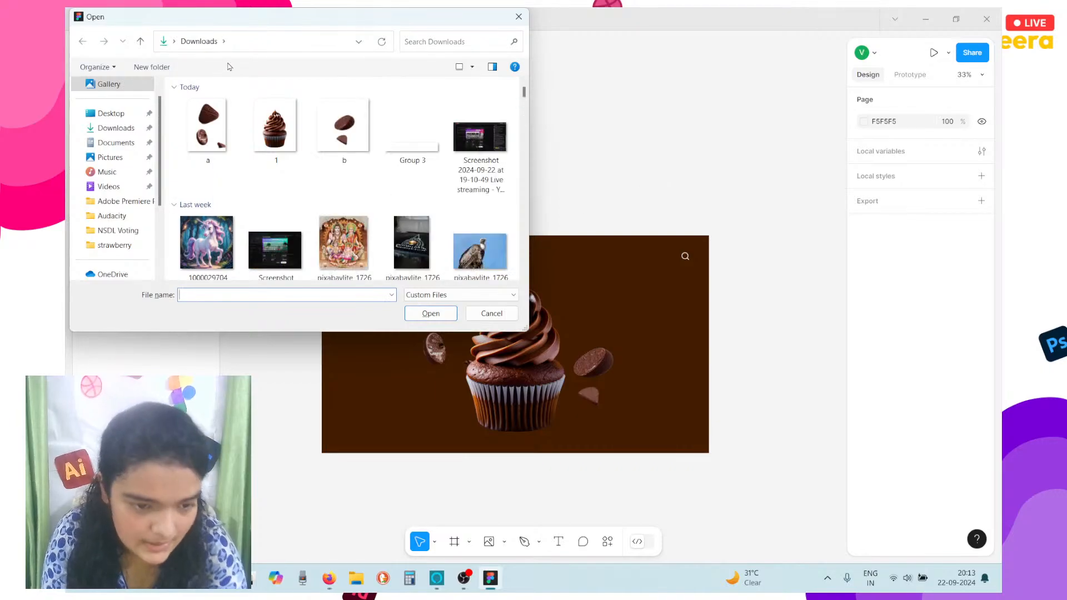
{"action": "left_click", "coordinate": [206, 127]}
{"action": "left_click", "coordinate": [439, 315]}
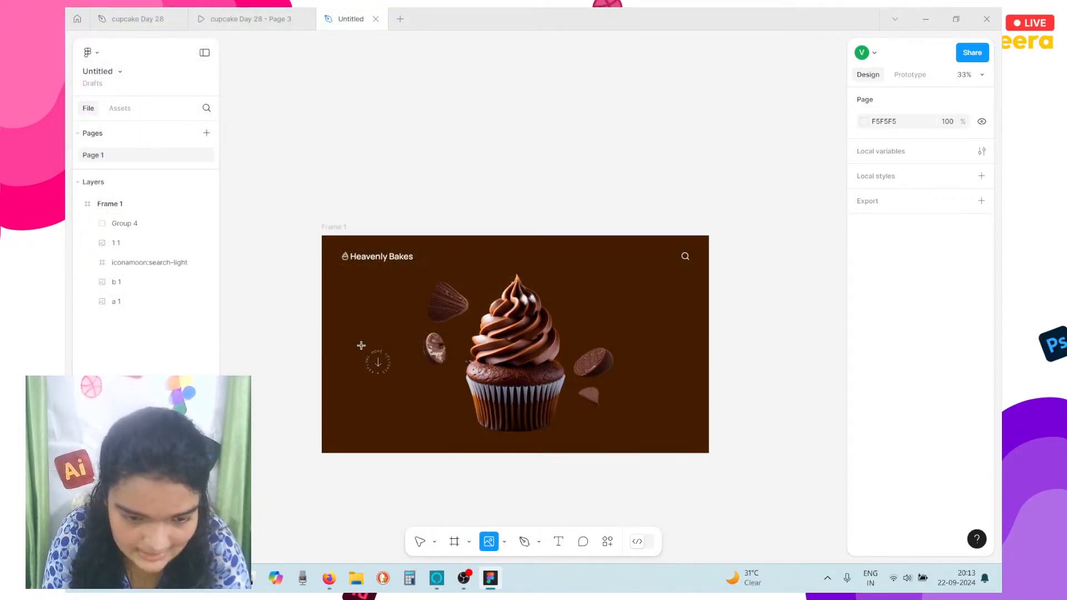
{"action": "left_click", "coordinate": [361, 345]}
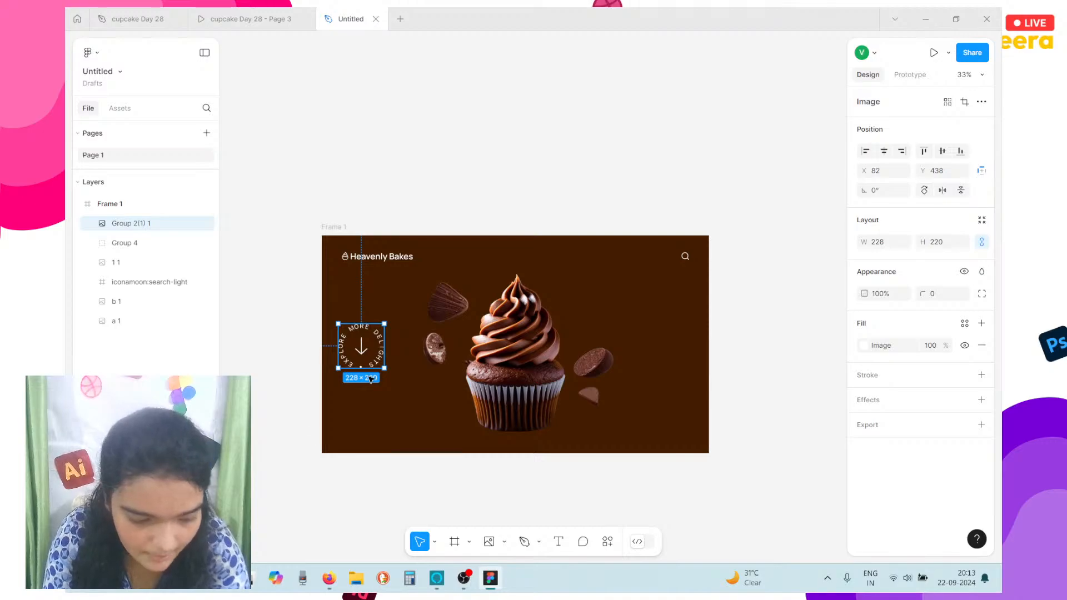
Move the Explore More Delights badge to X 100, Y 482, aligned with the logo's left edge
{"action": "scroll", "coordinate": [308, 461], "scroll_direction": "left", "scroll_amount": 2}
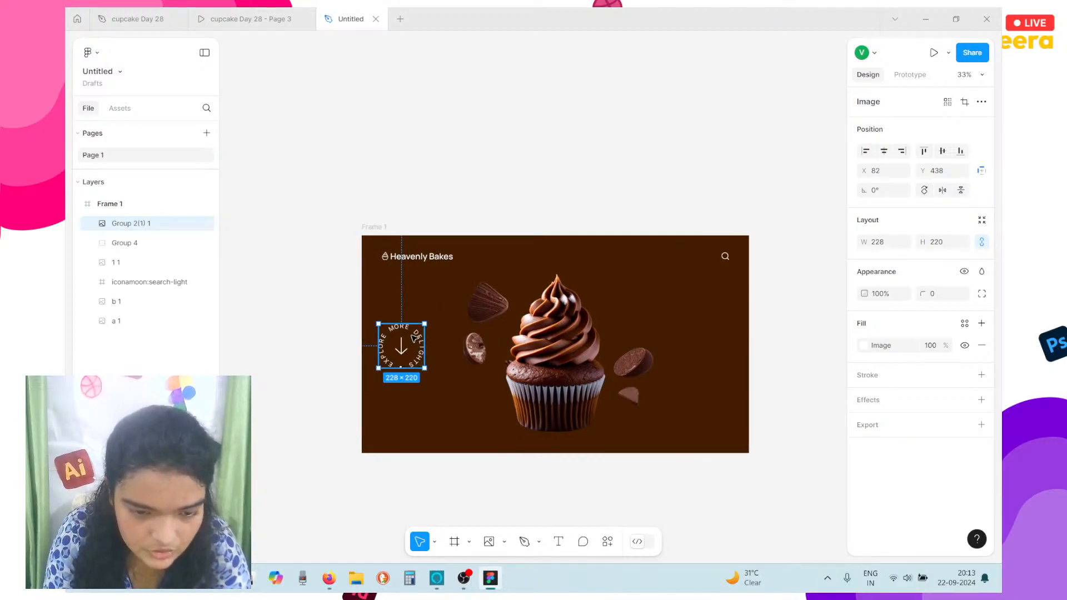
{"action": "scroll", "coordinate": [414, 338], "scroll_direction": "up", "scroll_amount": 5}
{"action": "left_click_drag", "start_coordinate": [364, 367], "coordinate": [385, 393]}
{"action": "left_click", "coordinate": [385, 392]}
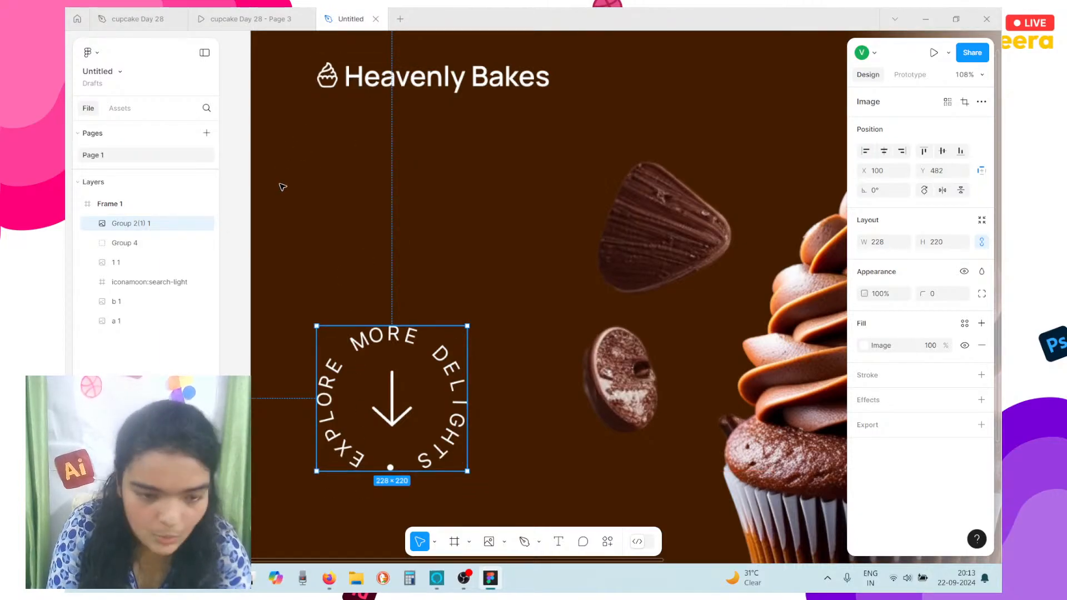
{"action": "scroll", "coordinate": [394, 469], "scroll_direction": "down", "scroll_amount": 5}
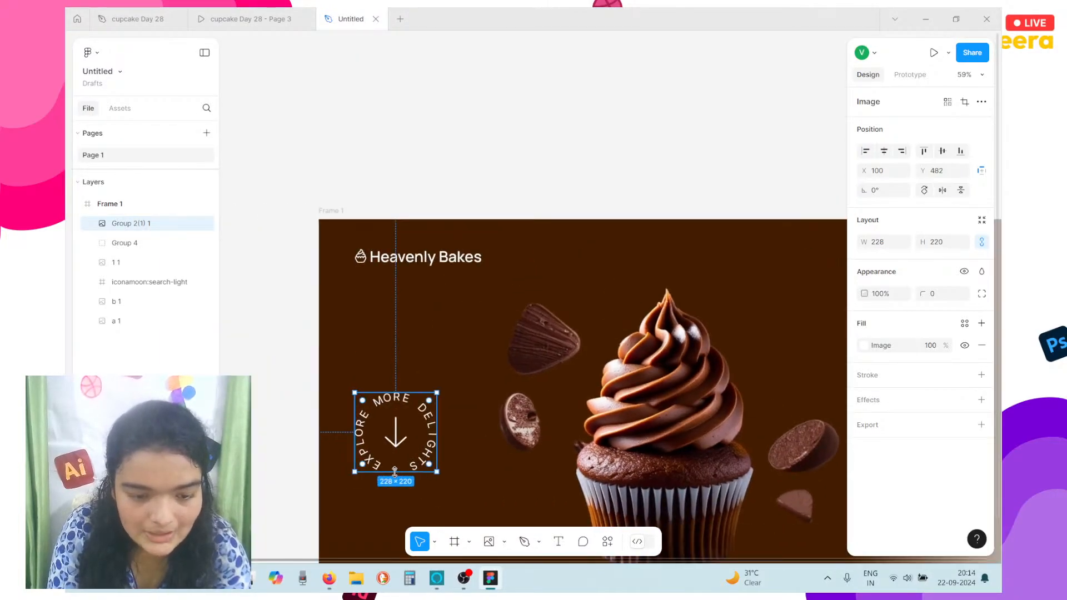
{"action": "scroll", "coordinate": [394, 472], "scroll_direction": "down", "scroll_amount": 4}
{"action": "scroll", "coordinate": [414, 212], "scroll_direction": "up", "scroll_amount": 5}
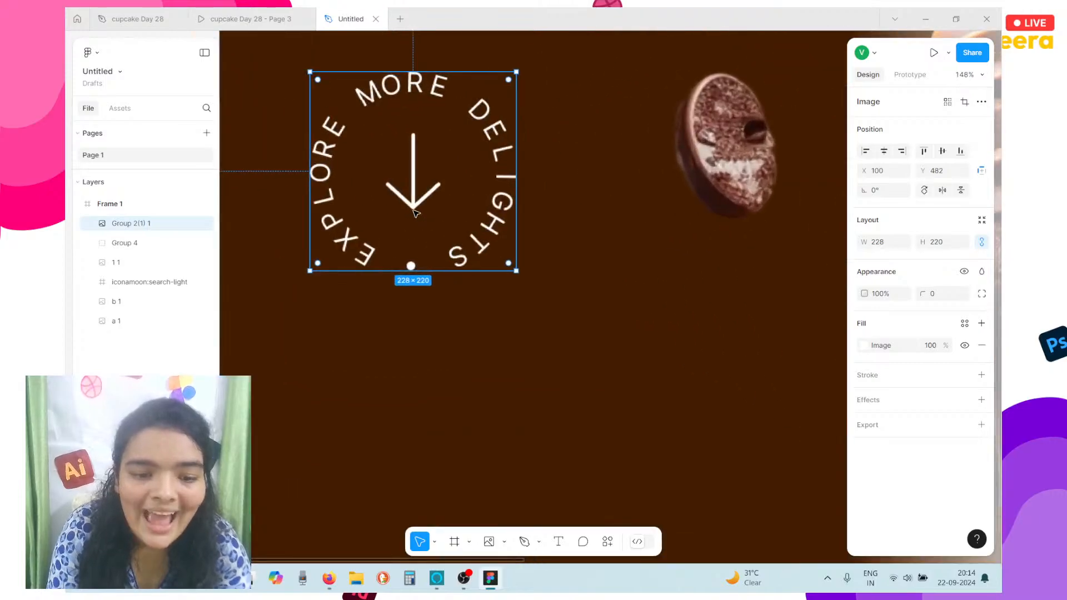
{"action": "scroll", "coordinate": [422, 222], "scroll_direction": "left", "scroll_amount": 3}
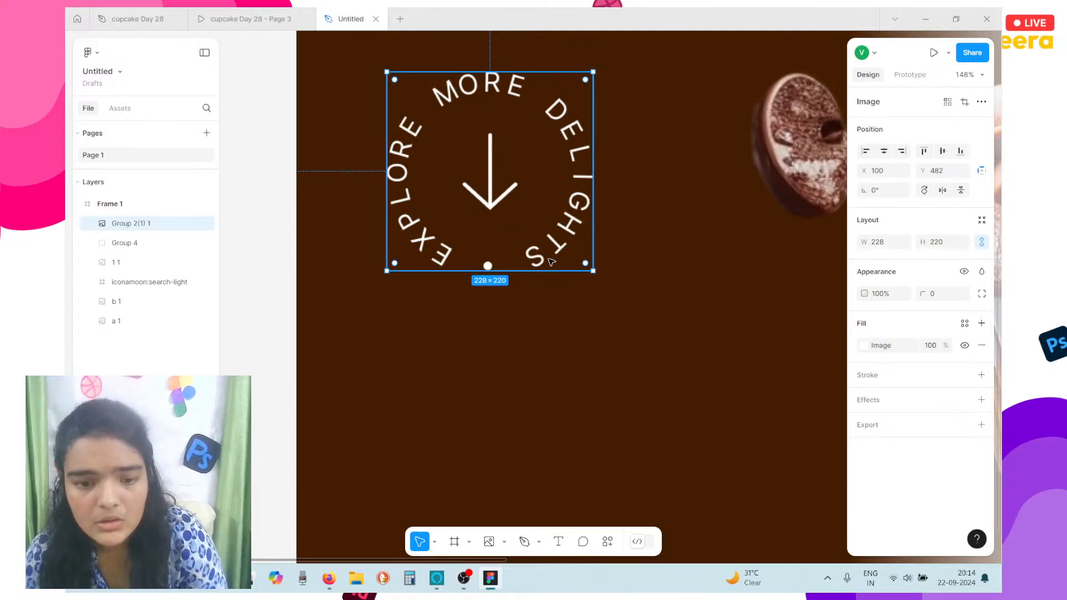
Move the Explore More Delights badge to X 146, Y 460 in Frame 1
{"action": "key", "text": "shift+1"}
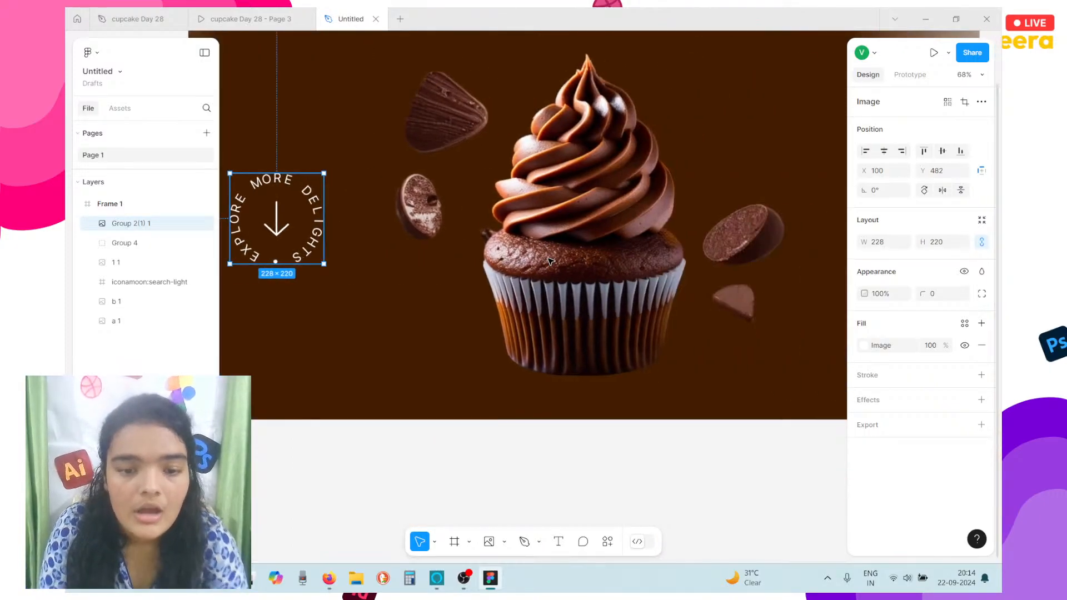
{"action": "scroll", "coordinate": [550, 262], "scroll_direction": "down", "scroll_amount": 3}
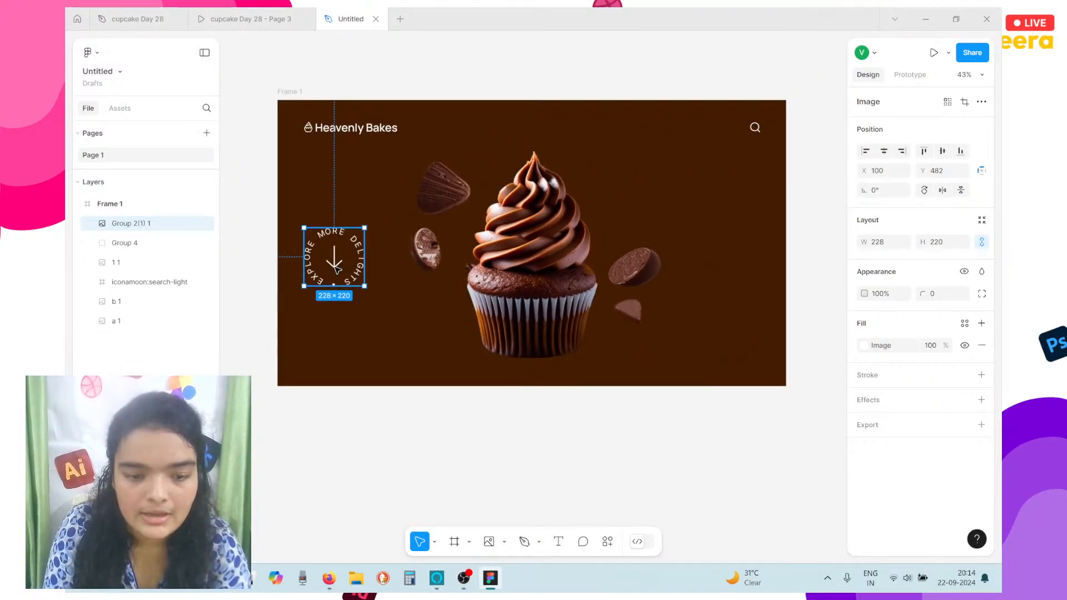
{"action": "left_click_drag", "start_coordinate": [336, 269], "coordinate": [348, 269]}
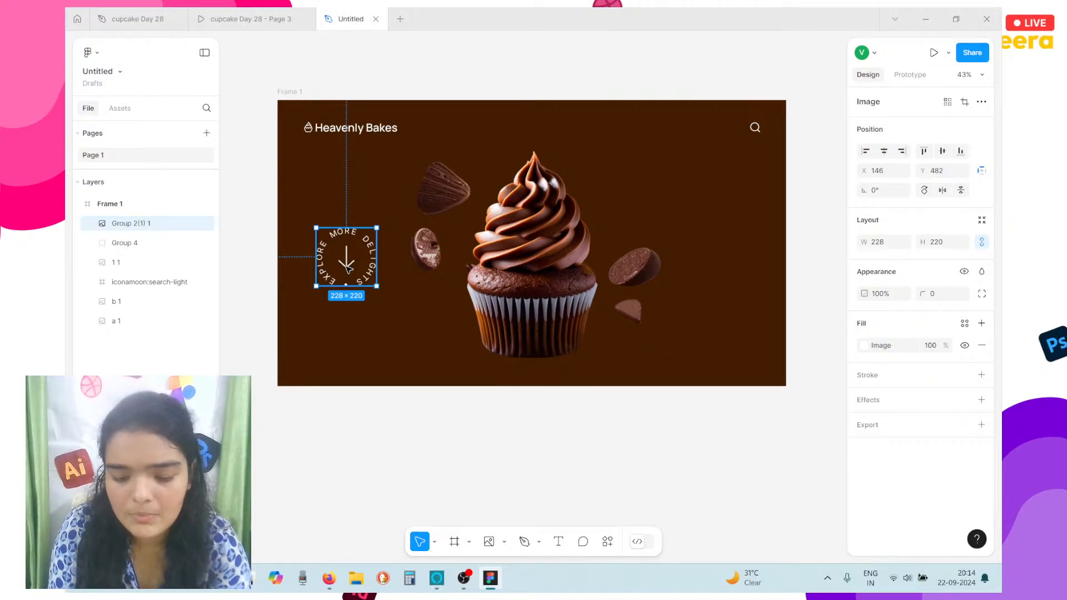
{"action": "key", "text": "shift+Up"}
{"action": "key", "text": "shift+Up"}
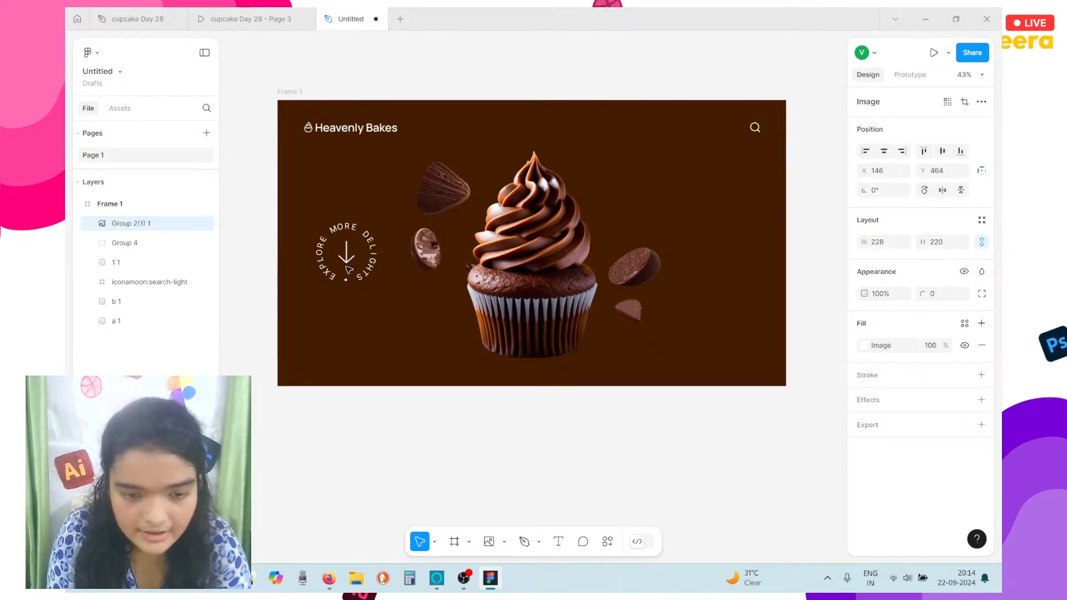
{"action": "key", "text": "Up"}
{"action": "key", "text": "Up"}
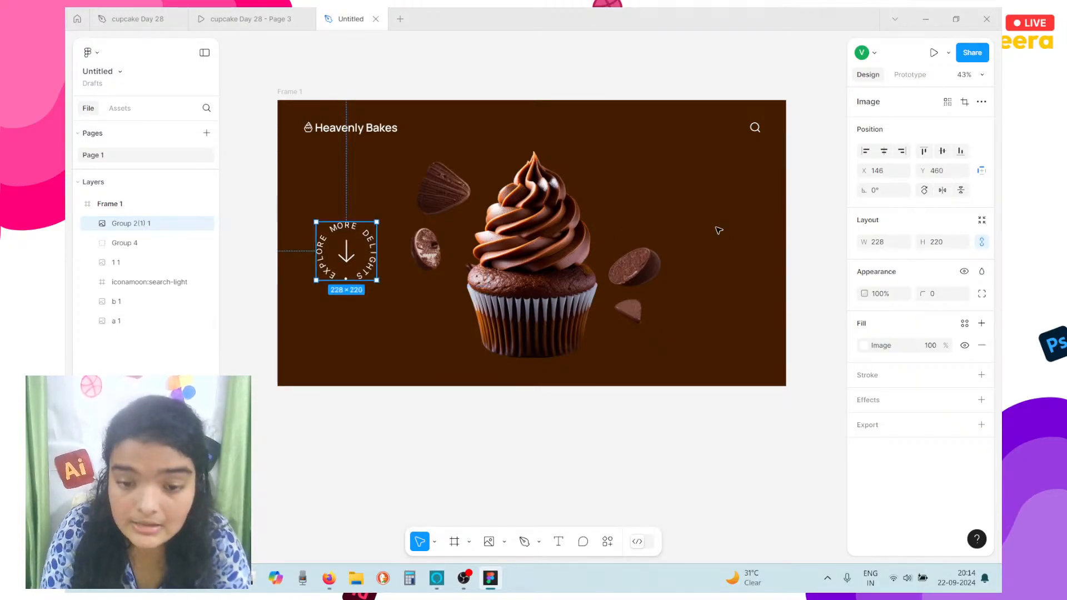
Check the cupcake Day 28 prototype and design file for reference, and add the text "Chocolate Delight" above the badge in Frame 1
{"action": "scroll", "coordinate": [717, 231], "scroll_direction": "up", "scroll_amount": 5, "text": "ctrl"}
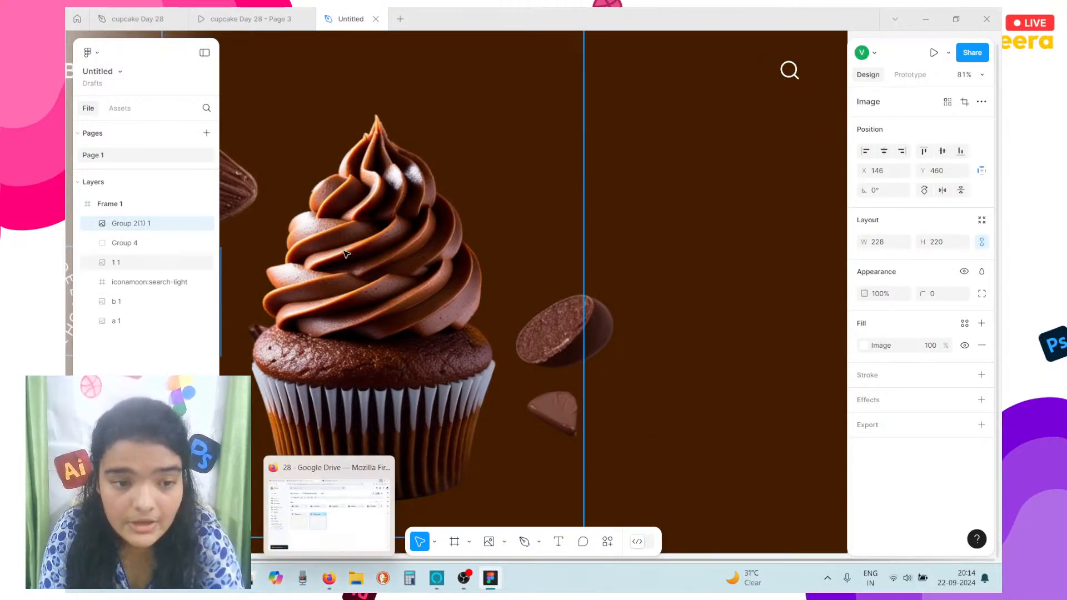
{"action": "left_click", "coordinate": [244, 18]}
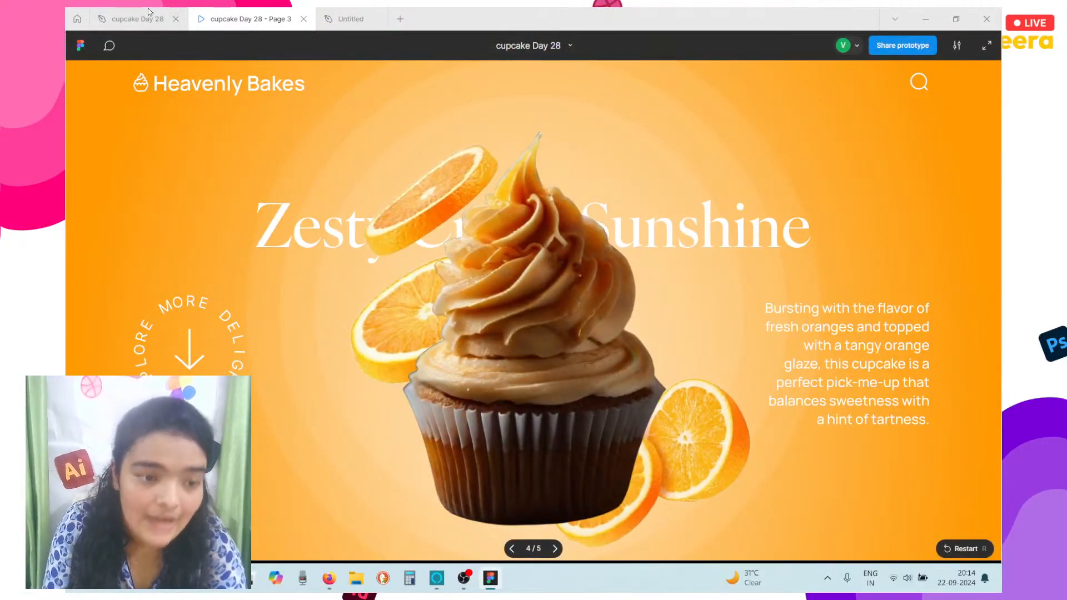
{"action": "left_click", "coordinate": [139, 19]}
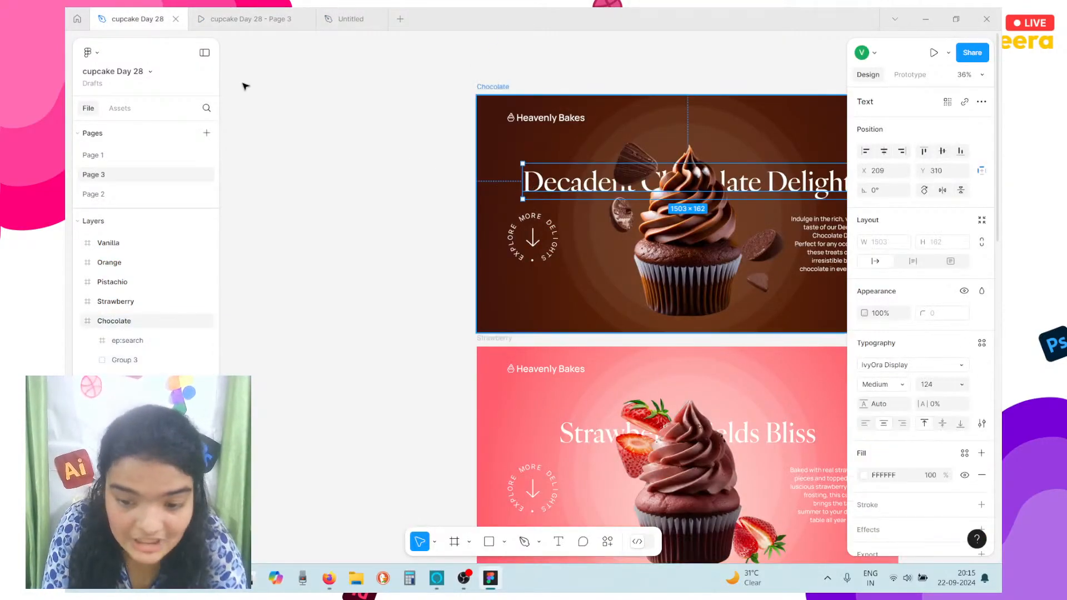
{"action": "left_click", "coordinate": [349, 19]}
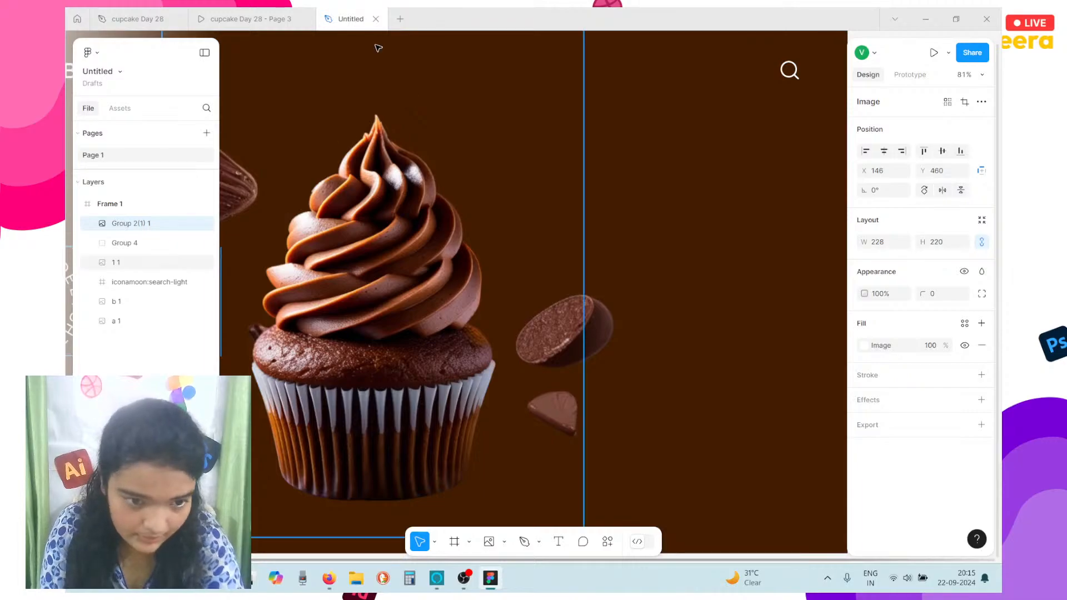
{"action": "key", "text": "shift+1"}
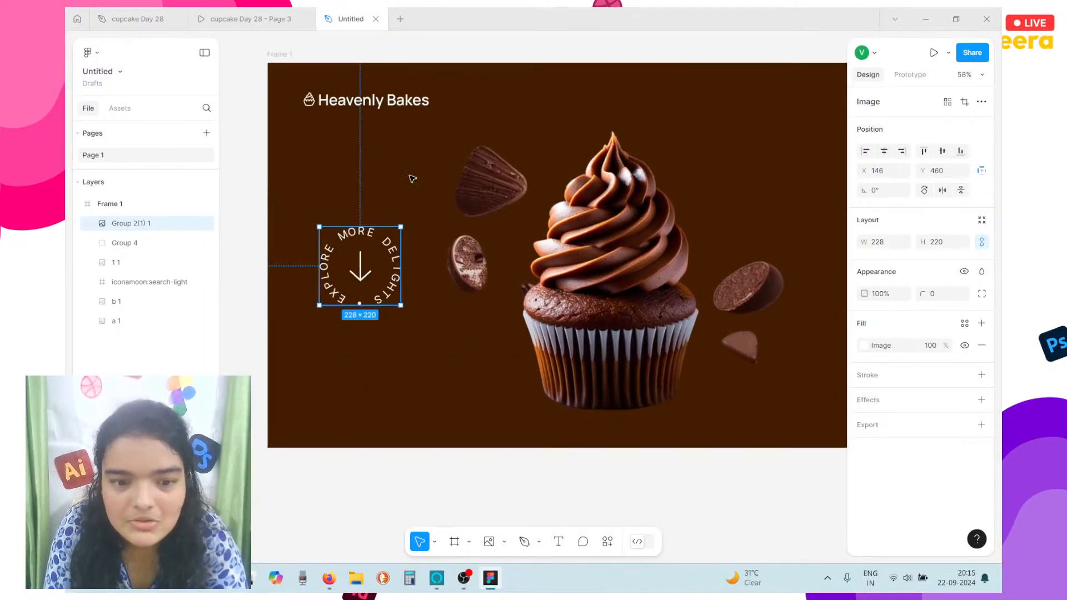
{"action": "left_click", "coordinate": [525, 489]}
{"action": "left_click", "coordinate": [558, 542]}
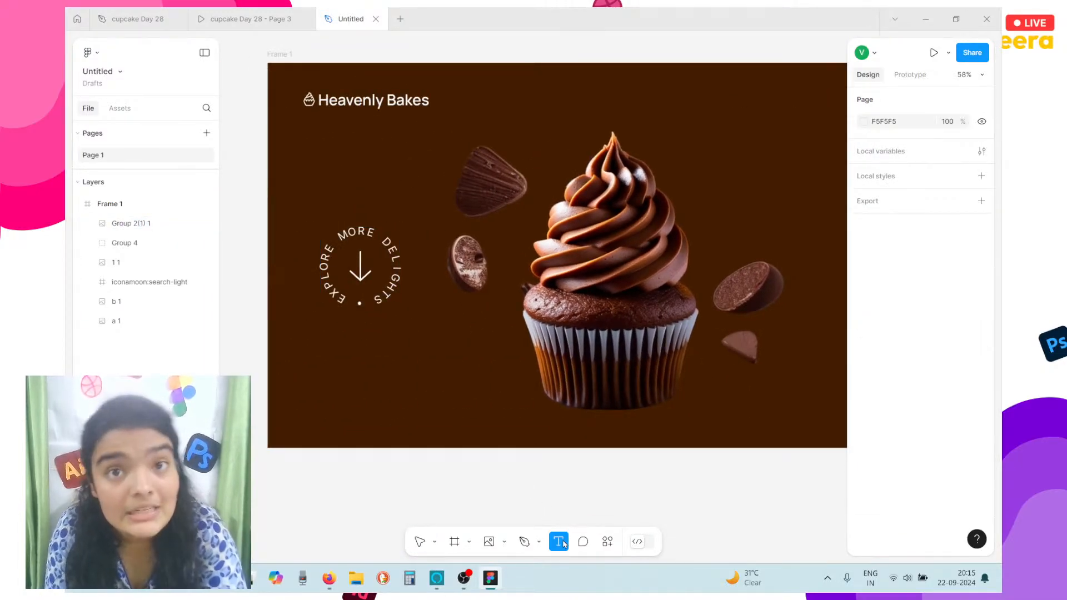
{"action": "left_click", "coordinate": [358, 167]}
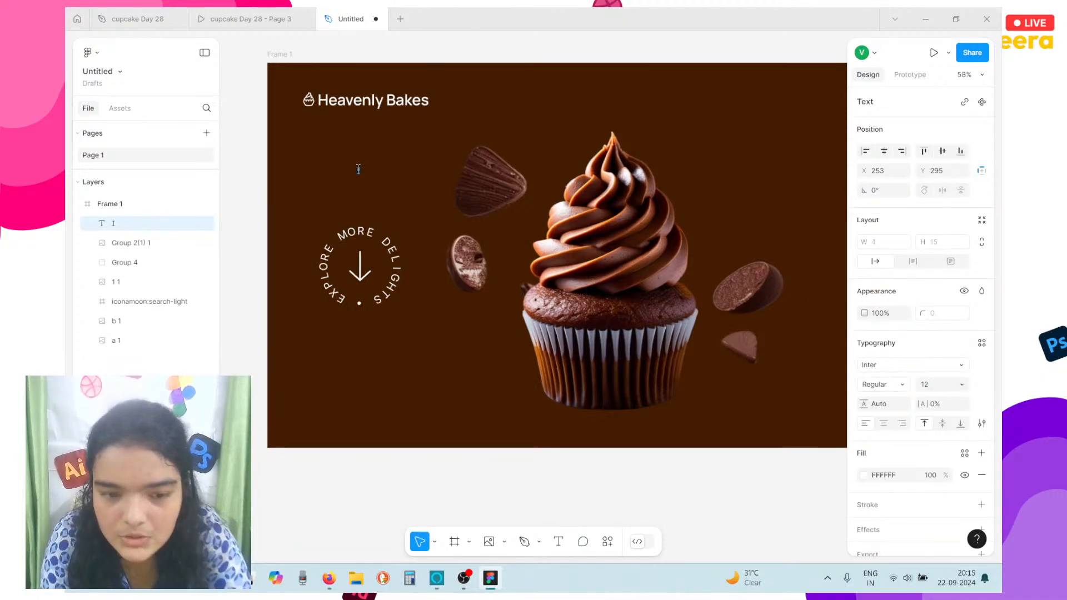
{"action": "key", "text": "BackSpace"}
{"action": "type", "text": "Chocolate Delight"}
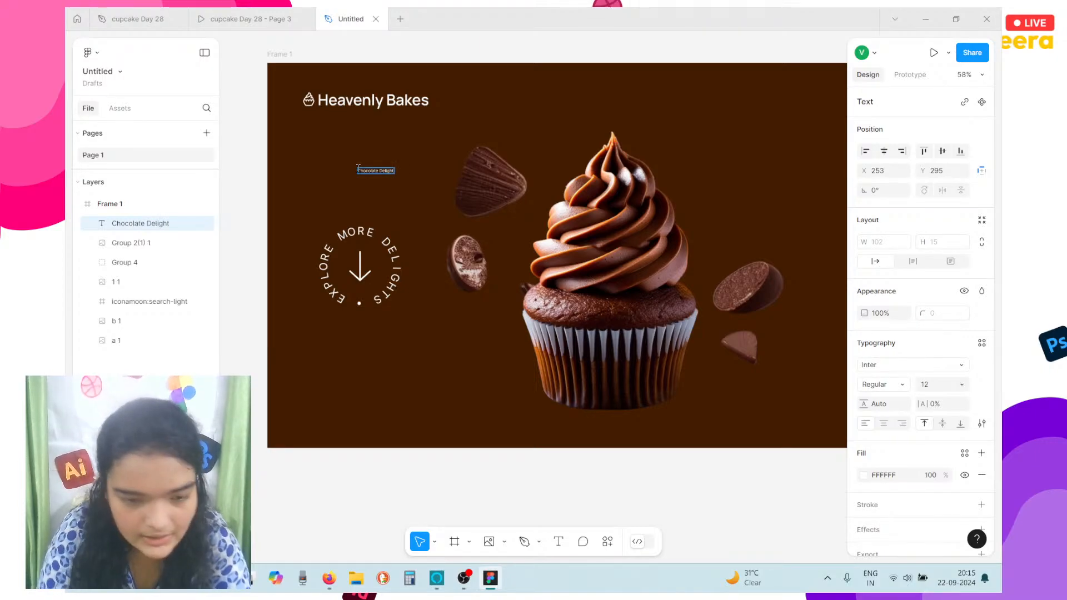
{"action": "key", "text": "Escape"}
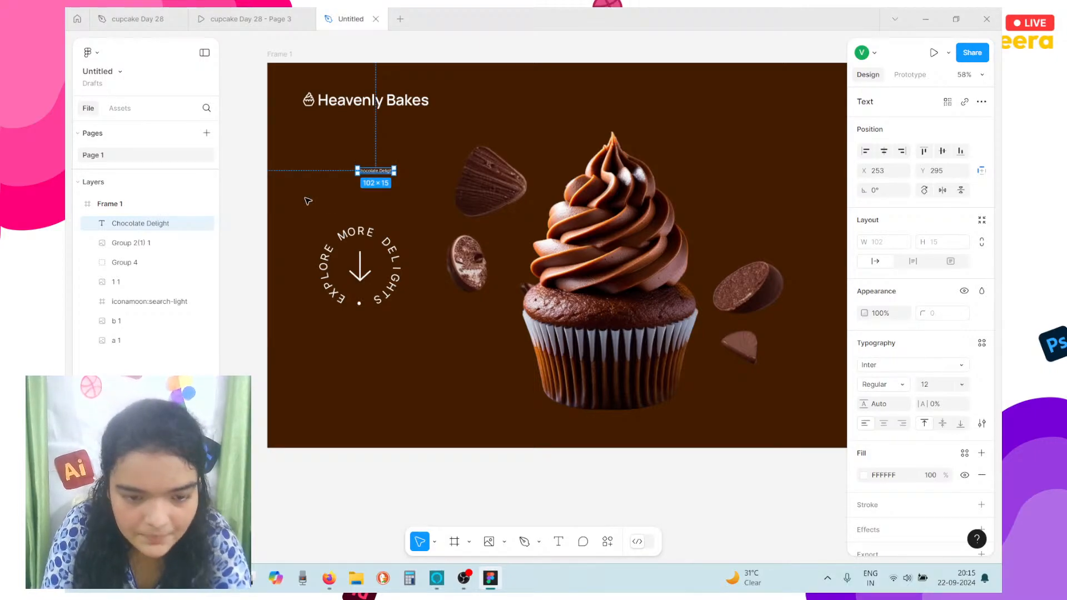
Set the Chocolate Delight text to the IvyOra Display font at size 128
{"action": "left_click", "coordinate": [877, 370]}
{"action": "type", "text": "ivy"}
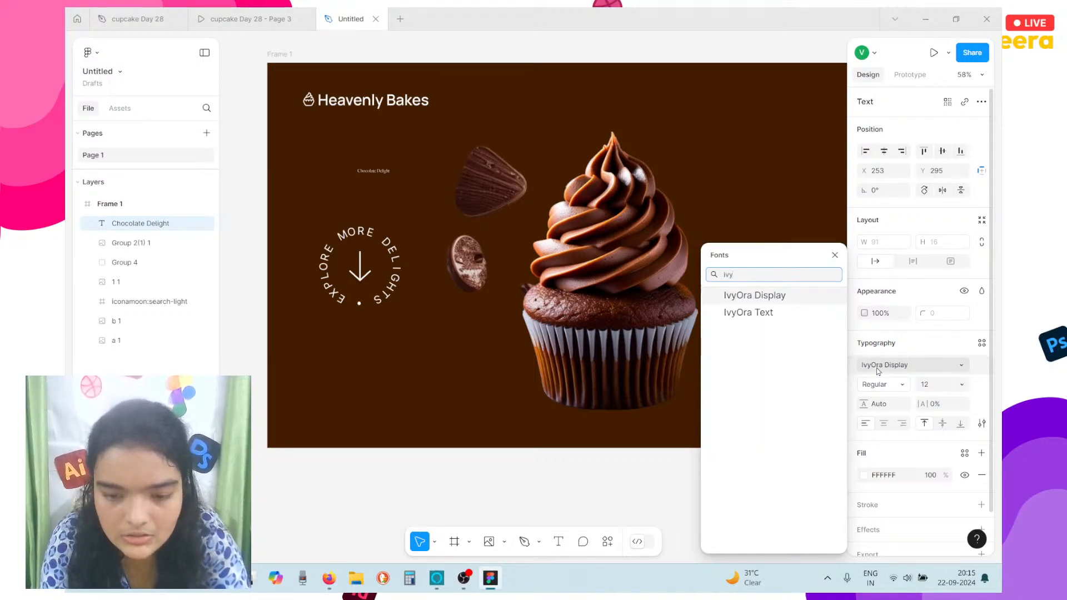
{"action": "key", "text": "Return"}
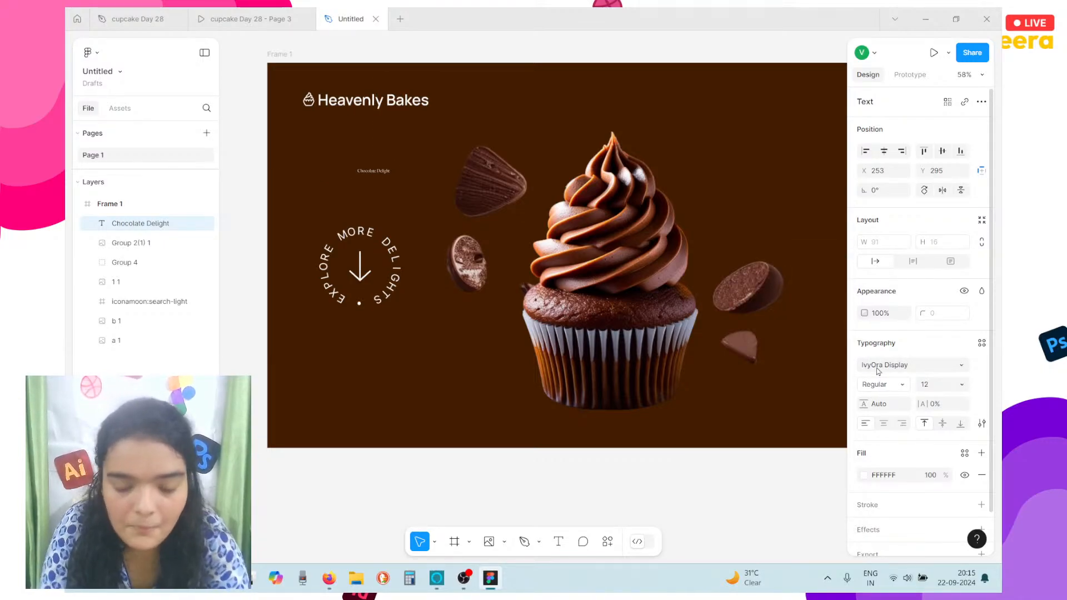
{"action": "left_click", "coordinate": [957, 384]}
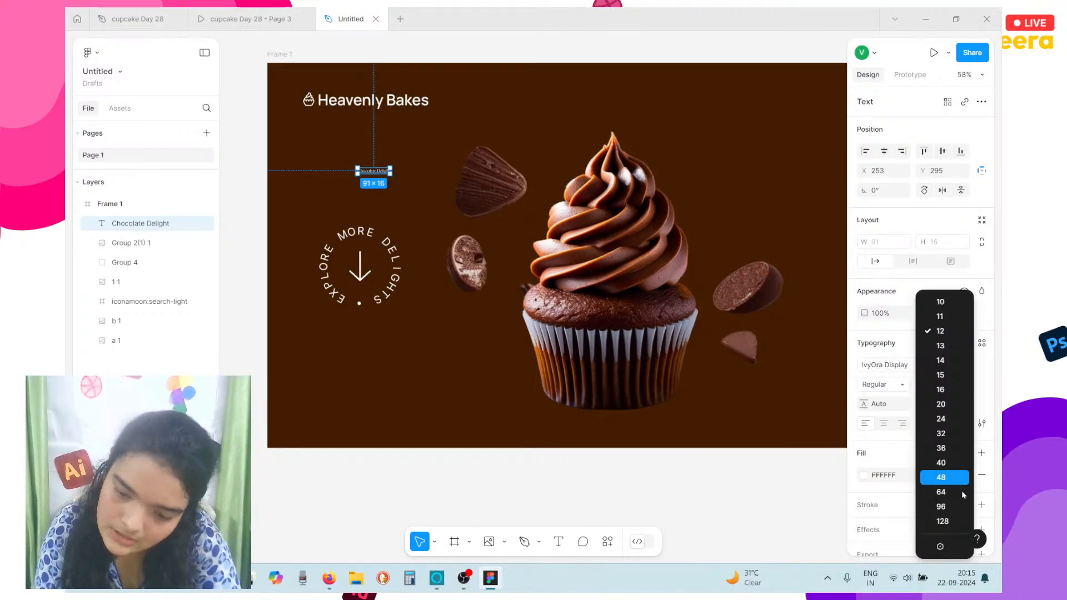
{"action": "left_click", "coordinate": [957, 521]}
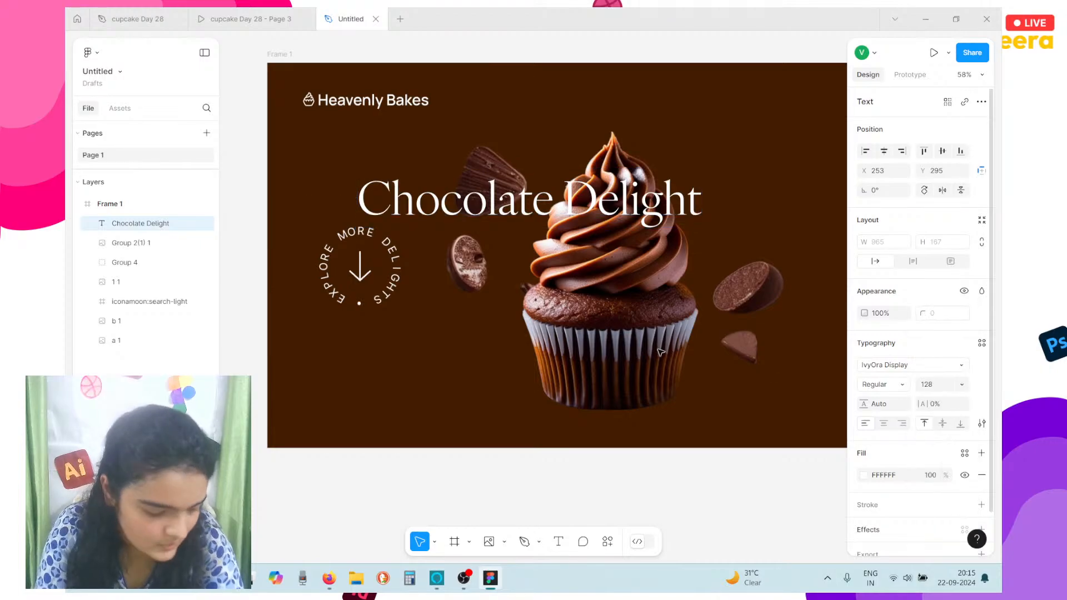
Centre the Chocolate Delight heading horizontally in the frame and move it up to Y 187
{"action": "scroll", "coordinate": [786, 364], "scroll_direction": "right", "scroll_amount": 3}
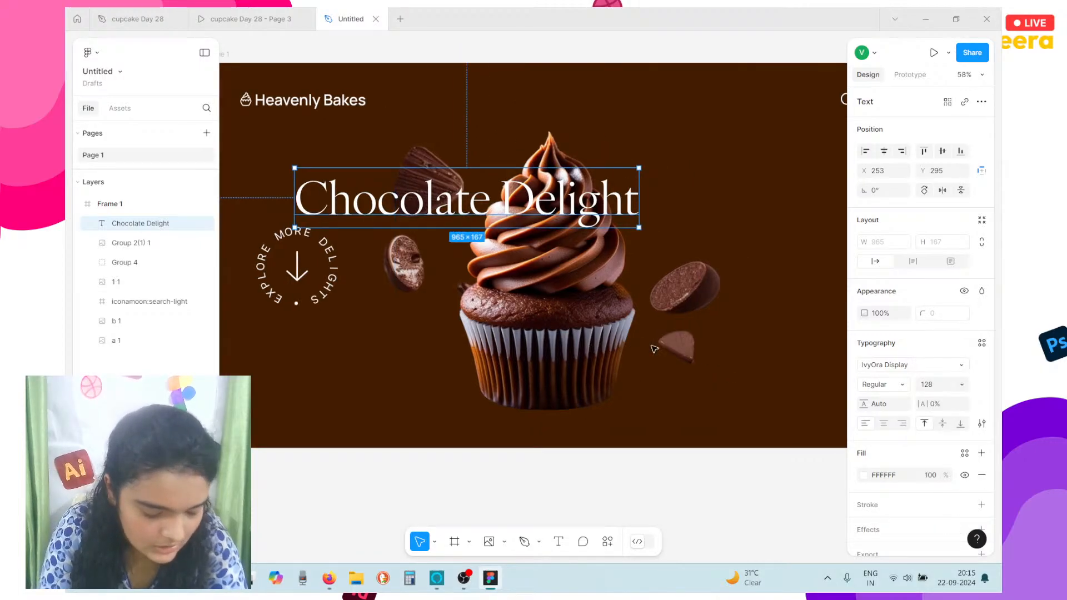
{"action": "left_click", "coordinate": [884, 150]}
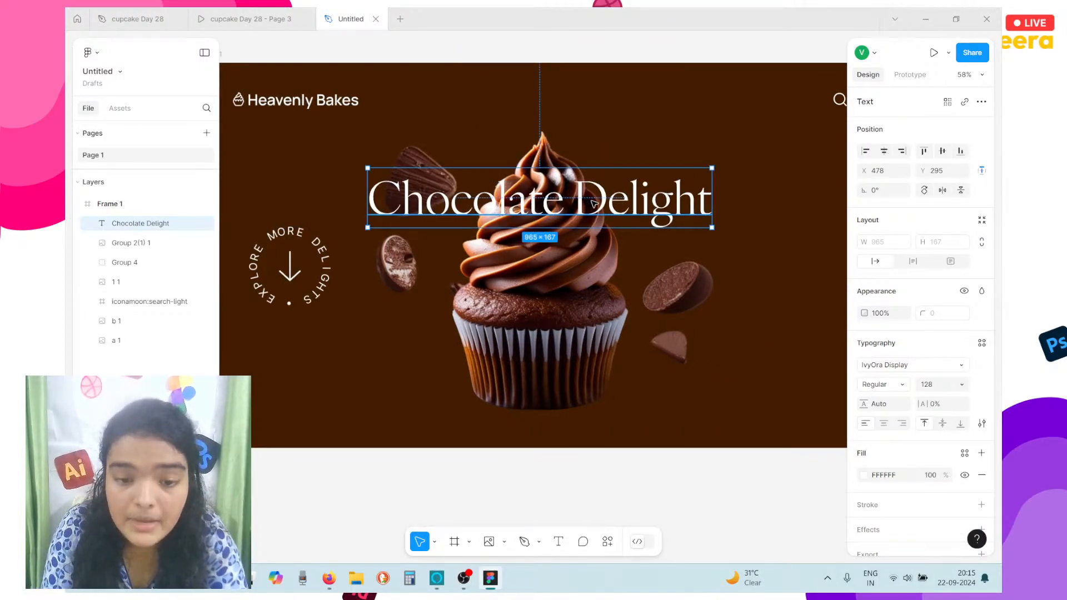
{"action": "key", "text": "shift+Up"}
{"action": "key", "text": "shift+Up"}
{"action": "key", "text": "shift+Up"}
{"action": "key", "text": "shift+Up"}
{"action": "key", "text": "Up"}
{"action": "key", "text": "Up"}
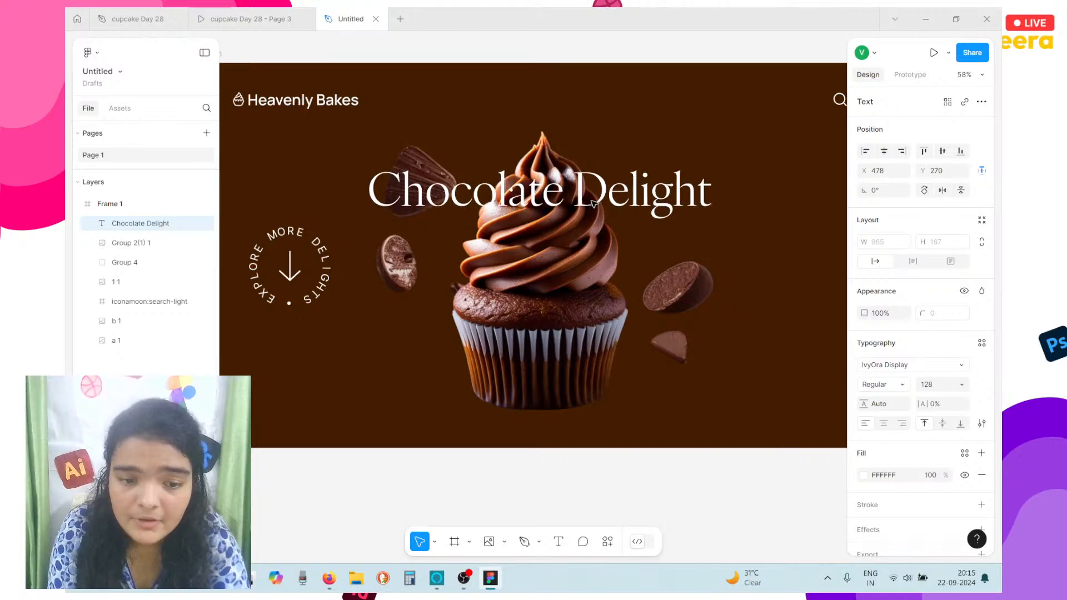
{"action": "key", "text": "shift+Up"}
{"action": "key", "text": "shift+Up"}
{"action": "key", "text": "shift+Up"}
{"action": "key", "text": "shift+Up"}
{"action": "key", "text": "shift+Up"}
{"action": "key", "text": "shift+Up"}
{"action": "key", "text": "Up"}
{"action": "key", "text": "Up"}
{"action": "key", "text": "Up"}
{"action": "key", "text": "Up"}
{"action": "key", "text": "Up"}
{"action": "key", "text": "Up"}
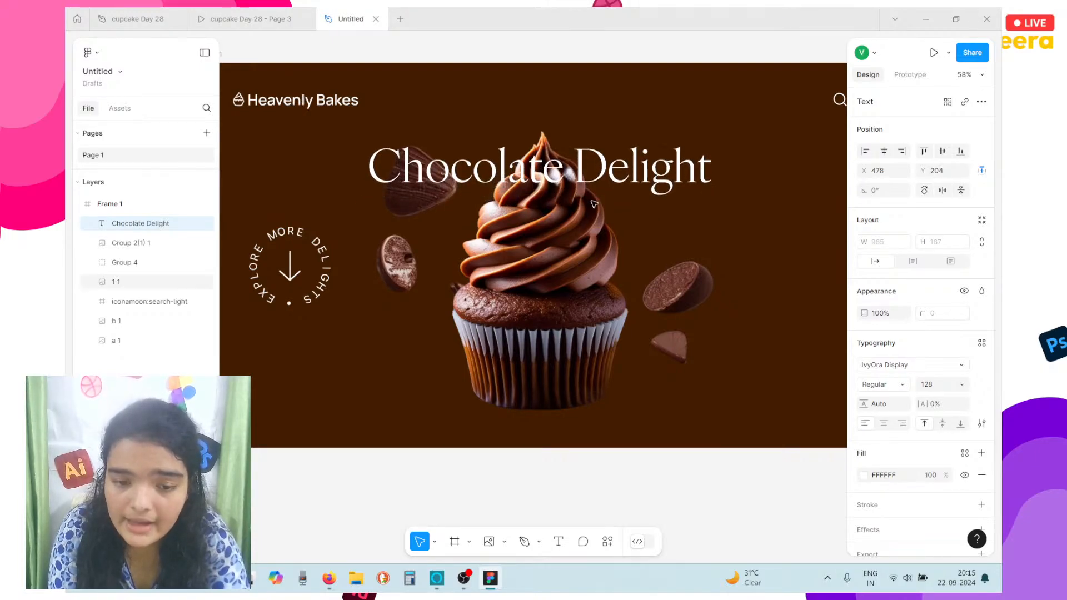
Send the cupcake image to the back, and place the Chocolate Delight heading behind it as in the orange prototype
{"action": "right_click", "coordinate": [594, 204]}
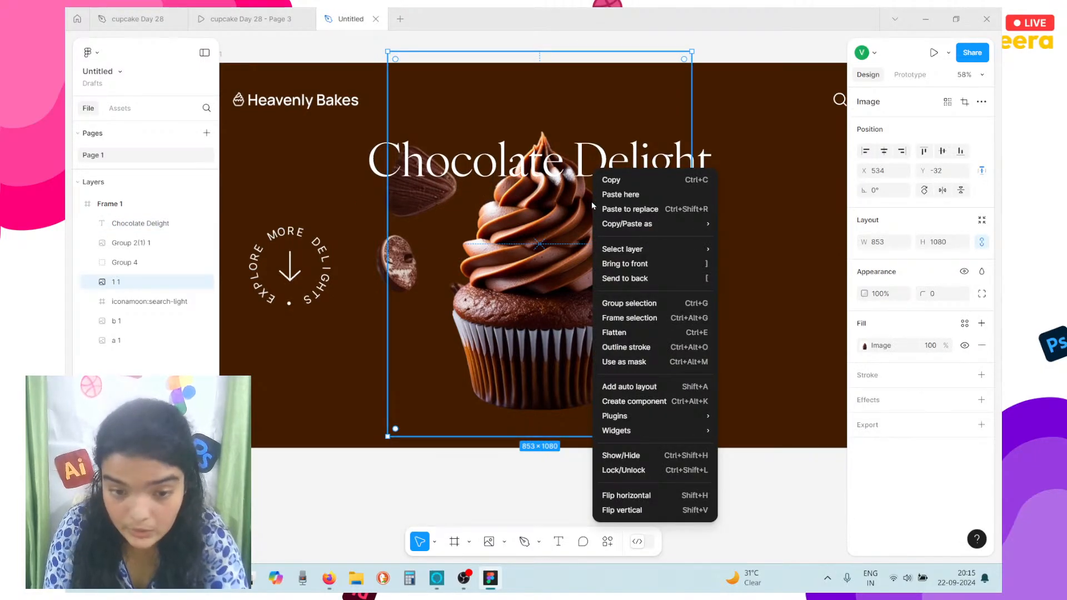
{"action": "left_click", "coordinate": [638, 278]}
{"action": "left_click", "coordinate": [251, 19]}
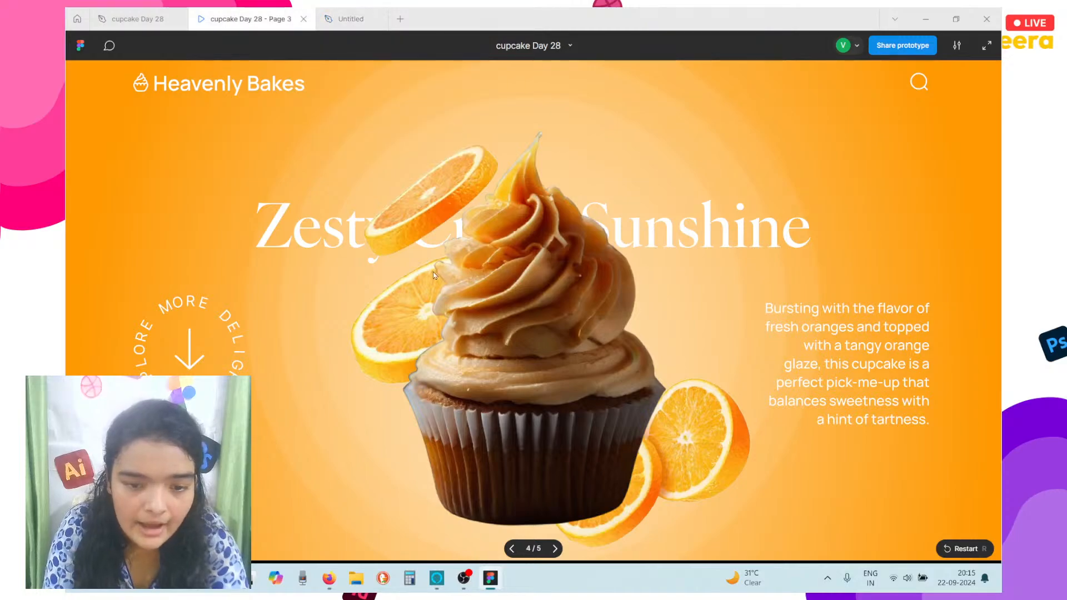
{"action": "left_click", "coordinate": [350, 19]}
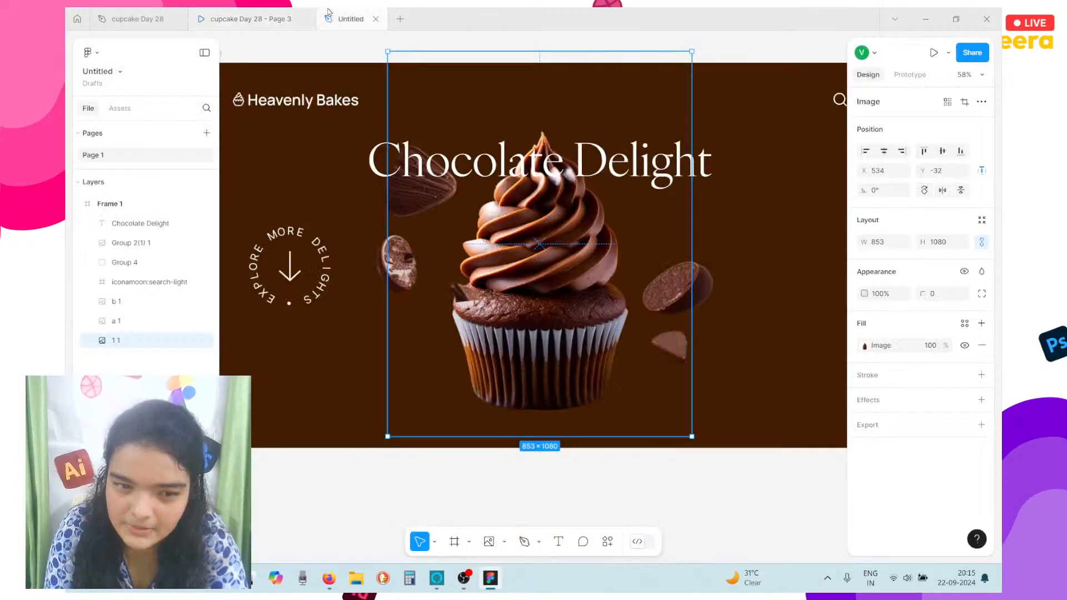
{"action": "left_click", "coordinate": [375, 165]}
{"action": "right_click", "coordinate": [439, 176]}
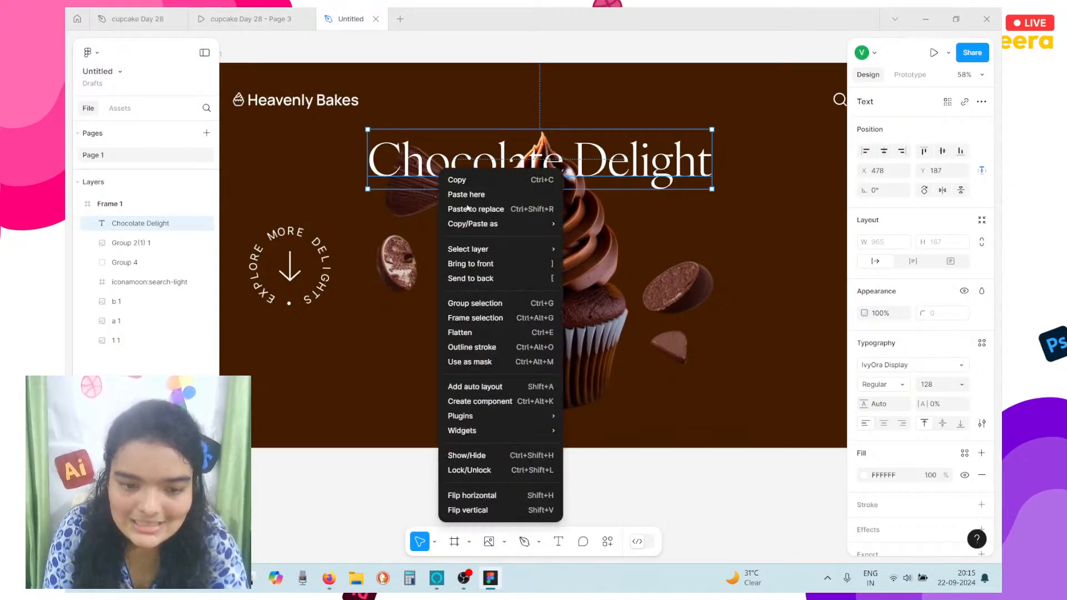
{"action": "left_click", "coordinate": [488, 279]}
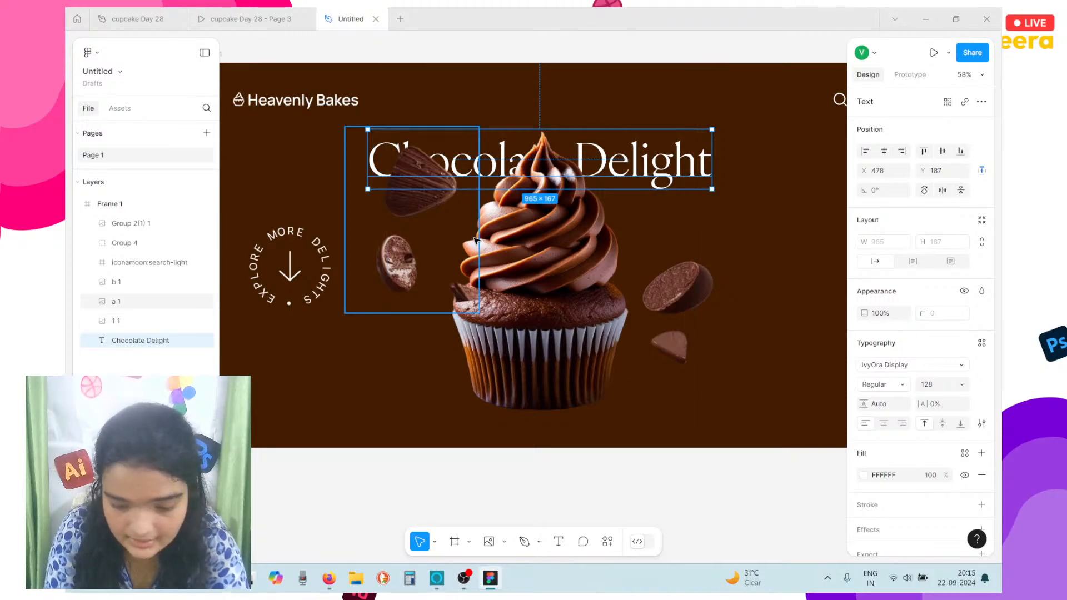
Lower the Chocolate Delight heading behind the cupcake to Y 255
{"action": "key", "text": "Down"}
{"action": "key", "text": "Down"}
{"action": "key", "text": "Down"}
{"action": "key", "text": "Down"}
{"action": "key", "text": "Down"}
{"action": "key", "text": "Down"}
{"action": "key", "text": "Down"}
{"action": "key", "text": "Down"}
{"action": "key", "text": "Down"}
{"action": "key", "text": "Down"}
{"action": "key", "text": "Down"}
{"action": "key", "text": "Down"}
{"action": "key", "text": "Down"}
{"action": "key", "text": "Down"}
{"action": "key", "text": "Down"}
{"action": "key", "text": "Down"}
{"action": "key", "text": "Down"}
{"action": "key", "text": "Down"}
{"action": "key", "text": "Down"}
{"action": "key", "text": "Down"}
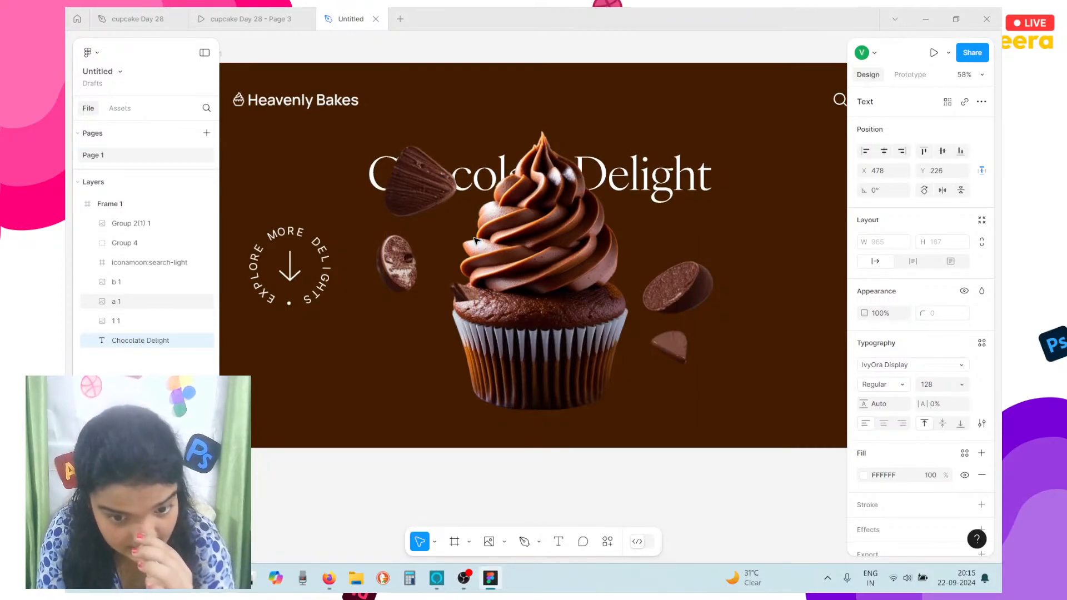
{"action": "key", "text": "Down"}
{"action": "key", "text": "Down"}
{"action": "key", "text": "Down"}
{"action": "key", "text": "Down"}
{"action": "key", "text": "Down"}
{"action": "key", "text": "Down"}
{"action": "key", "text": "Down"}
{"action": "key", "text": "Down"}
{"action": "key", "text": "Down"}
{"action": "key", "text": "Down"}
{"action": "key", "text": "Down"}
{"action": "key", "text": "Down"}
{"action": "key", "text": "Down"}
{"action": "key", "text": "Down"}
{"action": "key", "text": "Down"}
{"action": "key", "text": "Down"}
{"action": "key", "text": "Down"}
{"action": "key", "text": "Down"}
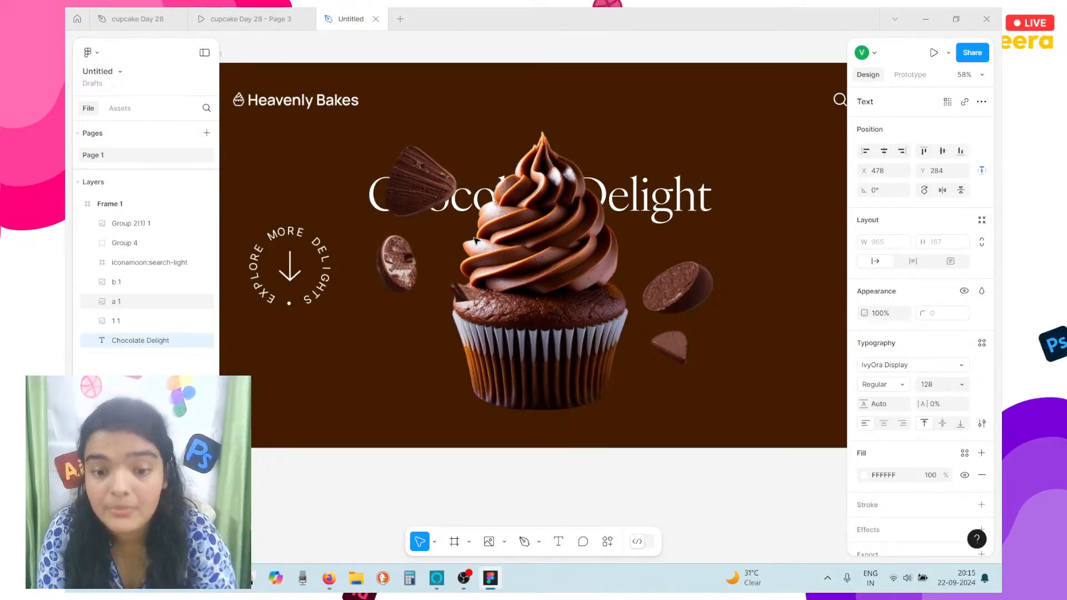
{"action": "key", "text": "Up"}
{"action": "key", "text": "Up"}
{"action": "key", "text": "Up"}
{"action": "key", "text": "Up"}
{"action": "key", "text": "Up"}
{"action": "key", "text": "Up"}
{"action": "key", "text": "Up"}
{"action": "key", "text": "Up"}
{"action": "key", "text": "Up"}
{"action": "key", "text": "Up"}
{"action": "key", "text": "Up"}
{"action": "key", "text": "Up"}
{"action": "key", "text": "Up"}
{"action": "key", "text": "Up"}
{"action": "key", "text": "Up"}
{"action": "key", "text": "Up"}
{"action": "key", "text": "Up"}
{"action": "key", "text": "Up"}
{"action": "key", "text": "Up"}
{"action": "key", "text": "Up"}
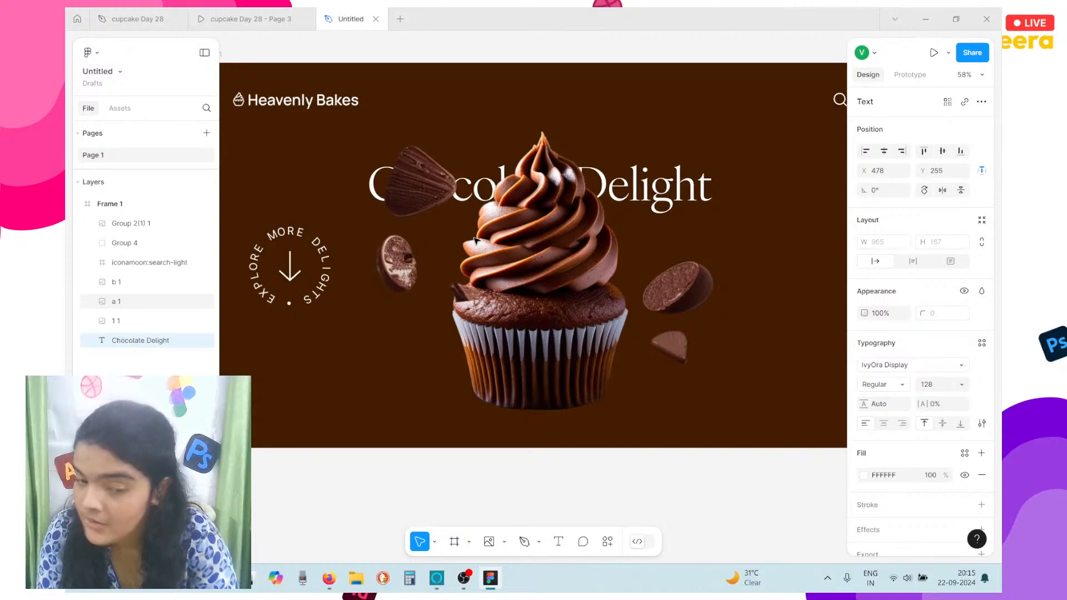
Shrink the chocolate pieces image left of the cupcake to about 287 × 398 and place it below the heading
{"action": "left_click", "coordinate": [430, 191]}
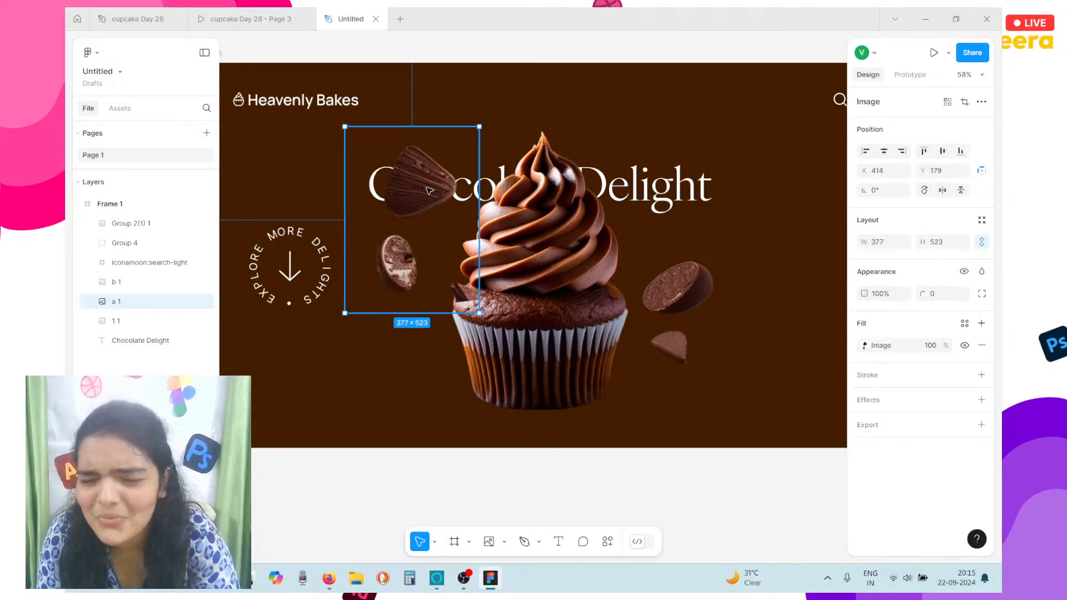
{"action": "left_click_drag", "start_coordinate": [397, 199], "coordinate": [401, 165]}
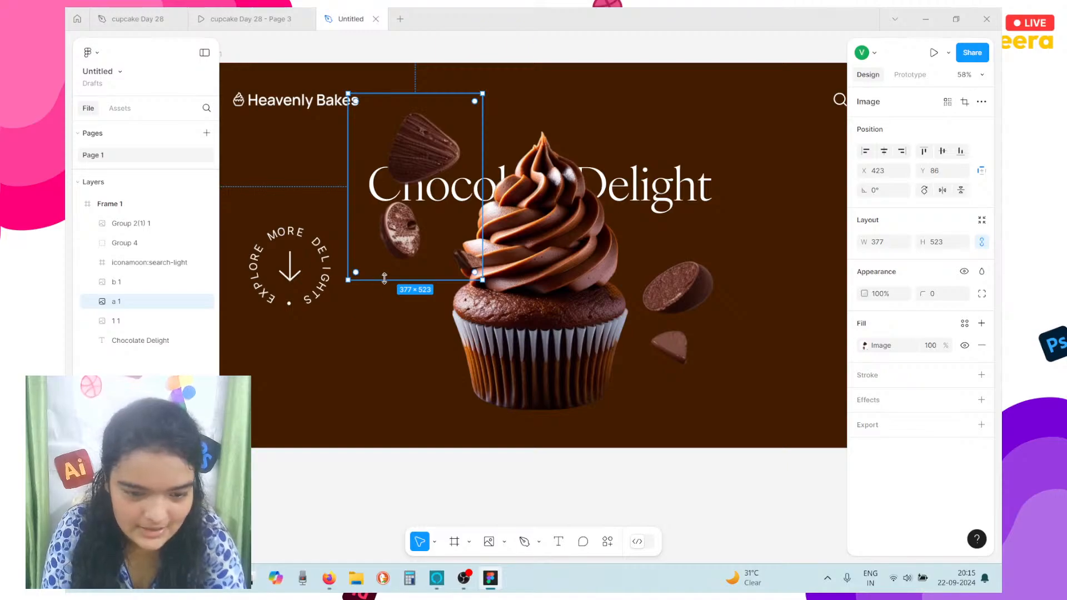
{"action": "left_click_drag", "start_coordinate": [386, 280], "coordinate": [386, 239]}
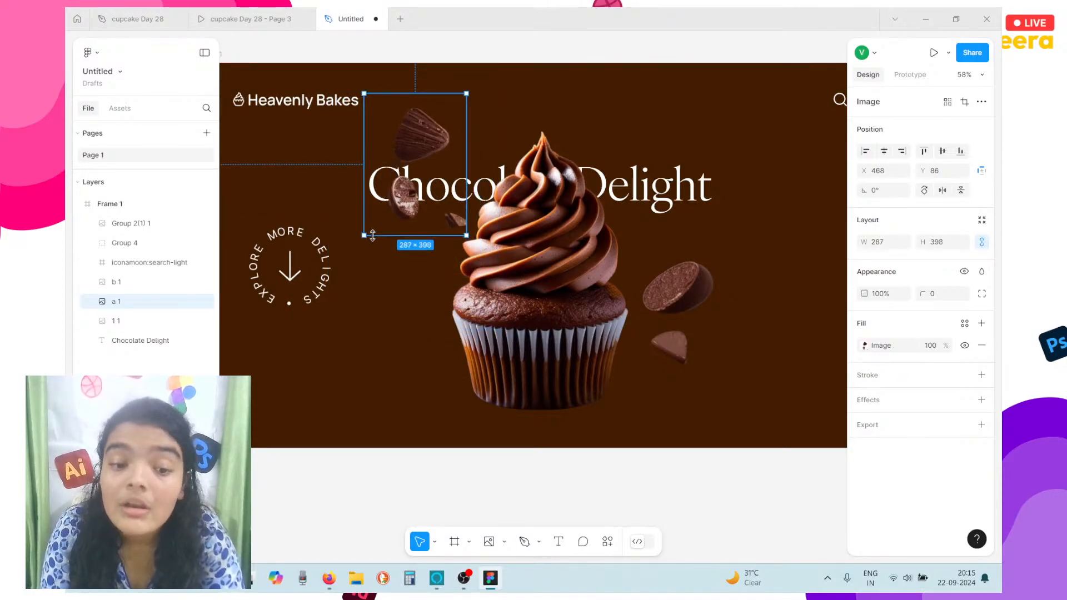
{"action": "left_click_drag", "start_coordinate": [419, 174], "coordinate": [411, 265]}
{"action": "left_click", "coordinate": [460, 350]}
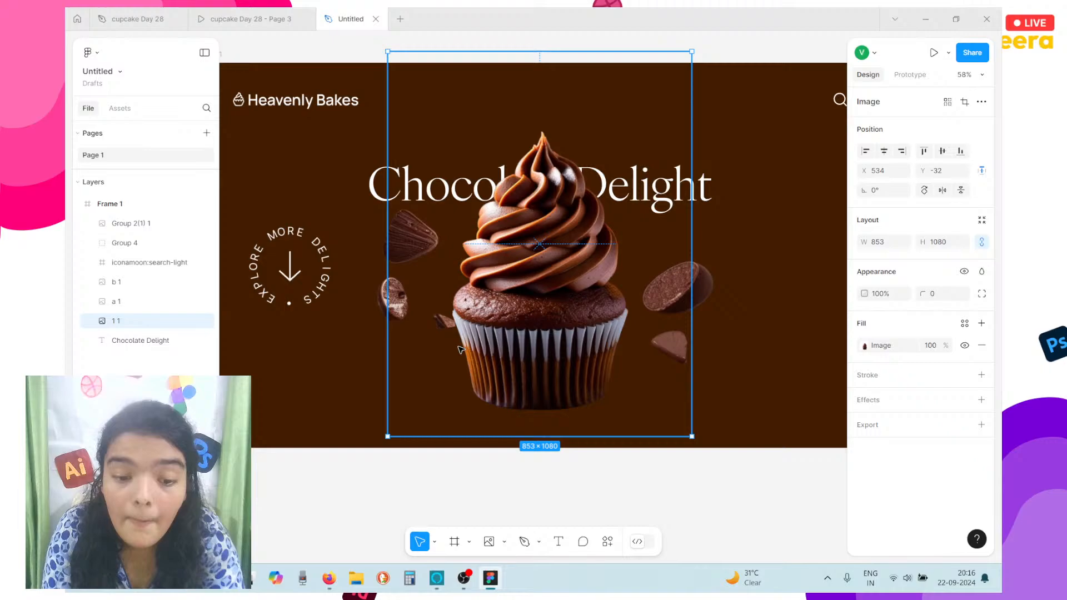
{"action": "left_click", "coordinate": [409, 314]}
{"action": "left_click", "coordinate": [461, 348]}
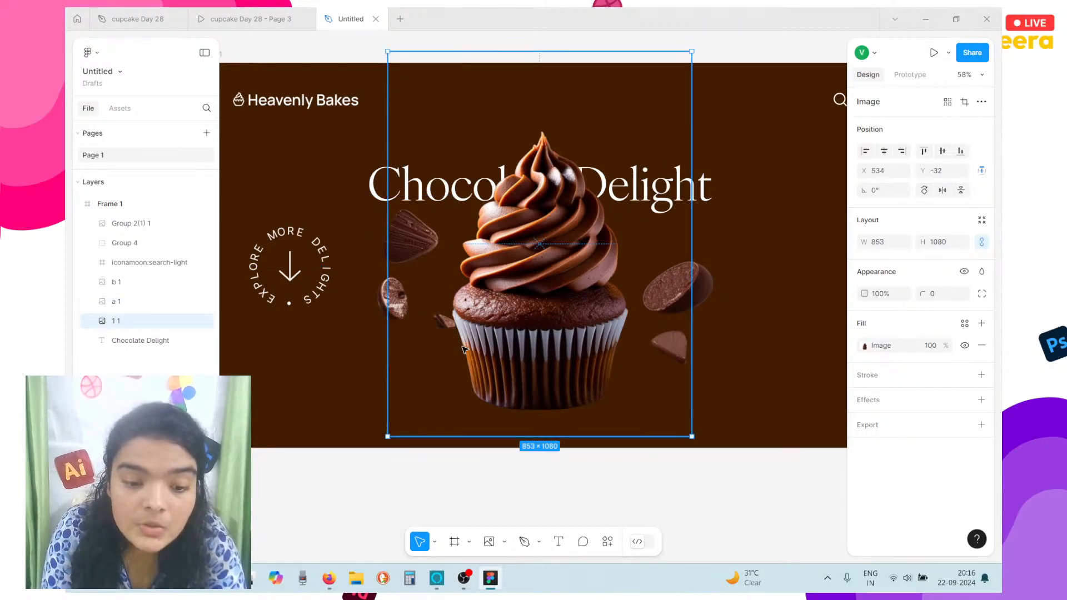
Rotate the chocolate pieces image left of the cupcake to about 59° and send it to the back
{"action": "left_click", "coordinate": [368, 291]}
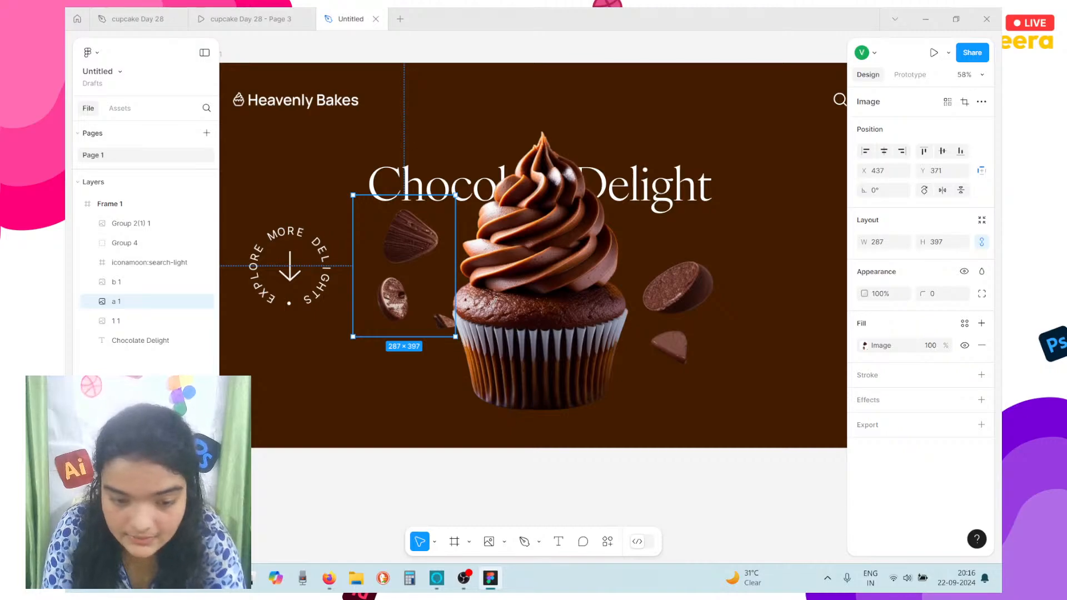
{"action": "left_click_drag", "start_coordinate": [457, 338], "coordinate": [415, 261]}
{"action": "right_click", "coordinate": [420, 262]}
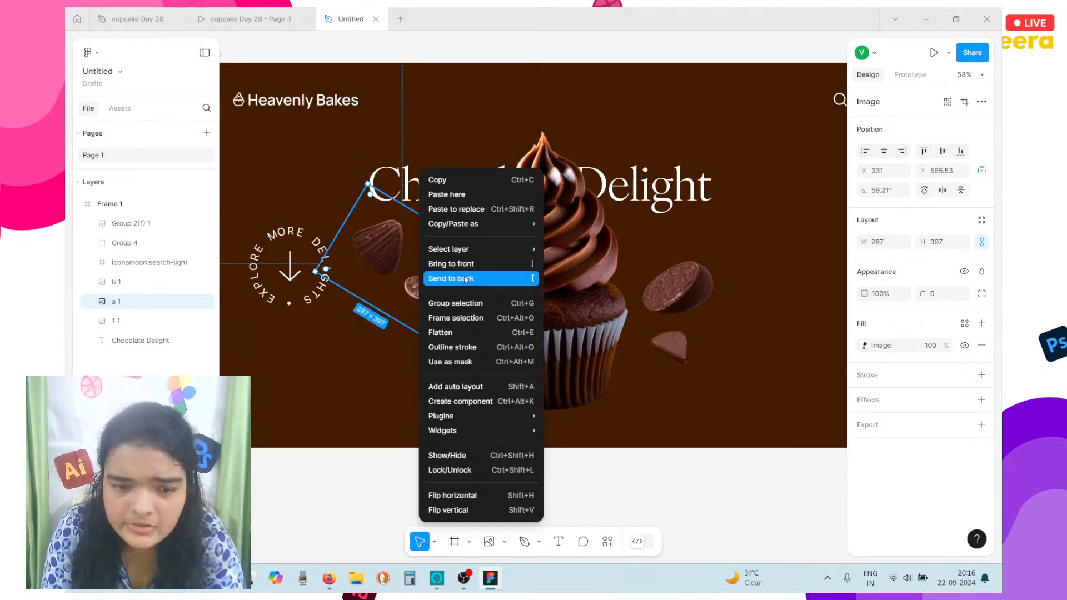
{"action": "left_click", "coordinate": [466, 279]}
Adjust the left chocolate pieces image's rotation to about 32° and place it at about X 364, Y 465
{"action": "left_click_drag", "start_coordinate": [416, 264], "coordinate": [424, 266]}
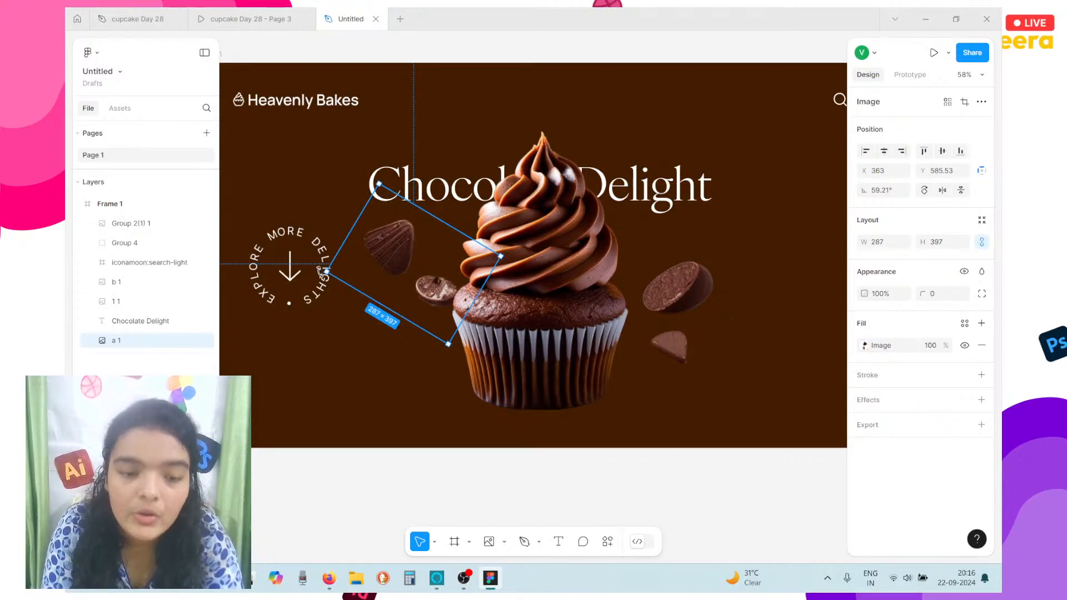
{"action": "left_click_drag", "start_coordinate": [324, 271], "coordinate": [333, 229]}
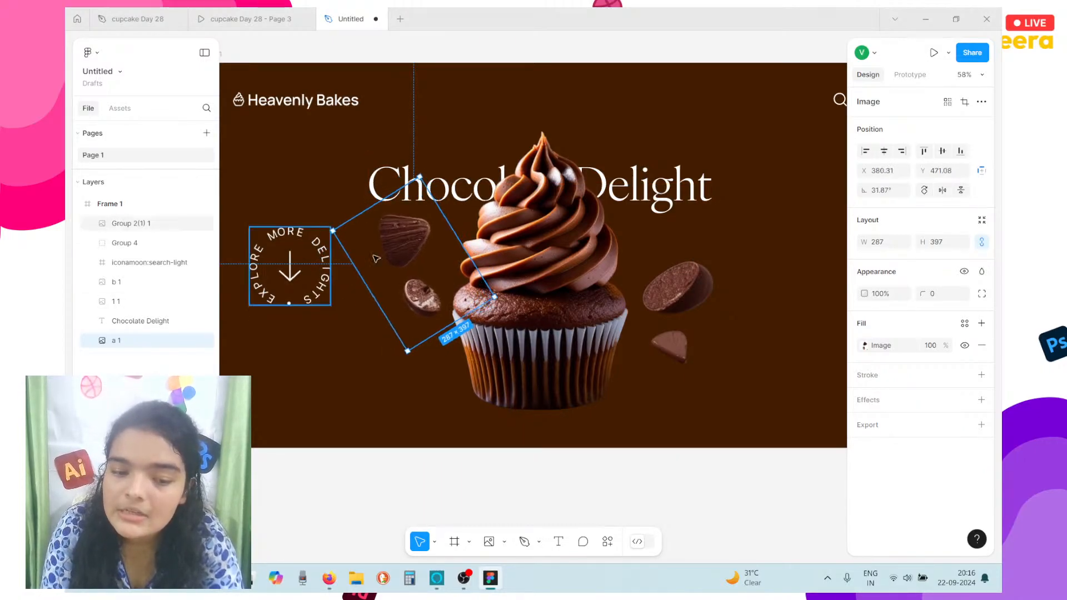
{"action": "left_click_drag", "start_coordinate": [388, 275], "coordinate": [385, 239]}
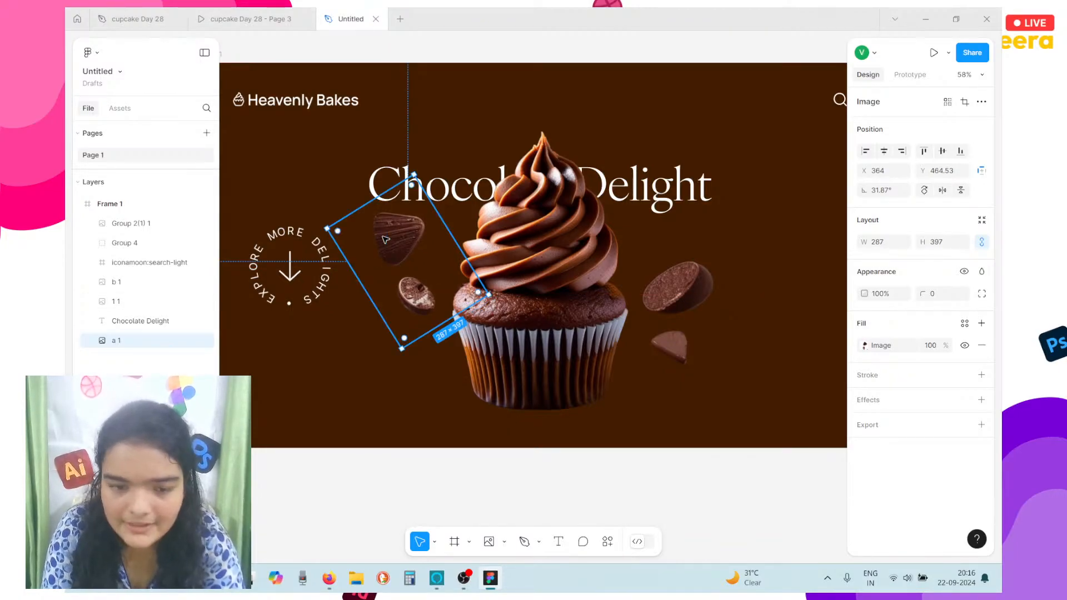
Check the text settings of the description paragraph in the Chocolate frame of the cupcake Day 28 file
{"action": "scroll", "coordinate": [385, 239], "scroll_direction": "right", "scroll_amount": 3}
{"action": "scroll", "coordinate": [385, 239], "scroll_direction": "down", "scroll_amount": 1}
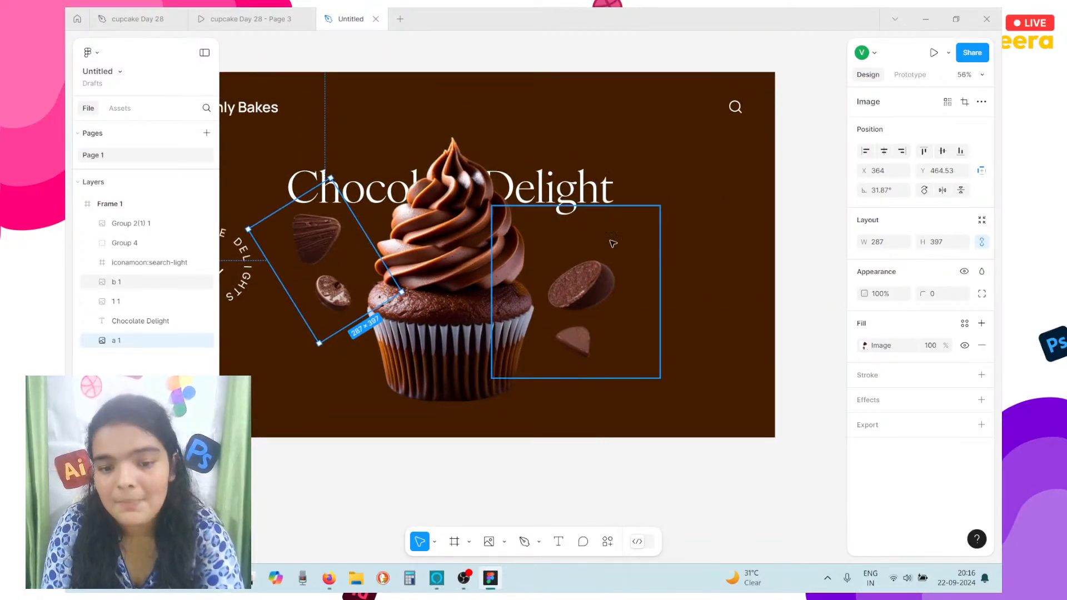
{"action": "left_click", "coordinate": [159, 13]}
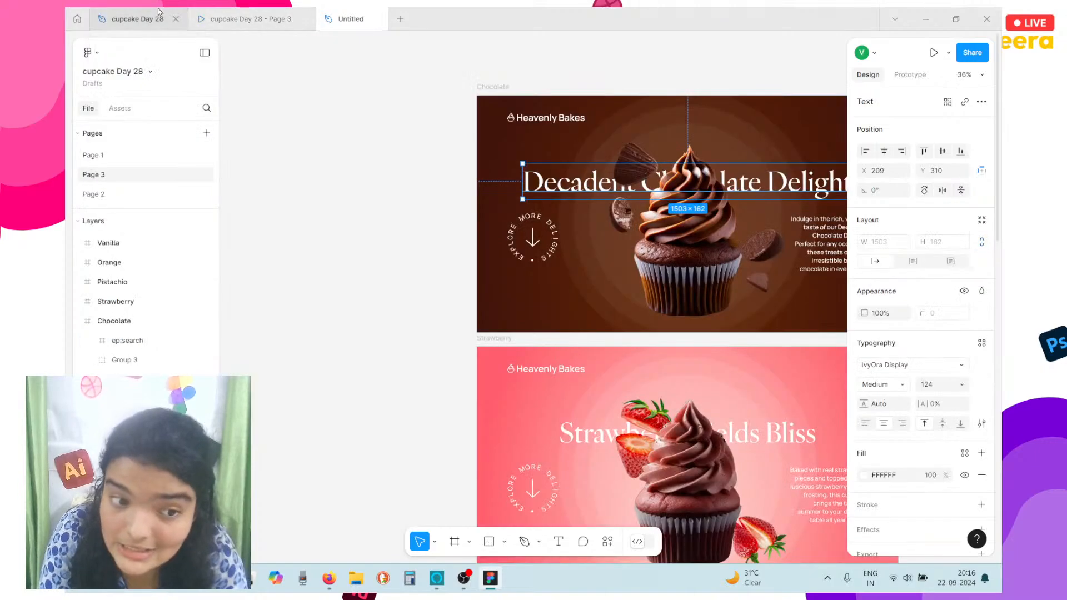
{"action": "left_click", "coordinate": [839, 239]}
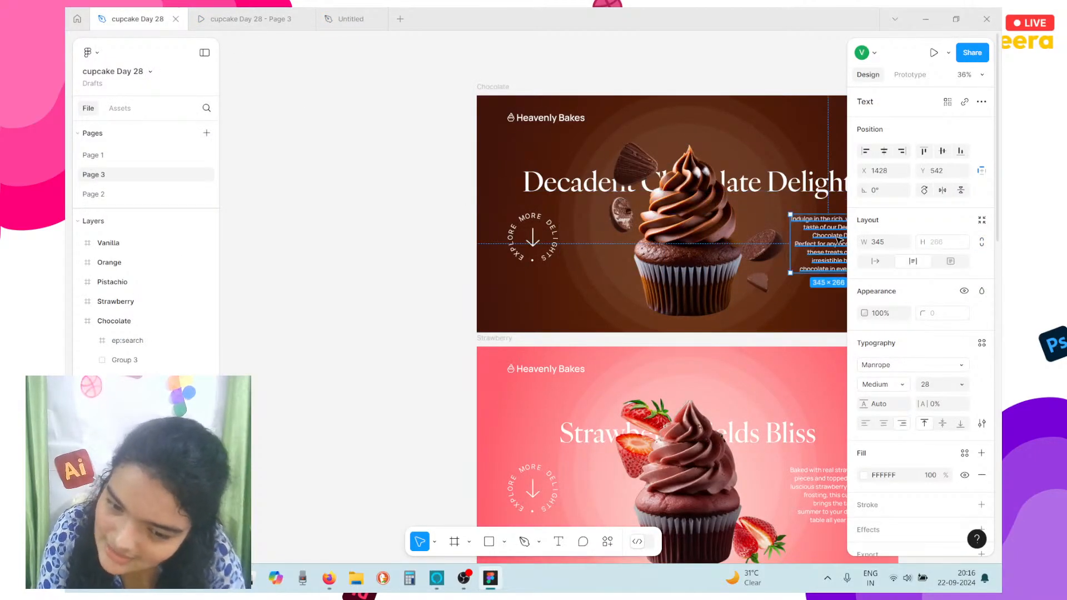
Return to the Untitled file and start a text layer to the right of the chocolate pieces
{"action": "left_click", "coordinate": [350, 18]}
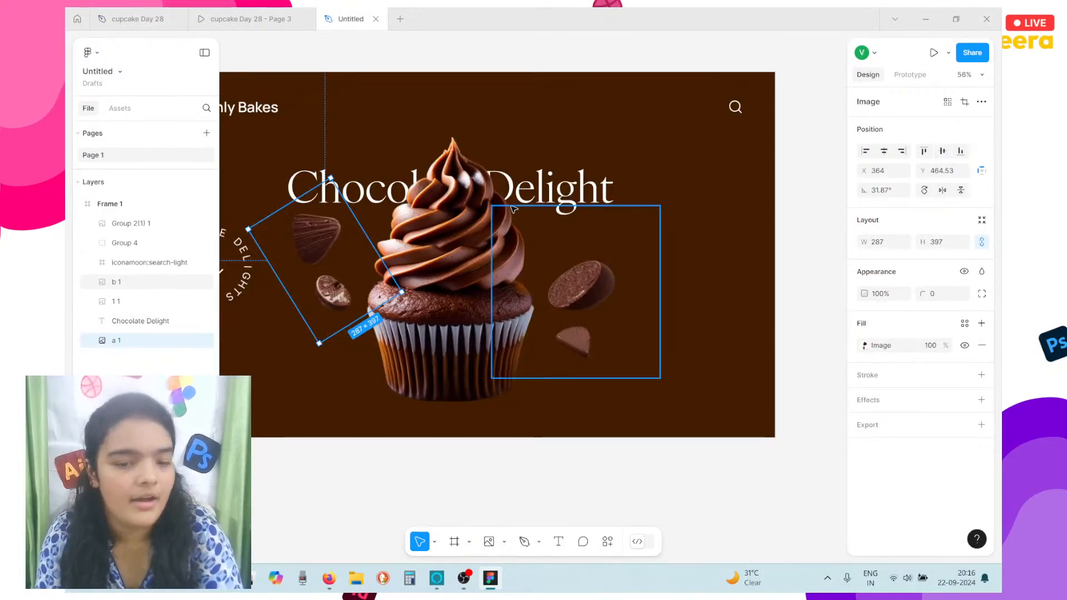
{"action": "left_click", "coordinate": [567, 518]}
{"action": "left_click", "coordinate": [558, 541]}
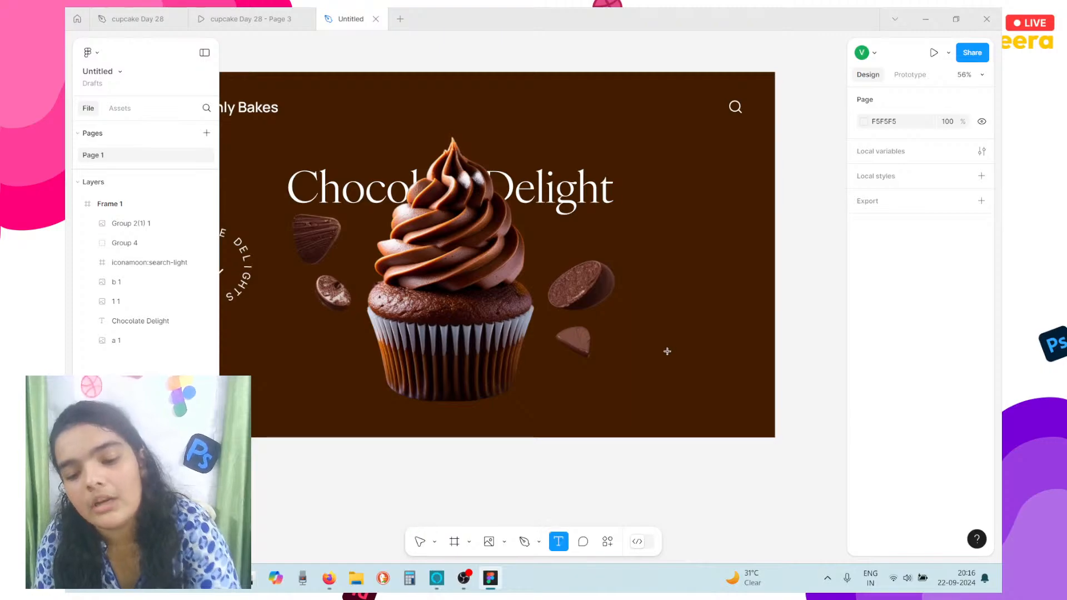
{"action": "left_click", "coordinate": [660, 304]}
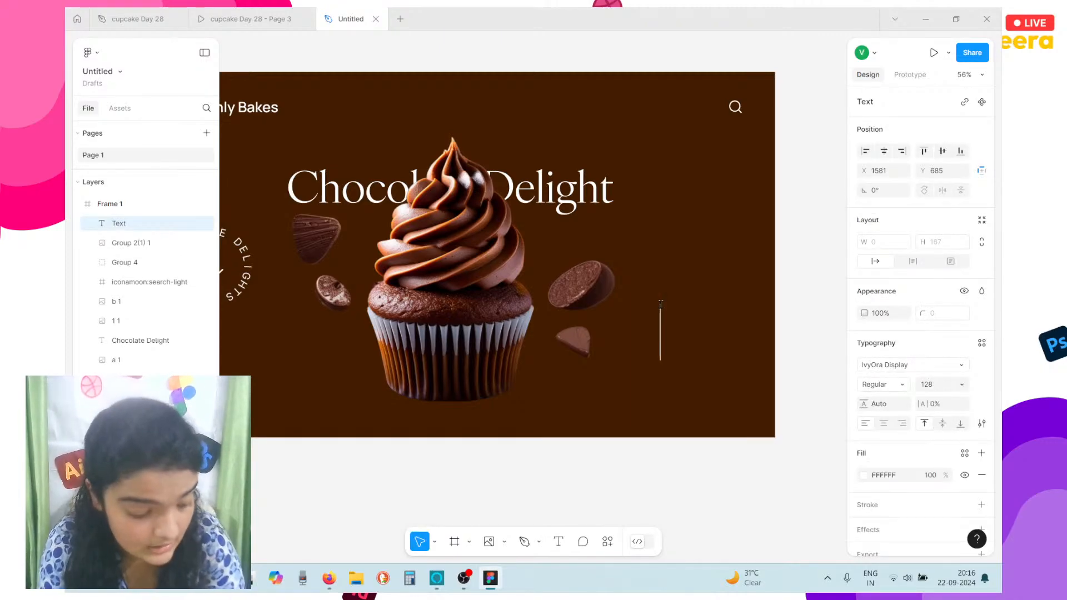
Copy the whole description paragraph from the Chocolate frame in the cupcake Day 28 file
{"action": "left_click", "coordinate": [252, 14]}
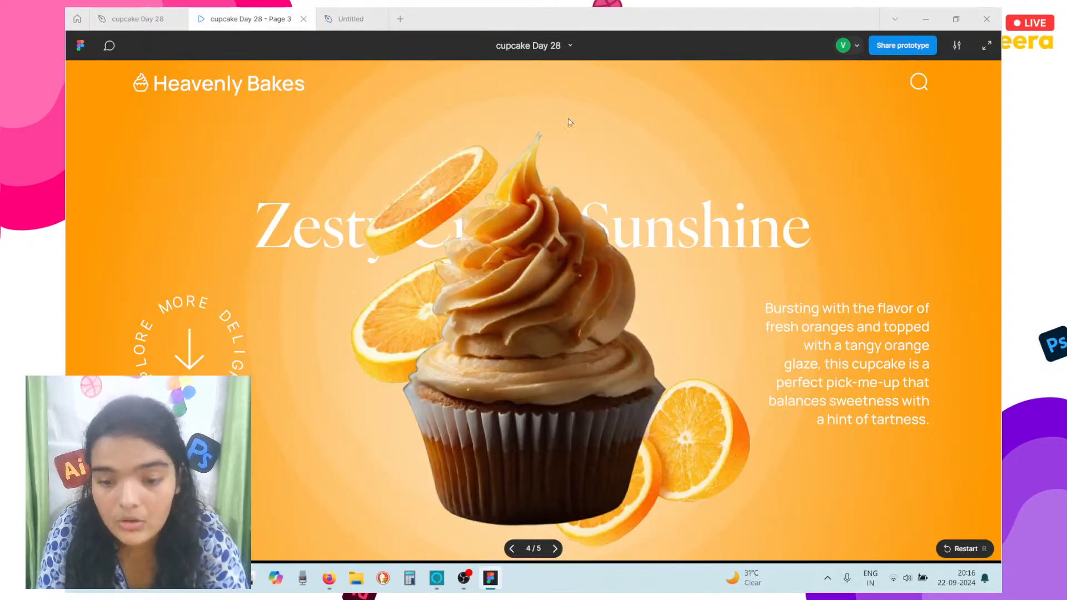
{"action": "left_click", "coordinate": [138, 19]}
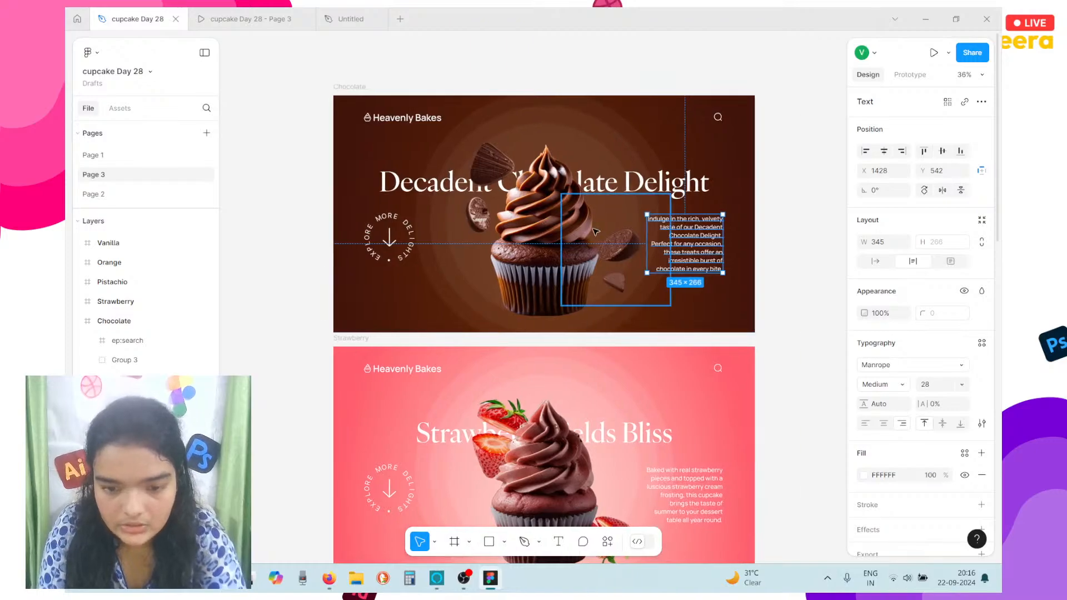
{"action": "double_click", "coordinate": [670, 246]}
{"action": "right_click", "coordinate": [671, 247]}
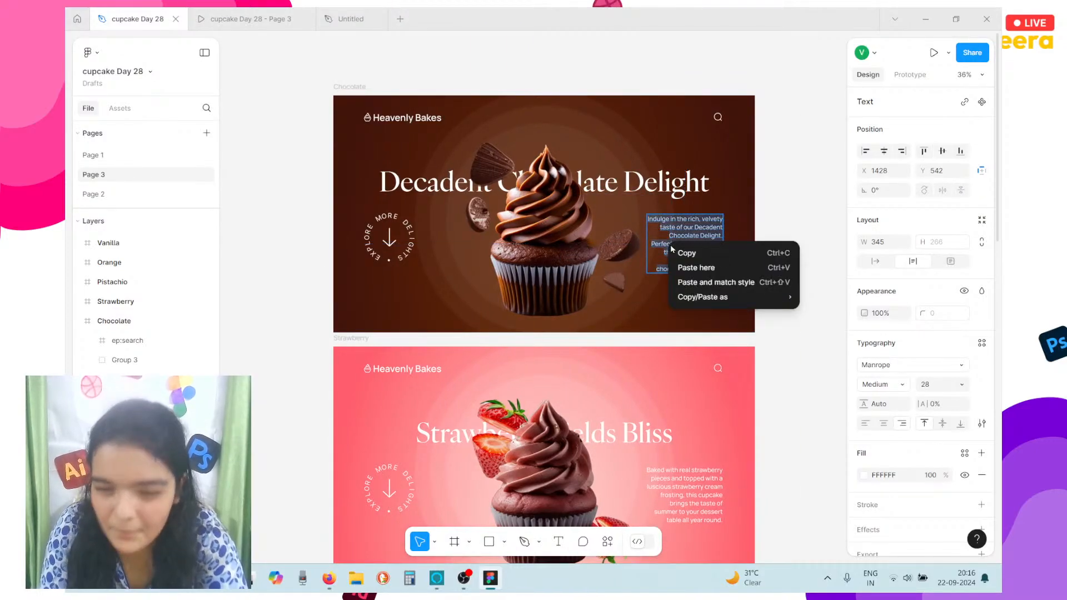
{"action": "left_click", "coordinate": [707, 254]}
{"action": "scroll", "coordinate": [707, 253], "scroll_direction": "up", "scroll_amount": 8}
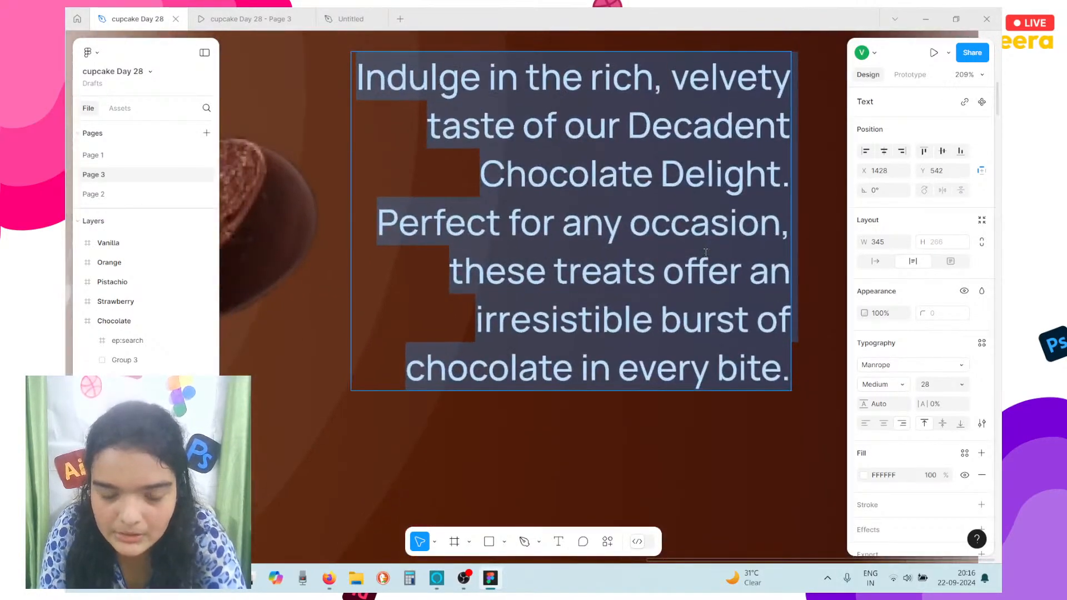
Try pasting the copied description with its original style into the empty text layer in the Untitled file, and undo the paste
{"action": "left_click", "coordinate": [351, 19]}
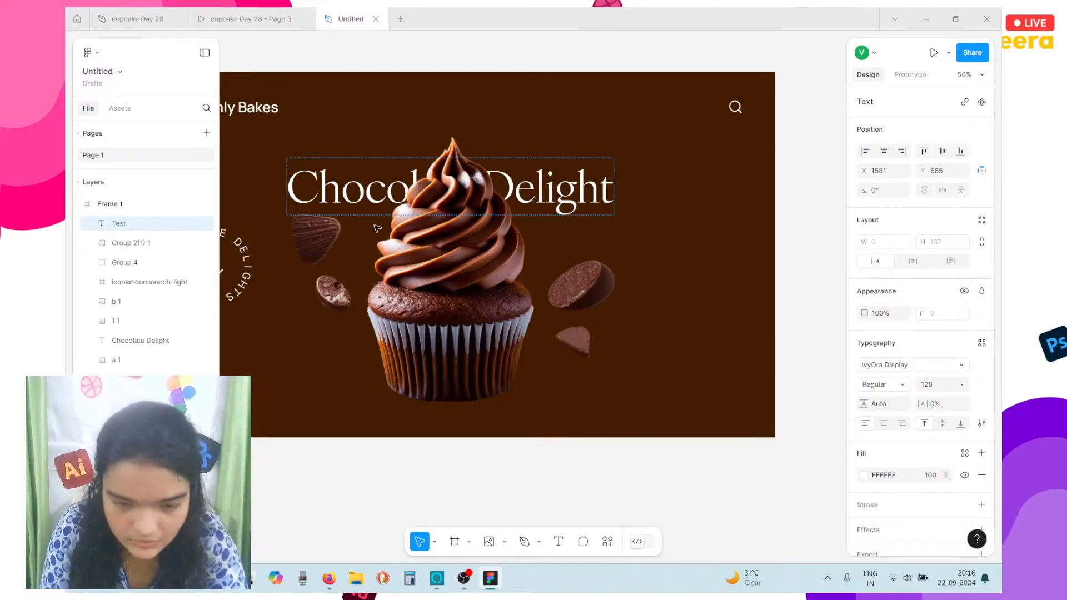
{"action": "key", "text": "ctrl+v"}
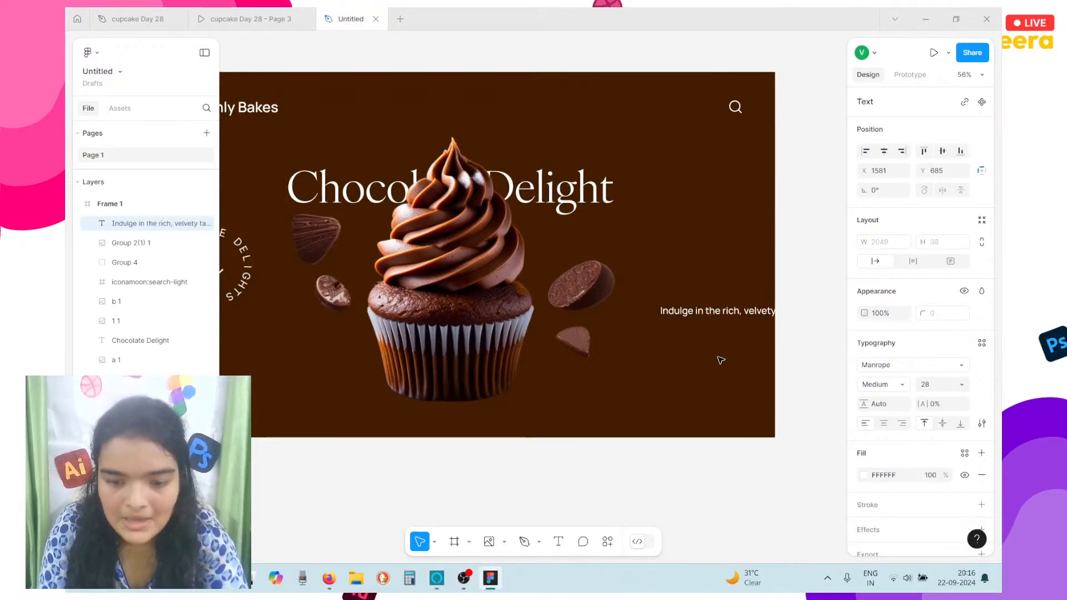
{"action": "scroll", "coordinate": [719, 357], "scroll_direction": "down", "scroll_amount": 3}
{"action": "key", "text": "ctrl+z"}
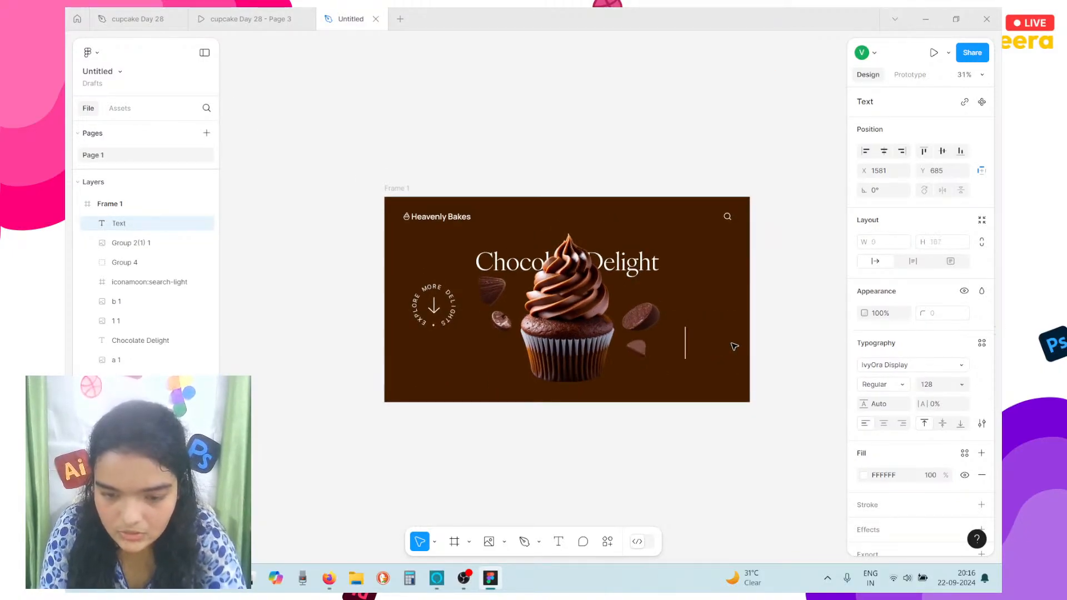
{"action": "key", "text": "Escape"}
{"action": "key", "text": "ctrl+a"}
{"action": "right_click", "coordinate": [734, 347]}
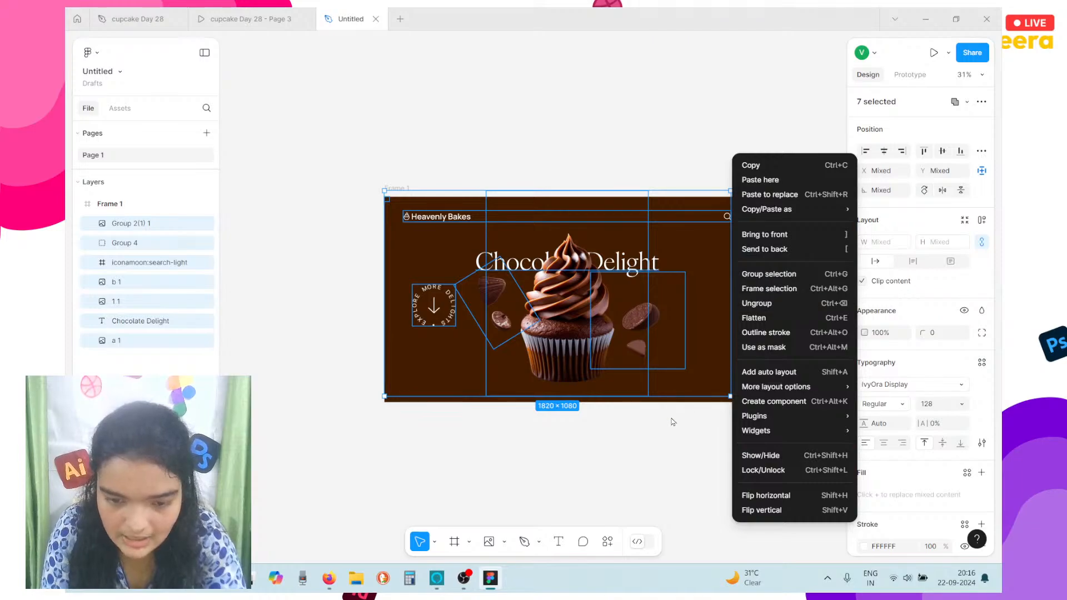
{"action": "key", "text": "Escape"}
{"action": "left_click", "coordinate": [577, 472]}
{"action": "left_click", "coordinate": [559, 542]}
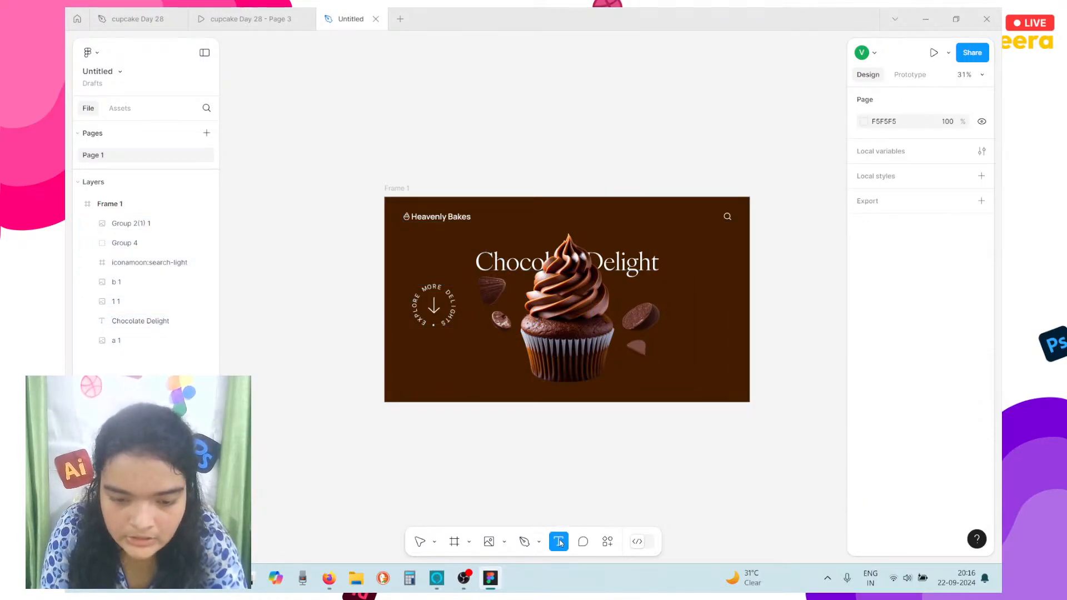
{"action": "scroll", "coordinate": [661, 343], "scroll_direction": "up", "scroll_amount": 5}
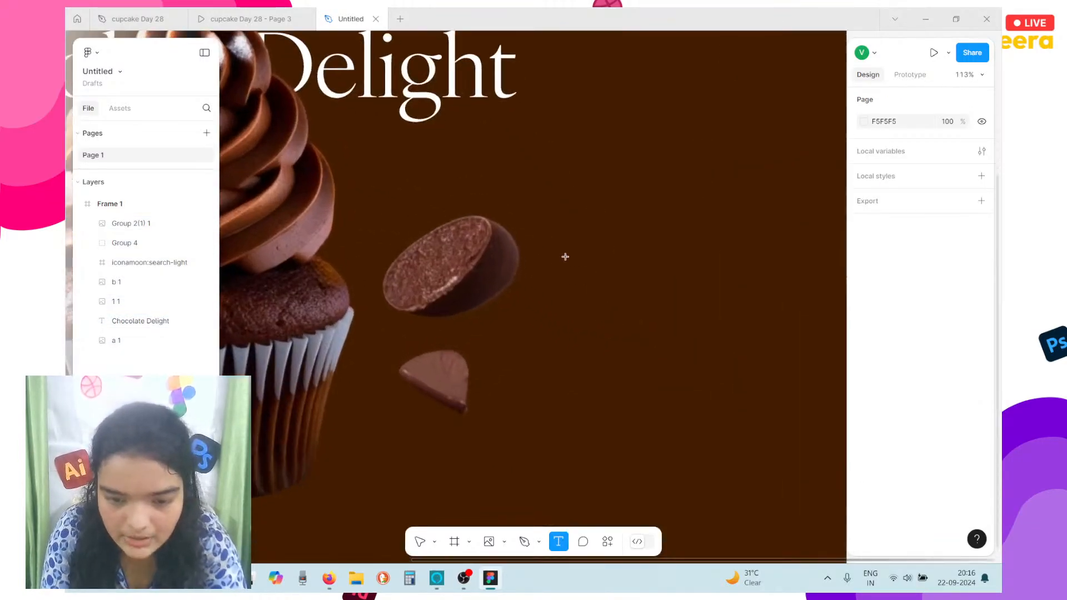
{"action": "left_click", "coordinate": [547, 242]}
{"action": "right_click", "coordinate": [560, 267]}
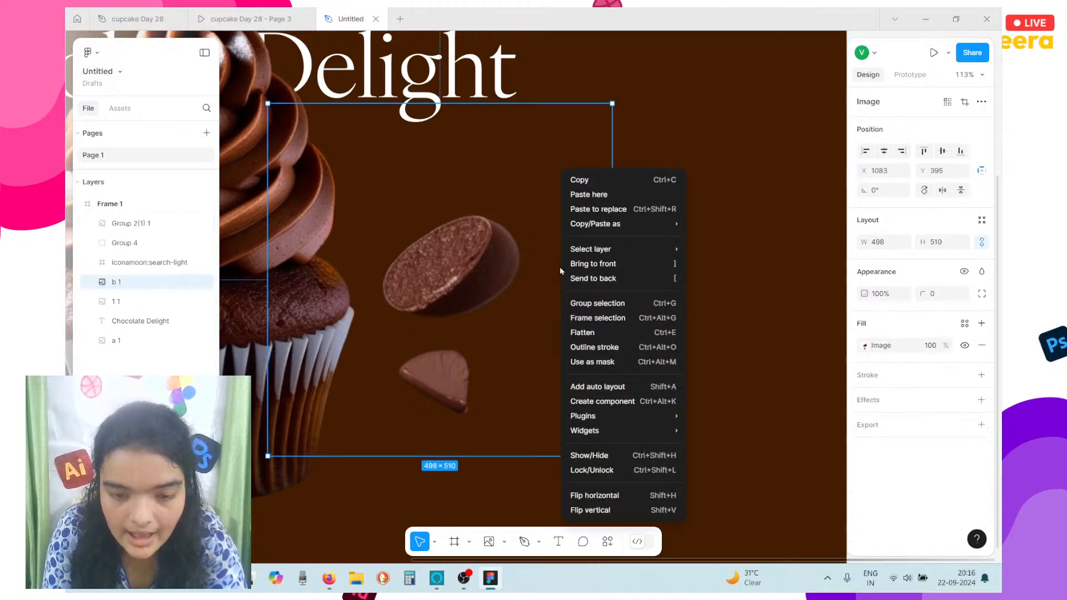
Add a text layer near the frame's lower right and paste the description into it with matching style
{"action": "left_click", "coordinate": [558, 542]}
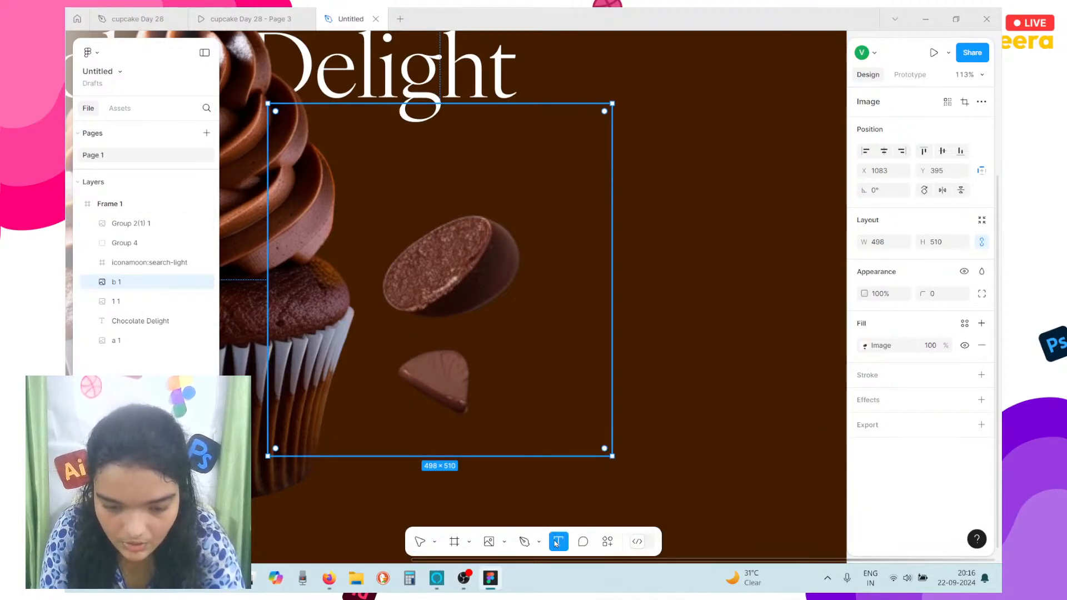
{"action": "left_click", "coordinate": [576, 493]}
{"action": "right_click", "coordinate": [576, 493]}
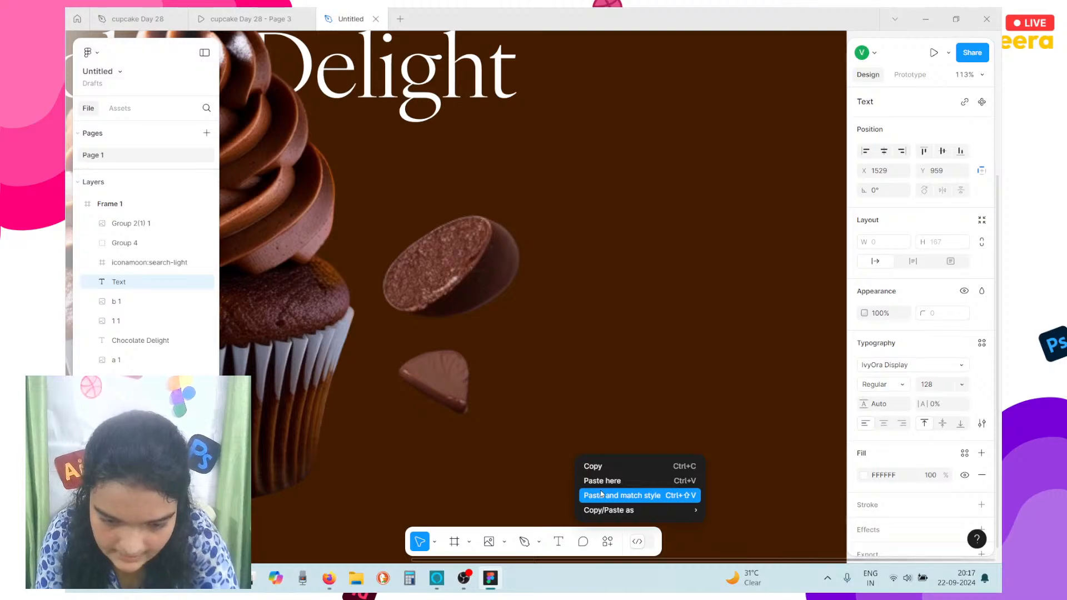
{"action": "left_click", "coordinate": [601, 495]}
{"action": "scroll", "coordinate": [602, 493], "scroll_direction": "down", "scroll_amount": 5}
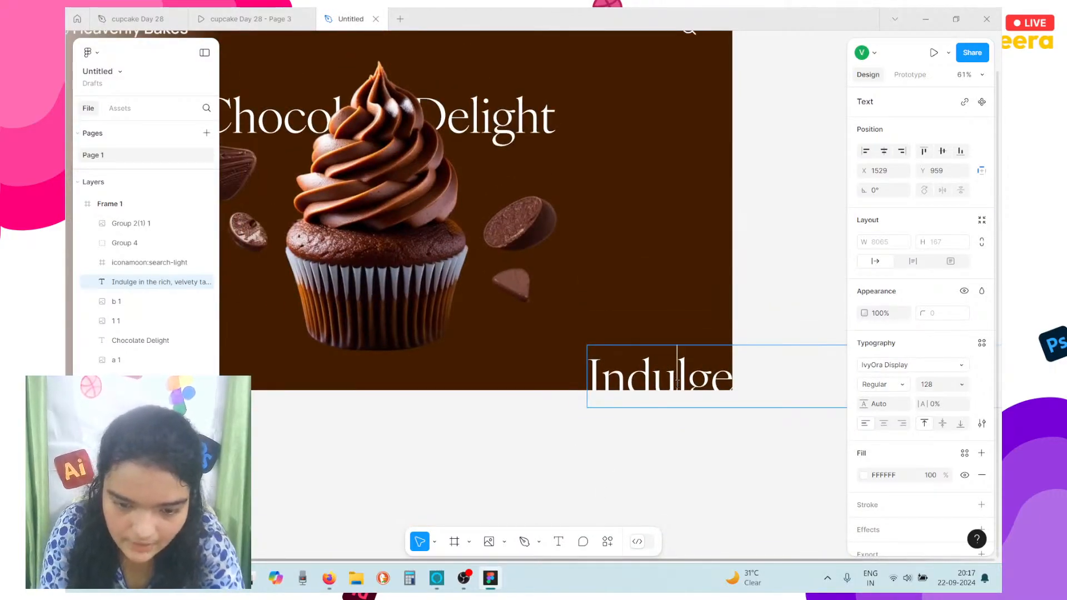
{"action": "key", "text": "Escape"}
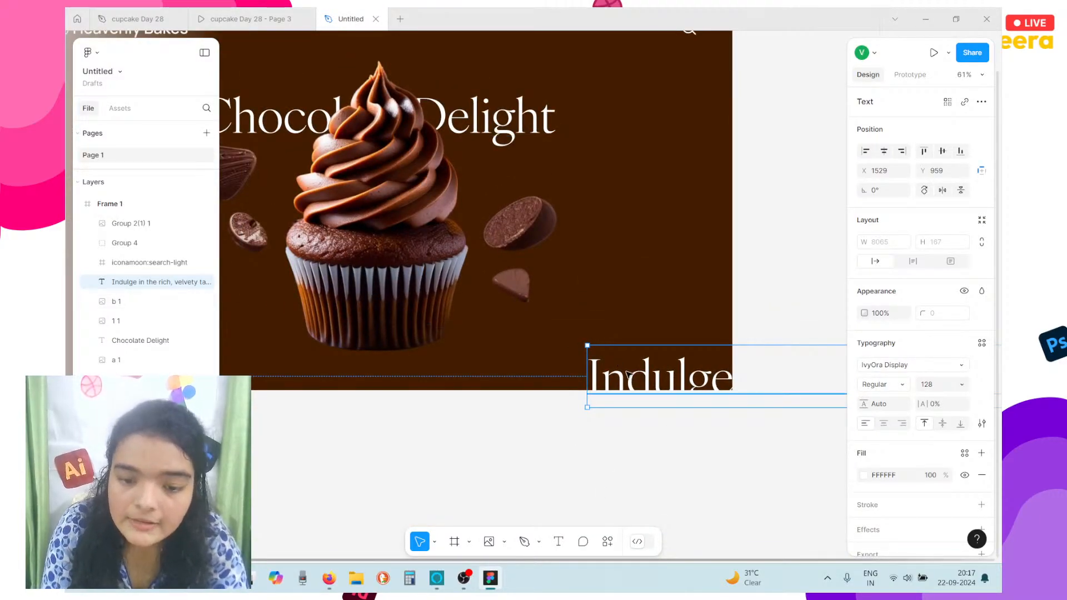
Set the description text's font to Manrope and its size to 32
{"action": "left_click_drag", "start_coordinate": [639, 378], "coordinate": [557, 316]}
{"action": "left_click", "coordinate": [880, 365]}
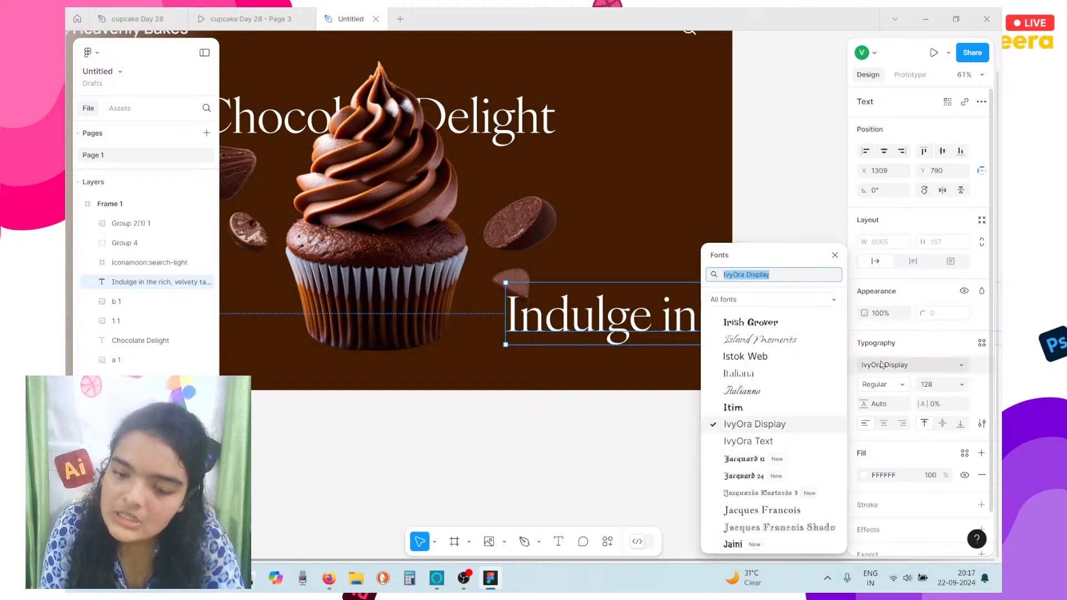
{"action": "type", "text": "manrope"}
{"action": "key", "text": "Return"}
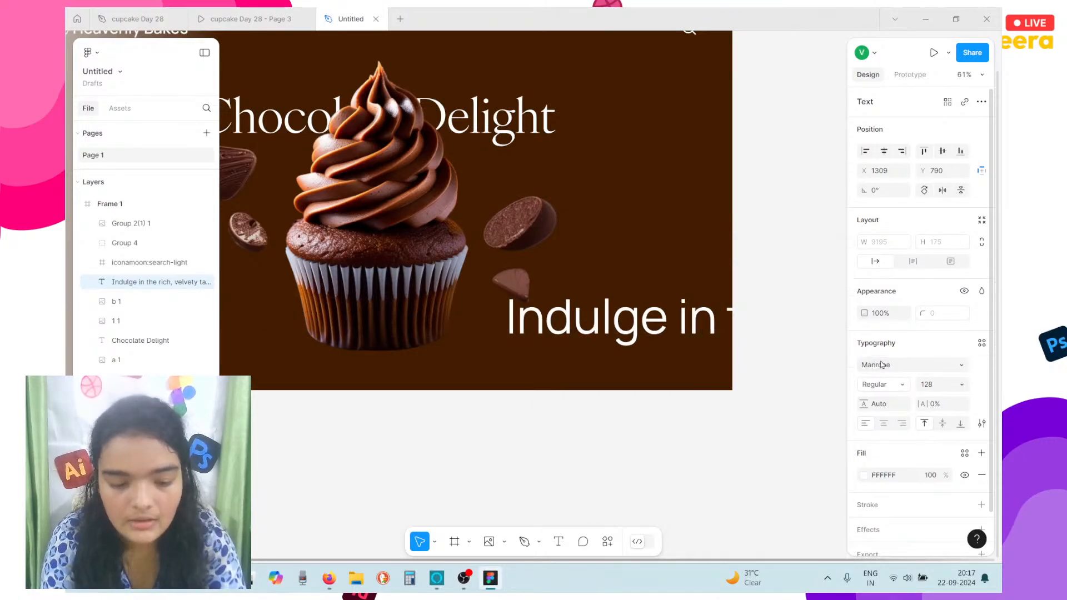
{"action": "left_click", "coordinate": [963, 386]}
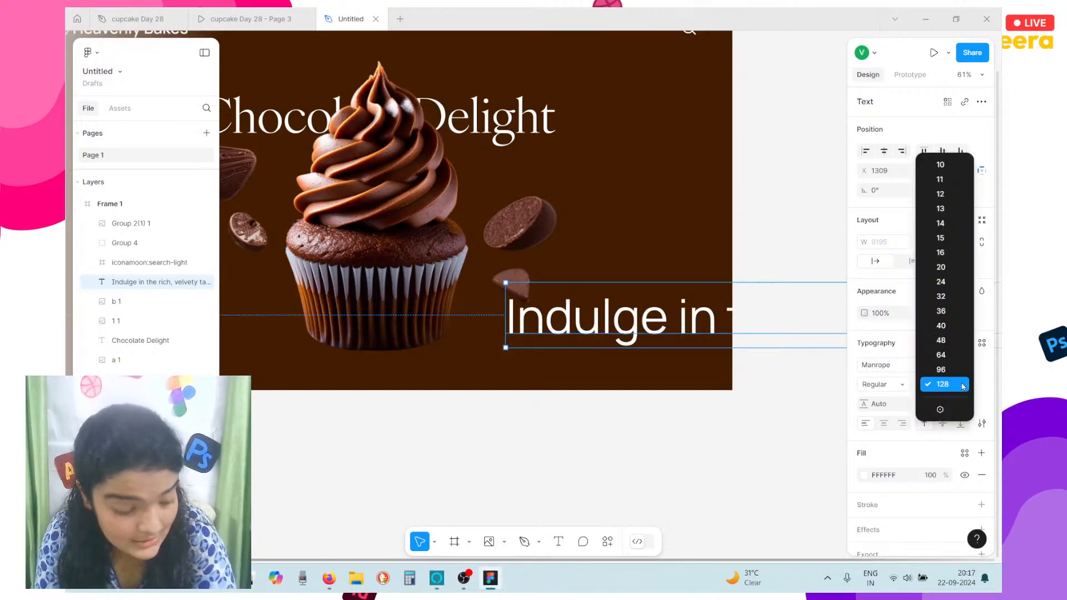
{"action": "left_click", "coordinate": [954, 300]}
Right-align the description, narrow its text box to about 557 wide and place it at about X 1414, Y 646
{"action": "left_click_drag", "start_coordinate": [639, 292], "coordinate": [407, 318]}
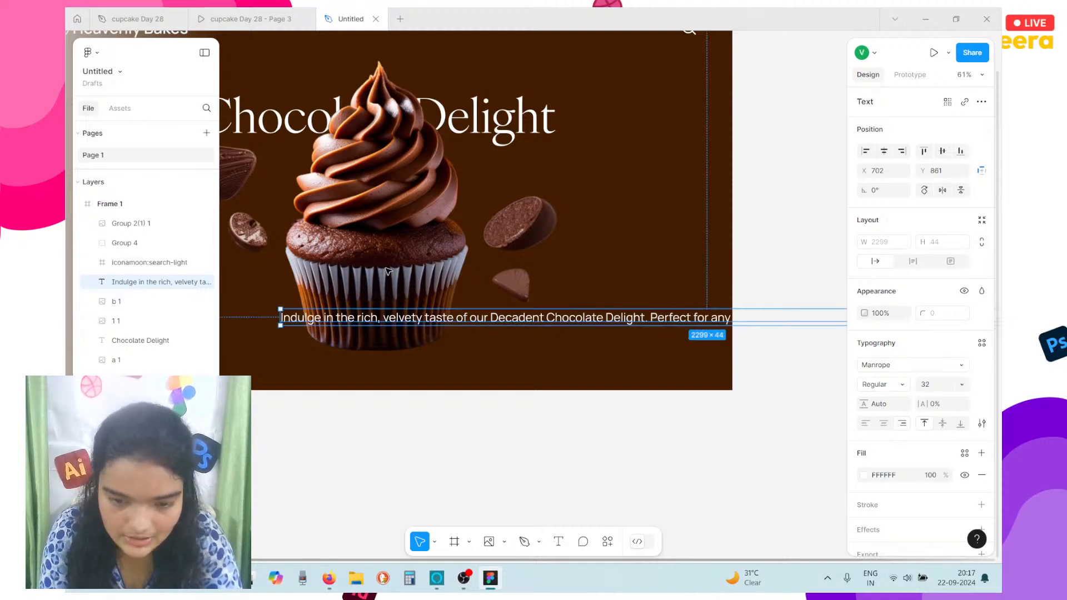
{"action": "left_click_drag", "start_coordinate": [279, 317], "coordinate": [716, 321]}
{"action": "left_click_drag", "start_coordinate": [801, 333], "coordinate": [512, 272]}
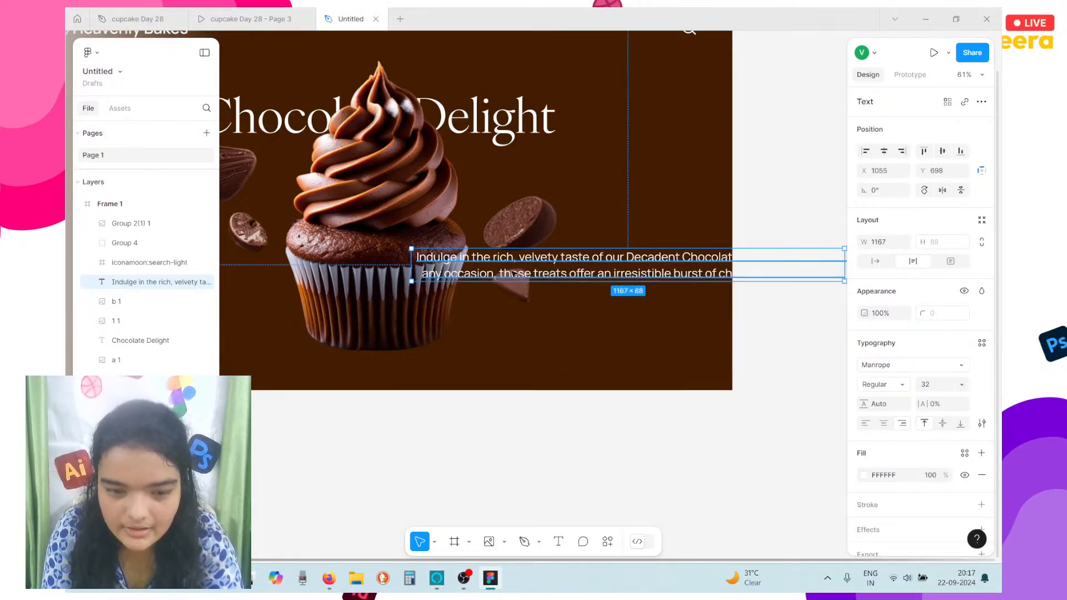
{"action": "left_click_drag", "start_coordinate": [411, 272], "coordinate": [638, 281]}
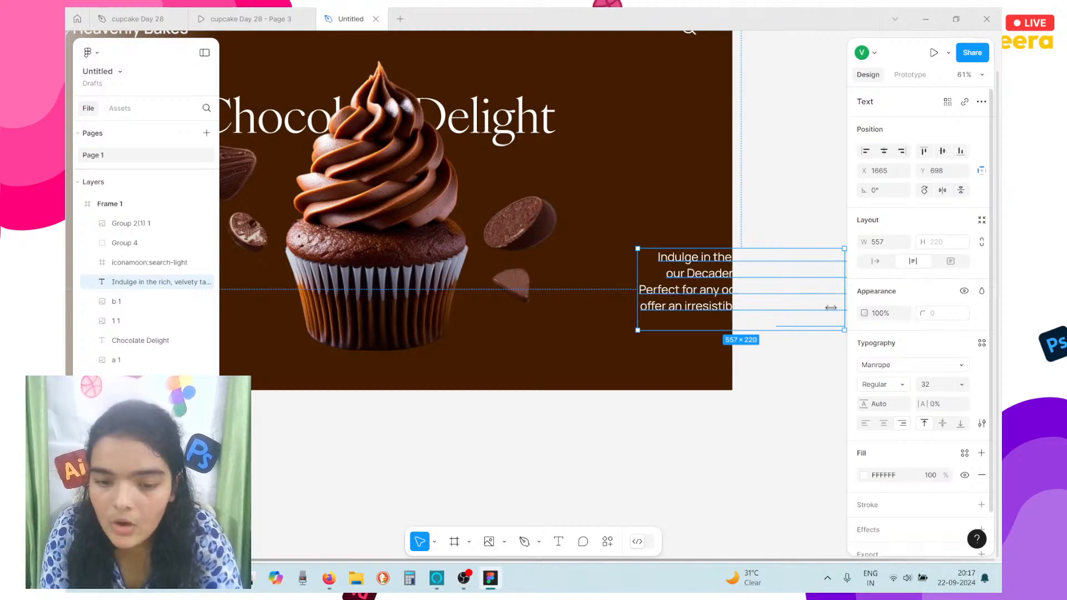
{"action": "left_click_drag", "start_coordinate": [830, 307], "coordinate": [737, 288]}
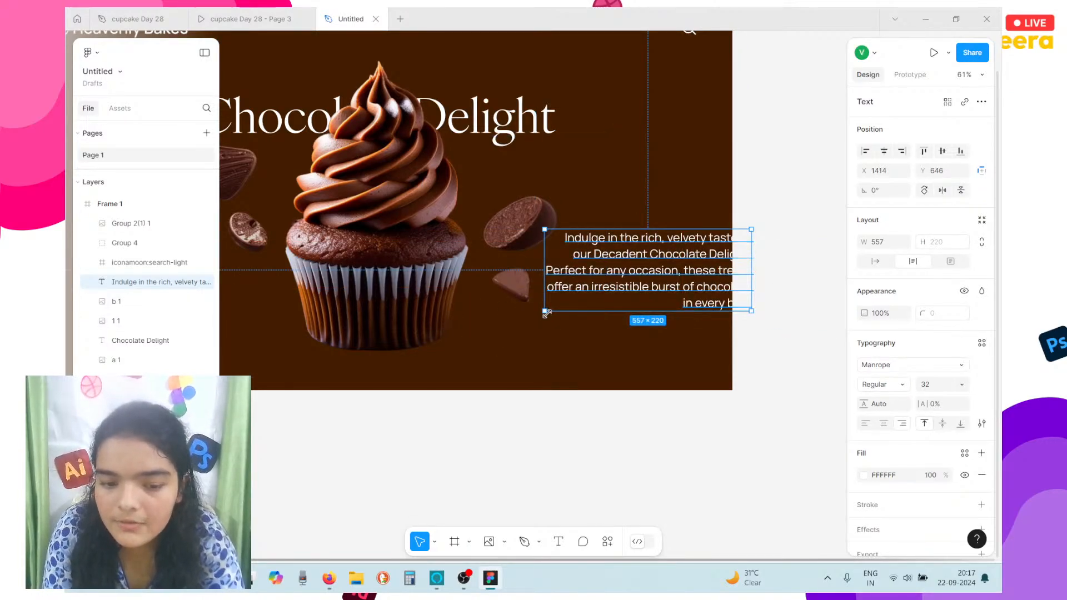
Widen the description's text box to about 910 and set it to auto height
{"action": "left_click_drag", "start_coordinate": [547, 314], "coordinate": [413, 378]}
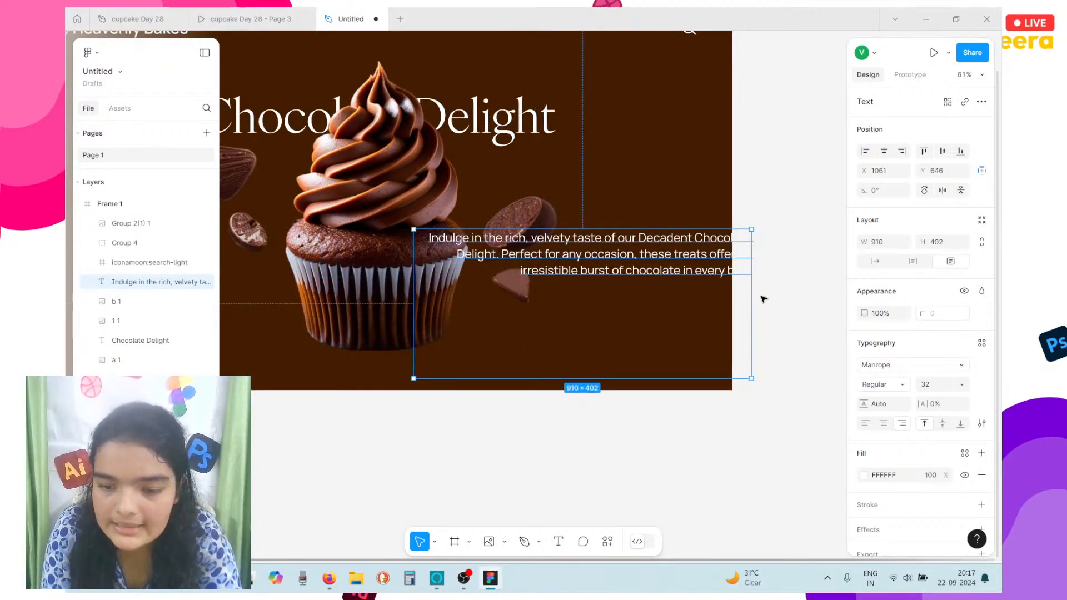
{"action": "left_click", "coordinate": [918, 264]}
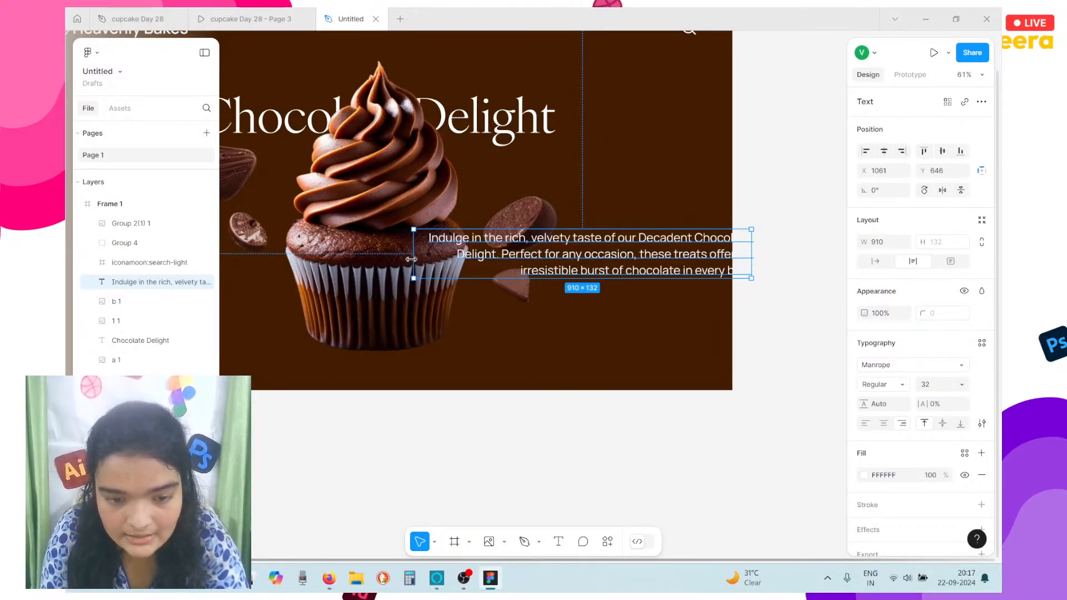
Narrow the description's text box to about 528 wide and move it up within the frame to about X 1297, Y 540
{"action": "left_click_drag", "start_coordinate": [413, 261], "coordinate": [558, 270]}
{"action": "left_click_drag", "start_coordinate": [695, 279], "coordinate": [636, 239]}
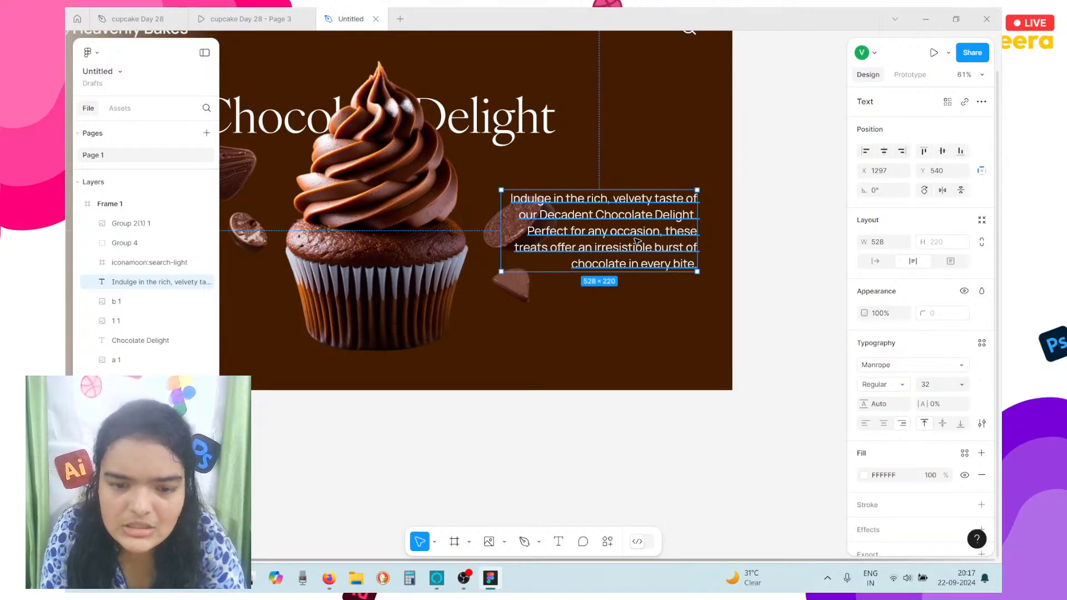
{"action": "scroll", "coordinate": [637, 241], "scroll_direction": "up", "scroll_amount": 3}
{"action": "scroll", "coordinate": [644, 252], "scroll_direction": "down", "scroll_amount": 5}
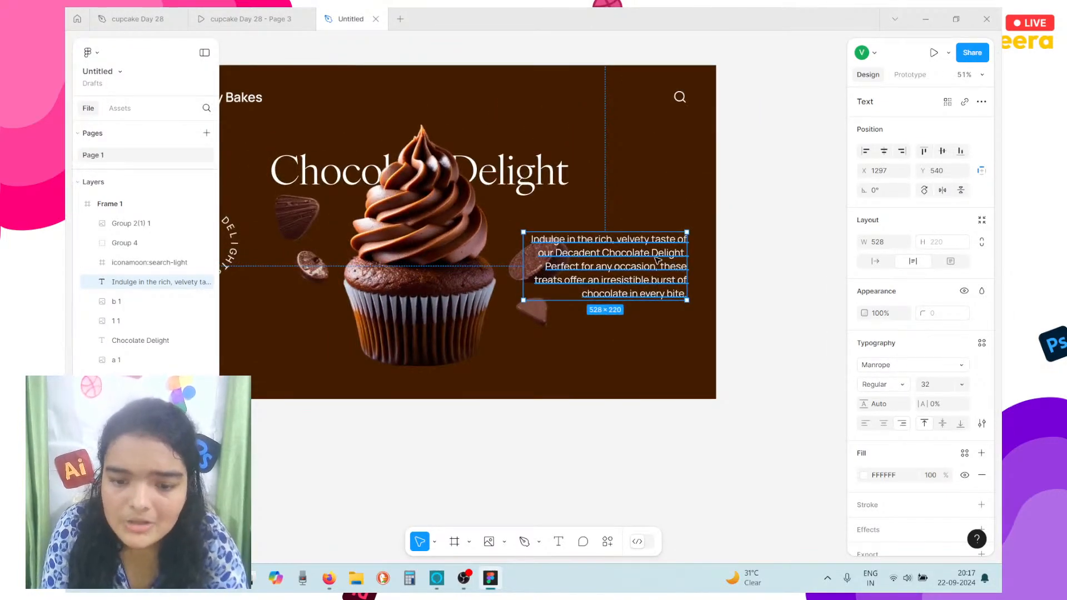
Reposition the description at about X 1292, Y 528, checking its spacing from the frame's right edge
{"action": "left_click_drag", "start_coordinate": [657, 260], "coordinate": [668, 264]}
{"action": "key", "text": "Right"}
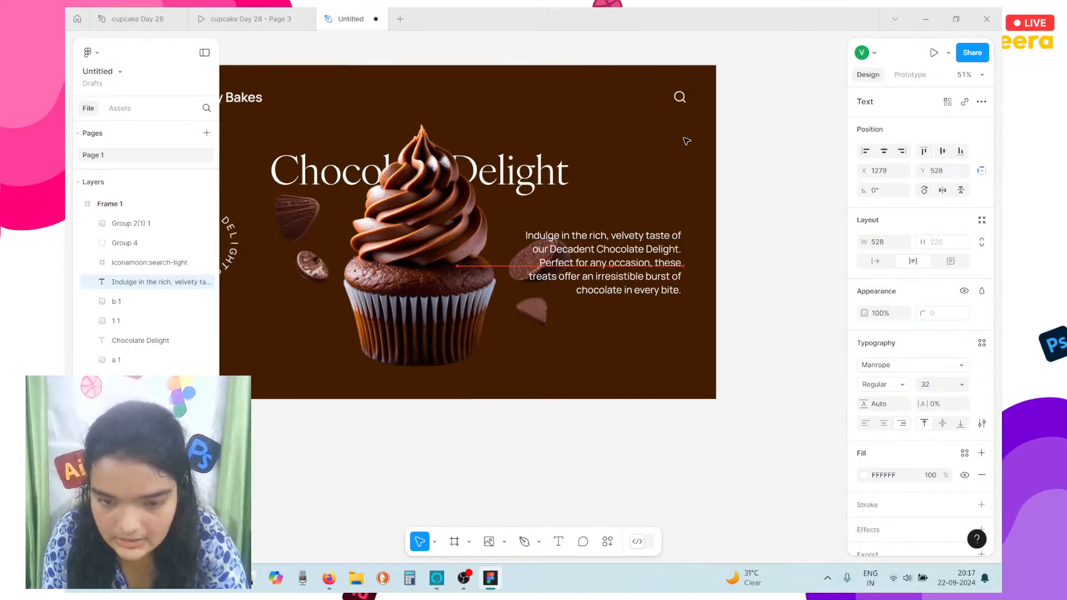
{"action": "key", "text": "alt"}
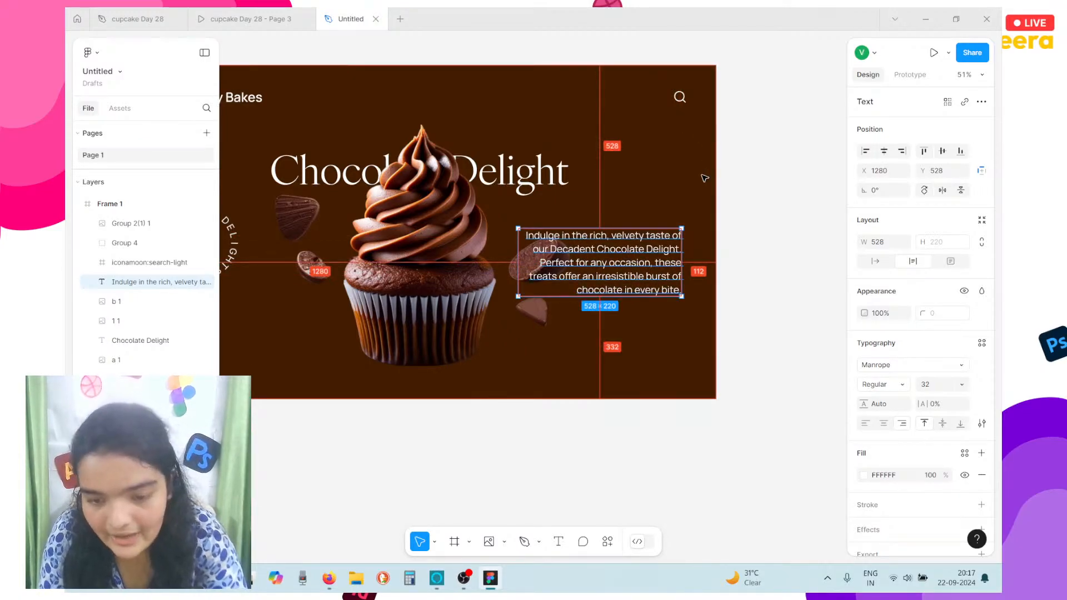
{"action": "key", "text": "Right"}
{"action": "key", "text": "Right"}
{"action": "key", "text": "Right"}
{"action": "key", "text": "Right"}
{"action": "key", "text": "Right"}
{"action": "key", "text": "Right"}
{"action": "key", "text": "Right"}
{"action": "key", "text": "Right"}
{"action": "key", "text": "Right"}
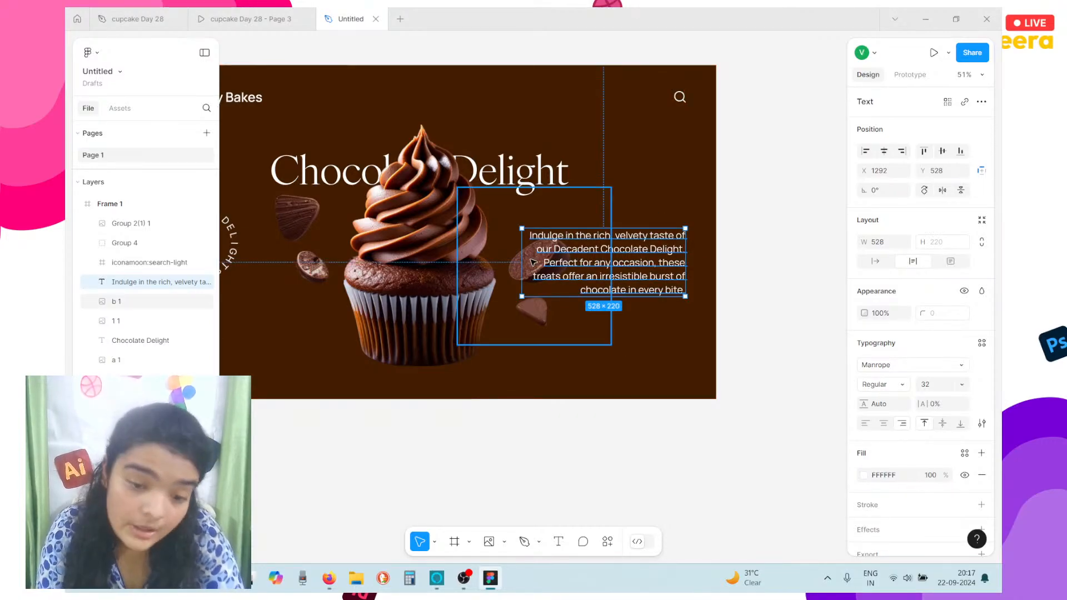
Narrow the description's text box from its left side to about 433 wide and move it up to about Y 487
{"action": "left_click_drag", "start_coordinate": [522, 256], "coordinate": [571, 255]}
{"action": "key", "text": "Up"}
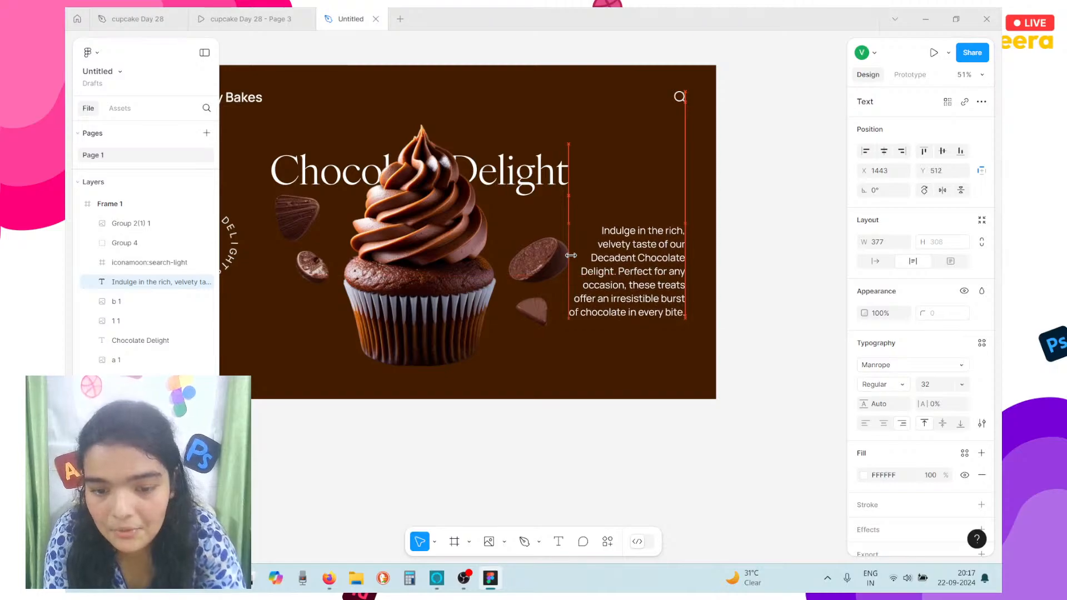
{"action": "key", "text": "Down"}
{"action": "key", "text": "Down"}
{"action": "key", "text": "Down"}
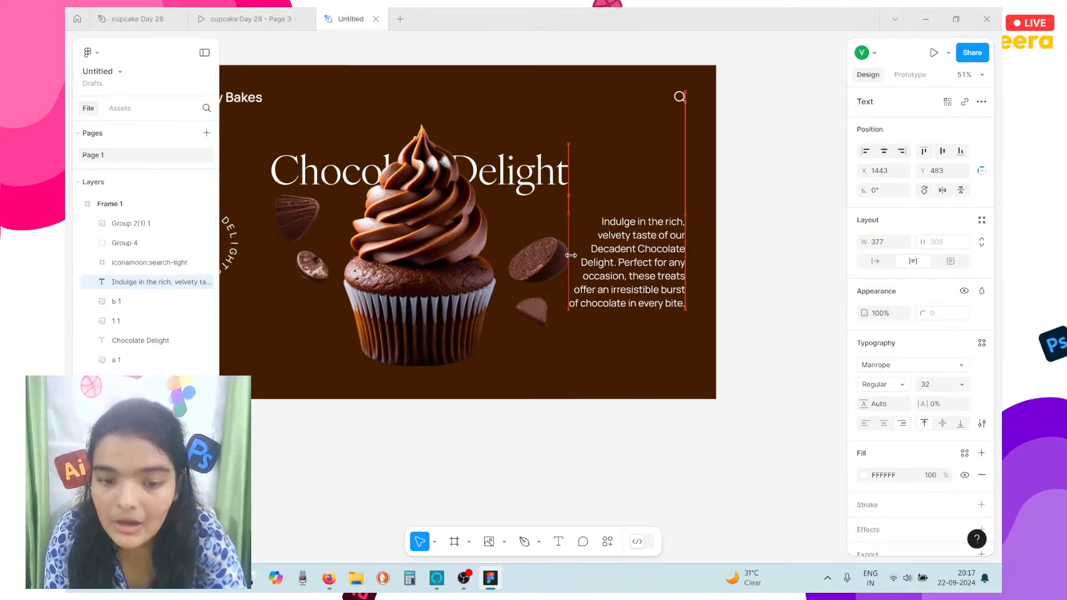
{"action": "left_click_drag", "start_coordinate": [570, 255], "coordinate": [552, 253]}
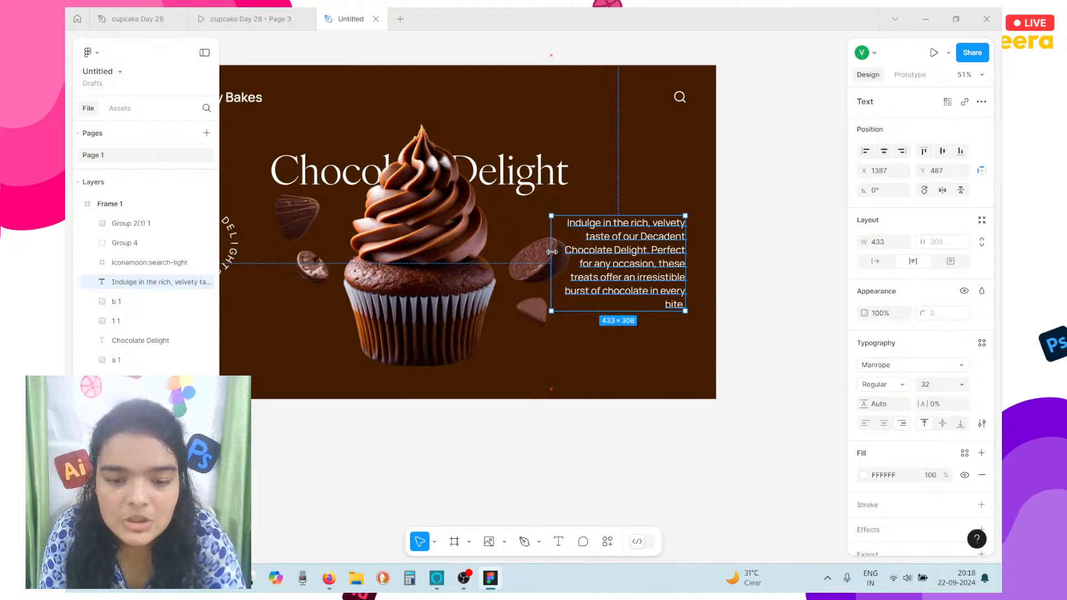
Move the chocolate image b 1 up beside the description, to about X 1106, Y 285
{"action": "double_click", "coordinate": [521, 280]}
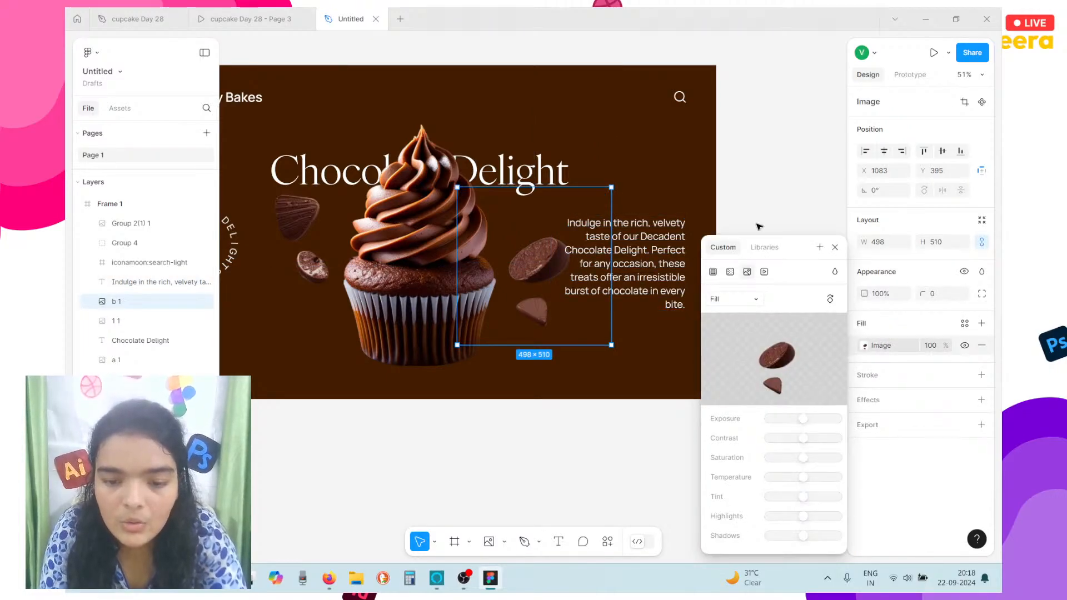
{"action": "left_click", "coordinate": [834, 248]}
{"action": "left_click_drag", "start_coordinate": [548, 254], "coordinate": [555, 222]}
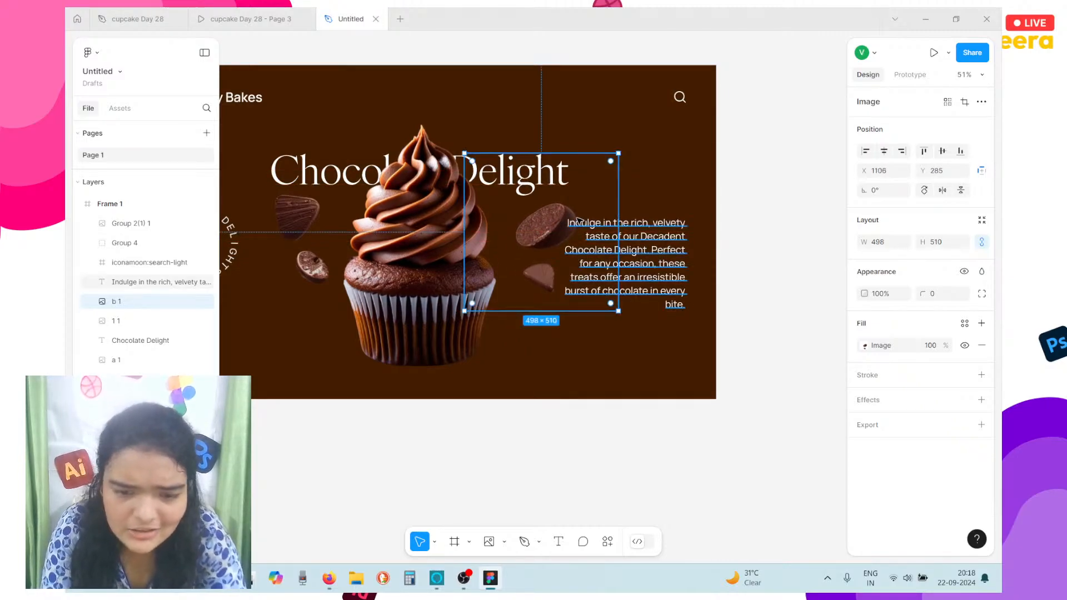
Rotate the chocolate image a 1, left of the cupcake, to about 23.29°
{"action": "scroll", "coordinate": [578, 221], "scroll_direction": "up", "scroll_amount": 5}
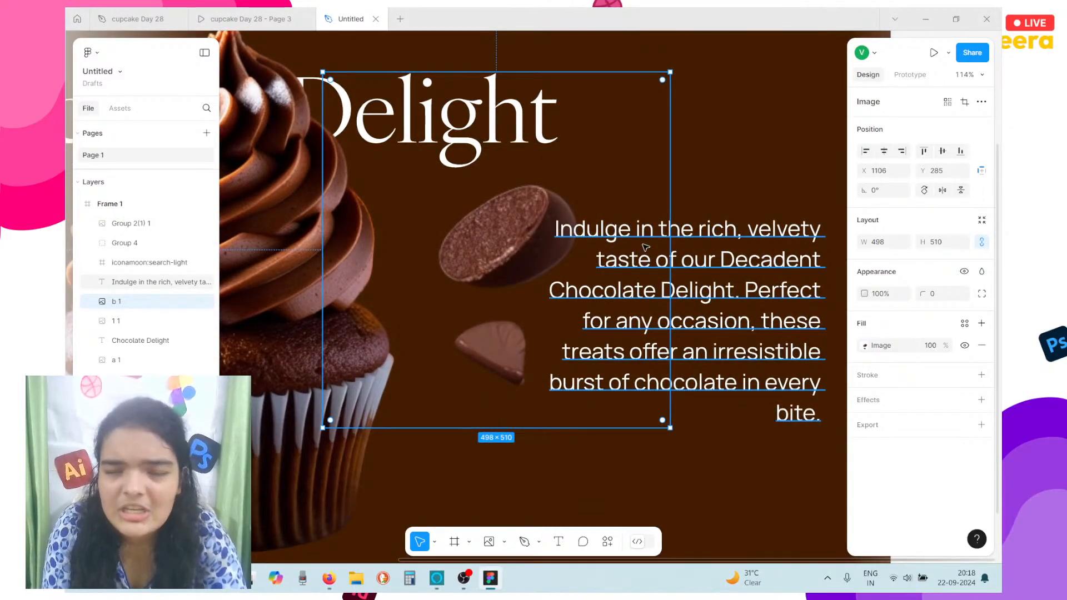
{"action": "scroll", "coordinate": [644, 247], "scroll_direction": "up", "scroll_amount": 2}
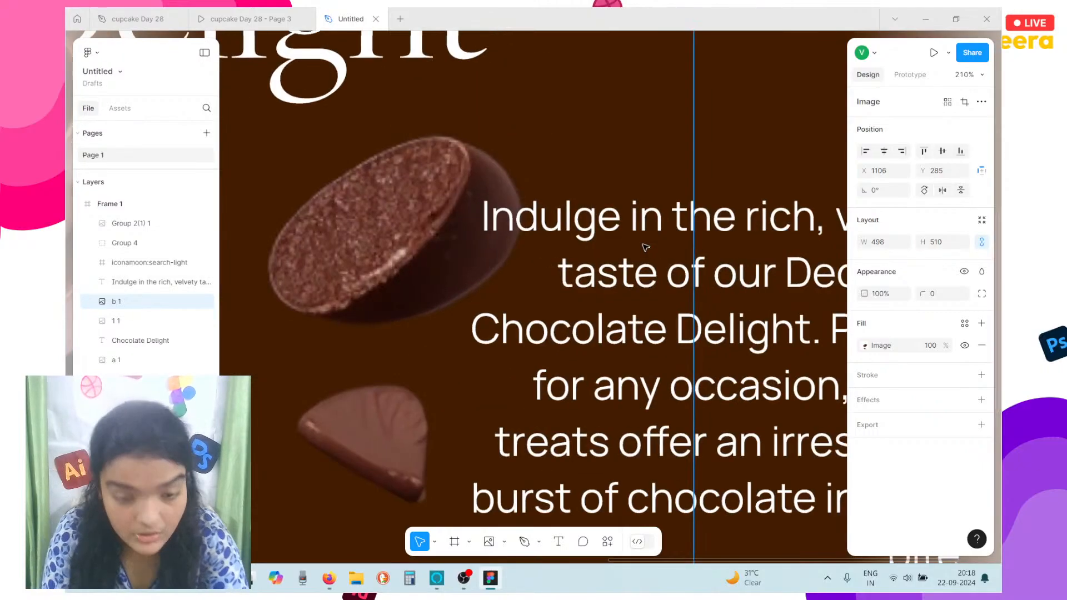
{"action": "scroll", "coordinate": [645, 247], "scroll_direction": "down", "scroll_amount": 8}
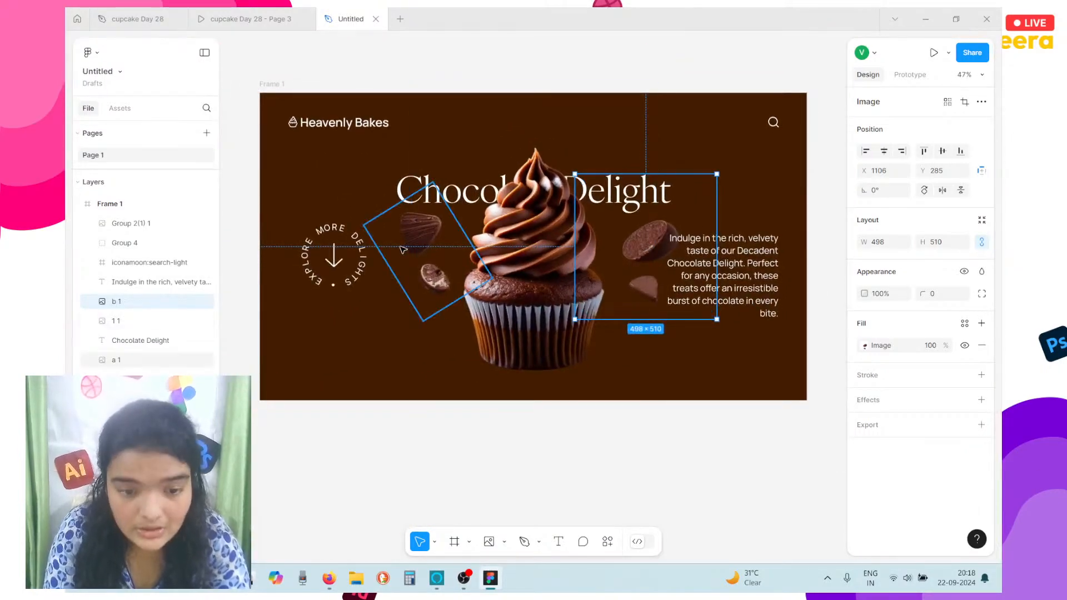
{"action": "left_click", "coordinate": [403, 249]}
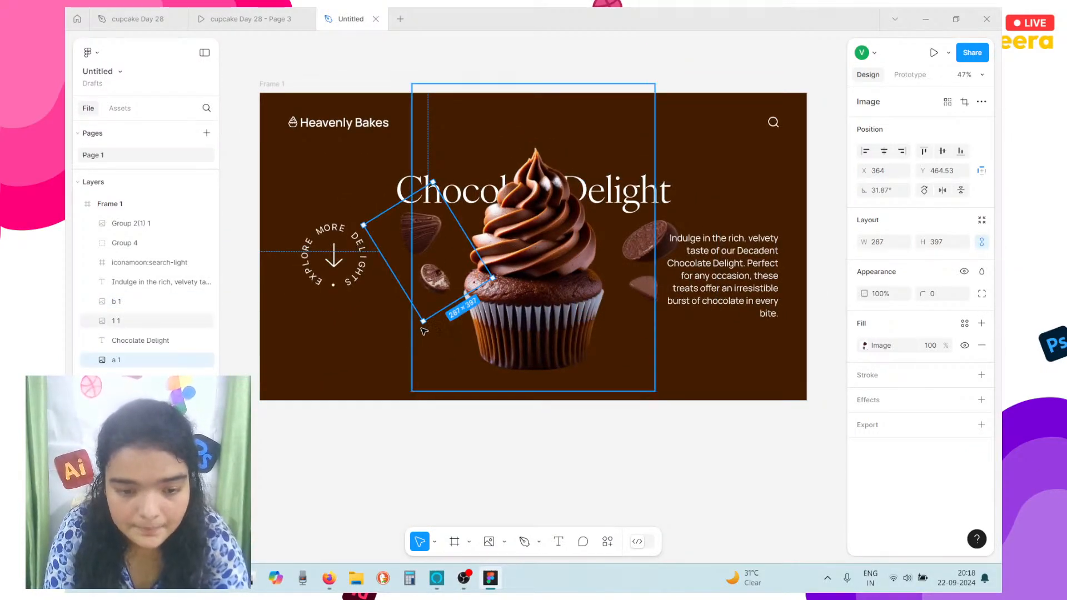
{"action": "left_click_drag", "start_coordinate": [424, 327], "coordinate": [414, 324]}
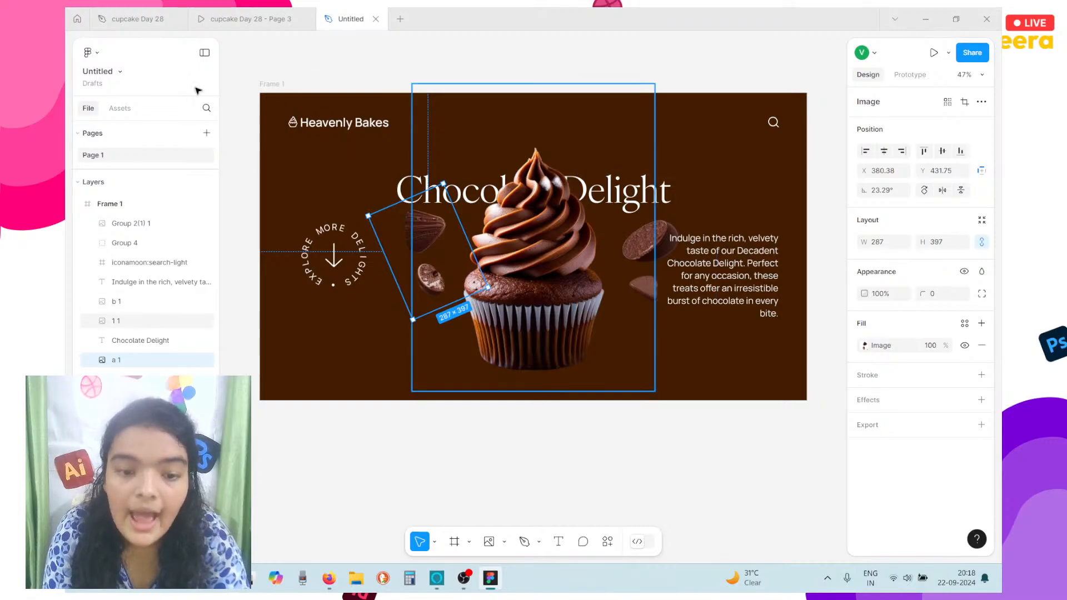
Review the reference designs in the cupcake Day 28 file and its prototype, including the background circles, and return to the Untitled file
{"action": "left_click", "coordinate": [179, 12]}
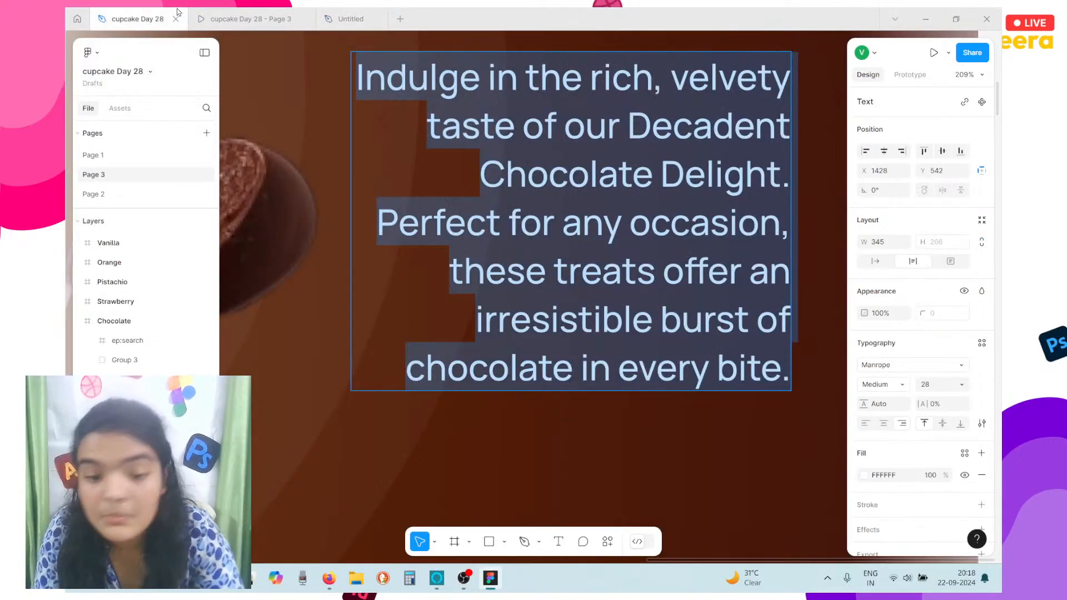
{"action": "scroll", "coordinate": [414, 161], "scroll_direction": "down", "scroll_amount": 10}
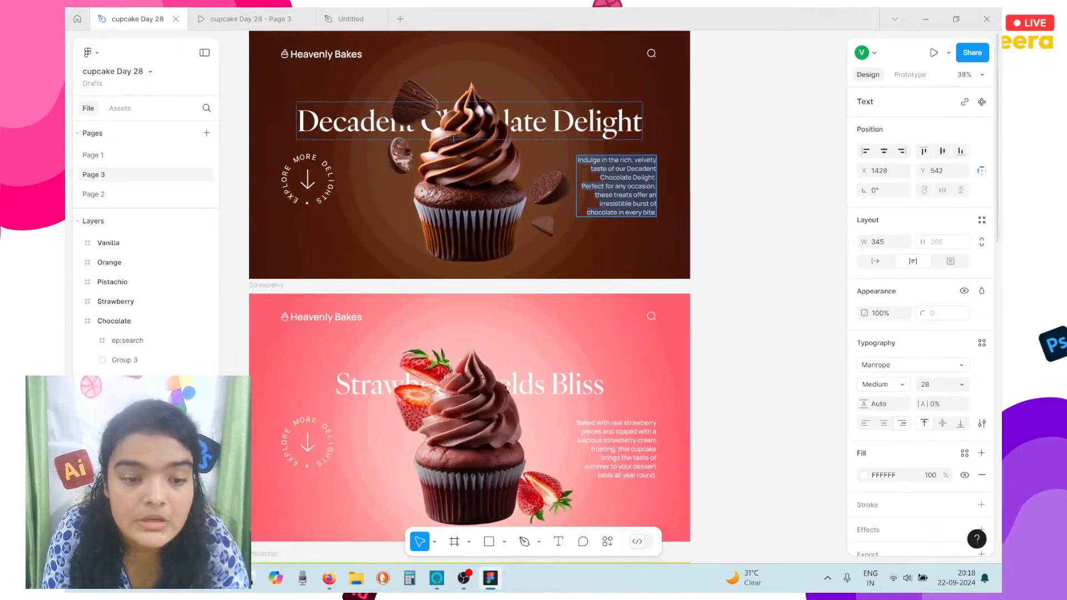
{"action": "left_click", "coordinate": [290, 15]}
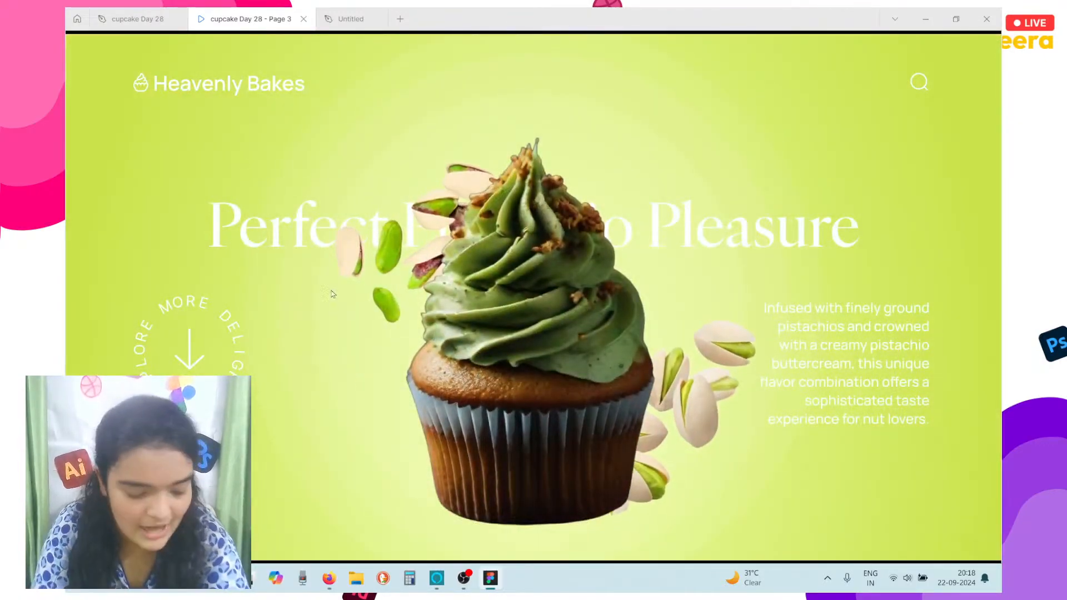
{"action": "left_click", "coordinate": [337, 12]}
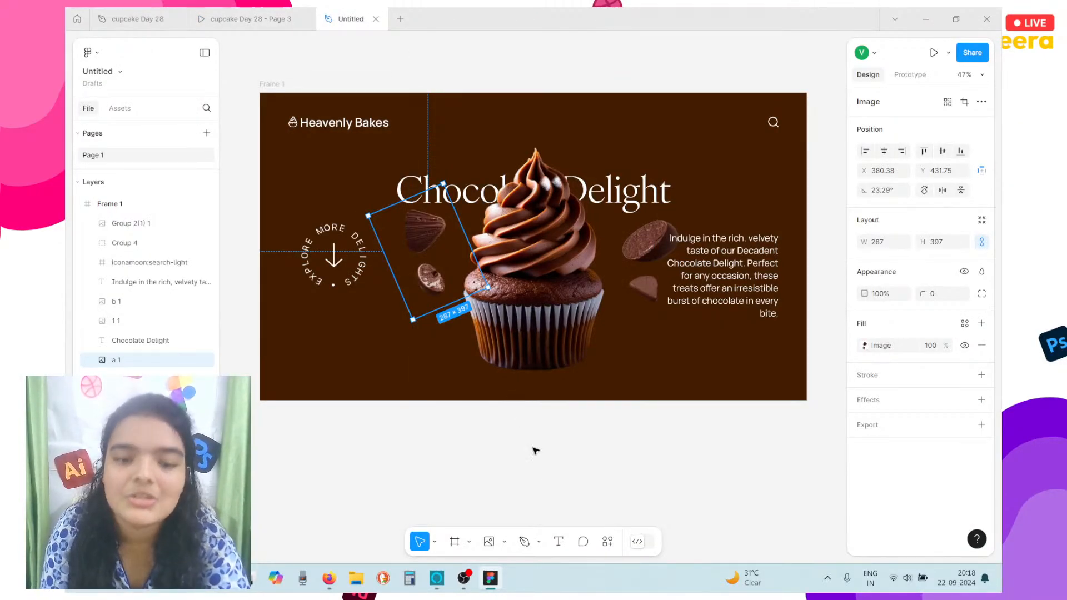
{"action": "left_click", "coordinate": [264, 14]}
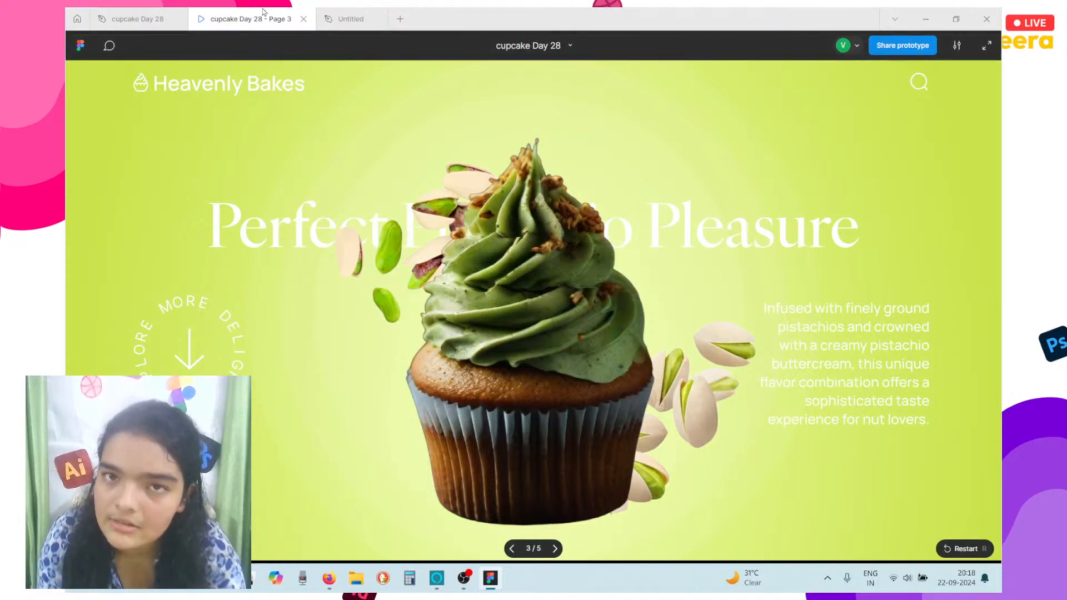
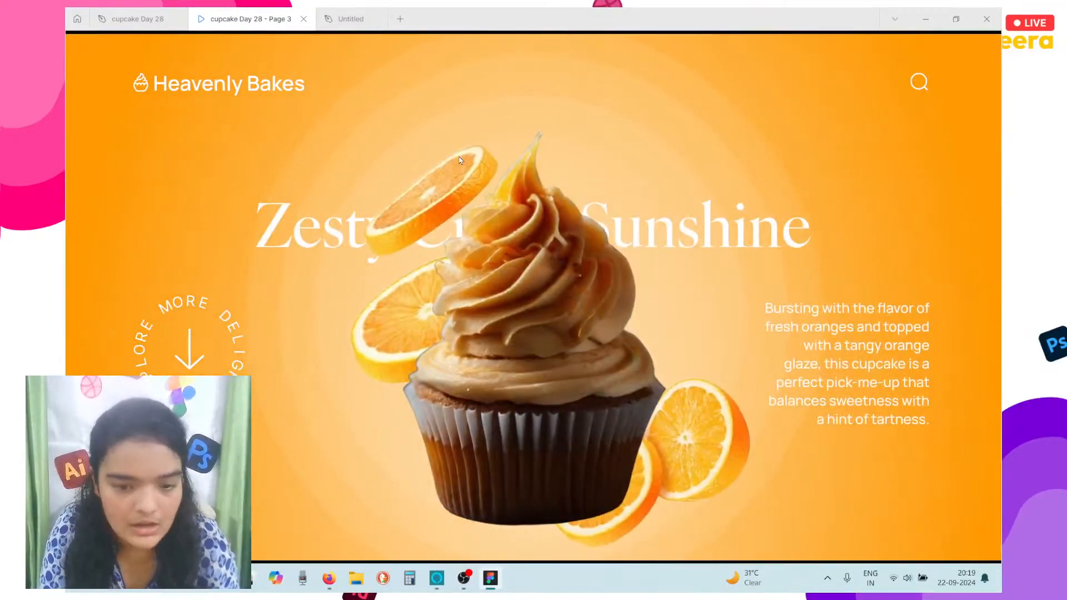
{"action": "left_click", "coordinate": [360, 19]}
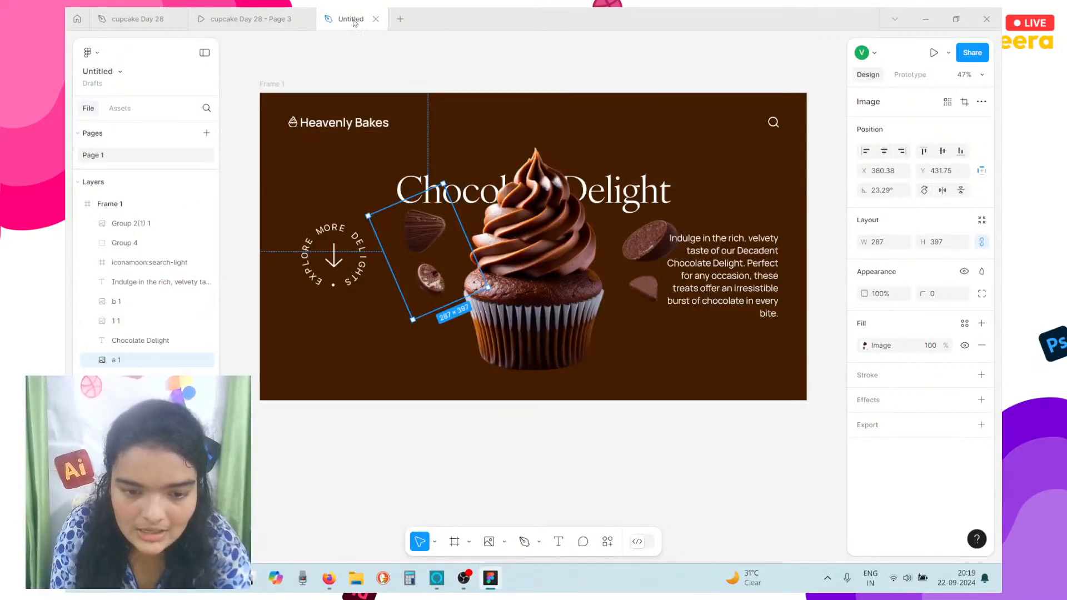
Add a default 100 × 100 ellipse on the canvas below Frame 1
{"action": "key", "text": "Escape"}
{"action": "scroll", "coordinate": [341, 128], "scroll_direction": "up", "scroll_amount": 4}
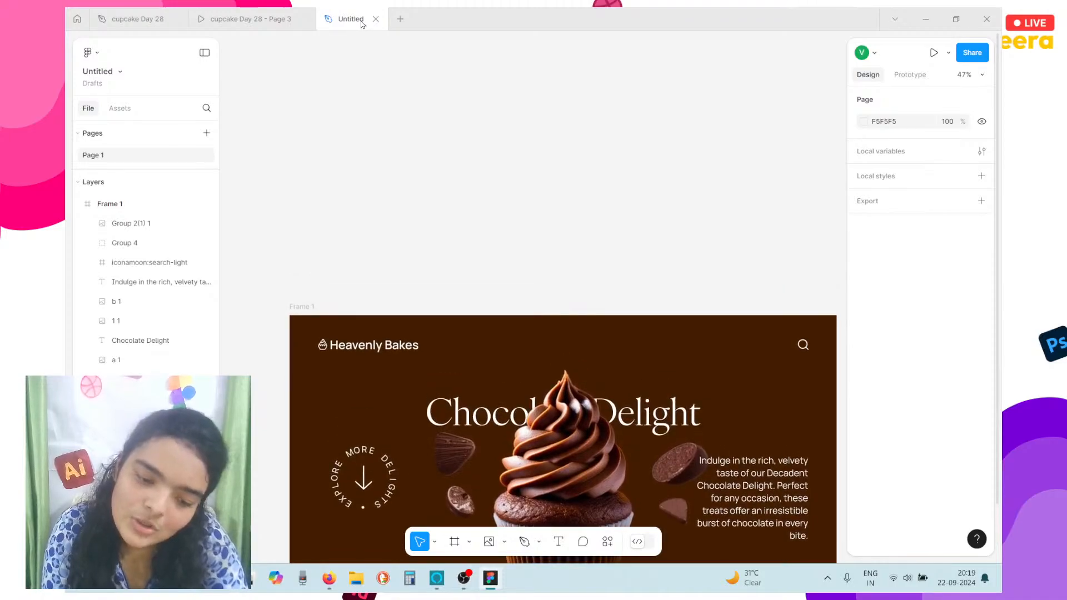
{"action": "scroll", "coordinate": [399, 138], "scroll_direction": "down", "scroll_amount": 4}
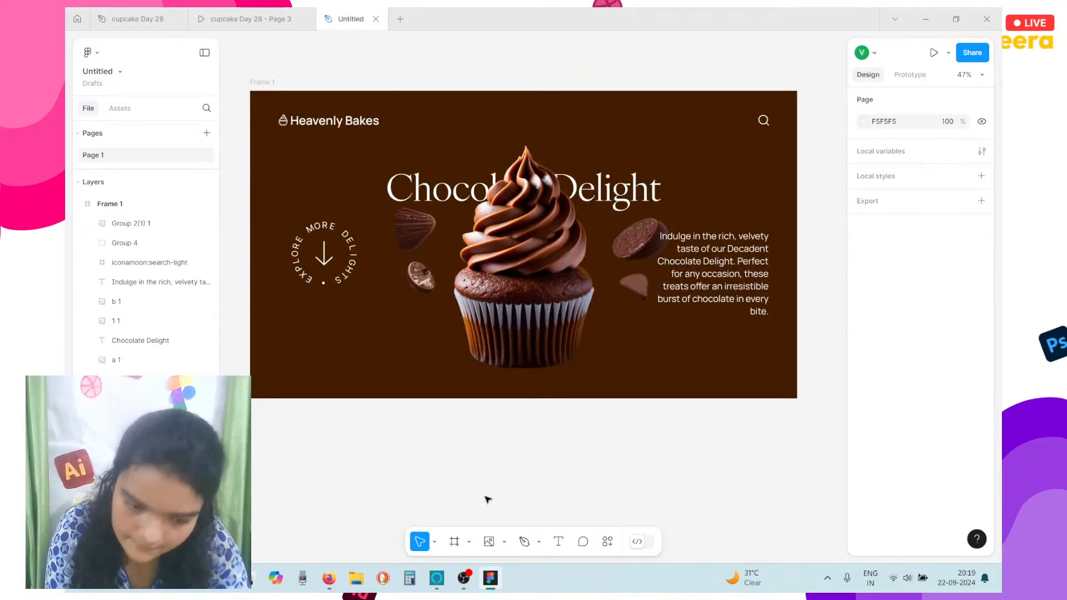
{"action": "left_click", "coordinate": [504, 541]}
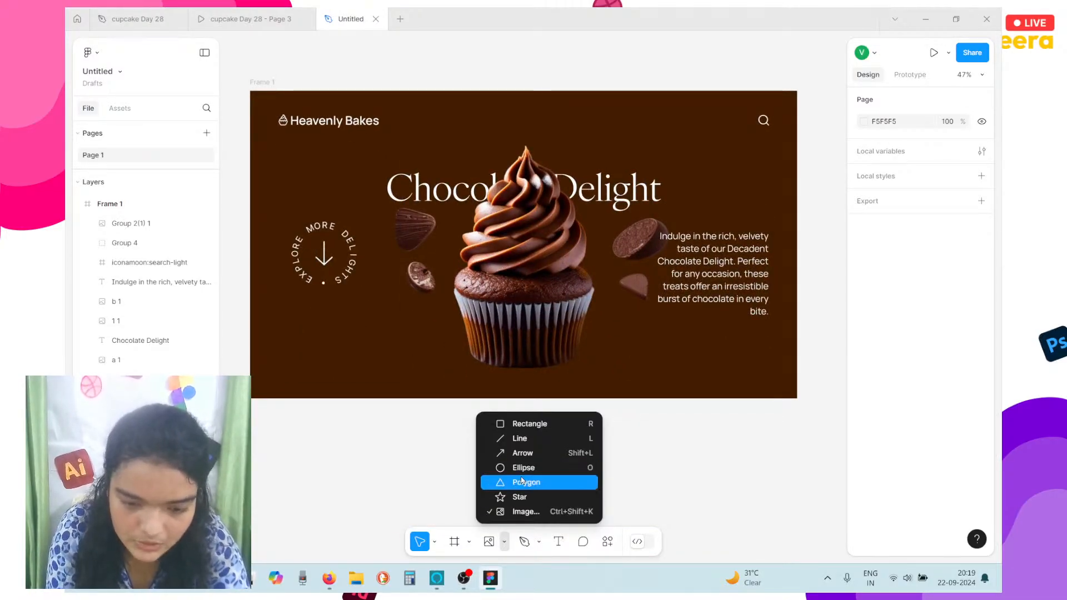
{"action": "left_click", "coordinate": [503, 483]}
{"action": "left_click", "coordinate": [506, 542]}
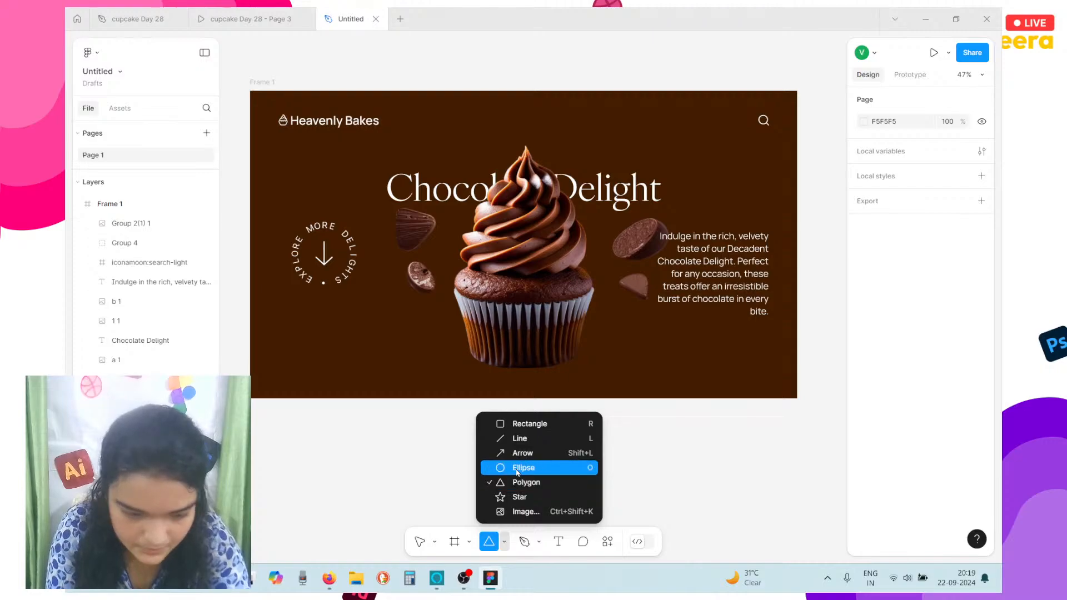
{"action": "left_click", "coordinate": [517, 467]}
{"action": "left_click", "coordinate": [382, 441]}
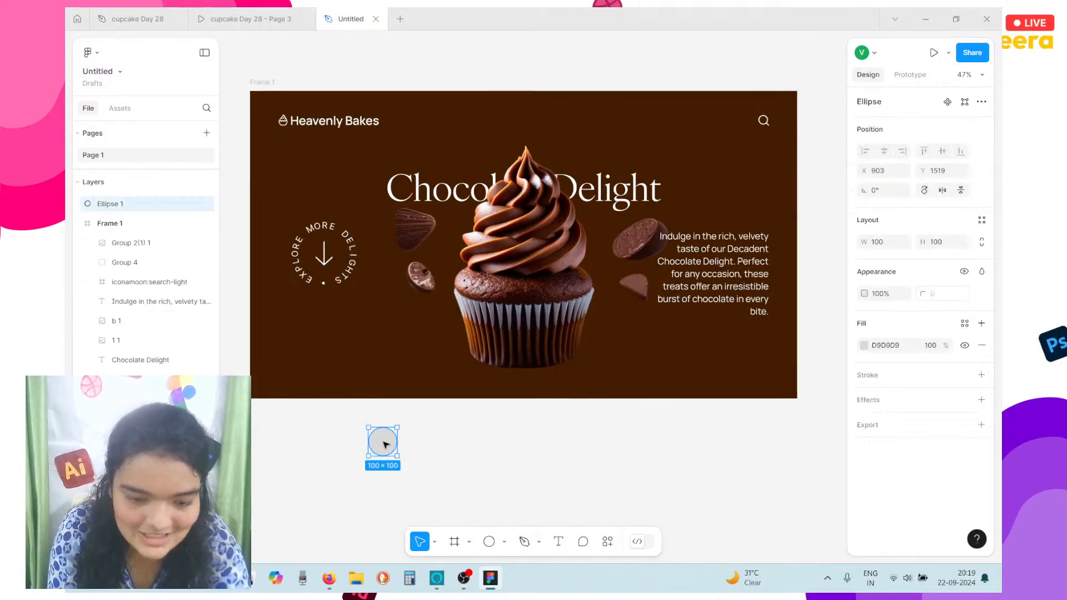
Enlarge the ellipse to about 2084 × 2084 and move it into Frame 1 at about X -81, Y -534
{"action": "scroll", "coordinate": [384, 443], "scroll_direction": "left", "scroll_amount": 3}
{"action": "scroll", "coordinate": [418, 445], "scroll_direction": "right", "scroll_amount": 1}
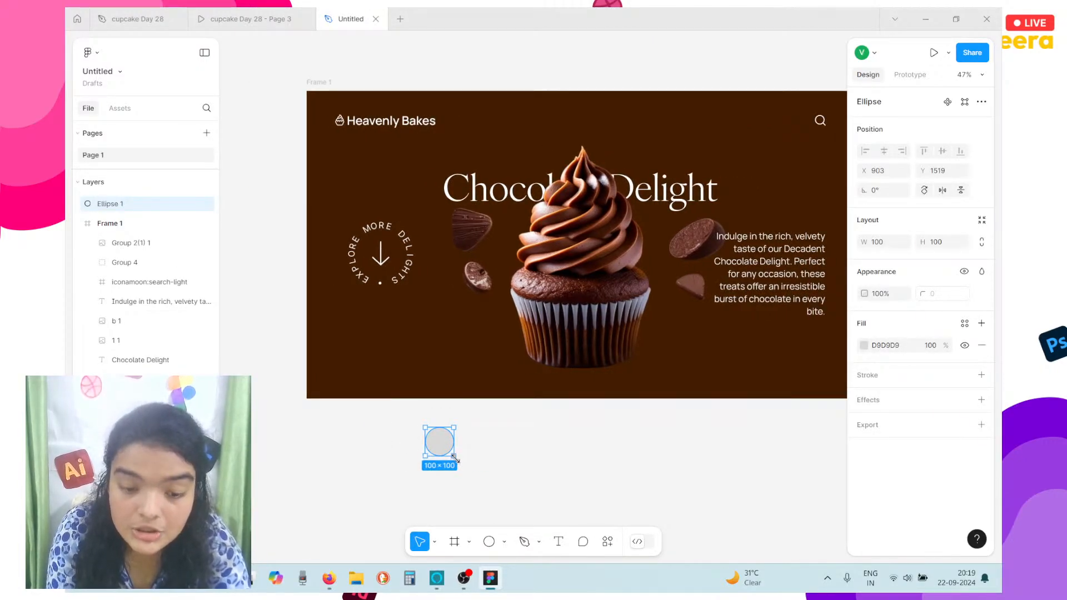
{"action": "left_click_drag", "start_coordinate": [455, 457], "coordinate": [552, 366]}
{"action": "scroll", "coordinate": [552, 367], "scroll_direction": "down", "scroll_amount": 5}
{"action": "right_click", "coordinate": [553, 366]}
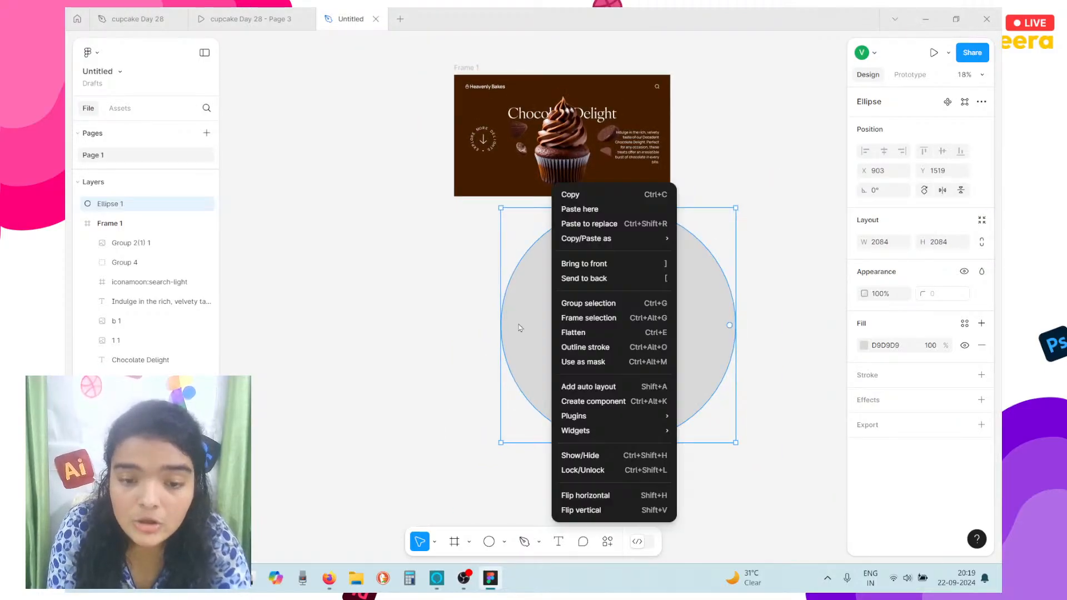
{"action": "left_click", "coordinate": [481, 233]}
{"action": "left_click_drag", "start_coordinate": [536, 290], "coordinate": [529, 133]}
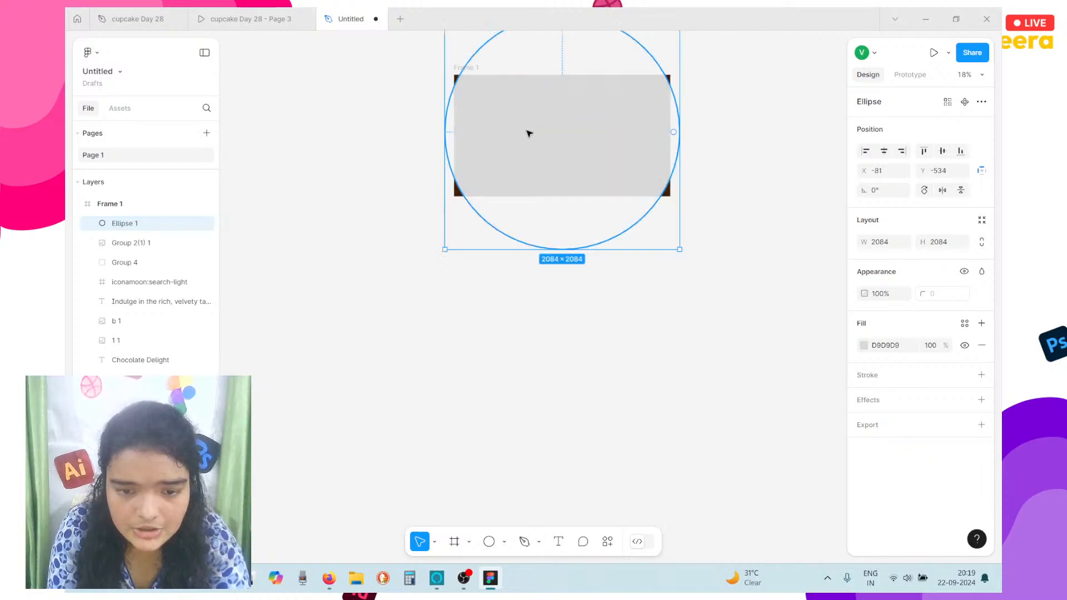
Enlarge the ellipse to about 2571 by 2572 so that it covers the whole of Frame 1
{"action": "scroll", "coordinate": [529, 133], "scroll_direction": "up", "scroll_amount": 1}
{"action": "left_click_drag", "start_coordinate": [445, 146], "coordinate": [393, 151]}
{"action": "left_click_drag", "start_coordinate": [481, 176], "coordinate": [484, 174]}
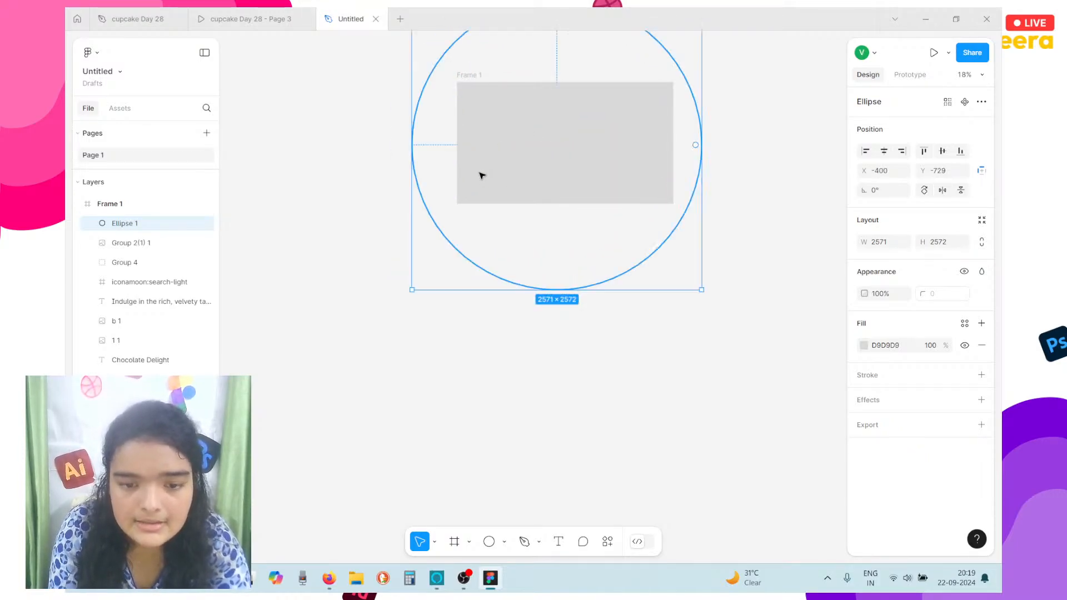
Set the large ellipse's fill to 431D00 and remove the fill from Frame 1
{"action": "left_click", "coordinate": [863, 348]}
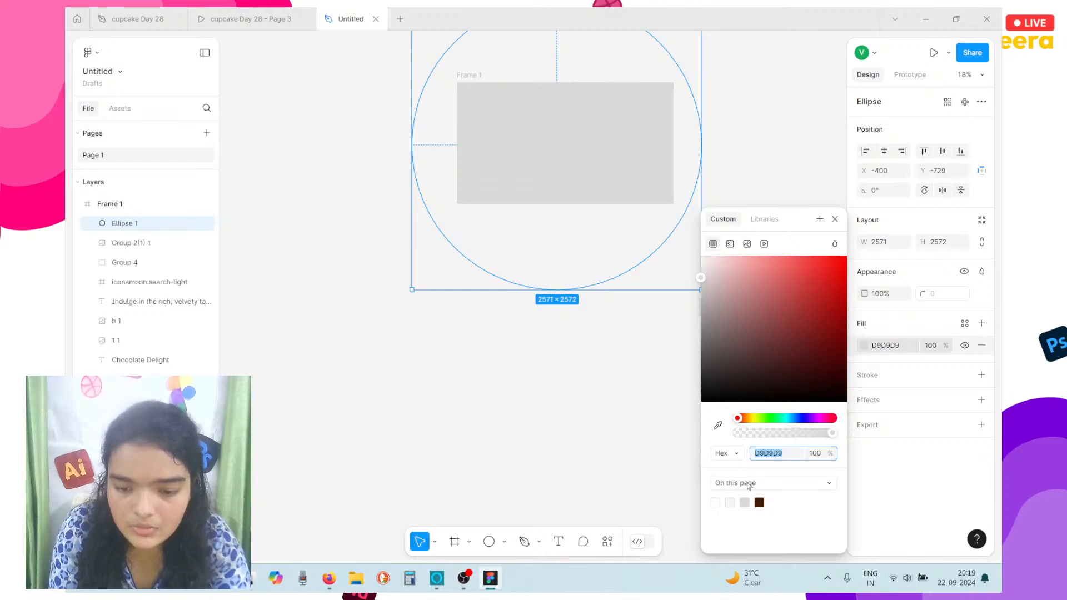
{"action": "type", "text": "431D00"}
{"action": "key", "text": "Return"}
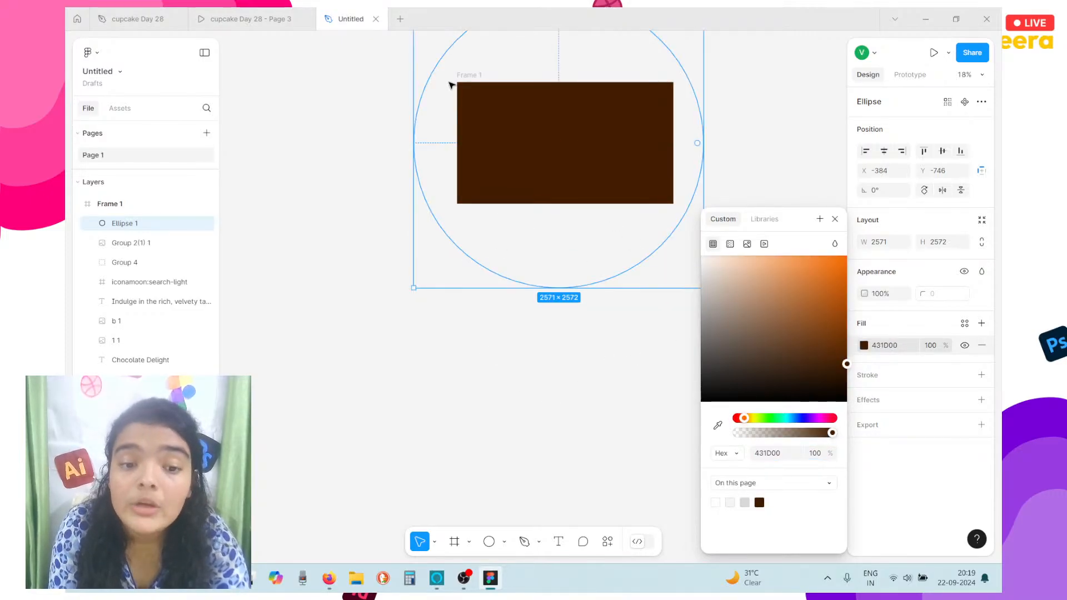
{"action": "left_click", "coordinate": [468, 76]}
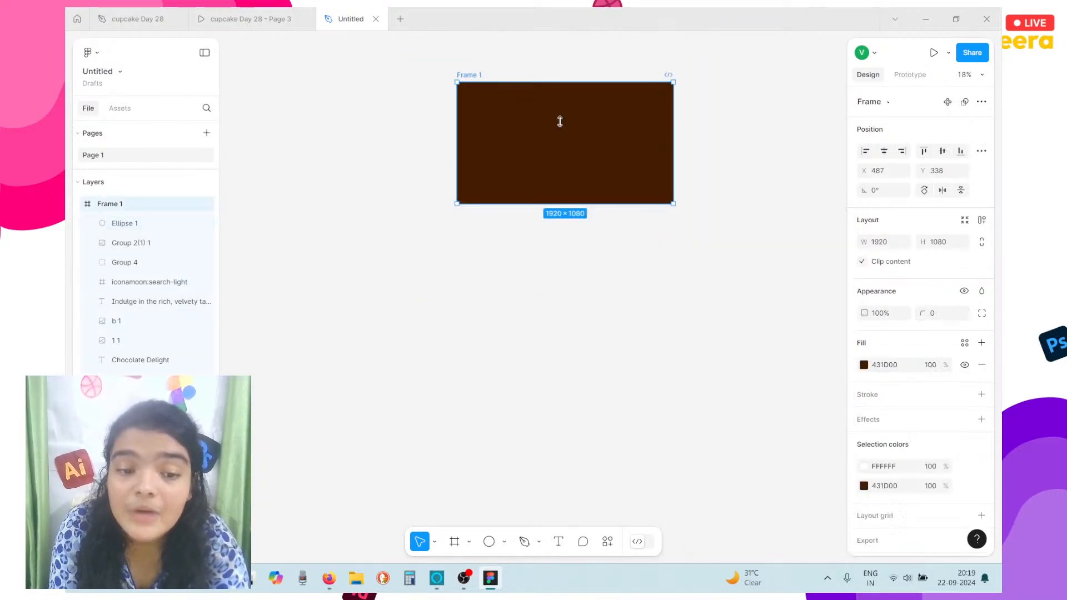
{"action": "left_click", "coordinate": [981, 367]}
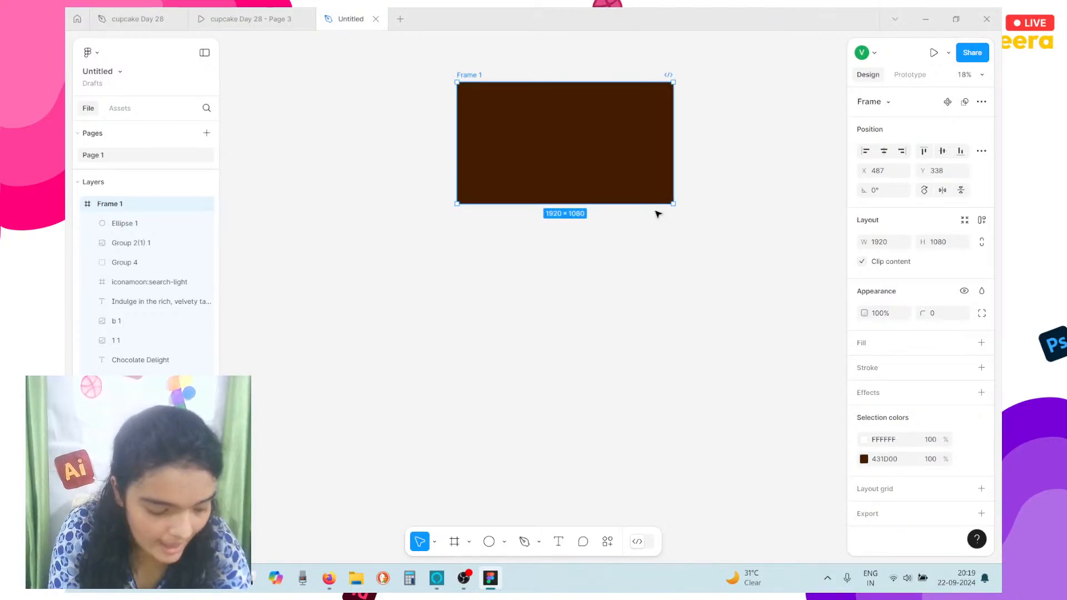
Move Ellipse 1 below the Chocolate Delight text in the layer order and nudge it to about X -368, Y -765
{"action": "left_click", "coordinate": [122, 220]}
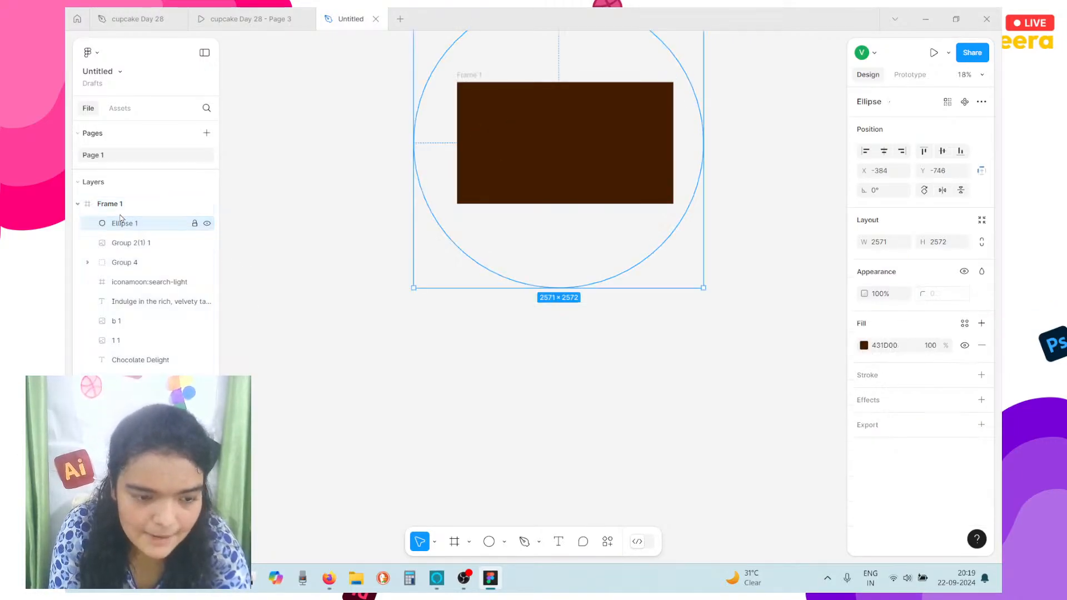
{"action": "left_click_drag", "start_coordinate": [103, 229], "coordinate": [117, 372]}
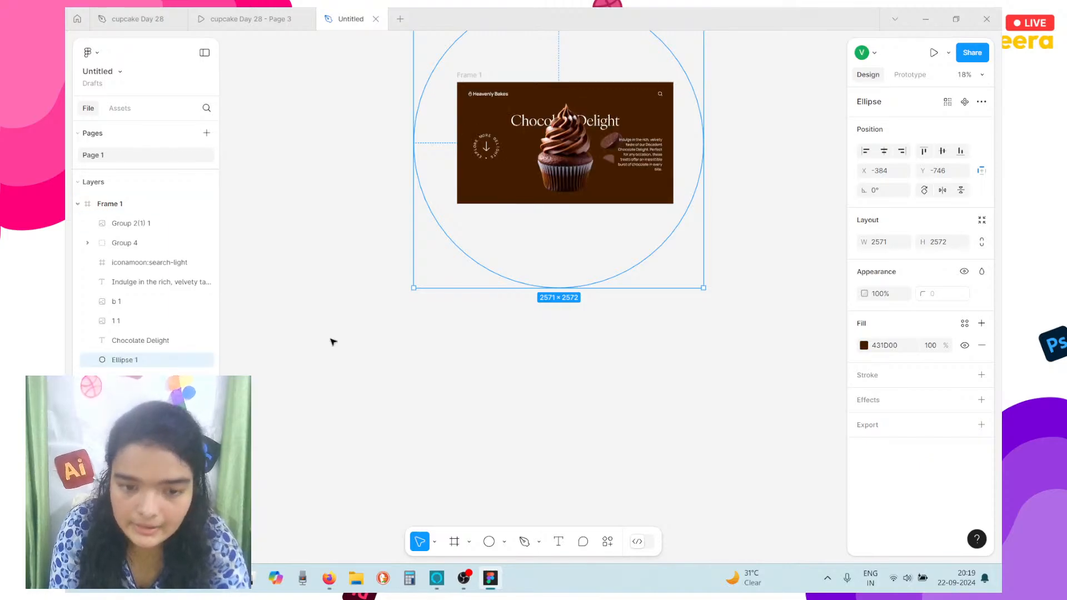
{"action": "left_click_drag", "start_coordinate": [514, 234], "coordinate": [515, 232]}
{"action": "scroll", "coordinate": [515, 232], "scroll_direction": "up", "scroll_amount": 2}
{"action": "scroll", "coordinate": [516, 232], "scroll_direction": "down", "scroll_amount": 5}
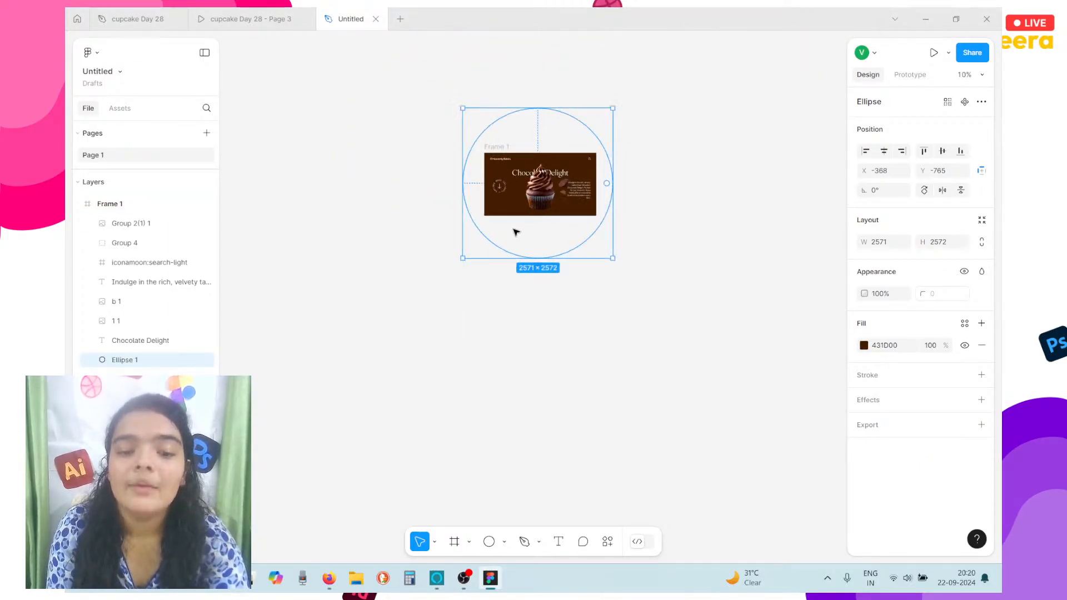
Draw a circle about 859 by 834 over the cupcake and set its width to 834
{"action": "scroll", "coordinate": [516, 233], "scroll_direction": "up", "scroll_amount": 4}
{"action": "scroll", "coordinate": [516, 232], "scroll_direction": "up", "scroll_amount": 4}
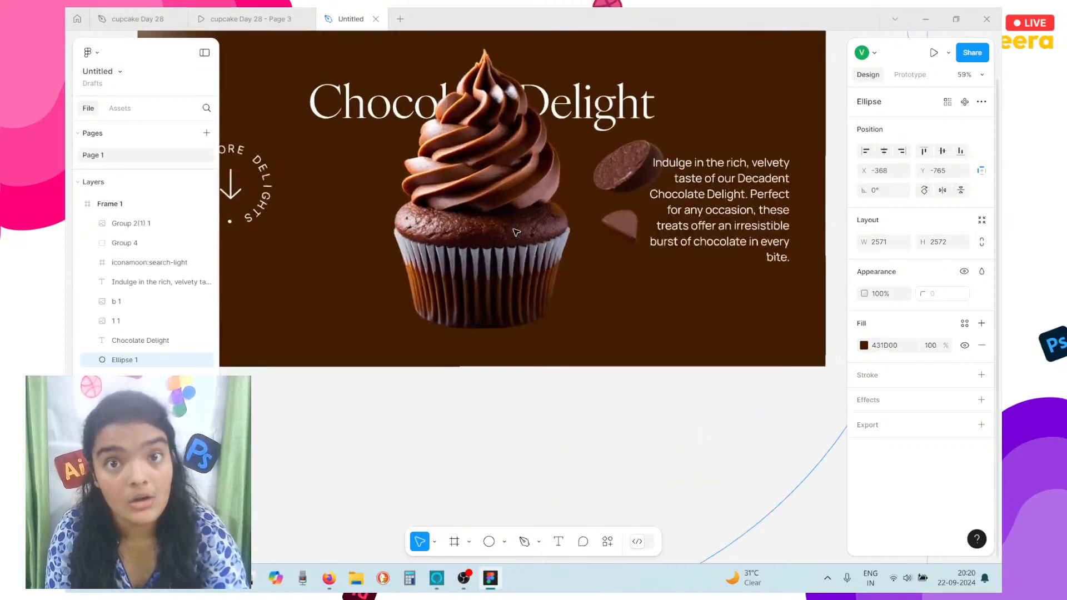
{"action": "scroll", "coordinate": [542, 413], "scroll_direction": "up", "scroll_amount": 2}
{"action": "left_click", "coordinate": [489, 542]}
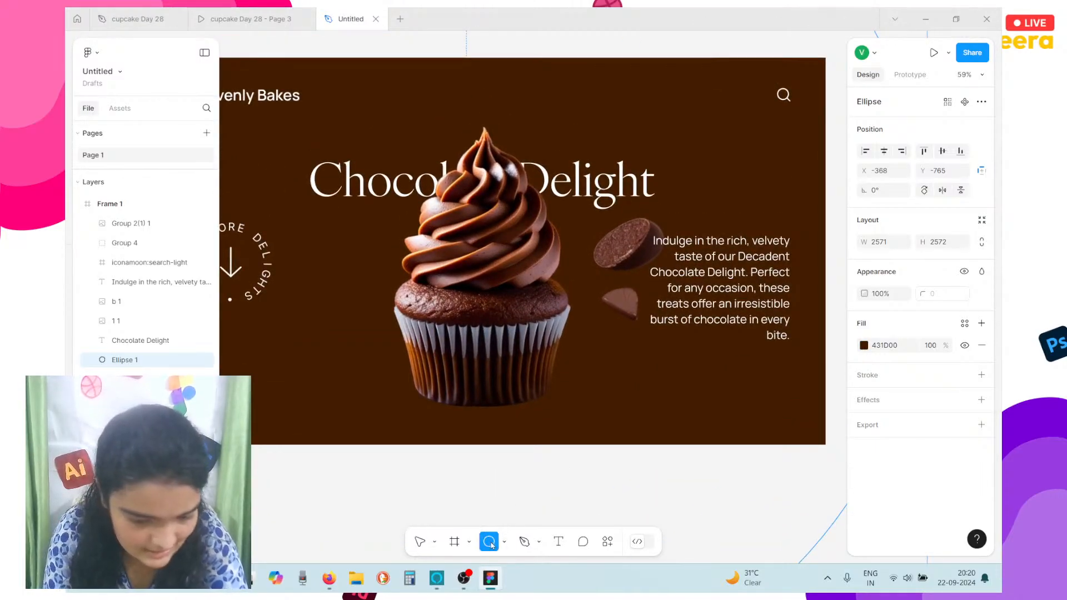
{"action": "left_click_drag", "start_coordinate": [347, 110], "coordinate": [654, 408]}
{"action": "left_click", "coordinate": [891, 242]}
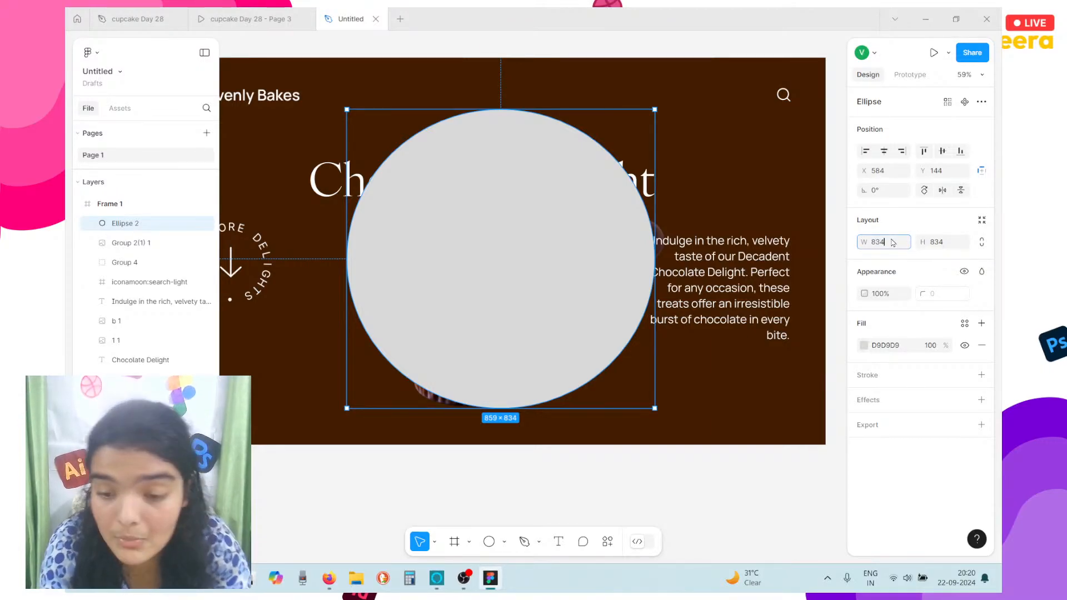
{"action": "type", "text": "834"}
{"action": "key", "text": "Return"}
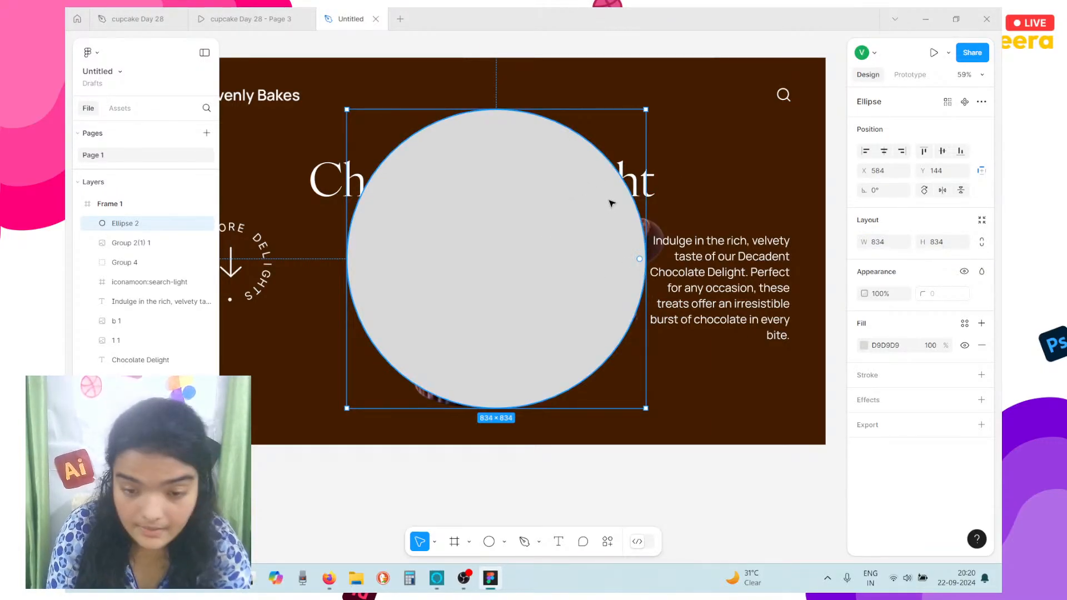
Fill the new circle with white FFFFFF at 28% opacity
{"action": "left_click", "coordinate": [864, 345]}
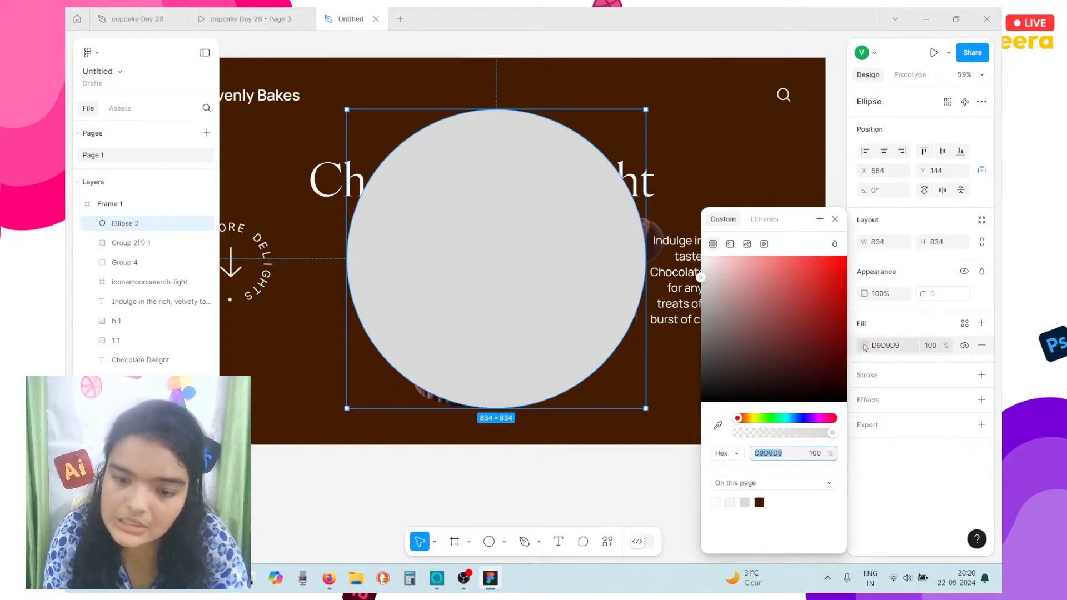
{"action": "left_click_drag", "start_coordinate": [774, 276], "coordinate": [488, 136]}
{"action": "left_click", "coordinate": [751, 437]}
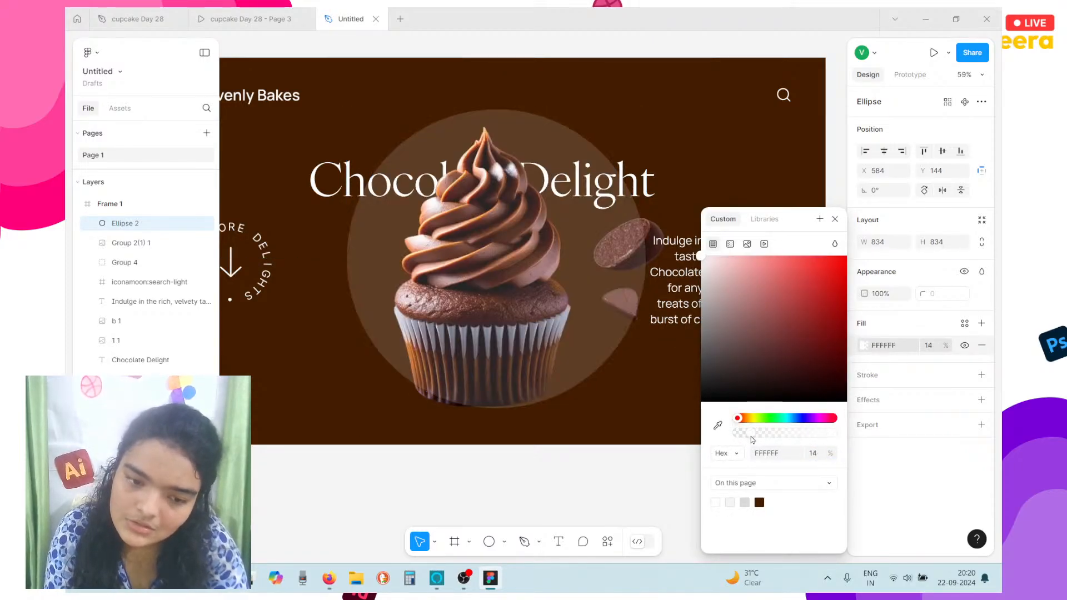
{"action": "left_click_drag", "start_coordinate": [751, 439], "coordinate": [765, 438]}
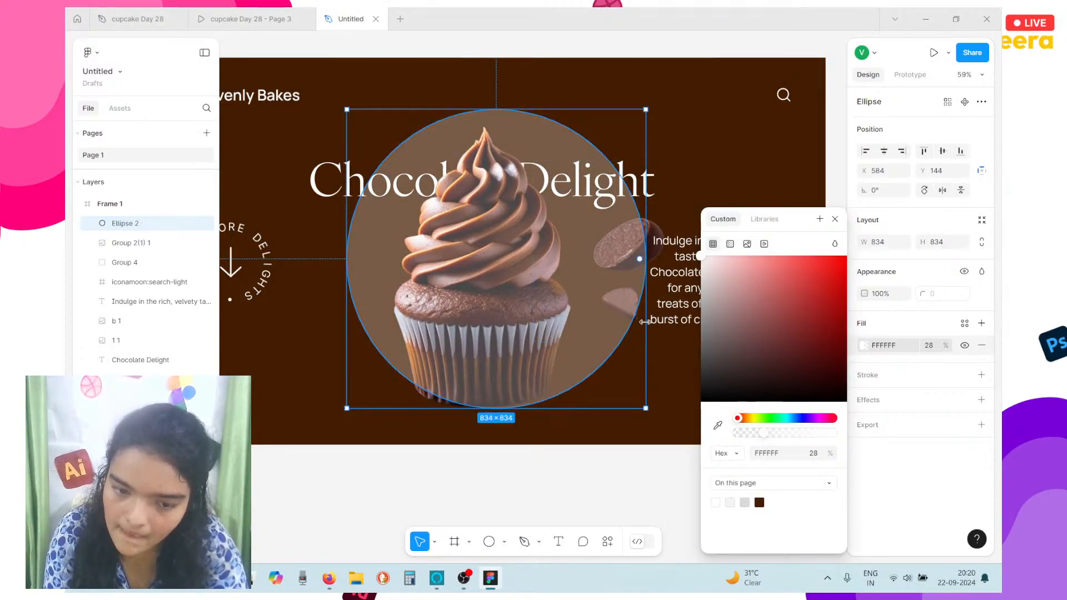
Enlarge the translucent circle to about 990 by 990 and position it around the cupcake at about X 478, Y 45
{"action": "left_click_drag", "start_coordinate": [646, 258], "coordinate": [732, 363]}
{"action": "left_click_drag", "start_coordinate": [591, 263], "coordinate": [534, 256]}
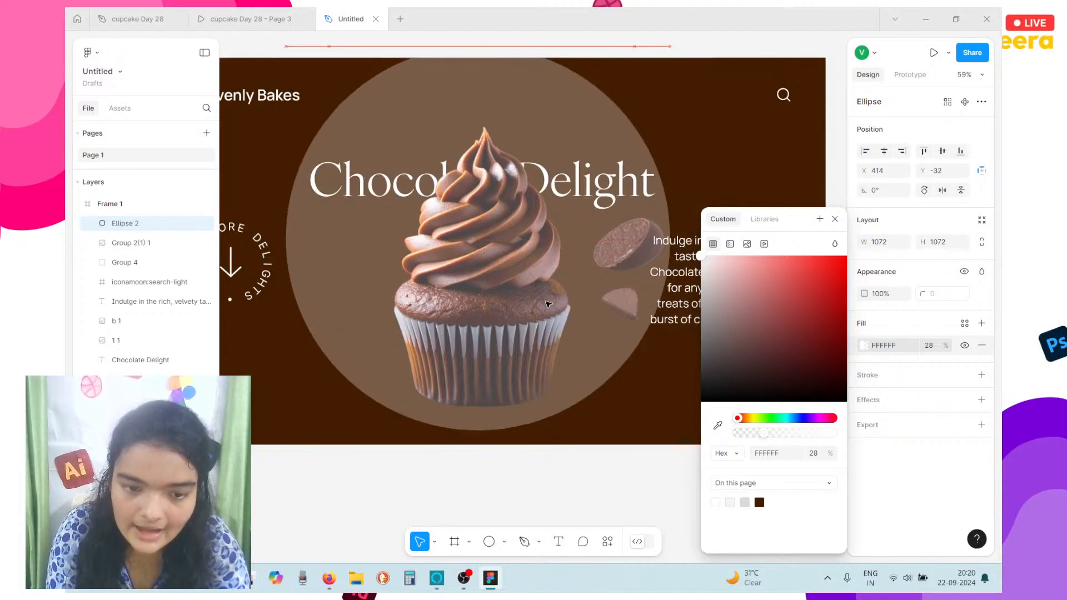
{"action": "left_click_drag", "start_coordinate": [448, 82], "coordinate": [448, 112]}
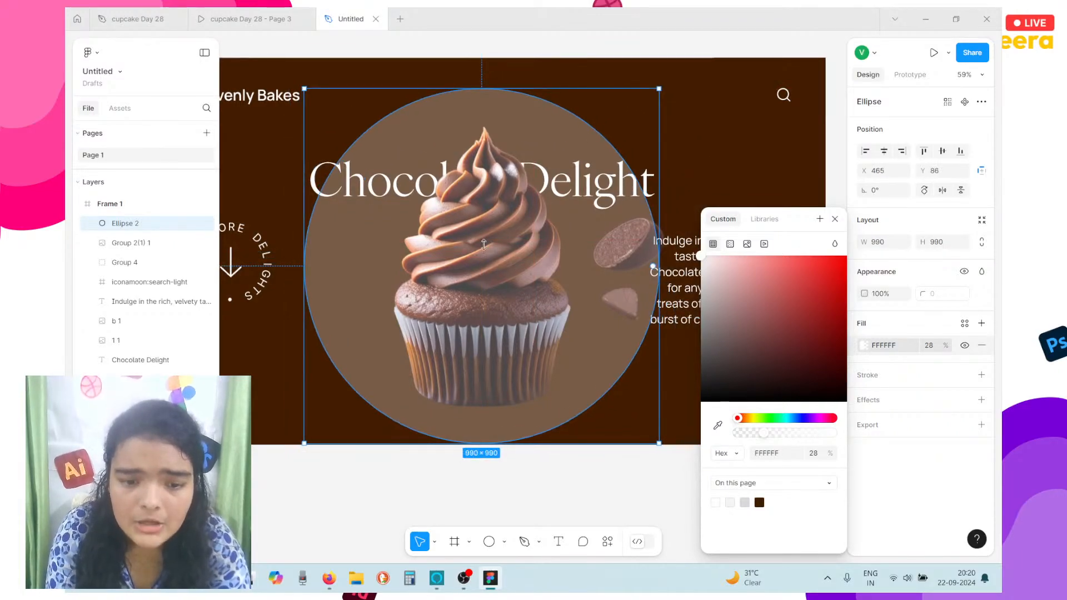
{"action": "key", "text": "shift"}
{"action": "key", "text": "shift"}
{"action": "key", "text": "shift"}
{"action": "key", "text": "shift"}
{"action": "key", "text": "shift"}
{"action": "left_click", "coordinate": [376, 168]}
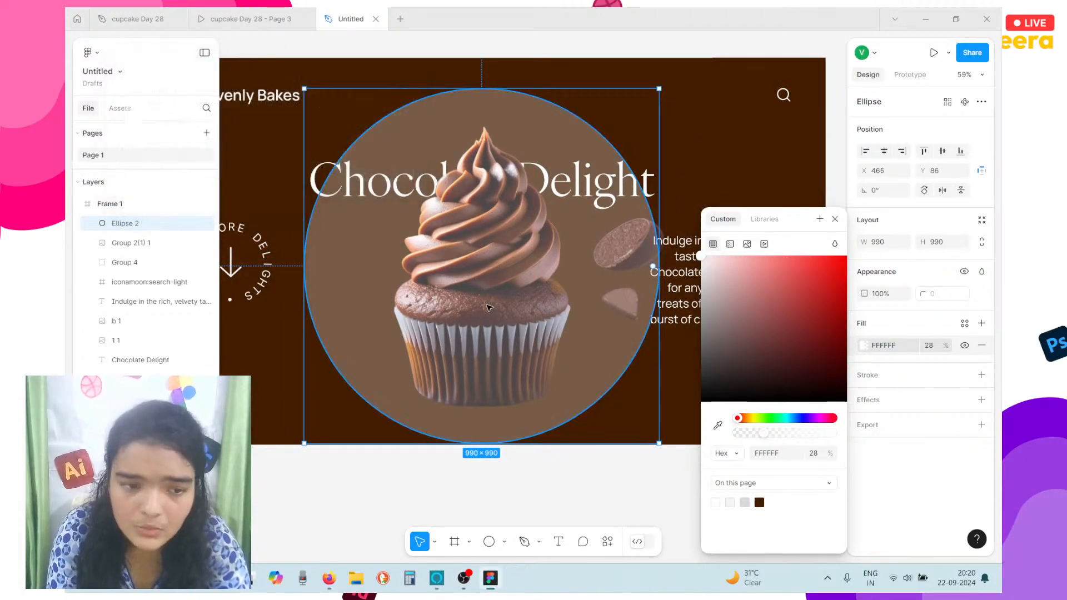
{"action": "left_click_drag", "start_coordinate": [489, 312], "coordinate": [494, 297]}
Send the translucent circle to the back and bring the a 1 chocolate image forward above the Chocolate Delight text
{"action": "right_click", "coordinate": [493, 297]}
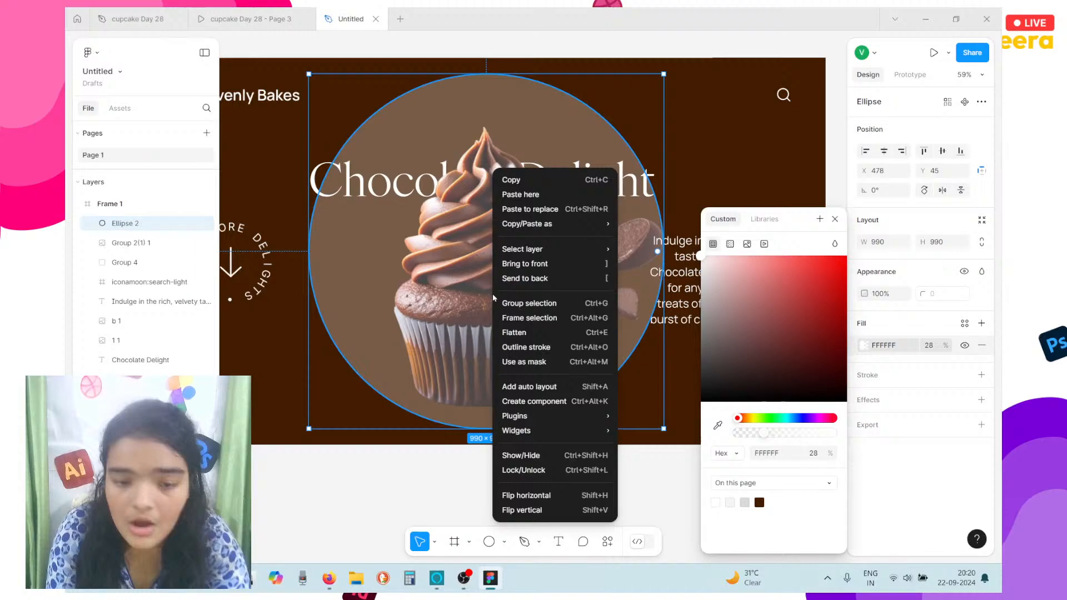
{"action": "left_click", "coordinate": [524, 278]}
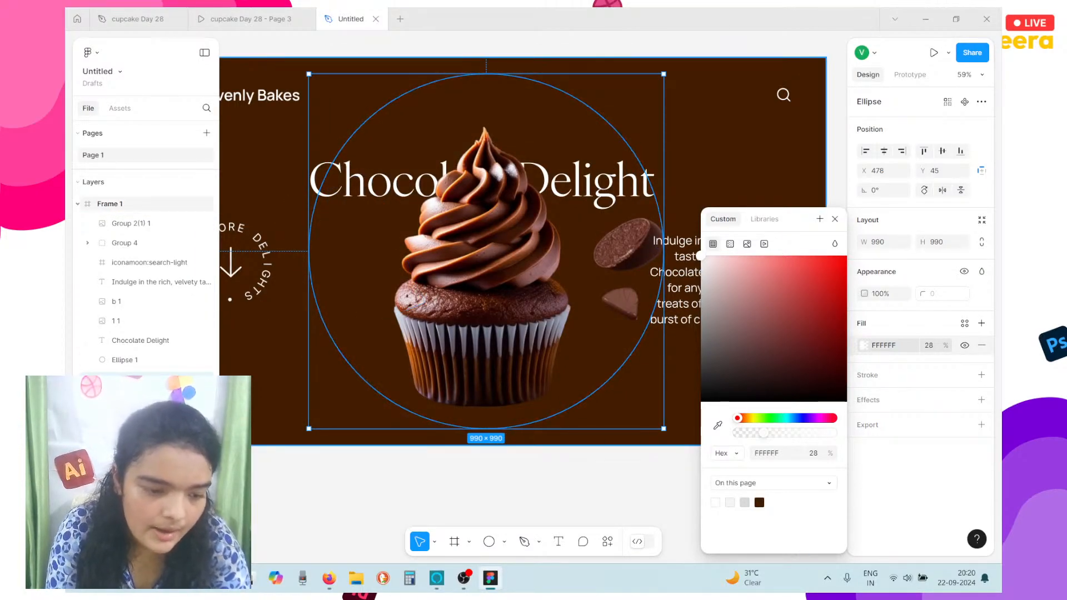
{"action": "left_click", "coordinate": [350, 257]}
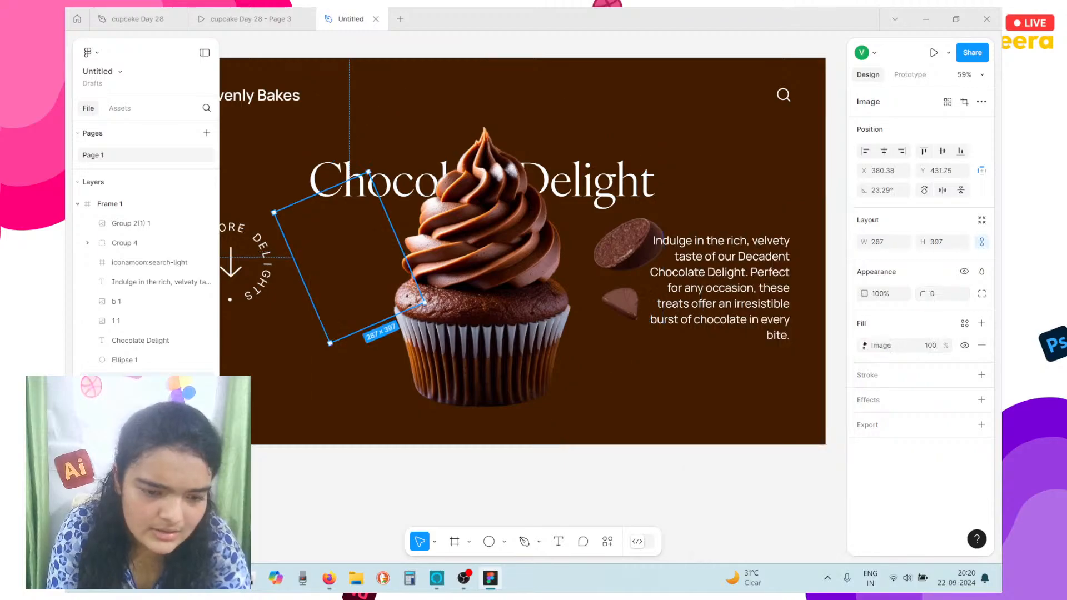
{"action": "key", "text": "ctrl+]"}
{"action": "key", "text": "ctrl+]"}
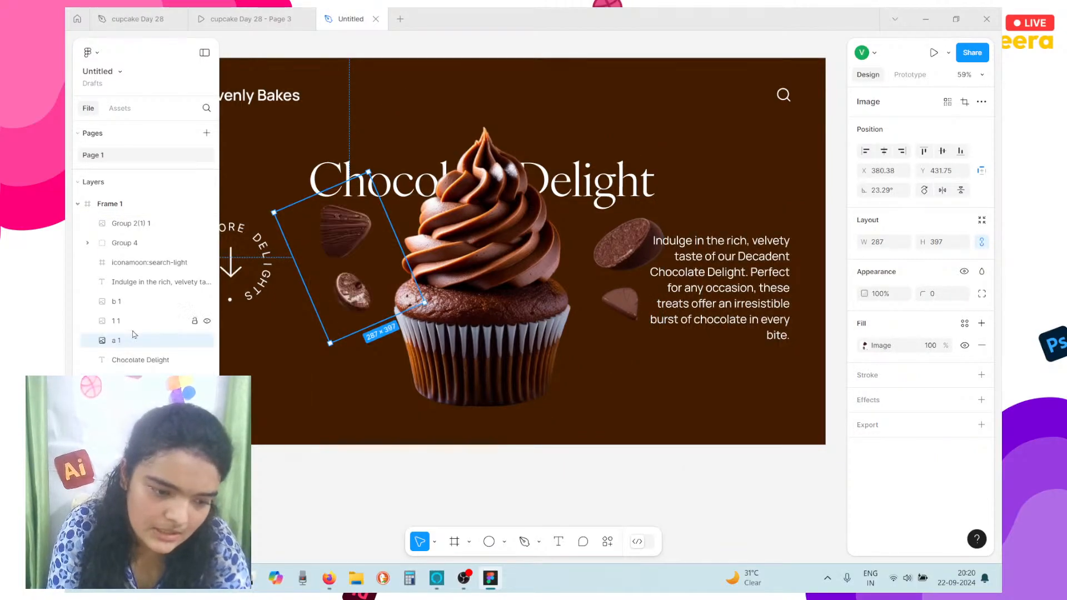
Reorder the two ellipses so the translucent Ellipse 2 sits directly above the brown Ellipse 1
{"action": "left_click", "coordinate": [137, 381]}
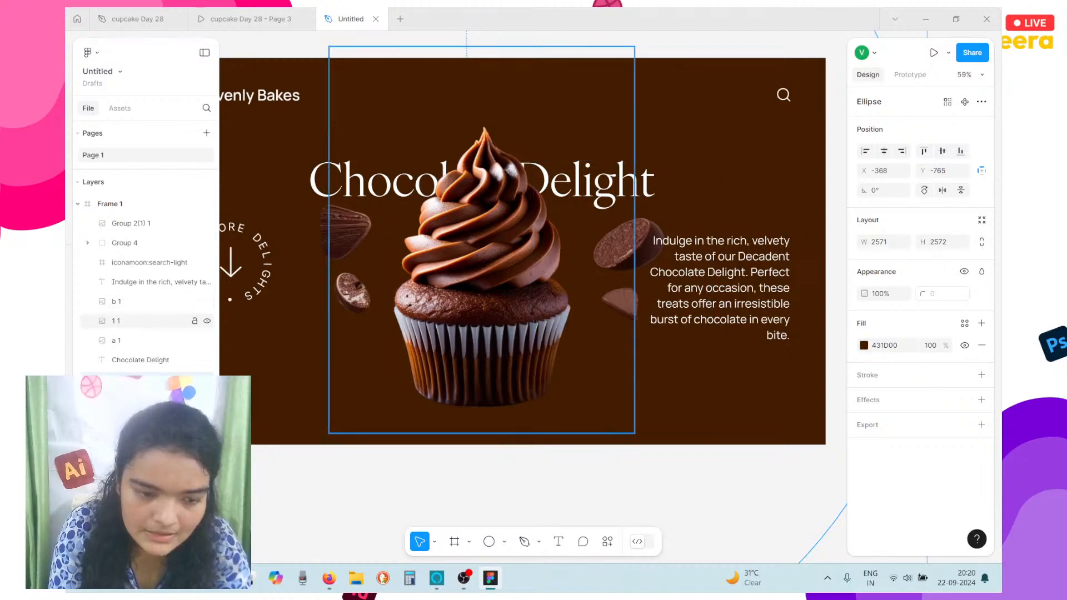
{"action": "key", "text": "Delete"}
{"action": "key", "text": "ctrl+z"}
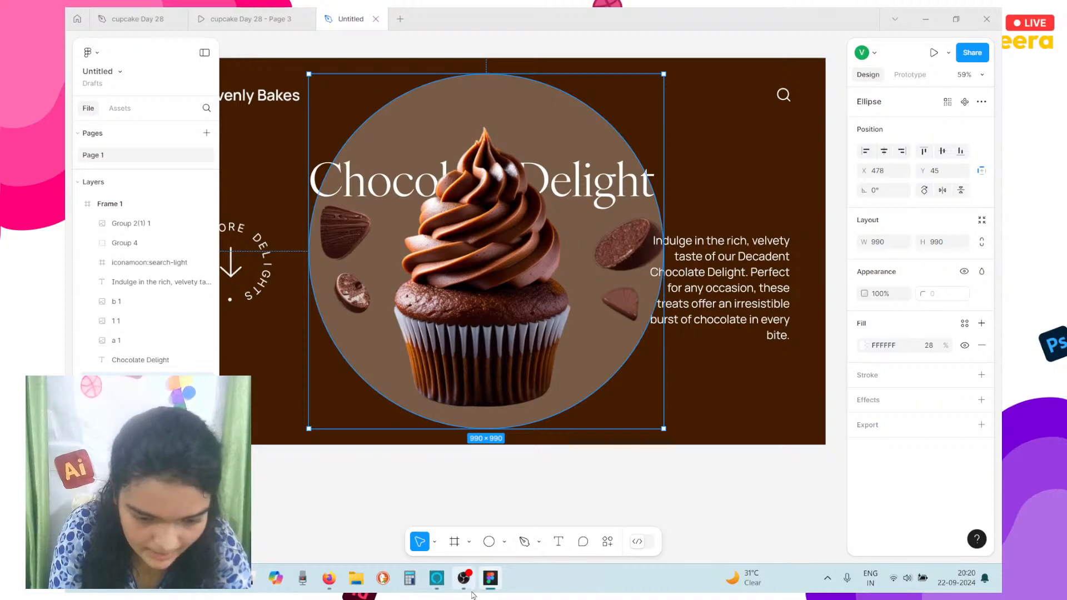
Switch to OBS, move the Video Capture Device source to the scene's lower-right corner, and return to the Figma design
{"action": "left_click", "coordinate": [472, 591]}
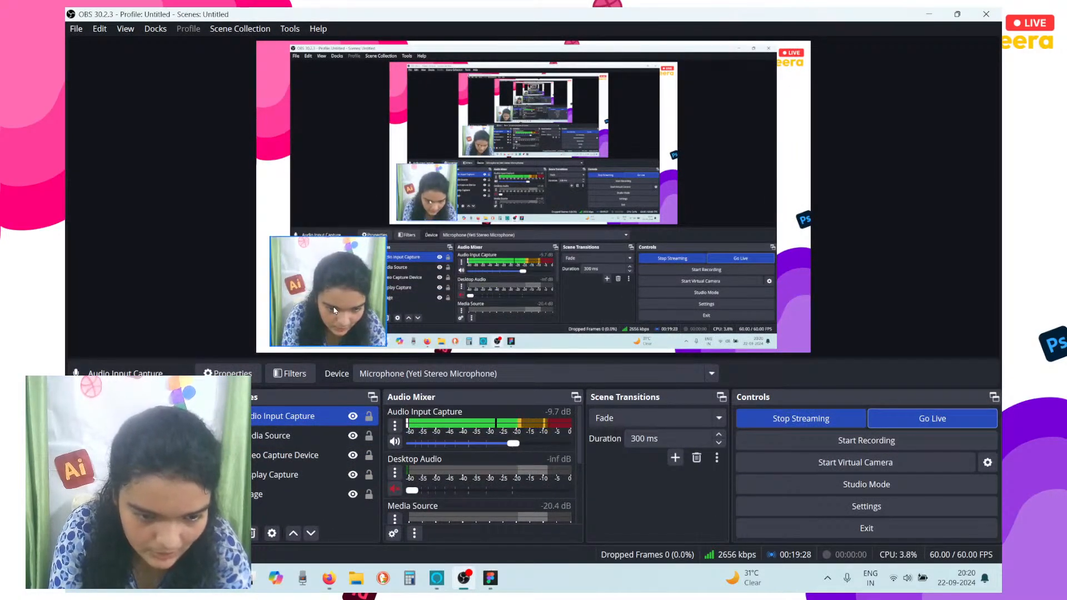
{"action": "left_click", "coordinate": [382, 251]}
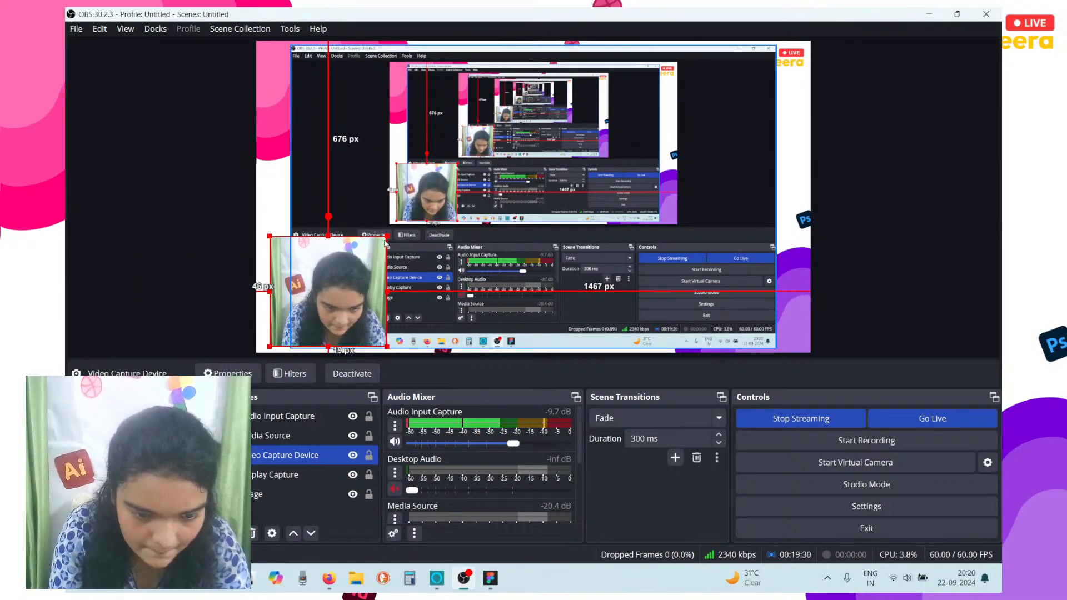
{"action": "left_click_drag", "start_coordinate": [340, 286], "coordinate": [751, 286]}
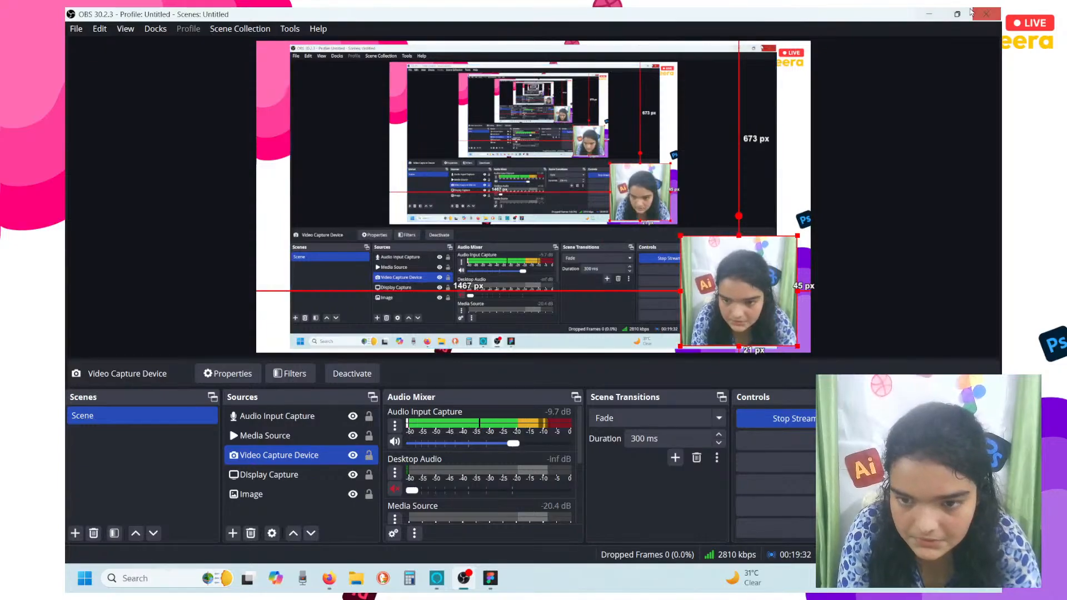
{"action": "left_click", "coordinate": [490, 578]}
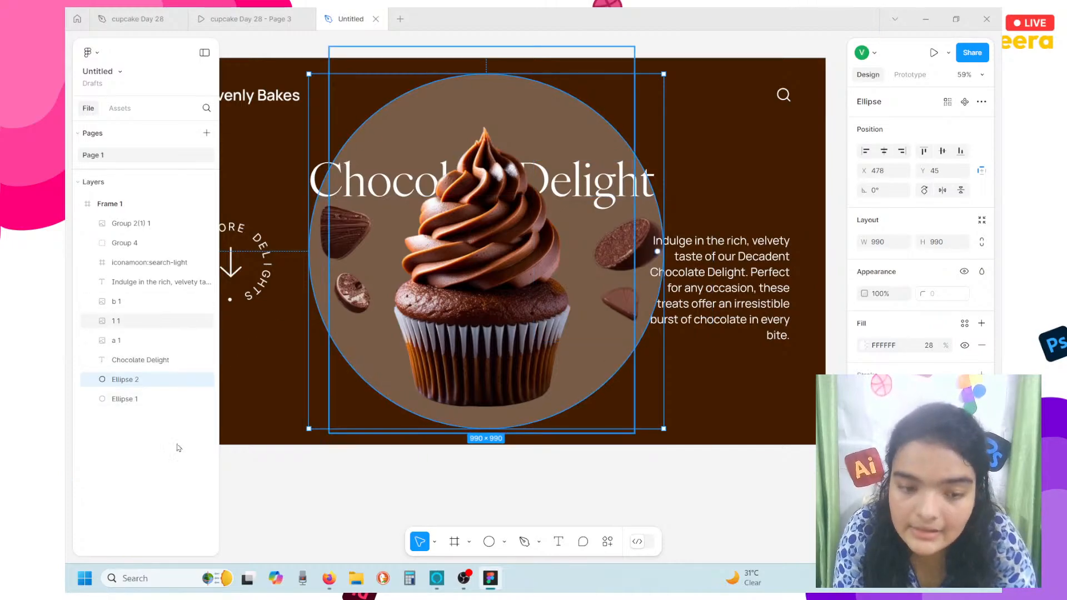
Duplicate the translucent circle Ellipse 2 and shrink the copy concentrically to about 910 by 910
{"action": "left_click", "coordinate": [120, 400]}
{"action": "scroll", "coordinate": [488, 374], "scroll_direction": "left", "scroll_amount": 3}
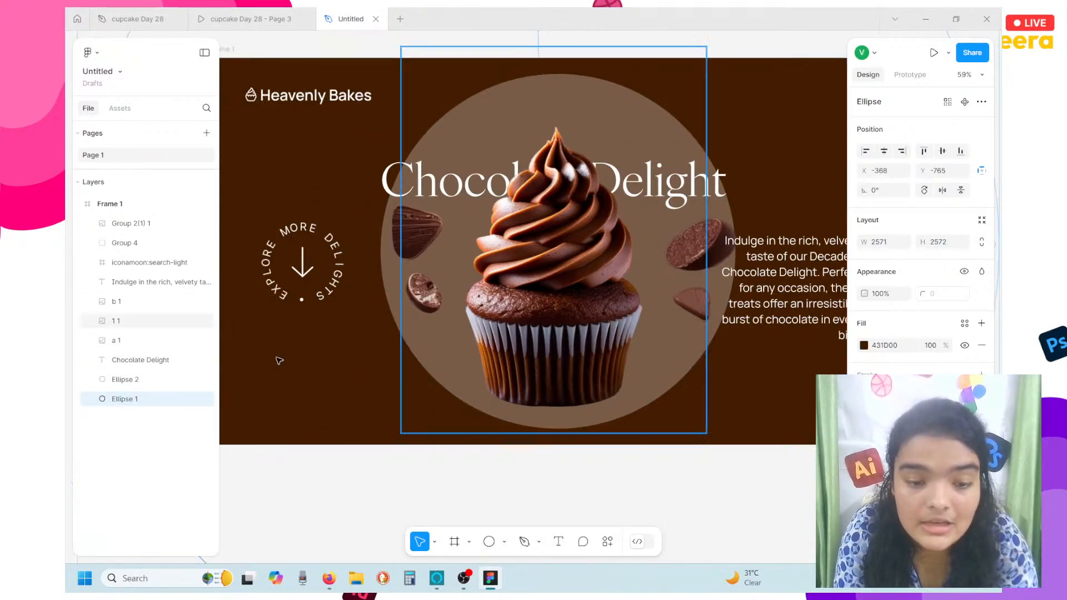
{"action": "left_click", "coordinate": [148, 384]}
{"action": "key", "text": "ctrl+d"}
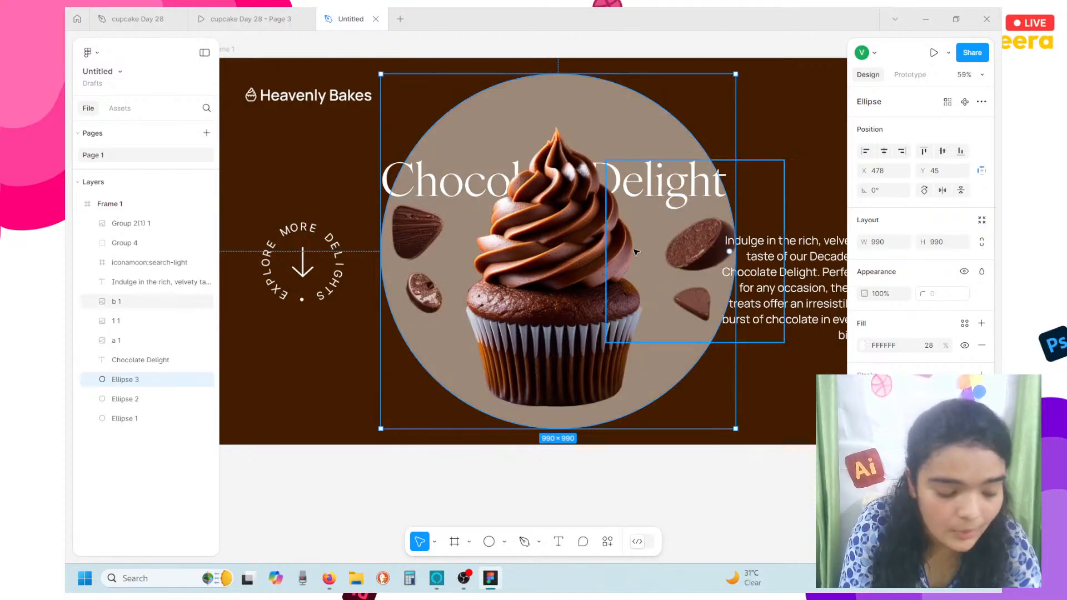
{"action": "left_click_drag", "start_coordinate": [382, 154], "coordinate": [410, 170]}
{"action": "left_click_drag", "start_coordinate": [546, 177], "coordinate": [531, 176]}
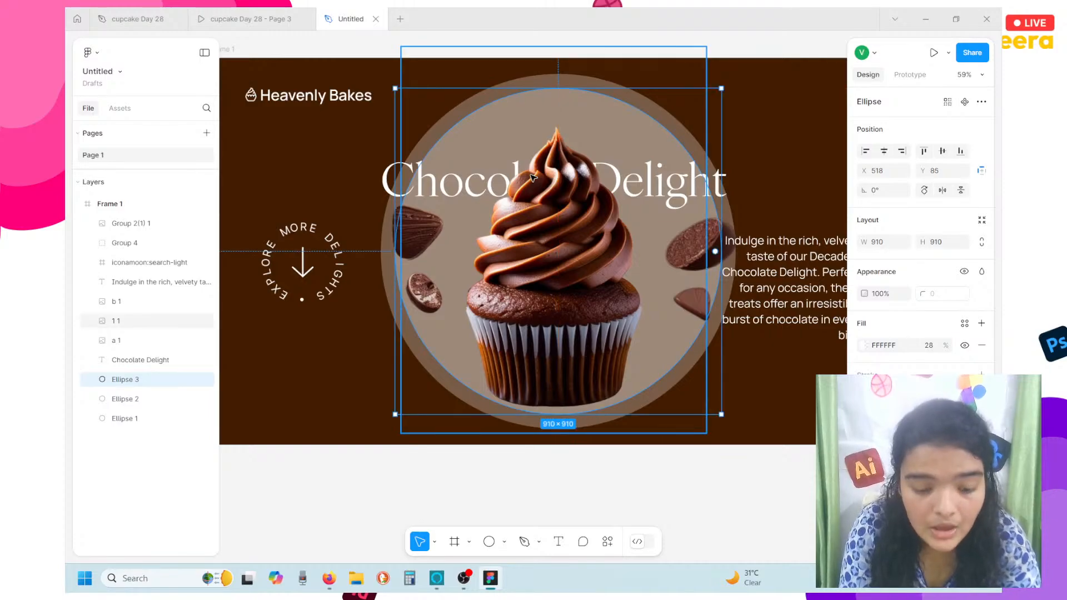
Duplicate the 910 circle, shrink the copy to about 831 by 833, and place it inside the other two rings
{"action": "key", "text": "ctrl+d"}
{"action": "left_click_drag", "start_coordinate": [398, 155], "coordinate": [423, 165]}
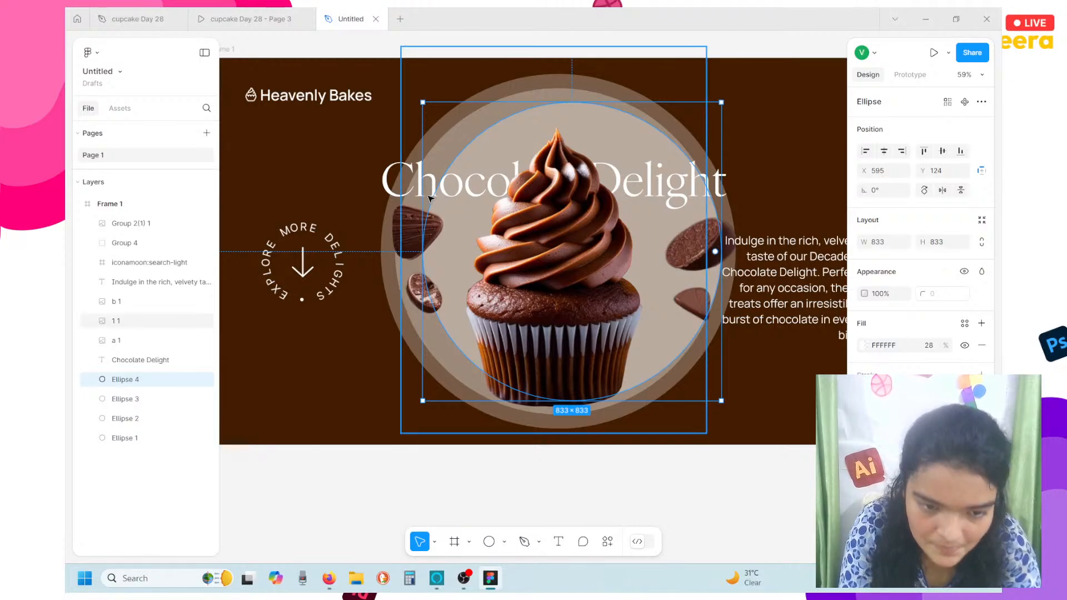
{"action": "left_click_drag", "start_coordinate": [423, 199], "coordinate": [510, 191]}
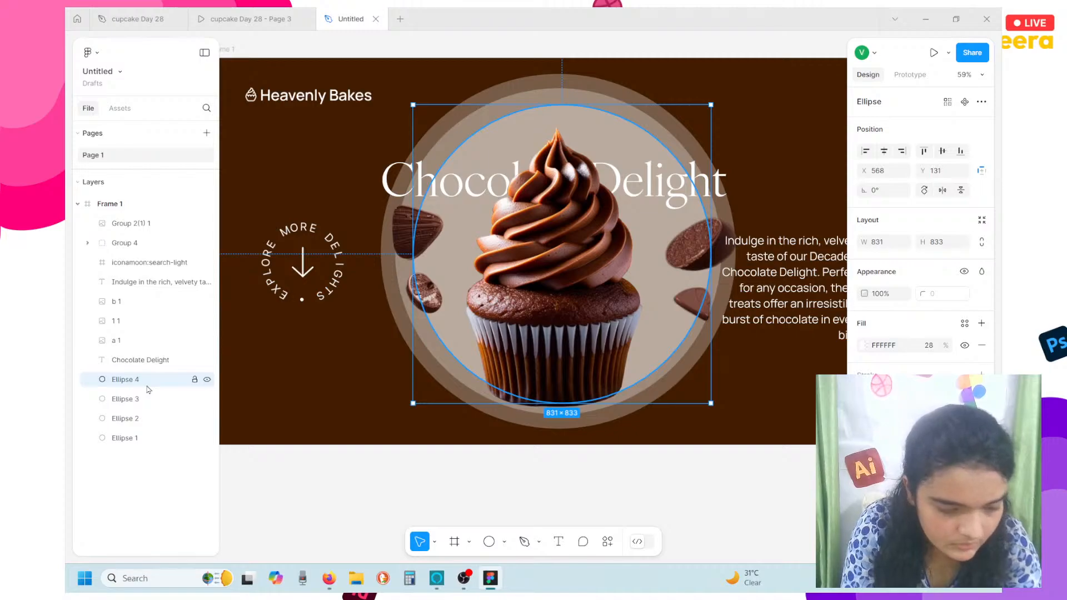
Align the three translucent circles, Ellipse 2, Ellipse 3 and Ellipse 4, on their horizontal and vertical centres
{"action": "left_click", "coordinate": [549, 91]}
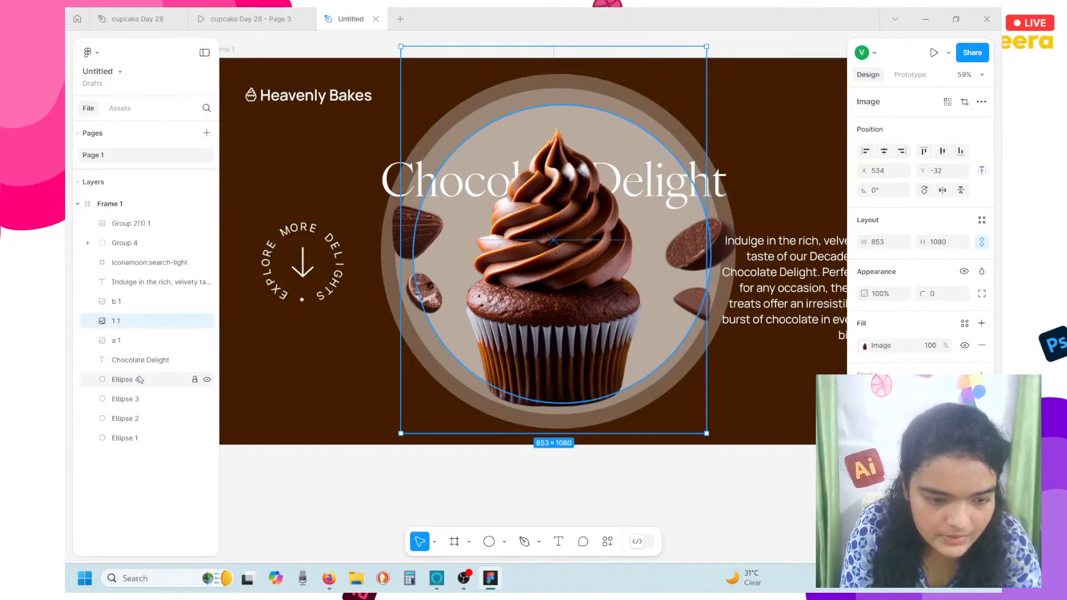
{"action": "left_click", "coordinate": [139, 379]}
{"action": "left_click", "coordinate": [125, 419], "text": "shift"}
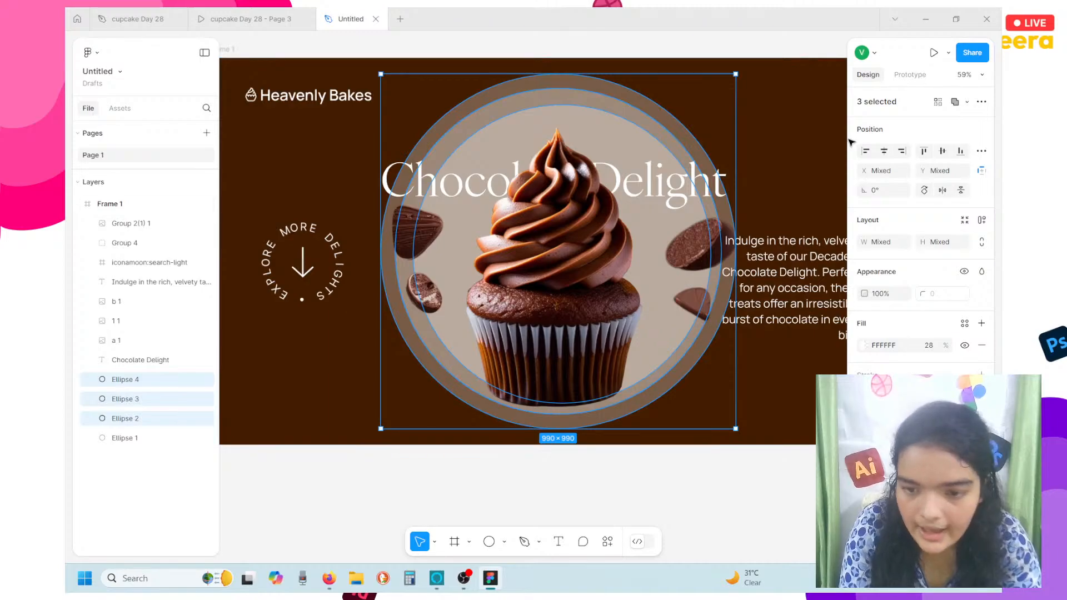
{"action": "left_click", "coordinate": [884, 152]}
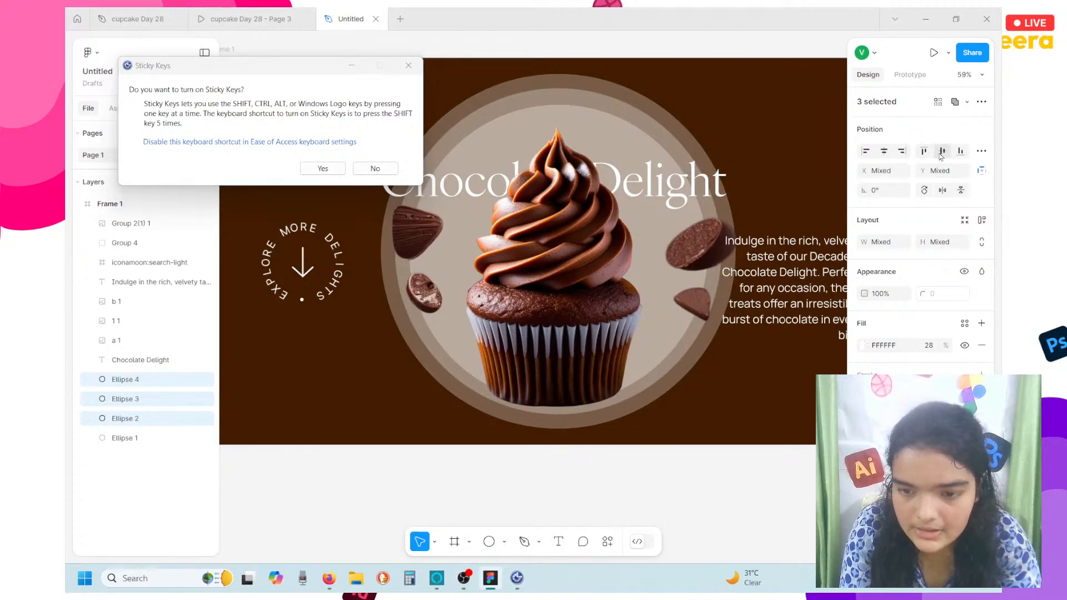
{"action": "left_click", "coordinate": [408, 68]}
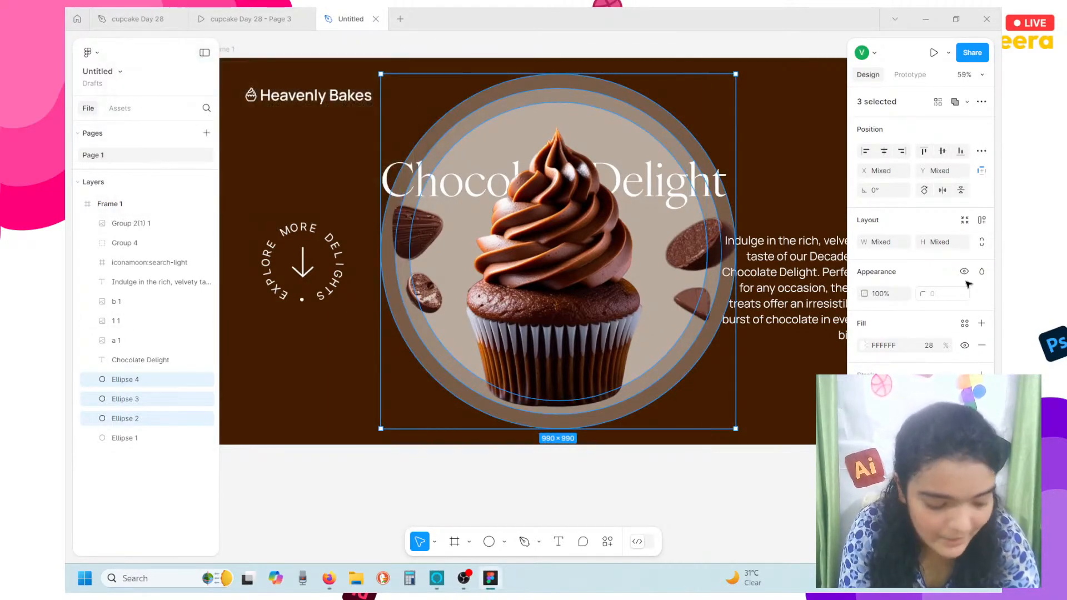
Set the fill opacity of the three selected circles to 8%
{"action": "left_click", "coordinate": [966, 324]}
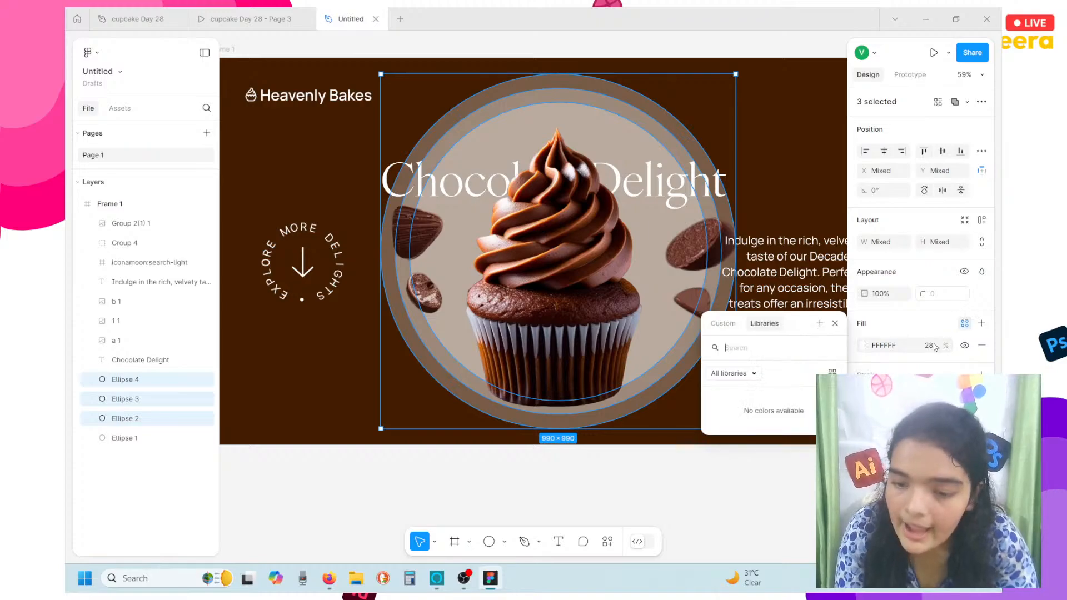
{"action": "left_click", "coordinate": [835, 324]}
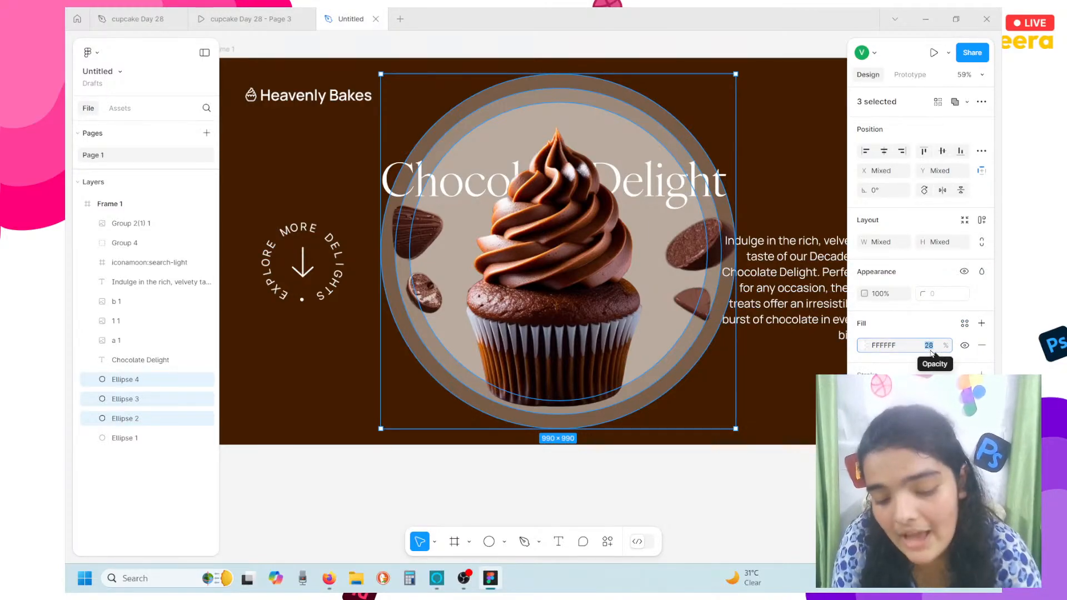
{"action": "key", "text": "Return"}
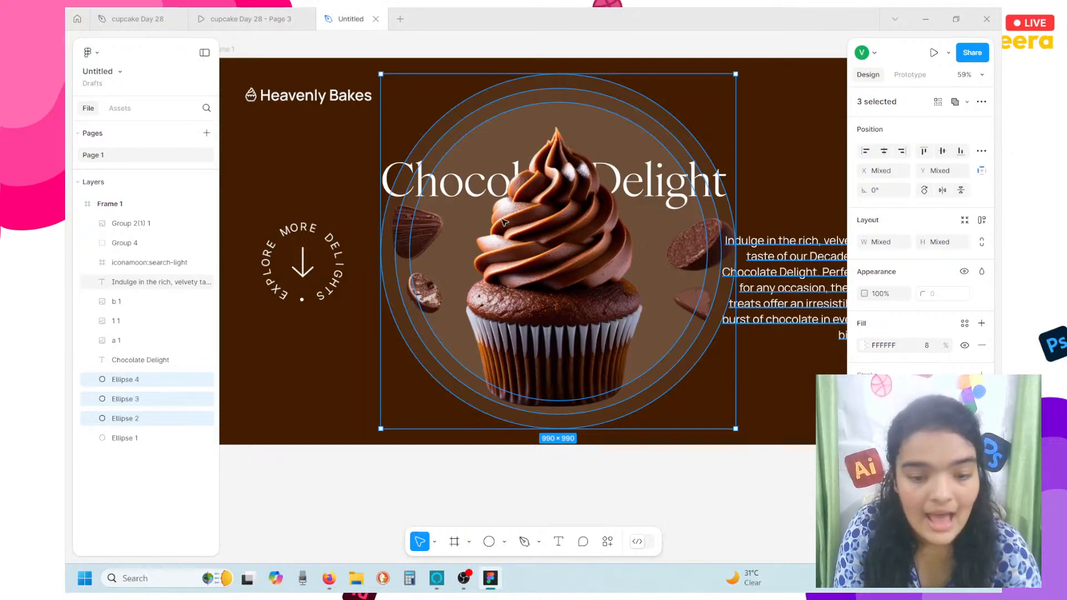
Compare the circles with the cupcake Day 28 prototype and set their fill opacity to 12%
{"action": "left_click", "coordinate": [254, 12]}
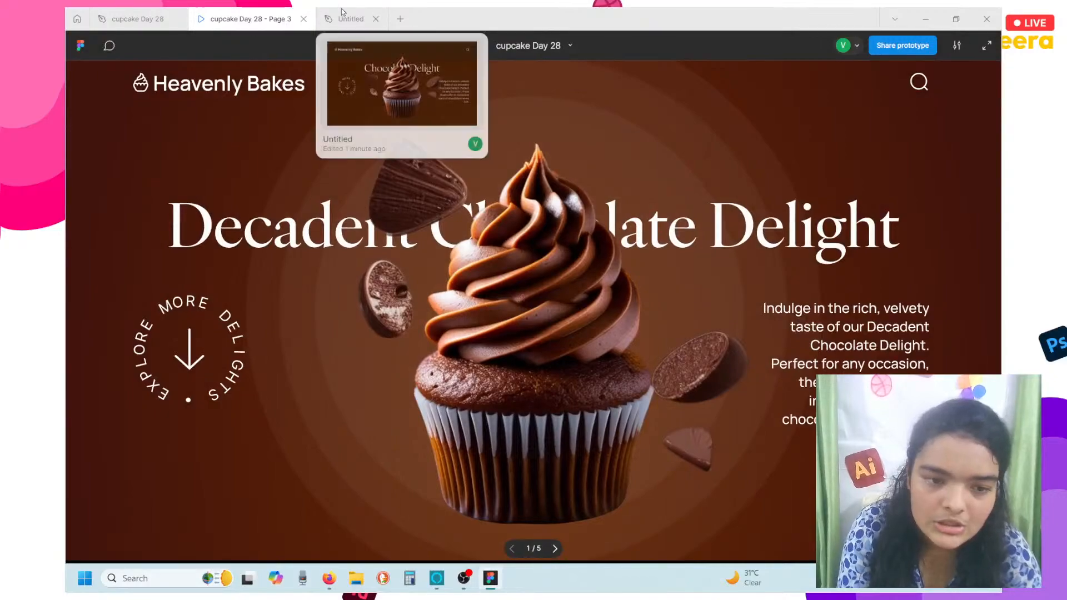
{"action": "left_click", "coordinate": [343, 12]}
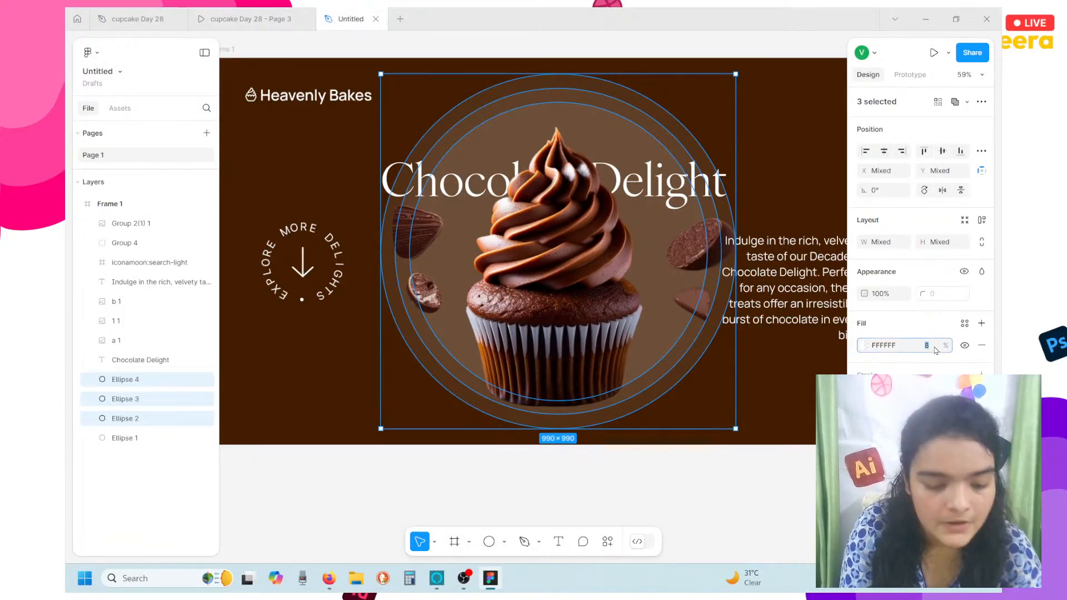
{"action": "key", "text": "Return"}
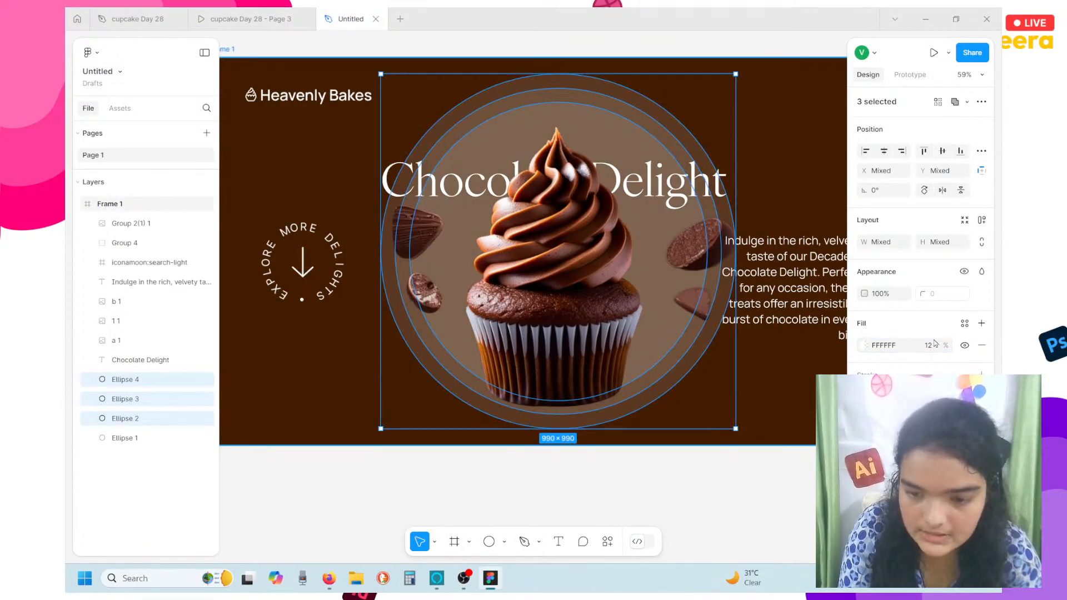
Enlarge the three translucent circles behind the cupcake, the outermost to about 1254 by 1254 and the innermost to about 988 by 989
{"action": "left_click_drag", "start_coordinate": [382, 182], "coordinate": [283, 209]}
{"action": "left_click", "coordinate": [429, 240]}
{"action": "left_click", "coordinate": [388, 232]}
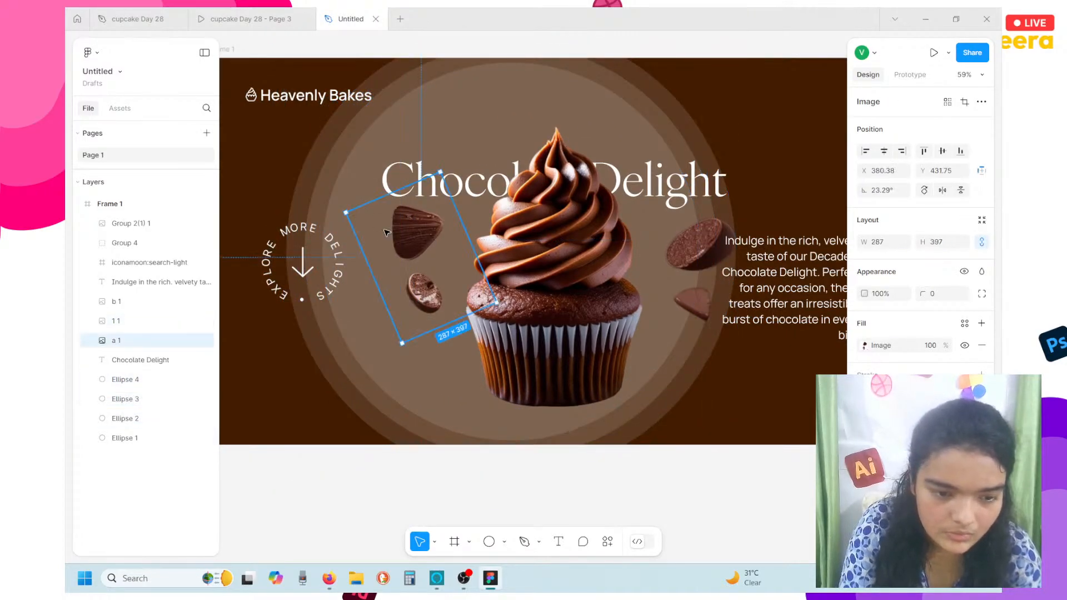
{"action": "left_click", "coordinate": [347, 199]}
{"action": "mouse_move", "coordinate": [324, 190]}
{"action": "left_mouse_down"}
{"action": "mouse_move", "coordinate": [347, 199]}
{"action": "mouse_move", "coordinate": [308, 196]}
{"action": "mouse_move", "coordinate": [329, 201]}
{"action": "left_mouse_up"}
{"action": "left_click_drag", "start_coordinate": [463, 192], "coordinate": [455, 192]}
{"action": "left_click_drag", "start_coordinate": [378, 261], "coordinate": [377, 262]}
Group Ellipse 2, Ellipse 3 and Ellipse 4 and centre the group horizontally in the frame
{"action": "left_click", "coordinate": [127, 399], "text": "shift"}
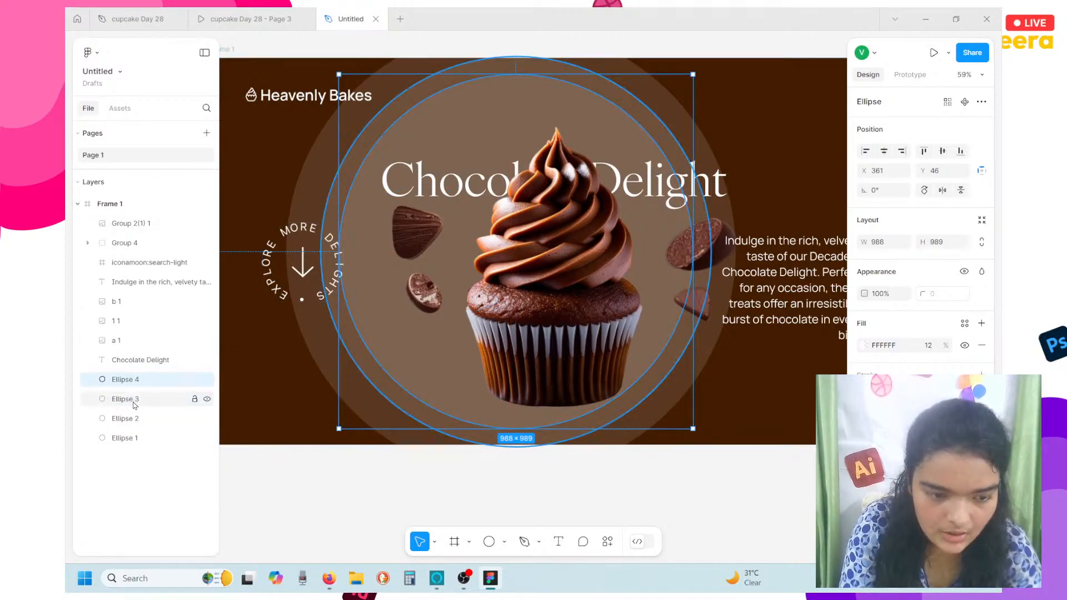
{"action": "left_click", "coordinate": [134, 417], "text": "shift"}
{"action": "key", "text": "ctrl+g"}
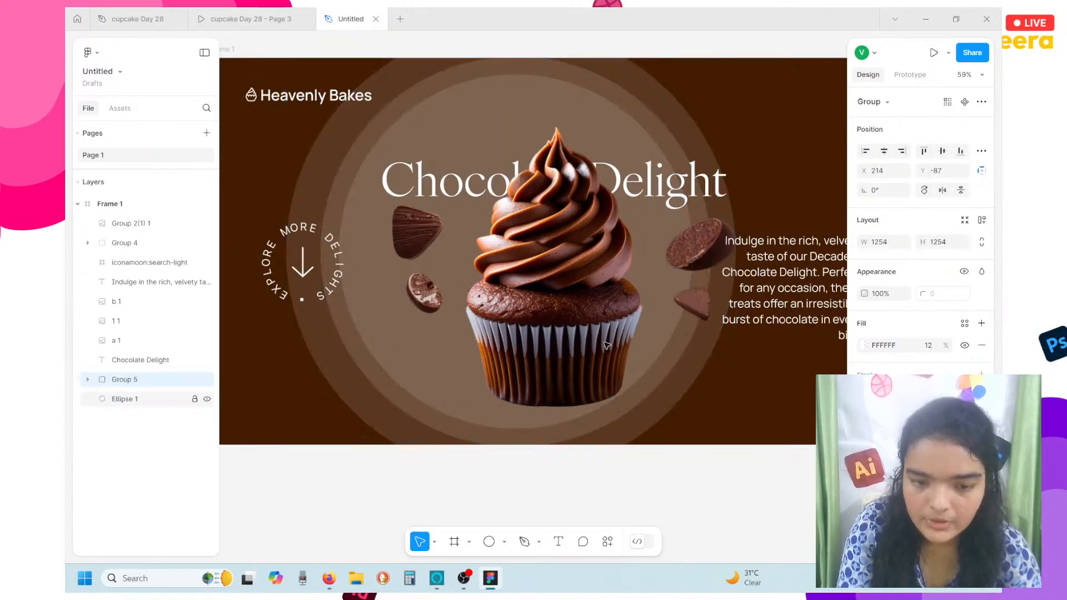
{"action": "left_click", "coordinate": [887, 151]}
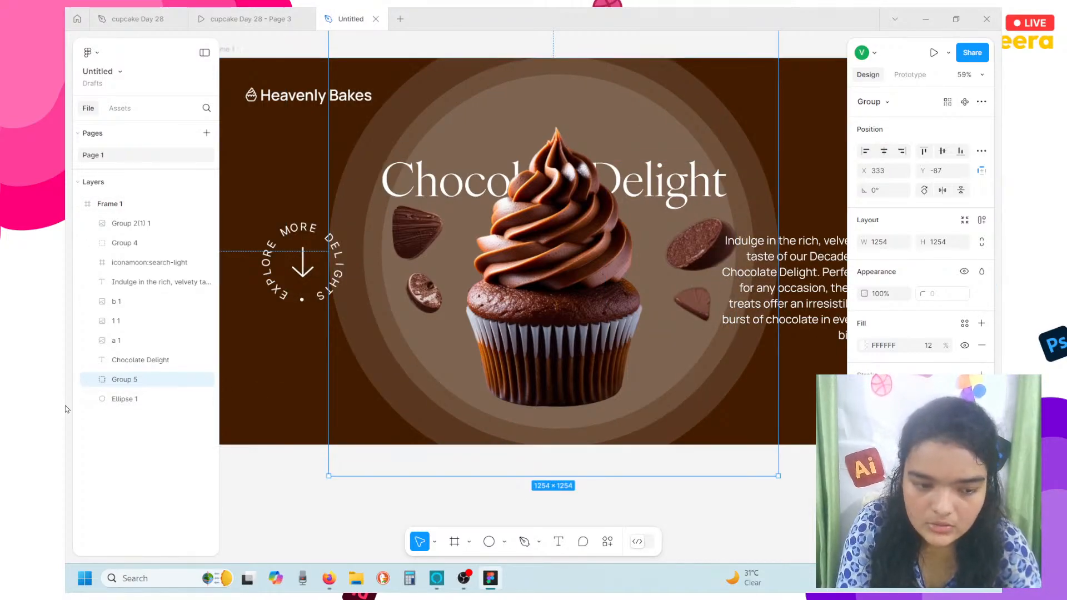
Align the three circles inside the group to one another on their horizontal centres
{"action": "left_click", "coordinate": [93, 379]}
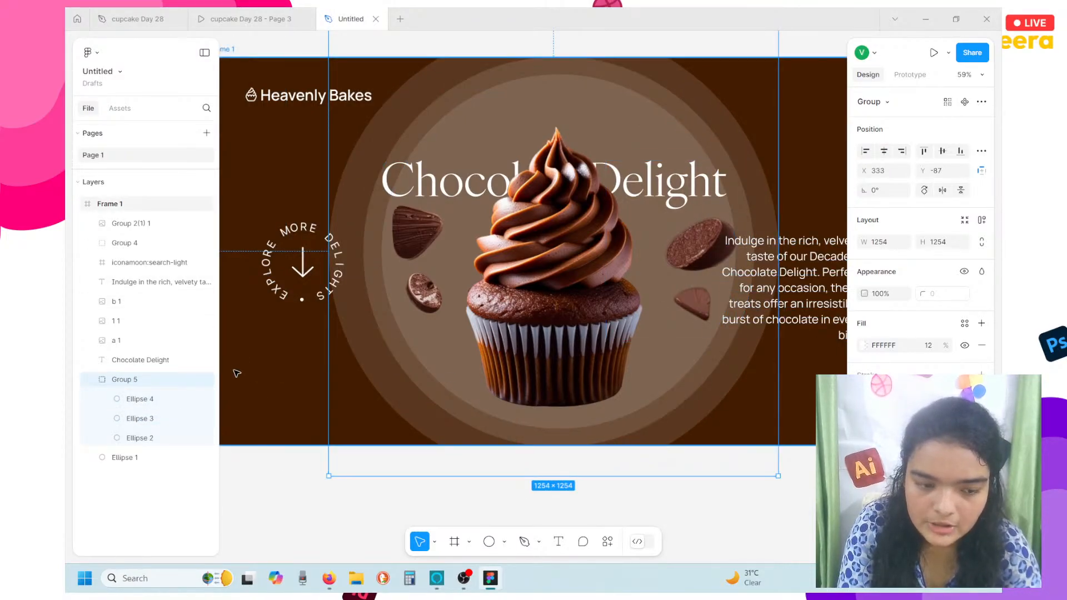
{"action": "left_click", "coordinate": [136, 399]}
{"action": "left_click", "coordinate": [155, 437], "text": "shift"}
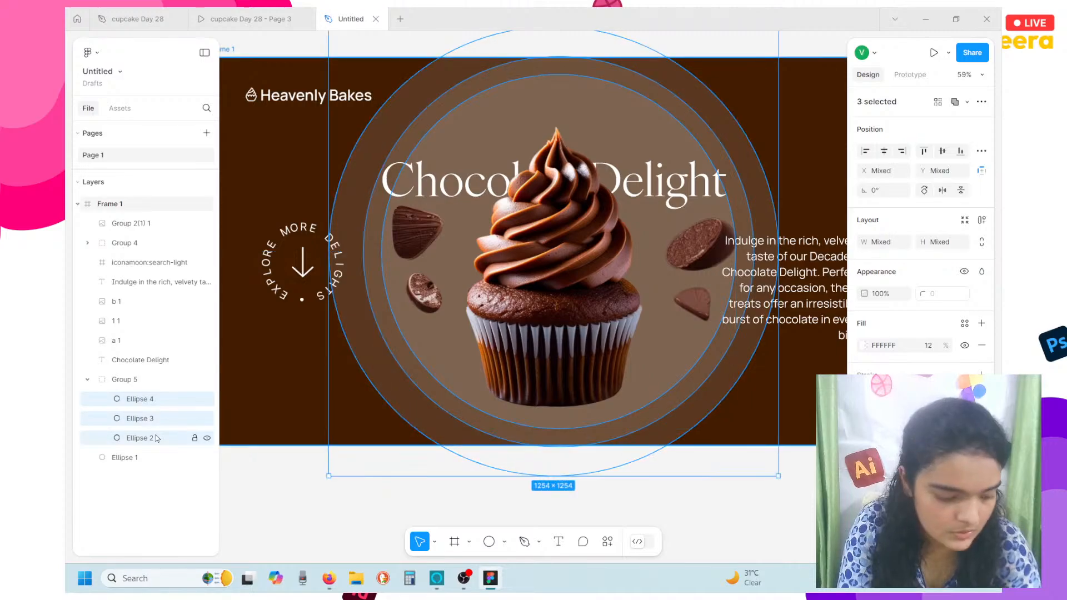
{"action": "left_click", "coordinate": [885, 153]}
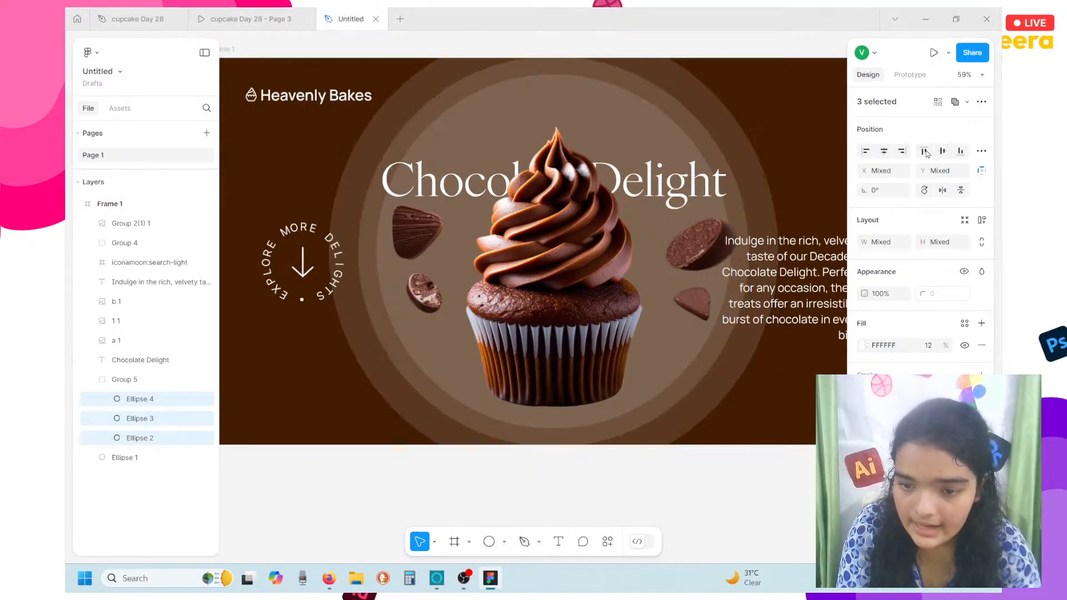
{"action": "left_click", "coordinate": [628, 130]}
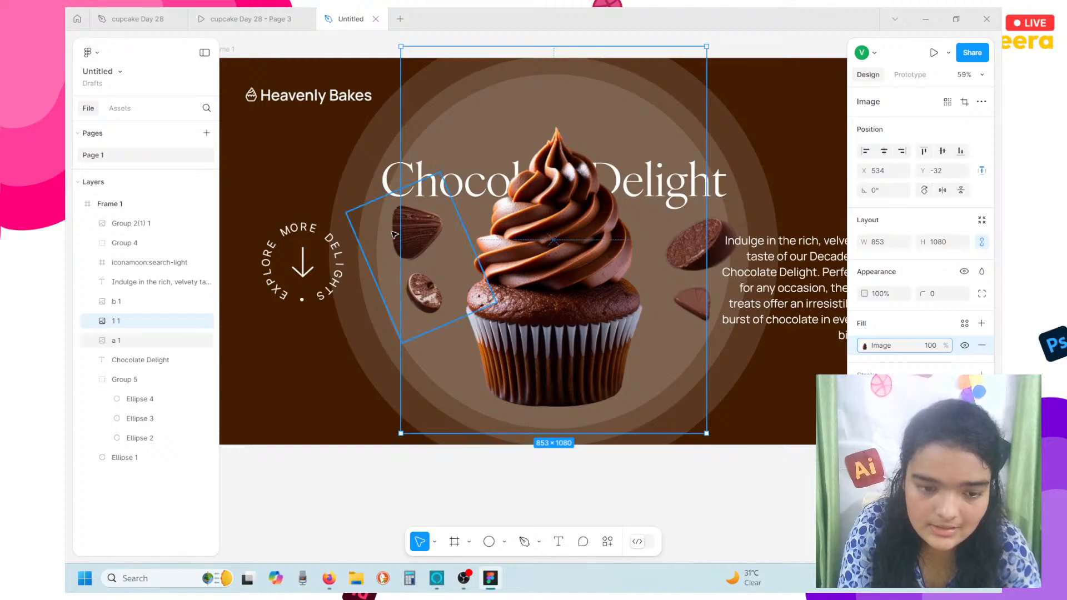
Shrink the innermost circle, Ellipse 4, to about 918 by 919 and reposition it centrally within the other rings
{"action": "left_click", "coordinate": [149, 399]}
{"action": "left_click_drag", "start_coordinate": [575, 74], "coordinate": [575, 89]}
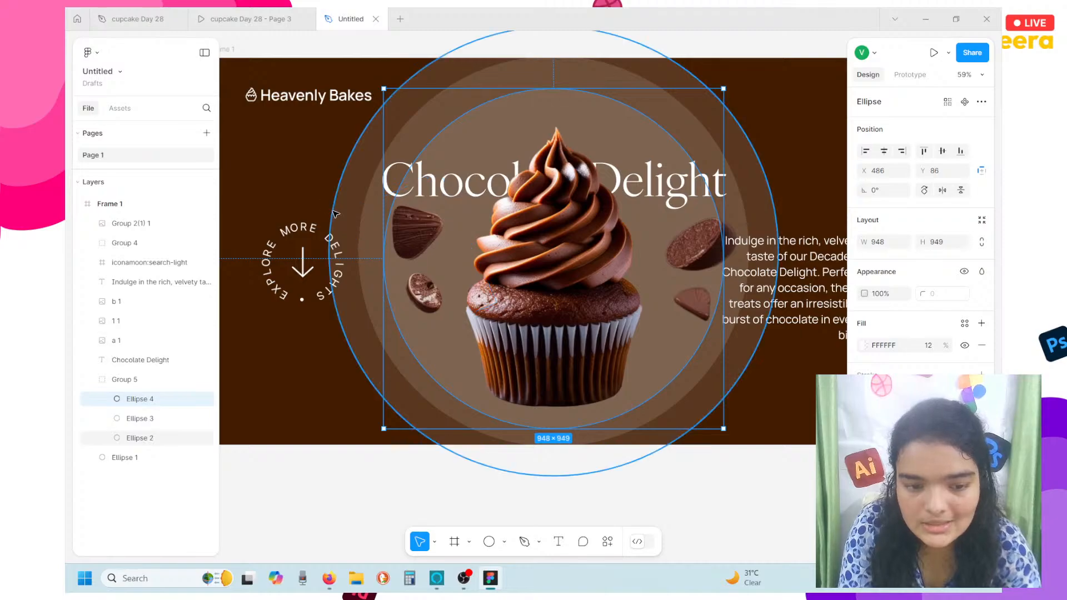
{"action": "left_click_drag", "start_coordinate": [526, 135], "coordinate": [526, 131]}
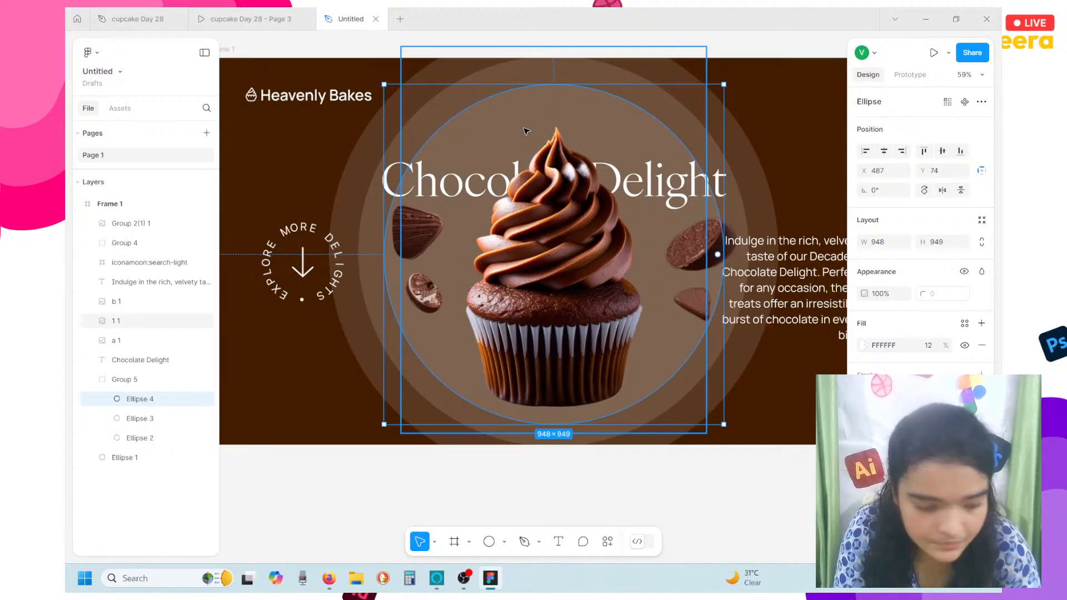
{"action": "left_click", "coordinate": [144, 381]}
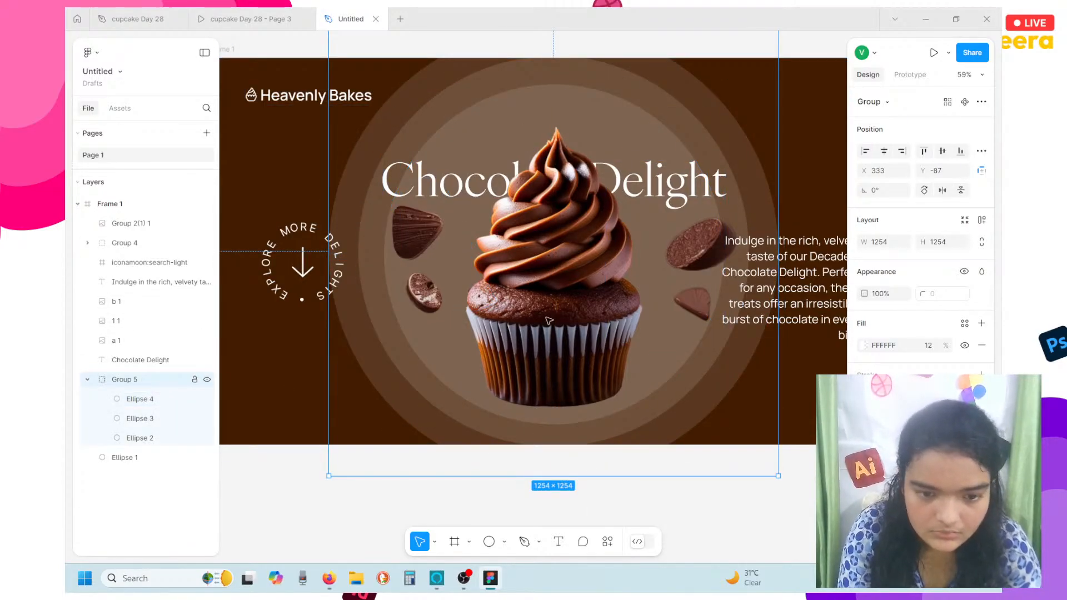
{"action": "left_click", "coordinate": [439, 277]}
{"action": "left_click", "coordinate": [118, 400]}
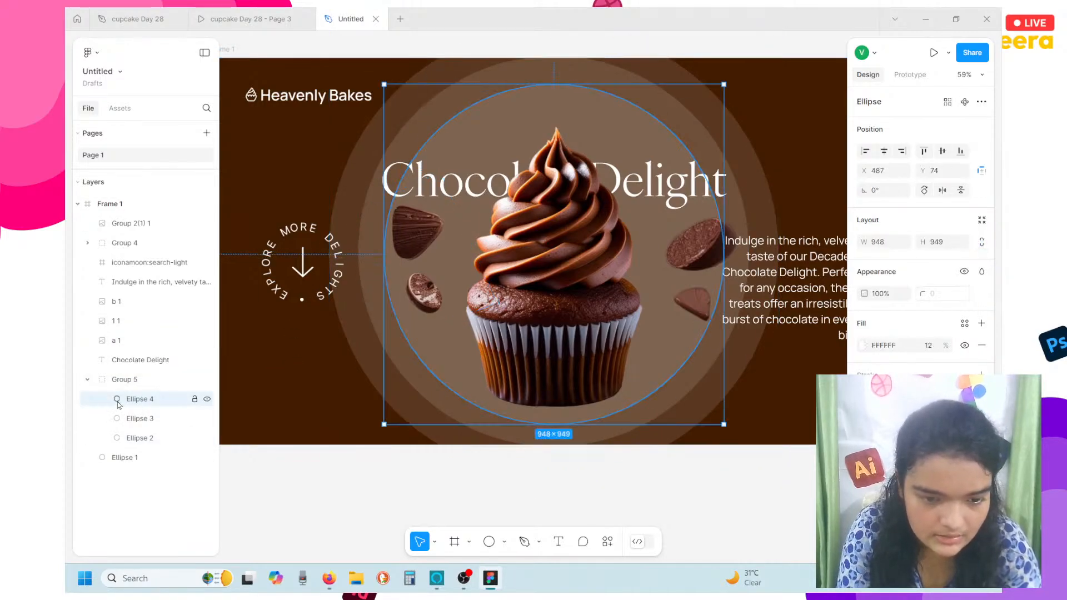
{"action": "left_click_drag", "start_coordinate": [384, 205], "coordinate": [395, 205]}
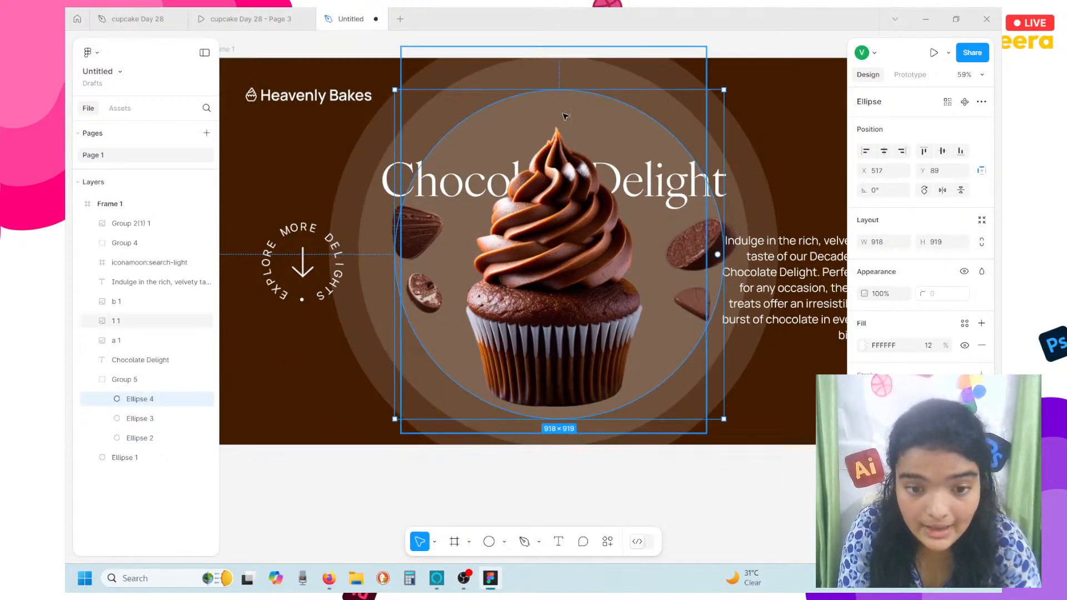
{"action": "left_click_drag", "start_coordinate": [565, 117], "coordinate": [558, 115]}
Scale the circle group down to about 1050 by 1050 and move it back behind the cupcake
{"action": "left_click", "coordinate": [158, 380]}
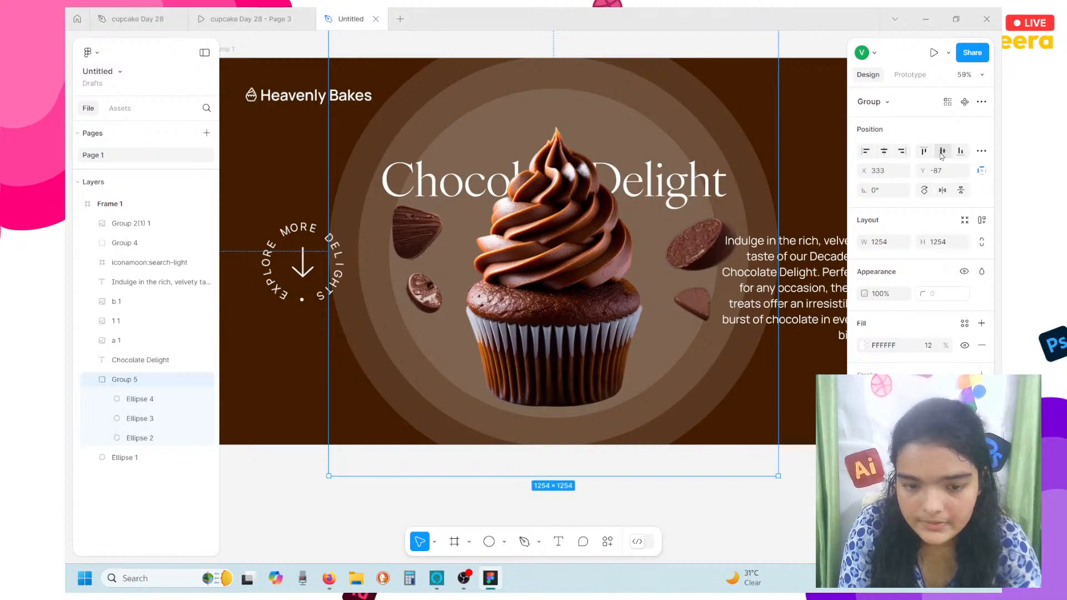
{"action": "left_click_drag", "start_coordinate": [328, 213], "coordinate": [403, 212]}
{"action": "left_click_drag", "start_coordinate": [527, 164], "coordinate": [482, 164]}
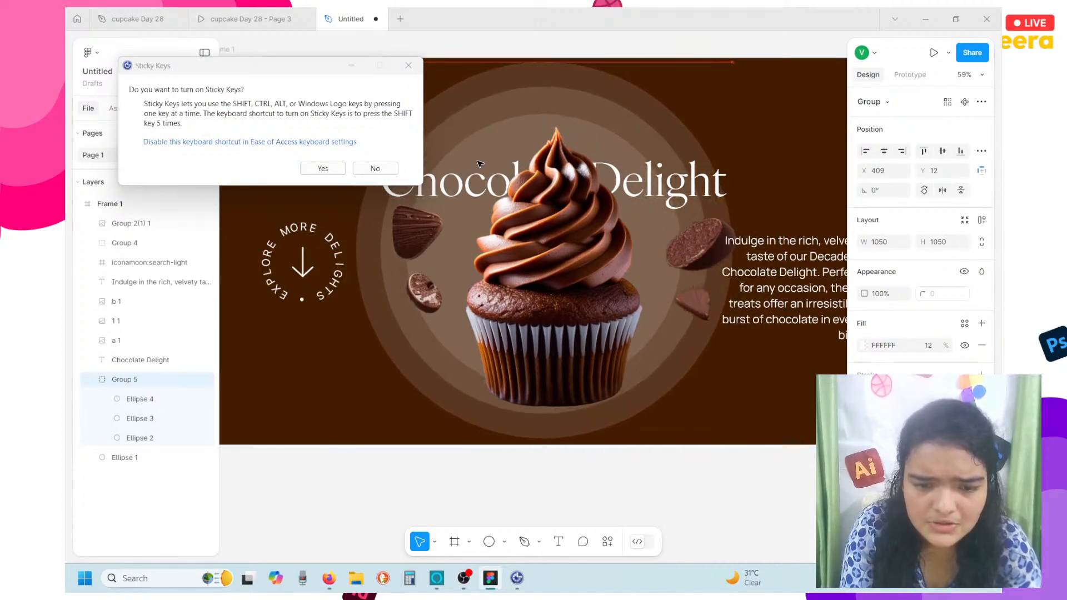
{"action": "left_click", "coordinate": [408, 66]}
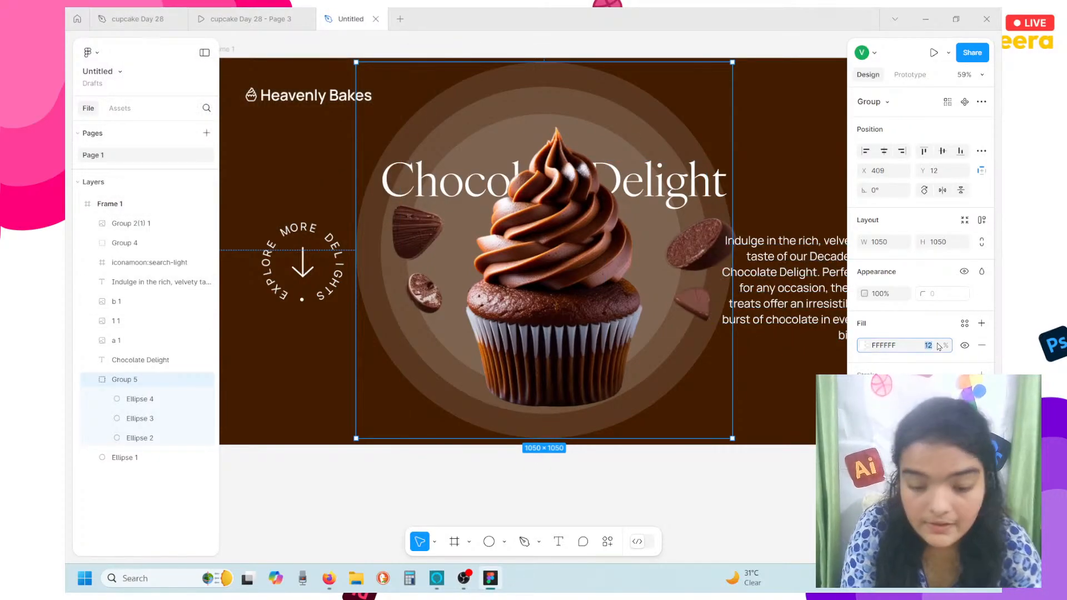
Set the circle group's fill opacity to 10% and centre the group horizontally and vertically in the frame
{"action": "key", "text": "Return"}
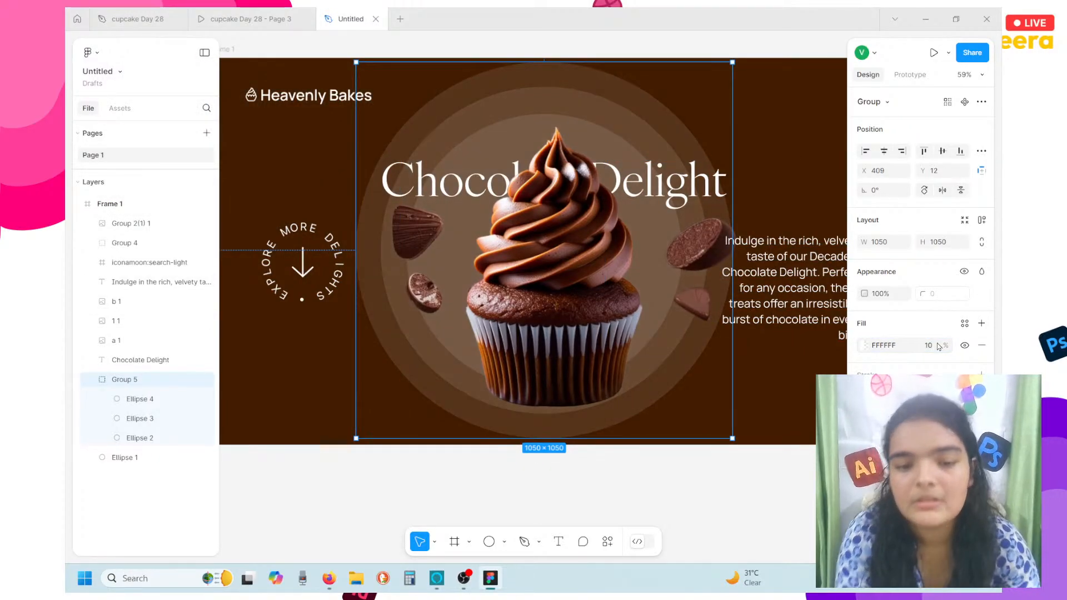
{"action": "left_click_drag", "start_coordinate": [398, 157], "coordinate": [401, 159]}
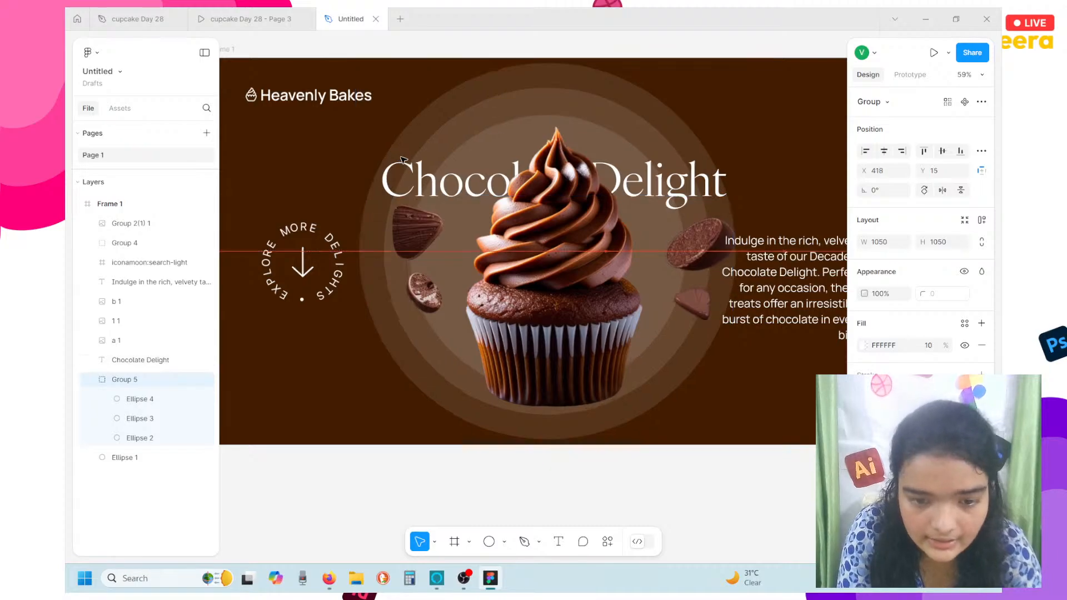
{"action": "left_click", "coordinate": [885, 152]}
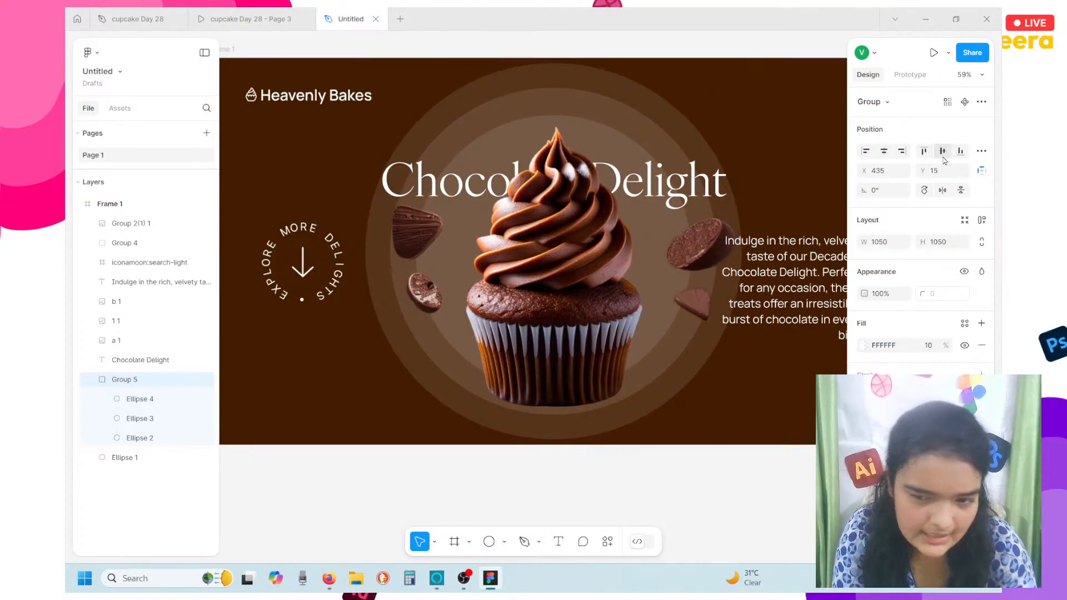
{"action": "left_click", "coordinate": [943, 151]}
Inspect the fill opacity of Ellipse 3 in the cupcake Day 28 file's Chocolate frame, and return to the Untitled design
{"action": "left_click", "coordinate": [138, 19]}
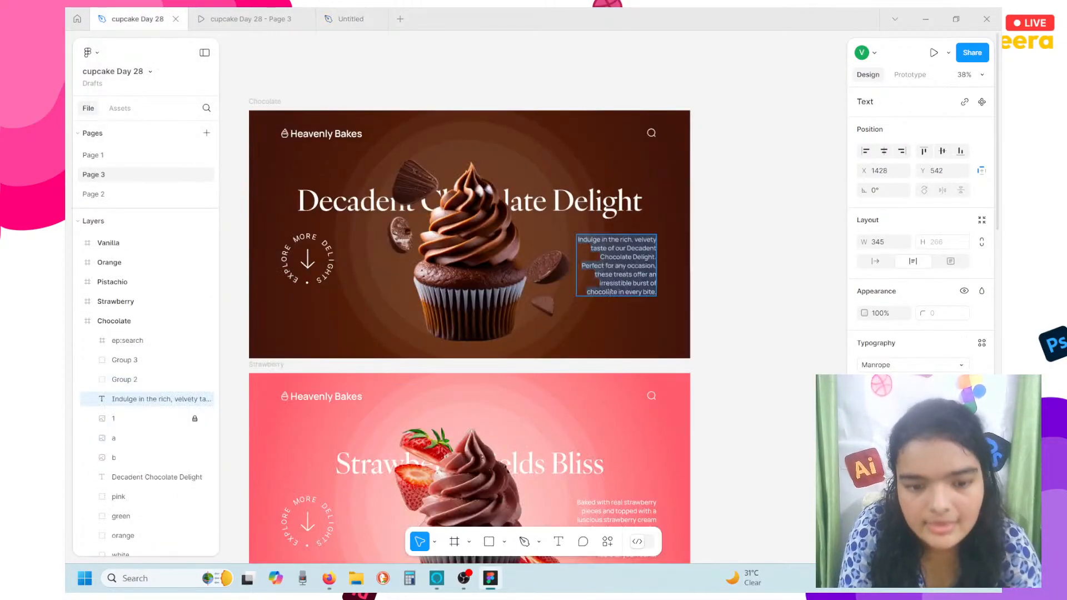
{"action": "left_click", "coordinate": [610, 292]}
{"action": "key", "text": "Escape"}
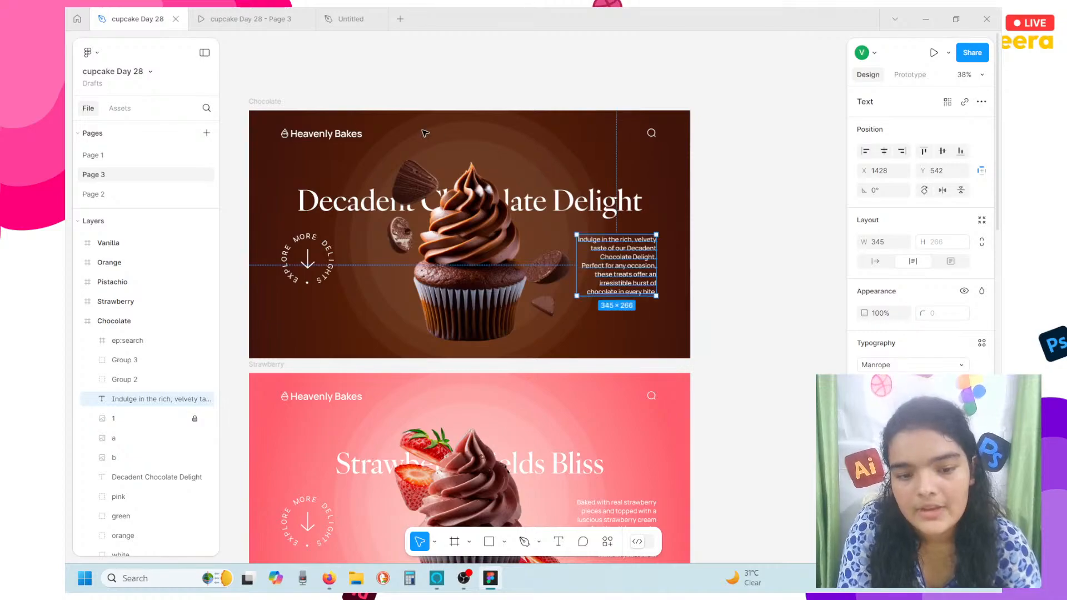
{"action": "left_click", "coordinate": [425, 134]}
{"action": "left_click_drag", "start_coordinate": [350, 19], "coordinate": [612, 311]}
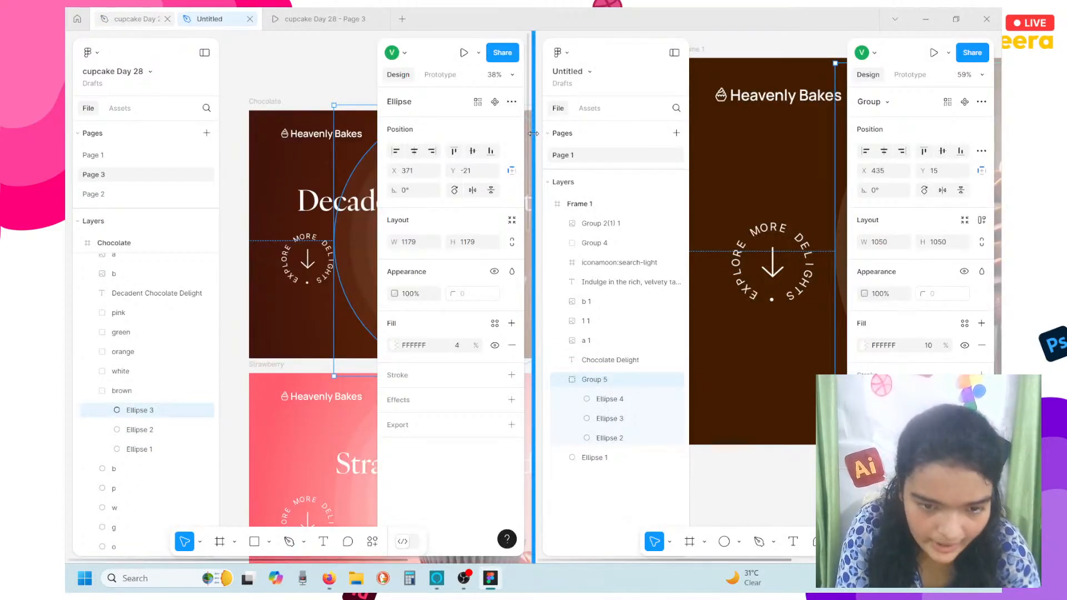
{"action": "left_click_drag", "start_coordinate": [534, 275], "coordinate": [65, 274]}
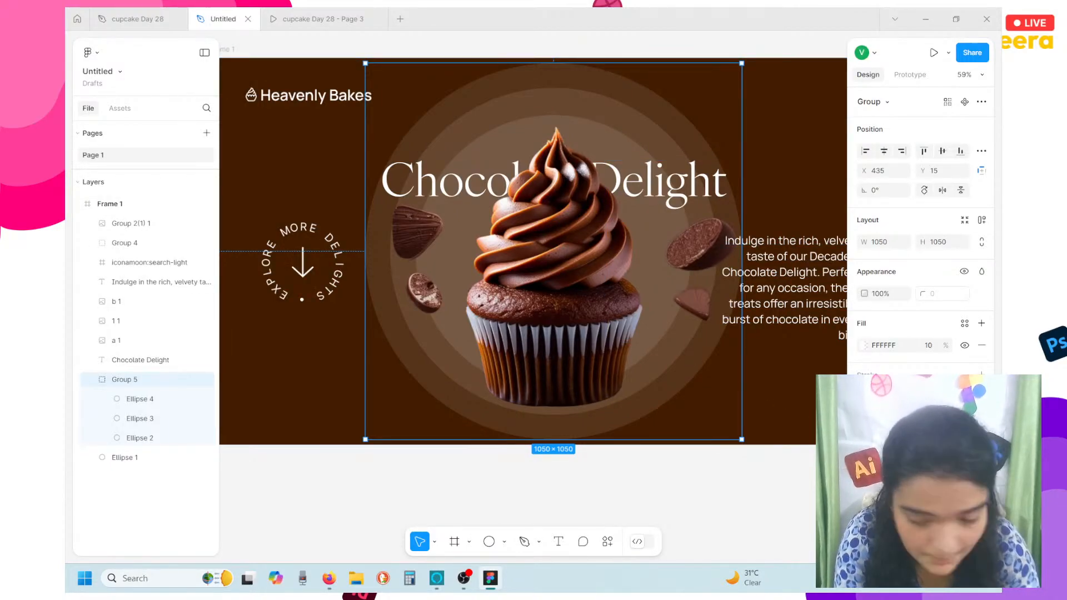
Set the circle group's fill opacity to 4% and enlarge the group to about 1173 by 1173
{"action": "key", "text": "ctrl+z"}
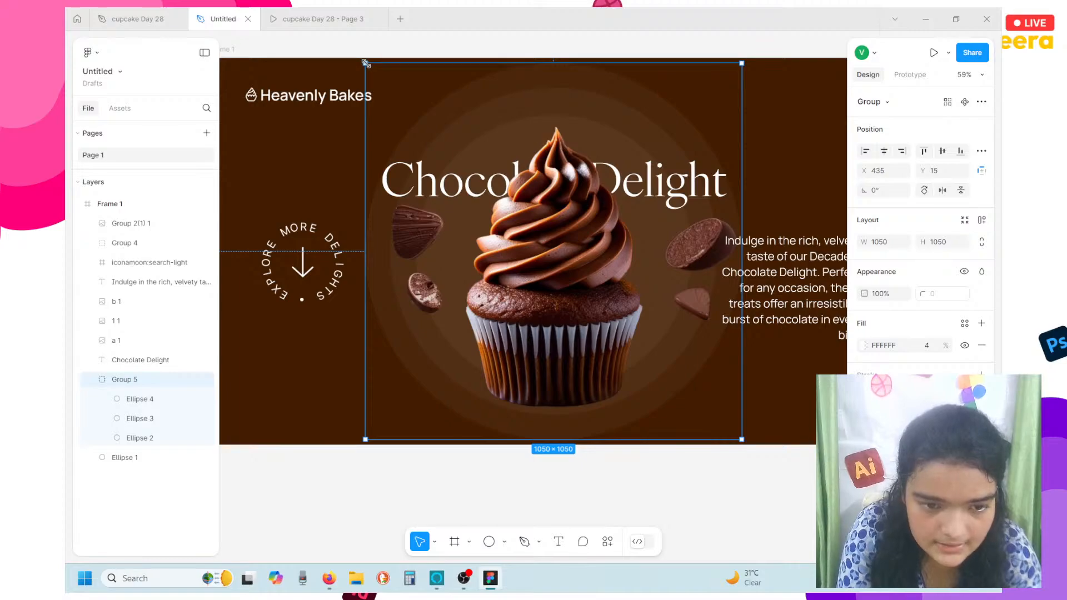
{"action": "left_click_drag", "start_coordinate": [365, 63], "coordinate": [321, 113]}
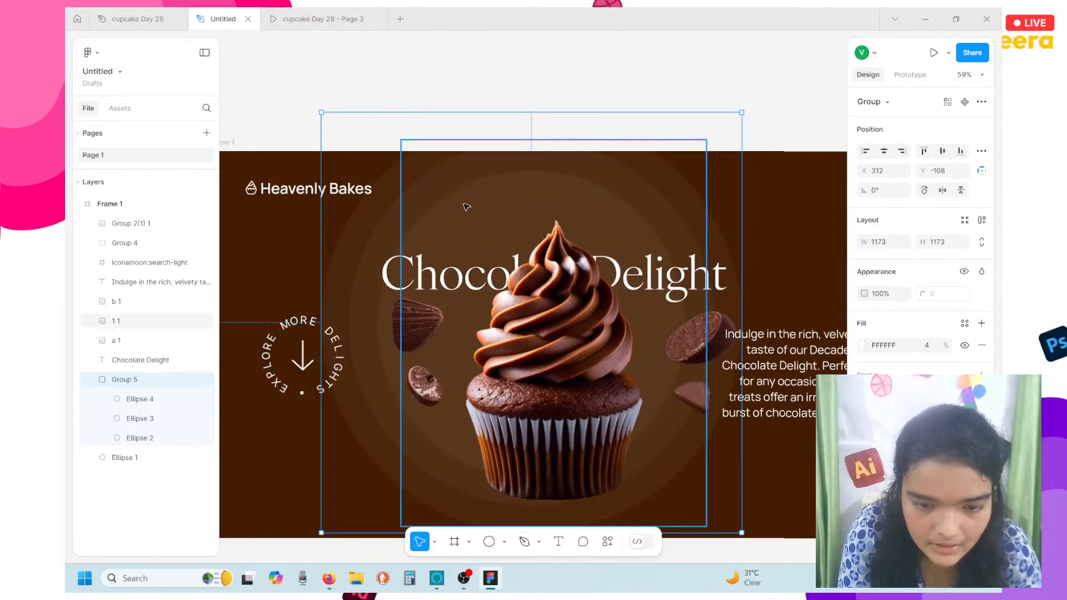
Centre the enlarged circle group horizontally and vertically in Frame 1, then deselect it
{"action": "left_click_drag", "start_coordinate": [466, 206], "coordinate": [455, 213]}
{"action": "scroll", "coordinate": [455, 213], "scroll_direction": "down", "scroll_amount": 5}
{"action": "scroll", "coordinate": [455, 213], "scroll_direction": "up", "scroll_amount": 4}
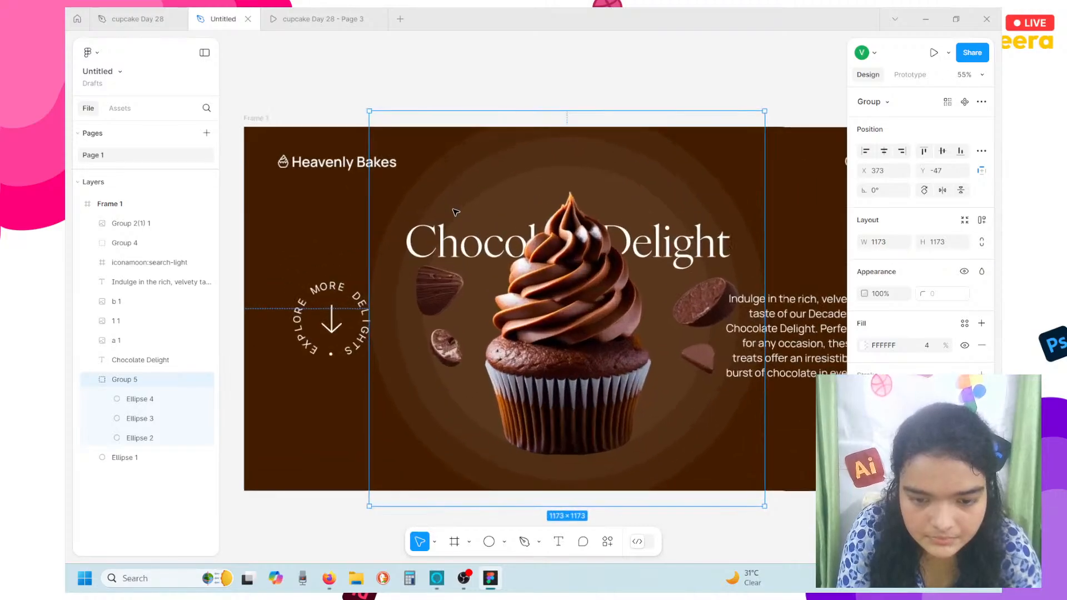
{"action": "scroll", "coordinate": [455, 213], "scroll_direction": "down", "scroll_amount": 3}
{"action": "key", "text": "Escape"}
{"action": "scroll", "coordinate": [758, 295], "scroll_direction": "right", "scroll_amount": 2}
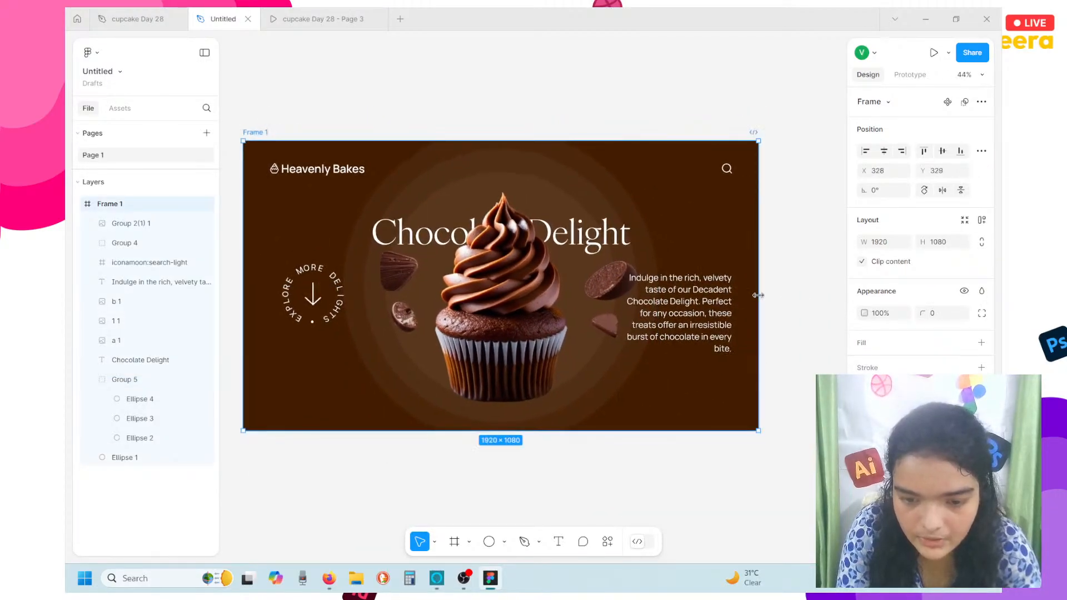
Reduce the description paragraph's font size and narrow its text box from the left to about 328 wide, clear of the chocolate pieces
{"action": "left_click", "coordinate": [684, 312]}
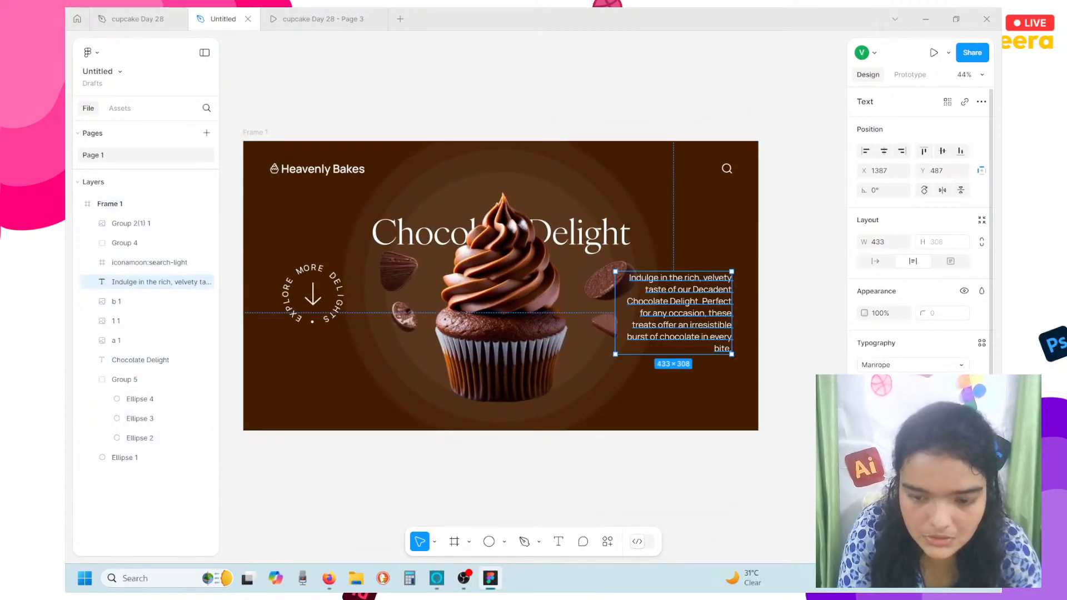
{"action": "key", "text": "Return"}
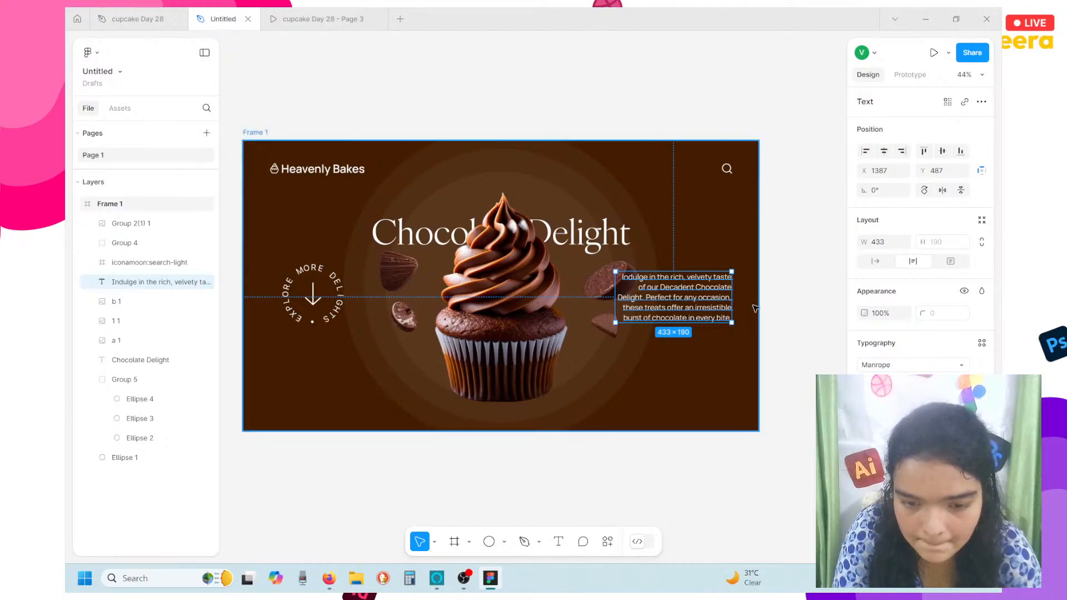
{"action": "scroll", "coordinate": [705, 308], "scroll_direction": "up", "scroll_amount": 5}
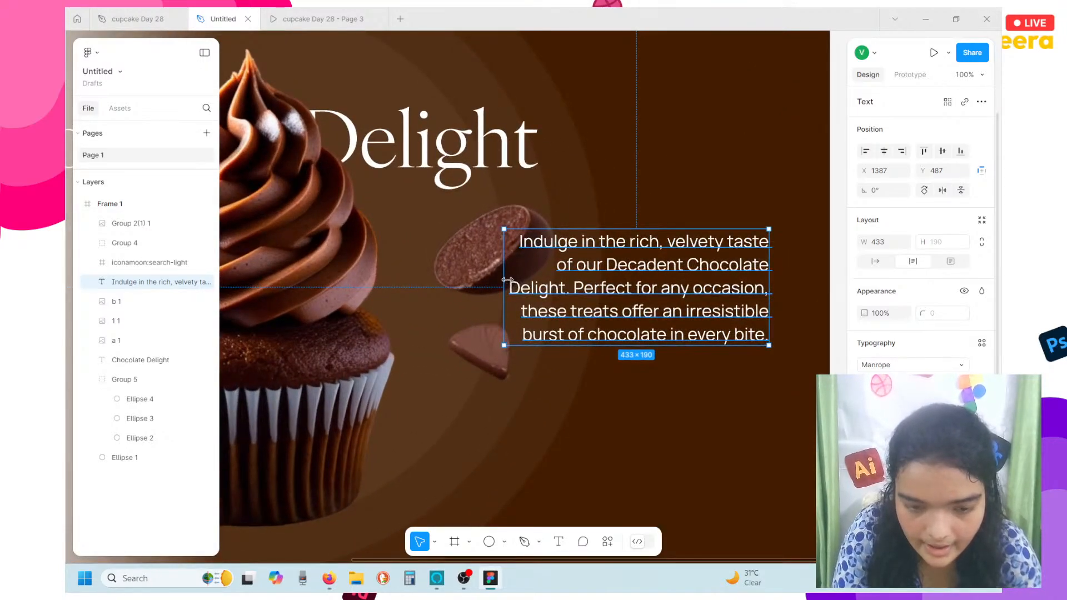
{"action": "left_click_drag", "start_coordinate": [507, 280], "coordinate": [568, 283]}
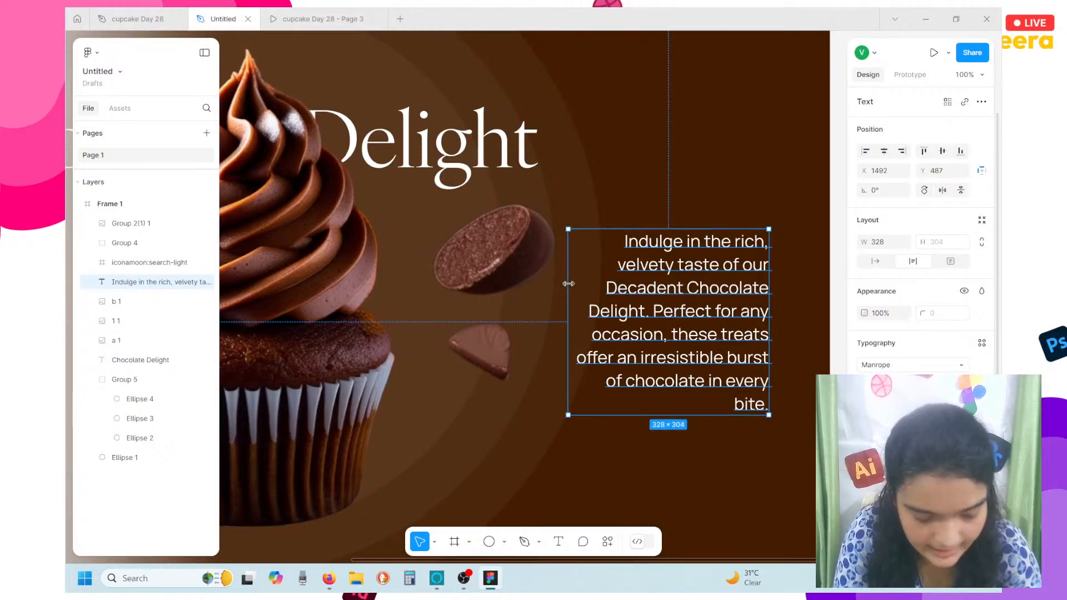
{"action": "key", "text": "shift+1"}
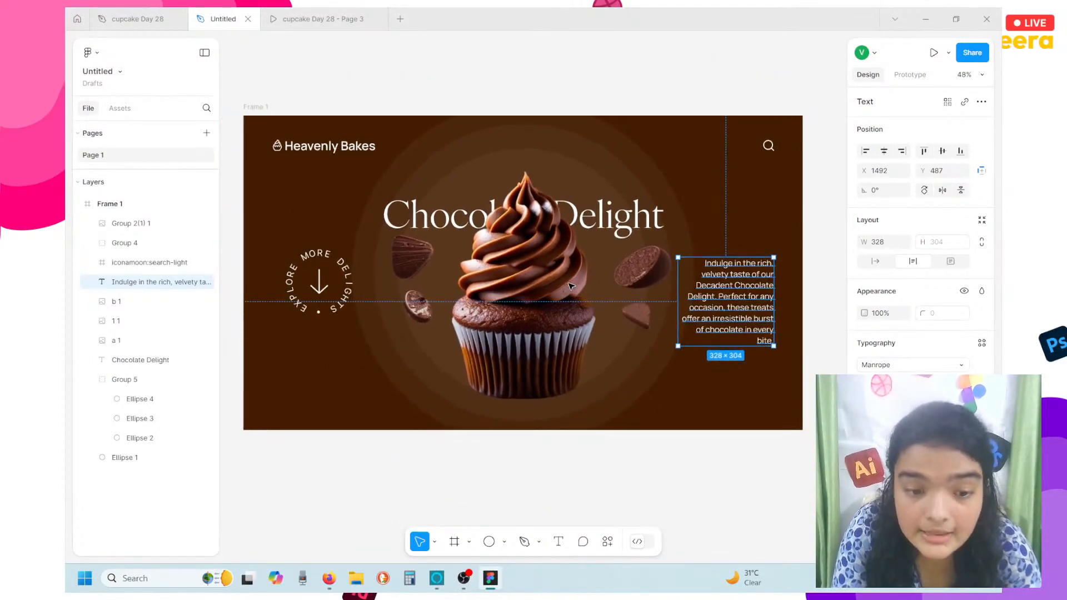
{"action": "scroll", "coordinate": [571, 286], "scroll_direction": "left", "scroll_amount": 1}
{"action": "scroll", "coordinate": [571, 287], "scroll_direction": "down", "scroll_amount": 1}
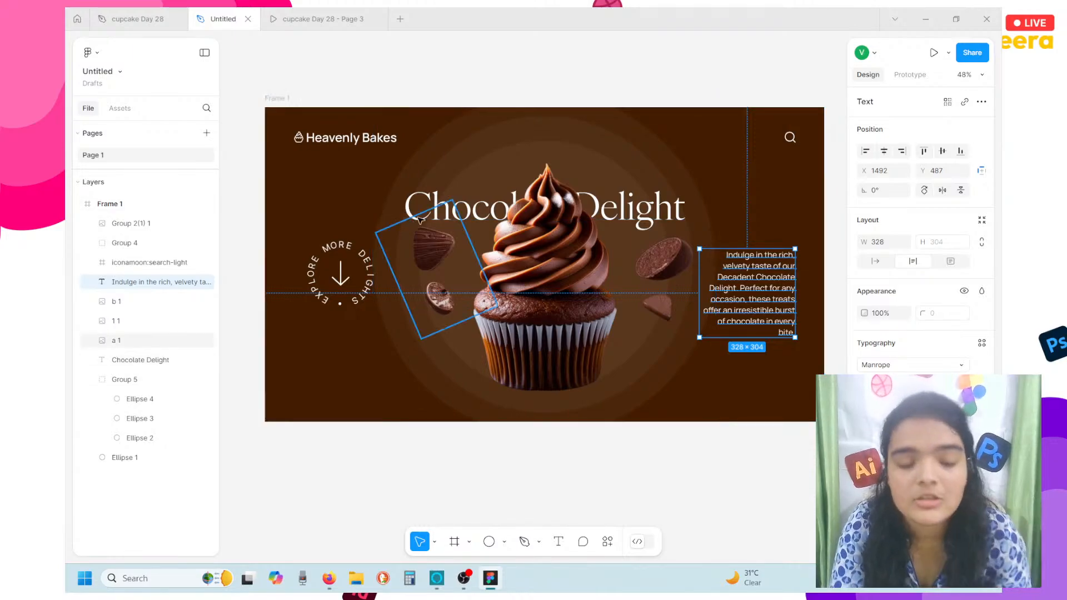
Duplicate the whole Frame 1 so the copy sits beside the original
{"action": "left_click", "coordinate": [391, 207]}
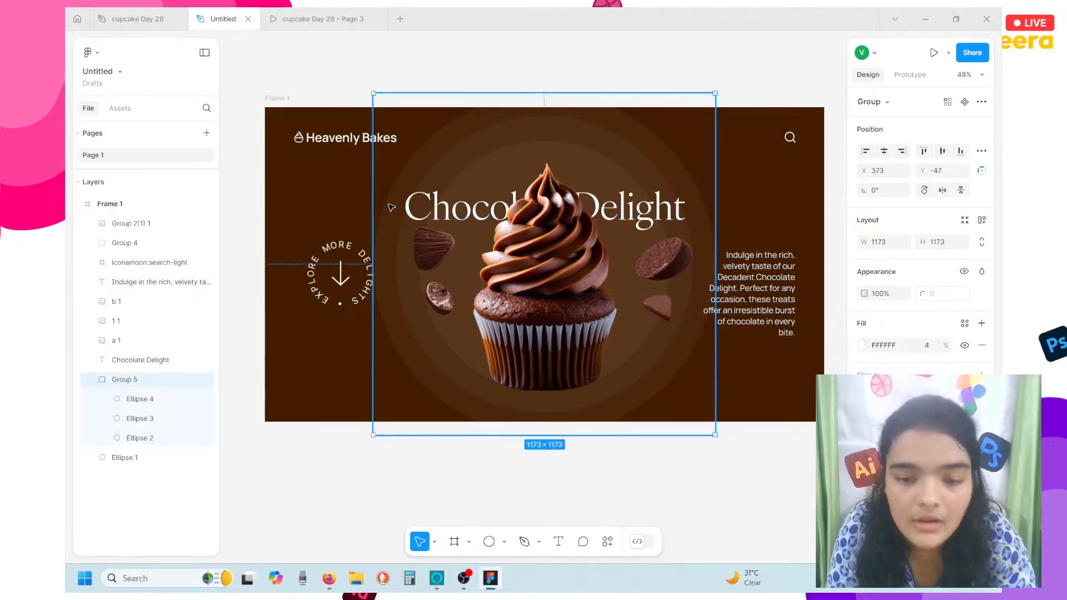
{"action": "left_click", "coordinate": [289, 115]}
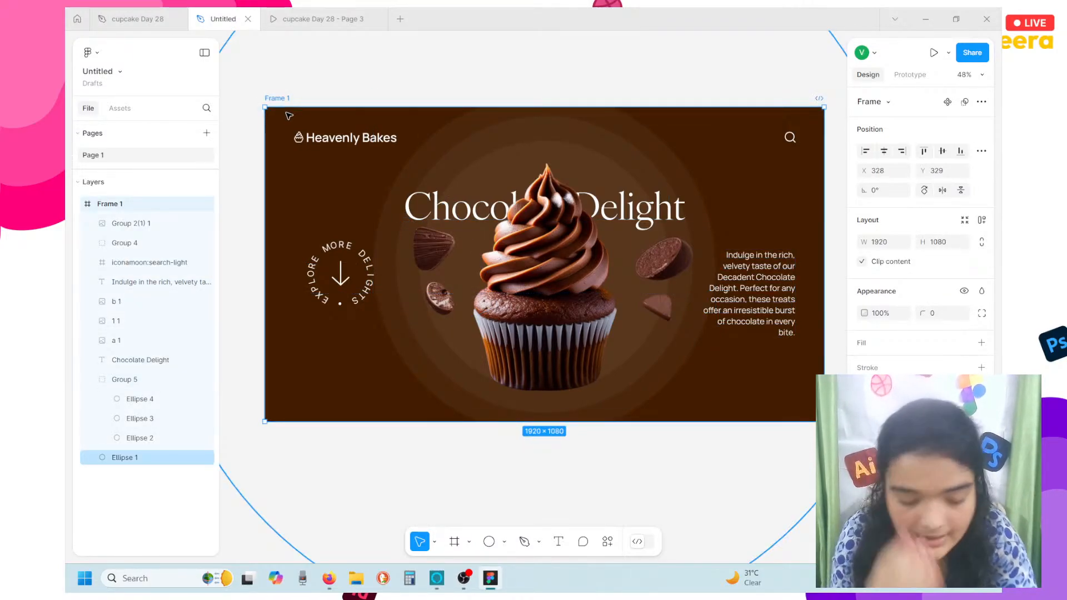
{"action": "key", "text": "ctrl+d"}
{"action": "scroll", "coordinate": [289, 115], "scroll_direction": "down", "scroll_amount": 3}
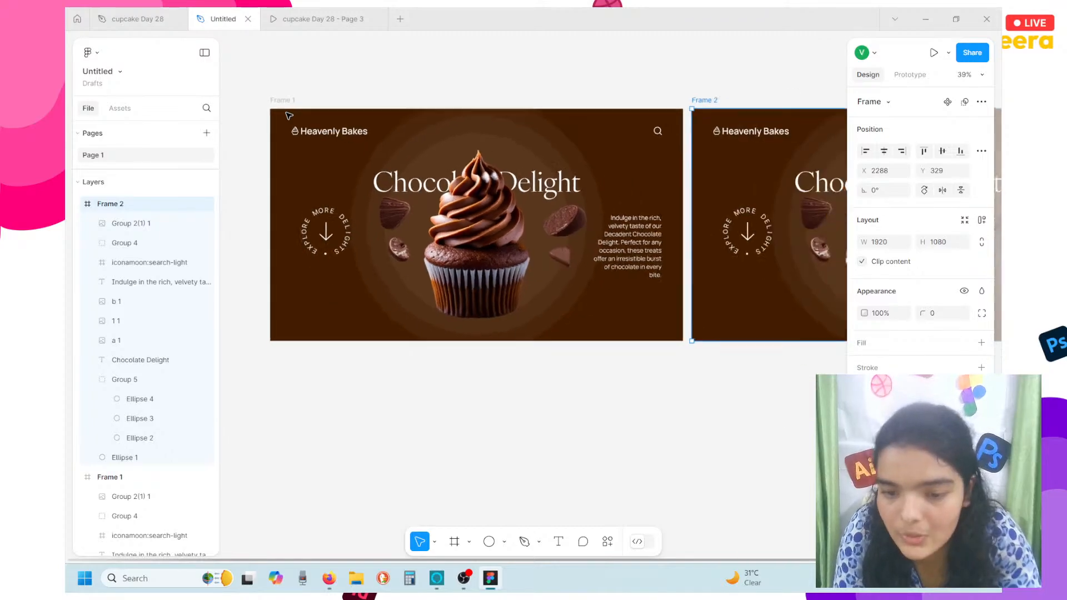
{"action": "scroll", "coordinate": [717, 250], "scroll_direction": "right", "scroll_amount": 5}
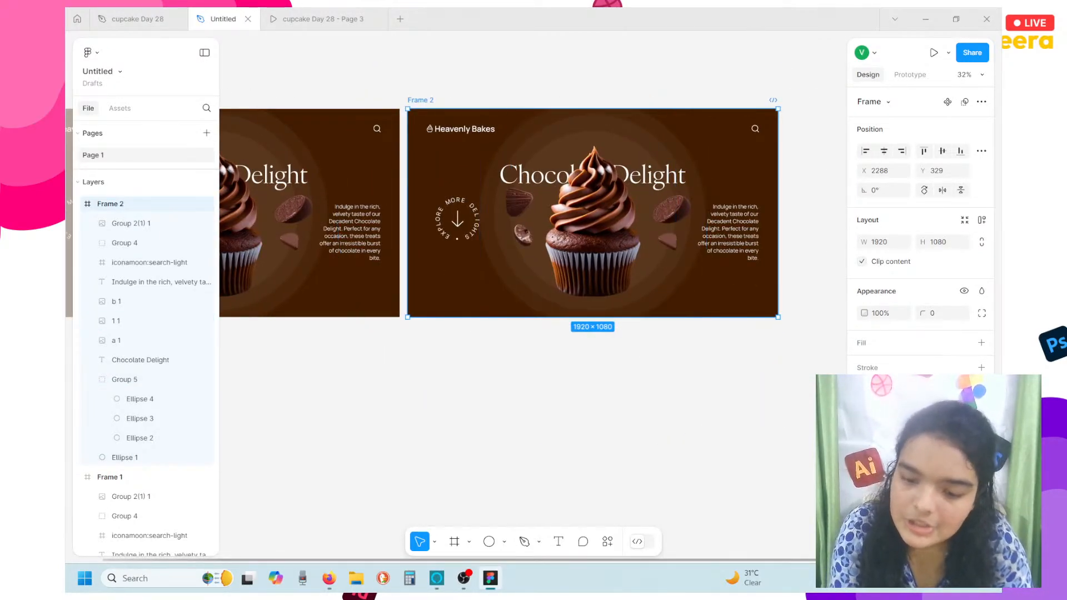
Change the brown background colour in Frame 2 to the light pink FFABB2
{"action": "left_click", "coordinate": [865, 457]}
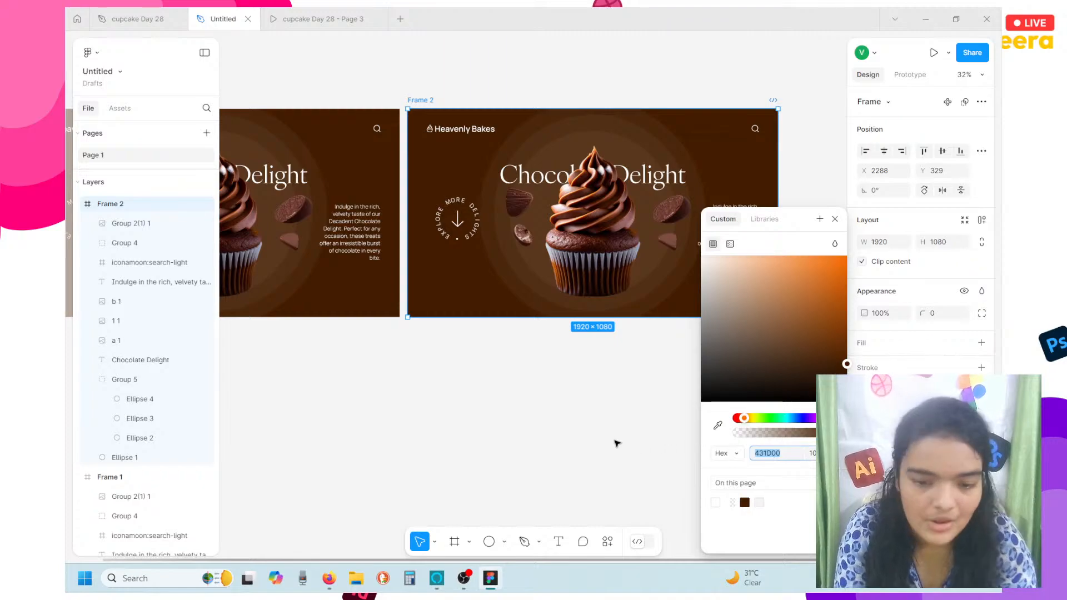
{"action": "left_click_drag", "start_coordinate": [744, 418], "coordinate": [814, 418]}
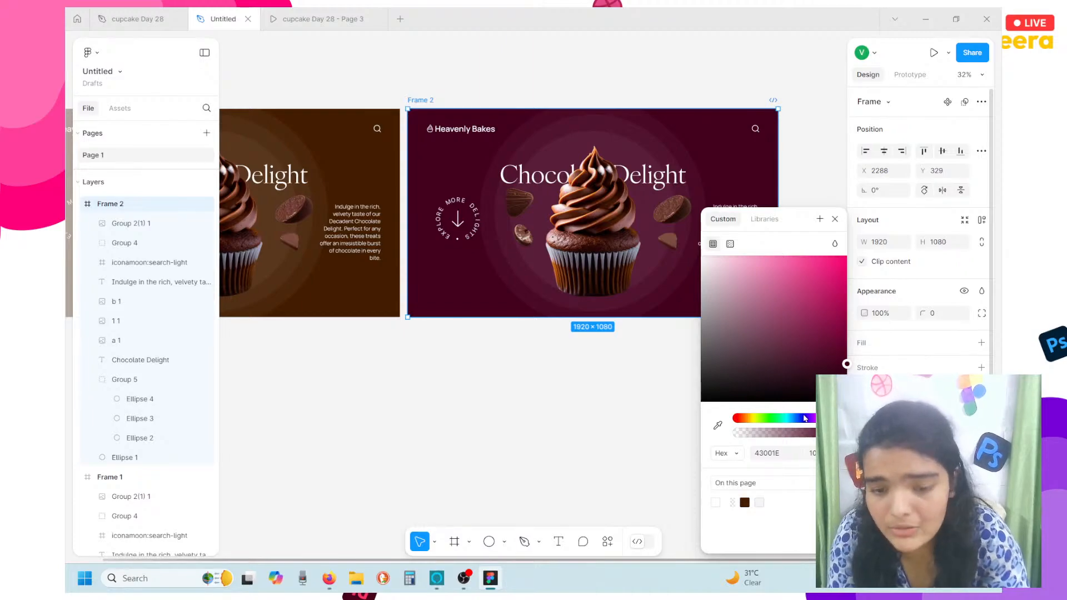
{"action": "left_click_drag", "start_coordinate": [805, 389], "coordinate": [832, 257]}
{"action": "left_click_drag", "start_coordinate": [820, 418], "coordinate": [814, 418]}
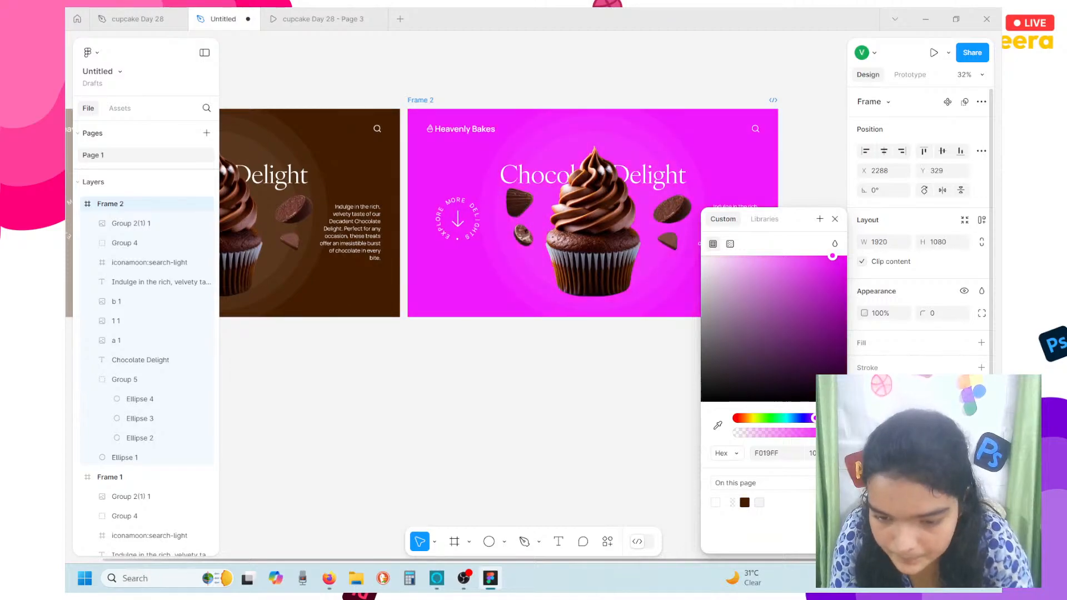
{"action": "left_click", "coordinate": [809, 418]}
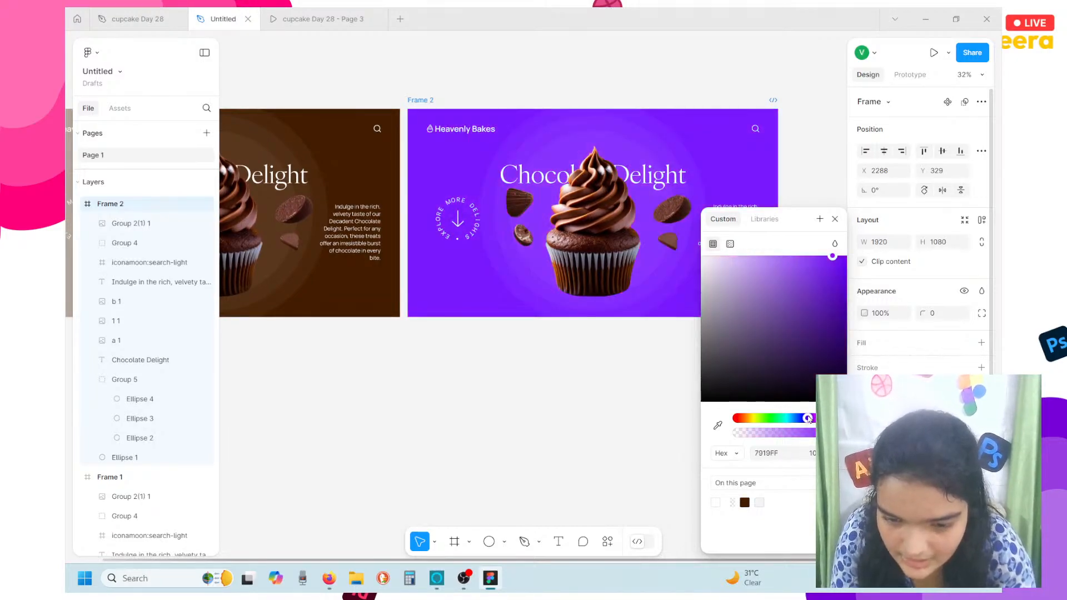
{"action": "scroll", "coordinate": [809, 419], "scroll_direction": "up", "scroll_amount": 5}
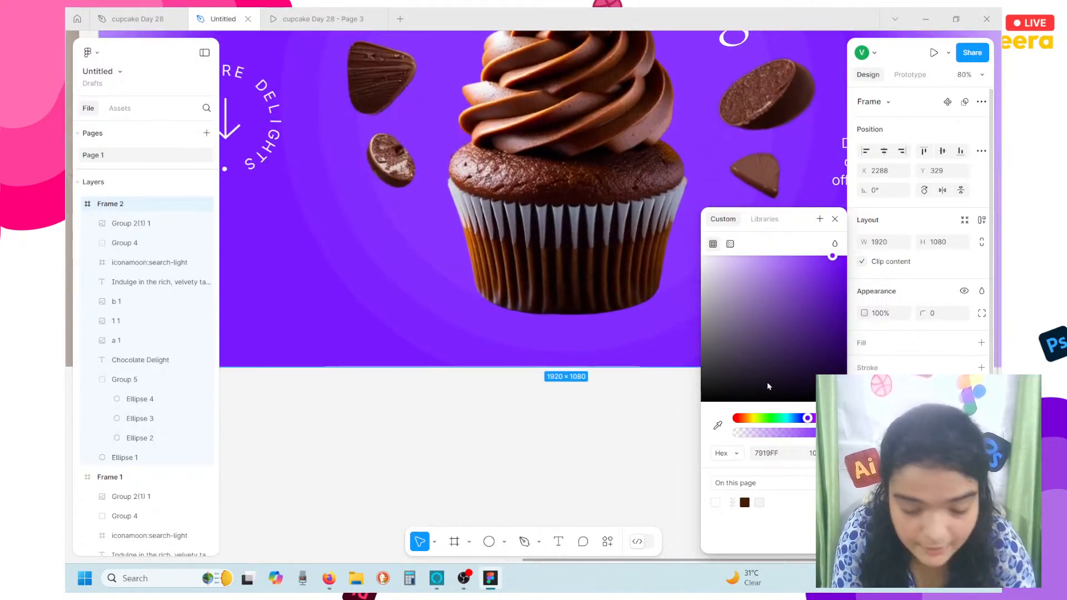
{"action": "left_click_drag", "start_coordinate": [809, 419], "coordinate": [822, 419]}
{"action": "left_click_drag", "start_coordinate": [832, 256], "coordinate": [747, 227]}
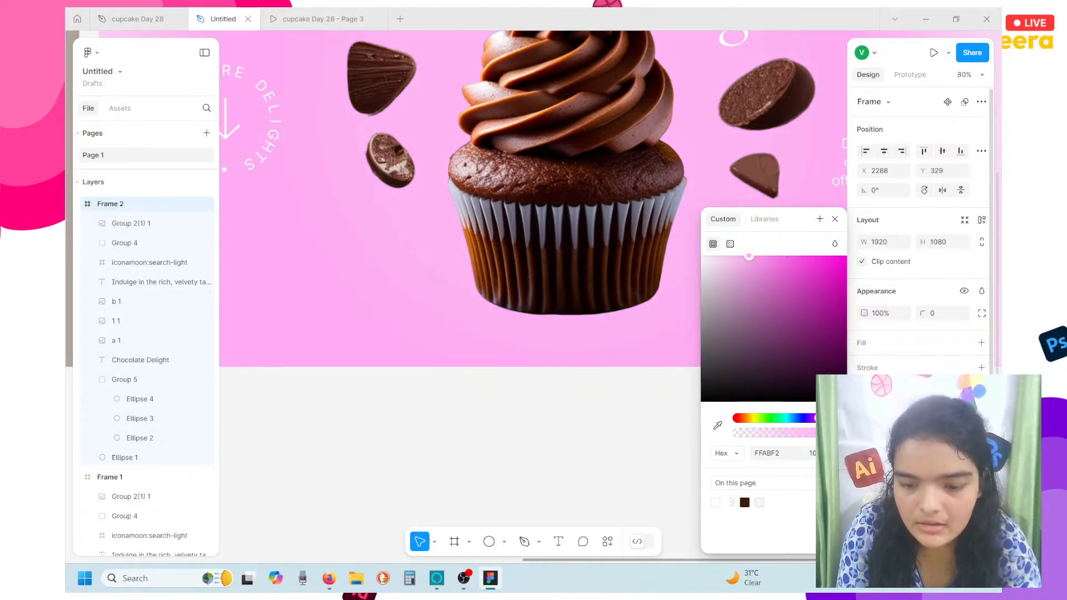
{"action": "left_click_drag", "start_coordinate": [823, 419], "coordinate": [838, 419]}
{"action": "scroll", "coordinate": [467, 361], "scroll_direction": "down", "scroll_amount": 5}
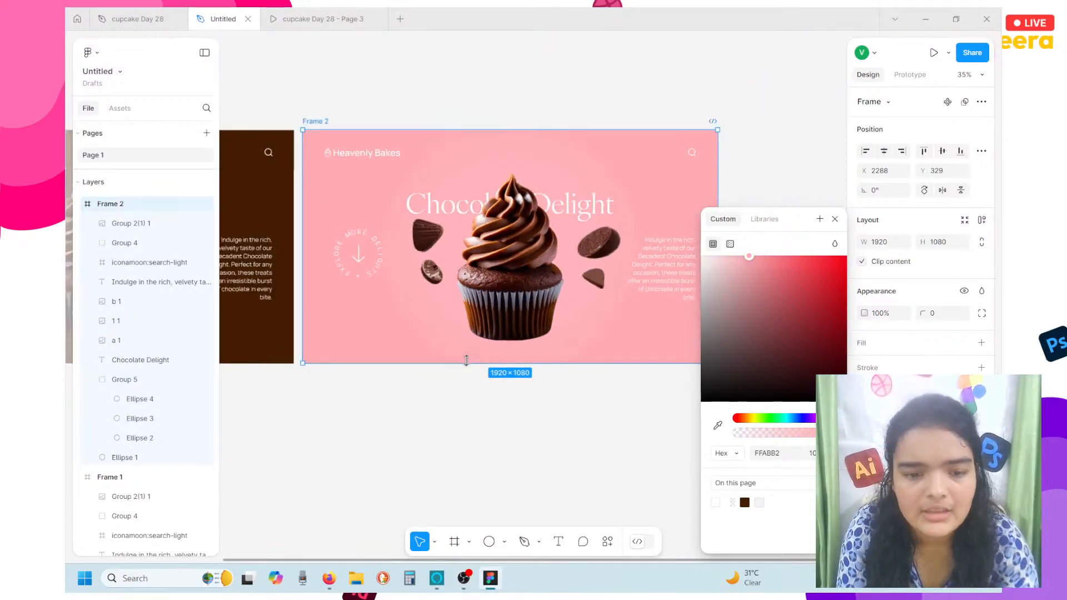
{"action": "scroll", "coordinate": [441, 440], "scroll_direction": "up", "scroll_amount": 1}
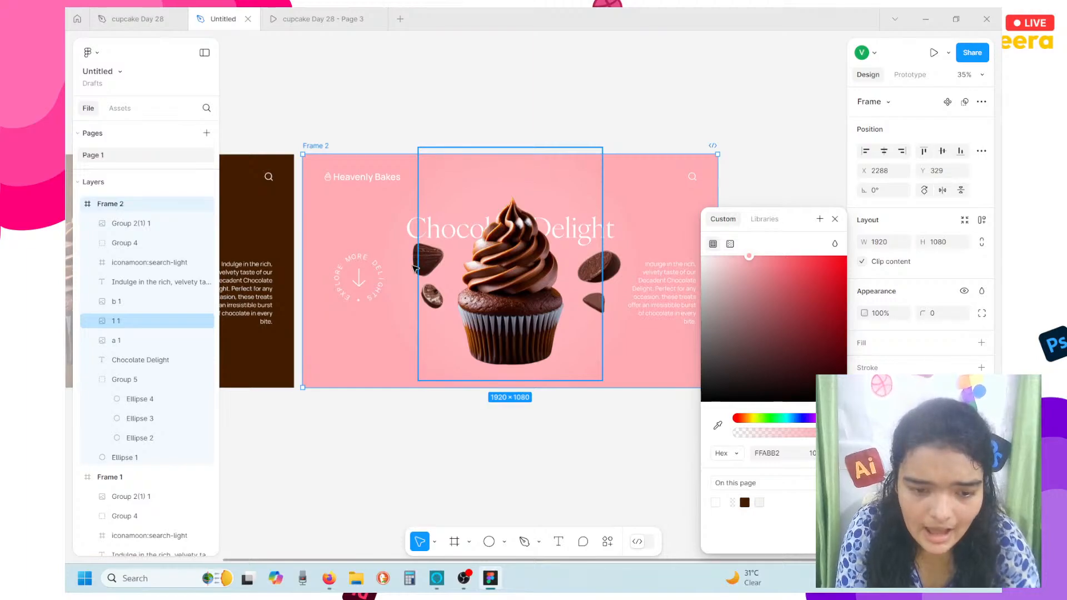
{"action": "key", "text": "Escape"}
Set the fill opacity of Frame 2's concentric circle group to 12%
{"action": "left_click", "coordinate": [157, 379]}
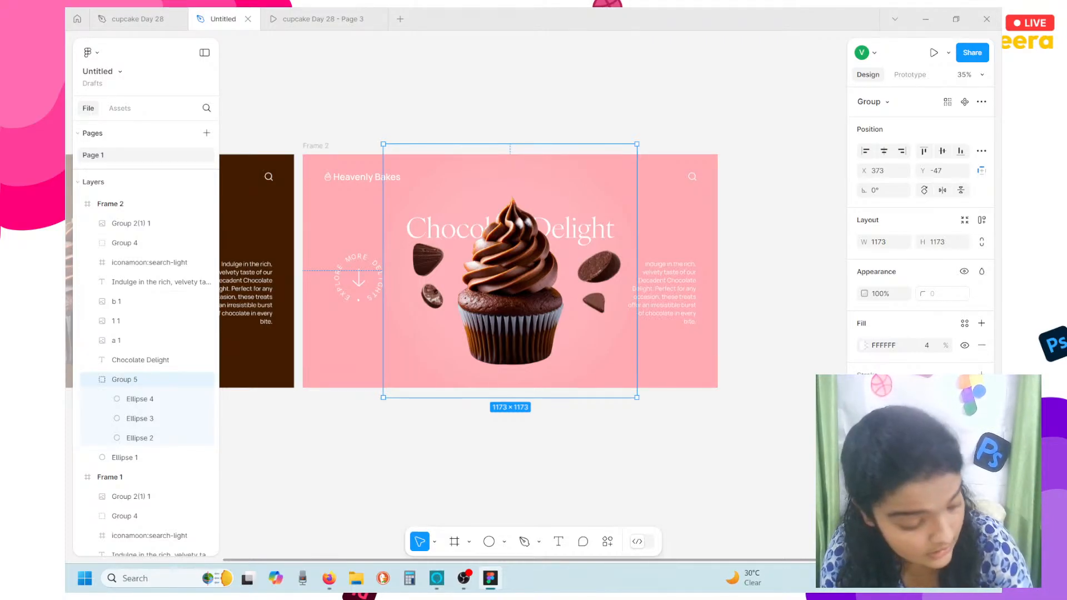
{"action": "key", "text": "ctrl+z"}
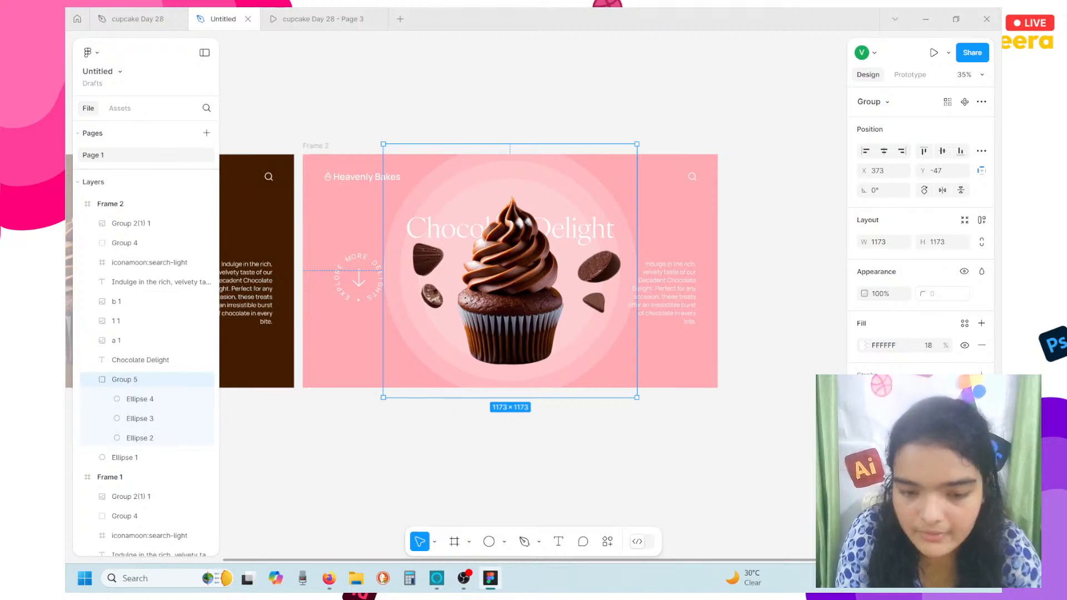
{"action": "key", "text": "ctrl+z"}
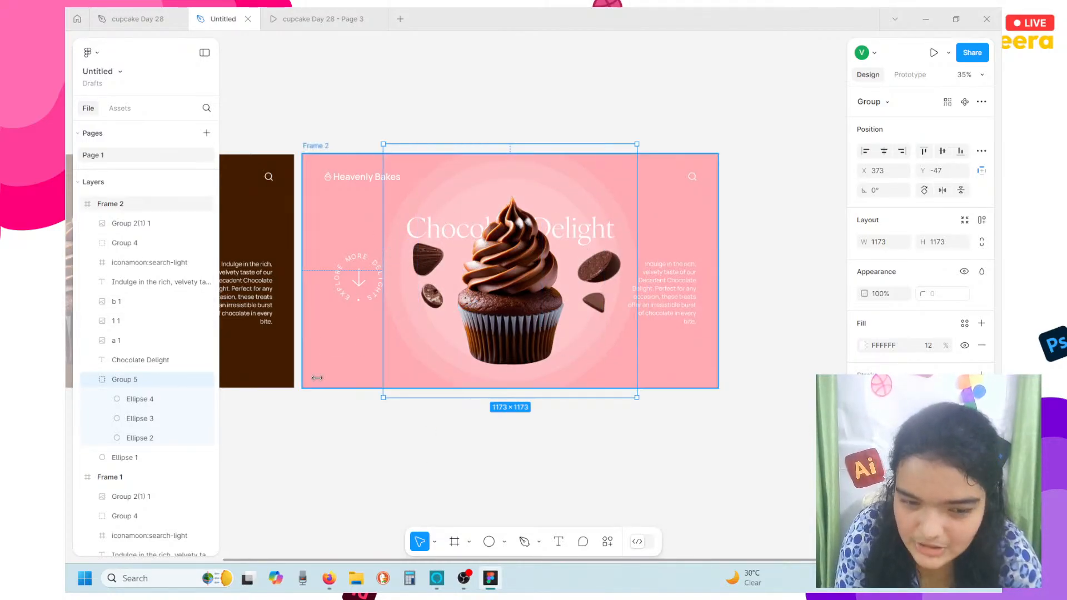
Switch to the browser and look over the Day 28 asset link in Discord's 100-days-of-ui-assets channel
{"action": "left_click", "coordinate": [340, 585]}
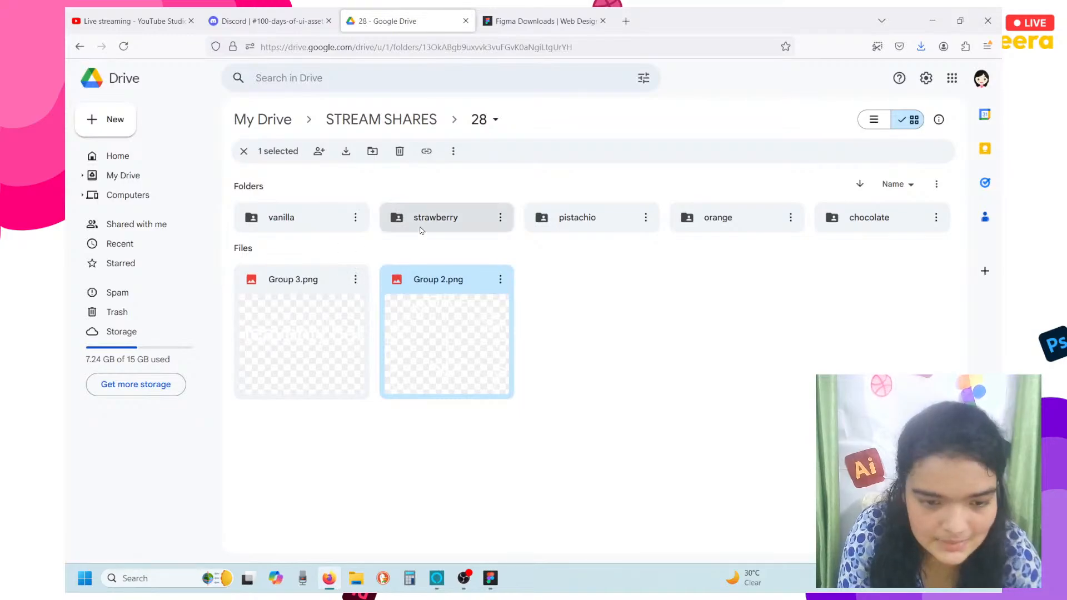
{"action": "left_click", "coordinate": [267, 21]}
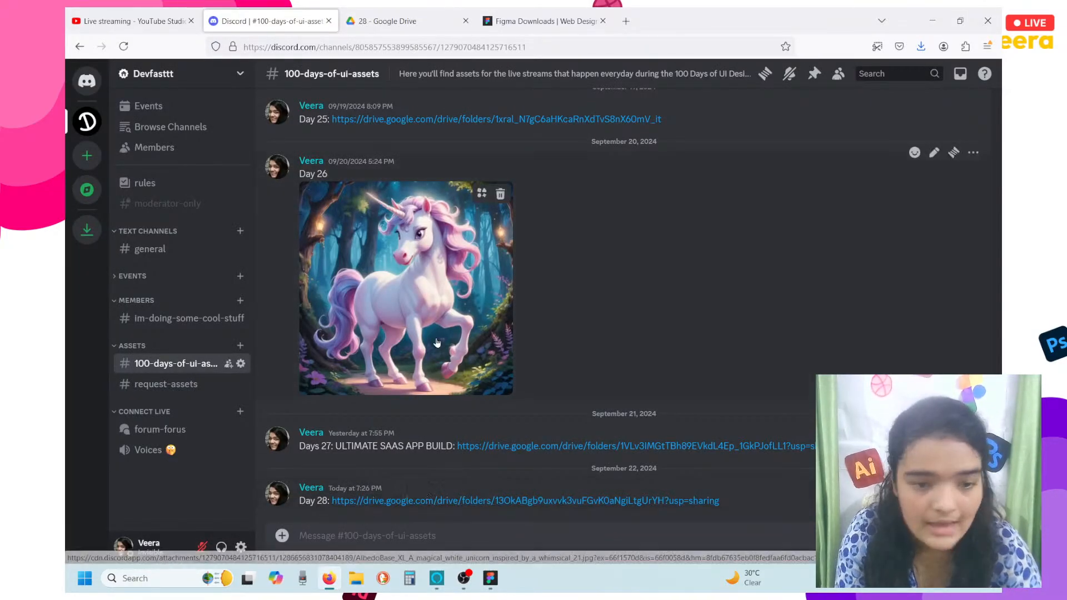
{"action": "scroll", "coordinate": [435, 337], "scroll_direction": "up", "scroll_amount": 4}
{"action": "scroll", "coordinate": [436, 338], "scroll_direction": "down", "scroll_amount": 4}
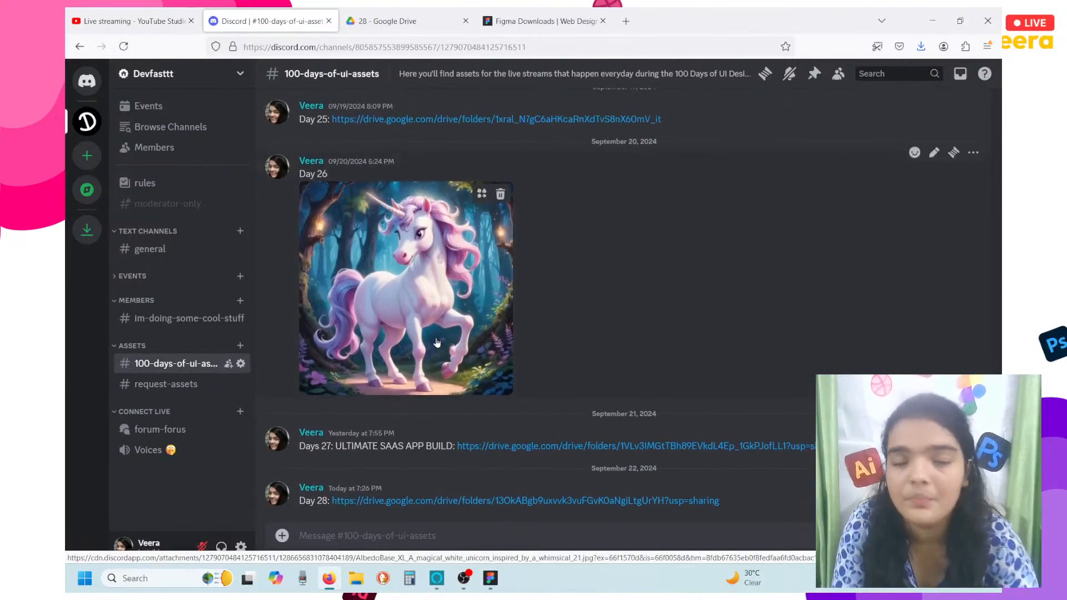
Download b.png, a.png and 1.png from the strawberry folder inside Google Drive's 28 folder, and return to the Untitled Figma design
{"action": "left_click", "coordinate": [418, 12]}
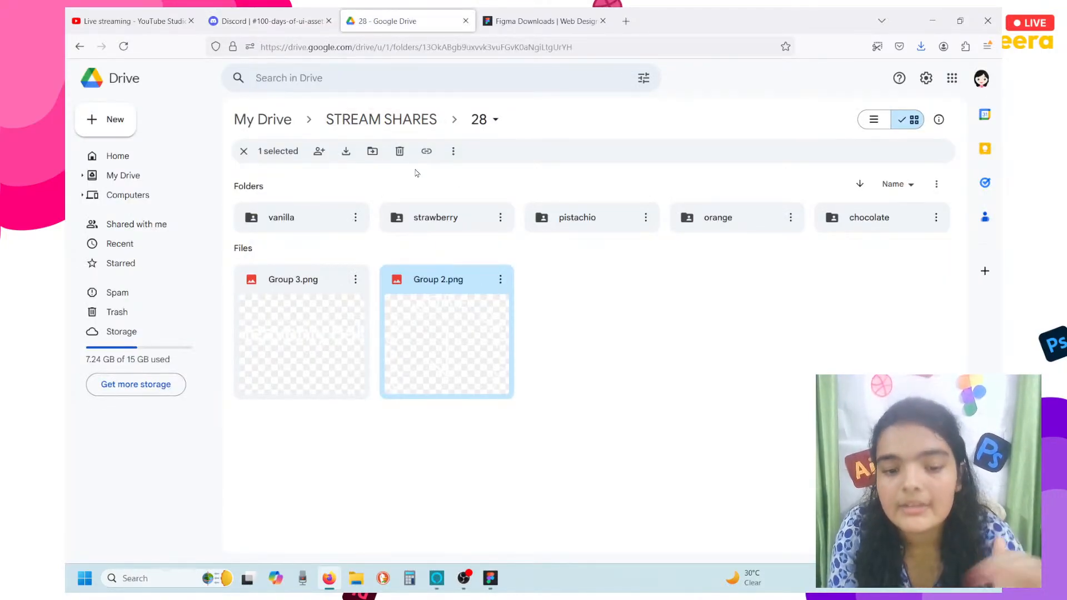
{"action": "double_click", "coordinate": [428, 218]}
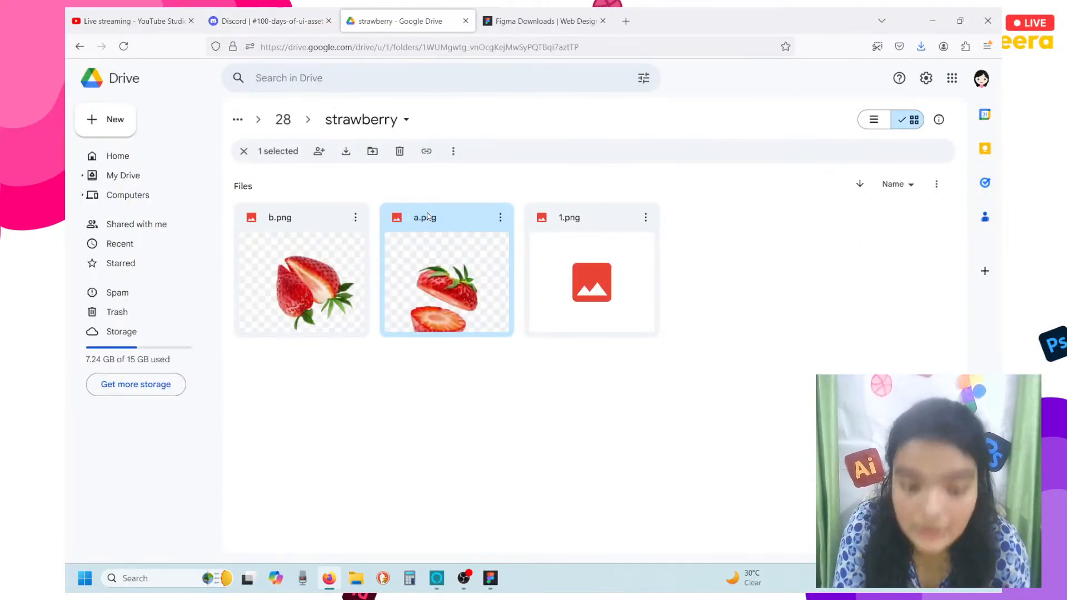
{"action": "left_click", "coordinate": [315, 225]}
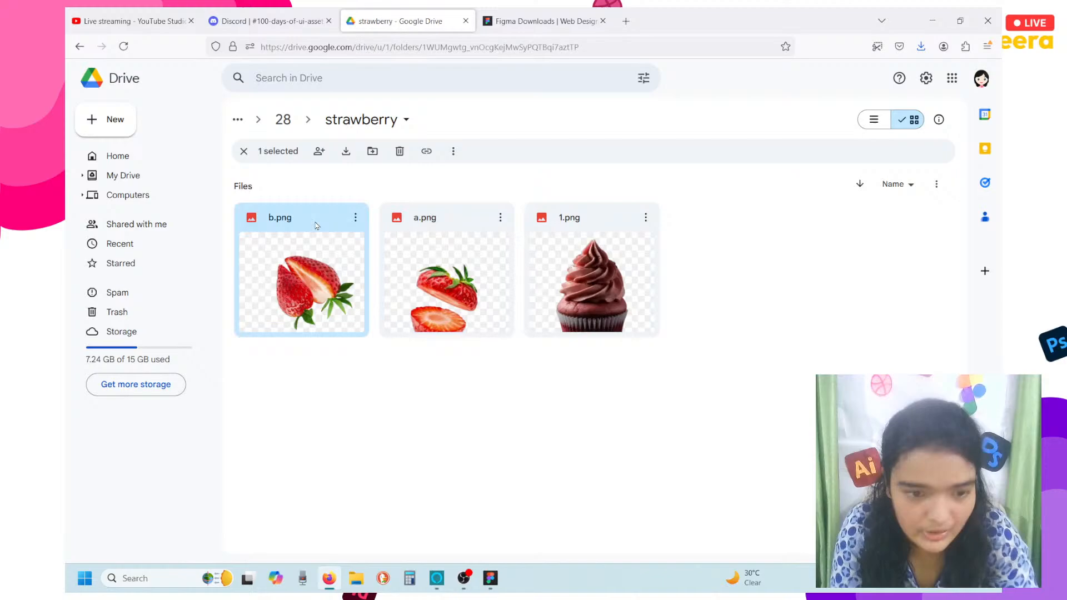
{"action": "left_click", "coordinate": [345, 151]}
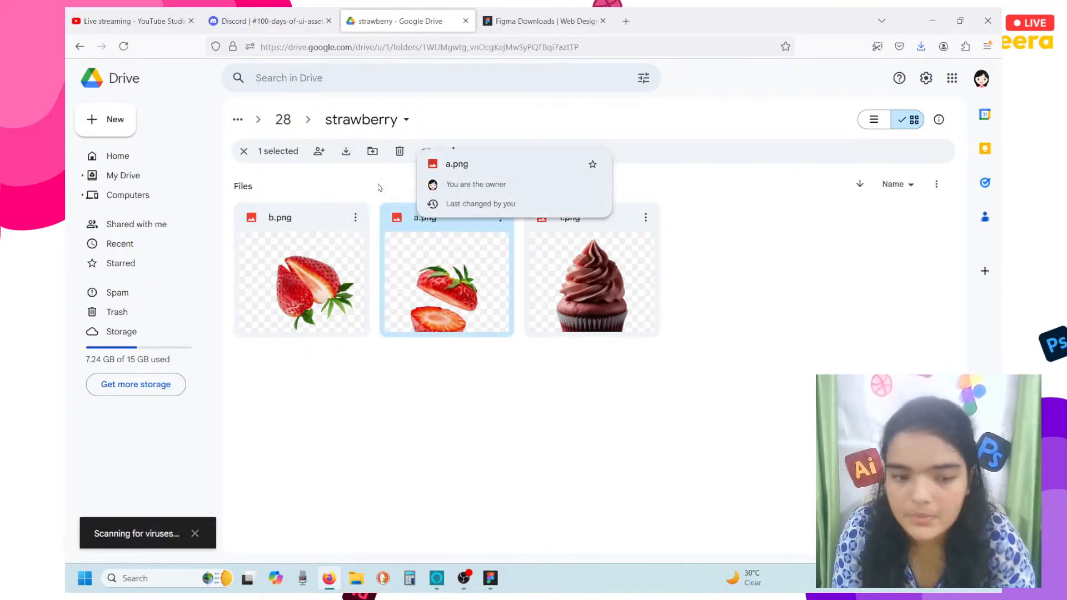
{"action": "left_click", "coordinate": [594, 282]}
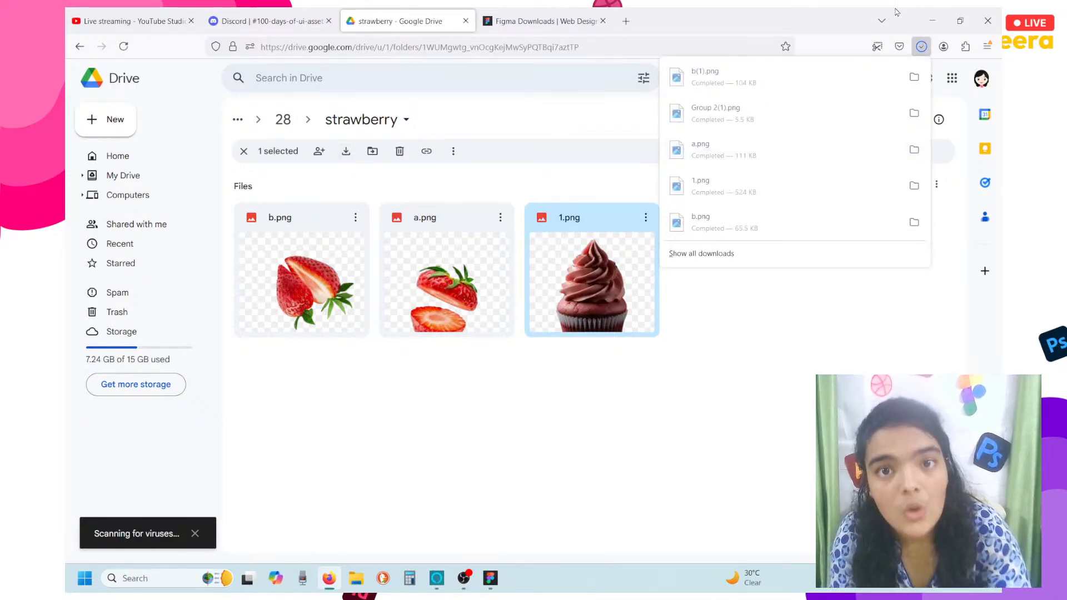
{"action": "left_click", "coordinate": [933, 20]}
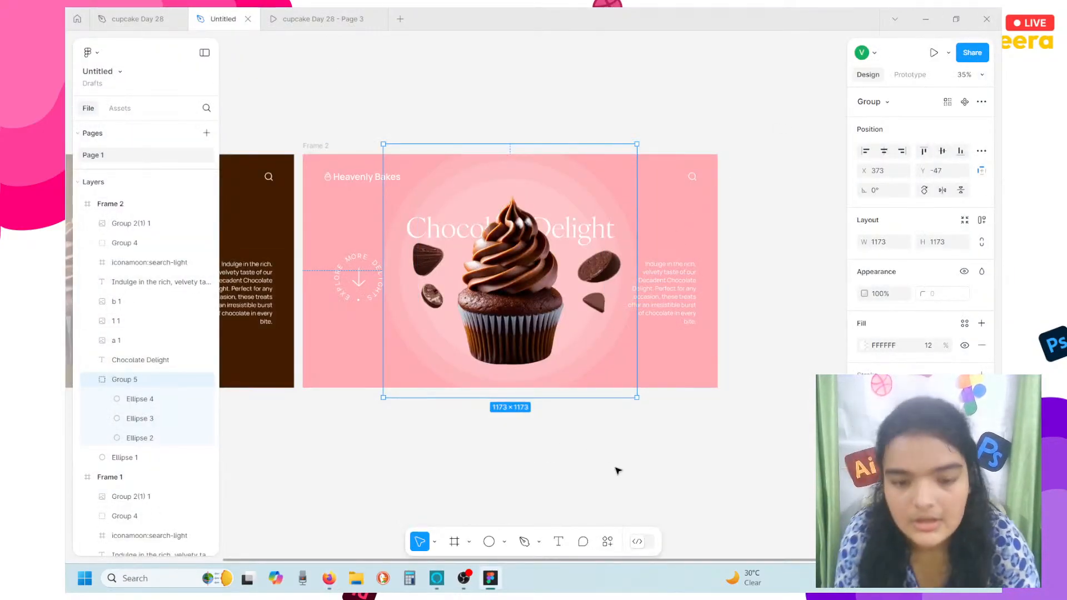
{"action": "scroll", "coordinate": [501, 307], "scroll_direction": "up", "scroll_amount": 3}
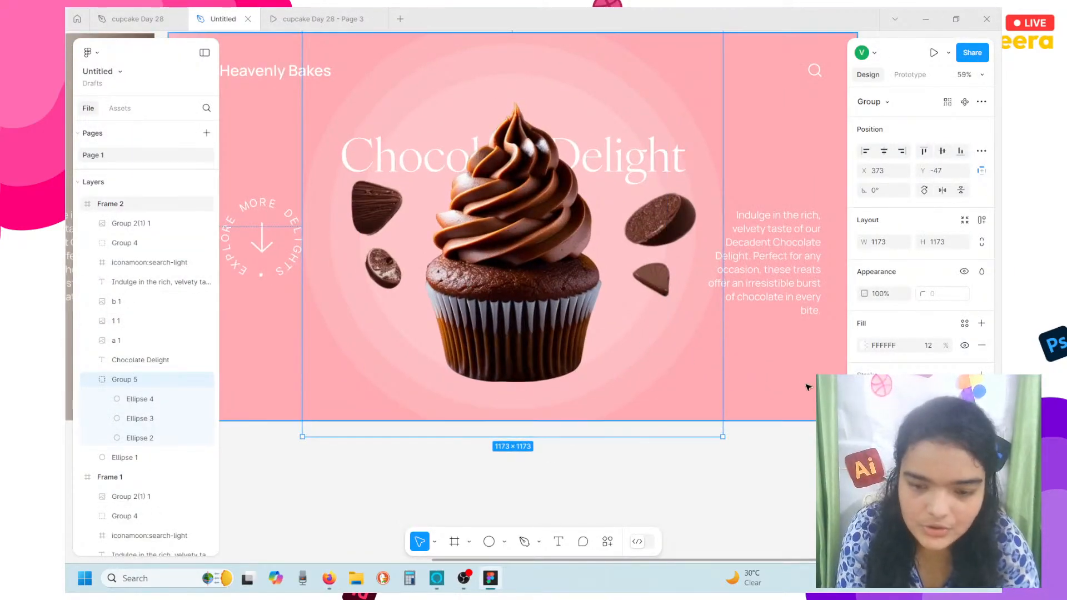
{"action": "left_click", "coordinate": [650, 394]}
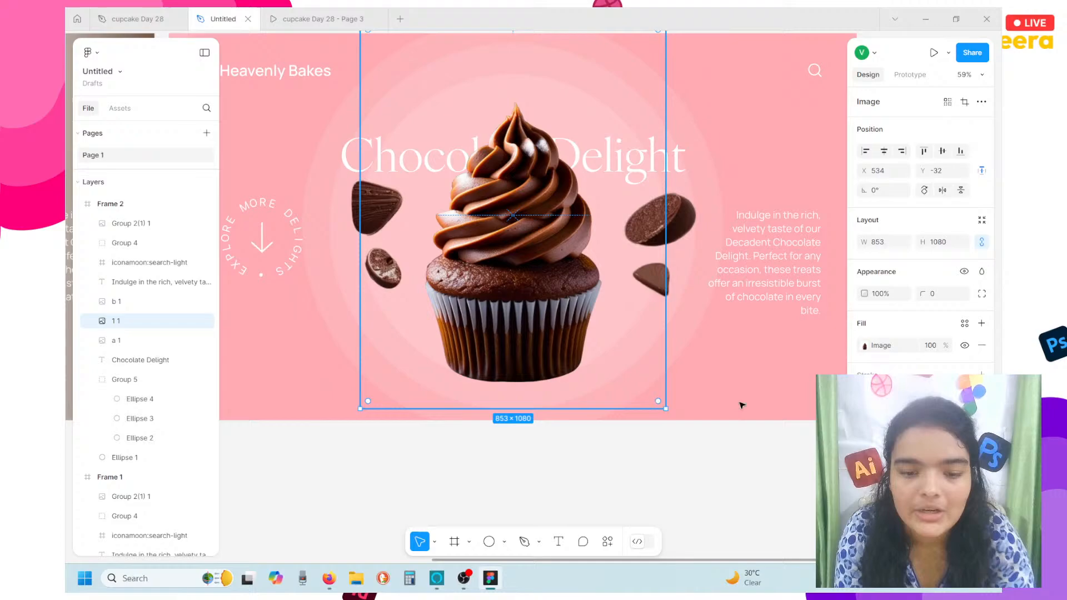
{"action": "left_click", "coordinate": [865, 347]}
{"action": "left_click", "coordinate": [773, 359]}
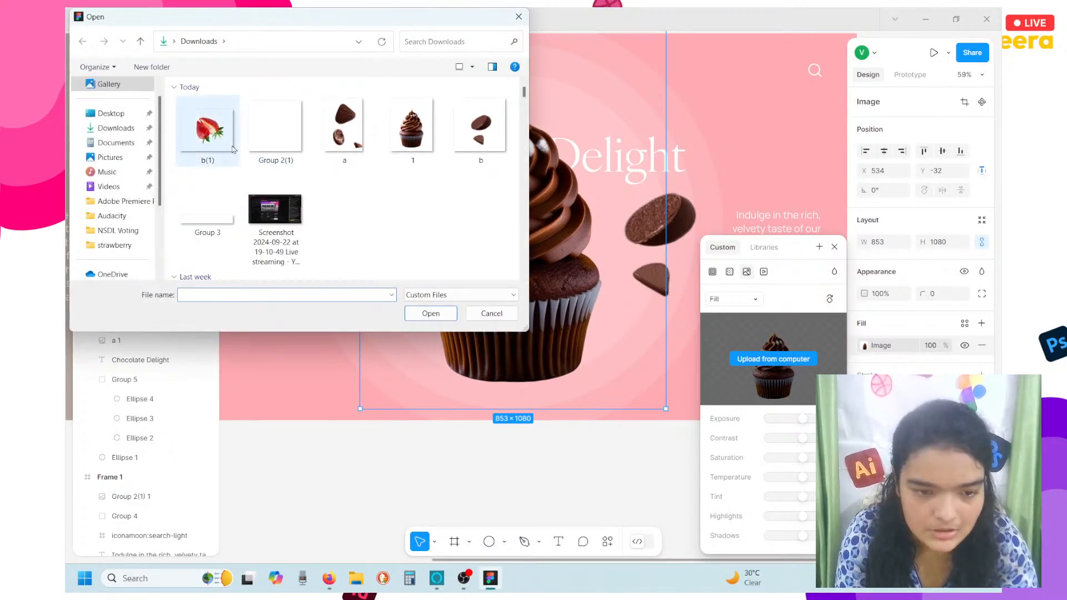
{"action": "left_click", "coordinate": [391, 50]}
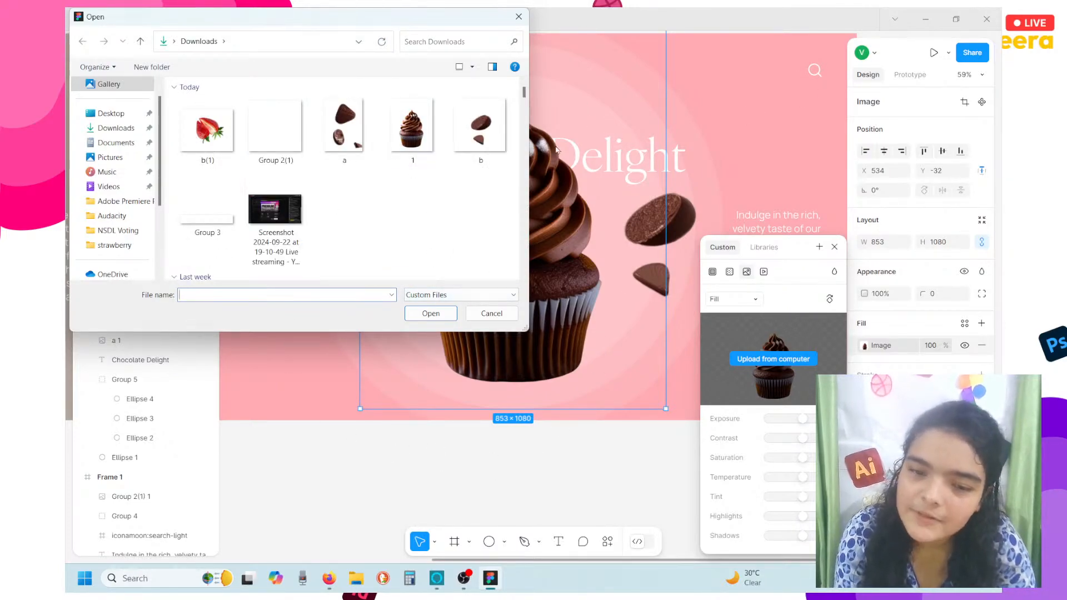
{"action": "left_click", "coordinate": [492, 314]}
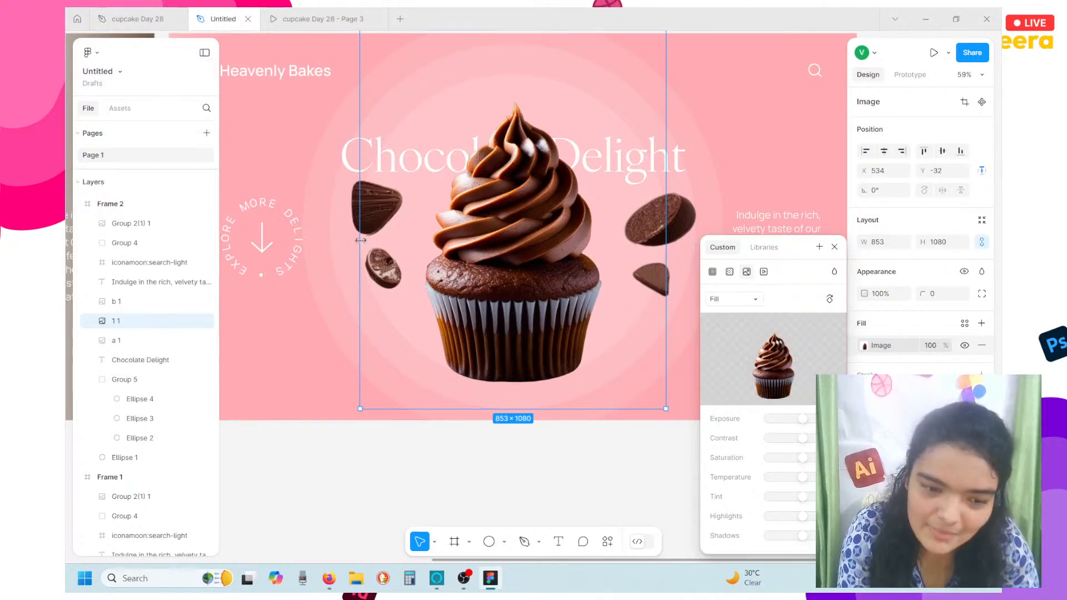
Replace the image fill of the chocolate pieces right of the cupcake in Frame 2 with the strawberry image b(1) from Downloads
{"action": "left_click", "coordinate": [689, 211]}
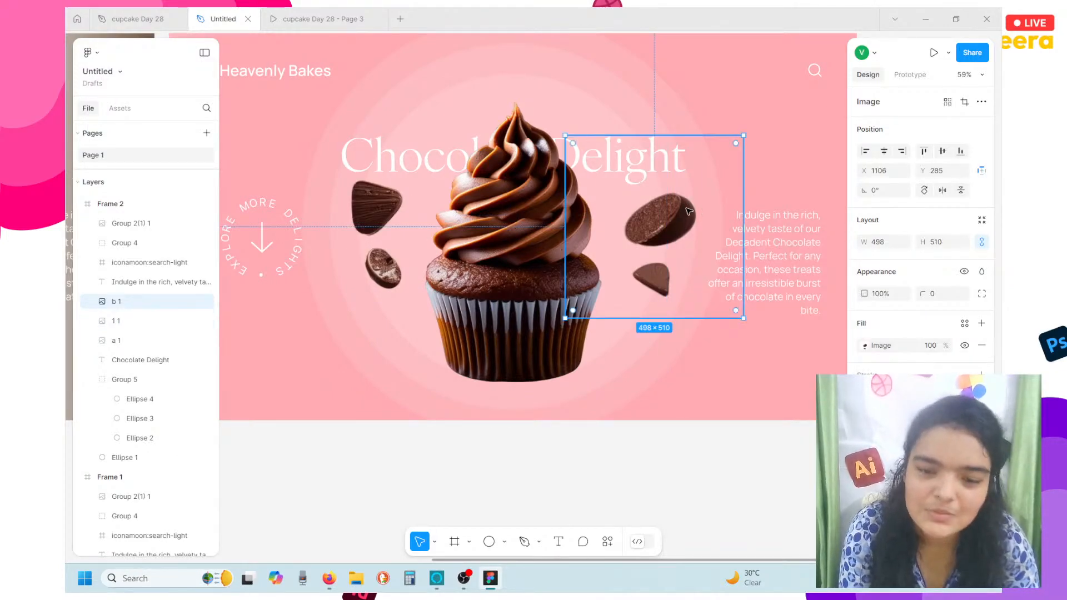
{"action": "double_click", "coordinate": [689, 212]}
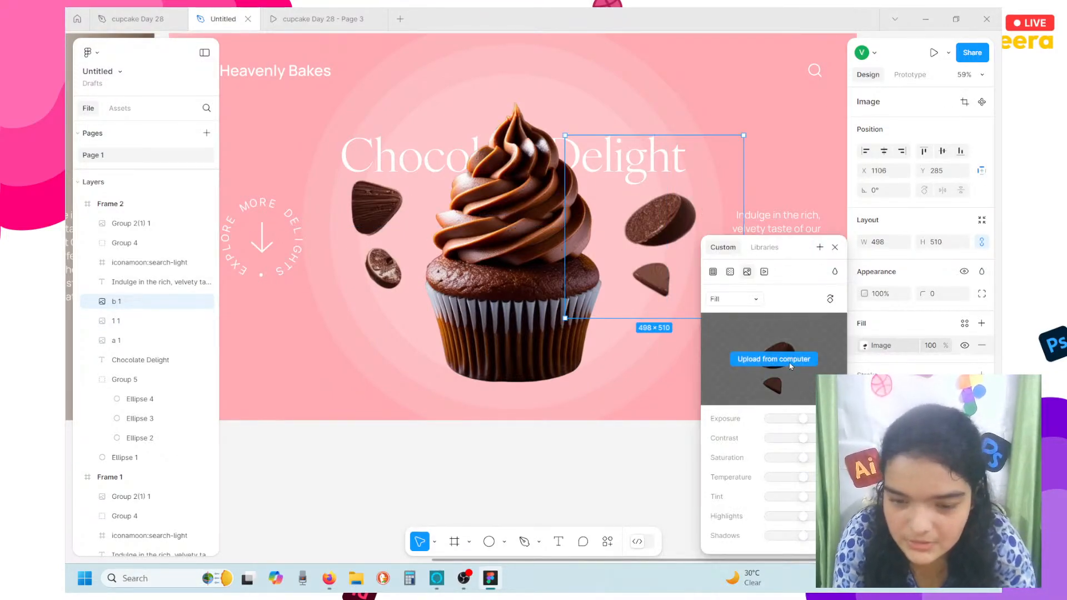
{"action": "left_click", "coordinate": [789, 363]}
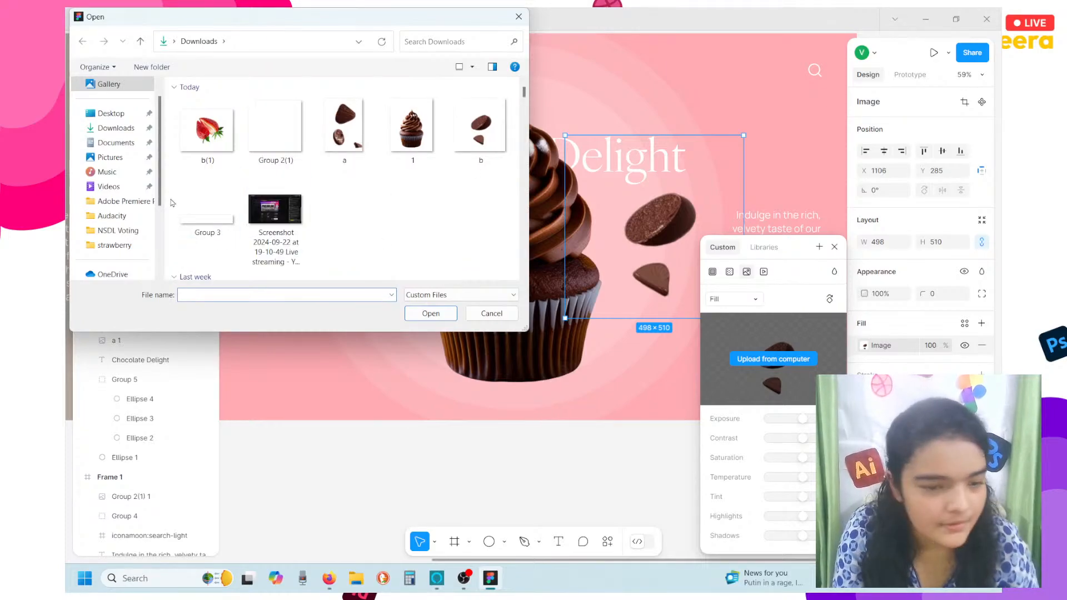
{"action": "left_click", "coordinate": [216, 136]}
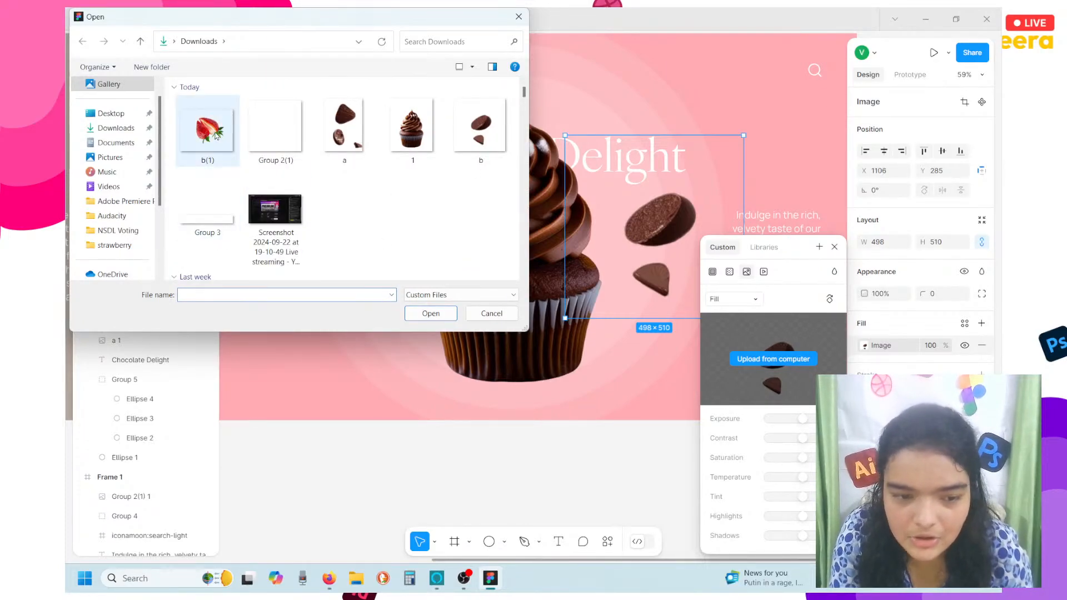
{"action": "left_click", "coordinate": [431, 314]}
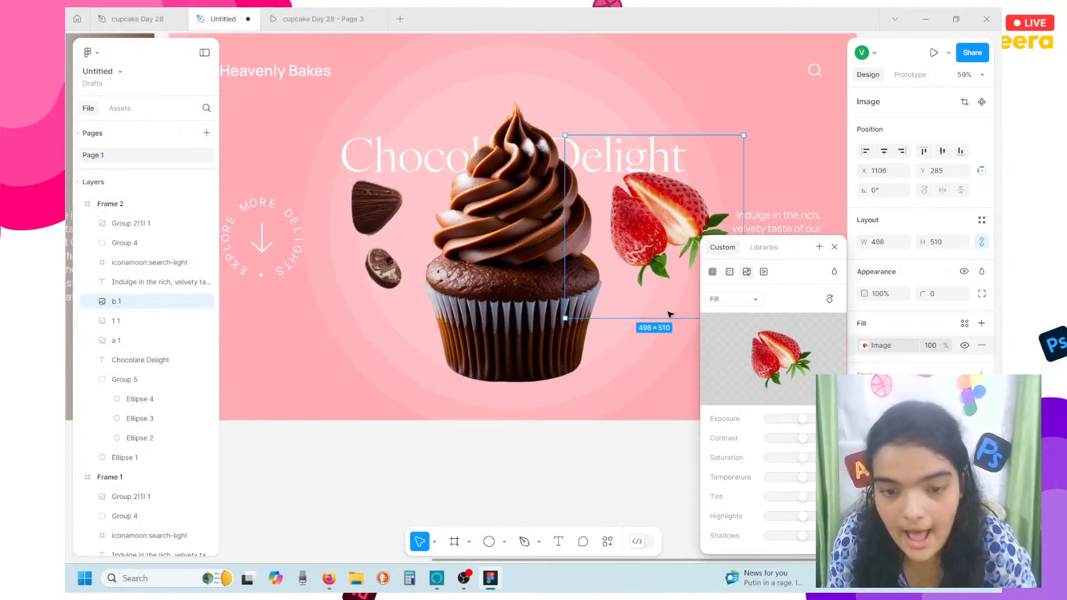
{"action": "right_click", "coordinate": [657, 263]}
{"action": "left_click", "coordinate": [629, 209]}
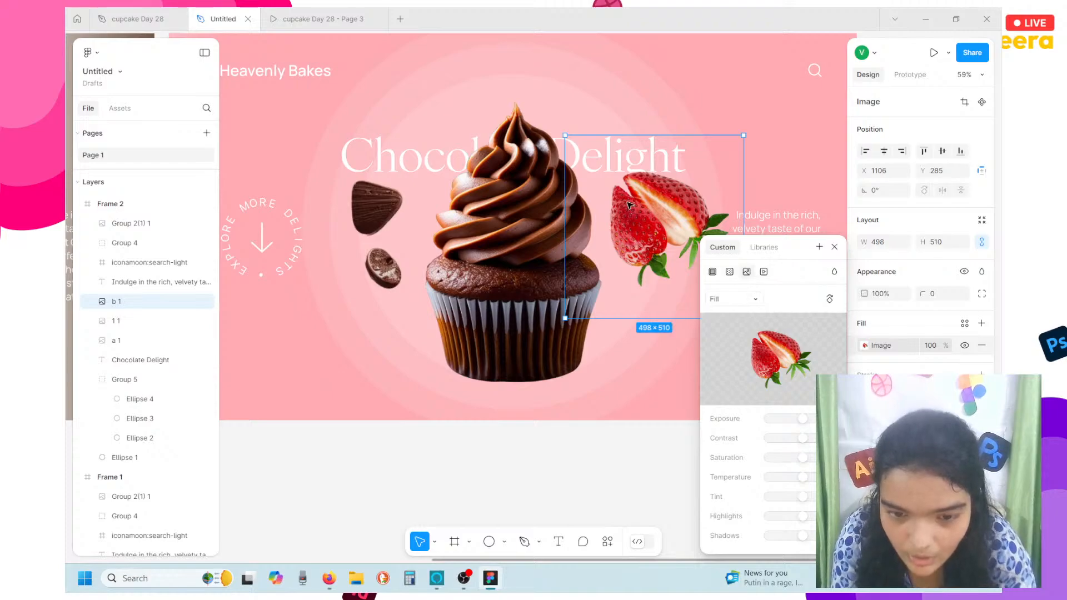
{"action": "right_click", "coordinate": [629, 207]}
{"action": "key", "text": "Escape"}
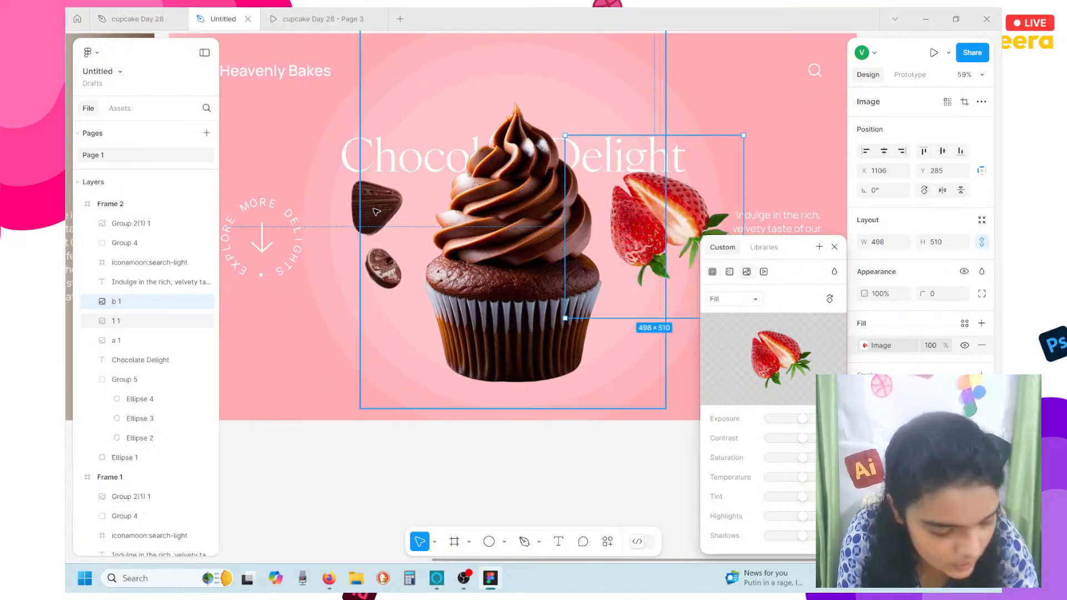
Switch to the browser, download a.png from Google Drive's strawberry folder despite the virus-scan warning, and return to the Figma design
{"action": "left_click", "coordinate": [329, 580]}
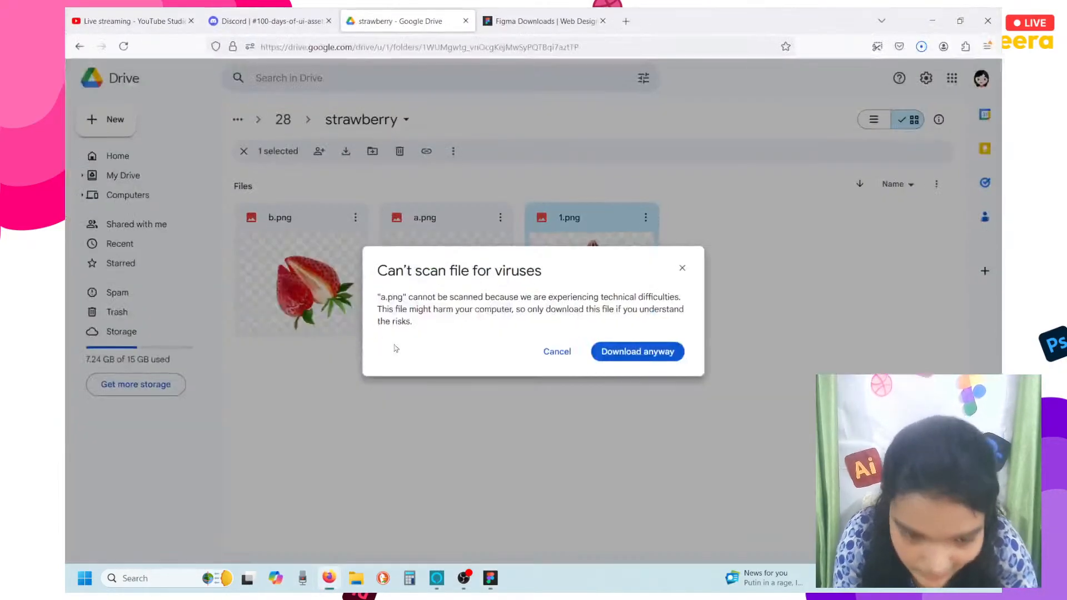
{"action": "left_click", "coordinate": [628, 354]}
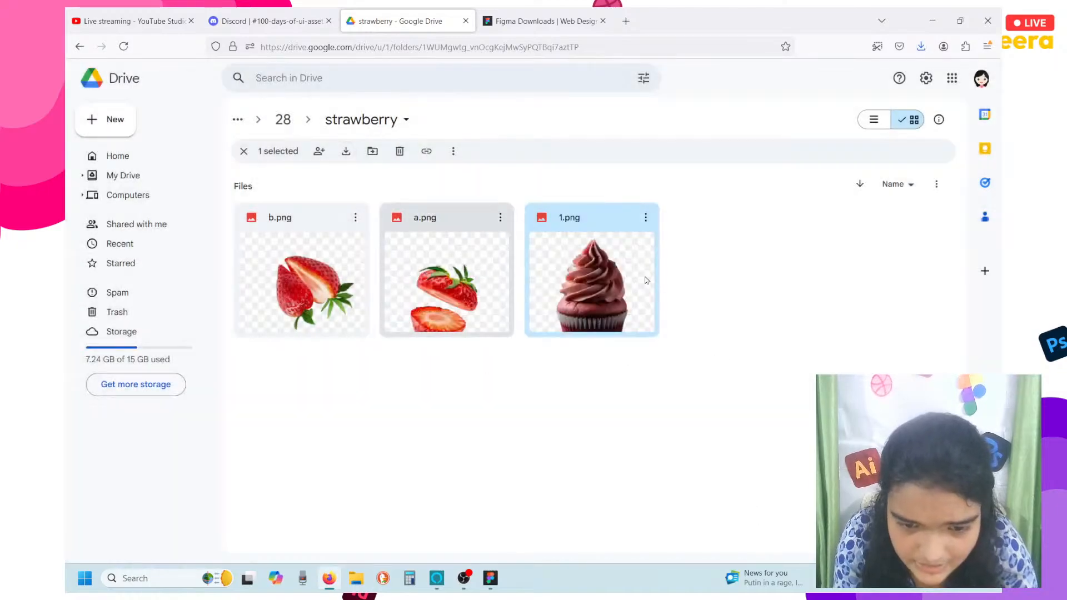
{"action": "left_click", "coordinate": [501, 217]}
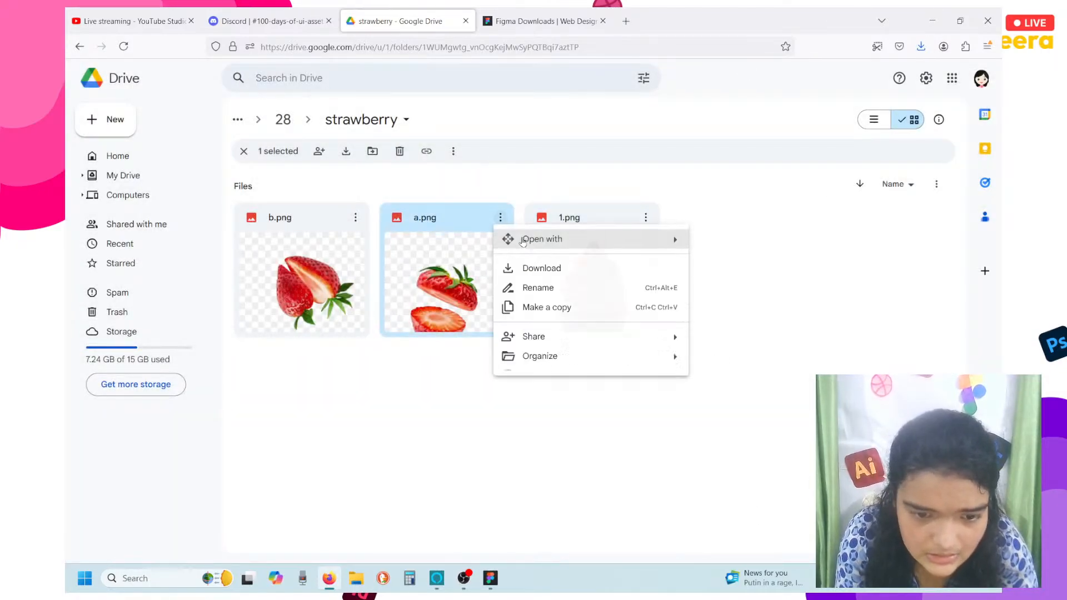
{"action": "left_click", "coordinate": [530, 272]}
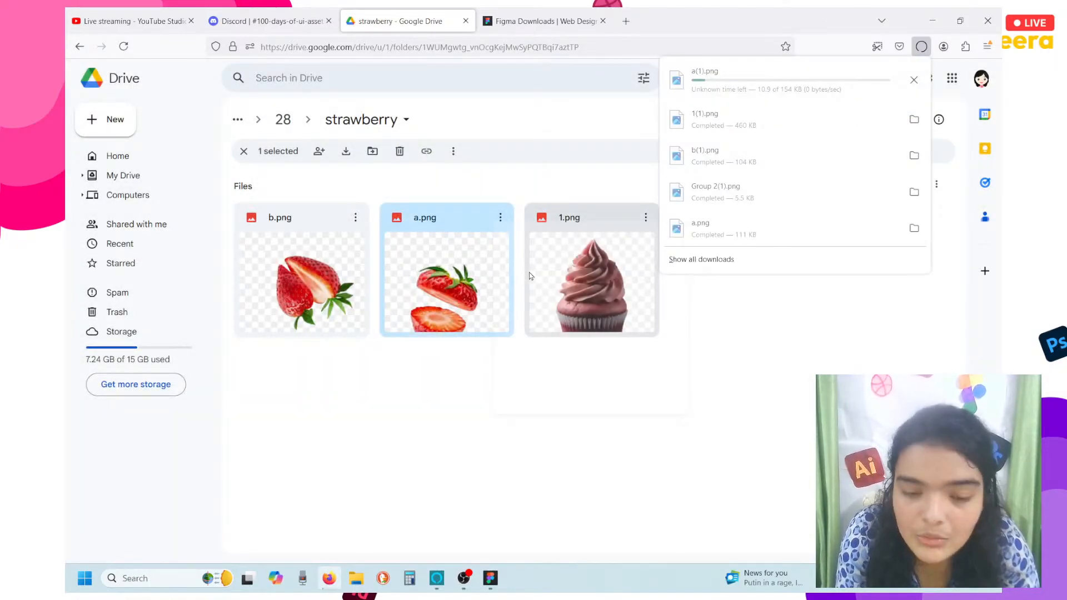
{"action": "left_click", "coordinate": [933, 20]}
{"action": "left_click", "coordinate": [932, 21]}
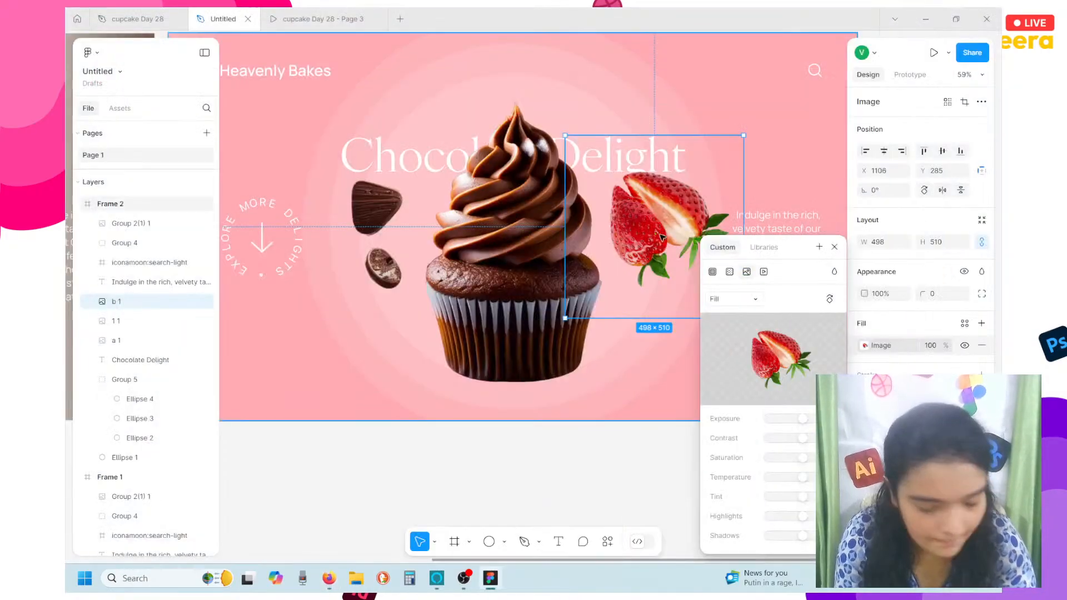
Replace the image fill of the chocolate pieces left of the cupcake in Frame 2 with the strawberry image a(1) from Downloads
{"action": "left_click", "coordinate": [362, 212]}
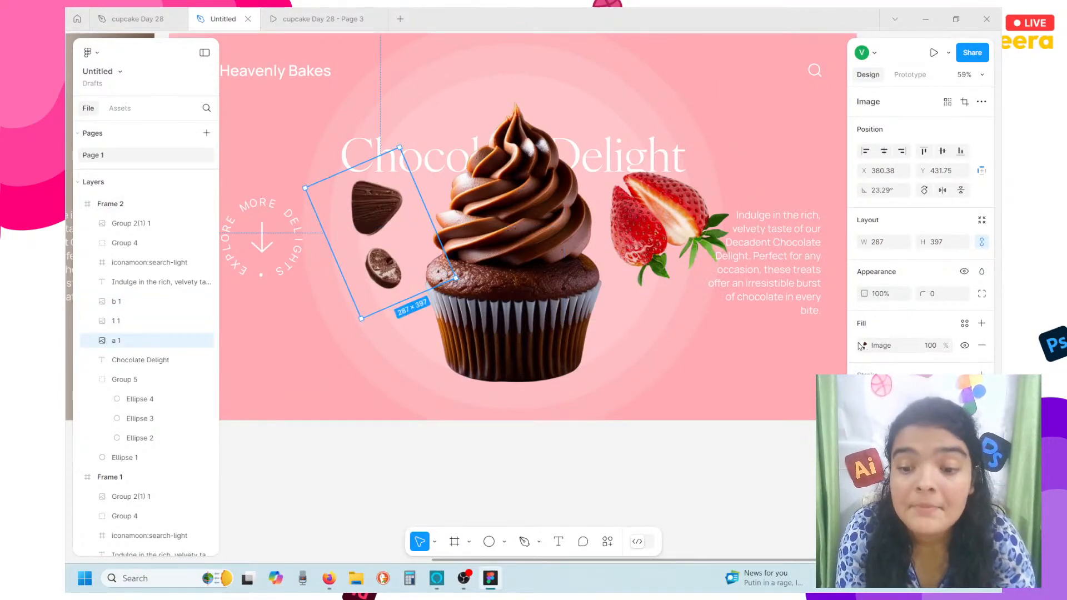
{"action": "left_click", "coordinate": [864, 346]}
{"action": "left_click", "coordinate": [773, 360]}
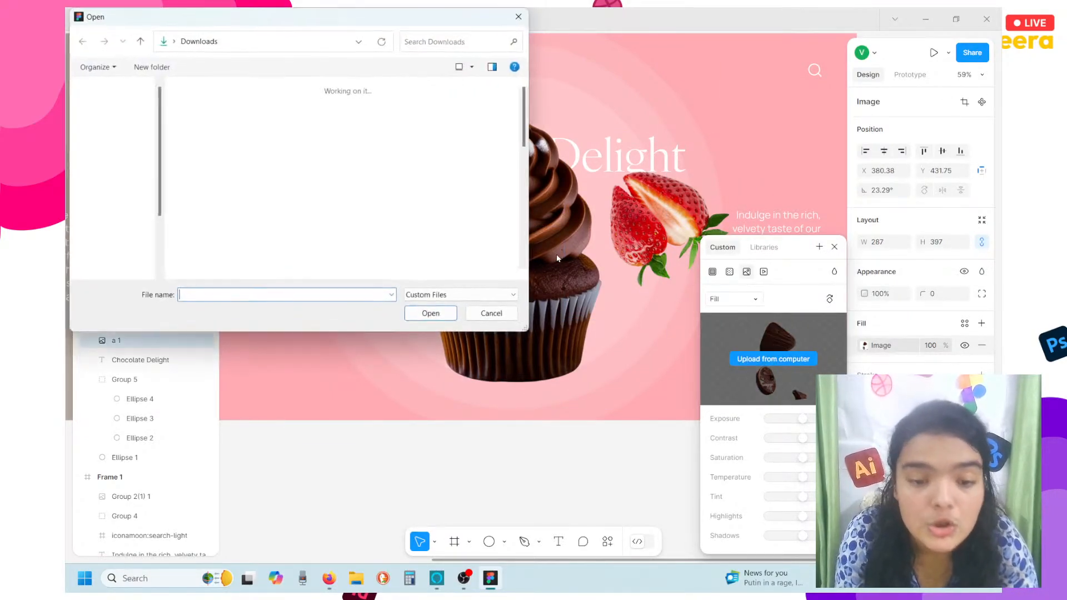
{"action": "left_click", "coordinate": [332, 141]}
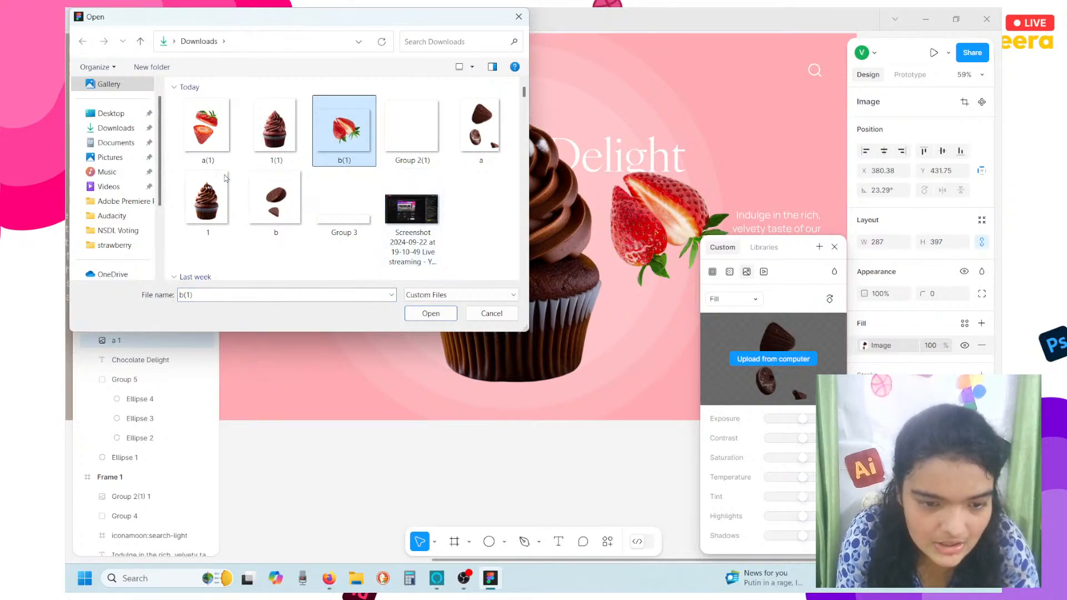
{"action": "left_click", "coordinate": [201, 139]}
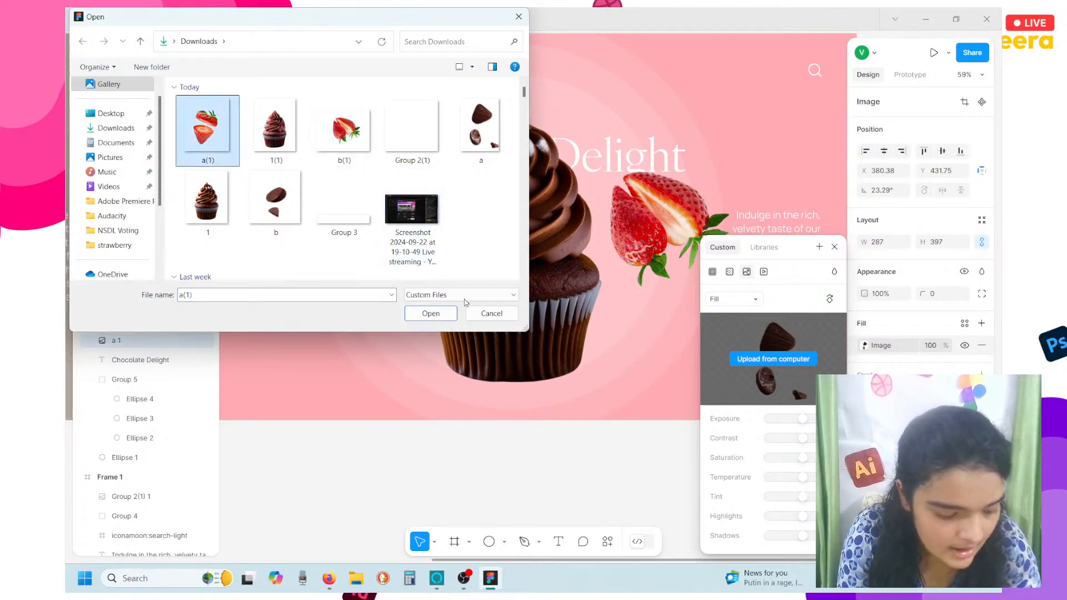
{"action": "left_click", "coordinate": [417, 319]}
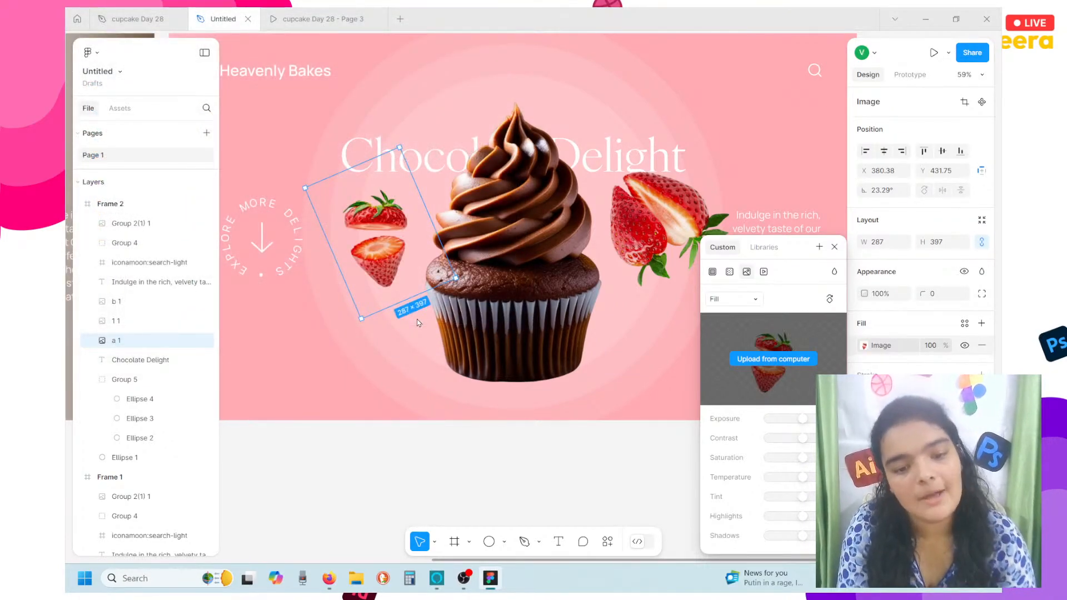
Replace the chocolate cupcake's image fill in Frame 2 with the strawberry cupcake image 1(1) from Downloads
{"action": "left_click", "coordinate": [506, 257]}
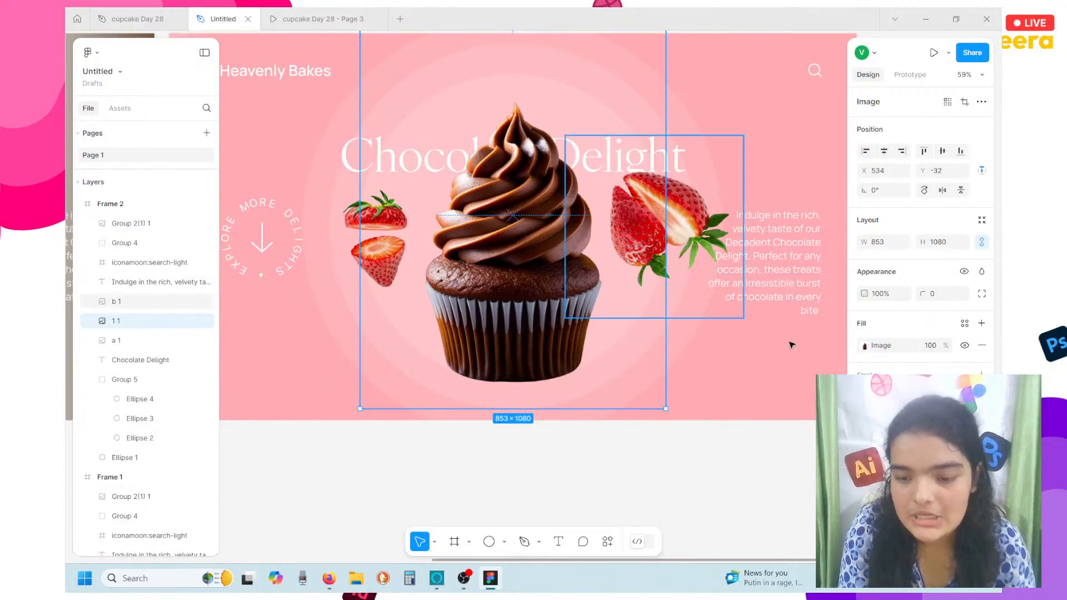
{"action": "left_click", "coordinate": [865, 346]}
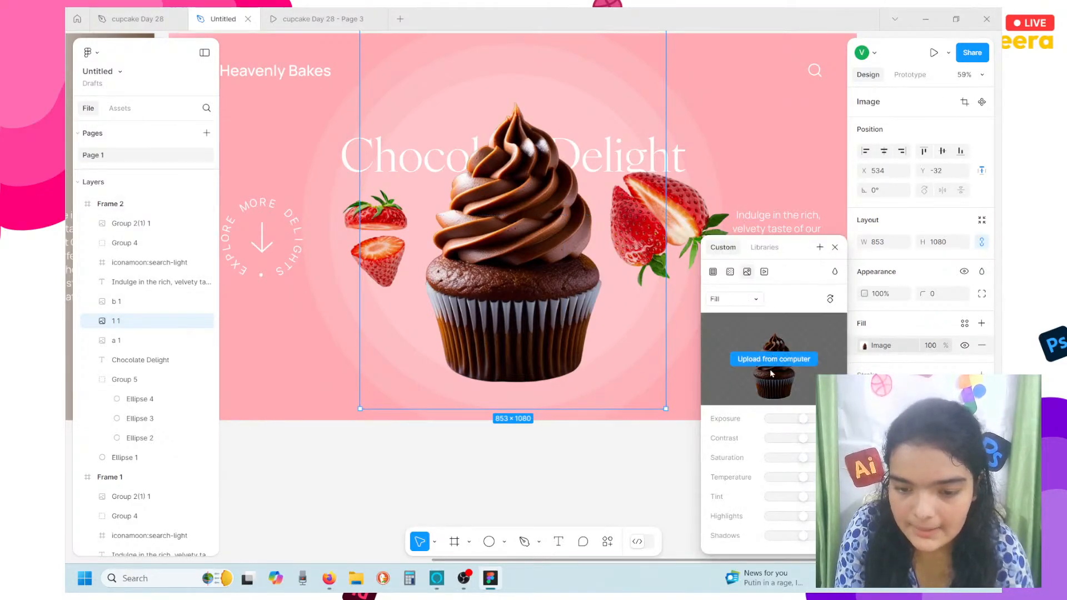
{"action": "left_click", "coordinate": [772, 359]}
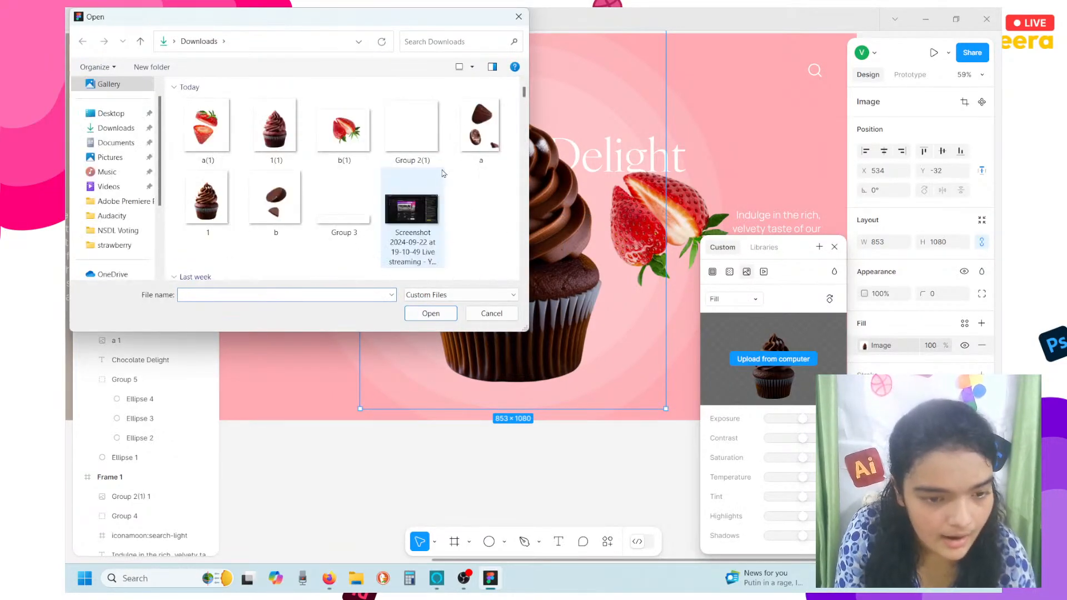
{"action": "left_click", "coordinate": [258, 139]}
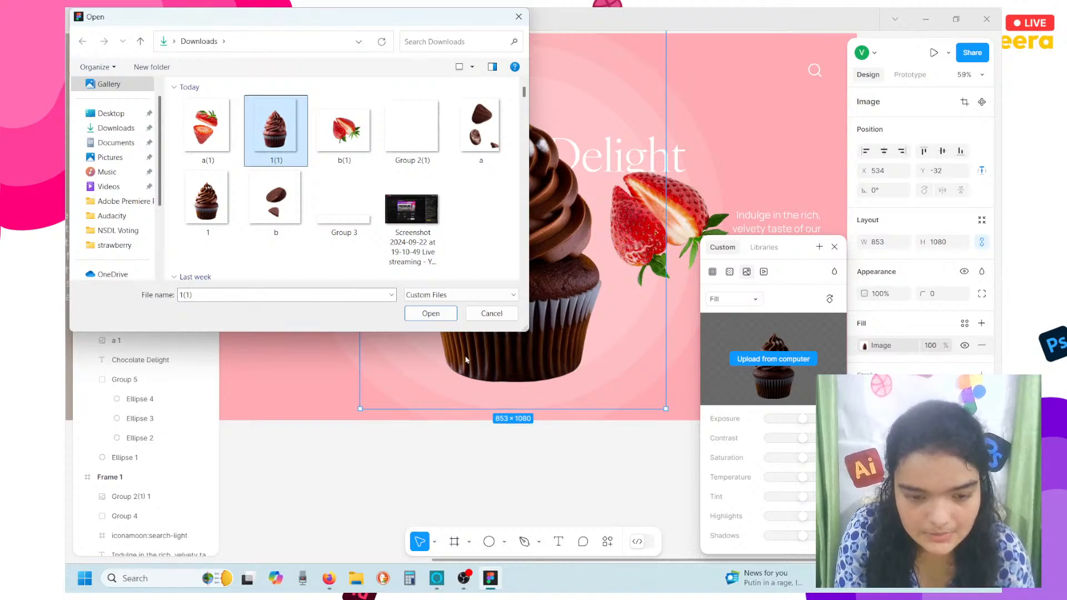
{"action": "left_click", "coordinate": [431, 314]}
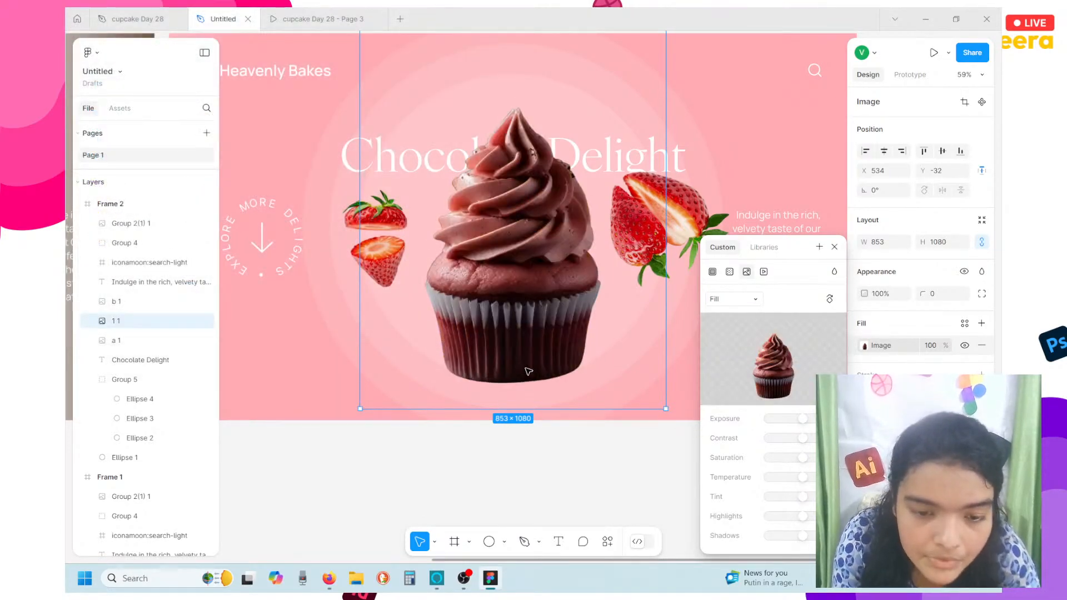
Change Frame 2's light pink background colour to the stronger pink FF6F7B
{"action": "scroll", "coordinate": [528, 371], "scroll_direction": "down", "scroll_amount": 4}
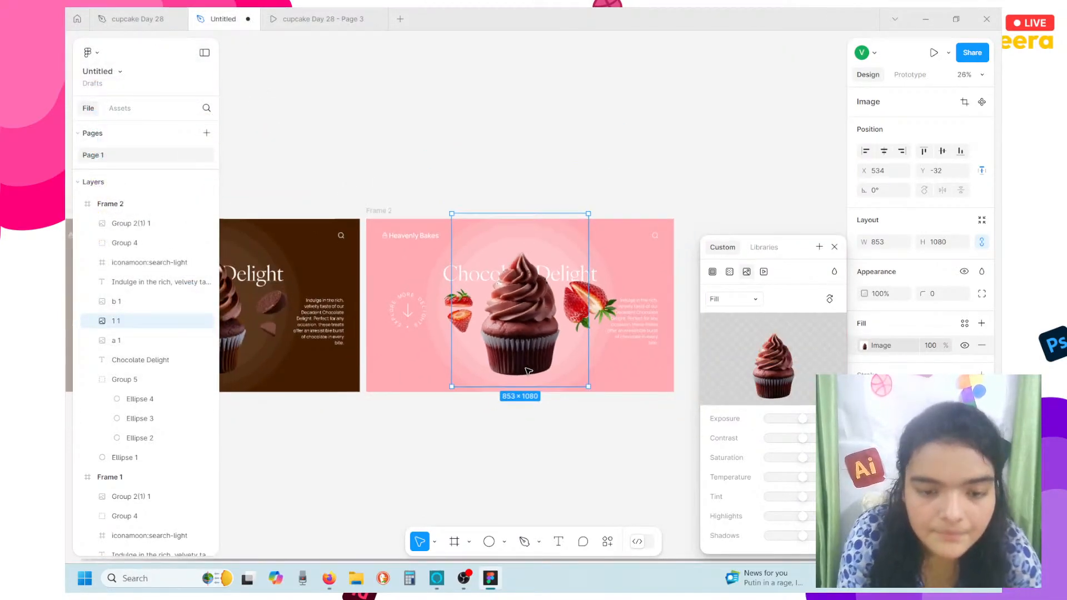
{"action": "left_click", "coordinate": [370, 212]}
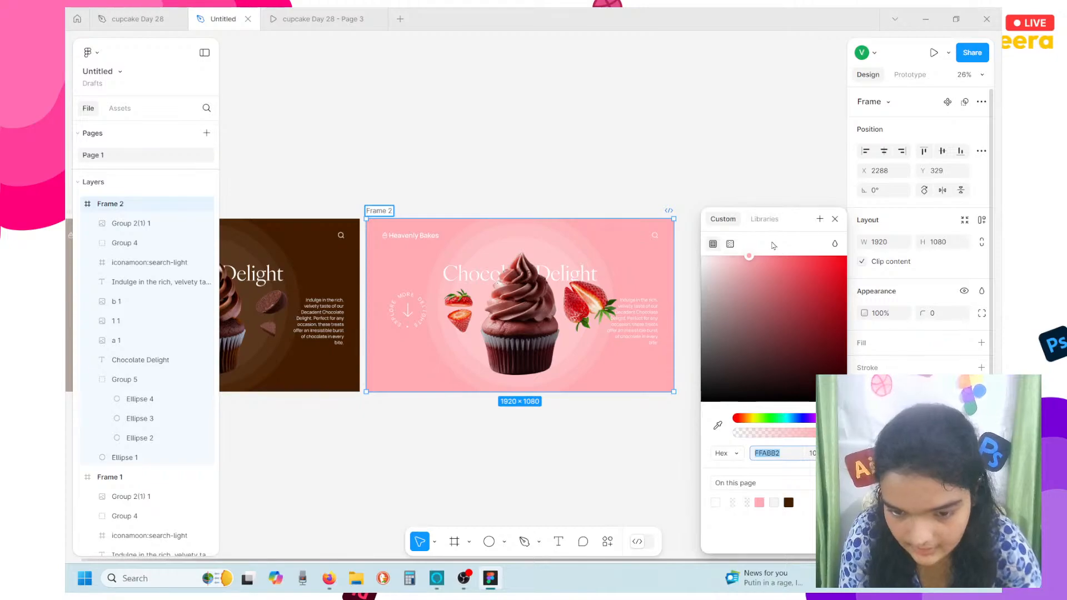
{"action": "left_click", "coordinate": [770, 269]}
{"action": "left_click_drag", "start_coordinate": [778, 236], "coordinate": [784, 237]}
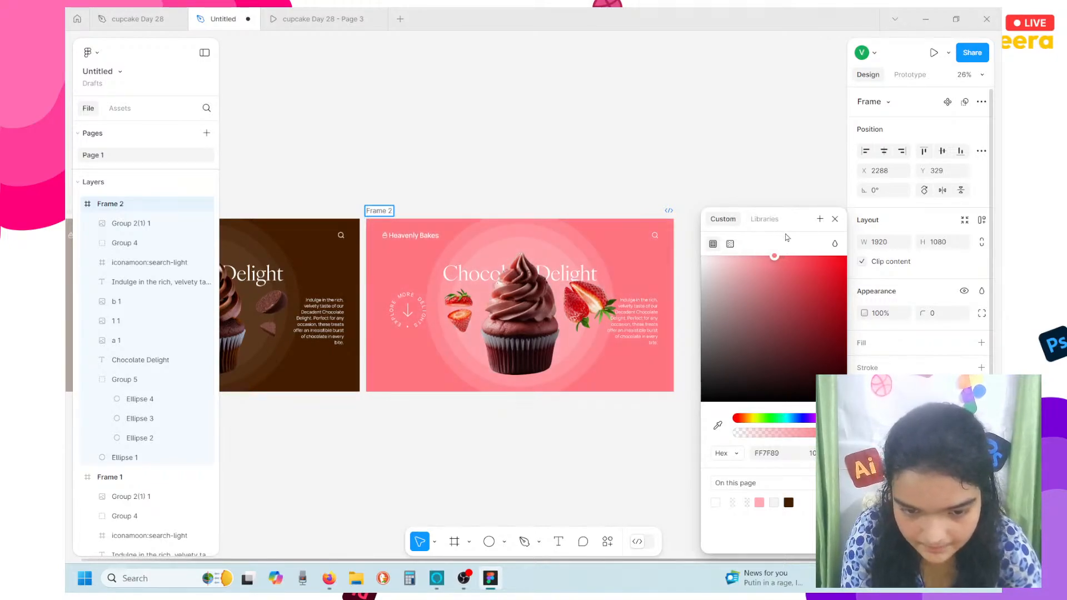
Rotate the strawberry slices image left of the cupcake to about 29.47°
{"action": "scroll", "coordinate": [583, 199], "scroll_direction": "up", "scroll_amount": 4}
{"action": "scroll", "coordinate": [519, 302], "scroll_direction": "down", "scroll_amount": 2}
{"action": "scroll", "coordinate": [519, 303], "scroll_direction": "left", "scroll_amount": 2}
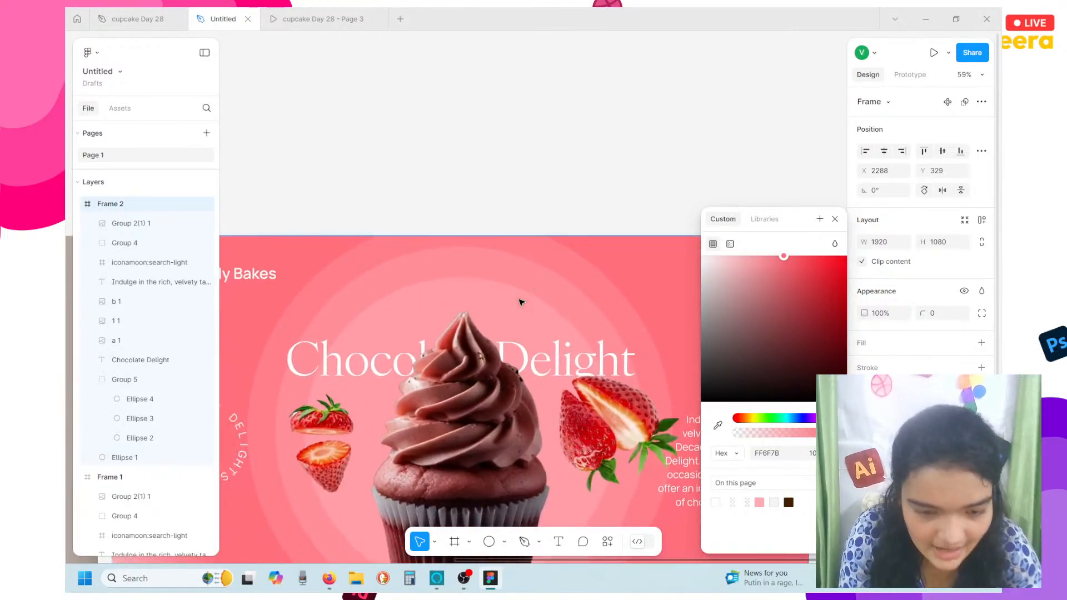
{"action": "left_click", "coordinate": [389, 381]}
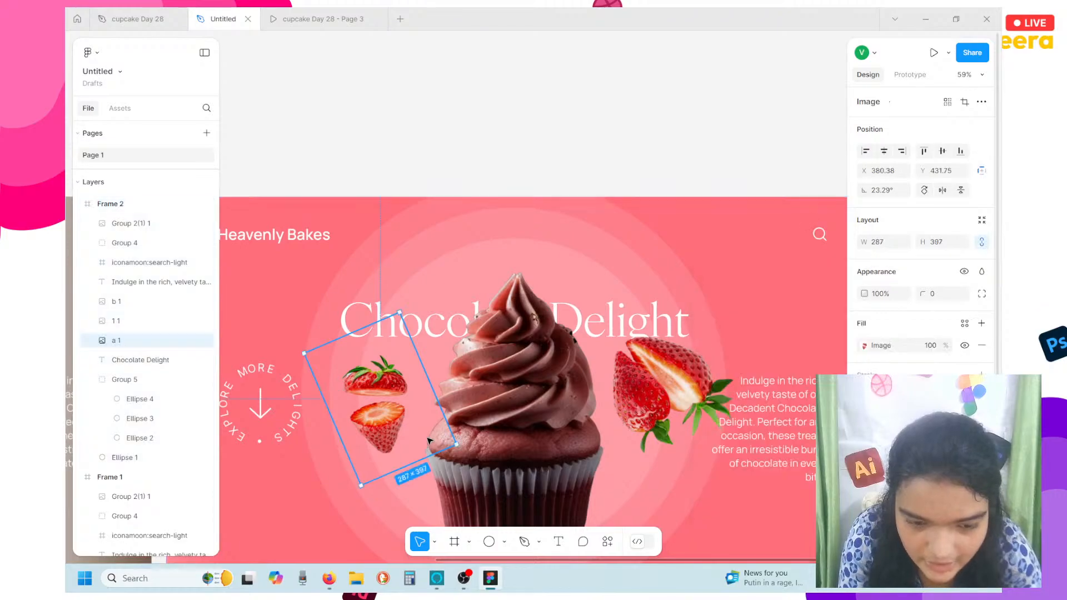
{"action": "left_click_drag", "start_coordinate": [465, 429], "coordinate": [462, 439]}
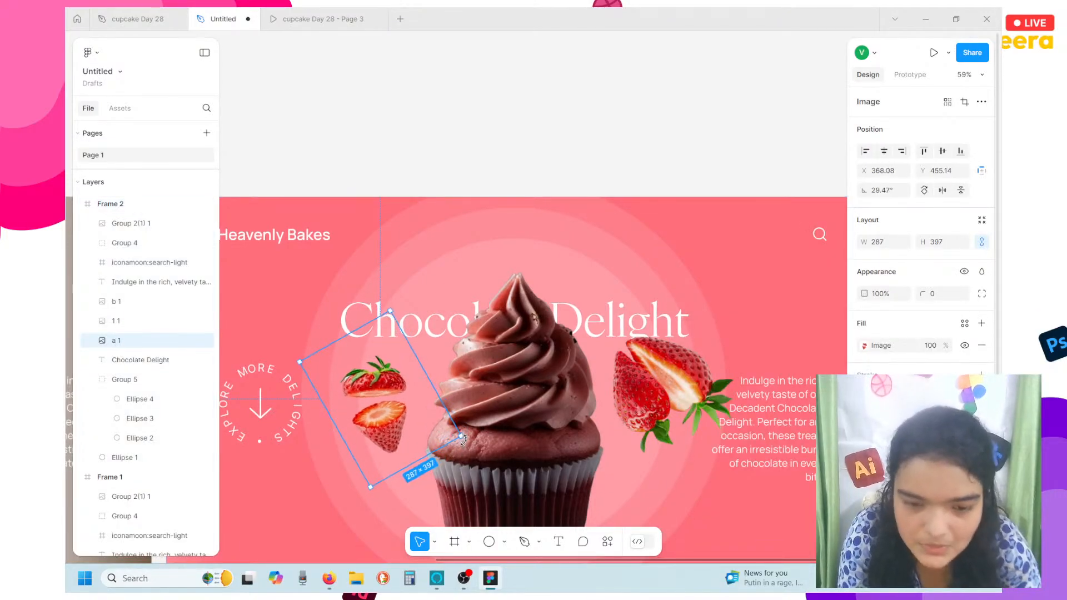
Change Frame 2's background colour to the coral pink FF7171
{"action": "scroll", "coordinate": [525, 279], "scroll_direction": "down", "scroll_amount": 1}
{"action": "scroll", "coordinate": [526, 279], "scroll_direction": "left", "scroll_amount": 3}
{"action": "scroll", "coordinate": [526, 280], "scroll_direction": "down", "scroll_amount": 1}
{"action": "left_click", "coordinate": [355, 204]}
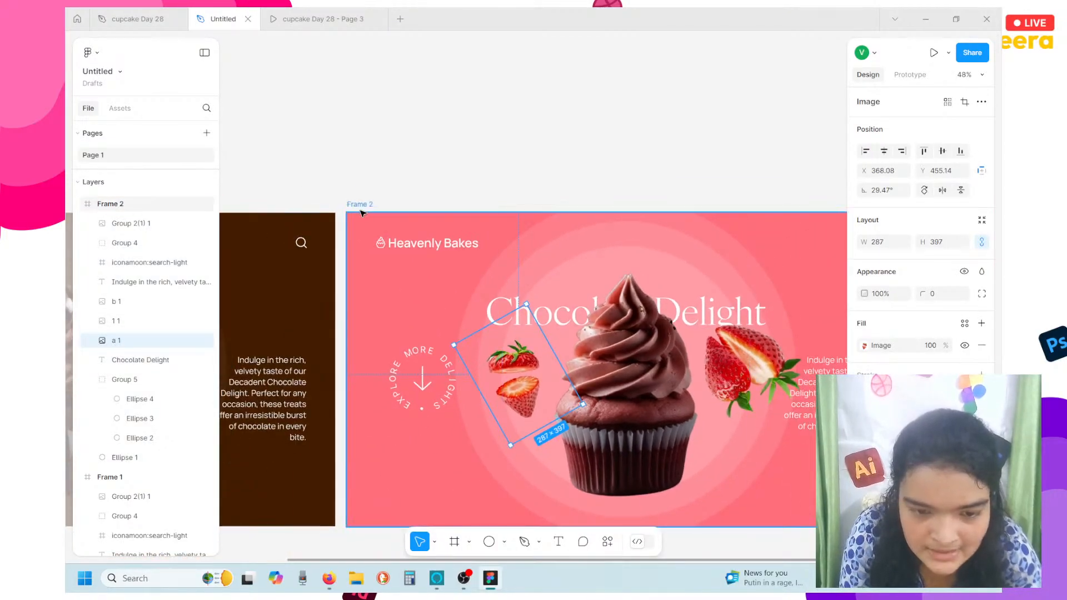
{"action": "left_click", "coordinate": [867, 458]}
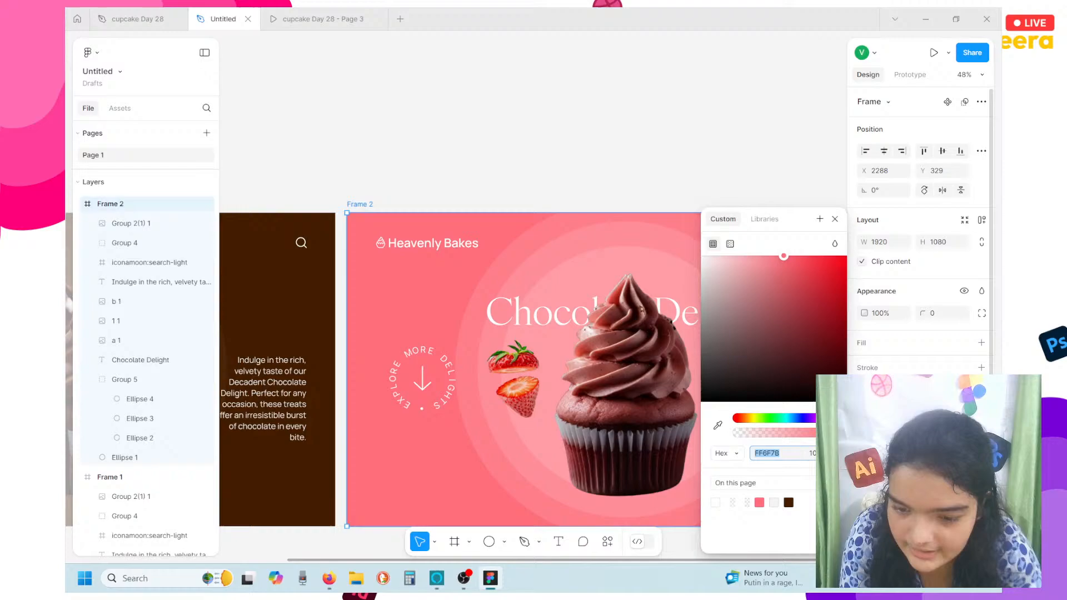
{"action": "left_click", "coordinate": [717, 425]}
{"action": "left_click", "coordinate": [789, 90]}
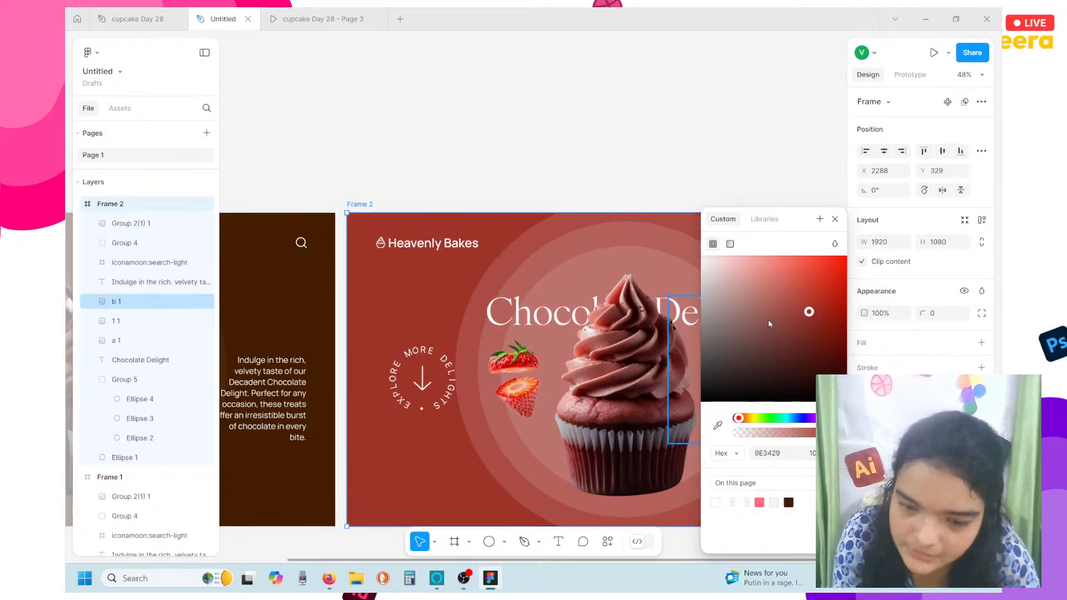
{"action": "left_click_drag", "start_coordinate": [769, 323], "coordinate": [784, 245]}
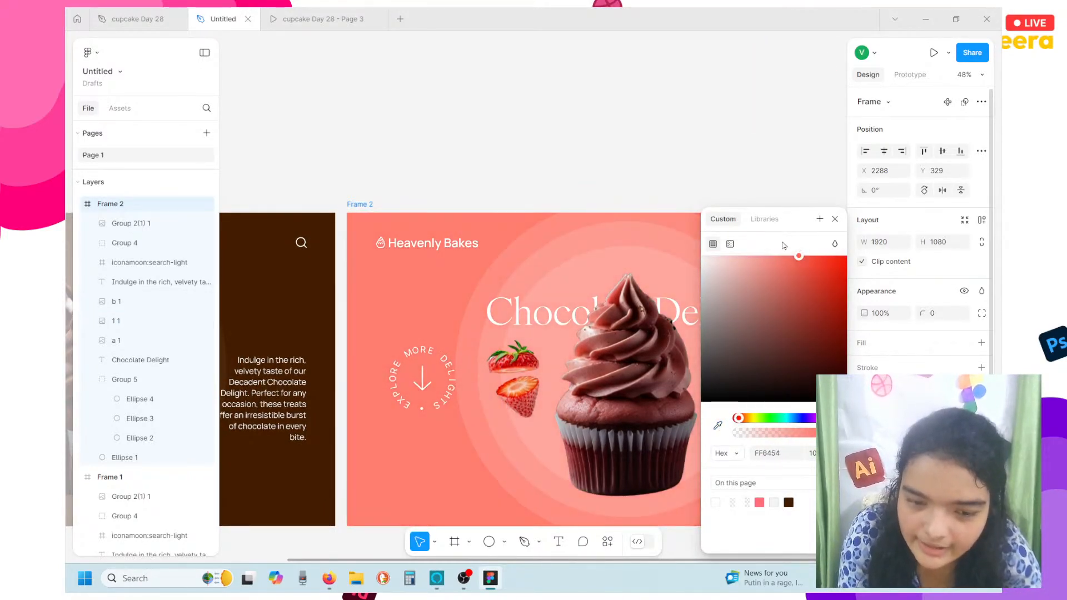
{"action": "left_click_drag", "start_coordinate": [759, 418], "coordinate": [829, 418]}
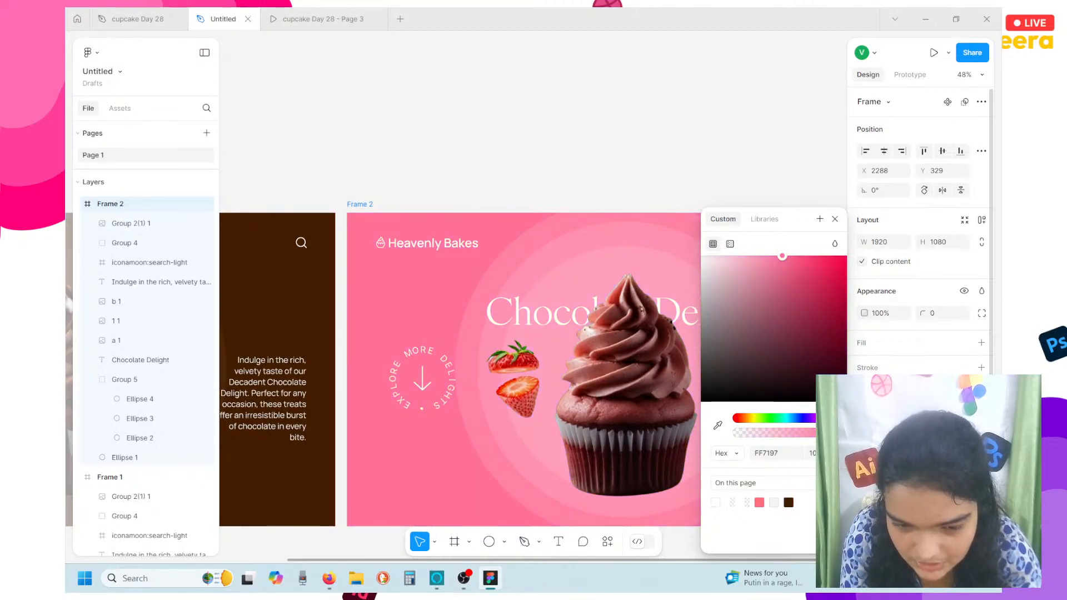
{"action": "left_click_drag", "start_coordinate": [829, 418], "coordinate": [738, 422]}
{"action": "scroll", "coordinate": [477, 253], "scroll_direction": "up", "scroll_amount": 10}
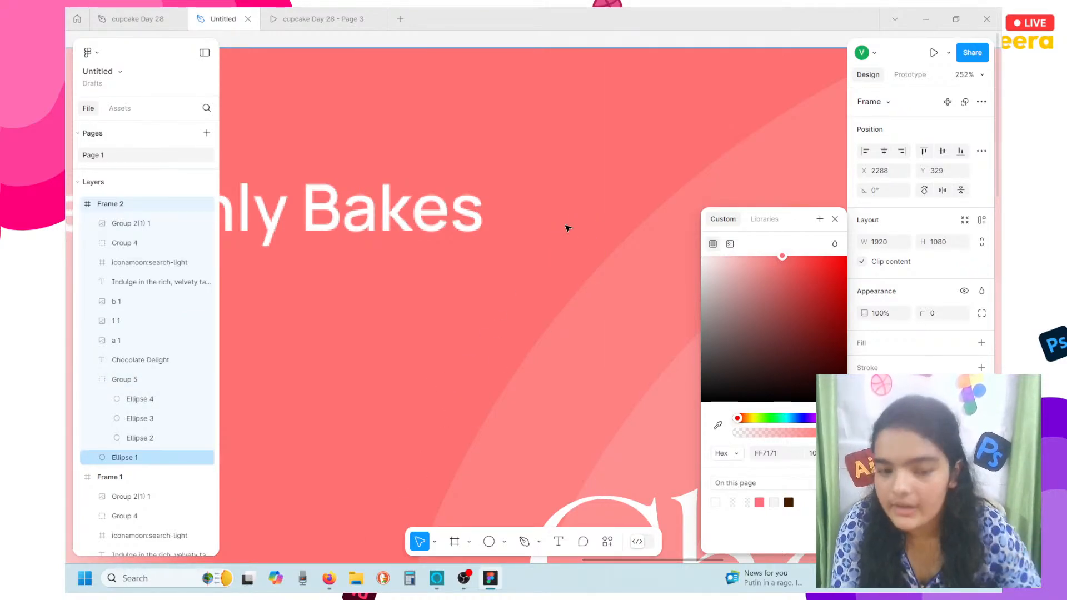
{"action": "scroll", "coordinate": [567, 227], "scroll_direction": "up", "scroll_amount": 4}
{"action": "scroll", "coordinate": [534, 414], "scroll_direction": "down", "scroll_amount": 10}
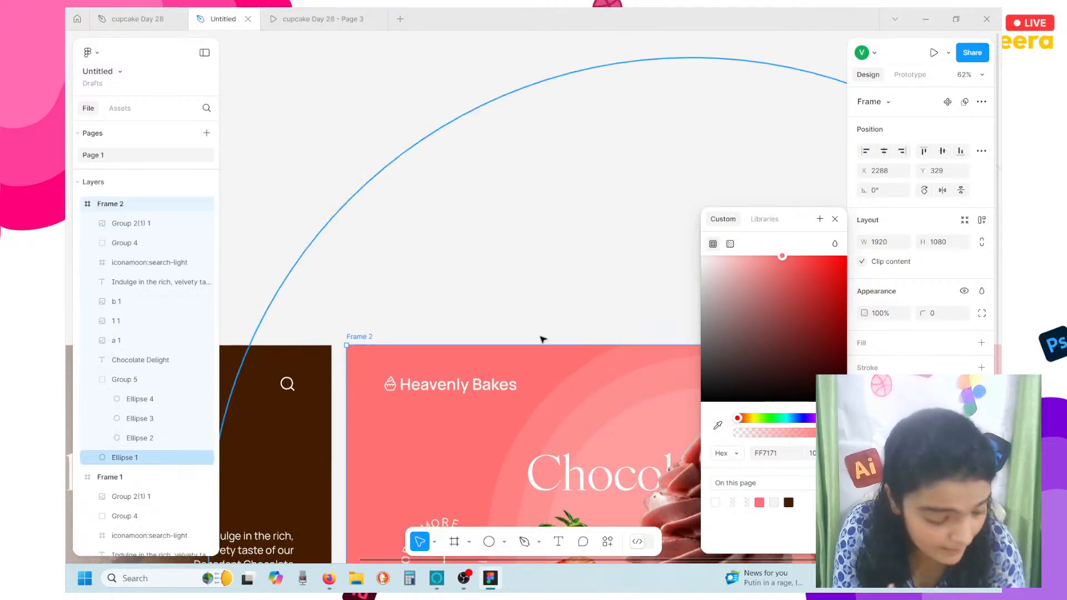
{"action": "left_click", "coordinate": [548, 276]}
{"action": "scroll", "coordinate": [548, 276], "scroll_direction": "down", "scroll_amount": 3}
{"action": "scroll", "coordinate": [545, 276], "scroll_direction": "down", "scroll_amount": 3}
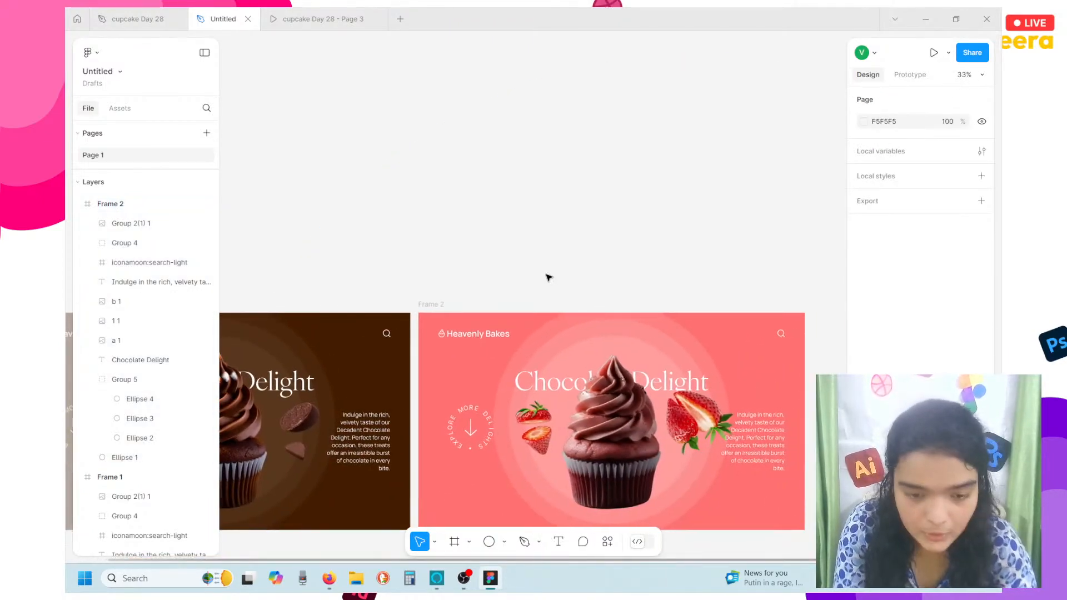
{"action": "left_click", "coordinate": [431, 216]}
{"action": "left_click", "coordinate": [430, 216]}
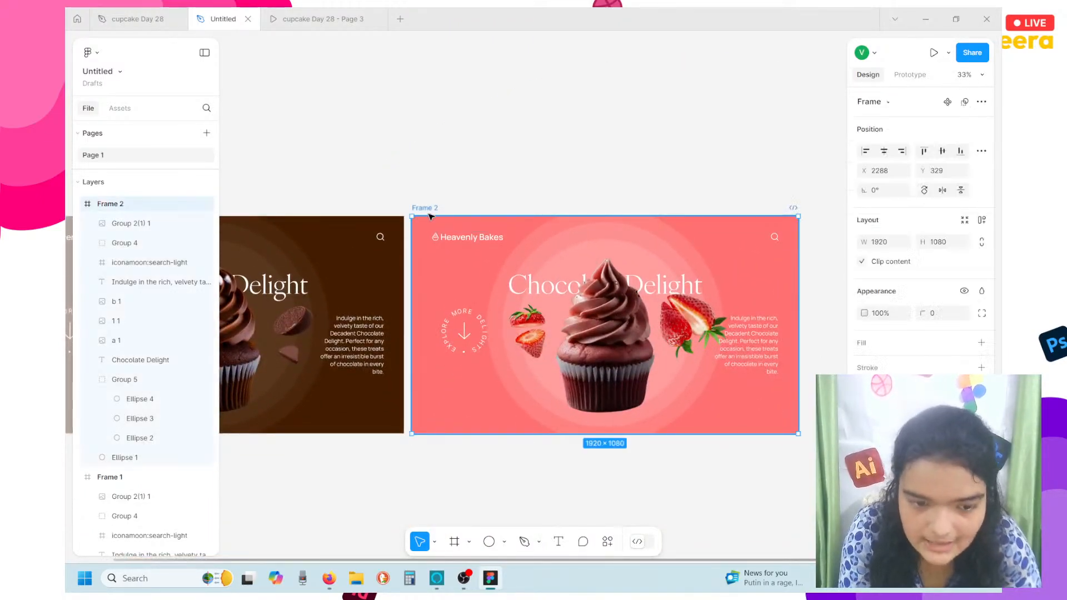
{"action": "scroll", "coordinate": [431, 216], "scroll_direction": "down", "scroll_amount": 4}
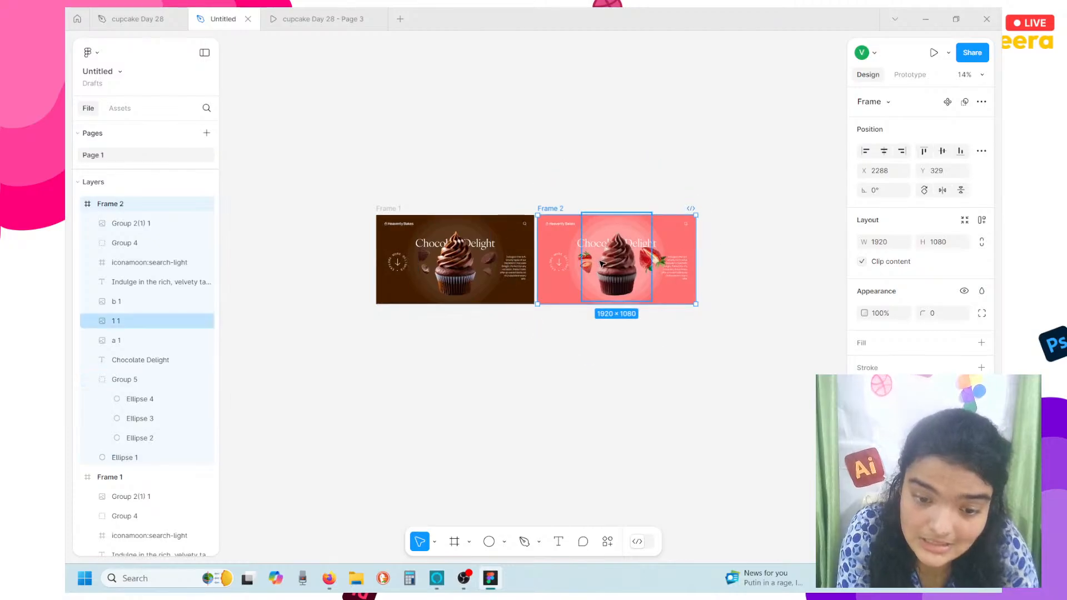
{"action": "left_click", "coordinate": [593, 245]}
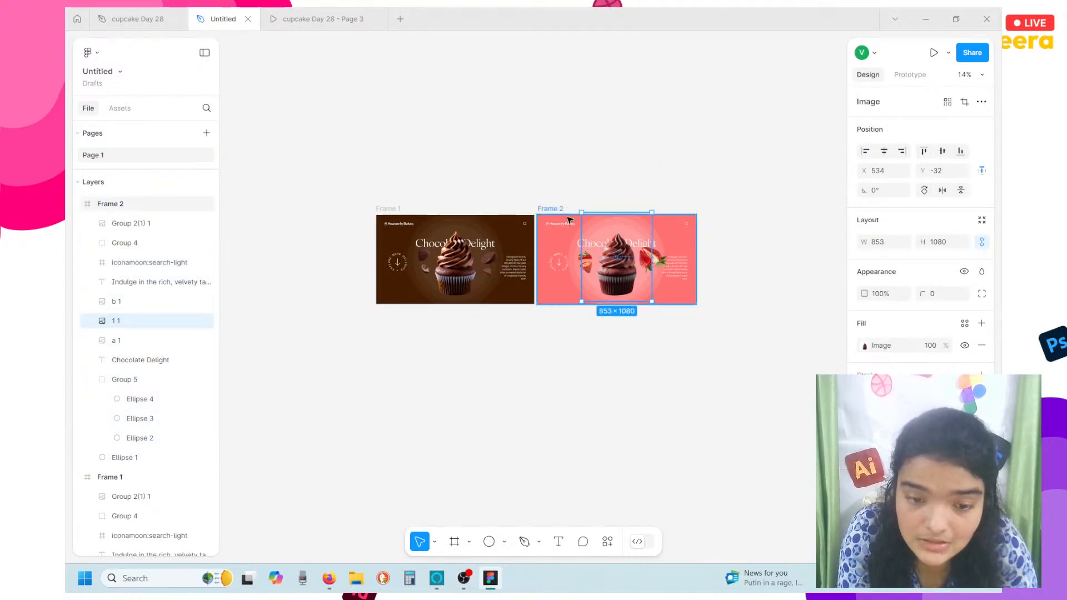
{"action": "scroll", "coordinate": [592, 247], "scroll_direction": "up", "scroll_amount": 3}
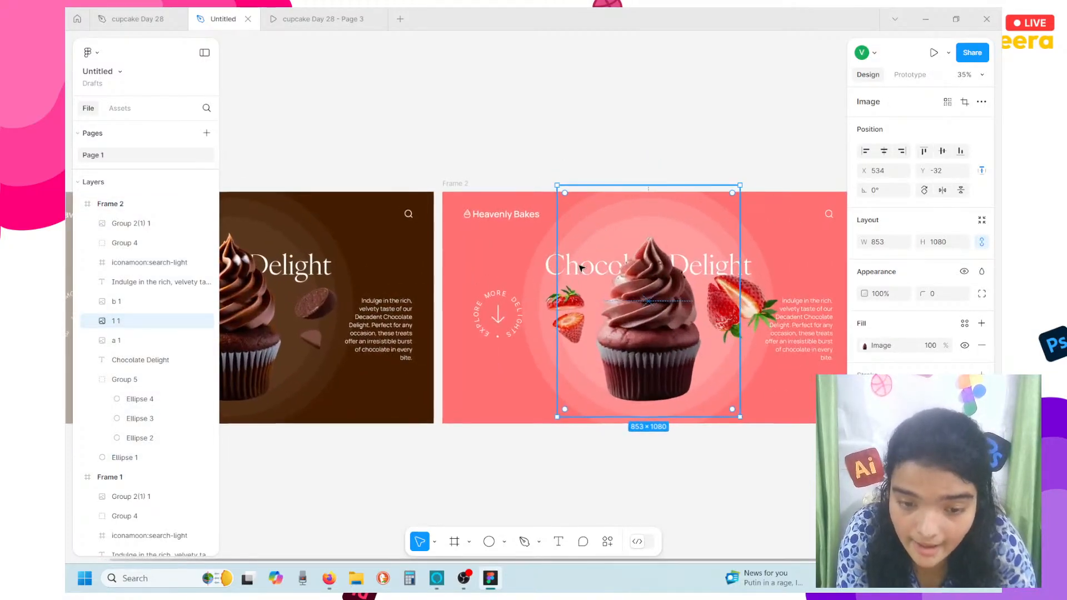
Replace Frame 2's heading with "Strawberry Fields Bliss" from the cupcake Day 28 file's Strawberry frame and centre it horizontally
{"action": "double_click", "coordinate": [547, 266]}
{"action": "left_click", "coordinate": [139, 19]}
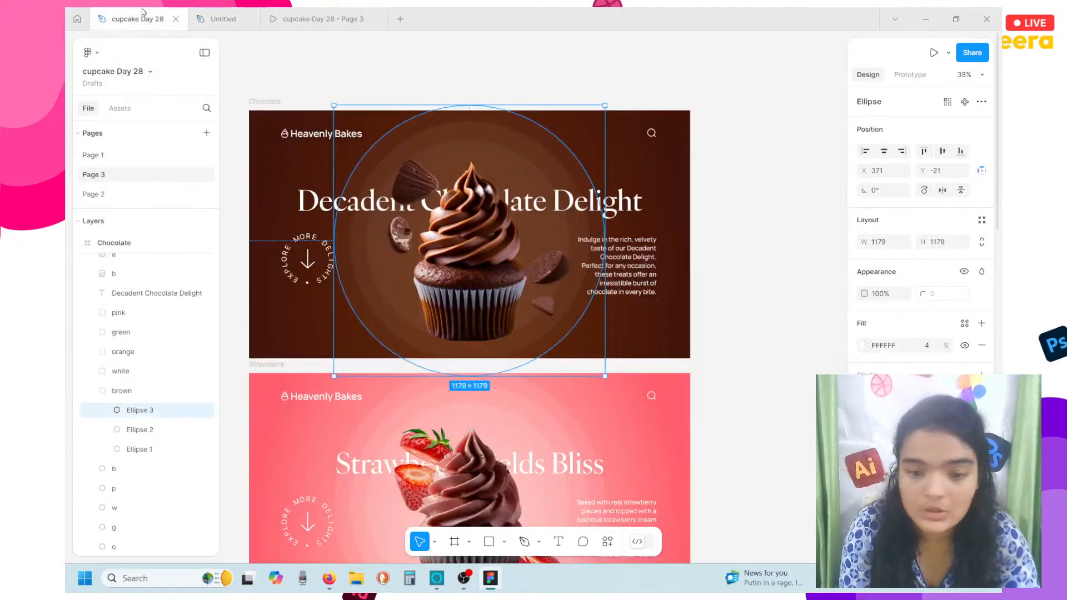
{"action": "double_click", "coordinate": [358, 470]}
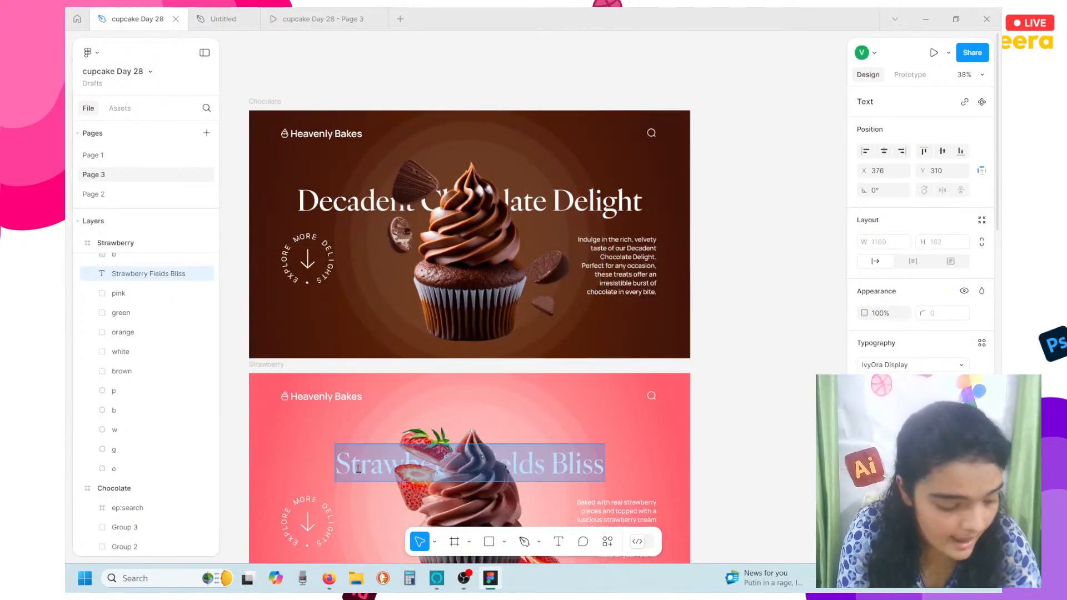
{"action": "left_click", "coordinate": [222, 18]}
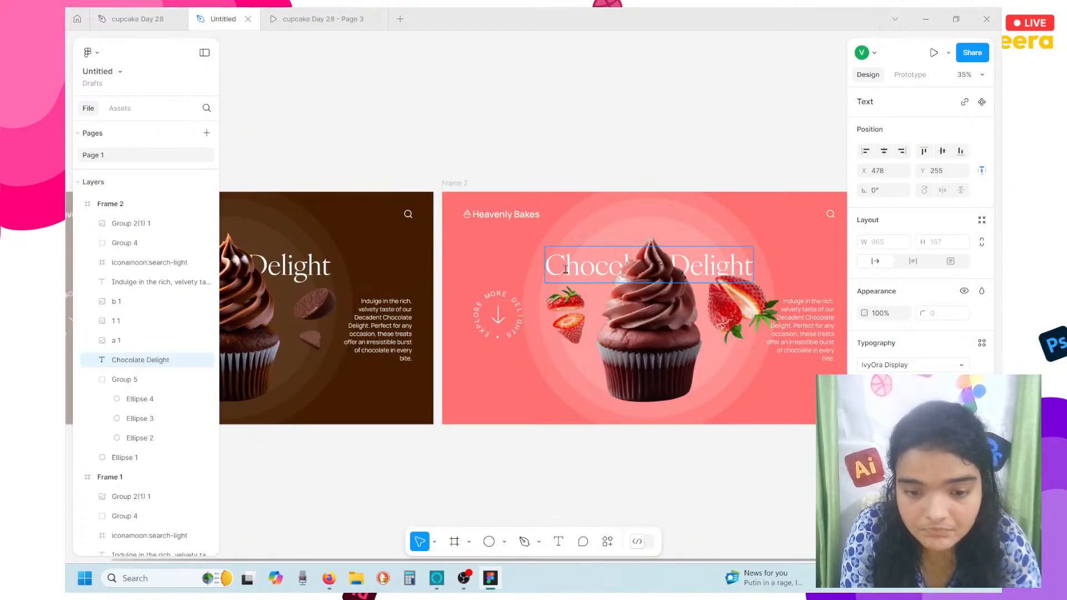
{"action": "key", "text": "ctrl+a"}
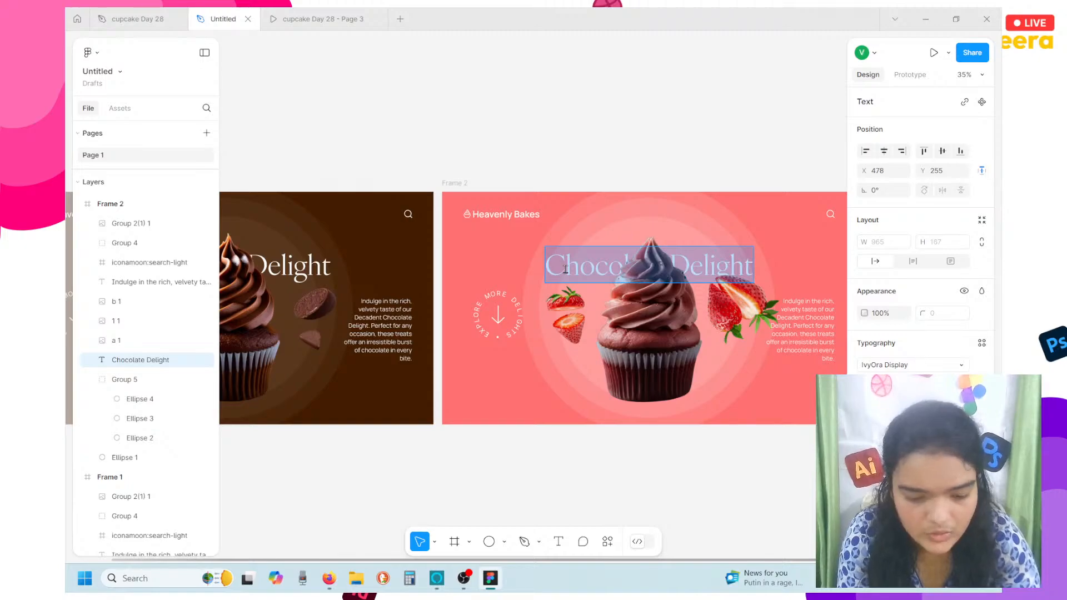
{"action": "type", "text": "Strawberry Fields Bliss"}
{"action": "key", "text": "Escape"}
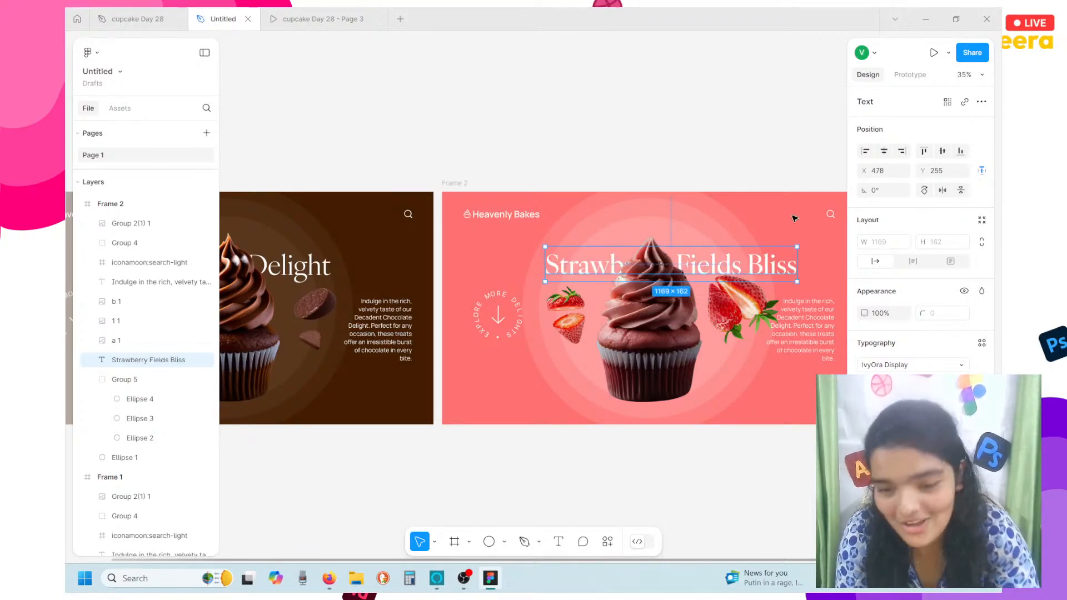
{"action": "left_click", "coordinate": [884, 153]}
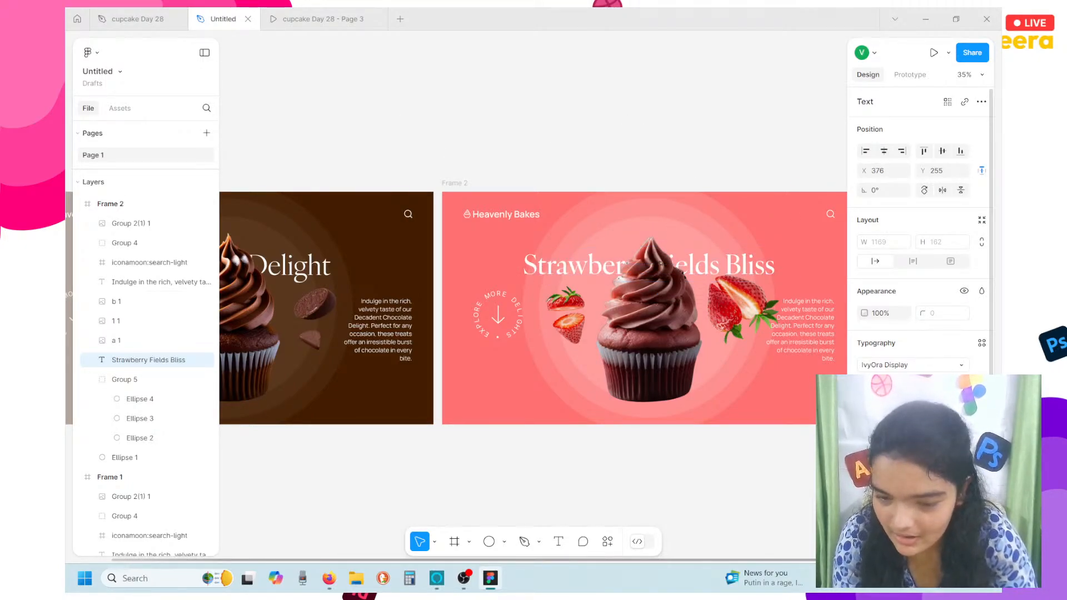
Select the Chocolate Delight heading in Frame 1 to check its horizontal alignment
{"action": "left_click", "coordinate": [264, 275]}
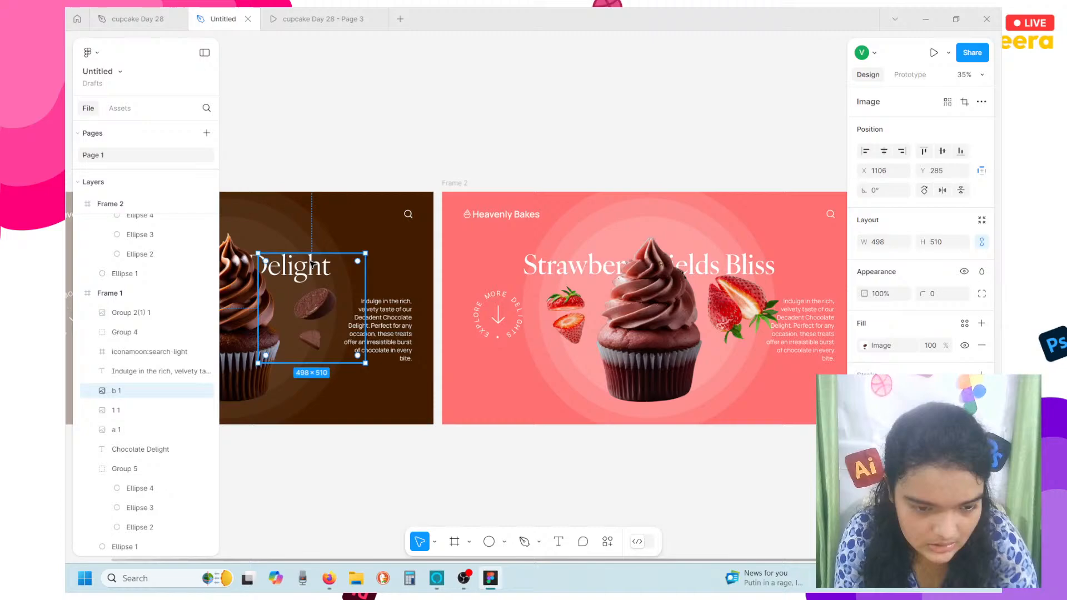
{"action": "scroll", "coordinate": [256, 271], "scroll_direction": "left", "scroll_amount": 3}
{"action": "left_click", "coordinate": [250, 266]}
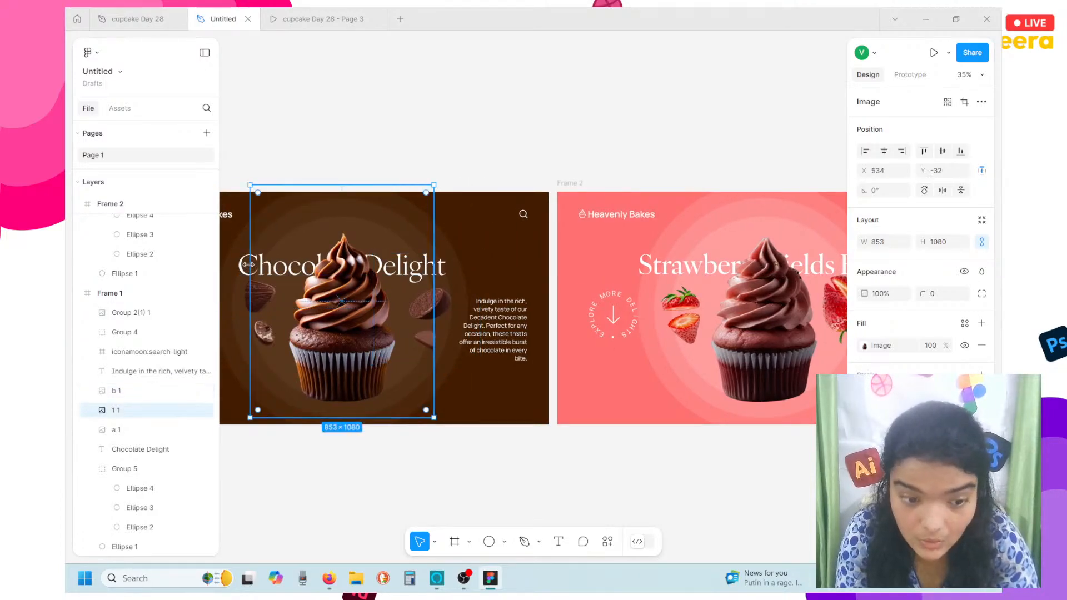
{"action": "left_click", "coordinate": [140, 449]}
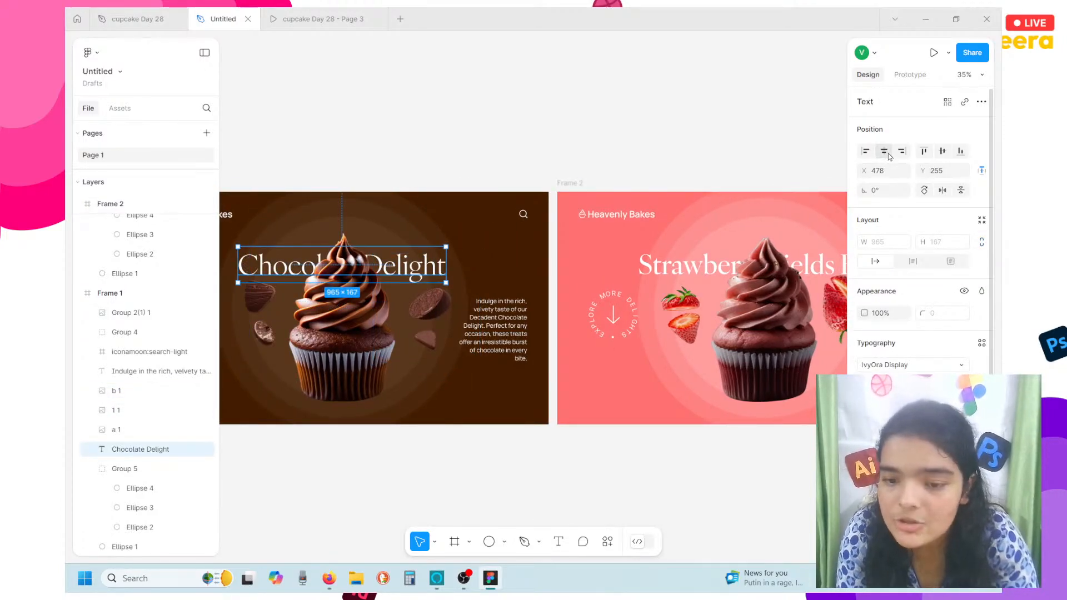
Replace Frame 2's description with the "Baked with real strawberry pieces" paragraph copied from the Strawberry frame in the cupcake Day 28 file
{"action": "scroll", "coordinate": [525, 265], "scroll_direction": "right", "scroll_amount": 6}
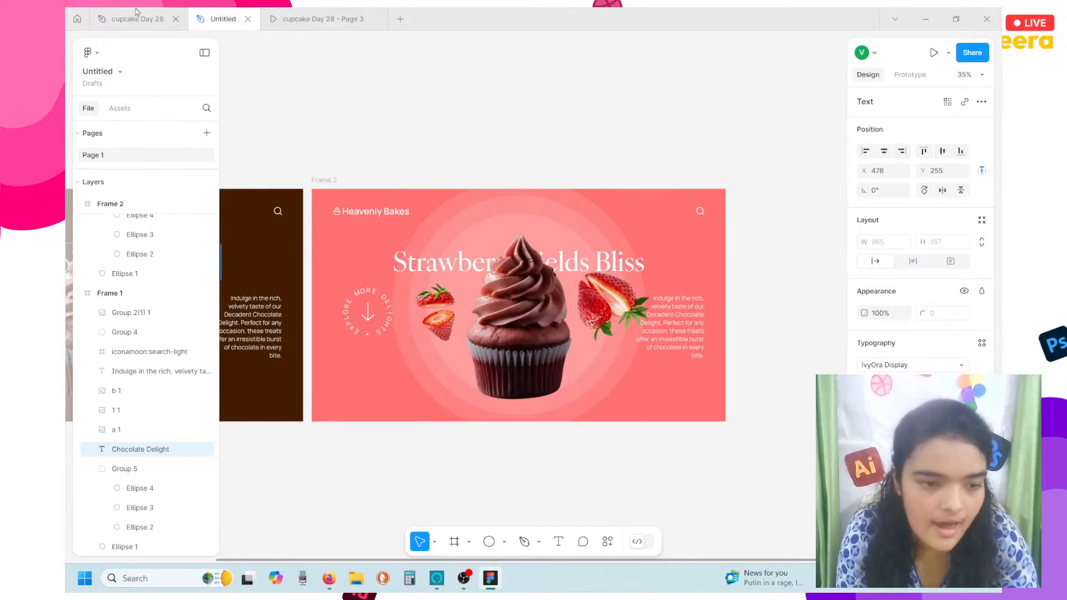
{"action": "left_click", "coordinate": [136, 13]}
{"action": "scroll", "coordinate": [606, 374], "scroll_direction": "down", "scroll_amount": 4}
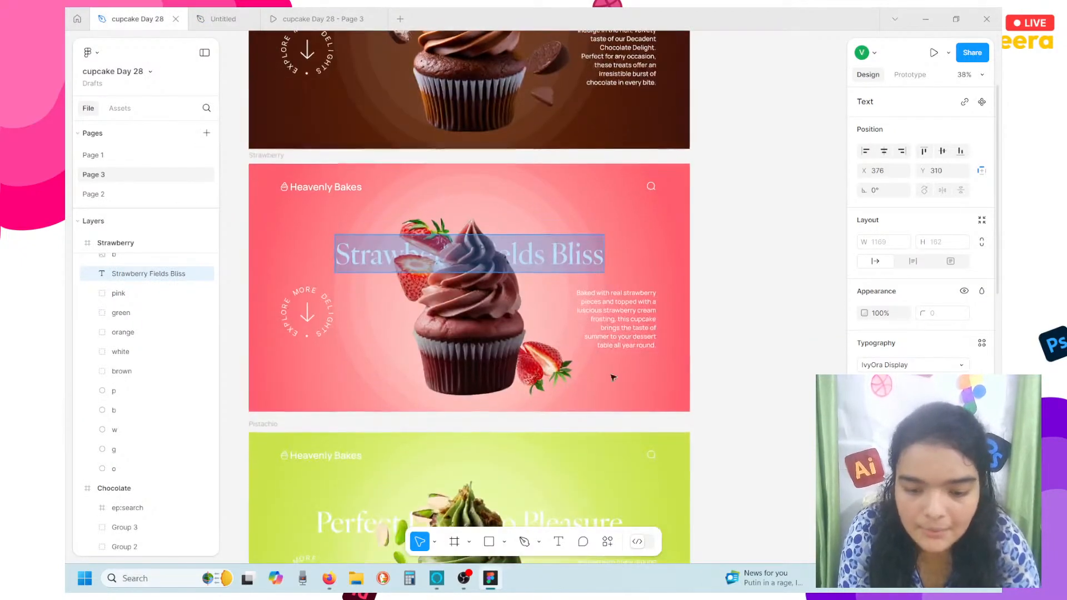
{"action": "left_click", "coordinate": [627, 327]}
{"action": "double_click", "coordinate": [626, 327]}
{"action": "key", "text": "ctrl+c"}
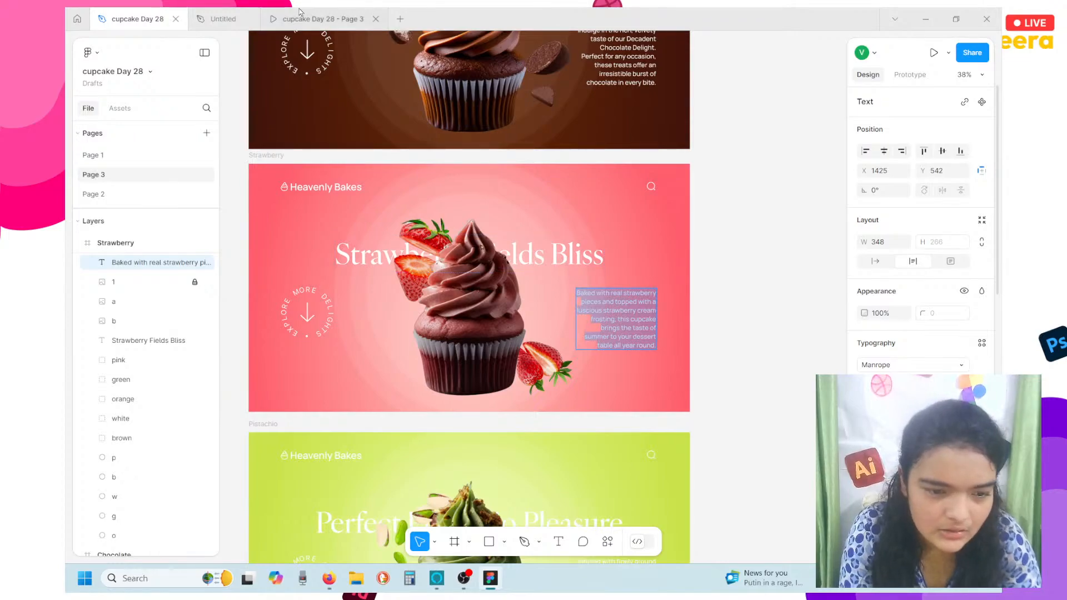
{"action": "left_click", "coordinate": [222, 18]}
{"action": "double_click", "coordinate": [677, 340]}
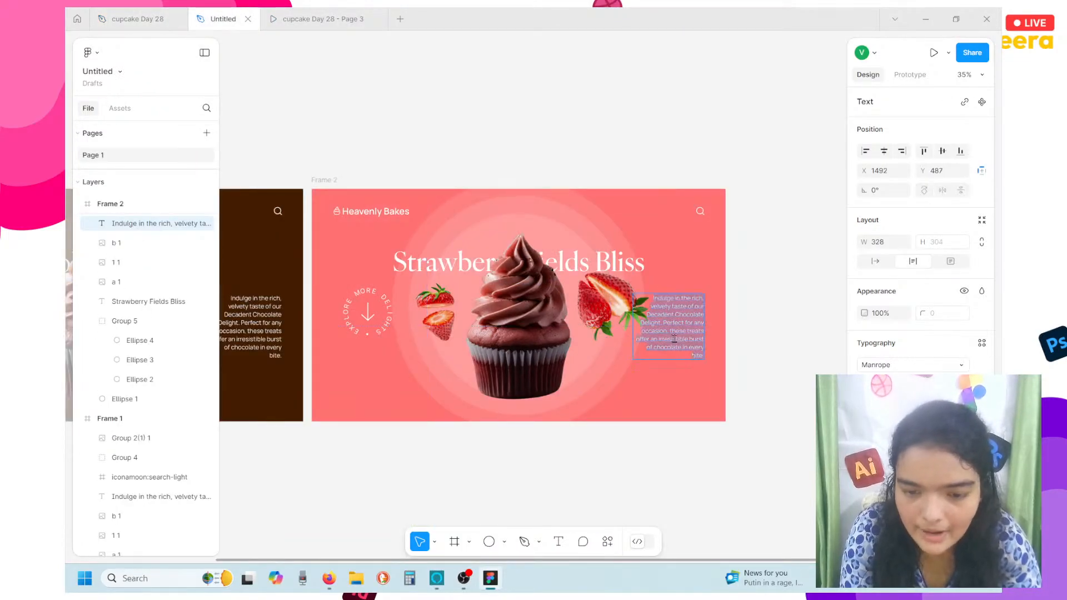
{"action": "key", "text": "ctrl+v"}
{"action": "key", "text": "Escape"}
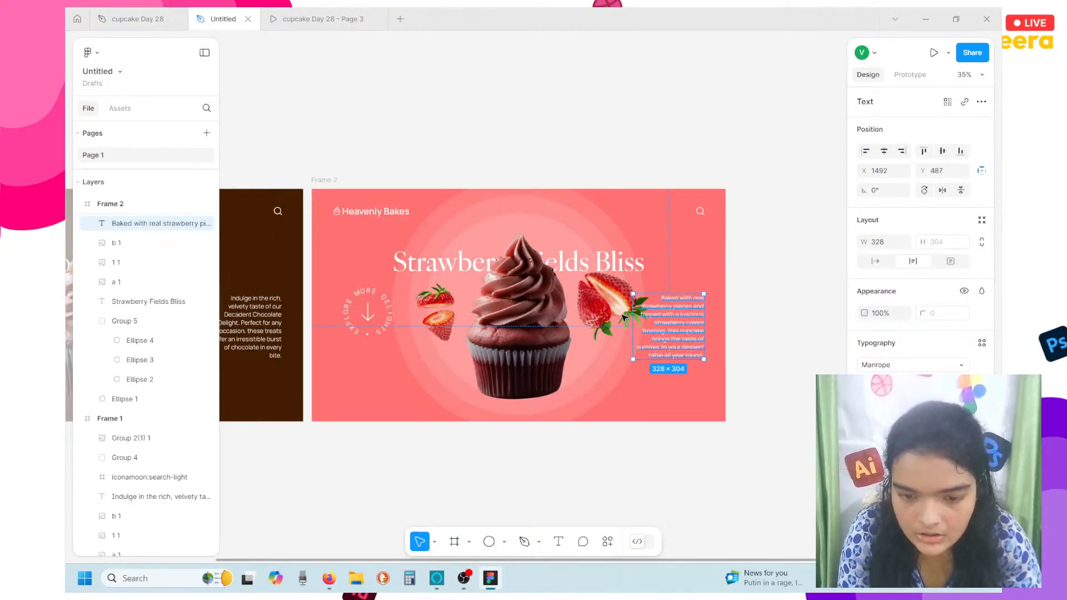
Set Frame 2's background colour to the pink FF6886
{"action": "left_click", "coordinate": [339, 181]}
{"action": "left_click", "coordinate": [328, 182]}
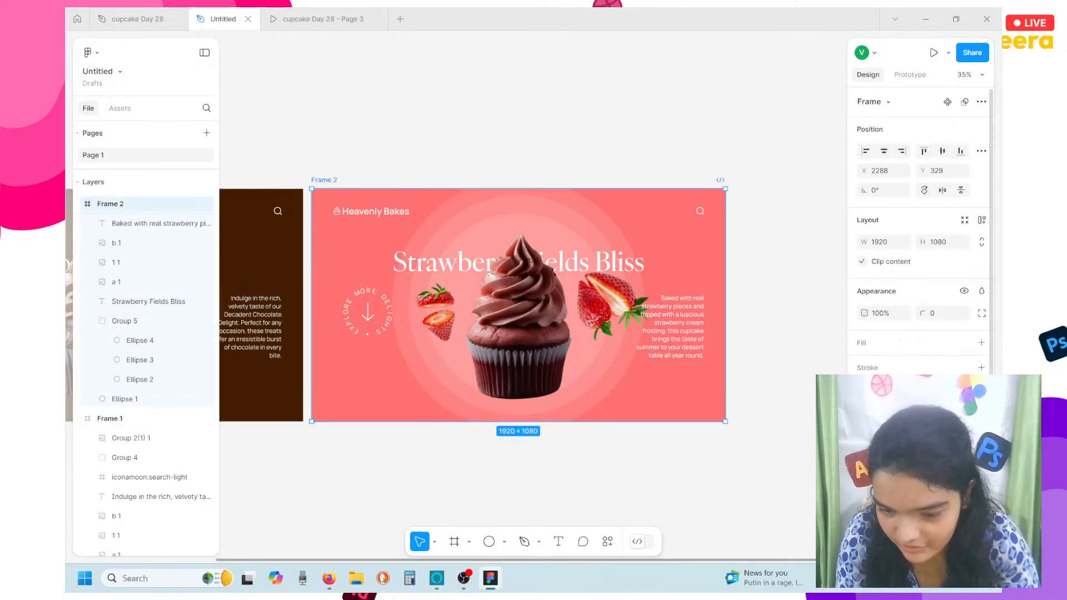
{"action": "left_click", "coordinate": [867, 456]}
{"action": "left_click_drag", "start_coordinate": [822, 375], "coordinate": [789, 238]}
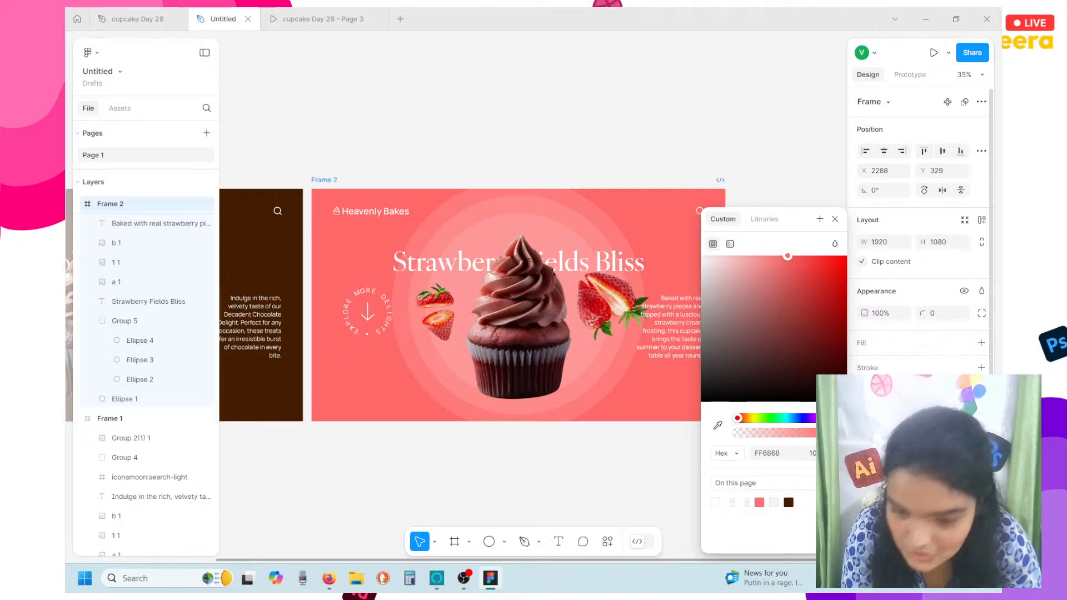
{"action": "left_click_drag", "start_coordinate": [831, 418], "coordinate": [843, 418]}
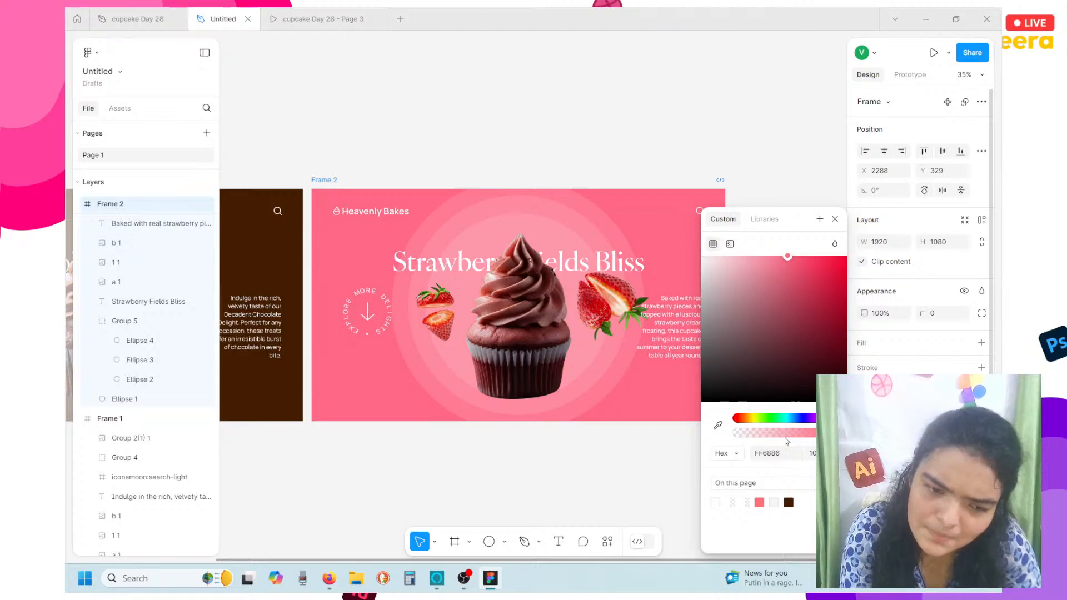
{"action": "left_click", "coordinate": [591, 498]}
Duplicate Frame 1 and Frame 2 together and place the copies in the same row to the right of Frame 2
{"action": "scroll", "coordinate": [591, 498], "scroll_direction": "down", "scroll_amount": 2}
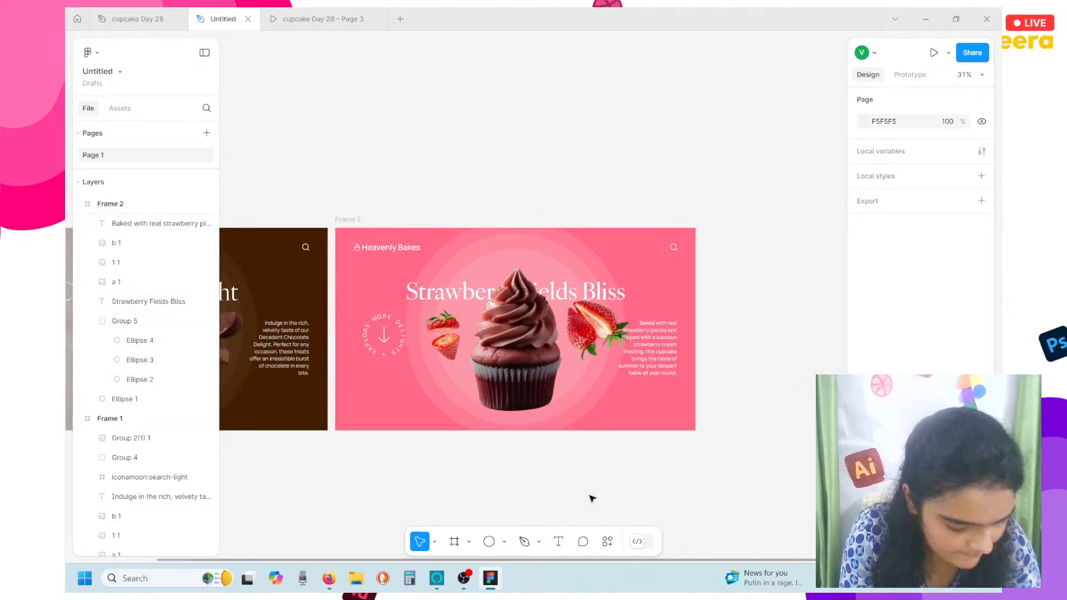
{"action": "scroll", "coordinate": [590, 497], "scroll_direction": "down", "scroll_amount": 3}
{"action": "scroll", "coordinate": [522, 367], "scroll_direction": "down", "scroll_amount": 2}
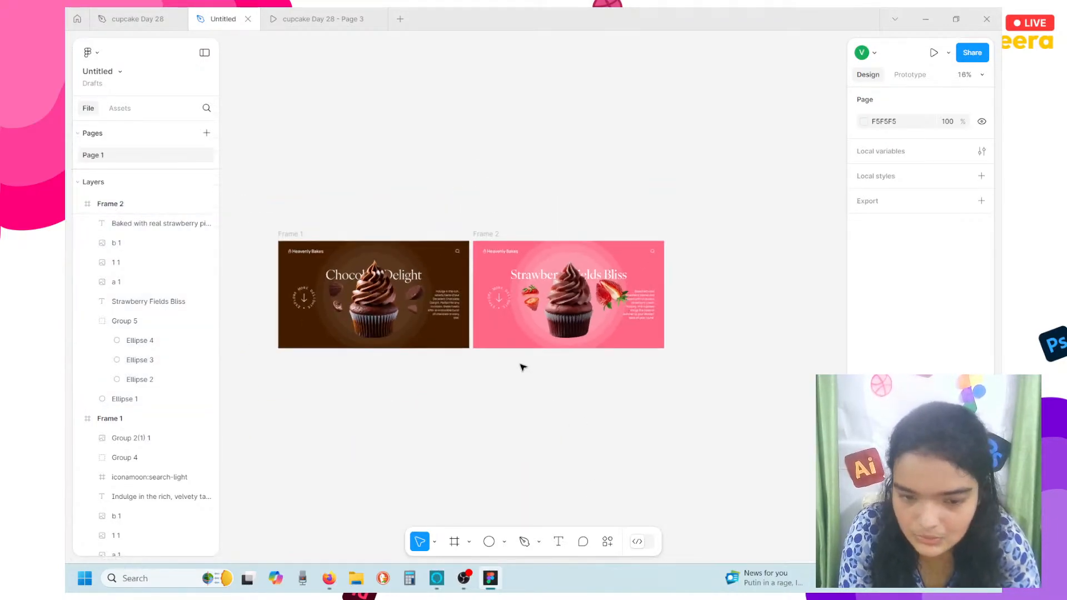
{"action": "left_click", "coordinate": [488, 235]}
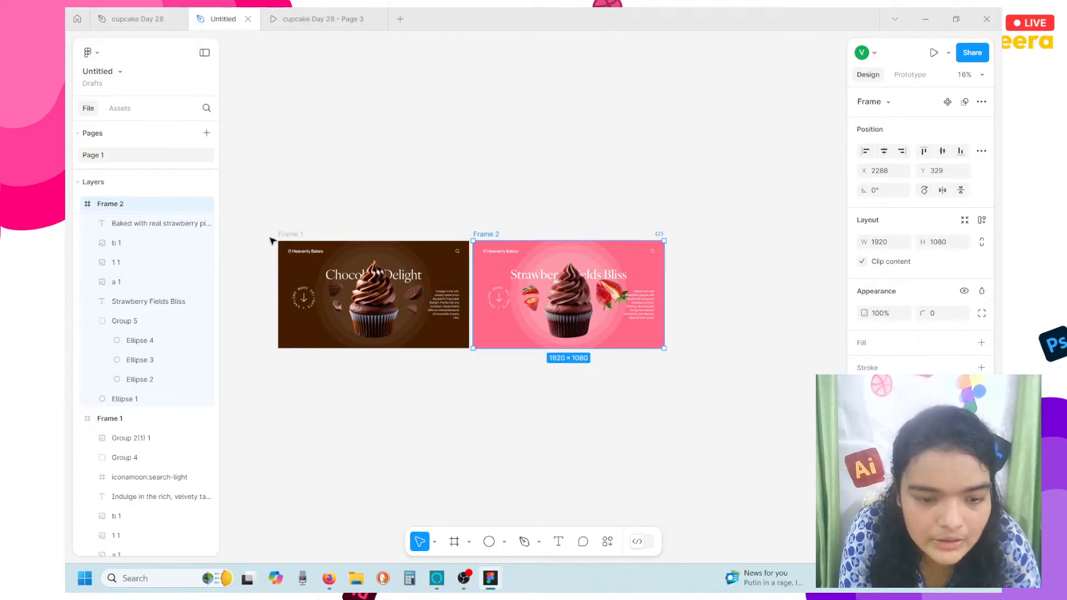
{"action": "left_click", "coordinate": [300, 235], "text": "shift"}
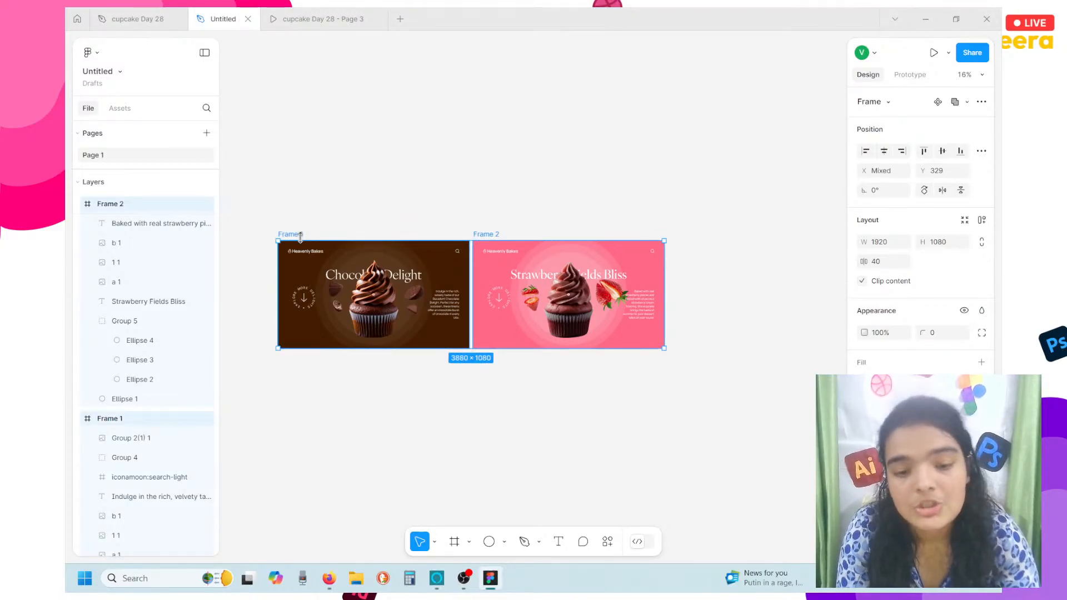
{"action": "scroll", "coordinate": [300, 238], "scroll_direction": "right", "scroll_amount": 5}
{"action": "left_click_drag", "start_coordinate": [349, 295], "coordinate": [655, 264]}
{"action": "scroll", "coordinate": [574, 284], "scroll_direction": "up", "scroll_amount": 3}
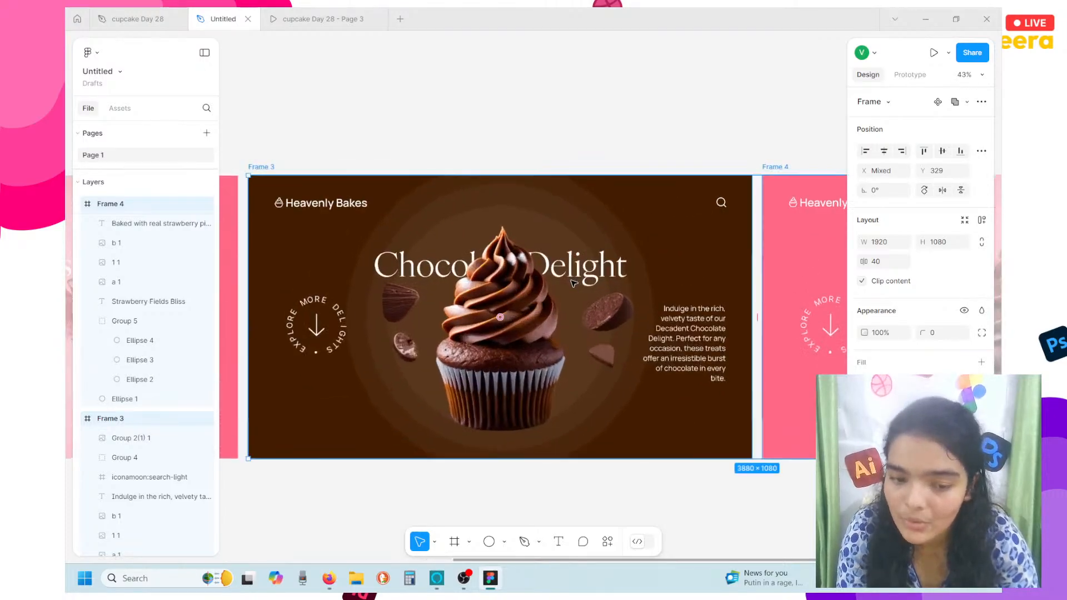
Replace Frame 3's heading with "Perfect Pistachio Pleasure" copied from the Pistachio frame in cupcake Day 28, and centre it horizontally in the frame
{"action": "left_click", "coordinate": [94, 13]}
{"action": "scroll", "coordinate": [455, 276], "scroll_direction": "down", "scroll_amount": 4}
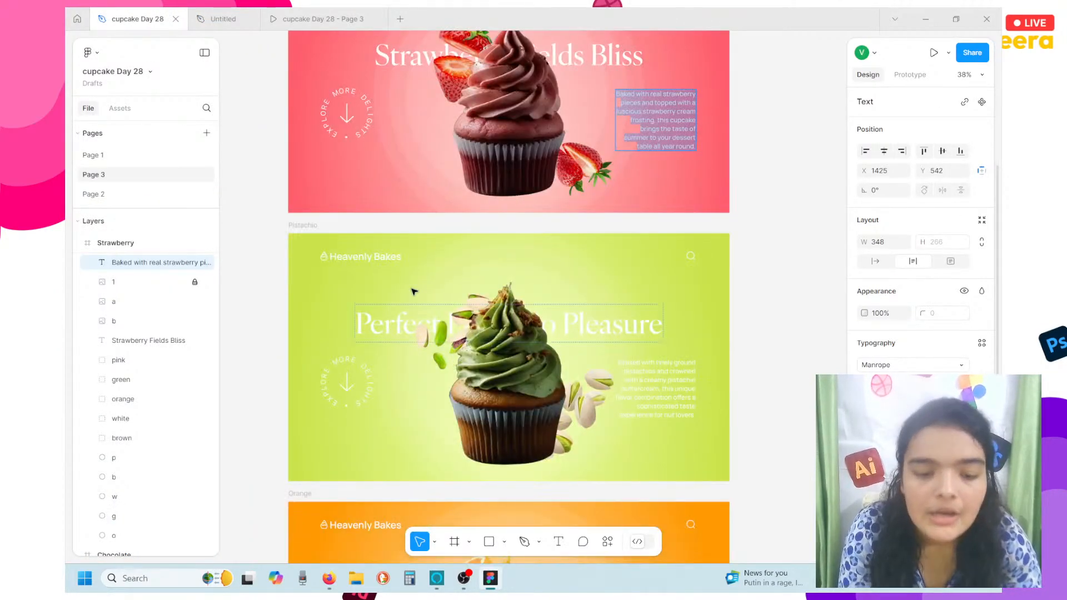
{"action": "double_click", "coordinate": [389, 320]}
{"action": "key", "text": "ctrl+c"}
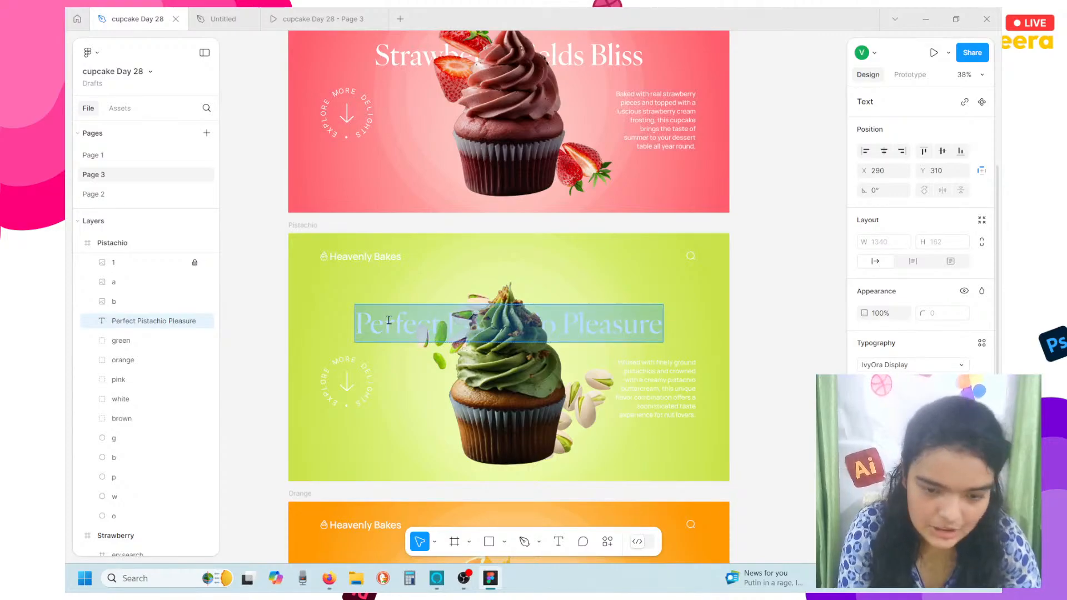
{"action": "left_click", "coordinate": [223, 18]}
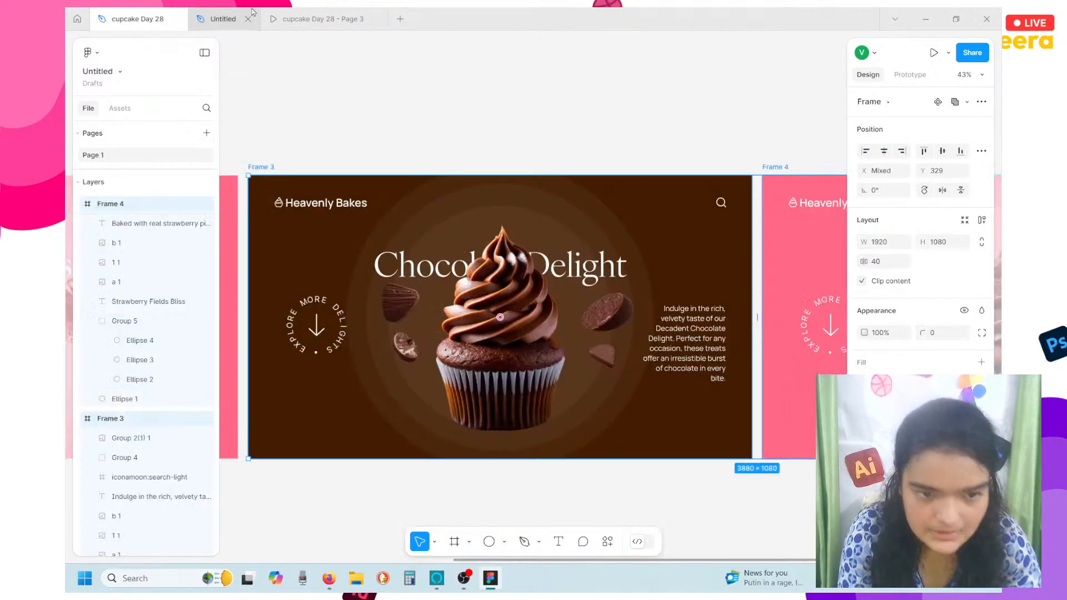
{"action": "left_click", "coordinate": [383, 268]}
{"action": "double_click", "coordinate": [383, 267]}
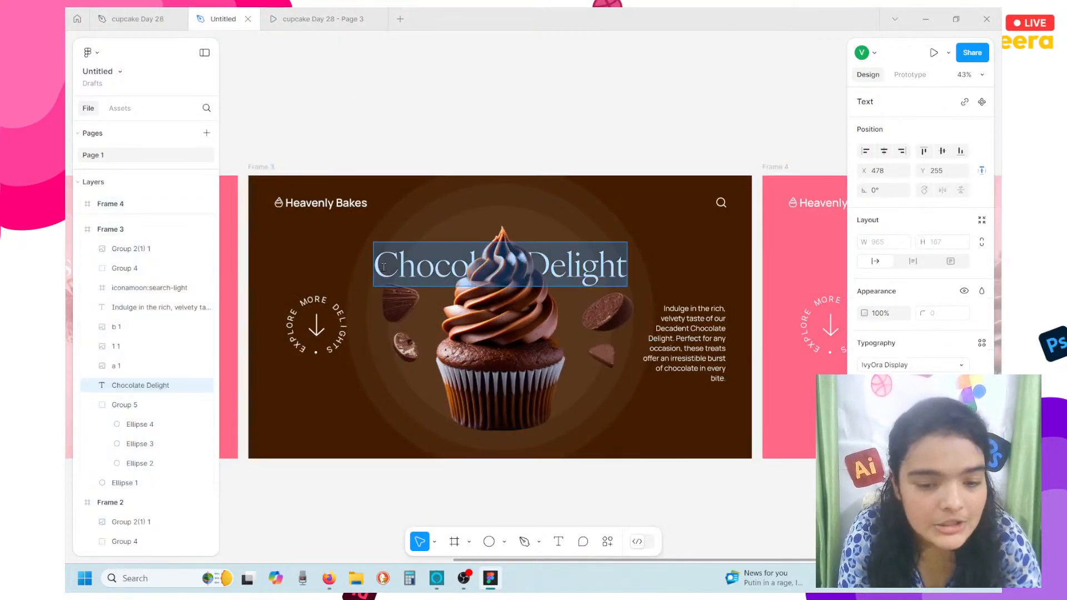
{"action": "key", "text": "ctrl+v"}
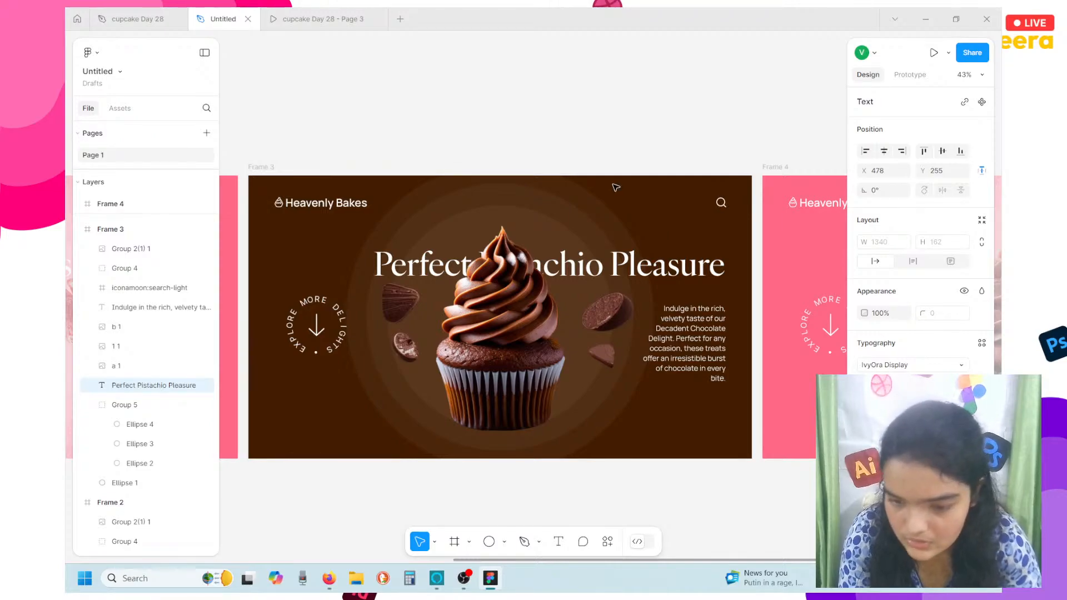
{"action": "key", "text": "Escape"}
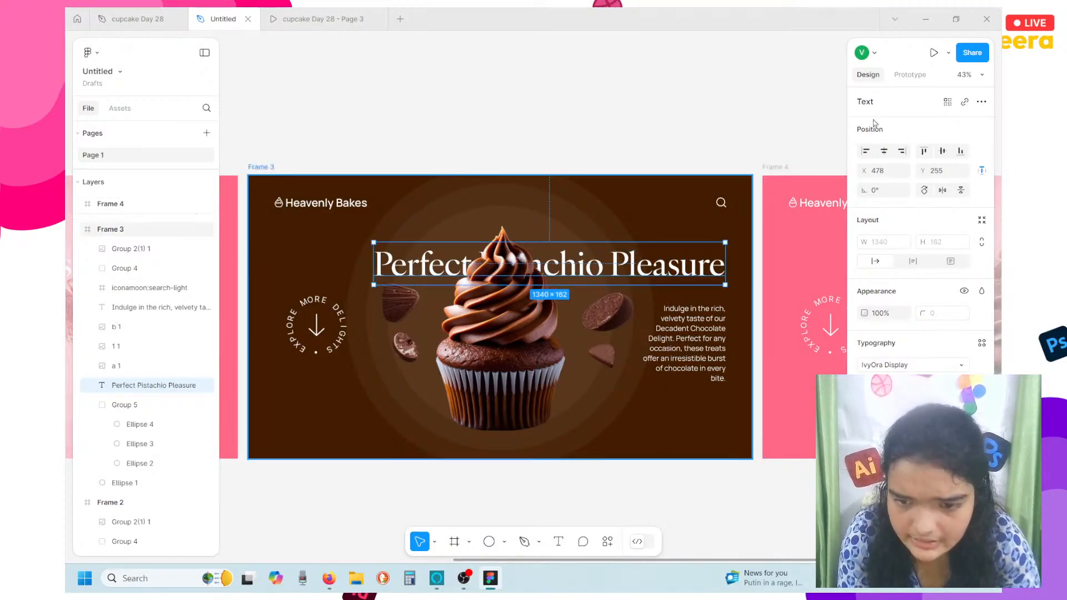
{"action": "key", "text": "alt+h"}
Replace Frame 3's description with the "Infused with finely ground pistachios" paragraph from cupcake Day 28's Pistachio frame and widen its text box to 351
{"action": "scroll", "coordinate": [556, 223], "scroll_direction": "right", "scroll_amount": 2}
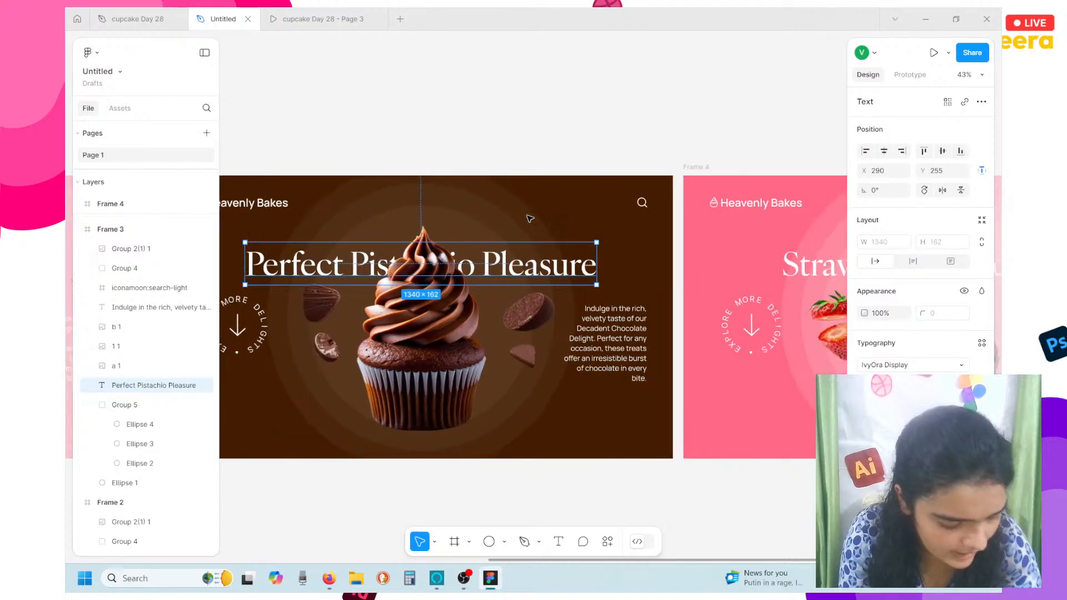
{"action": "left_click", "coordinate": [335, 12]}
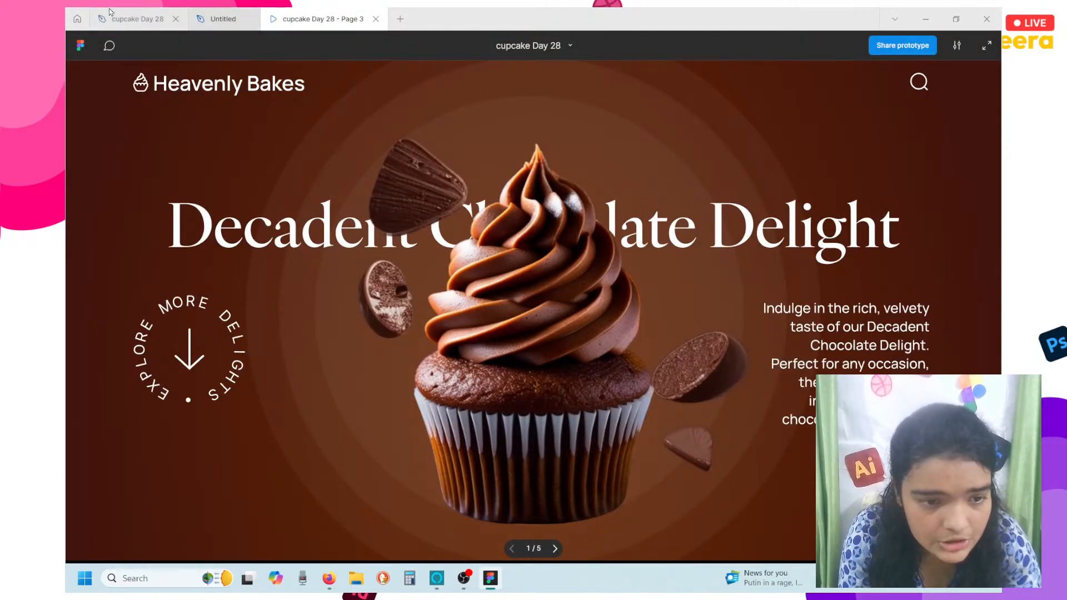
{"action": "left_click", "coordinate": [134, 19]}
{"action": "double_click", "coordinate": [647, 373]}
{"action": "key", "text": "ctrl+c"}
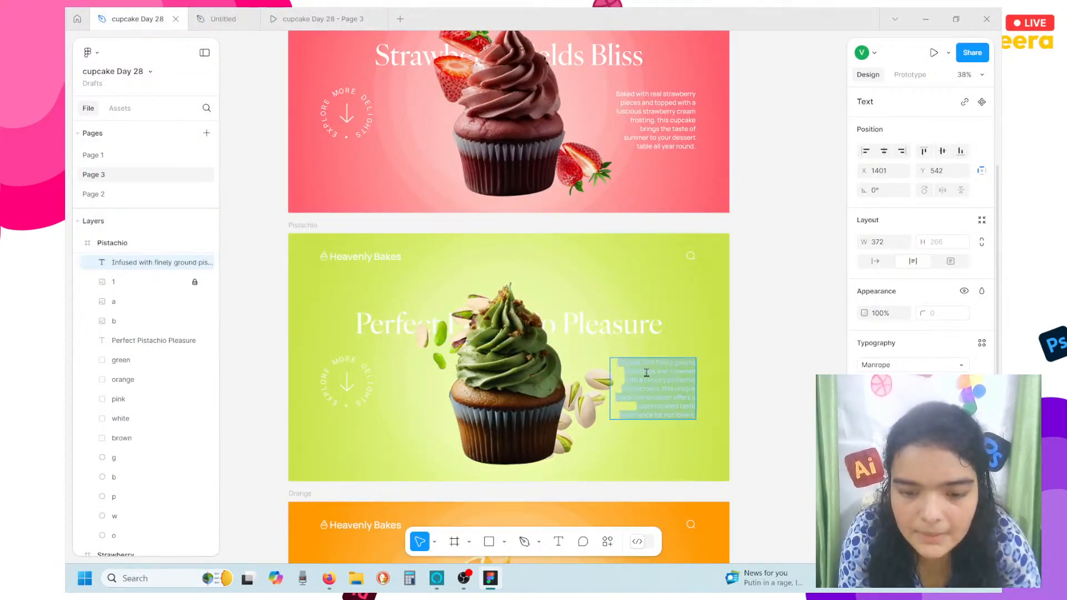
{"action": "key", "text": "ctrl+shift+Tab"}
{"action": "key", "text": "ctrl+shift+Tab"}
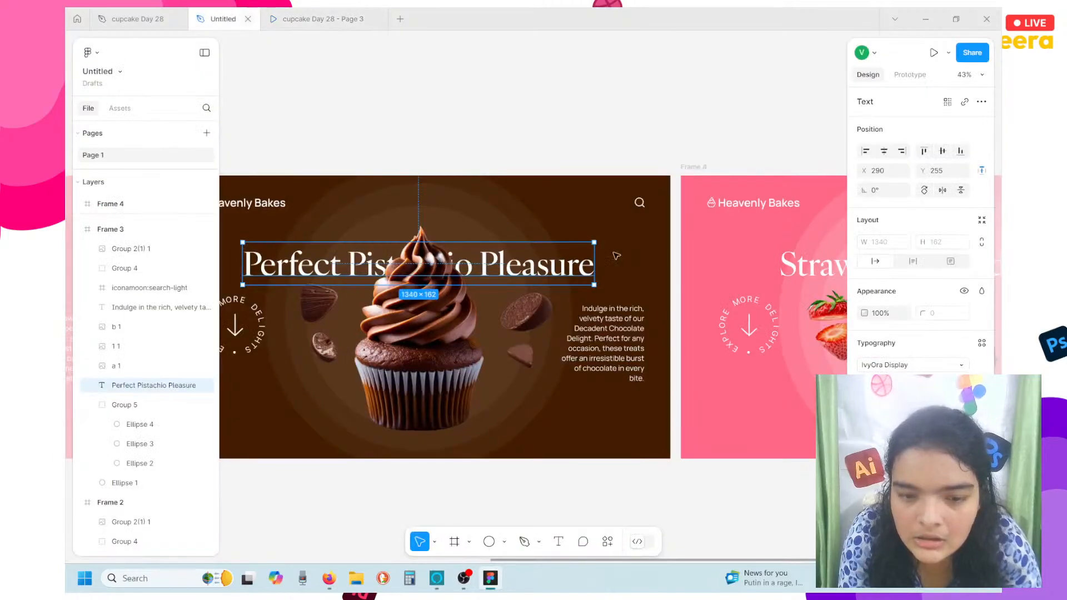
{"action": "double_click", "coordinate": [638, 361]}
{"action": "key", "text": "ctrl+v"}
{"action": "scroll", "coordinate": [638, 362], "scroll_direction": "right", "scroll_amount": 5}
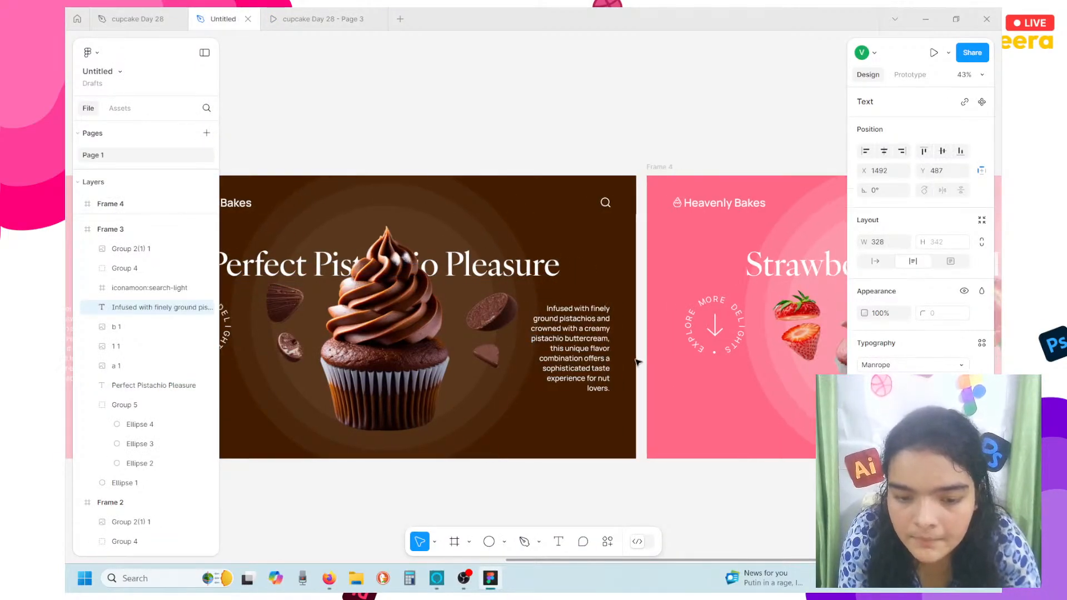
{"action": "key", "text": "Escape"}
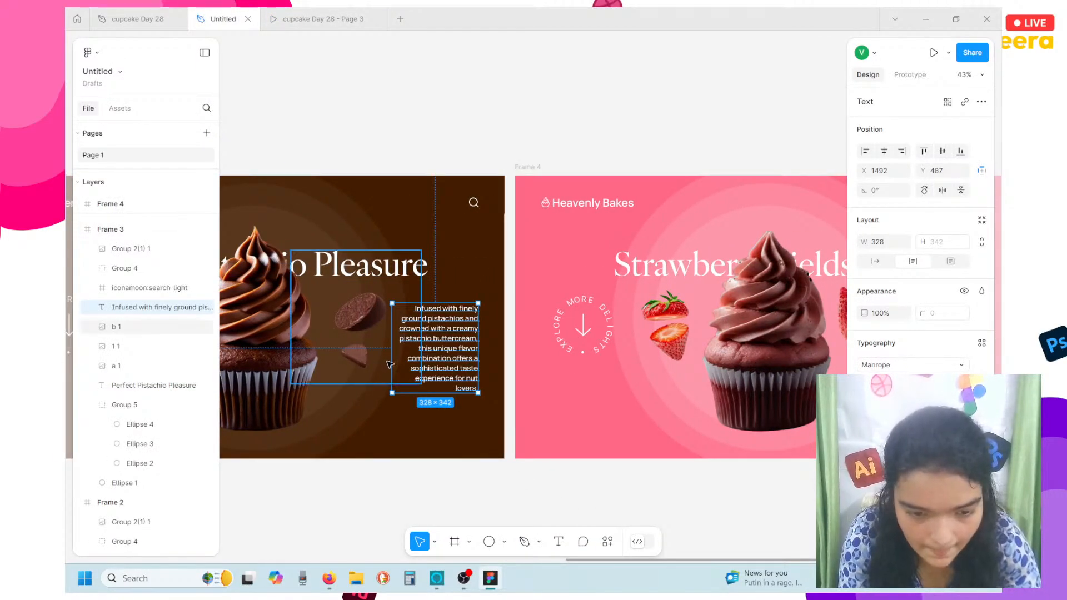
{"action": "left_click_drag", "start_coordinate": [391, 359], "coordinate": [385, 359]}
Replace Frame 4's heading with "Zesty Citrus Sunshine" copied from the Orange frame in the cupcake Day 28 file
{"action": "scroll", "coordinate": [505, 422], "scroll_direction": "right", "scroll_amount": 3}
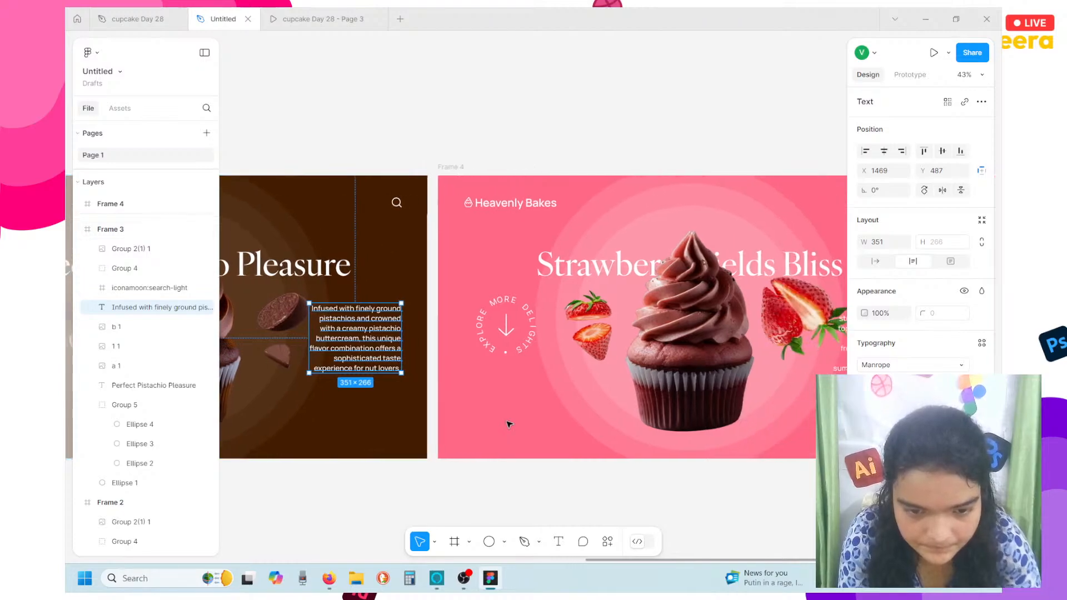
{"action": "scroll", "coordinate": [372, 301], "scroll_direction": "right", "scroll_amount": 8}
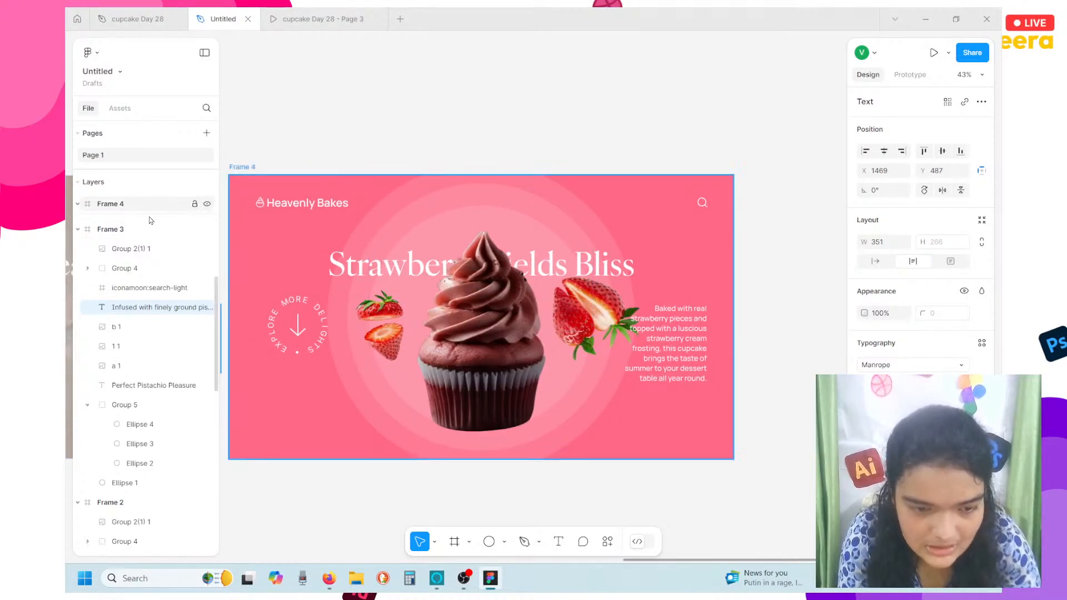
{"action": "left_click", "coordinate": [138, 19]}
{"action": "scroll", "coordinate": [472, 267], "scroll_direction": "down", "scroll_amount": 5}
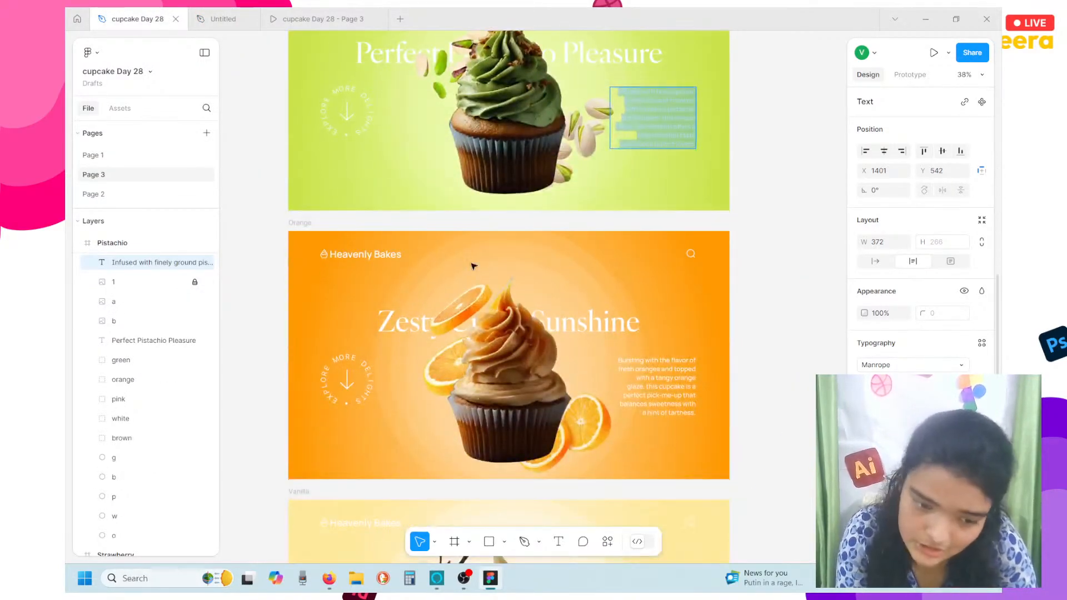
{"action": "double_click", "coordinate": [393, 307]}
{"action": "key", "text": "ctrl+c"}
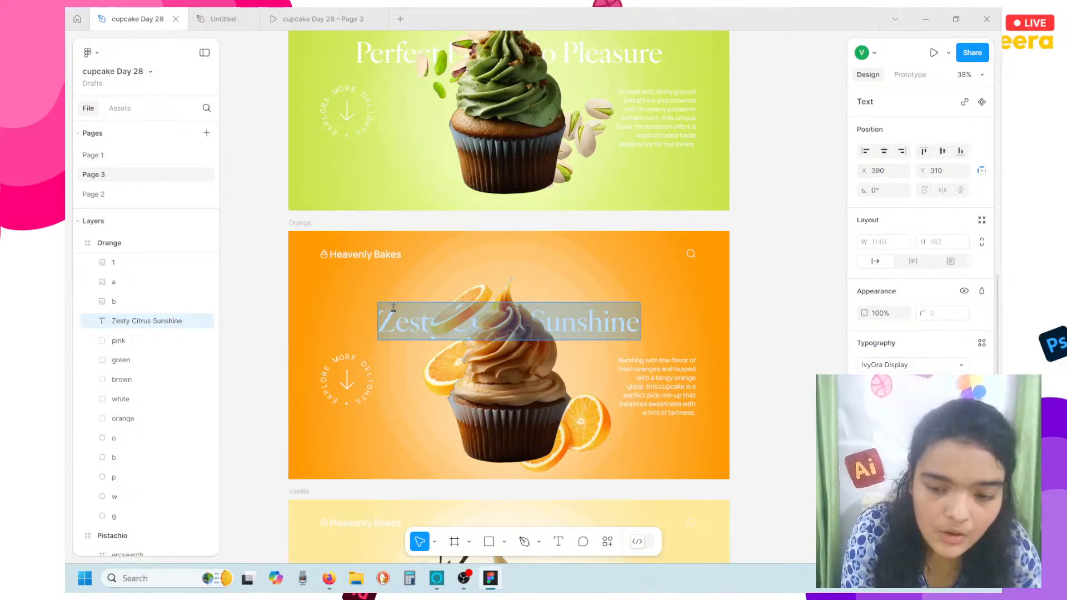
{"action": "left_click", "coordinate": [290, 11]}
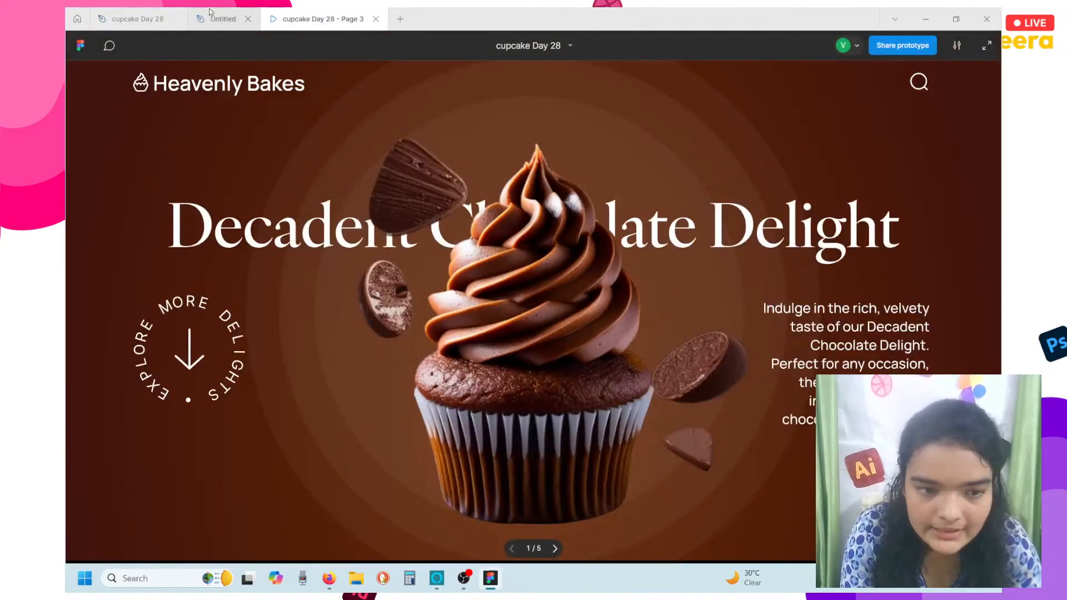
{"action": "left_click", "coordinate": [257, 12]}
{"action": "left_click_drag", "start_coordinate": [289, 17], "coordinate": [233, 17]}
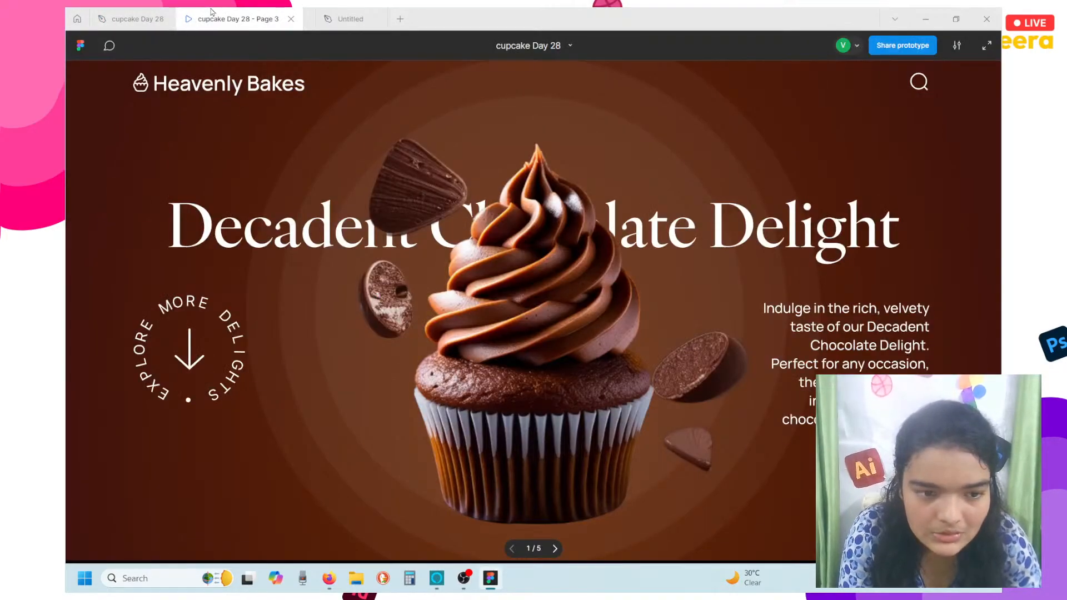
{"action": "left_click", "coordinate": [350, 18]}
{"action": "double_click", "coordinate": [344, 275]}
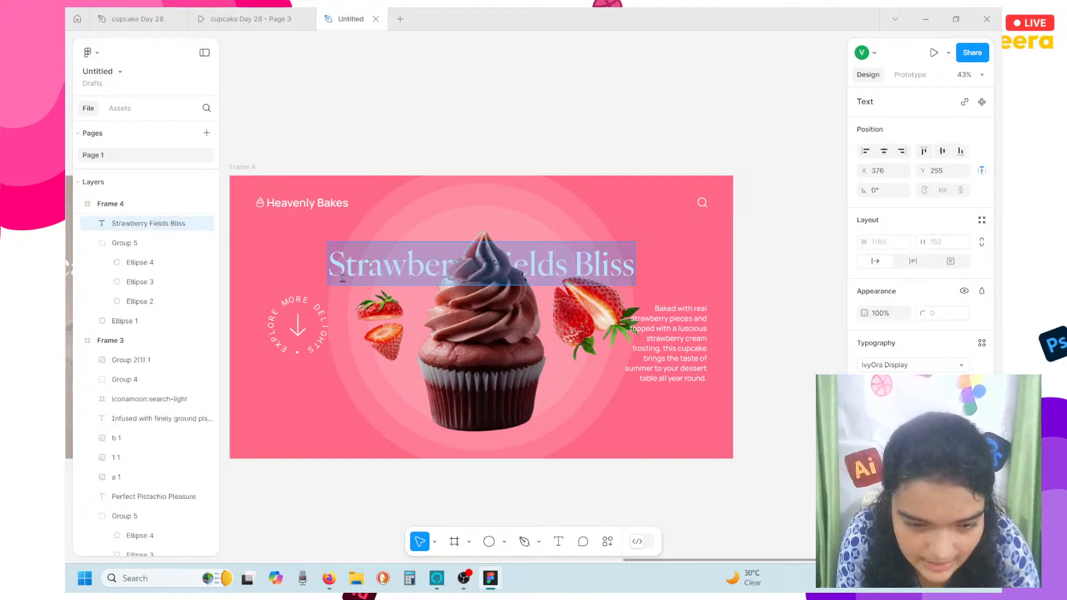
{"action": "key", "text": "ctrl+v"}
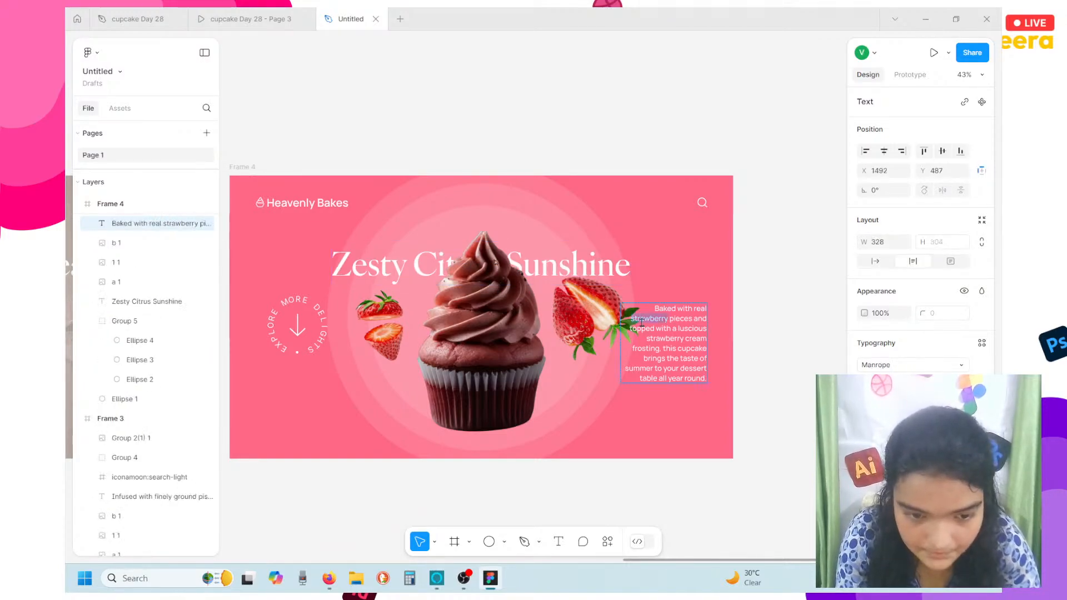
Replace Frame 4's description with the "Bursting with the flavor of fresh oranges" paragraph copied from the Orange frame in cupcake Day 28
{"action": "left_click", "coordinate": [183, 13]}
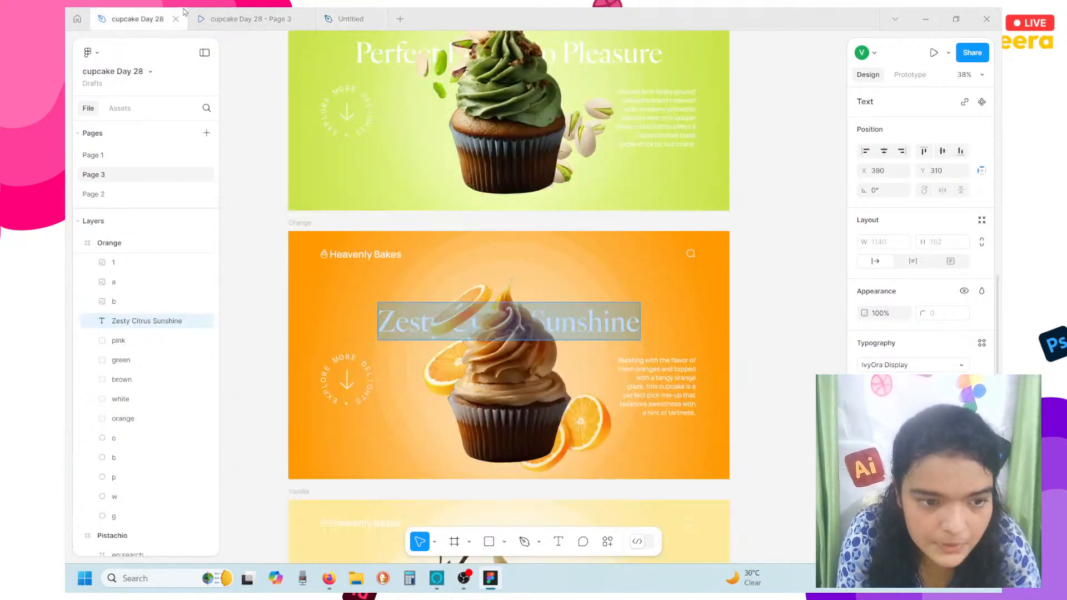
{"action": "double_click", "coordinate": [651, 406]}
{"action": "key", "text": "ctrl+c"}
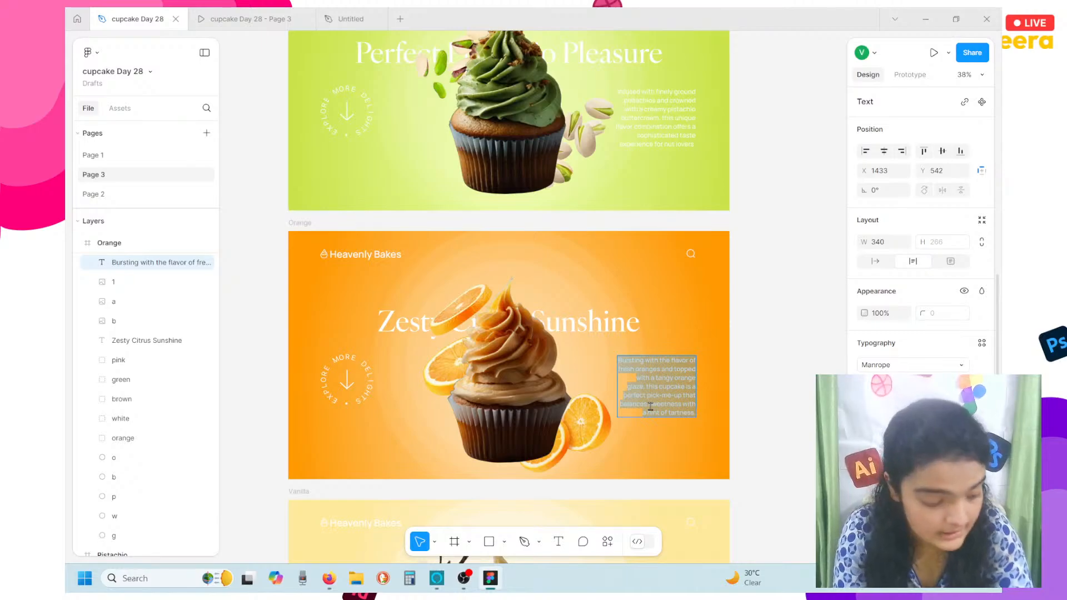
{"action": "left_click", "coordinate": [250, 18]}
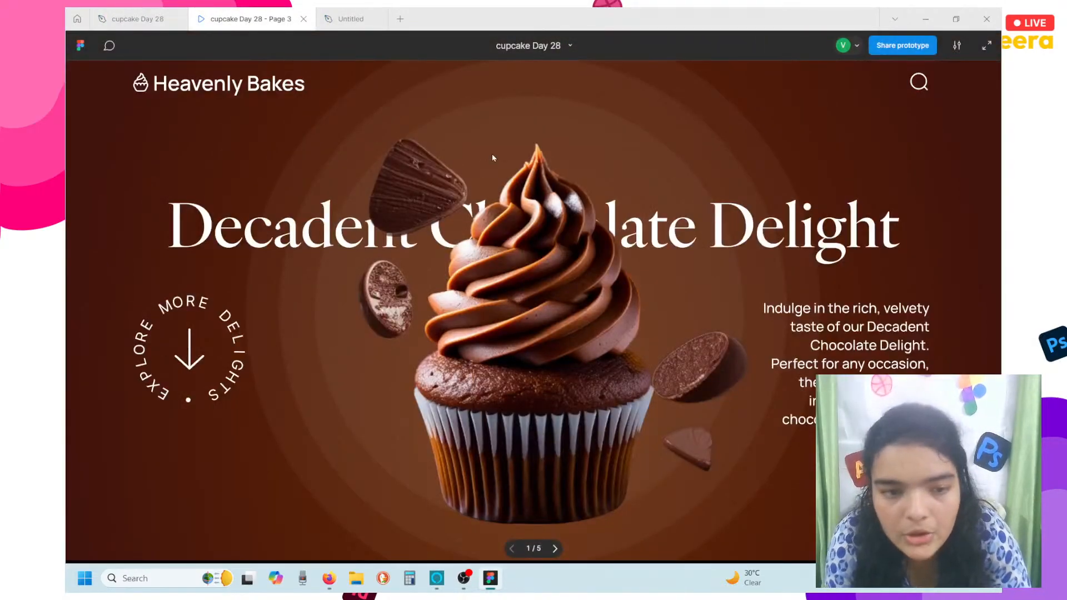
{"action": "left_click", "coordinate": [347, 19]}
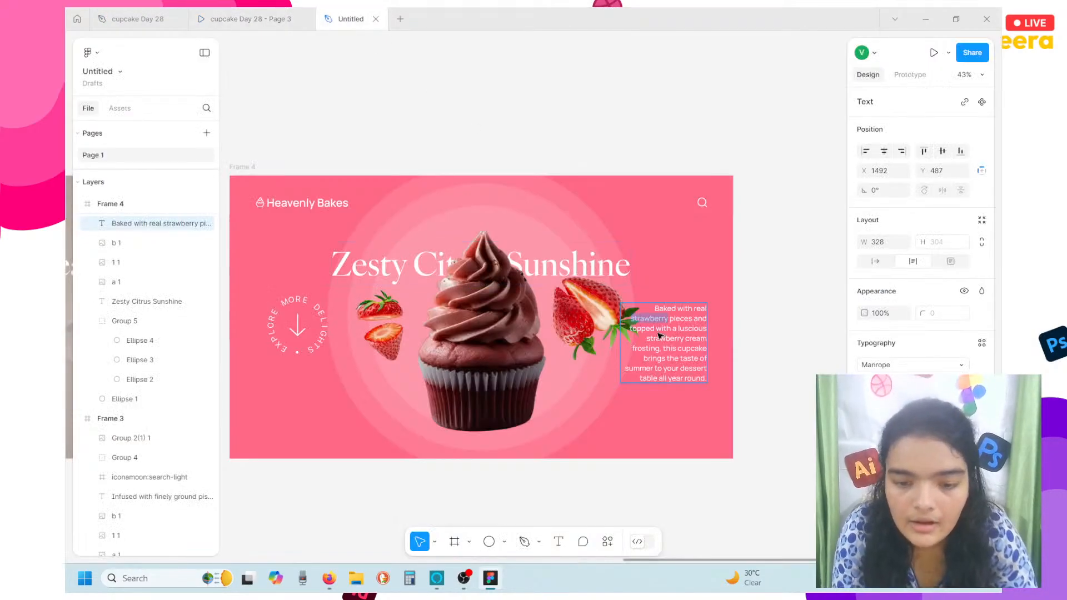
{"action": "double_click", "coordinate": [674, 358]}
{"action": "key", "text": "ctrl+v"}
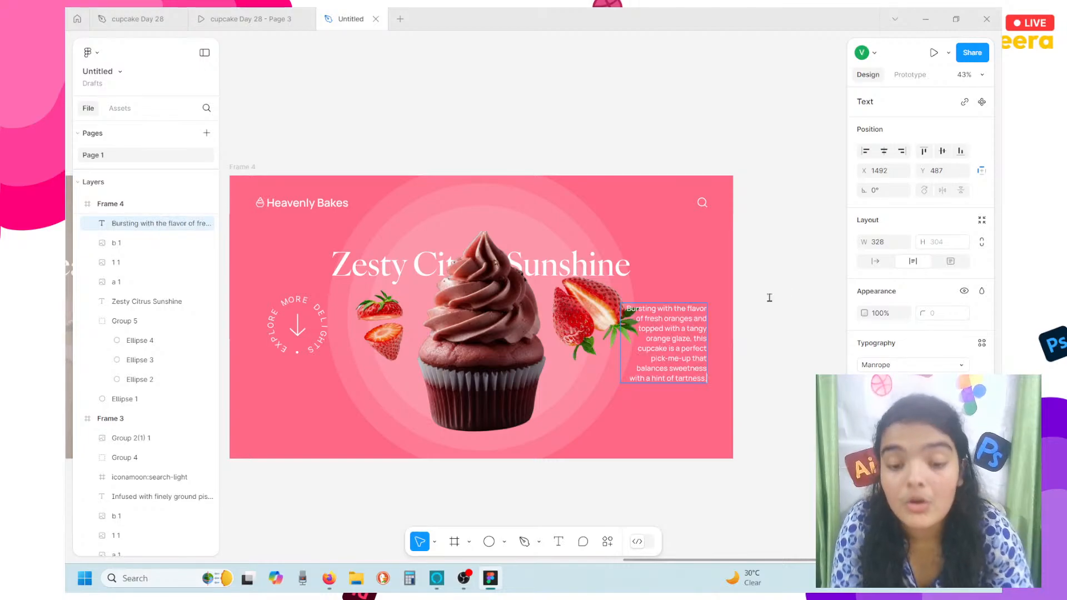
{"action": "key", "text": "Escape"}
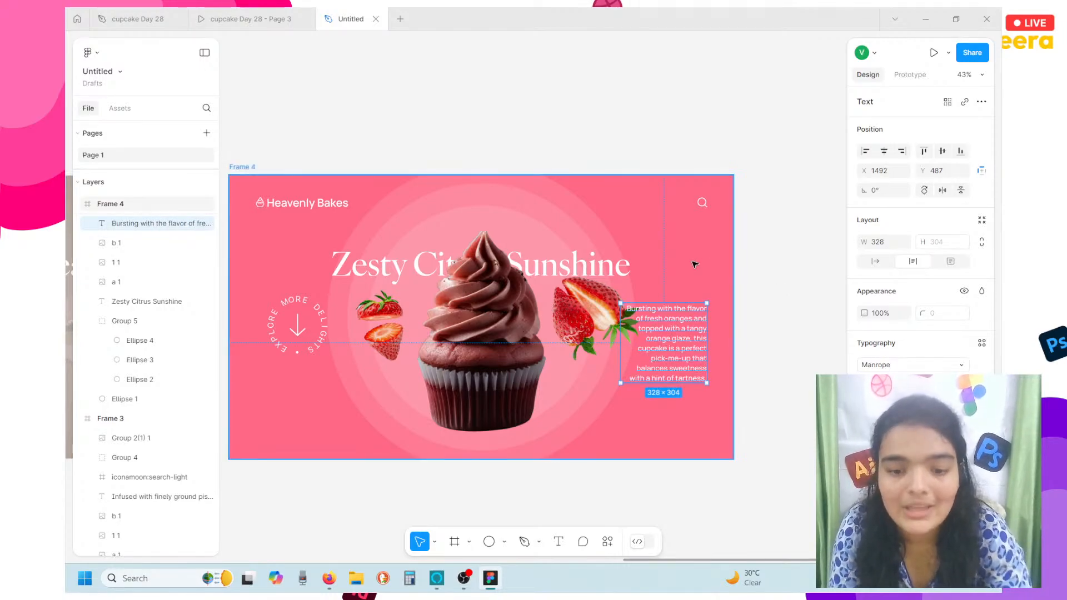
Duplicate Frame 4 and place the copy directly to its right in the same row
{"action": "left_click", "coordinate": [243, 167]}
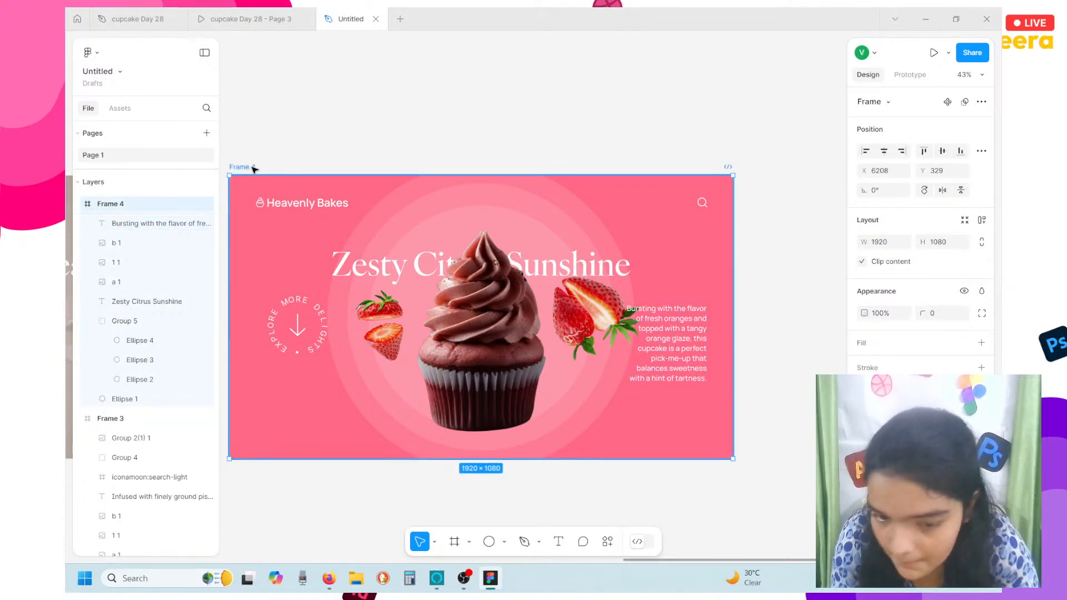
{"action": "key", "text": "ctrl+d"}
{"action": "scroll", "coordinate": [381, 246], "scroll_direction": "right", "scroll_amount": 6}
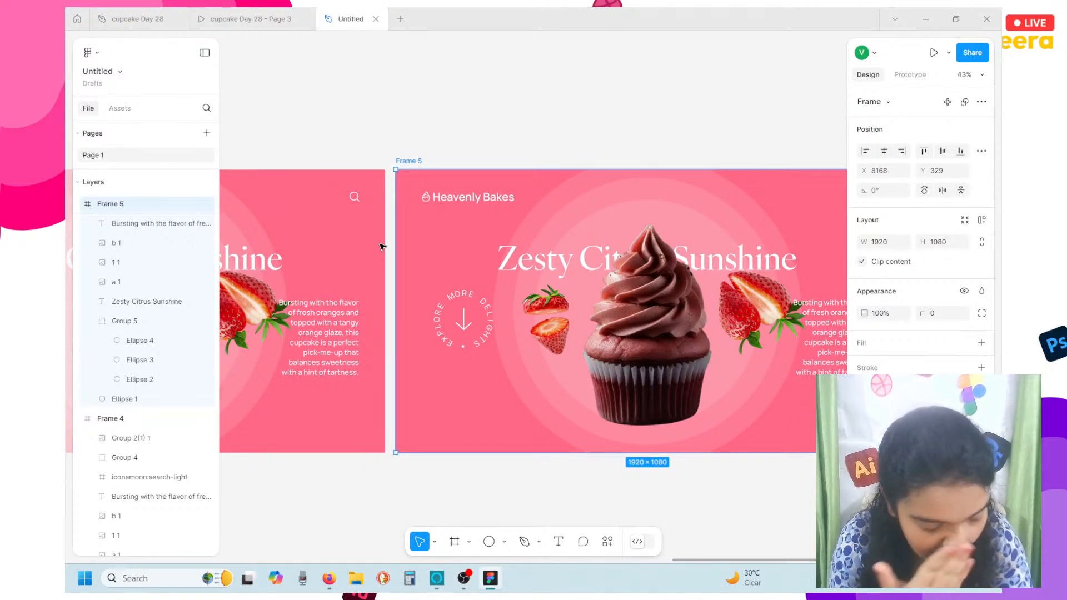
Switch to Firefox and look through the asset links posted in Discord's 100-days-of-ui-assets channel, from the early days to Day 28
{"action": "left_click", "coordinate": [329, 578]}
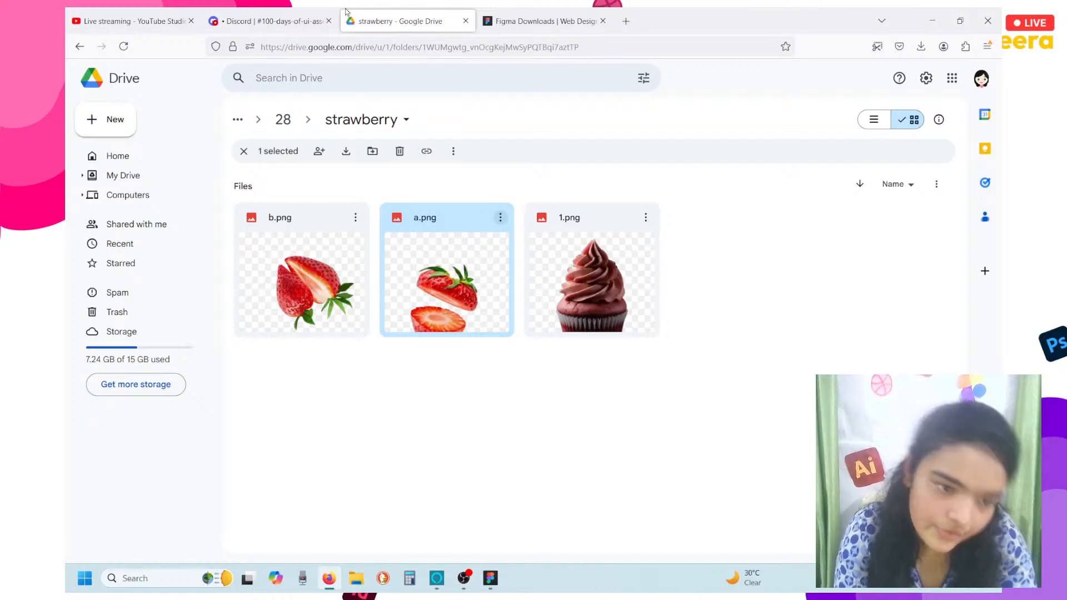
{"action": "left_click", "coordinate": [270, 21]}
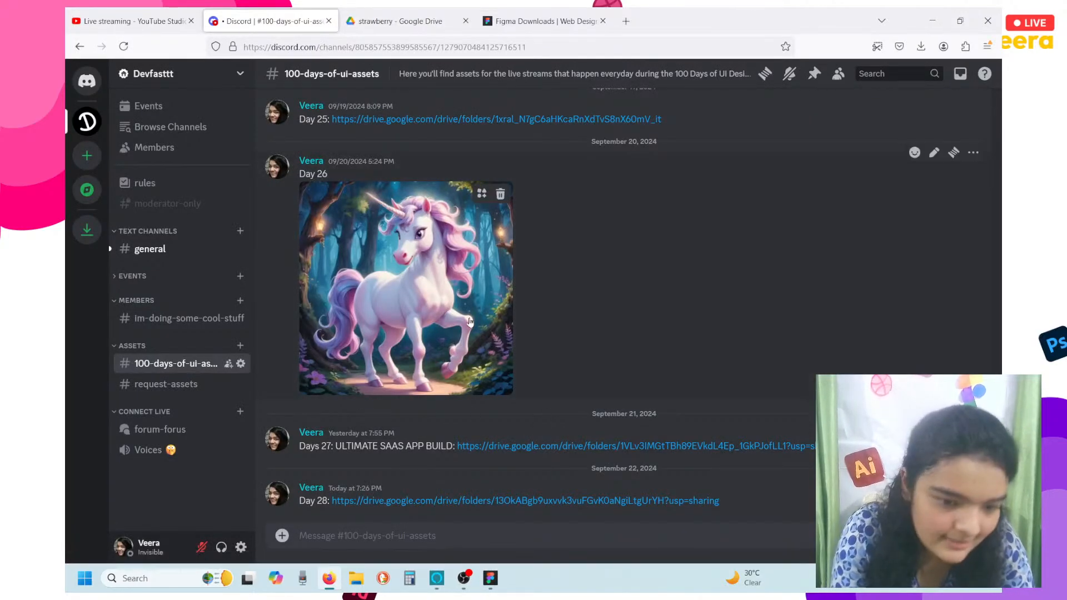
{"action": "scroll", "coordinate": [469, 321], "scroll_direction": "up", "scroll_amount": 15}
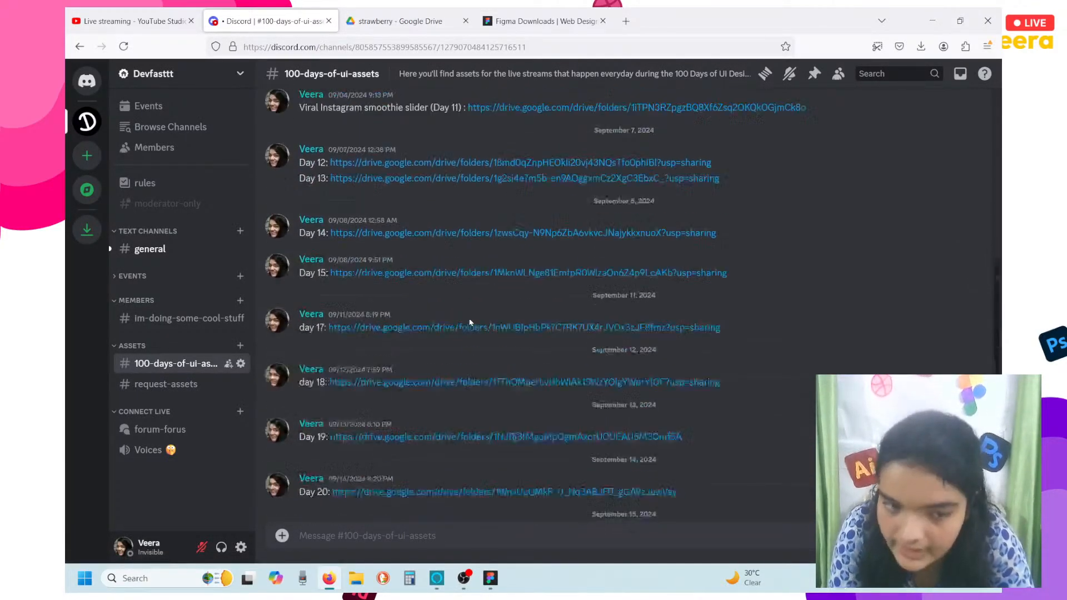
{"action": "scroll", "coordinate": [469, 323], "scroll_direction": "up", "scroll_amount": 15}
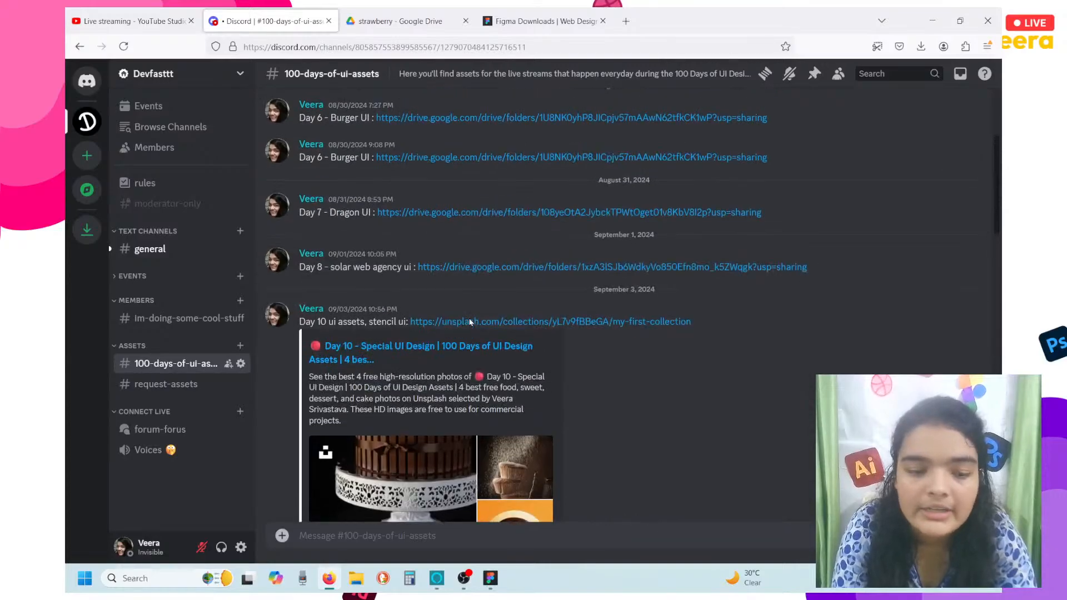
{"action": "scroll", "coordinate": [470, 322], "scroll_direction": "up", "scroll_amount": 5}
{"action": "scroll", "coordinate": [469, 322], "scroll_direction": "down", "scroll_amount": 20}
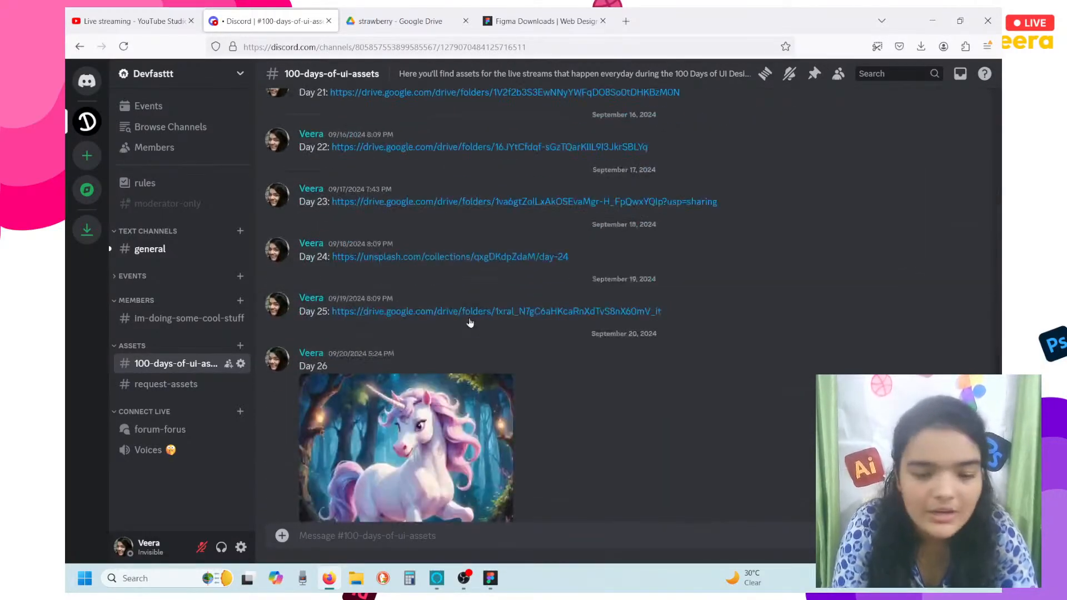
{"action": "scroll", "coordinate": [470, 323], "scroll_direction": "down", "scroll_amount": 3}
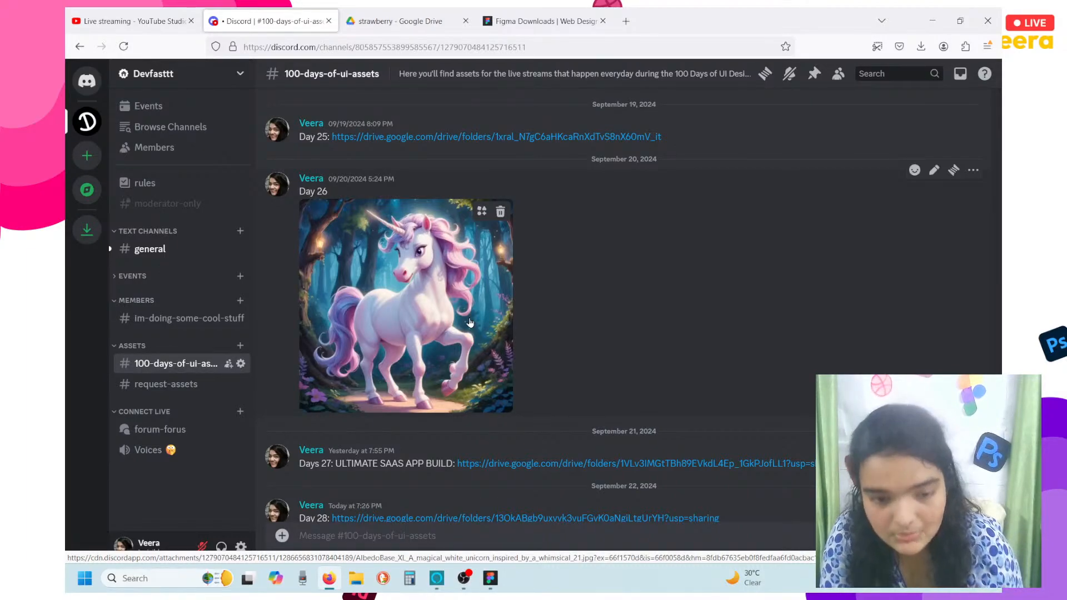
{"action": "mouse_move", "coordinate": [449, 12]}
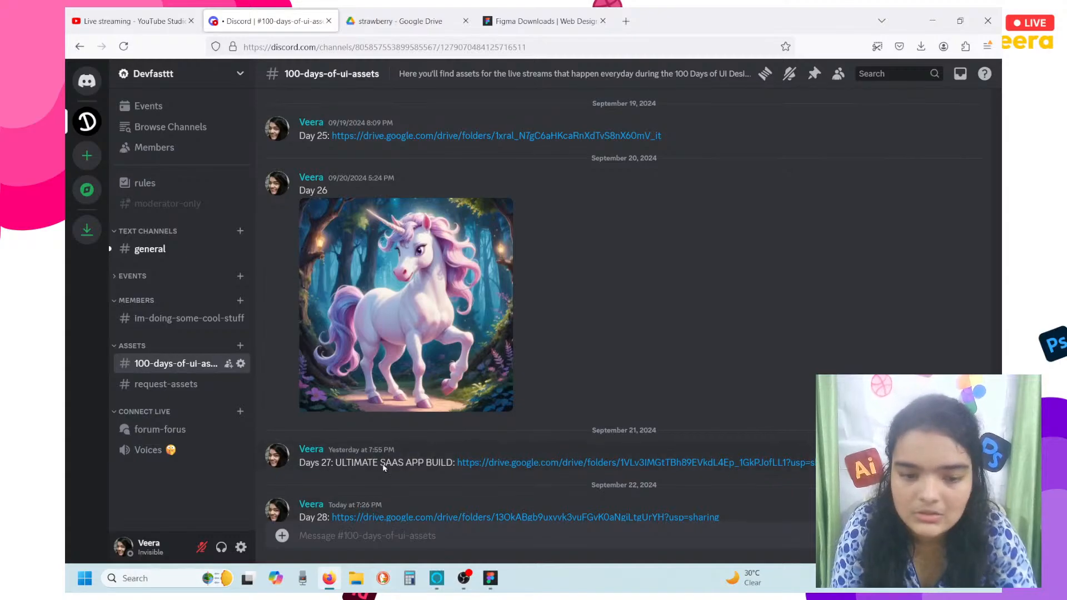
Switch back to Figma and look over Frame 5's layout and its pink background colour
{"action": "left_click", "coordinate": [932, 20]}
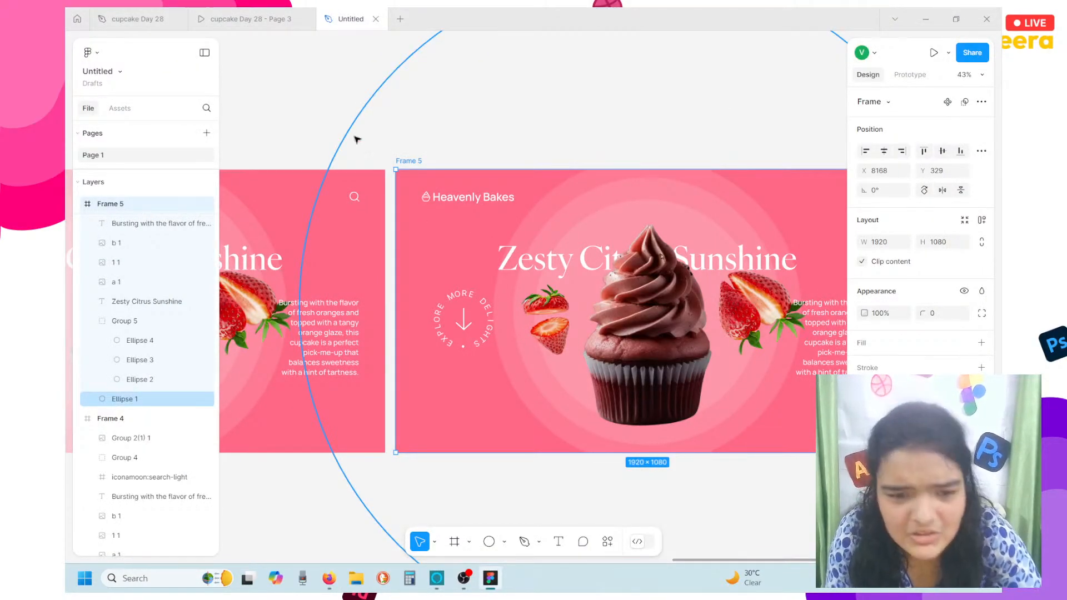
{"action": "scroll", "coordinate": [500, 233], "scroll_direction": "right", "scroll_amount": 3}
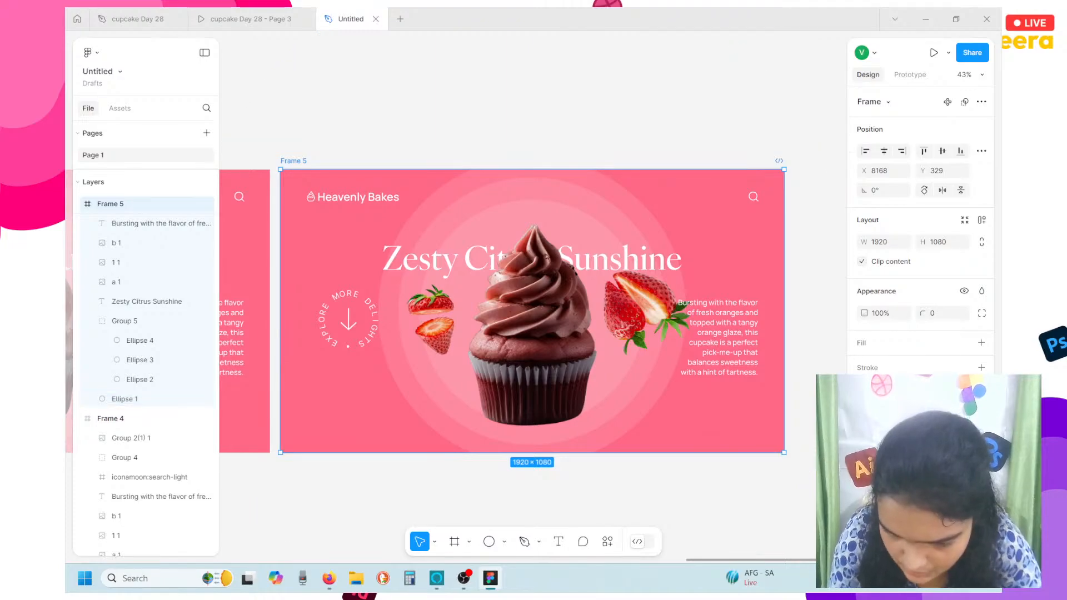
{"action": "left_click", "coordinate": [865, 456]}
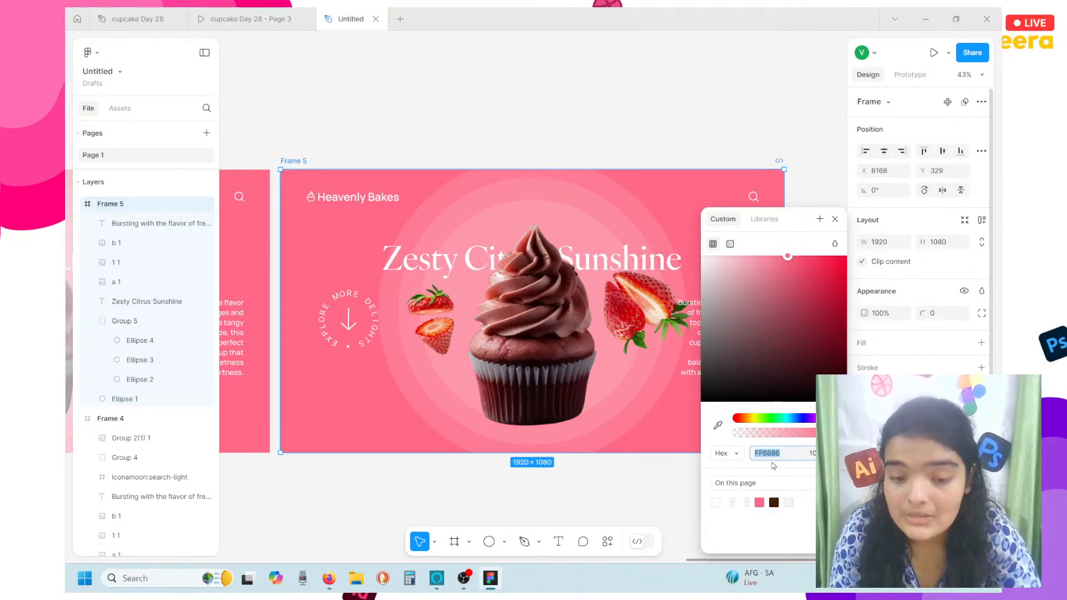
{"action": "left_click", "coordinate": [648, 471]}
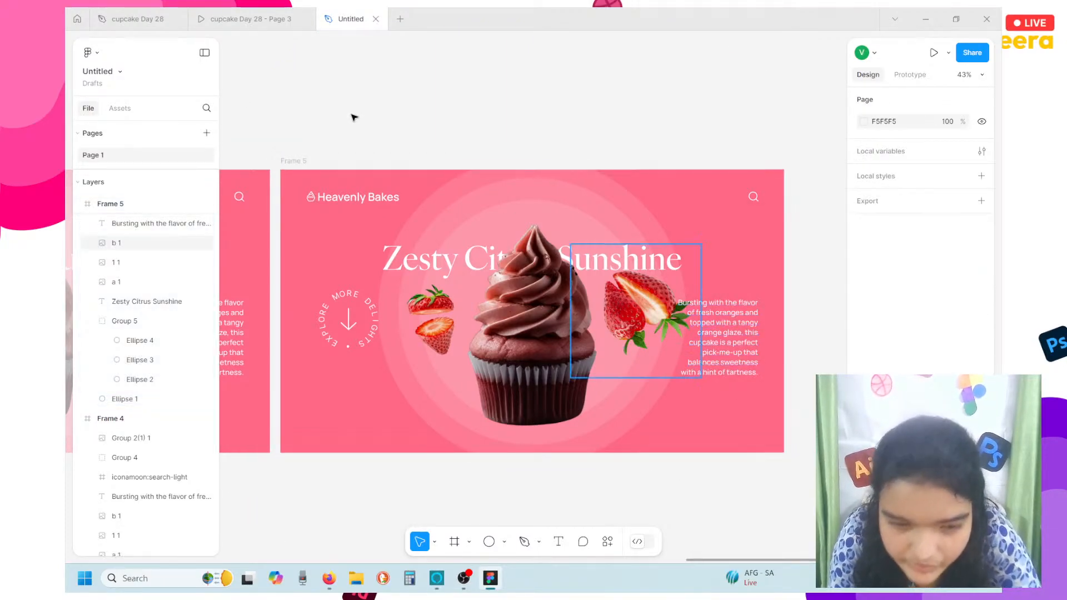
{"action": "scroll", "coordinate": [304, 158], "scroll_direction": "down", "scroll_amount": 3}
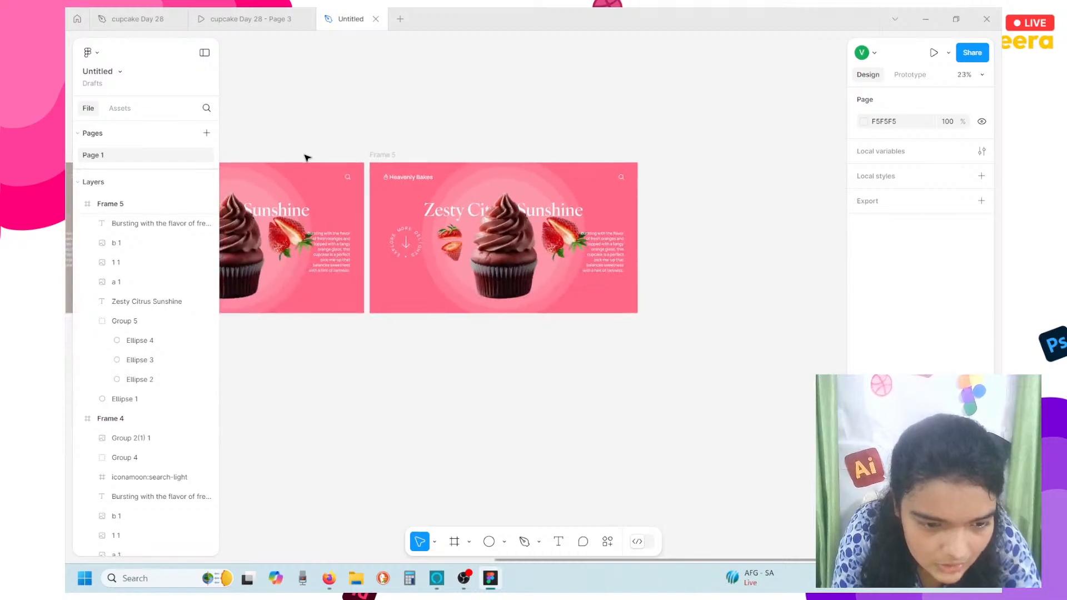
{"action": "scroll", "coordinate": [304, 157], "scroll_direction": "left", "scroll_amount": 5}
{"action": "scroll", "coordinate": [305, 157], "scroll_direction": "right", "scroll_amount": 5}
Switch to the cupcake Day 28 file and examine the Orange and Vanilla frames on Page 3
{"action": "key", "text": "ctrl+Tab"}
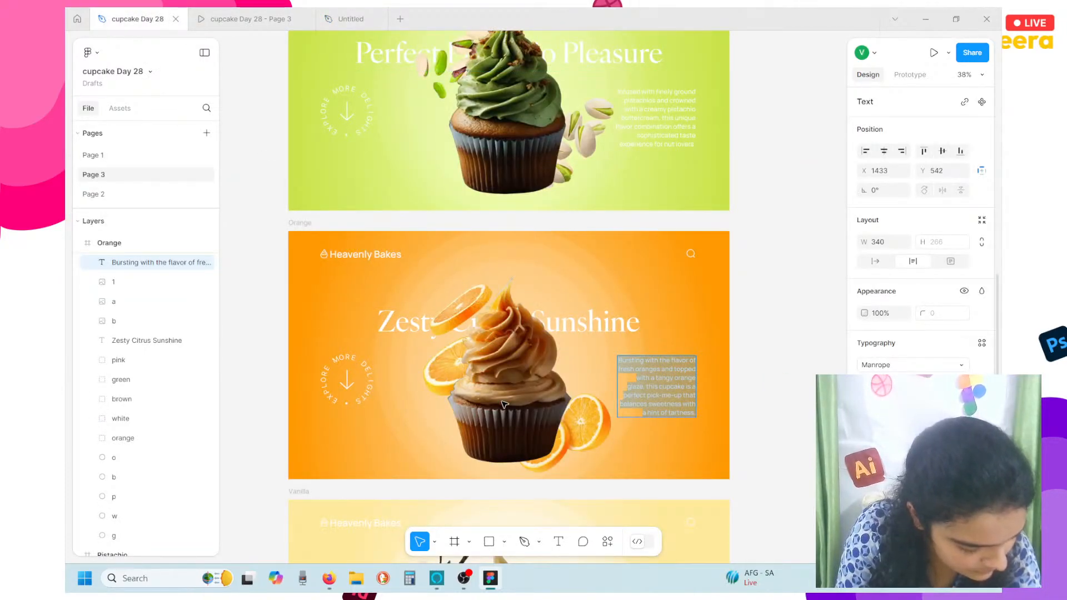
{"action": "scroll", "coordinate": [503, 404], "scroll_direction": "up", "scroll_amount": 5}
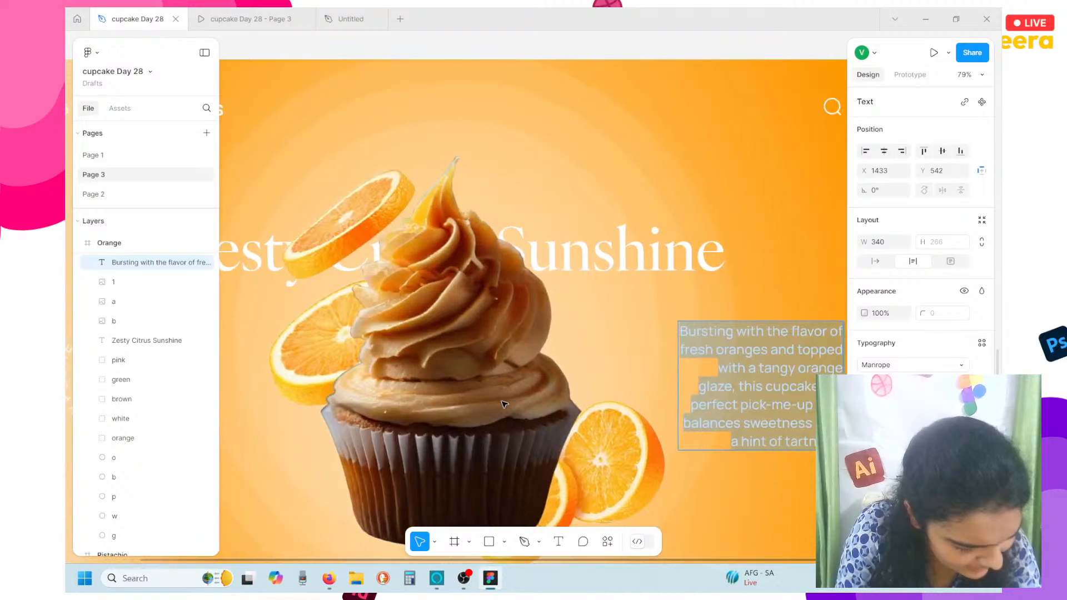
{"action": "scroll", "coordinate": [503, 405], "scroll_direction": "down", "scroll_amount": 2}
{"action": "scroll", "coordinate": [503, 405], "scroll_direction": "right", "scroll_amount": 2}
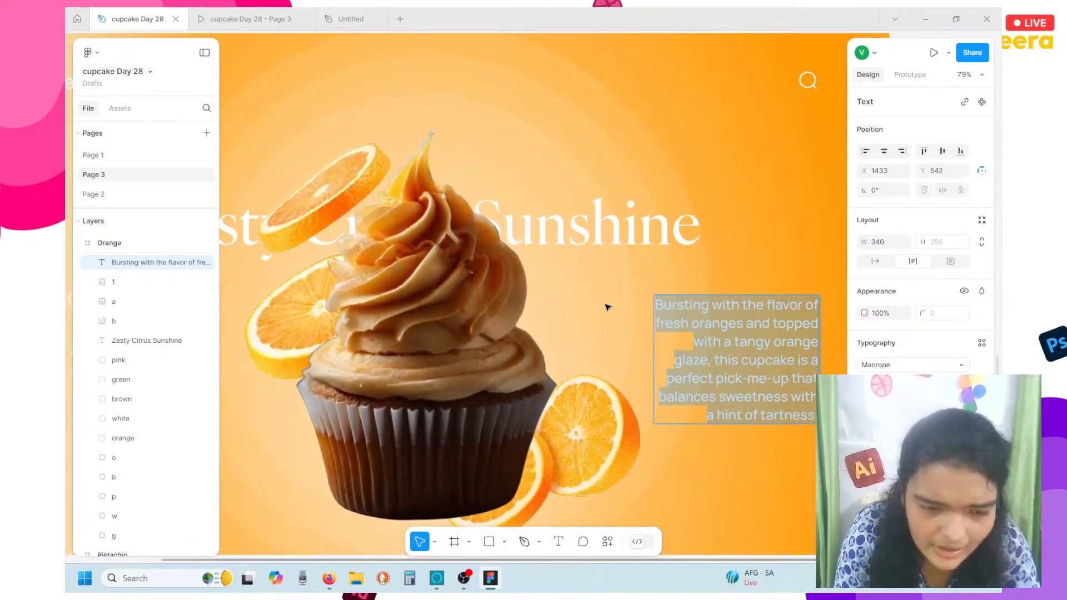
{"action": "scroll", "coordinate": [668, 398], "scroll_direction": "down", "scroll_amount": 6}
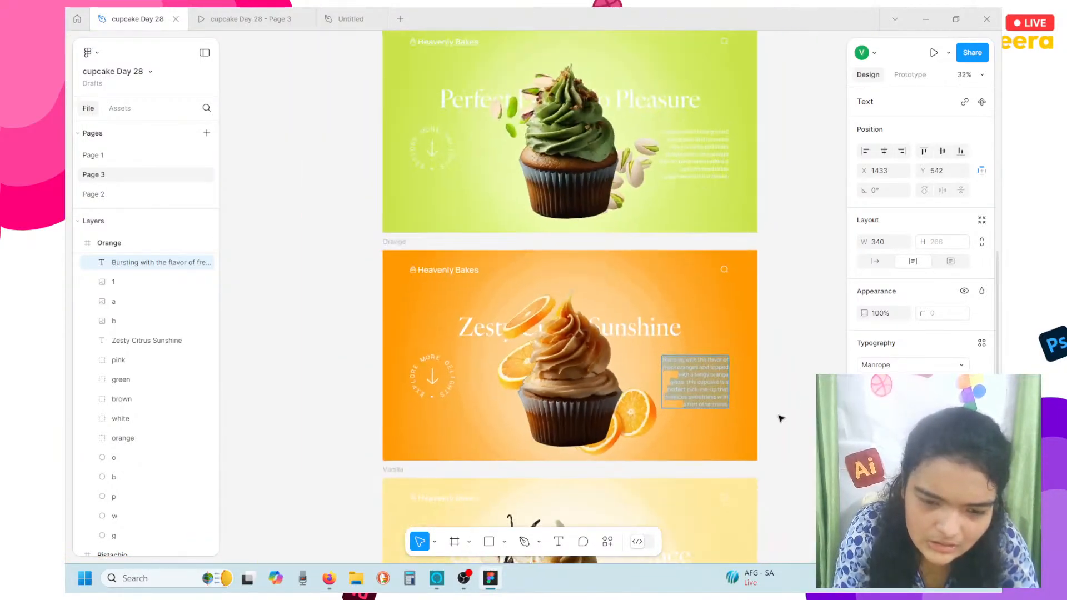
{"action": "scroll", "coordinate": [779, 416], "scroll_direction": "down", "scroll_amount": 4}
{"action": "scroll", "coordinate": [791, 405], "scroll_direction": "down", "scroll_amount": 2}
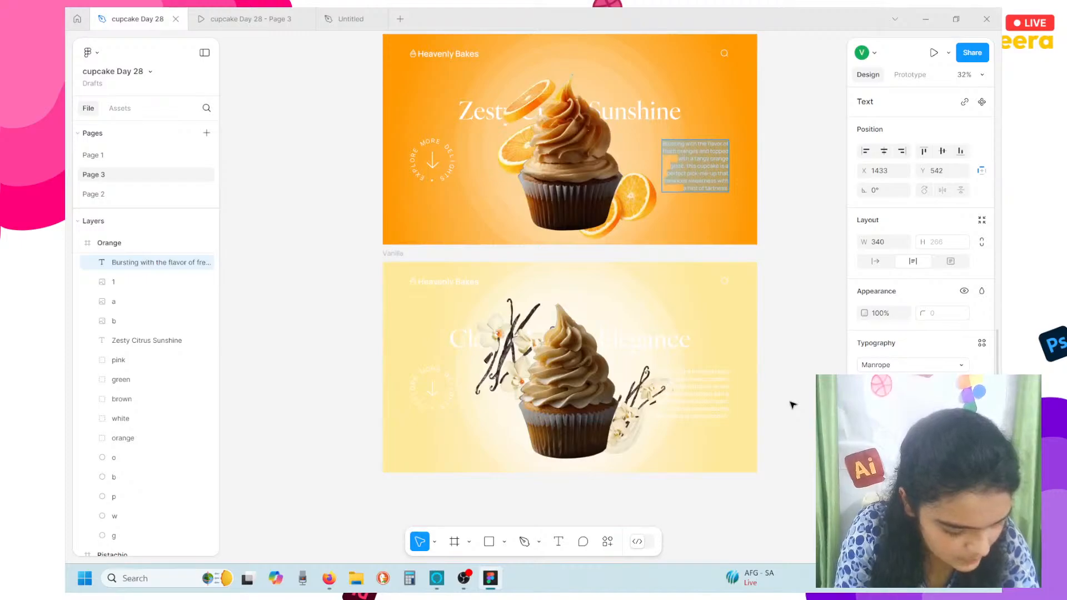
{"action": "left_click", "coordinate": [793, 404]}
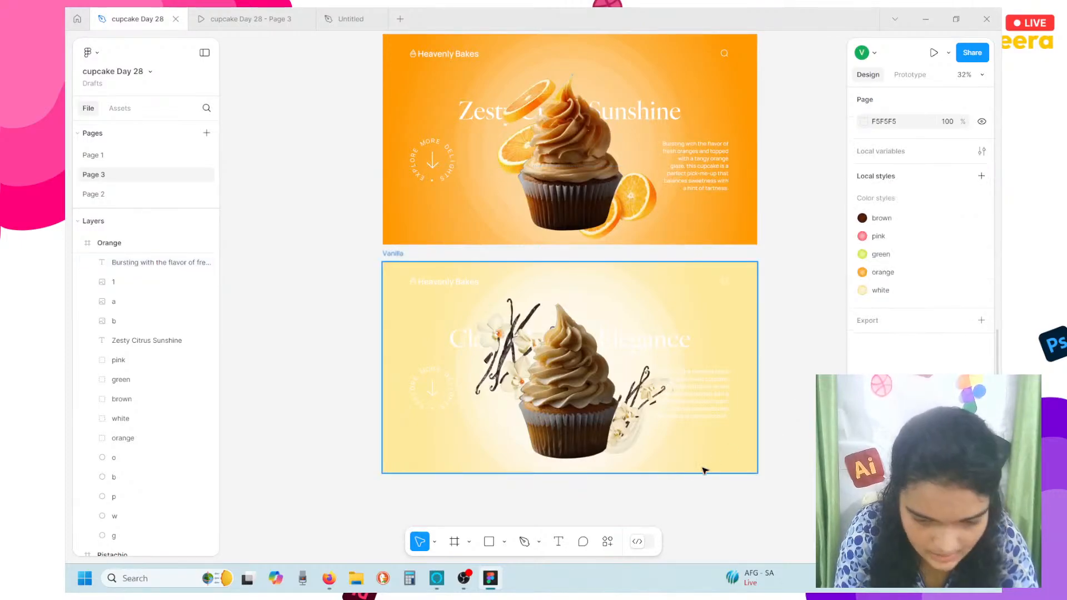
Replace Frame 5's description with the "Embrace the timeless taste of our Classic cupcake" paragraph copied from the Vanilla frame in cupcake Day 28
{"action": "double_click", "coordinate": [687, 415]}
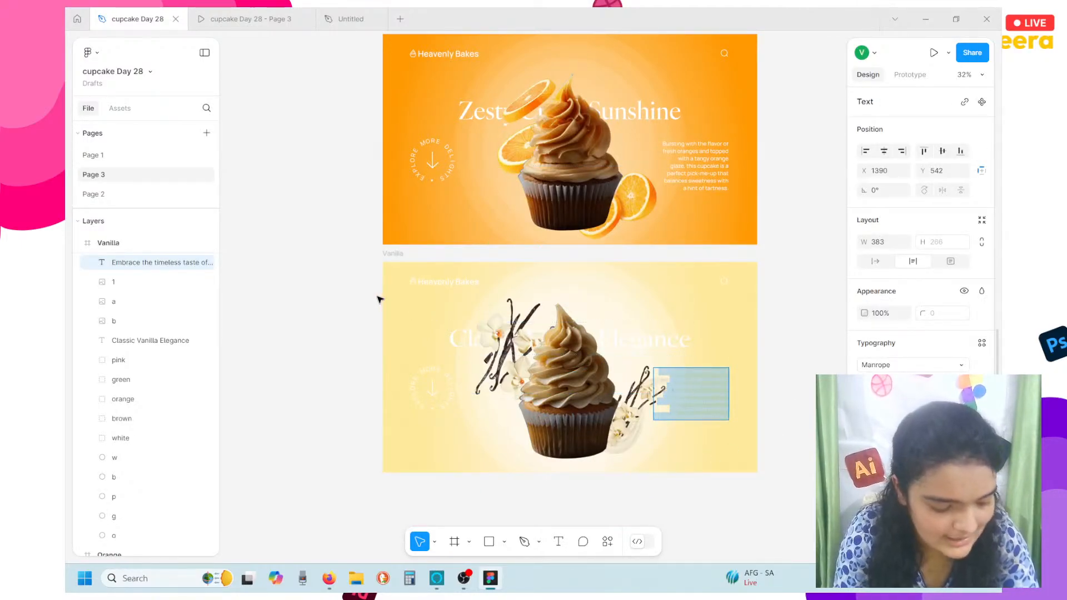
{"action": "key", "text": "Escape"}
{"action": "left_click", "coordinate": [462, 578]}
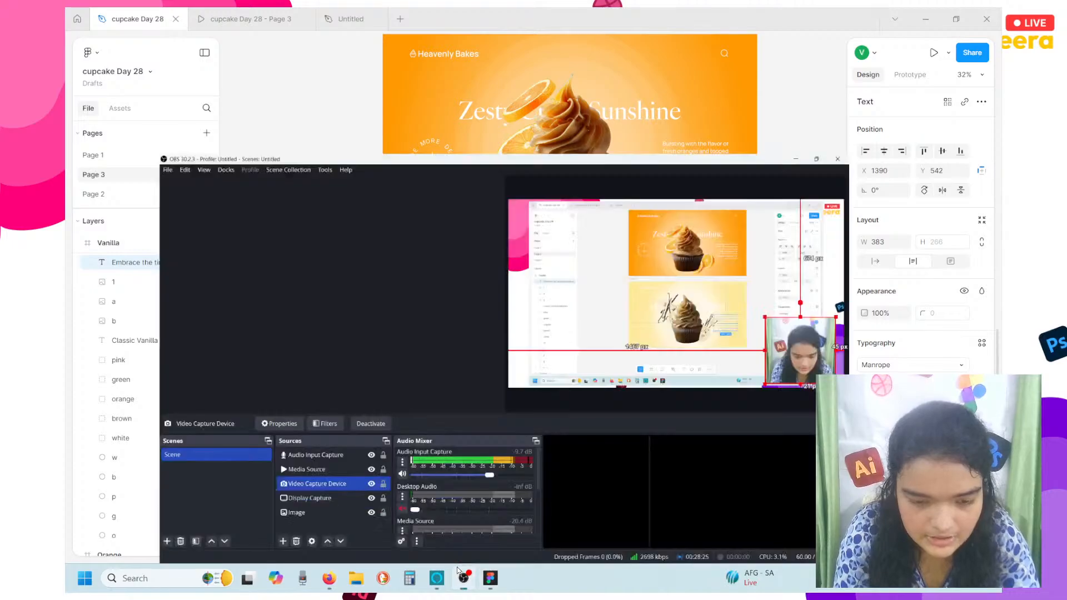
{"action": "left_click", "coordinate": [925, 13]}
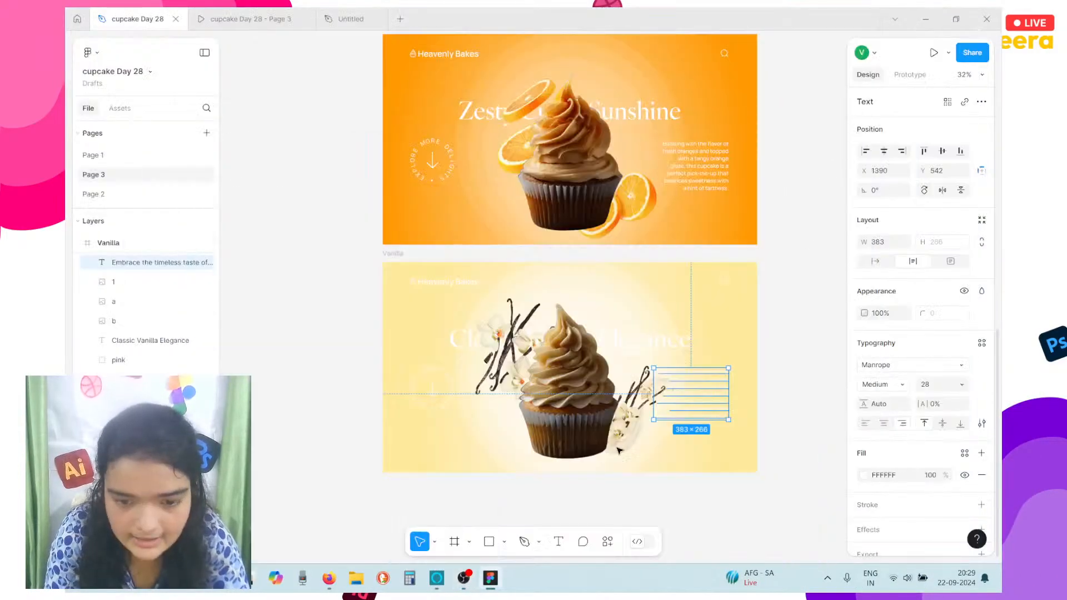
{"action": "left_click", "coordinate": [349, 12]}
{"action": "left_click", "coordinate": [155, 223]}
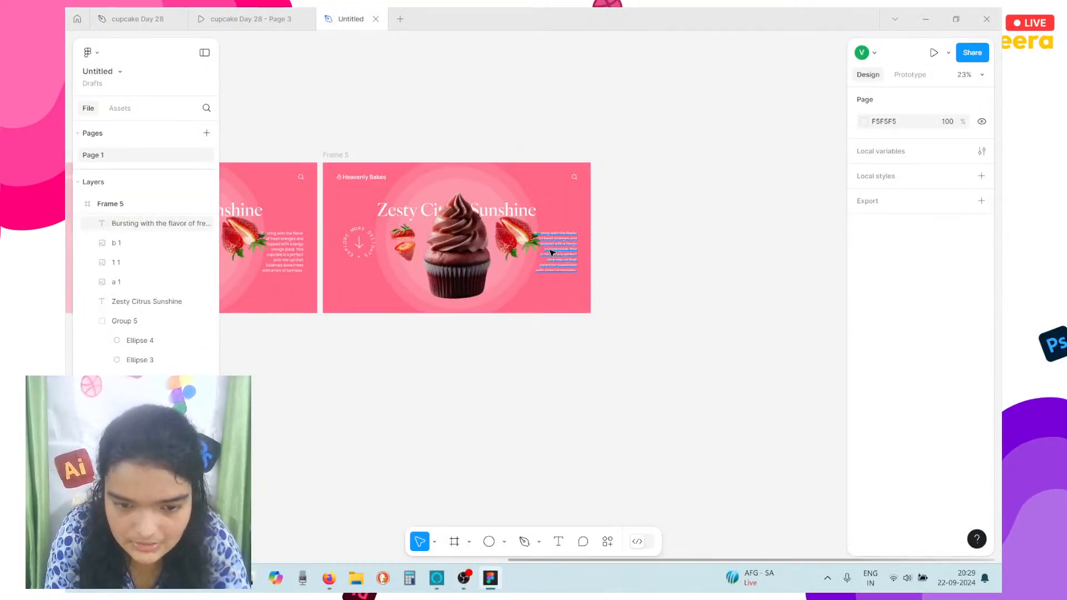
{"action": "key", "text": "ctrl+v"}
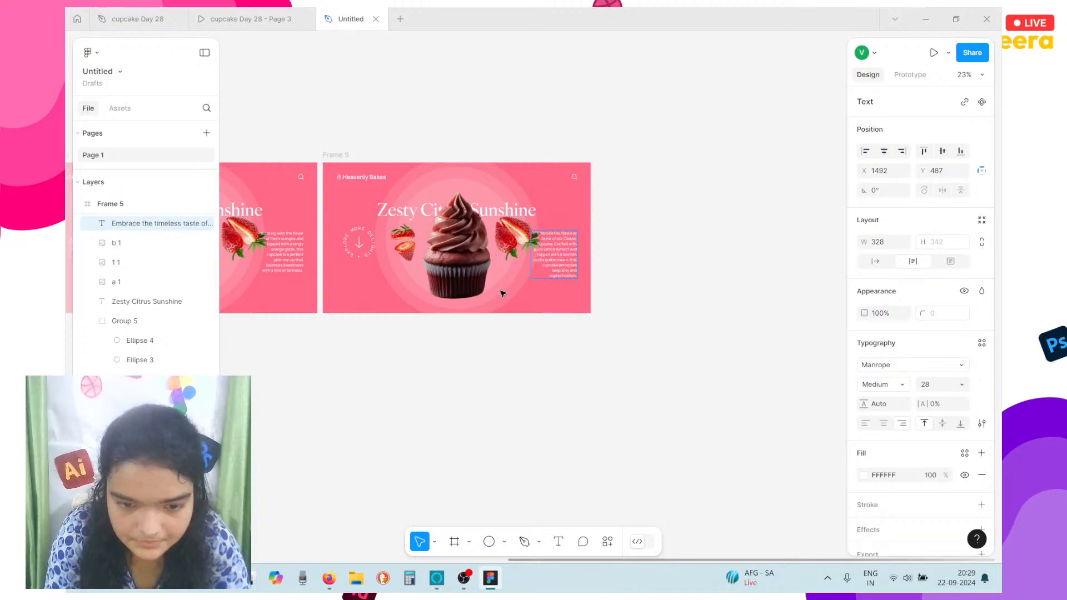
{"action": "scroll", "coordinate": [549, 262], "scroll_direction": "up", "scroll_amount": 5}
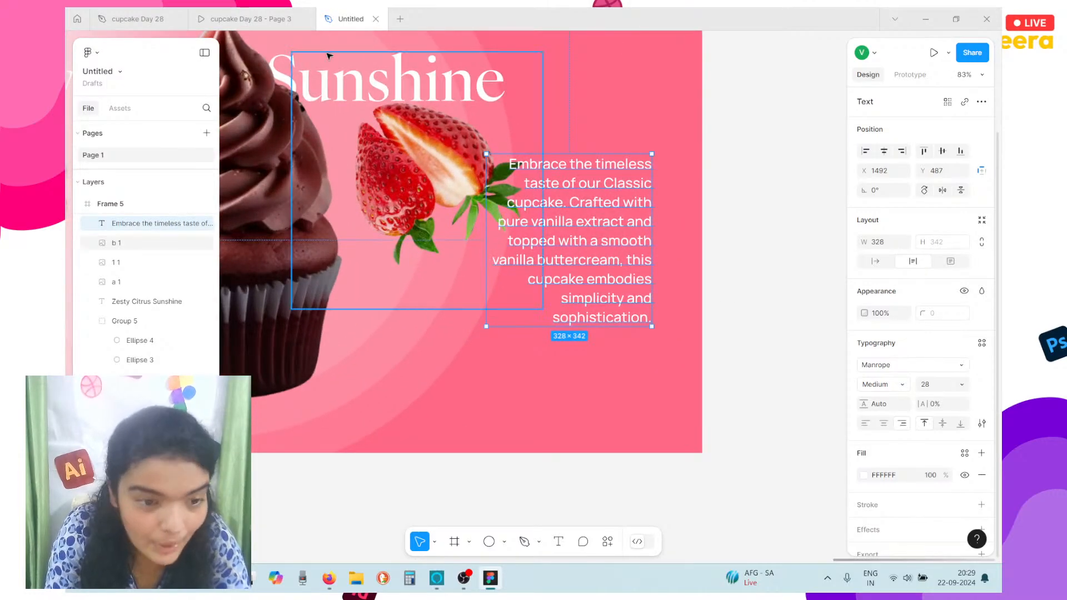
Copy the heading text "Classic Vanilla Elegance" from the Vanilla frame in the cupcake Day 28 file
{"action": "left_click", "coordinate": [127, 12]}
{"action": "double_click", "coordinate": [473, 347]}
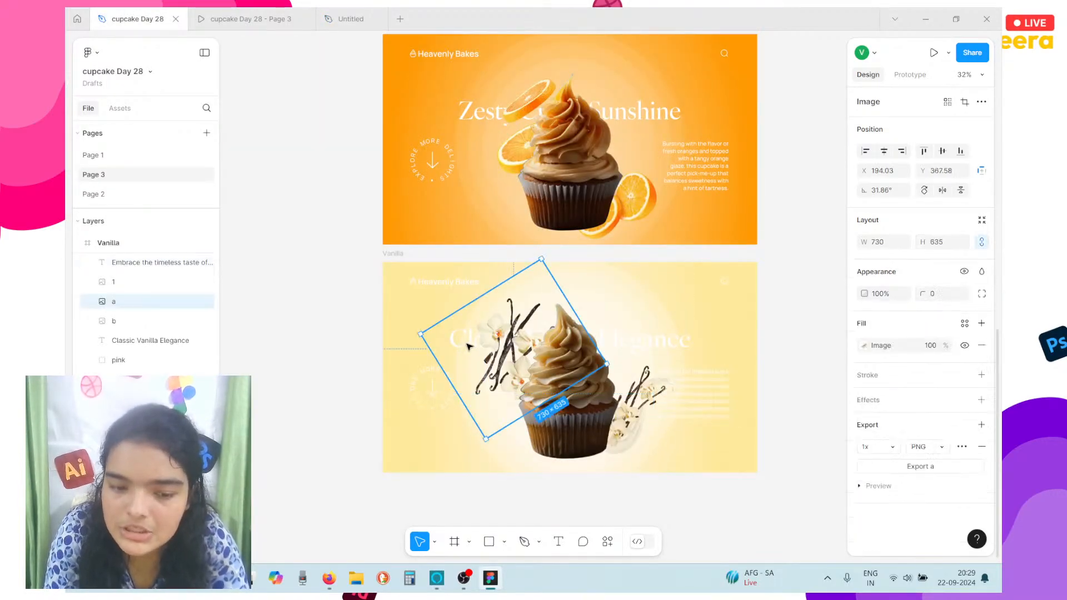
{"action": "left_click", "coordinate": [644, 334]}
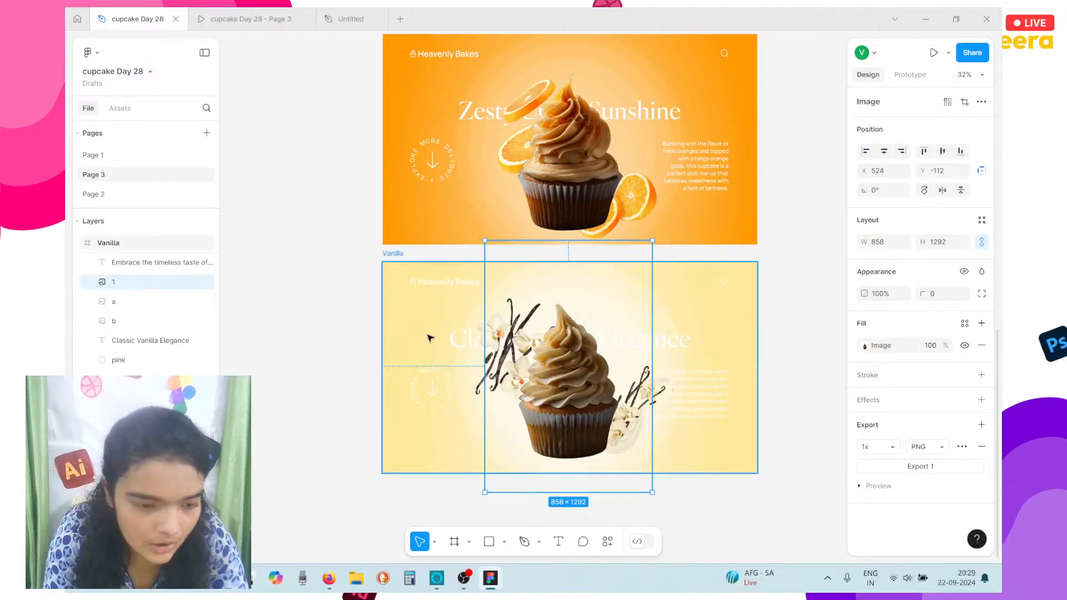
{"action": "left_click", "coordinate": [119, 341]}
{"action": "double_click", "coordinate": [127, 342]}
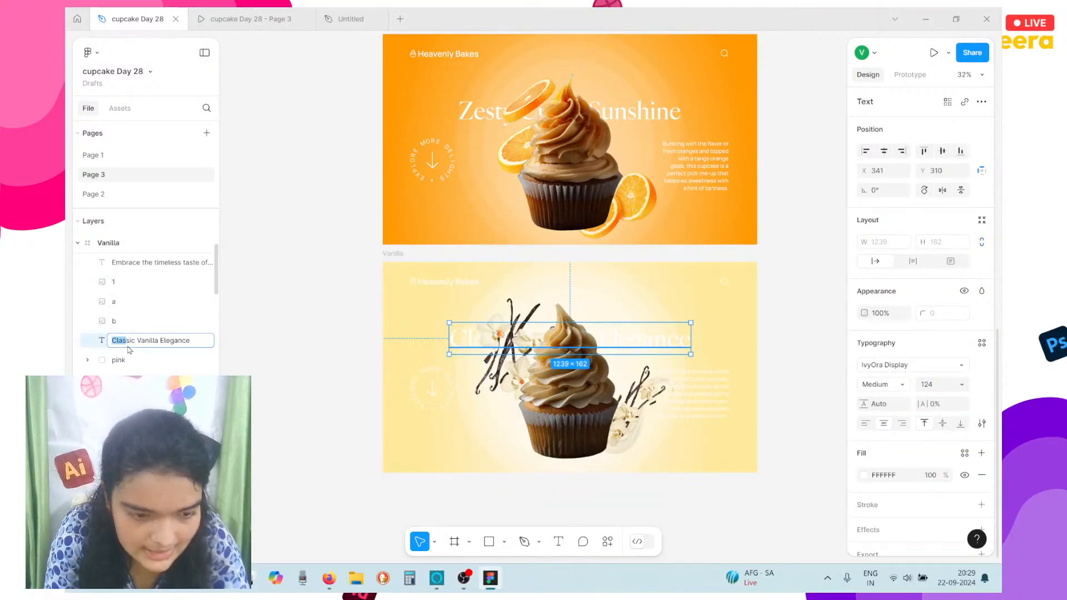
{"action": "key", "text": "ctrl+a"}
{"action": "key", "text": "ctrl+c"}
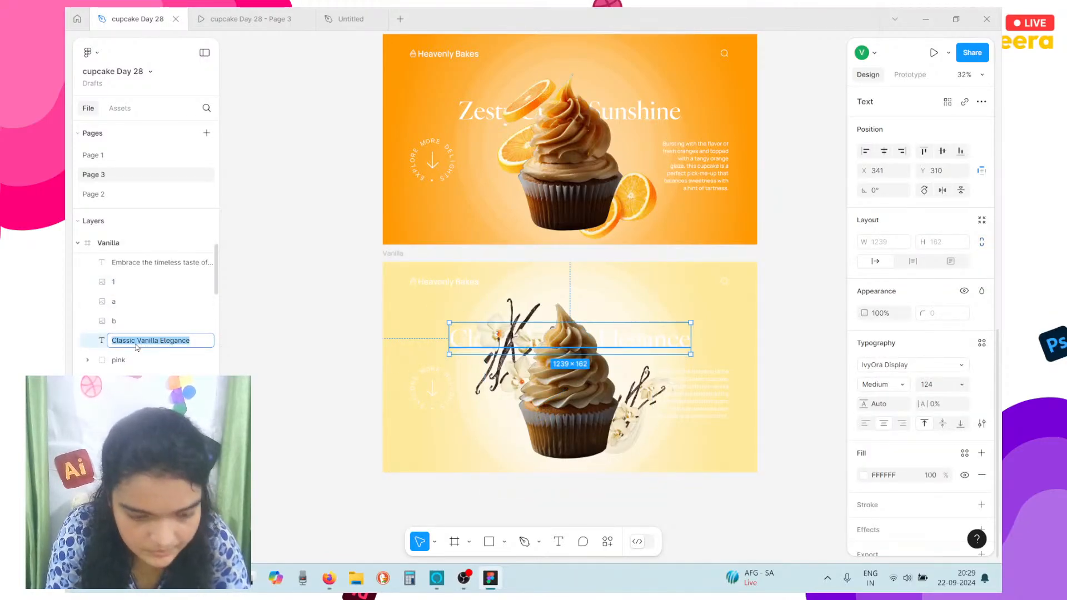
Replace Frame 5's "Zesty Citrus Sunshine" heading in the Untitled file with the copied "Classic Vanilla Elegance"
{"action": "left_click", "coordinate": [247, 18]}
{"action": "left_click", "coordinate": [350, 19]}
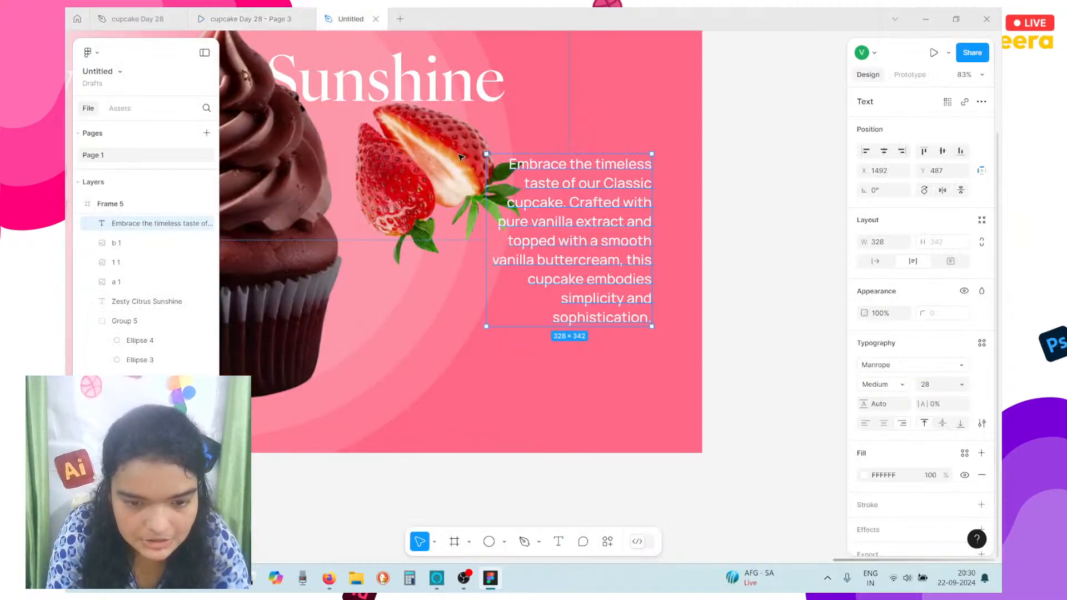
{"action": "scroll", "coordinate": [403, 178], "scroll_direction": "up", "scroll_amount": 3}
{"action": "scroll", "coordinate": [404, 178], "scroll_direction": "left", "scroll_amount": 10}
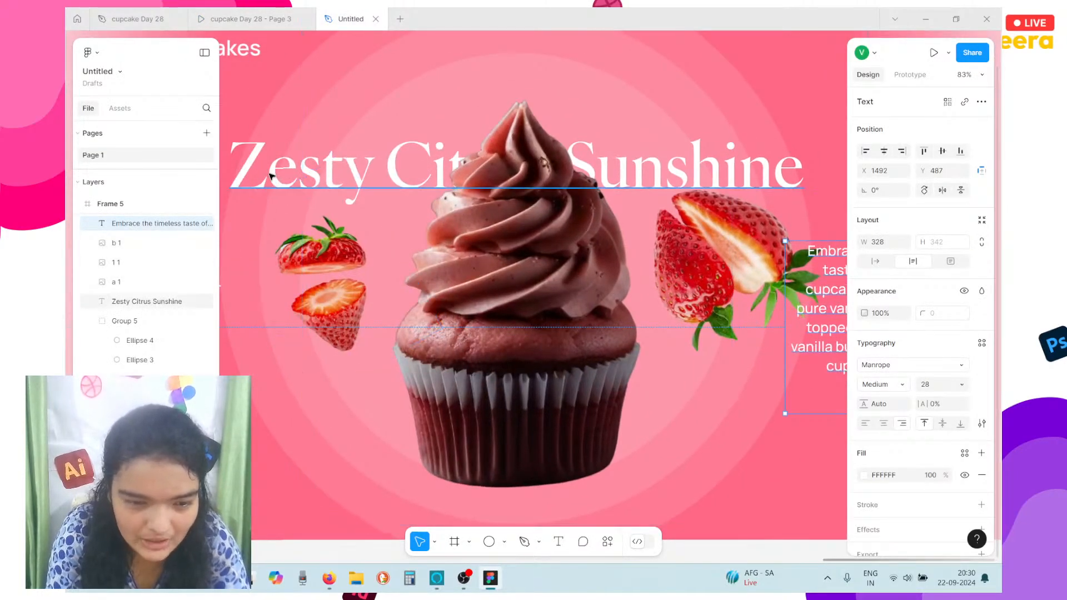
{"action": "double_click", "coordinate": [269, 174]}
{"action": "key", "text": "ctrl+v"}
{"action": "scroll", "coordinate": [340, 138], "scroll_direction": "down", "scroll_amount": 5}
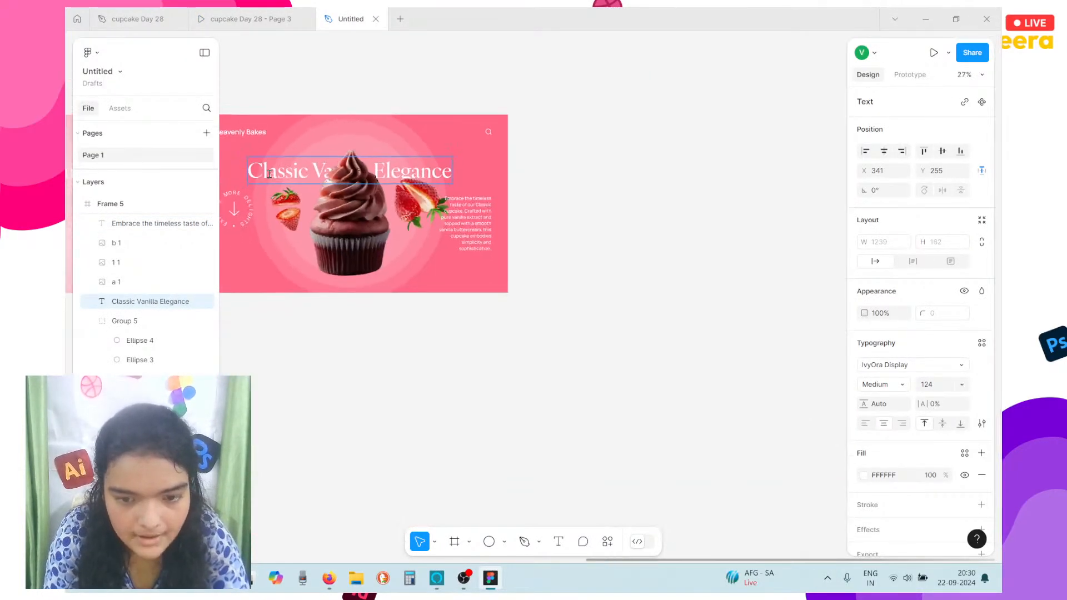
Recolour the dark brown background of the pistachio frame, Frame 3, to a bright light green, BCFF6A
{"action": "left_click", "coordinate": [388, 108]}
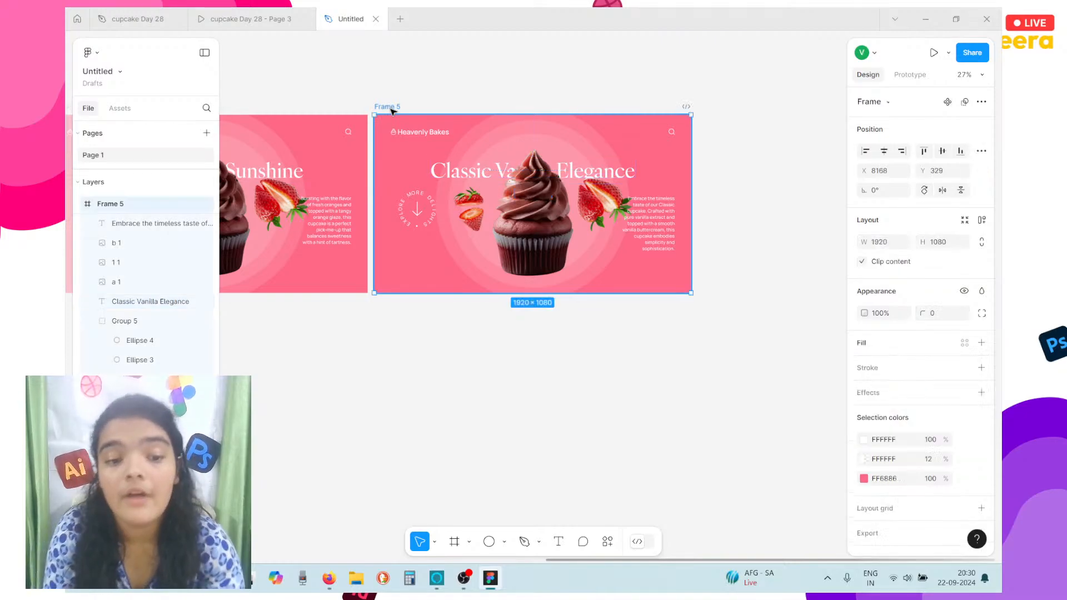
{"action": "scroll", "coordinate": [391, 111], "scroll_direction": "left", "scroll_amount": 5}
{"action": "scroll", "coordinate": [393, 112], "scroll_direction": "left", "scroll_amount": 10}
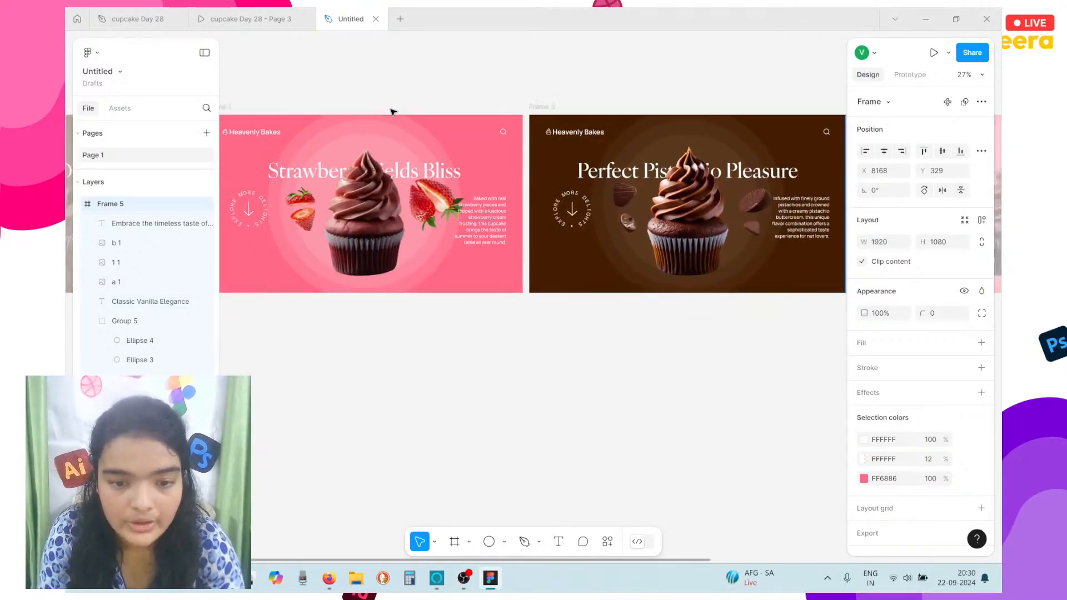
{"action": "scroll", "coordinate": [495, 103], "scroll_direction": "right", "scroll_amount": 5}
{"action": "left_click", "coordinate": [405, 107]}
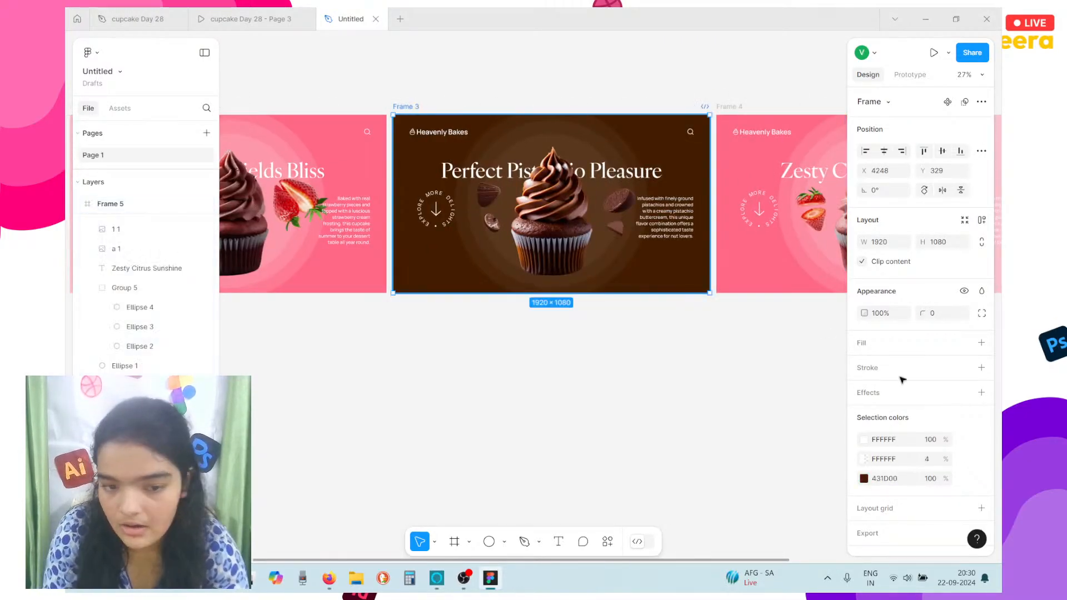
{"action": "left_click", "coordinate": [862, 480]}
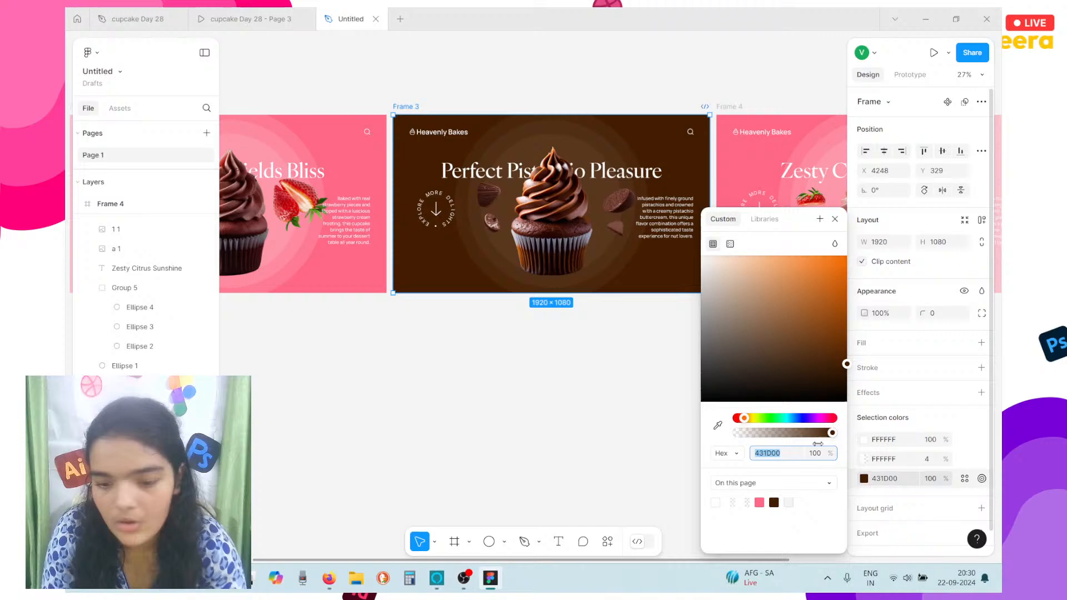
{"action": "left_click", "coordinate": [761, 419]}
{"action": "left_click_drag", "start_coordinate": [810, 368], "coordinate": [807, 263]}
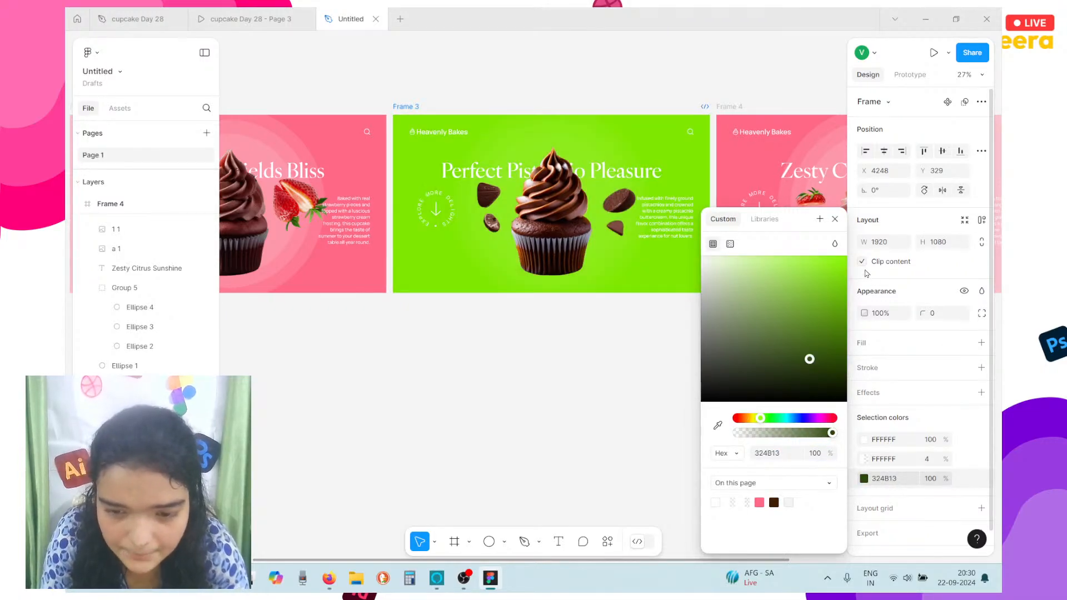
{"action": "left_click_drag", "start_coordinate": [727, 225], "coordinate": [786, 242]}
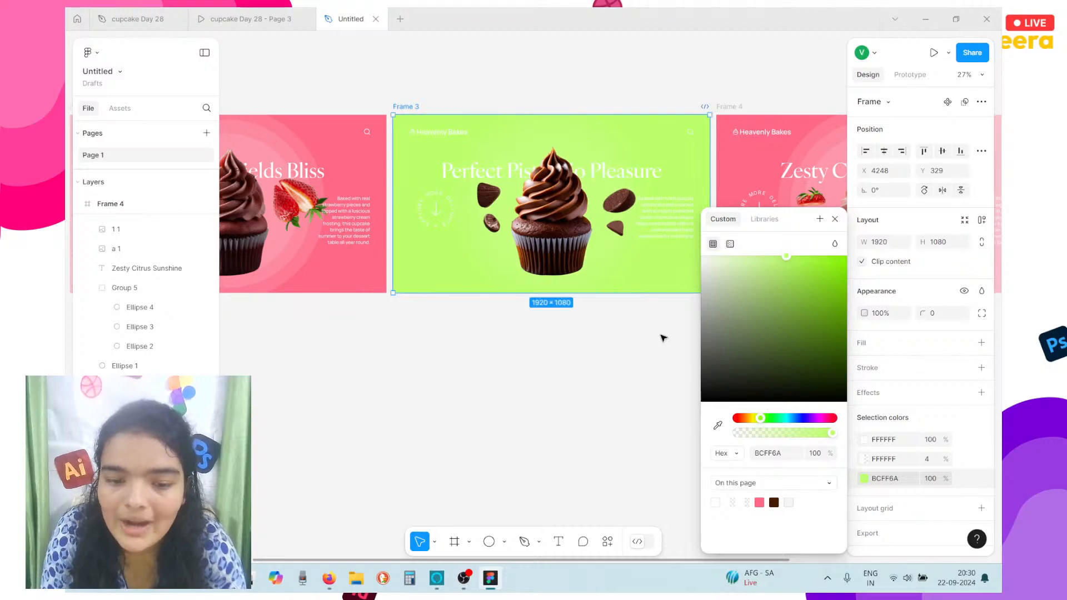
Adjust the light green background of Frame 3 to a paler, brighter green, C8FF85
{"action": "left_click", "coordinate": [775, 291]}
{"action": "left_click_drag", "start_coordinate": [756, 248], "coordinate": [756, 248]}
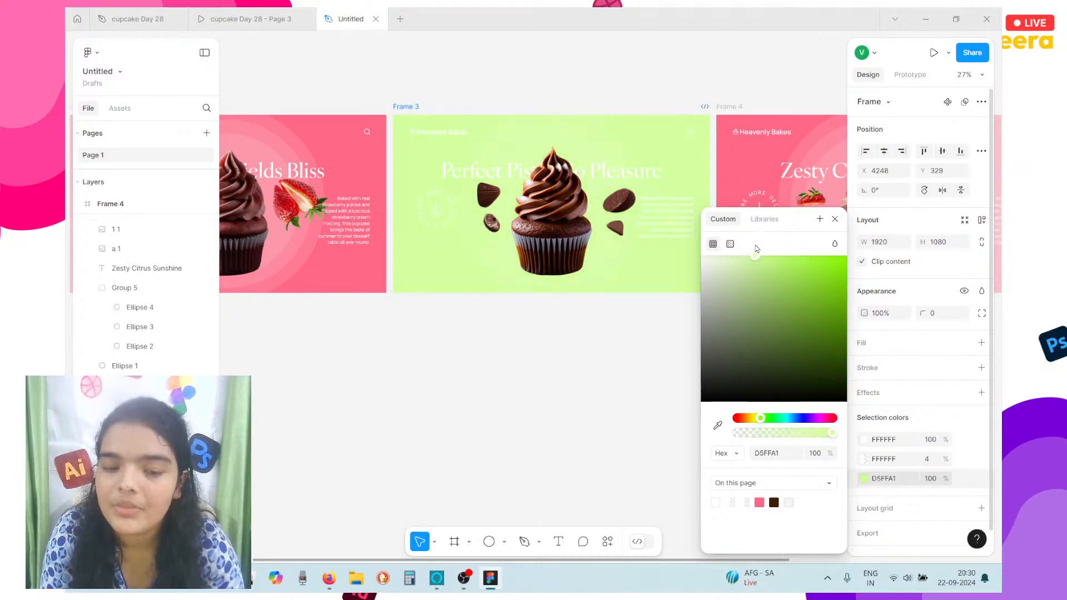
{"action": "mouse_move", "coordinate": [752, 286]}
{"action": "left_mouse_down"}
{"action": "mouse_move", "coordinate": [751, 275]}
{"action": "mouse_move", "coordinate": [760, 288]}
{"action": "left_mouse_up"}
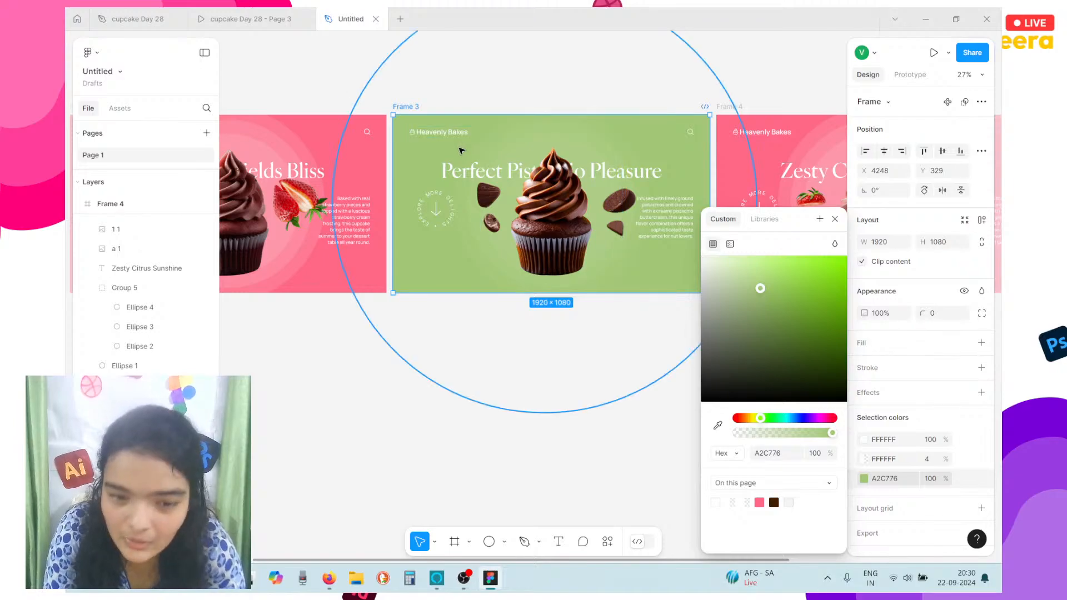
{"action": "left_click_drag", "start_coordinate": [756, 251], "coordinate": [764, 258]}
{"action": "left_click", "coordinate": [789, 278]}
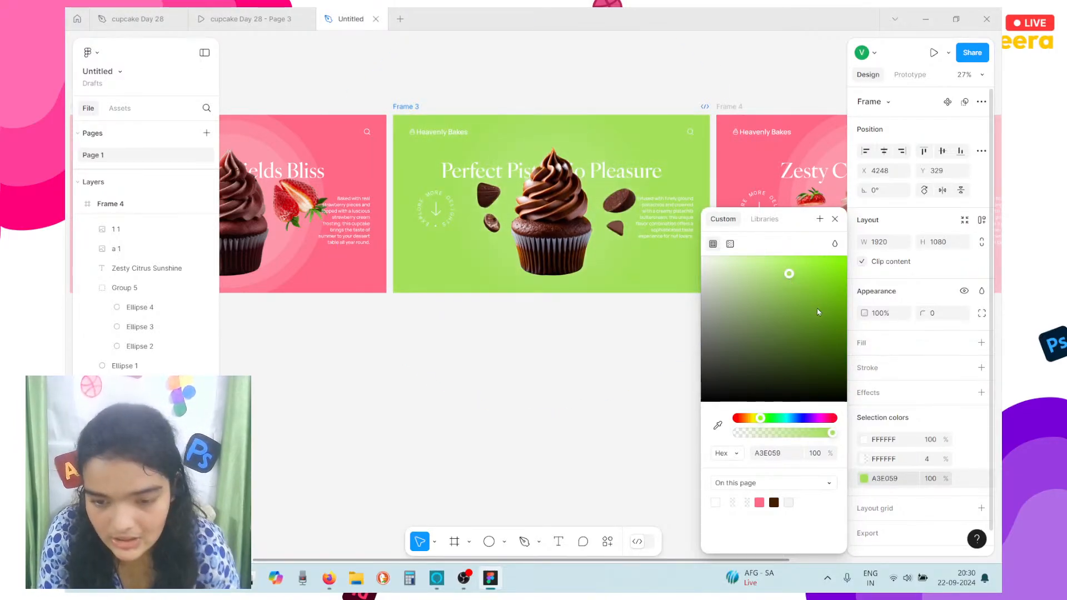
{"action": "left_click", "coordinate": [802, 278]}
{"action": "left_click", "coordinate": [778, 284]}
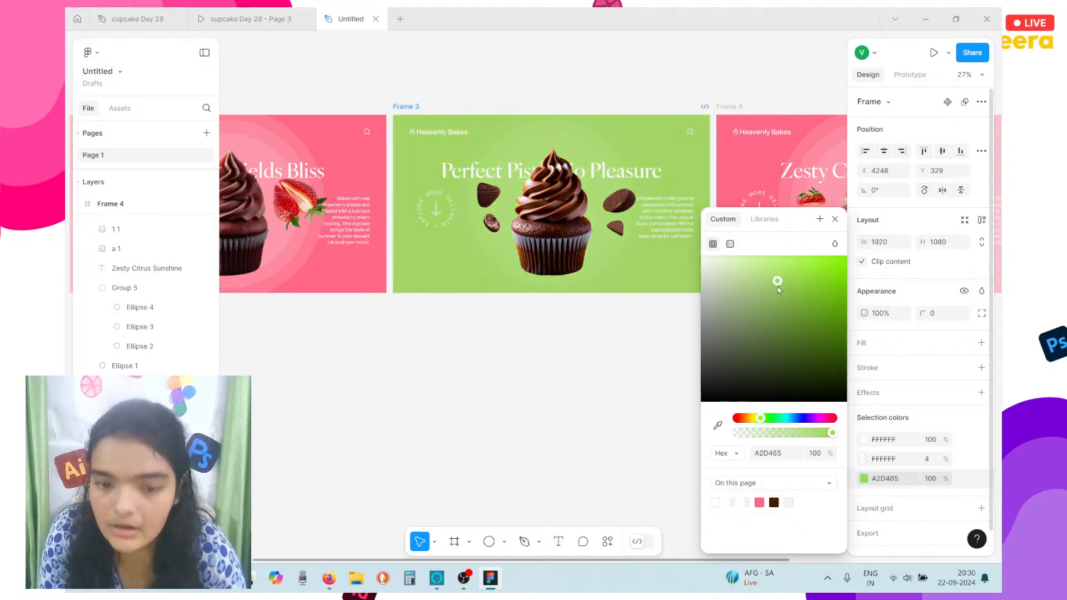
{"action": "left_click", "coordinate": [753, 275]}
{"action": "left_click", "coordinate": [754, 257]}
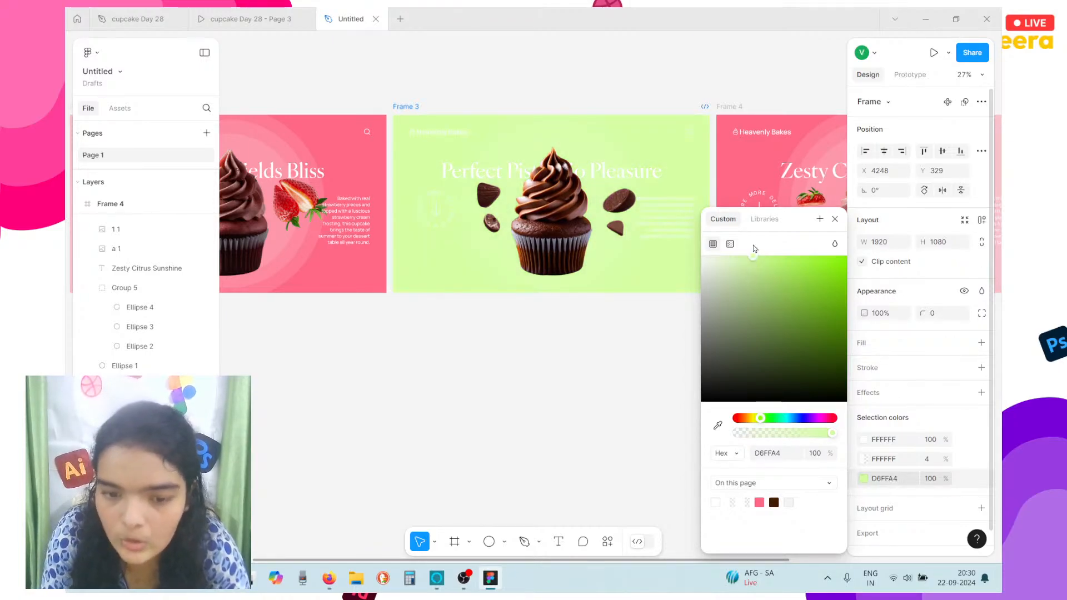
{"action": "left_click_drag", "start_coordinate": [756, 255], "coordinate": [772, 254]}
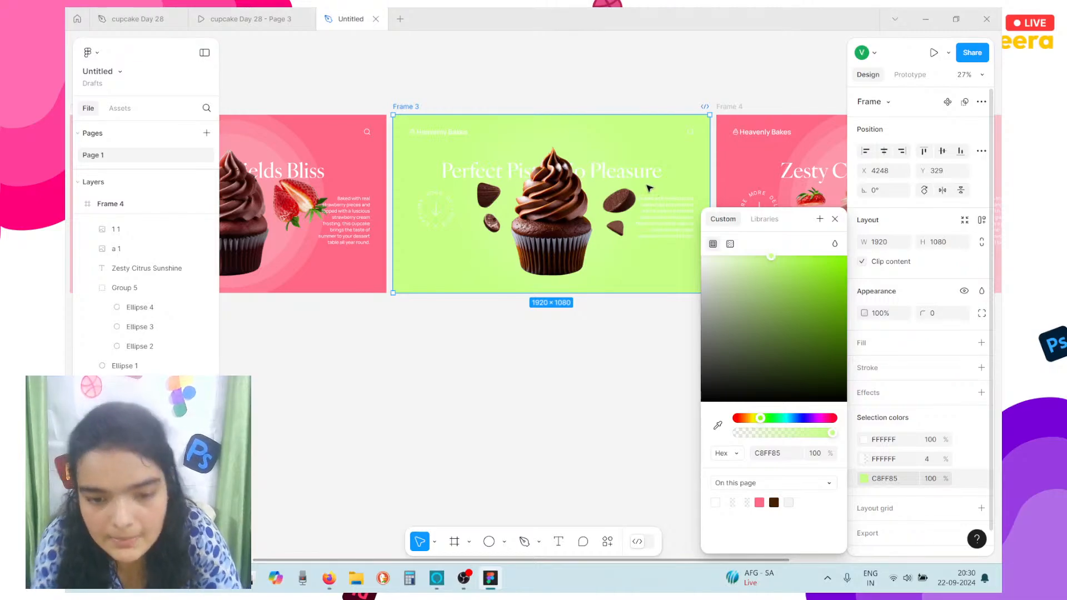
Set the white fill of the concentric circles behind Frame 3's cupcake to 12% opacity
{"action": "left_click", "coordinate": [531, 131]}
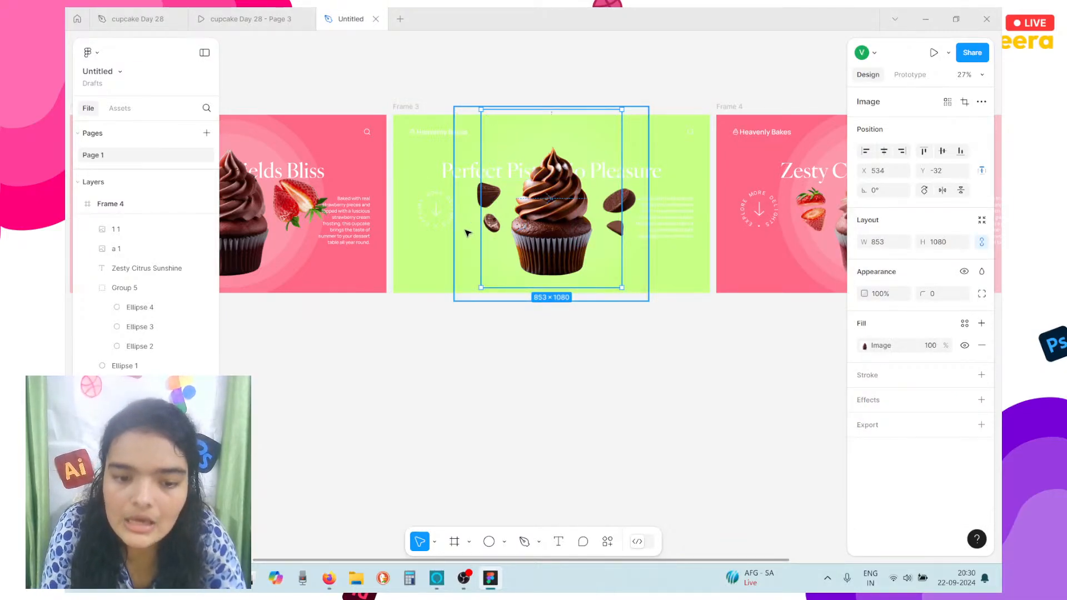
{"action": "left_click", "coordinate": [531, 130]}
{"action": "left_click", "coordinate": [865, 346]}
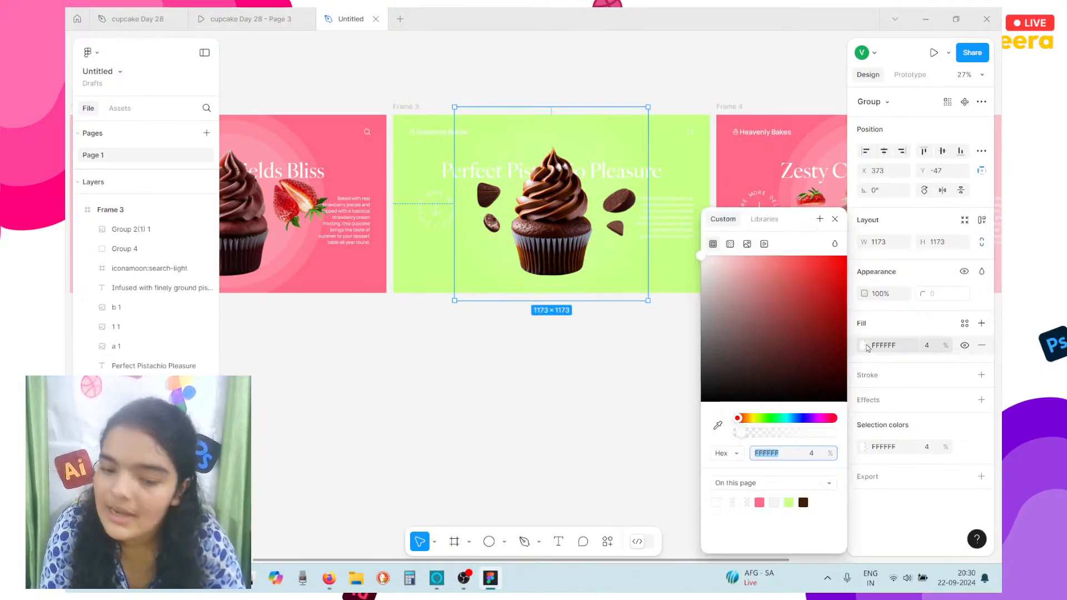
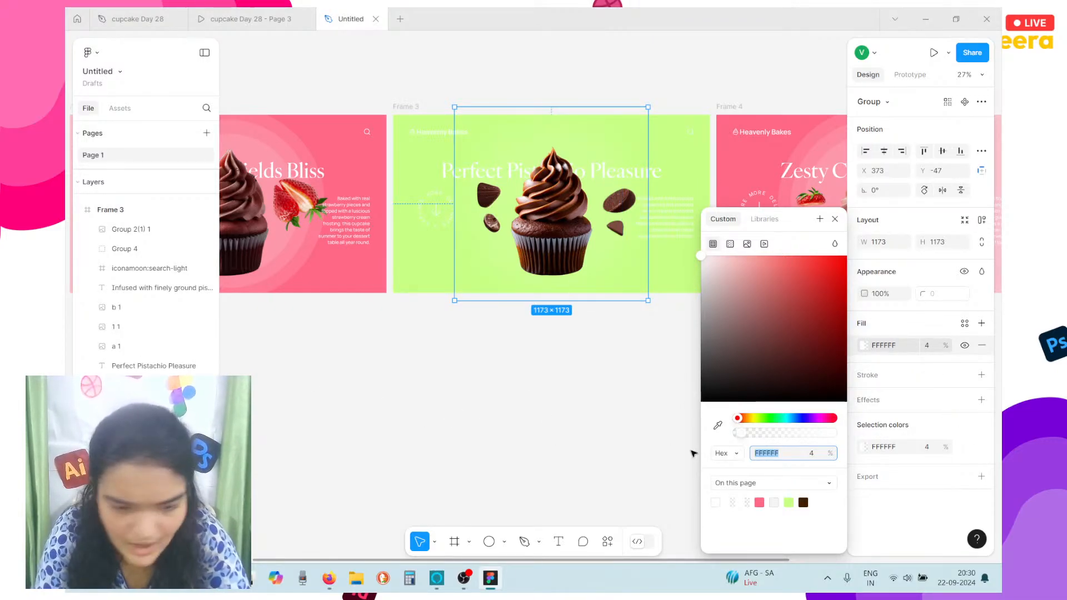
{"action": "left_click", "coordinate": [931, 452]}
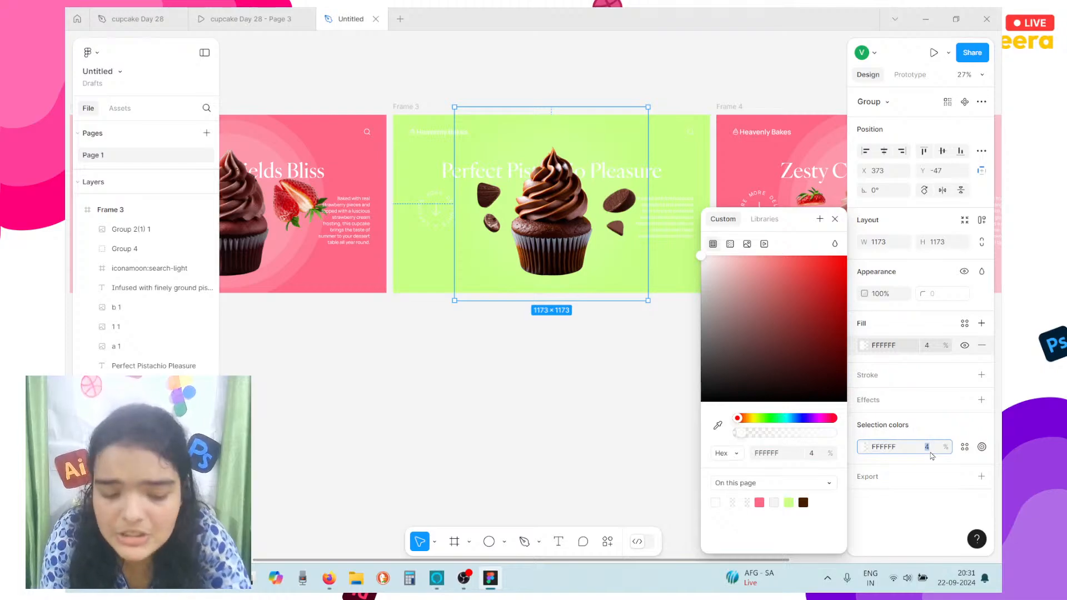
{"action": "type", "text": "12"}
{"action": "key", "text": "Return"}
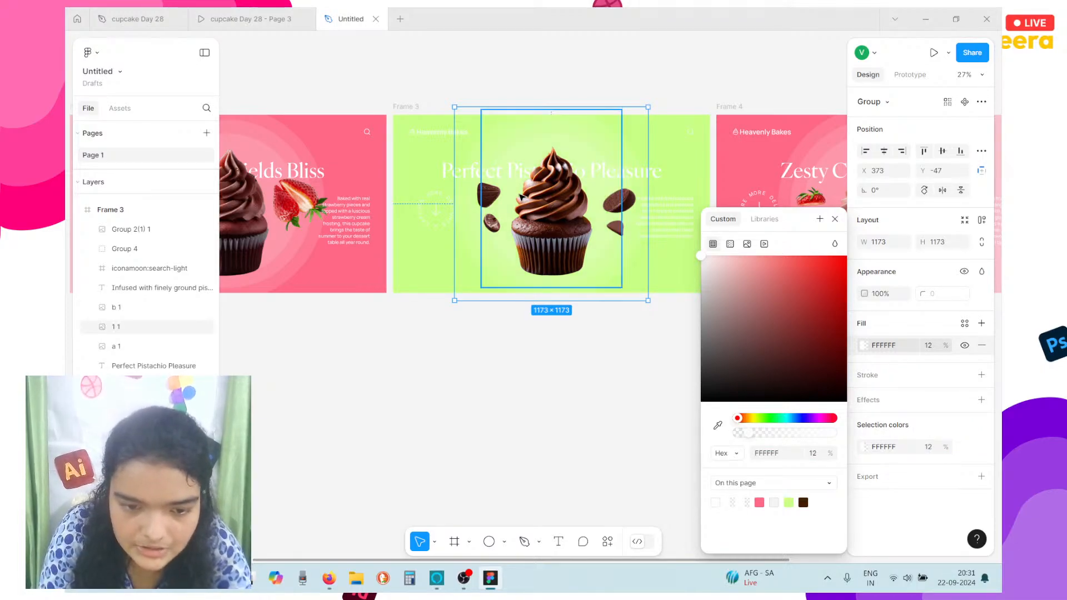
{"action": "scroll", "coordinate": [522, 197], "scroll_direction": "up", "scroll_amount": 5}
{"action": "scroll", "coordinate": [359, 439], "scroll_direction": "down", "scroll_amount": 5}
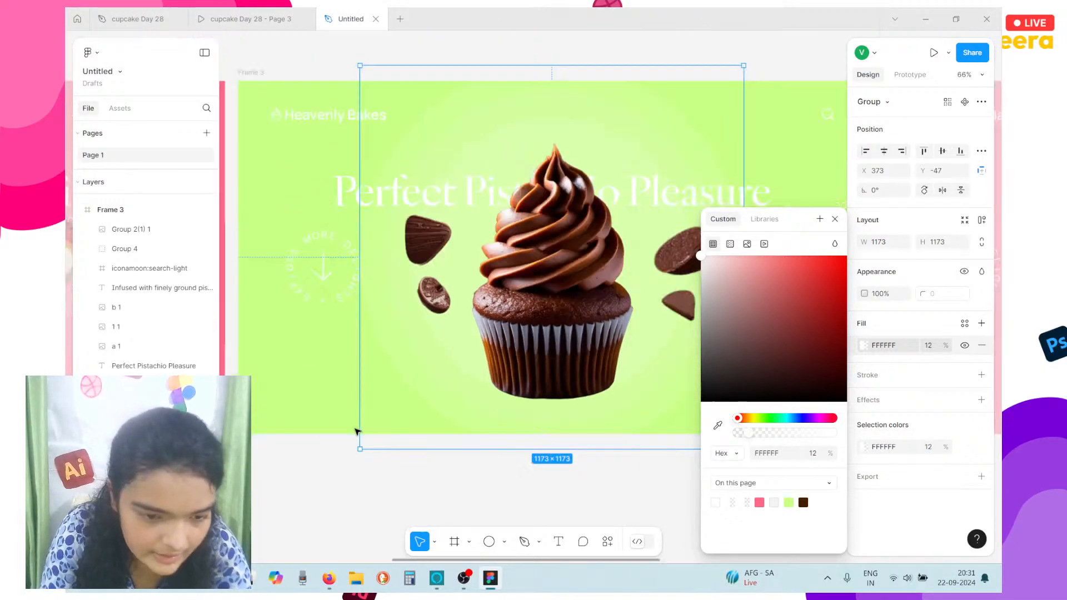
Tone Frame 3's background down to a softer yellowish green, BDEC83
{"action": "left_click", "coordinate": [280, 197]}
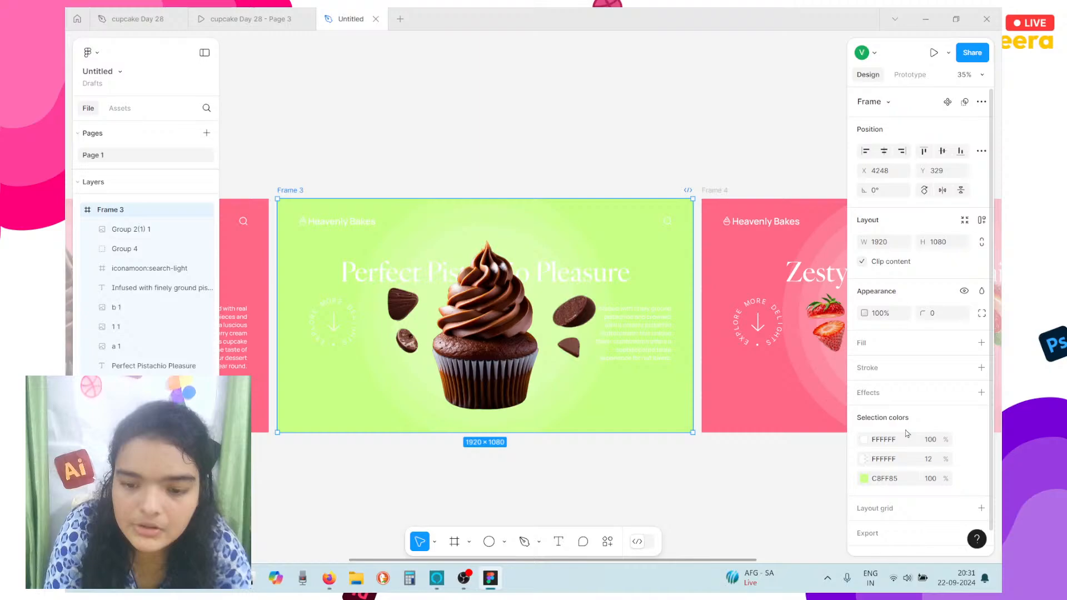
{"action": "left_click", "coordinate": [864, 478]}
{"action": "left_click_drag", "start_coordinate": [792, 308], "coordinate": [758, 287]}
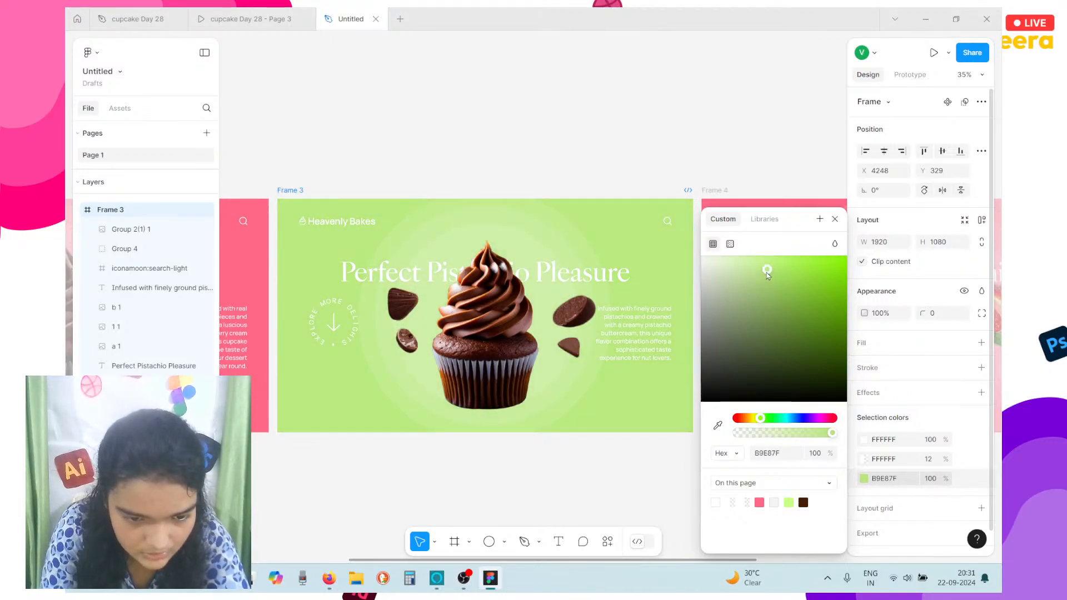
Compare with the Pistachio frame in the cupcake Day 28 file and recolour Frame 3's background in Untitled to soft green 97DE99
{"action": "left_click", "coordinate": [137, 18]}
{"action": "scroll", "coordinate": [479, 251], "scroll_direction": "up", "scroll_amount": 2}
{"action": "scroll", "coordinate": [479, 250], "scroll_direction": "up", "scroll_amount": 5}
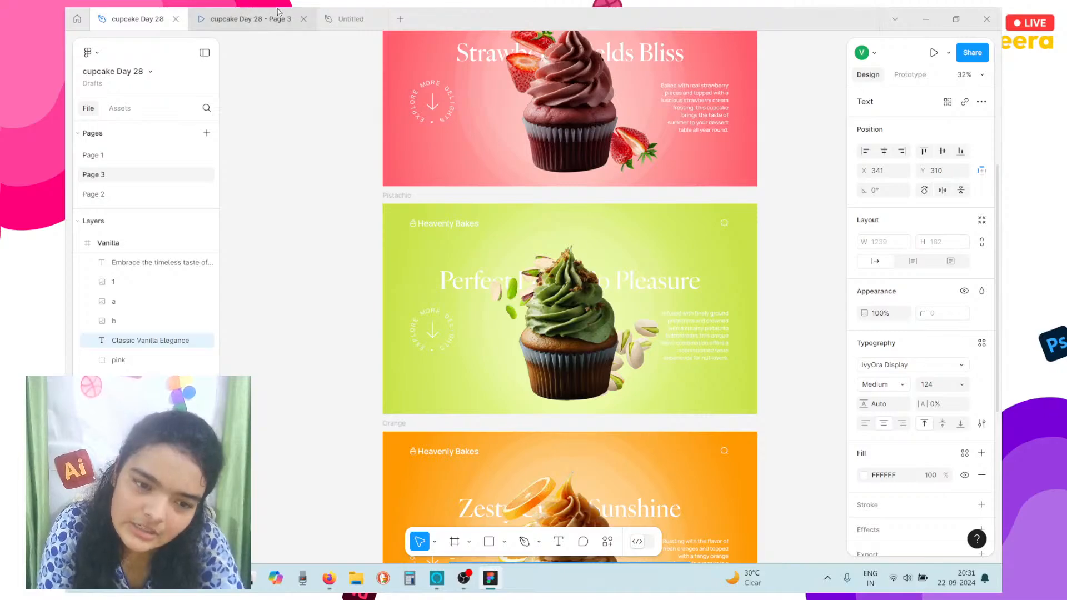
{"action": "left_click", "coordinate": [252, 19]}
{"action": "left_click", "coordinate": [320, 13]}
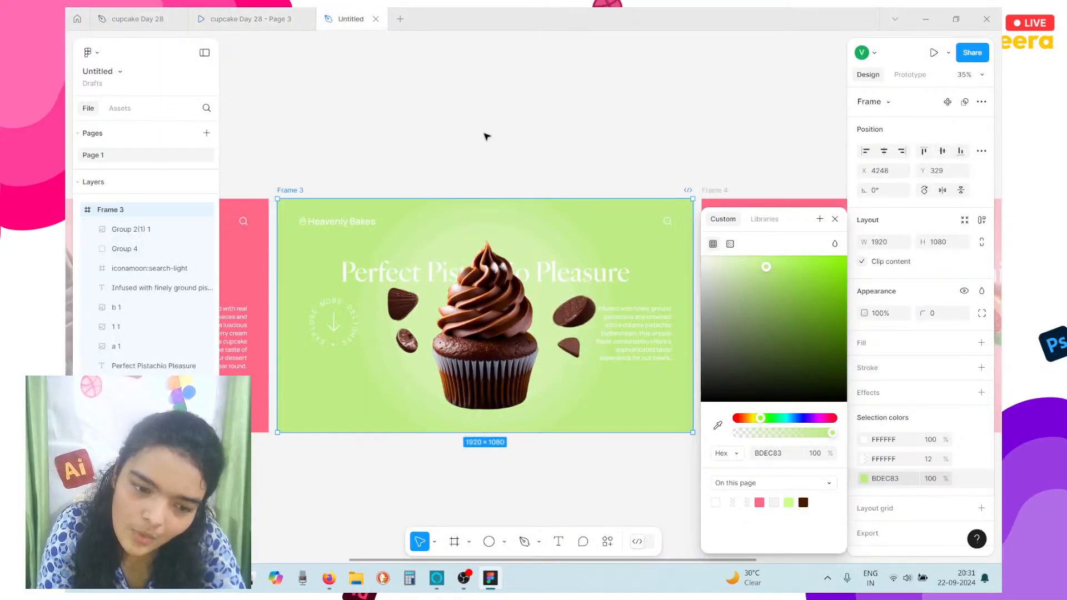
{"action": "left_click", "coordinate": [757, 276]}
{"action": "left_click_drag", "start_coordinate": [757, 277], "coordinate": [769, 301]}
{"action": "left_click", "coordinate": [765, 418]}
{"action": "left_click_drag", "start_coordinate": [765, 422], "coordinate": [771, 424]}
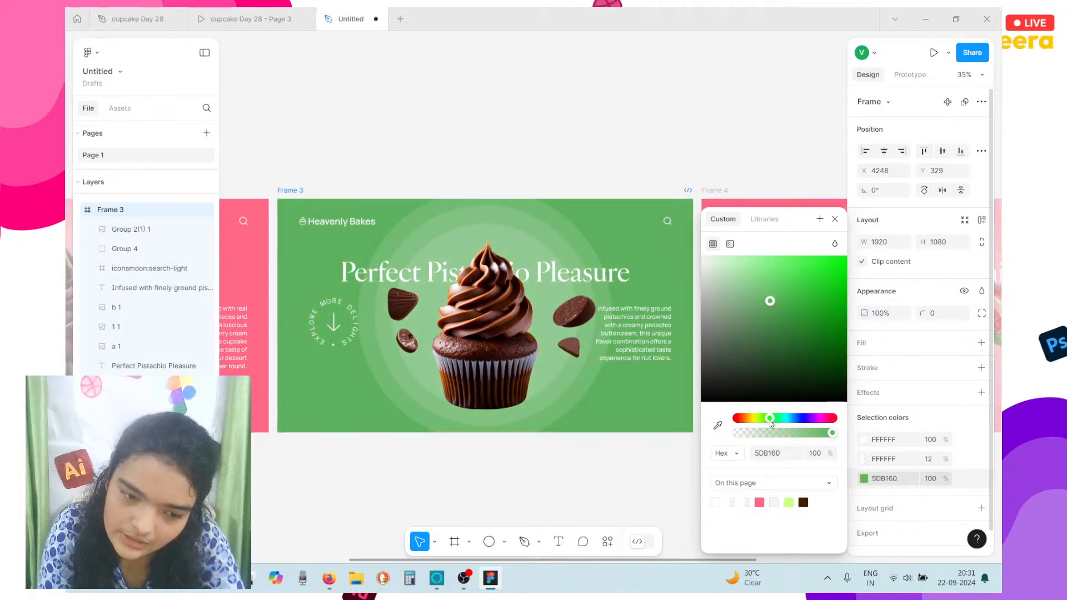
{"action": "left_click_drag", "start_coordinate": [751, 292], "coordinate": [747, 274]}
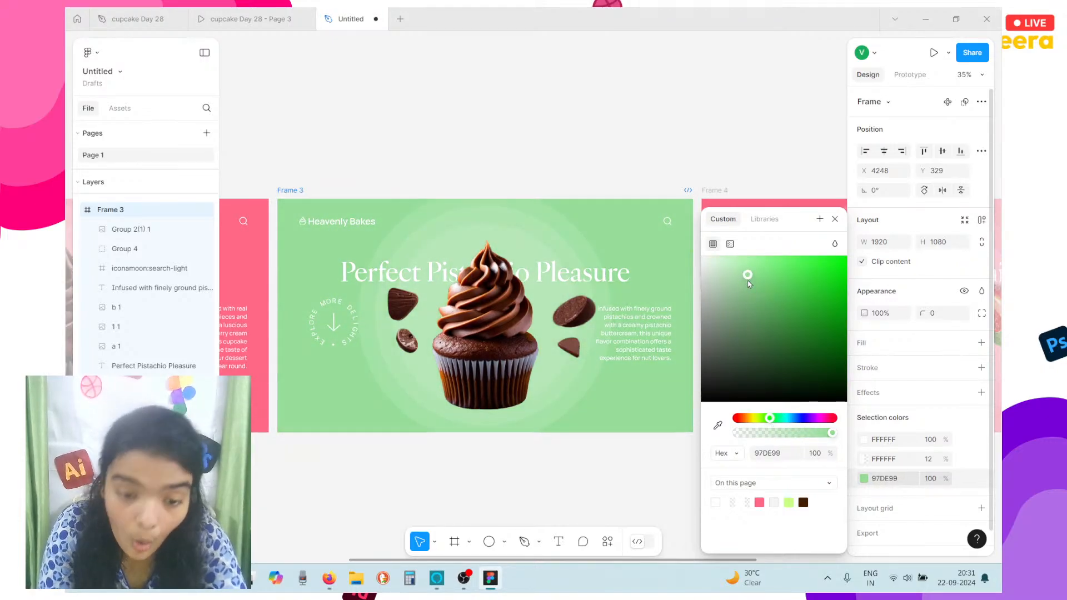
Recolour the pink background of the Zesty Citrus Sunshine frame, Frame 4, to a saturated orange, F58D0E
{"action": "scroll", "coordinate": [523, 296], "scroll_direction": "right", "scroll_amount": 5}
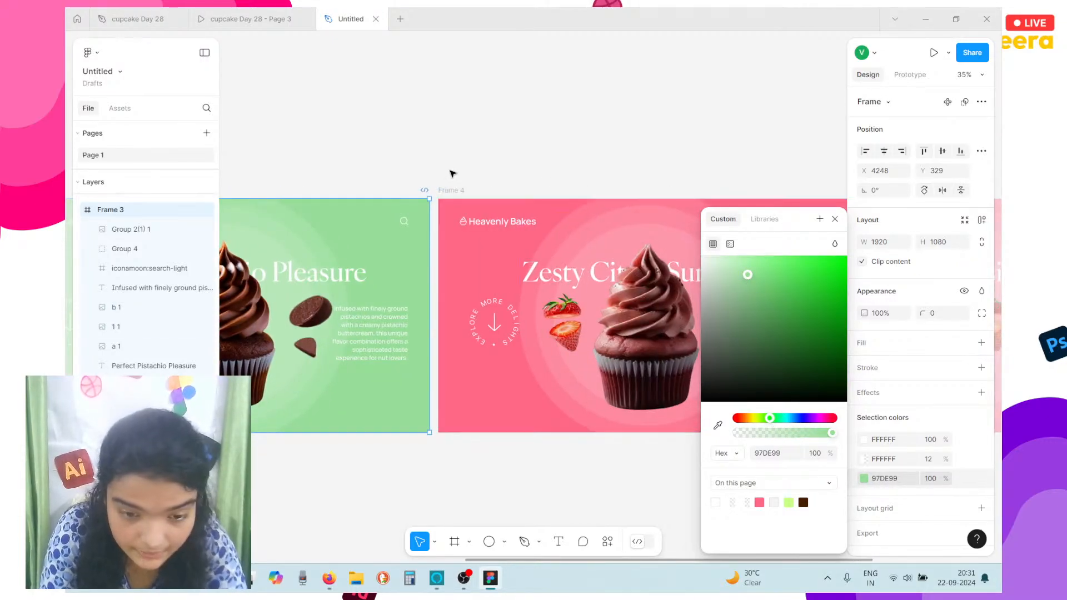
{"action": "left_click", "coordinate": [453, 192]}
{"action": "scroll", "coordinate": [452, 192], "scroll_direction": "right", "scroll_amount": 1}
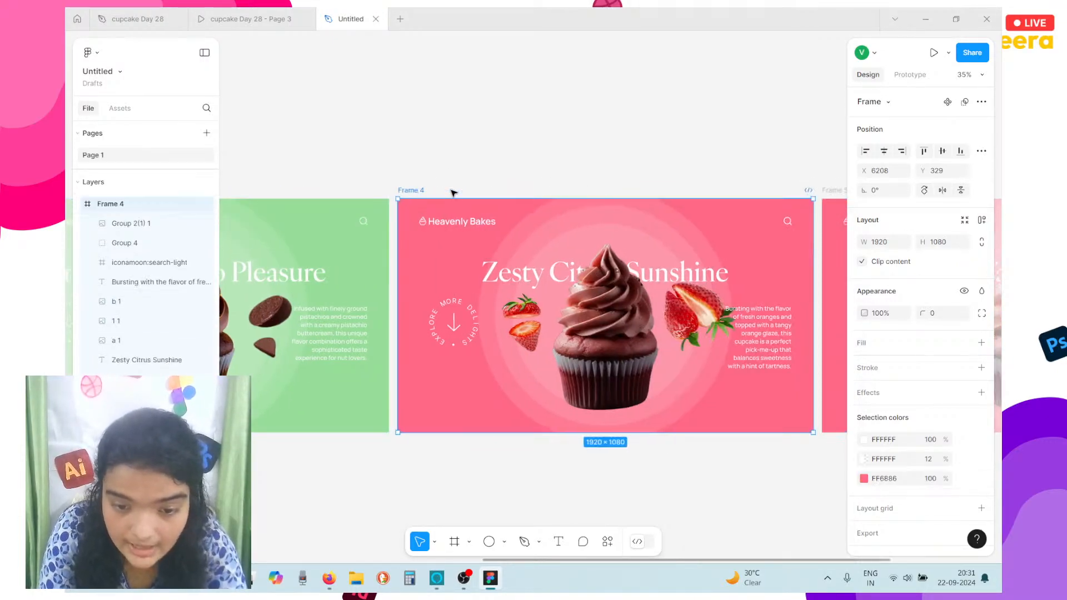
{"action": "left_click", "coordinate": [864, 479]}
{"action": "left_click_drag", "start_coordinate": [759, 418], "coordinate": [745, 418]}
{"action": "scroll", "coordinate": [594, 437], "scroll_direction": "right", "scroll_amount": 2}
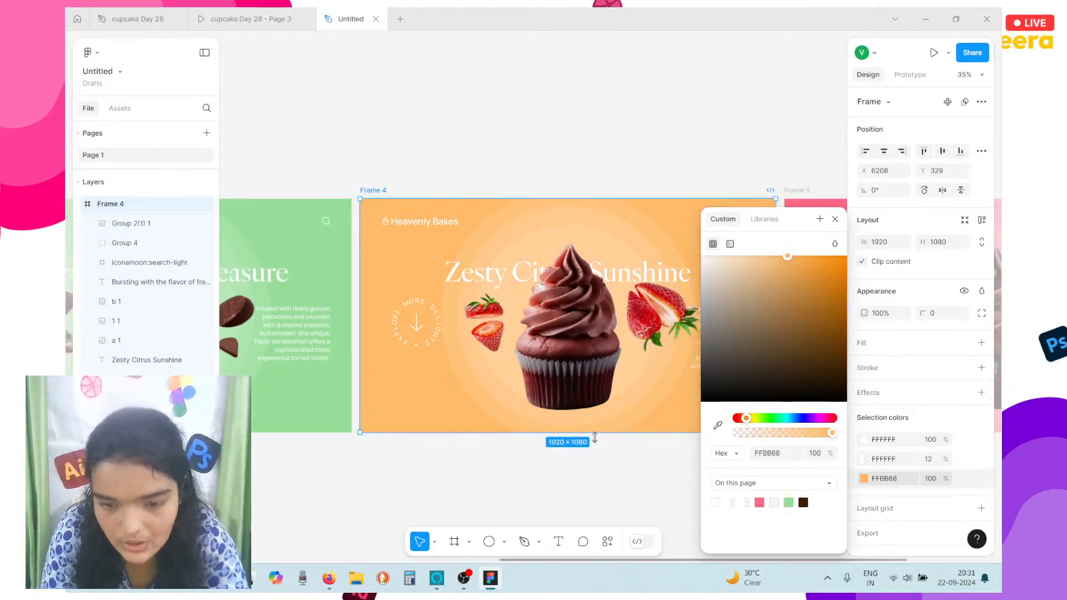
{"action": "scroll", "coordinate": [594, 438], "scroll_direction": "right", "scroll_amount": 5}
{"action": "left_click_drag", "start_coordinate": [817, 257], "coordinate": [839, 262]}
Recolour the pink background of the Classic Vanilla Elegance frame, Frame 5, to a very pale cream, FFFFE8
{"action": "scroll", "coordinate": [443, 192], "scroll_direction": "right", "scroll_amount": 10}
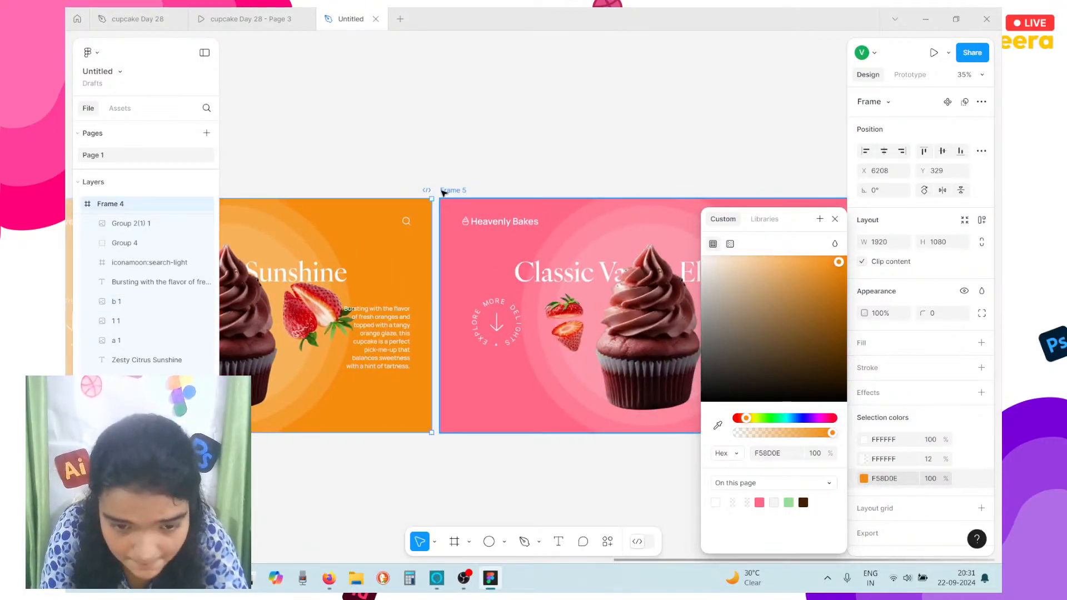
{"action": "left_click", "coordinate": [445, 190]}
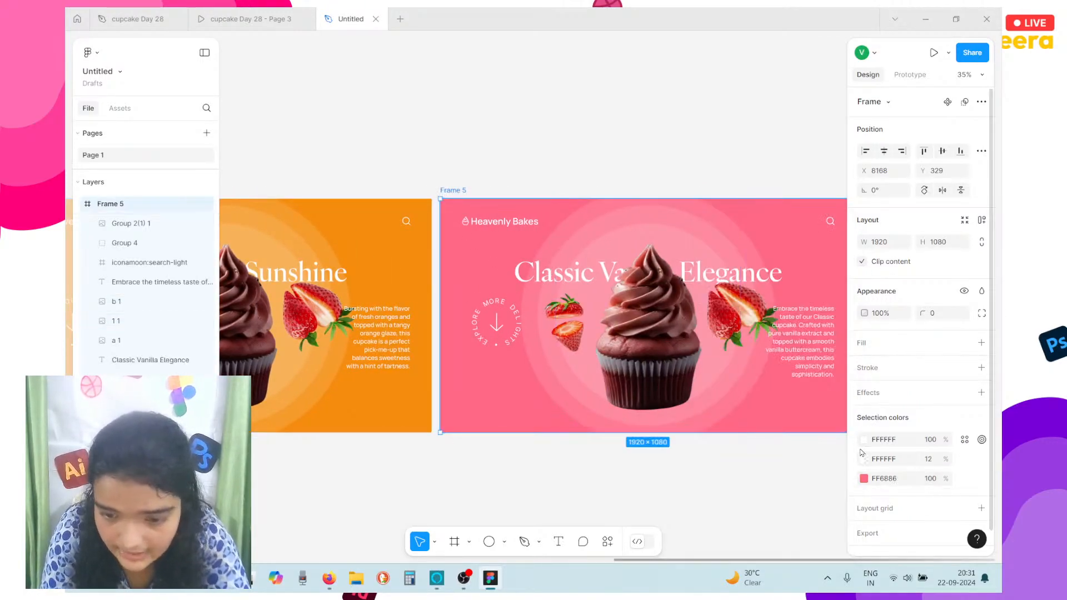
{"action": "left_click", "coordinate": [864, 479]}
{"action": "left_click_drag", "start_coordinate": [760, 421], "coordinate": [783, 418]}
{"action": "left_click_drag", "start_coordinate": [716, 273], "coordinate": [700, 275]}
{"action": "left_click", "coordinate": [757, 421]}
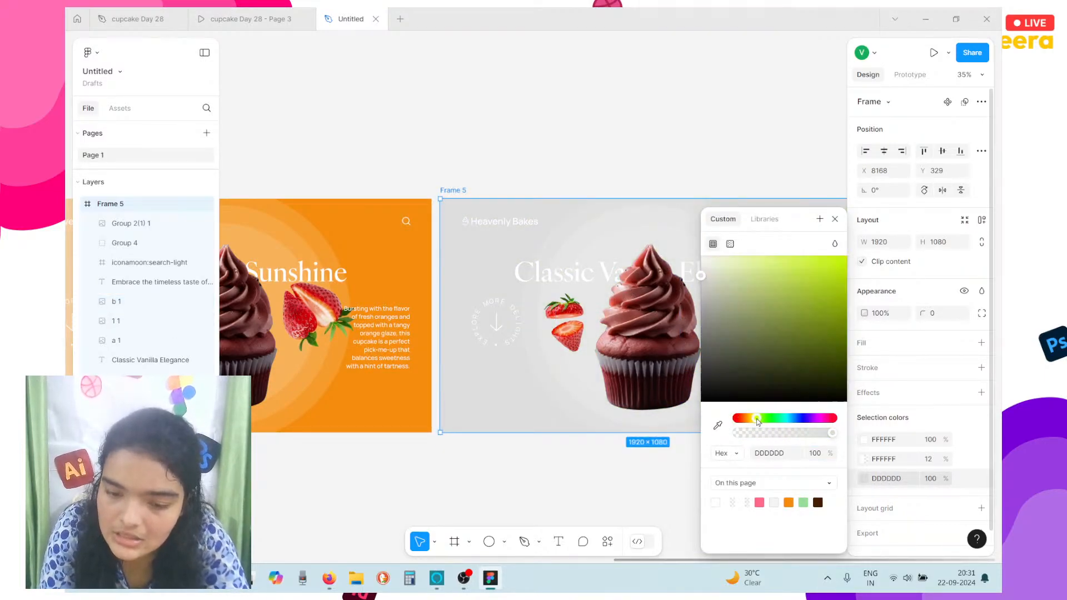
{"action": "left_click_drag", "start_coordinate": [757, 420], "coordinate": [754, 421]}
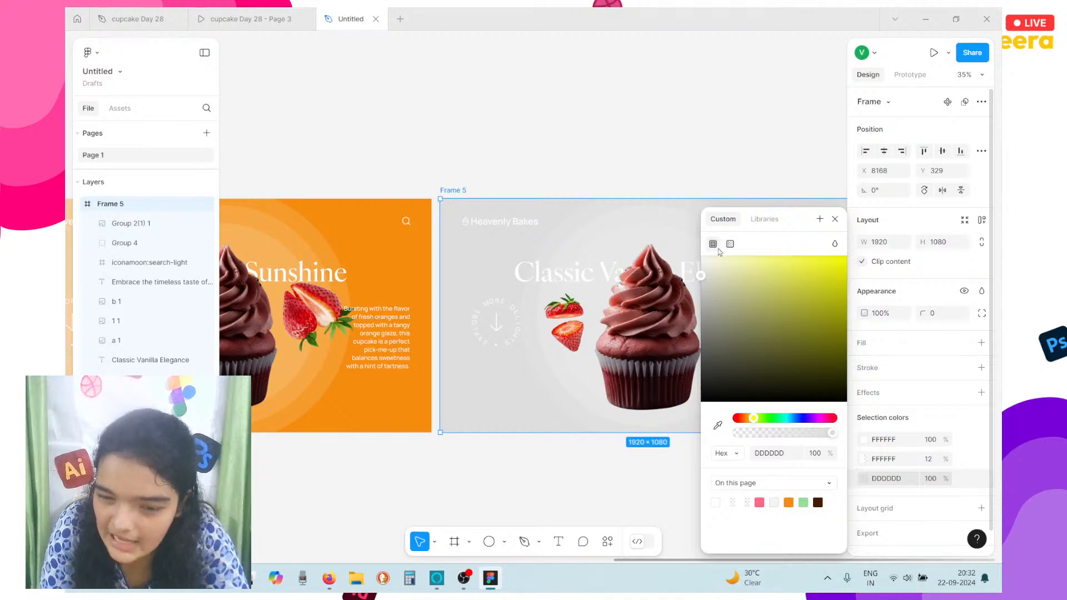
{"action": "left_click_drag", "start_coordinate": [730, 268], "coordinate": [715, 223]}
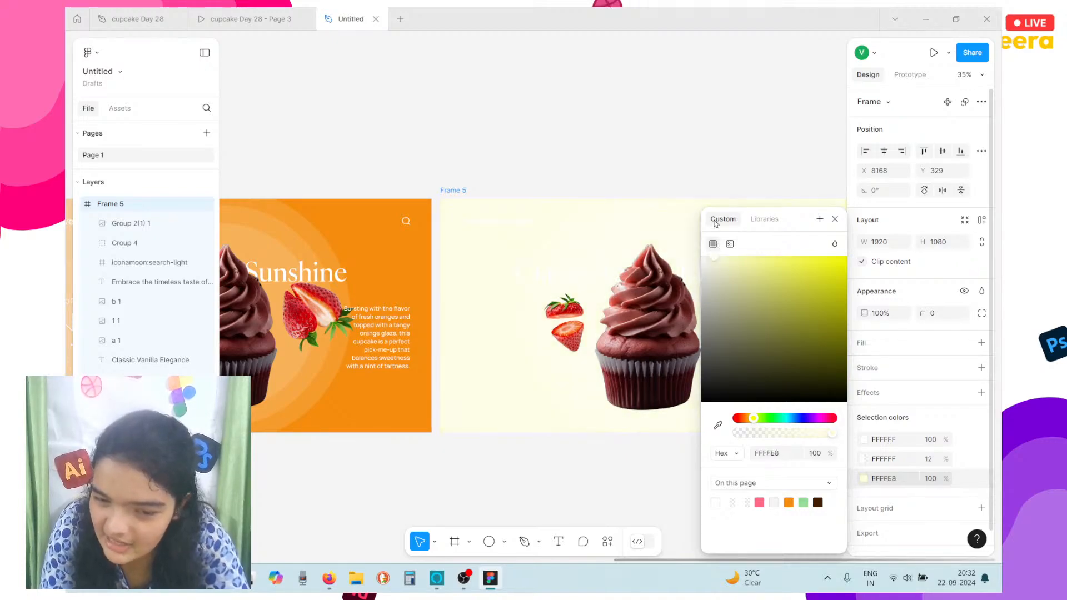
Raise the opacity of the semi-transparent white circles in Frame 5 to 24%
{"action": "left_click", "coordinate": [928, 459]}
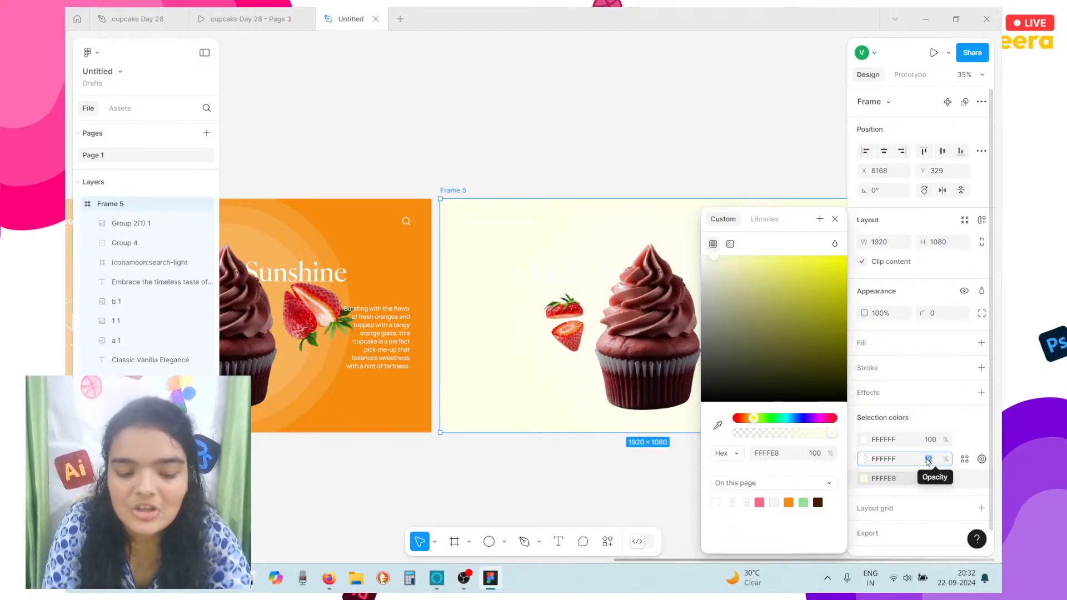
{"action": "type", "text": "24"}
{"action": "key", "text": "Return"}
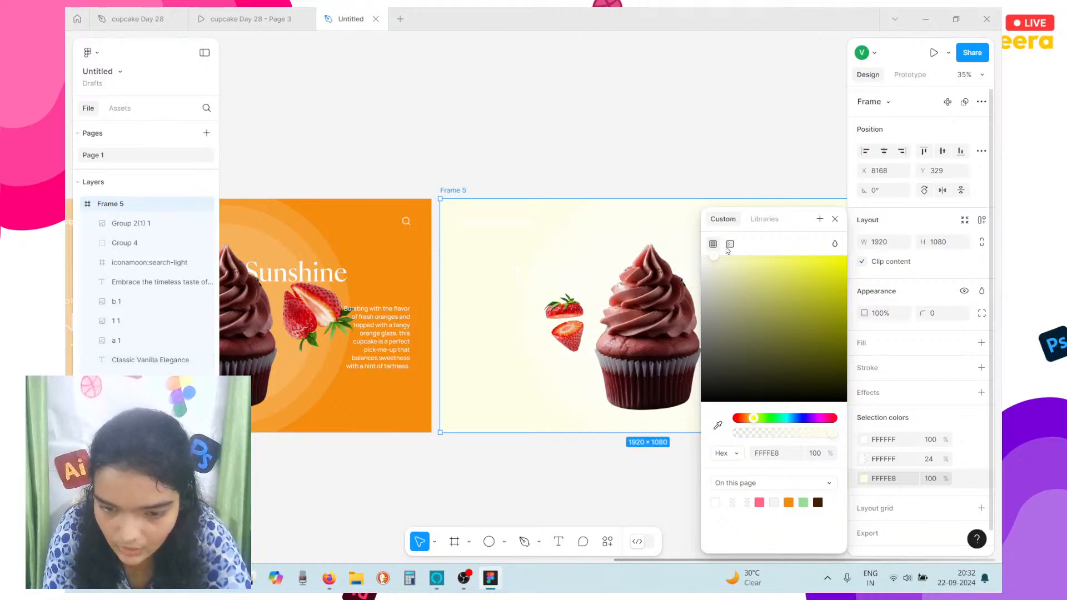
Darken Frame 5's background and shift its hue to a beige tone, DFBFAA
{"action": "left_click", "coordinate": [733, 272]}
{"action": "left_click_drag", "start_coordinate": [732, 276], "coordinate": [733, 286]}
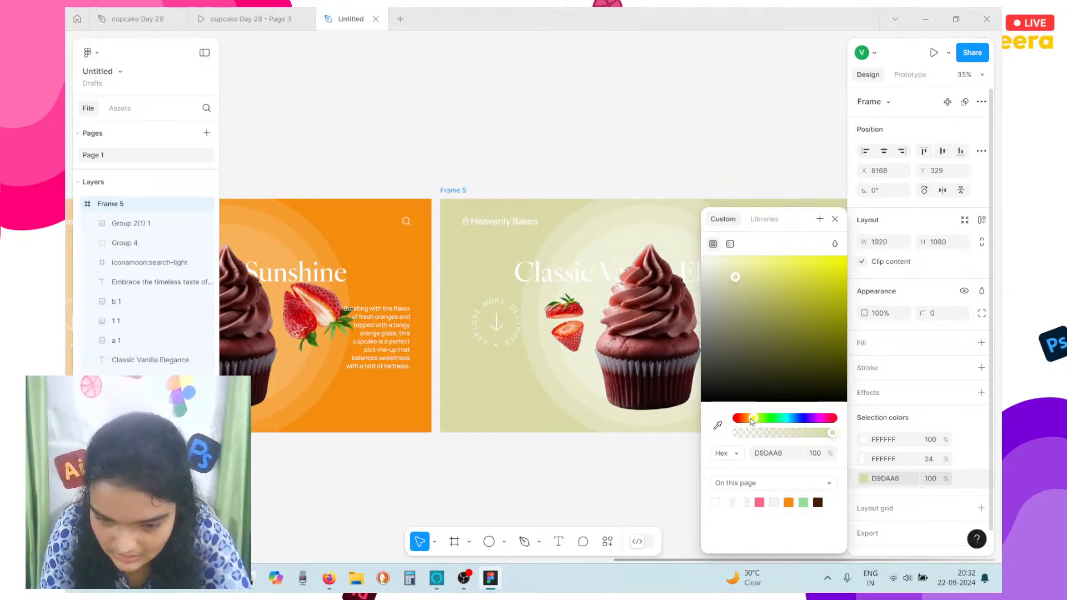
{"action": "left_click_drag", "start_coordinate": [752, 421], "coordinate": [745, 422]}
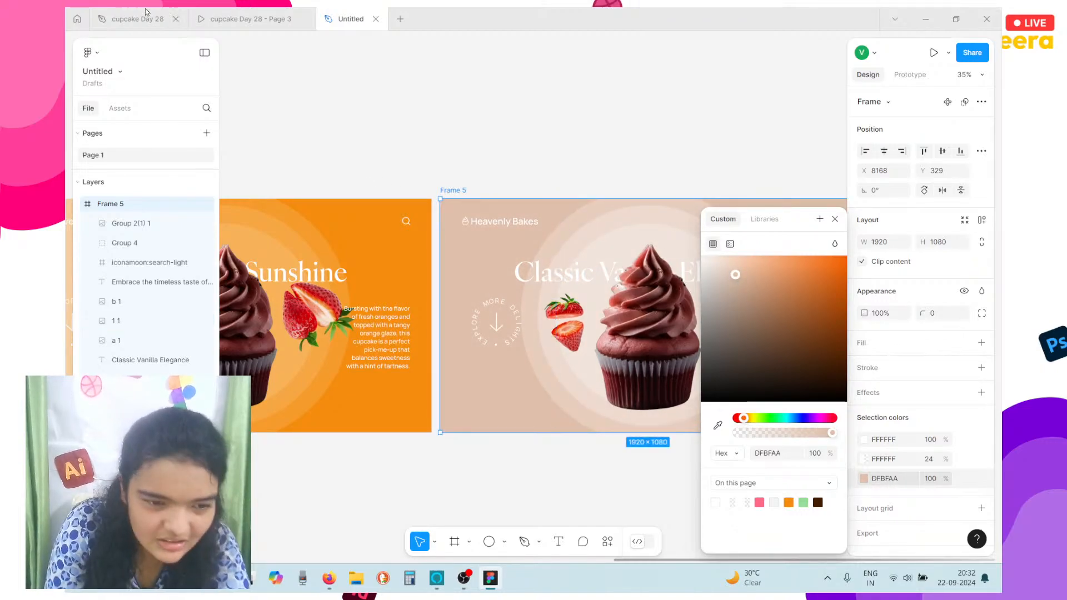
Copy the Vanilla frame's fill colour from the cupcake Day 28 file and apply it, FFF4D2, as Frame 5's background in Untitled
{"action": "left_click", "coordinate": [107, 12]}
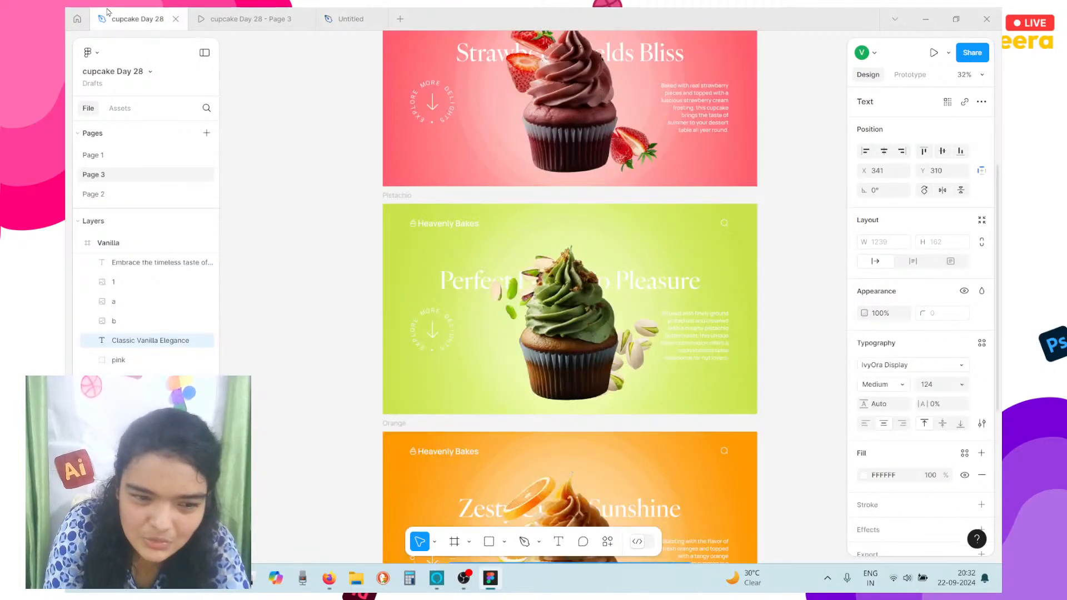
{"action": "left_click", "coordinate": [393, 200]}
{"action": "scroll", "coordinate": [474, 319], "scroll_direction": "down", "scroll_amount": 10}
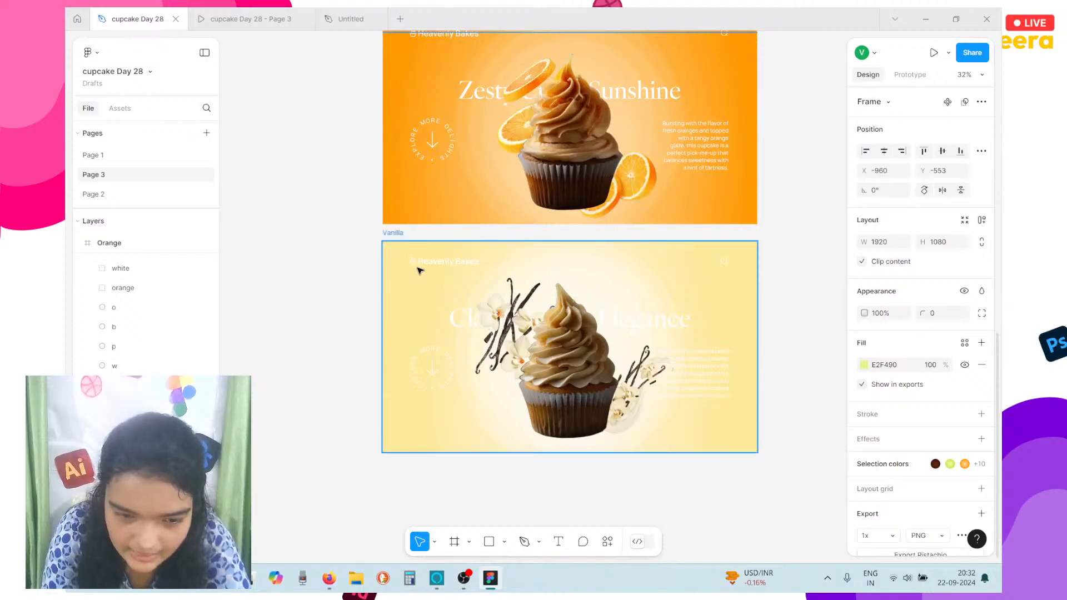
{"action": "left_click", "coordinate": [398, 246]}
{"action": "left_click", "coordinate": [889, 365]}
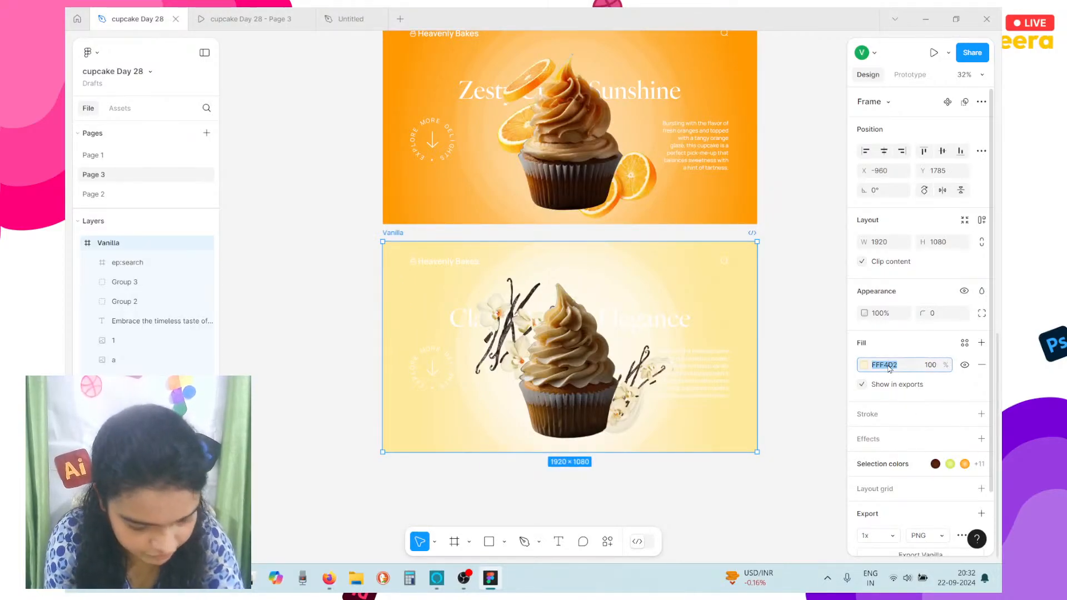
{"action": "left_click", "coordinate": [350, 18]}
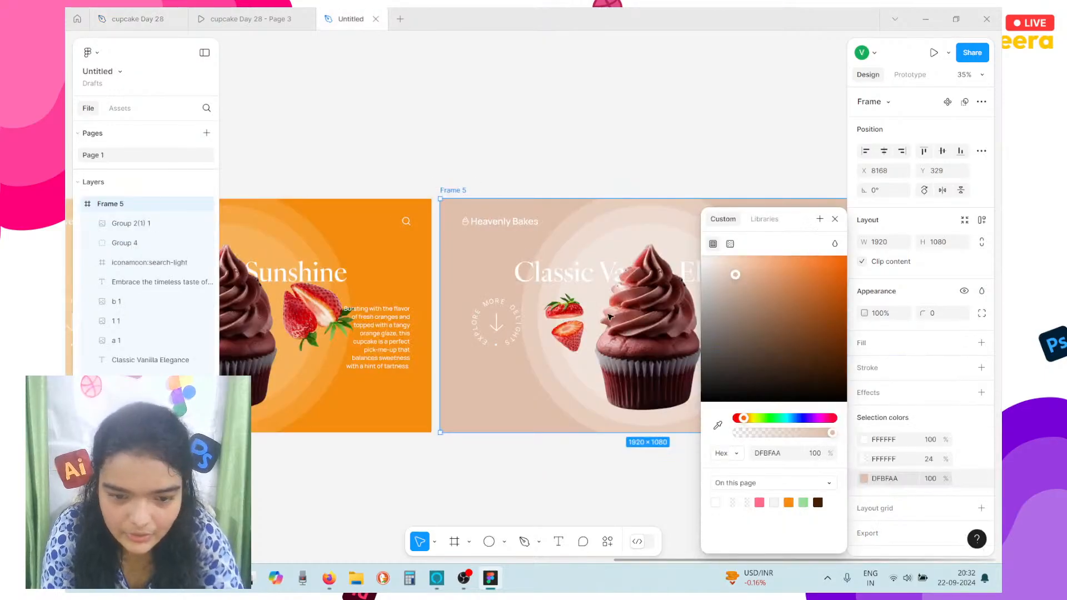
{"action": "left_click", "coordinate": [780, 456]}
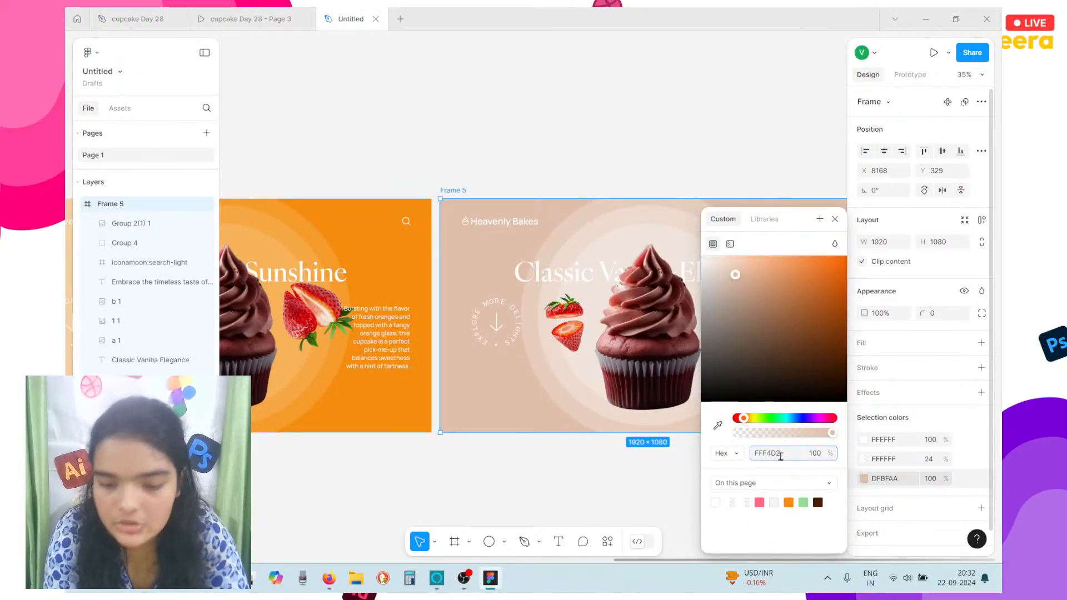
{"action": "key", "text": "Return"}
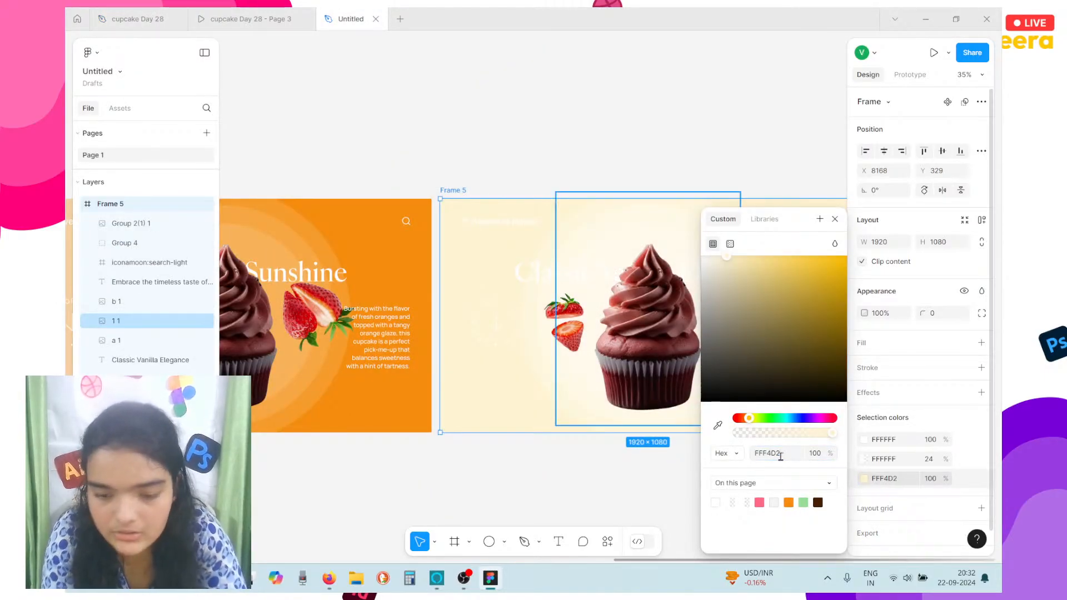
Set the opacity of the white concentric circle group behind Frame 5's cupcake to 35%
{"action": "left_click", "coordinate": [561, 251]}
{"action": "left_click", "coordinate": [531, 256]}
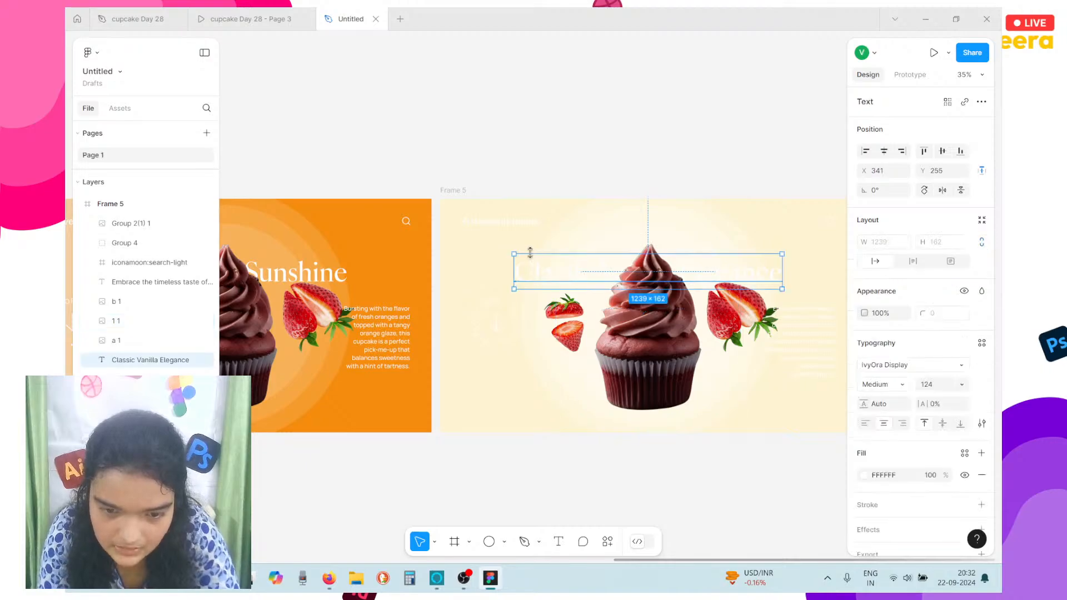
{"action": "left_click", "coordinate": [540, 303]}
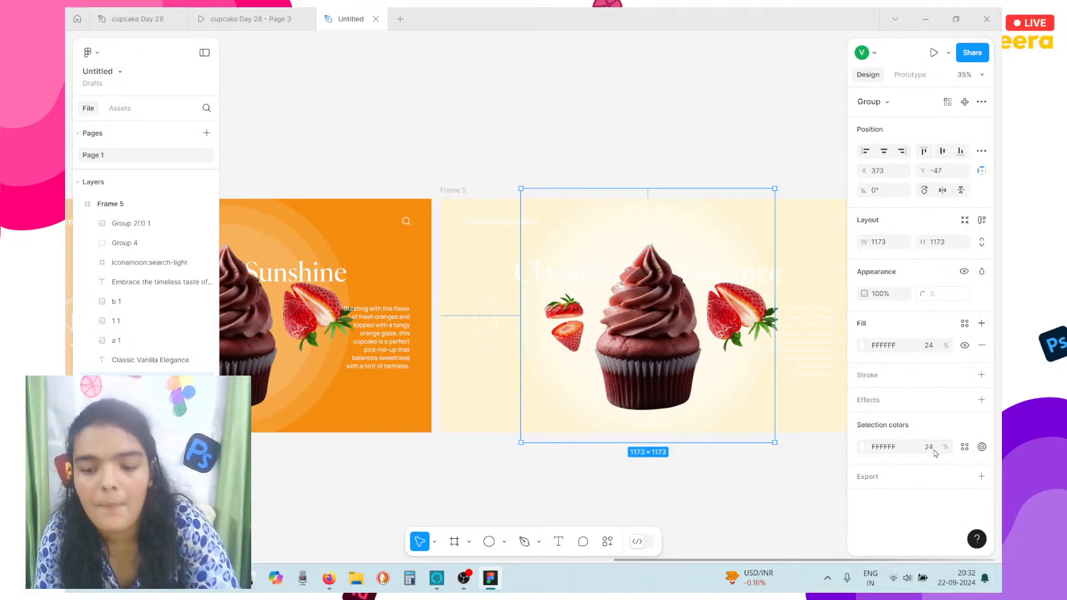
{"action": "left_click", "coordinate": [933, 449]}
{"action": "type", "text": "45"}
{"action": "key", "text": "Return"}
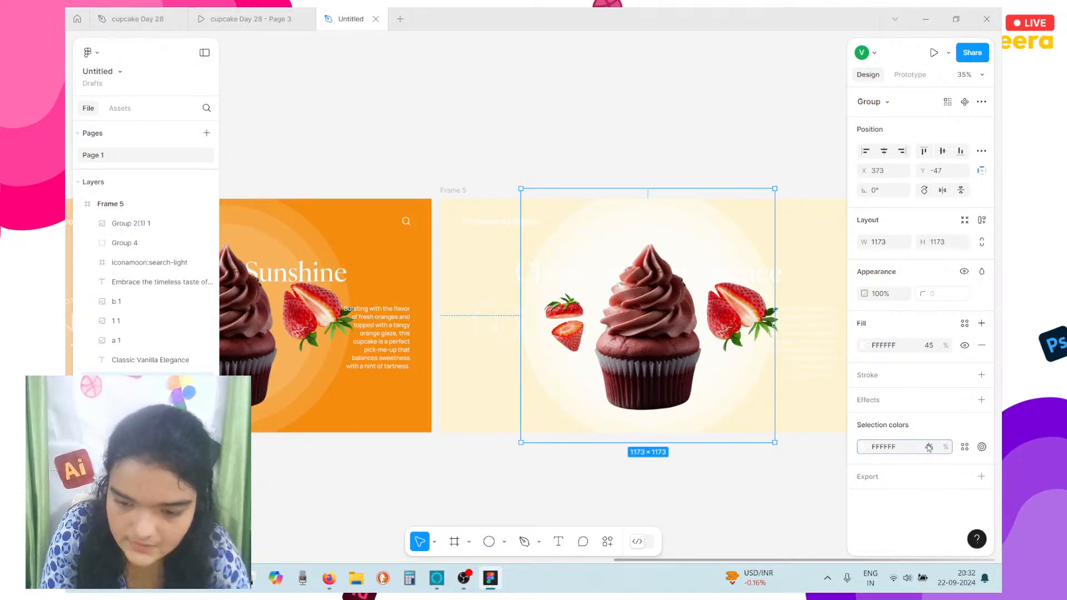
{"action": "type", "text": "35"}
{"action": "key", "text": "Return"}
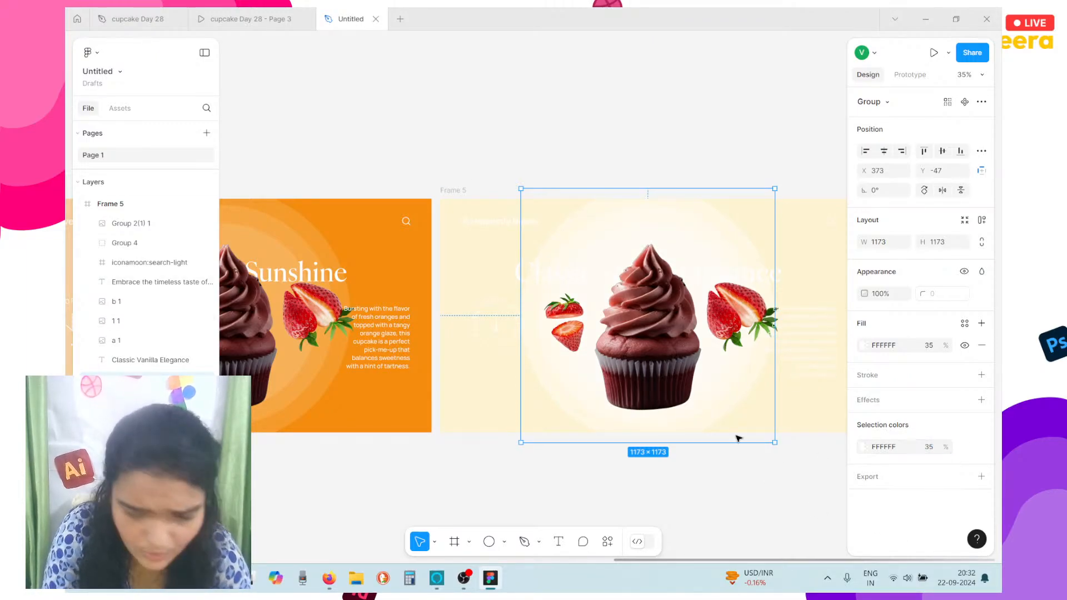
Recolour Frame 3's green background to the softer pistachio green A0CC7F
{"action": "scroll", "coordinate": [738, 438], "scroll_direction": "left", "scroll_amount": 6}
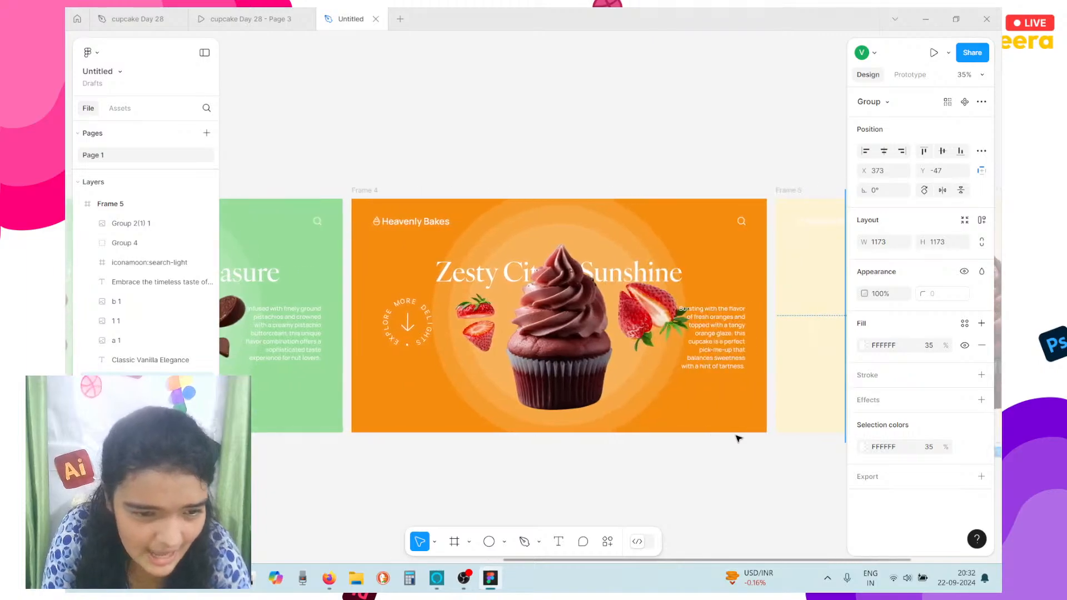
{"action": "scroll", "coordinate": [737, 438], "scroll_direction": "left", "scroll_amount": 3}
{"action": "left_click", "coordinate": [126, 13]}
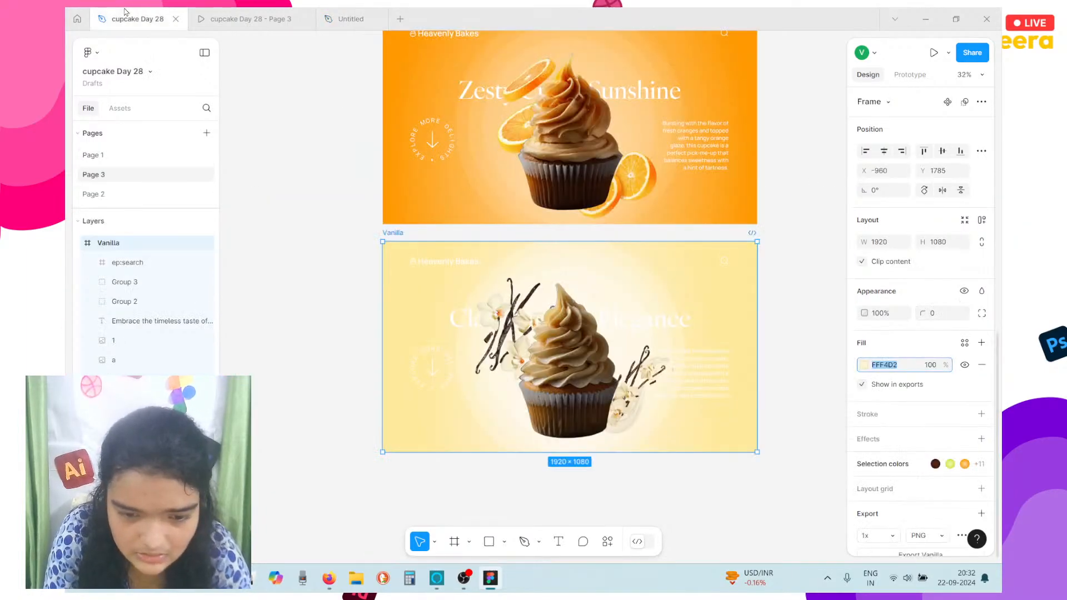
{"action": "left_click", "coordinate": [297, 13]}
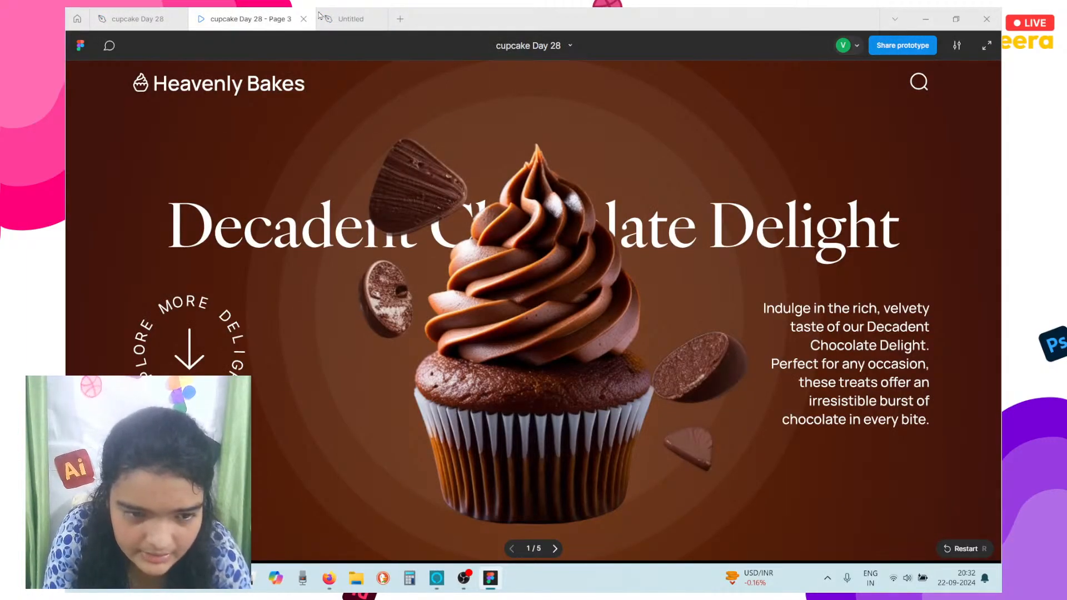
{"action": "left_click", "coordinate": [322, 17]}
{"action": "left_click", "coordinate": [248, 190]}
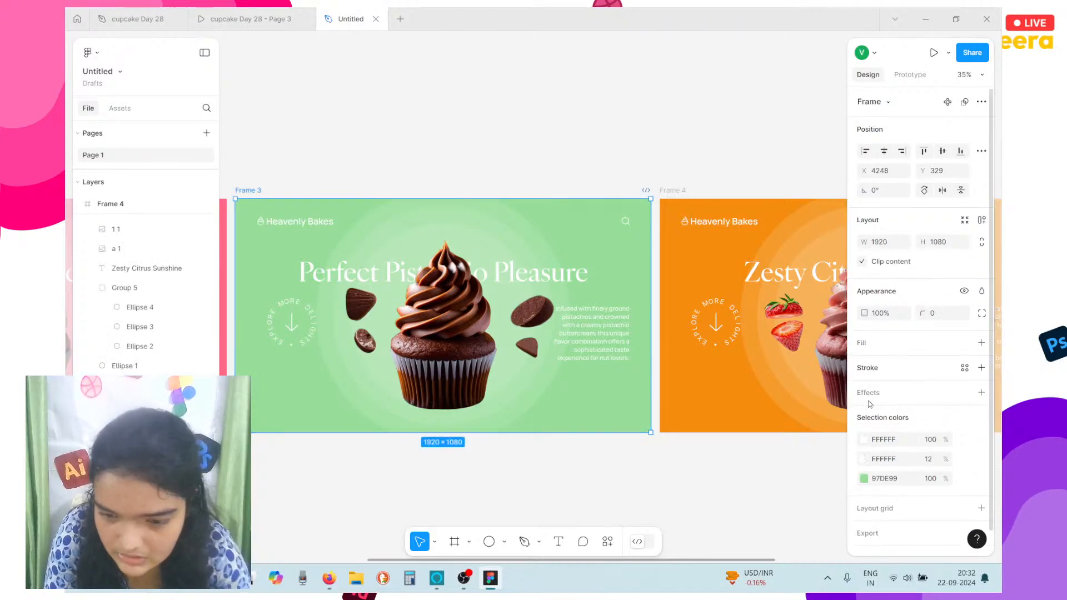
{"action": "left_click", "coordinate": [864, 478]}
{"action": "left_click_drag", "start_coordinate": [774, 333], "coordinate": [773, 260]}
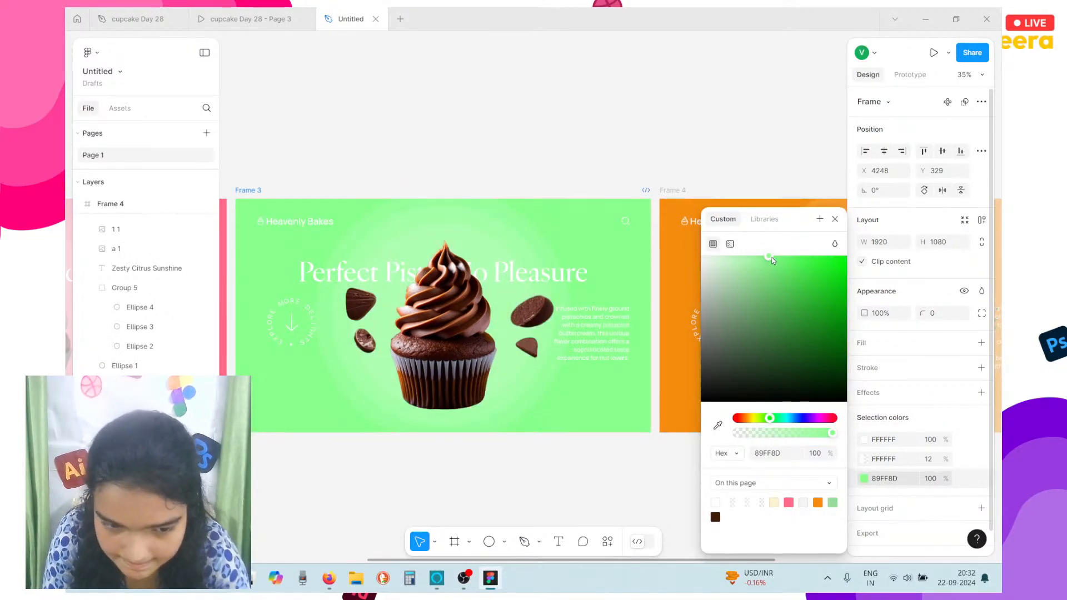
{"action": "left_click", "coordinate": [790, 262]}
{"action": "left_click", "coordinate": [763, 421]}
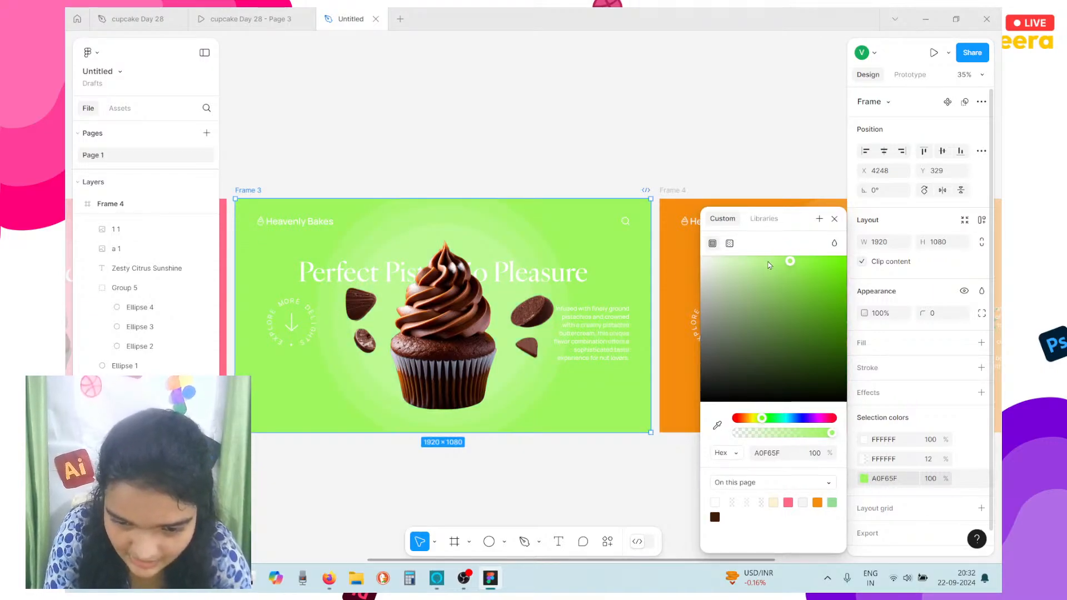
{"action": "left_click", "coordinate": [761, 285]}
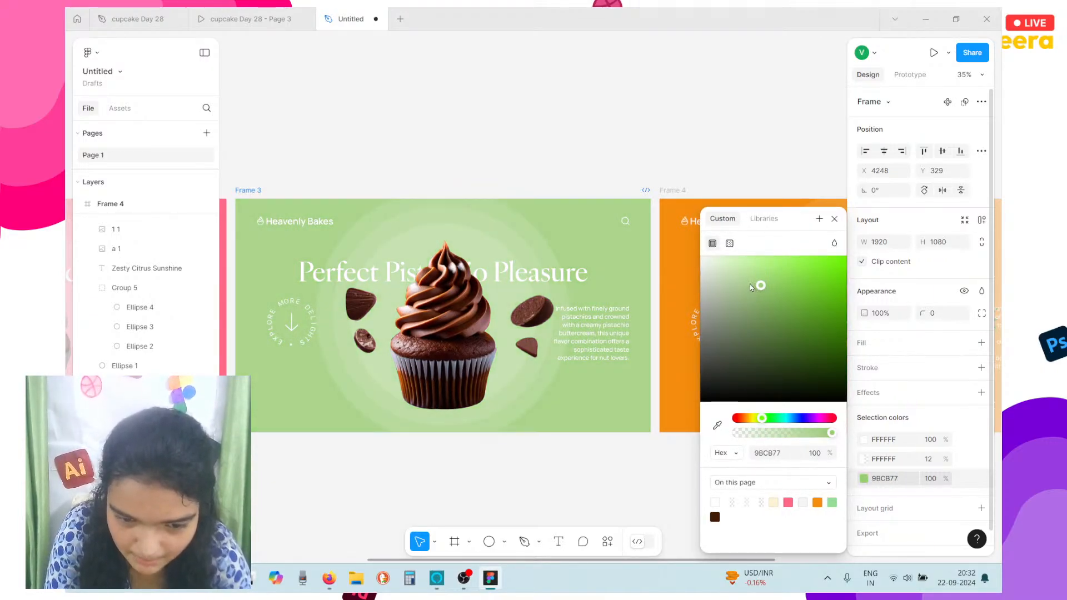
{"action": "mouse_move", "coordinate": [751, 288]}
{"action": "left_mouse_down"}
{"action": "mouse_move", "coordinate": [750, 269]}
{"action": "mouse_move", "coordinate": [754, 284]}
{"action": "mouse_move", "coordinate": [738, 271]}
{"action": "mouse_move", "coordinate": [755, 284]}
{"action": "left_mouse_up"}
Move Frame 2's right strawberry image closer to the cupcake at X 1019, Y 336 and place it behind the cupcake
{"action": "scroll", "coordinate": [477, 384], "scroll_direction": "left", "scroll_amount": 3}
{"action": "scroll", "coordinate": [512, 381], "scroll_direction": "down", "scroll_amount": 5}
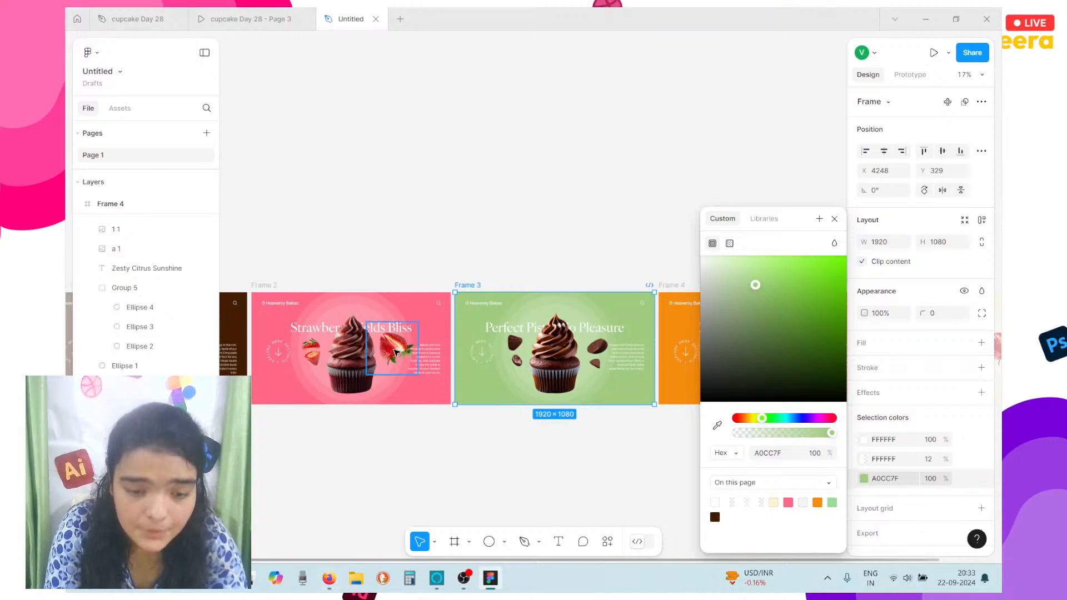
{"action": "left_click", "coordinate": [390, 351]}
{"action": "scroll", "coordinate": [373, 353], "scroll_direction": "up", "scroll_amount": 5}
{"action": "left_click_drag", "start_coordinate": [372, 355], "coordinate": [345, 370]}
{"action": "right_click", "coordinate": [360, 370]}
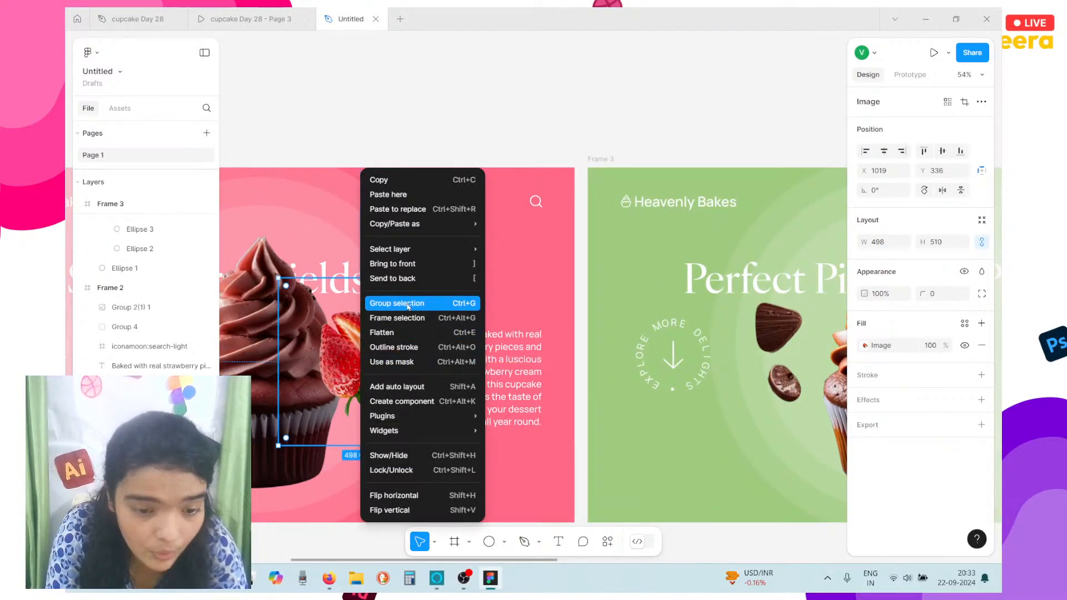
{"action": "left_click", "coordinate": [392, 278]}
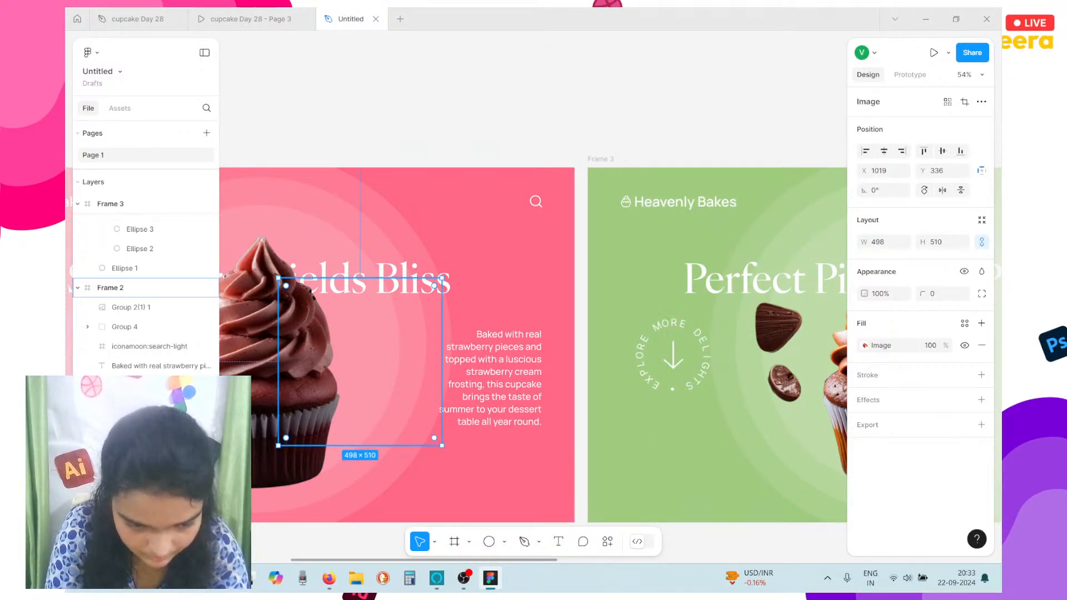
{"action": "key", "text": "ctrl+z"}
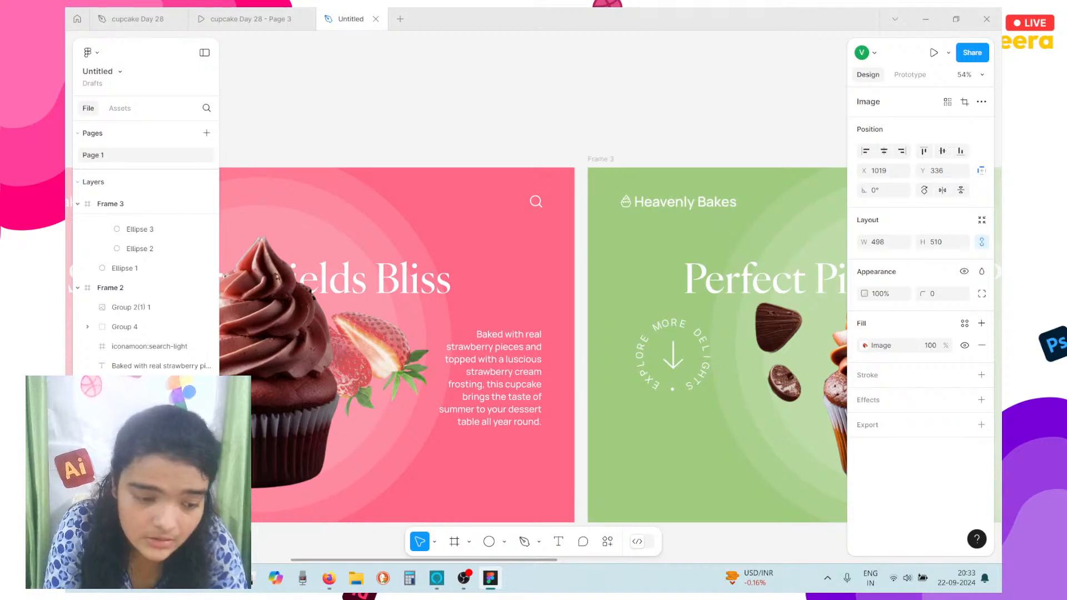
Move Frame 2's left strawberry image closer to the cupcake at X 494, Y 445.21
{"action": "scroll", "coordinate": [300, 439], "scroll_direction": "left", "scroll_amount": 3}
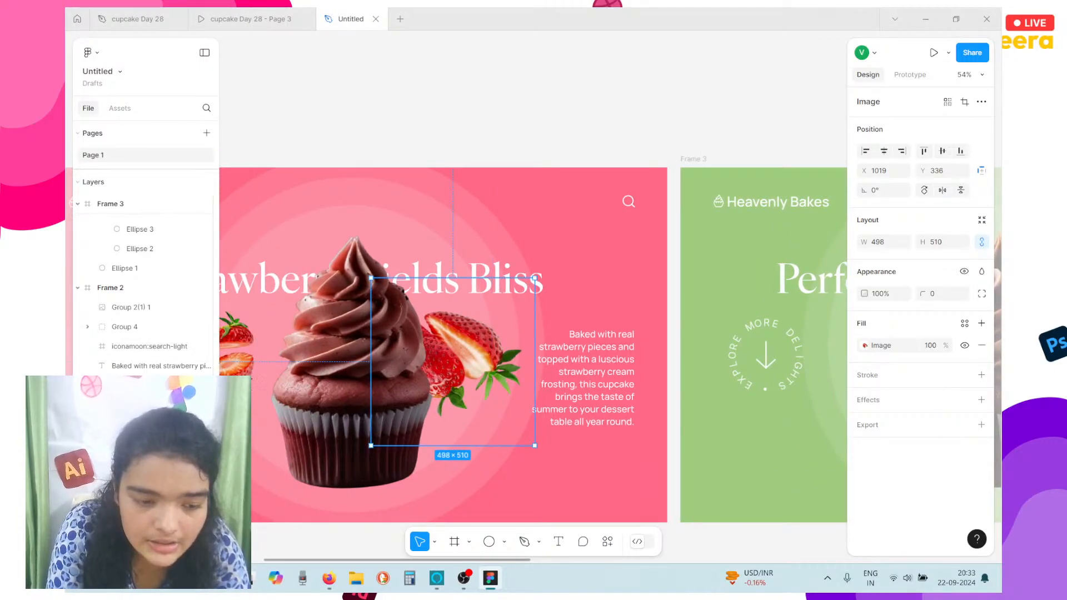
{"action": "scroll", "coordinate": [293, 393], "scroll_direction": "left", "scroll_amount": 2}
{"action": "left_click", "coordinate": [293, 394]}
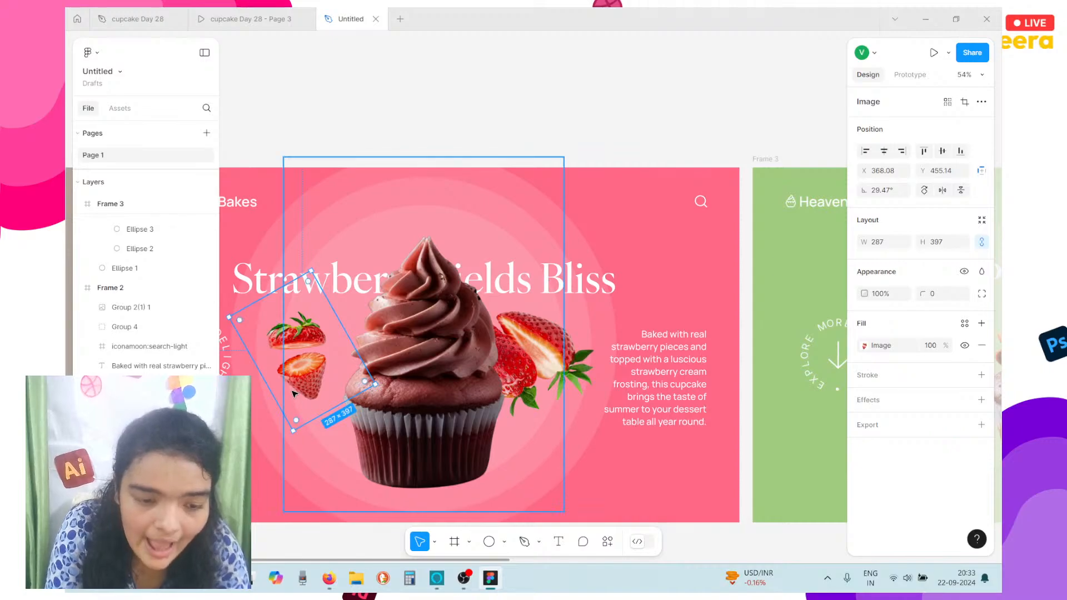
{"action": "left_click_drag", "start_coordinate": [293, 393], "coordinate": [330, 391]}
Bring Frame 1's chocolate pieces closer to the cupcake, the left image at X 428, Y 572 and the right at X 961, Y 300
{"action": "scroll", "coordinate": [347, 262], "scroll_direction": "left", "scroll_amount": 5}
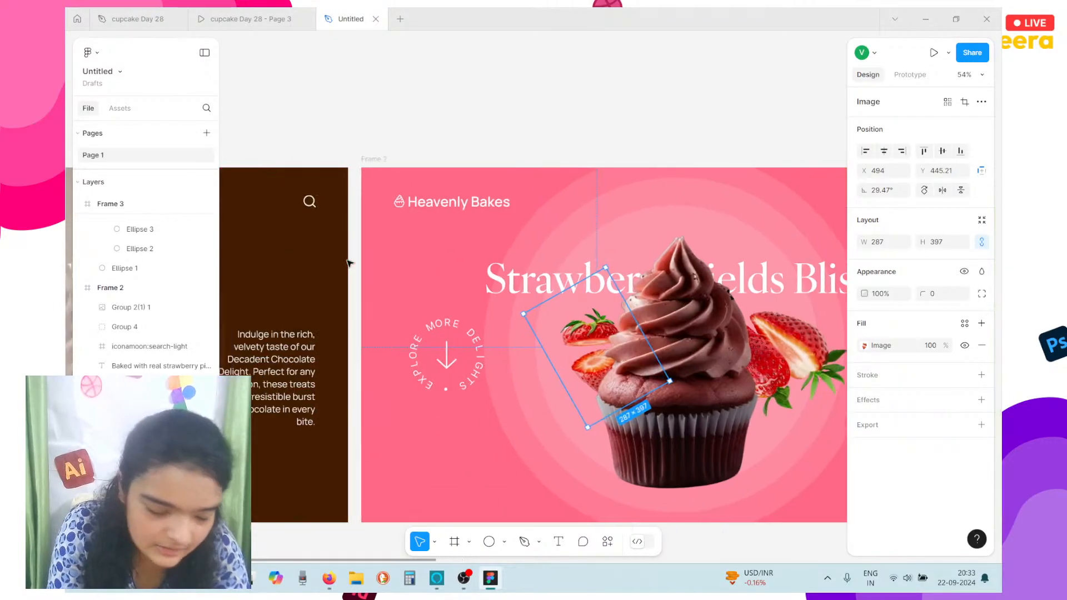
{"action": "scroll", "coordinate": [348, 262], "scroll_direction": "left", "scroll_amount": 10}
{"action": "scroll", "coordinate": [500, 255], "scroll_direction": "down", "scroll_amount": 2}
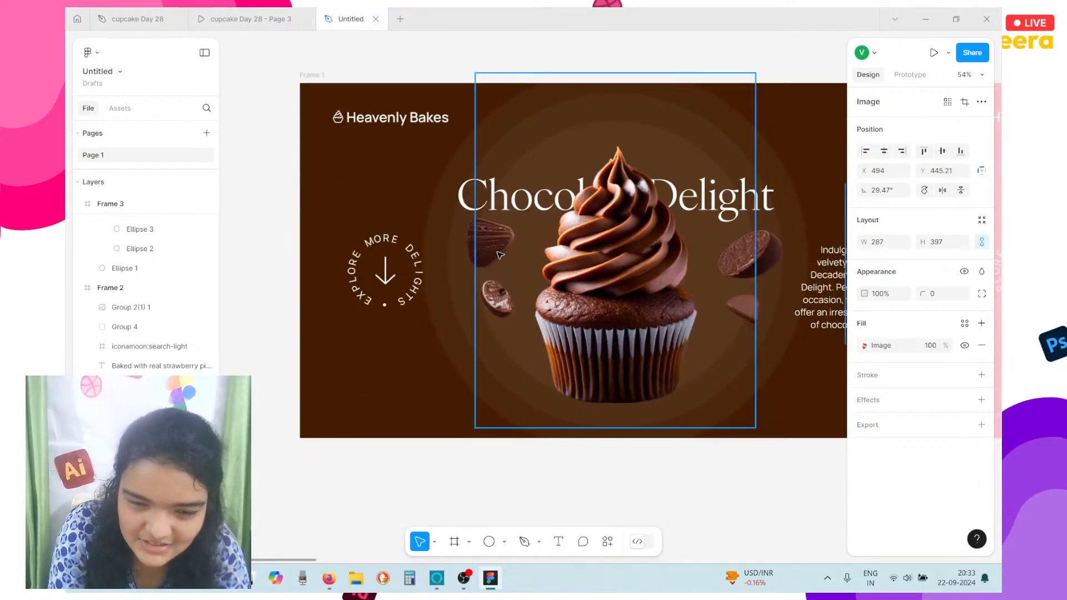
{"action": "mouse_move", "coordinate": [500, 255]}
{"action": "left_mouse_down"}
{"action": "mouse_move", "coordinate": [471, 247]}
{"action": "mouse_move", "coordinate": [593, 305]}
{"action": "mouse_move", "coordinate": [568, 313]}
{"action": "mouse_move", "coordinate": [468, 260]}
{"action": "mouse_move", "coordinate": [497, 264]}
{"action": "left_mouse_up"}
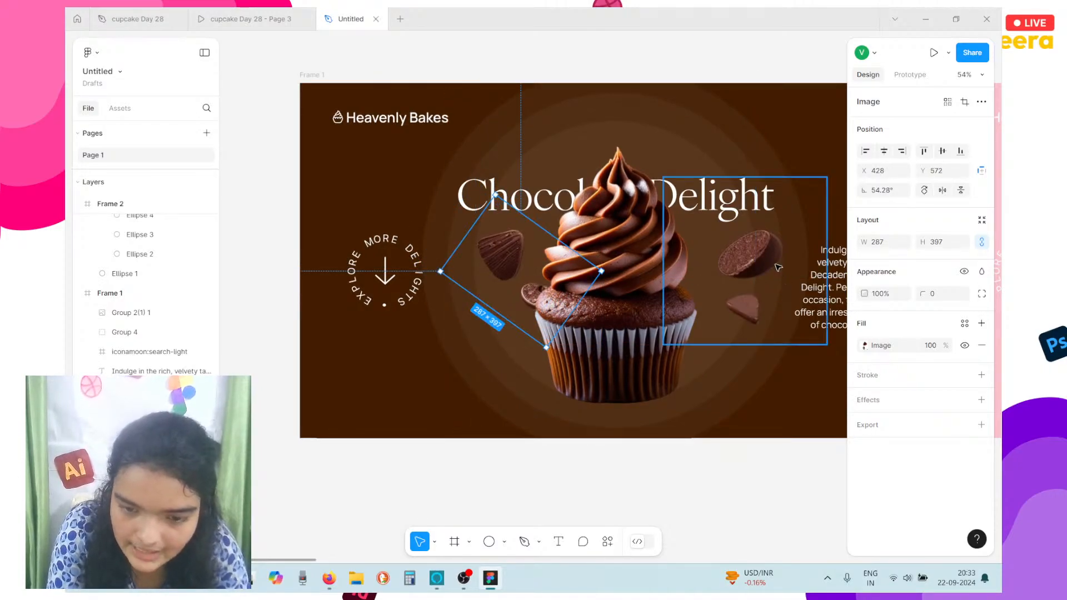
{"action": "left_click_drag", "start_coordinate": [778, 267], "coordinate": [717, 283]}
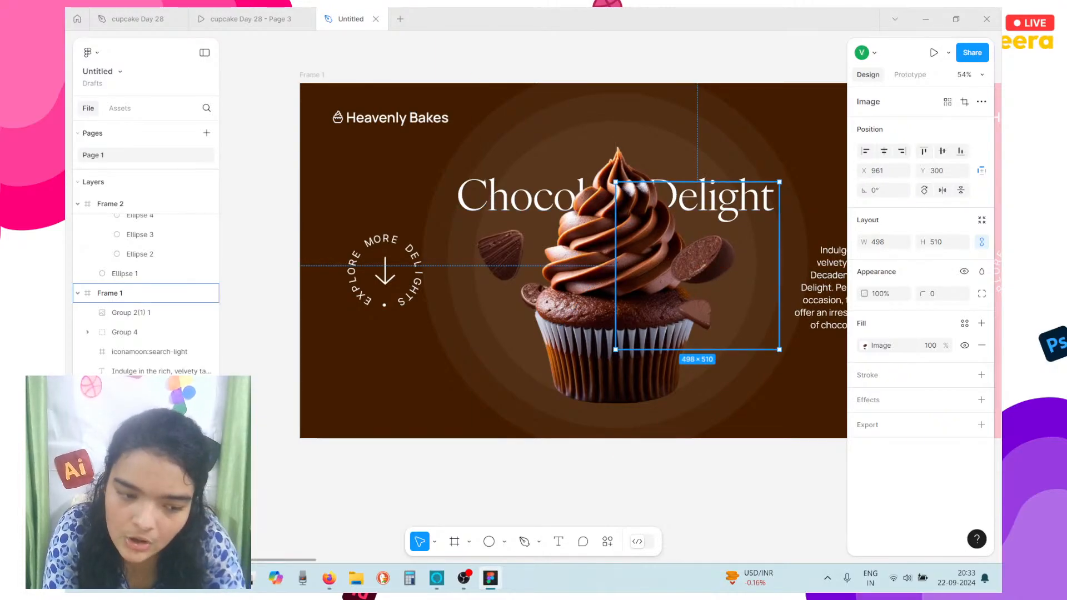
Shift Frame 1's left chocolate image to X 454, Y 578 and rotate it to 42.37°
{"action": "scroll", "coordinate": [578, 333], "scroll_direction": "down", "scroll_amount": 3}
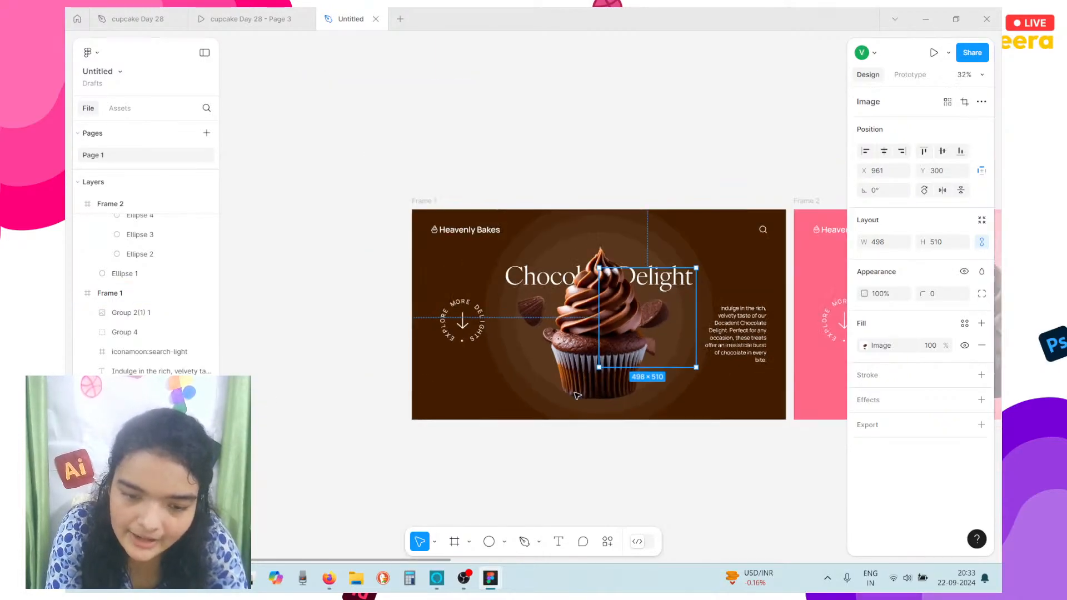
{"action": "scroll", "coordinate": [379, 307], "scroll_direction": "right", "scroll_amount": 5}
{"action": "double_click", "coordinate": [342, 325]}
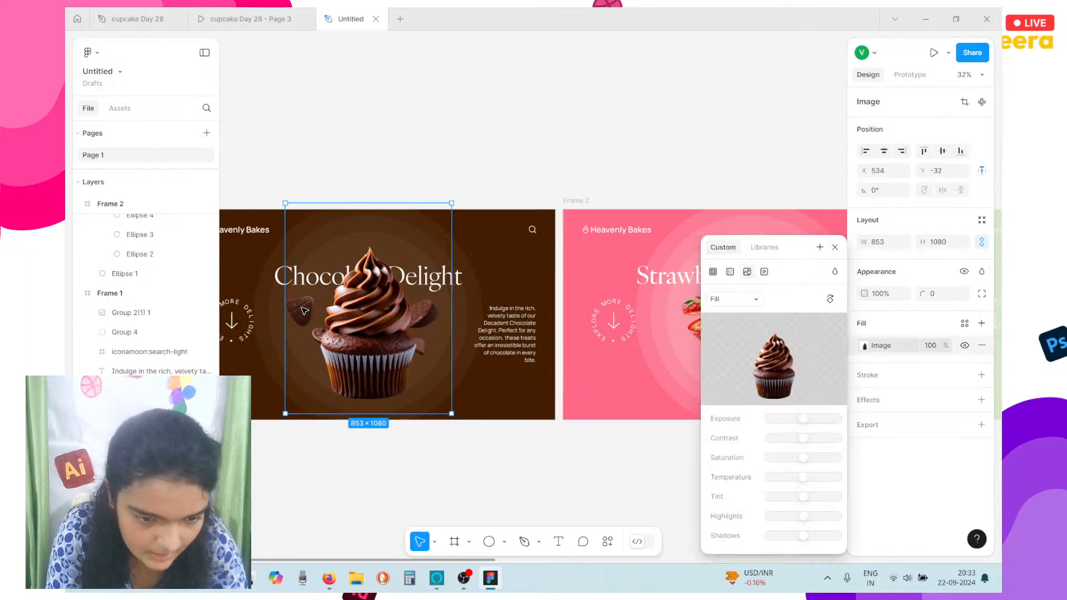
{"action": "left_click", "coordinate": [161, 430]}
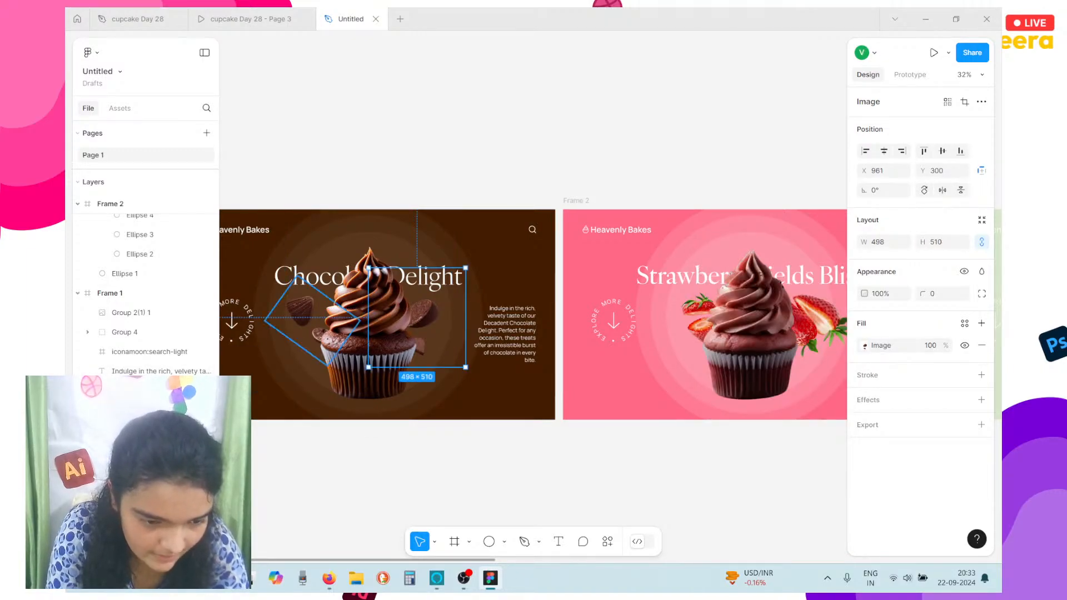
{"action": "left_click", "coordinate": [162, 449]}
{"action": "left_click_drag", "start_coordinate": [302, 328], "coordinate": [304, 329]}
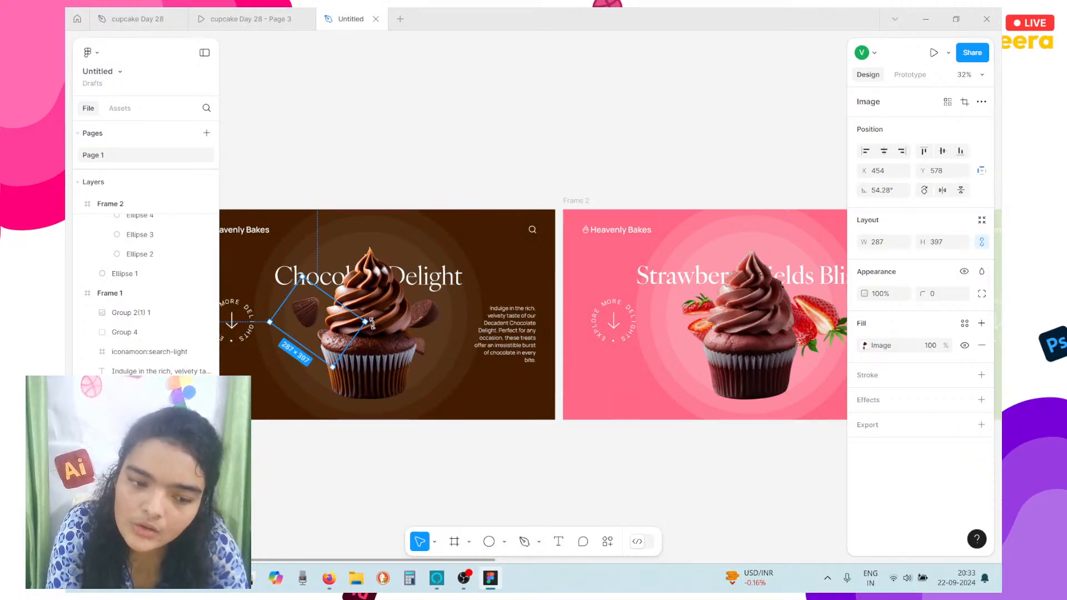
{"action": "left_click_drag", "start_coordinate": [371, 323], "coordinate": [367, 333]}
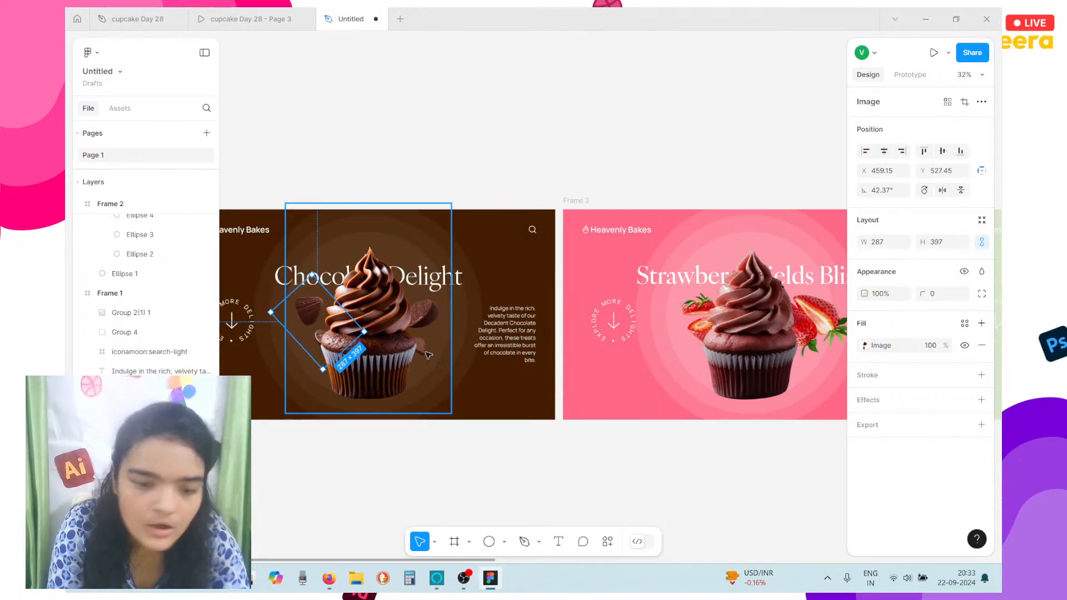
Switch to Google Drive in Firefox and open the pistachio folder inside folder 28
{"action": "scroll", "coordinate": [542, 376], "scroll_direction": "right", "scroll_amount": 6}
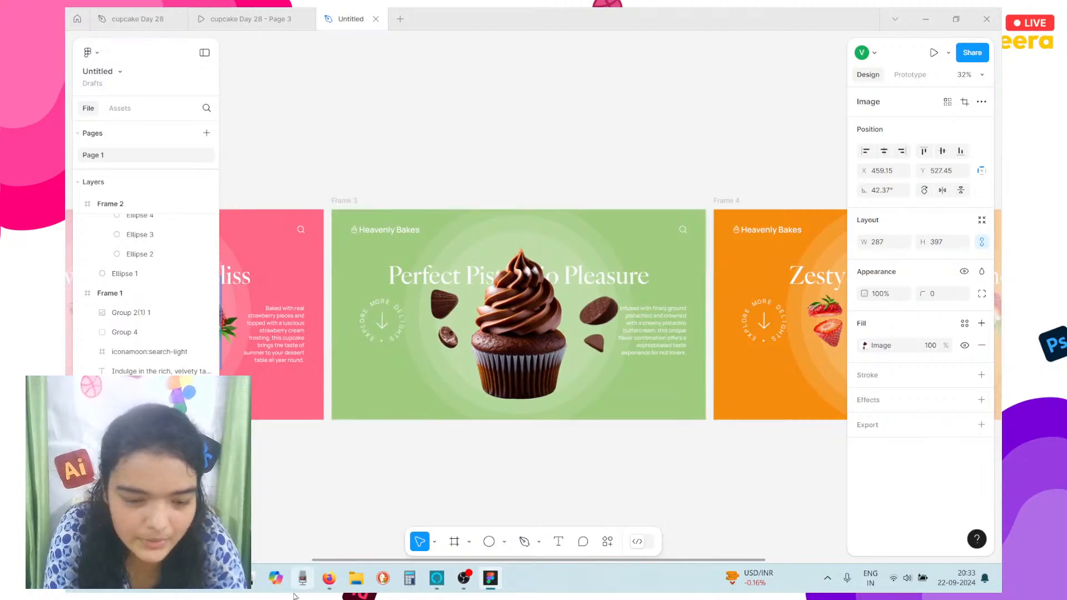
{"action": "left_click", "coordinate": [330, 578]}
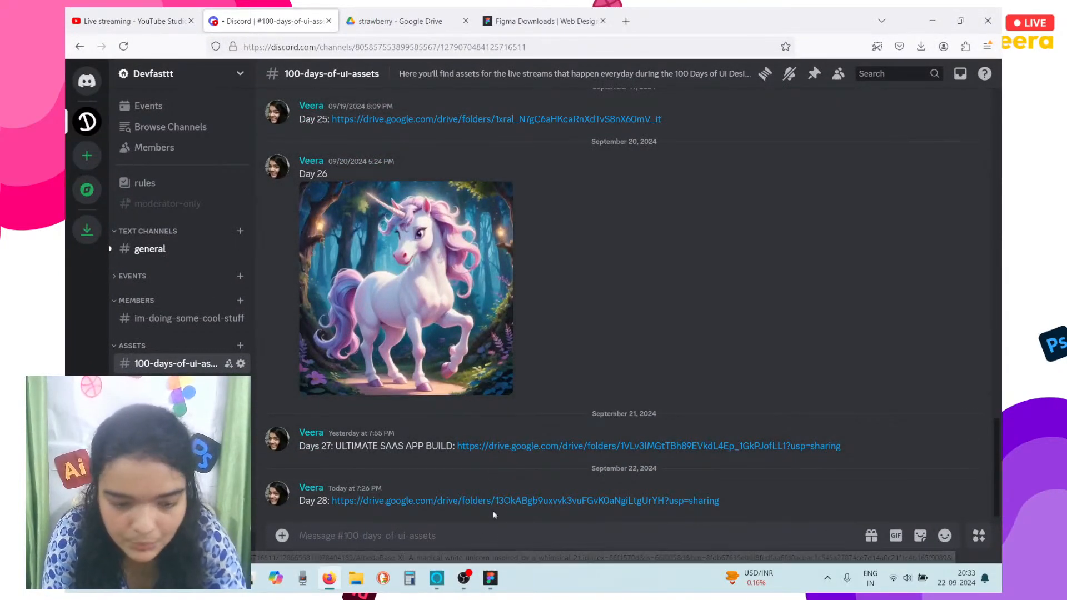
{"action": "left_click", "coordinate": [403, 15]}
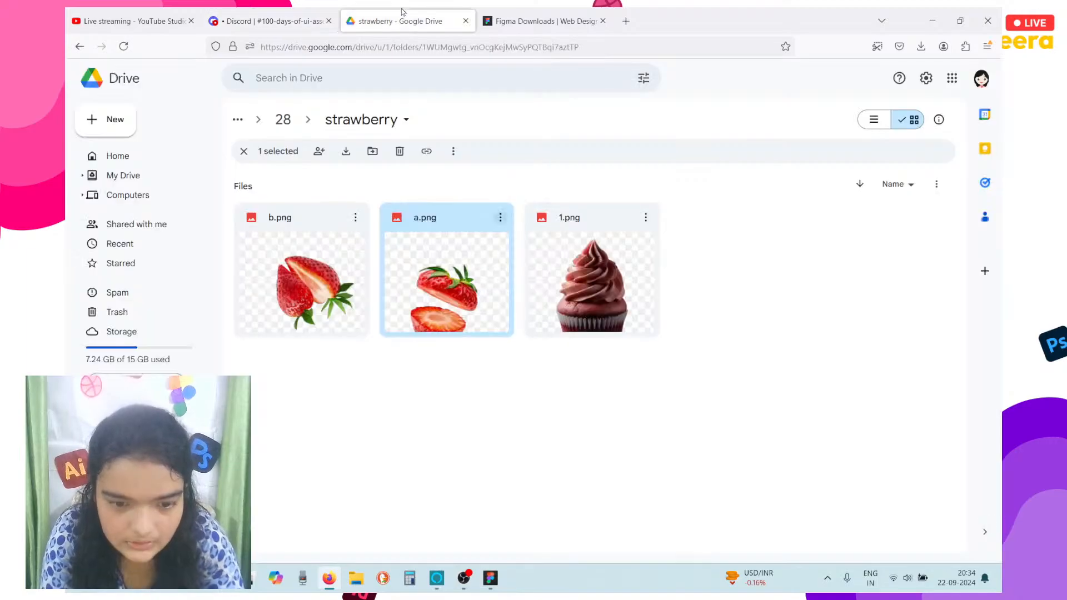
{"action": "left_click", "coordinate": [283, 120]}
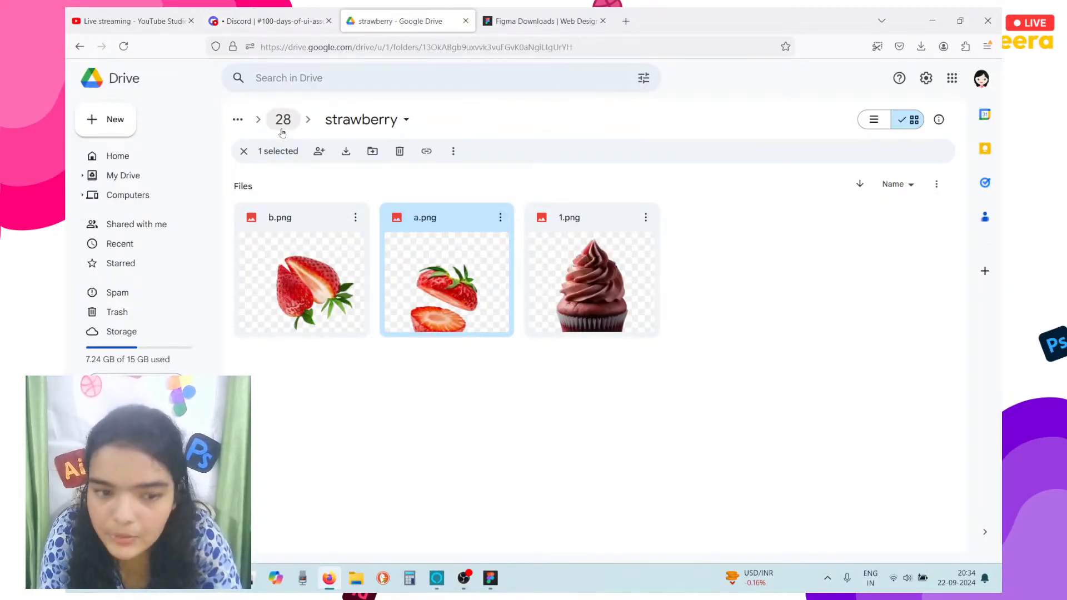
{"action": "double_click", "coordinate": [573, 222]}
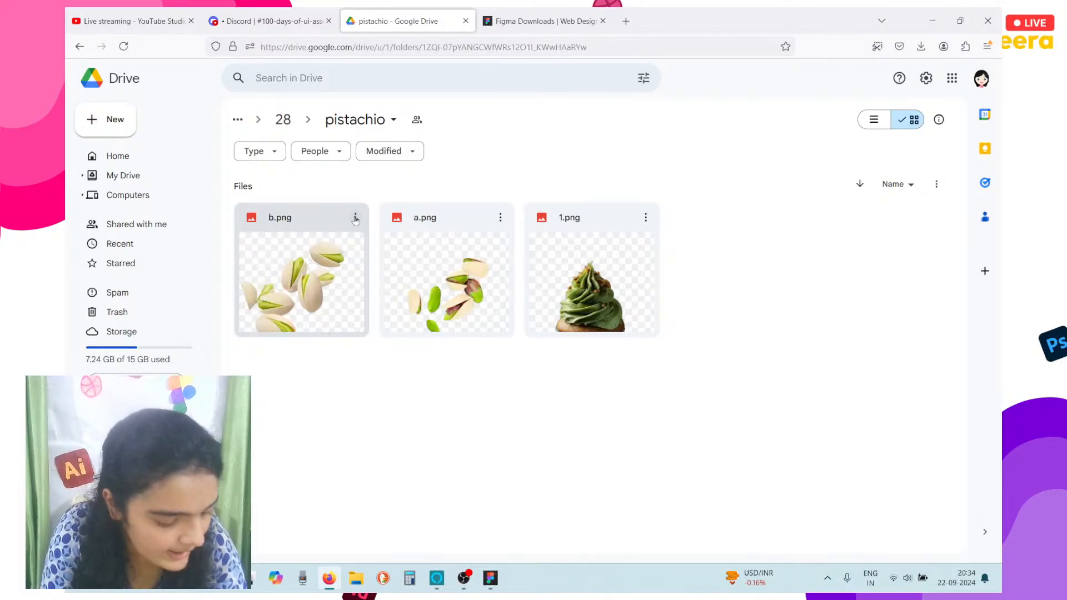
Download b.png, a.png and 1.png from the pistachio folder
{"action": "left_click", "coordinate": [356, 218]}
{"action": "left_click", "coordinate": [504, 220]}
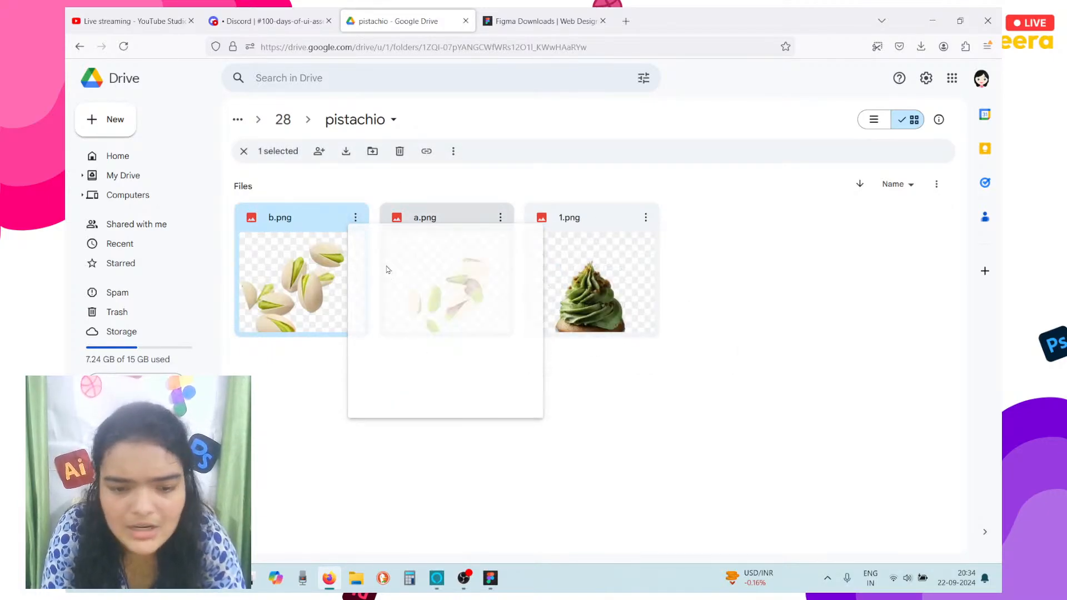
{"action": "left_click", "coordinate": [502, 220]}
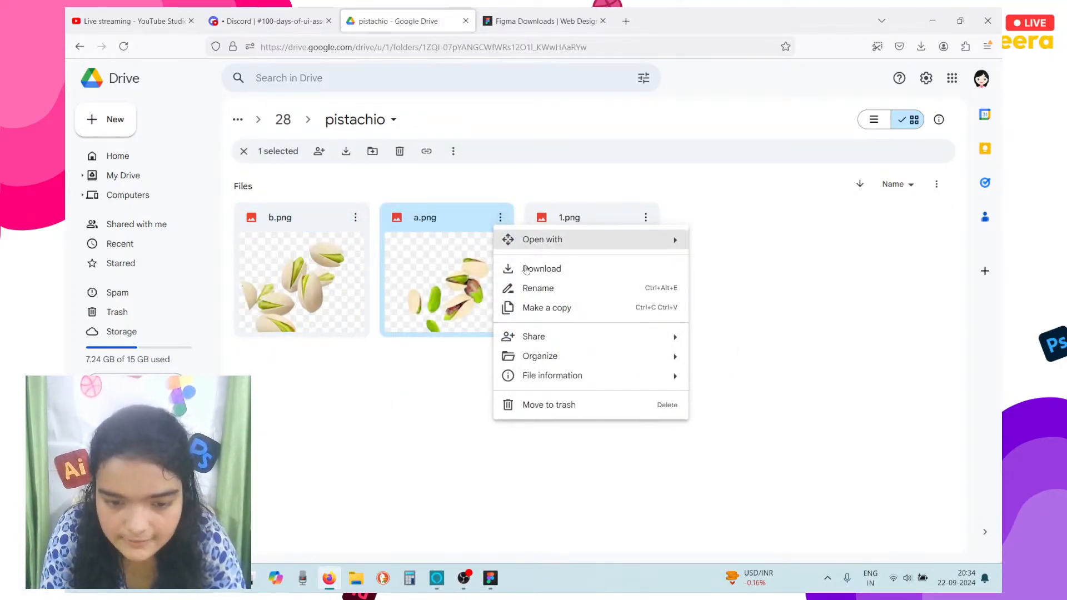
{"action": "left_click", "coordinate": [527, 270]}
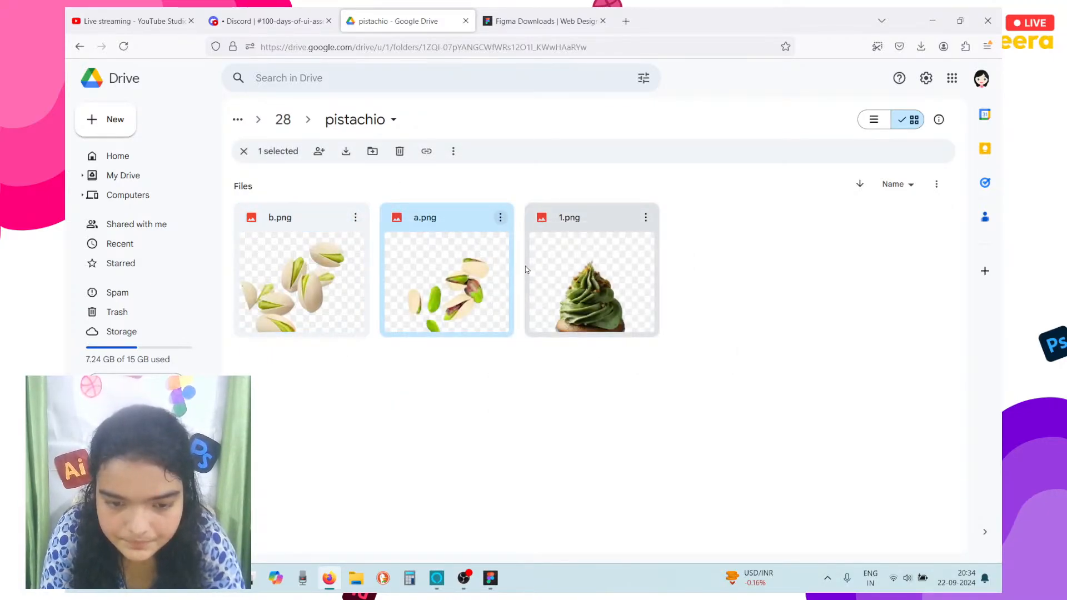
{"action": "left_click", "coordinate": [645, 218]}
{"action": "left_click", "coordinate": [658, 271]}
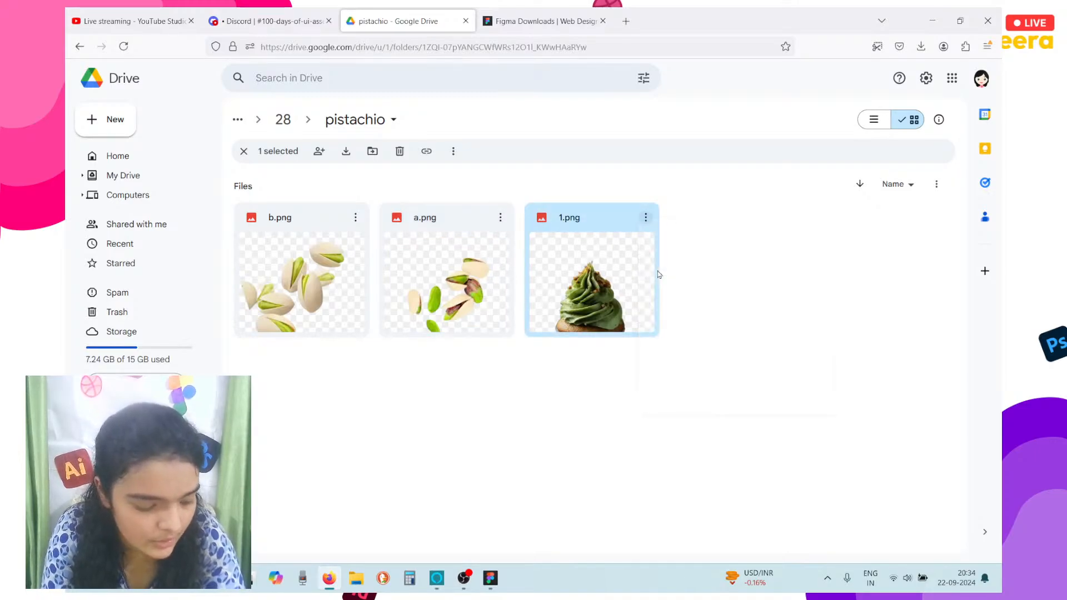
Switch to Figma and open the file chooser for replacing the image fill of Frame 3's cupcake
{"action": "key", "text": "alt+Tab"}
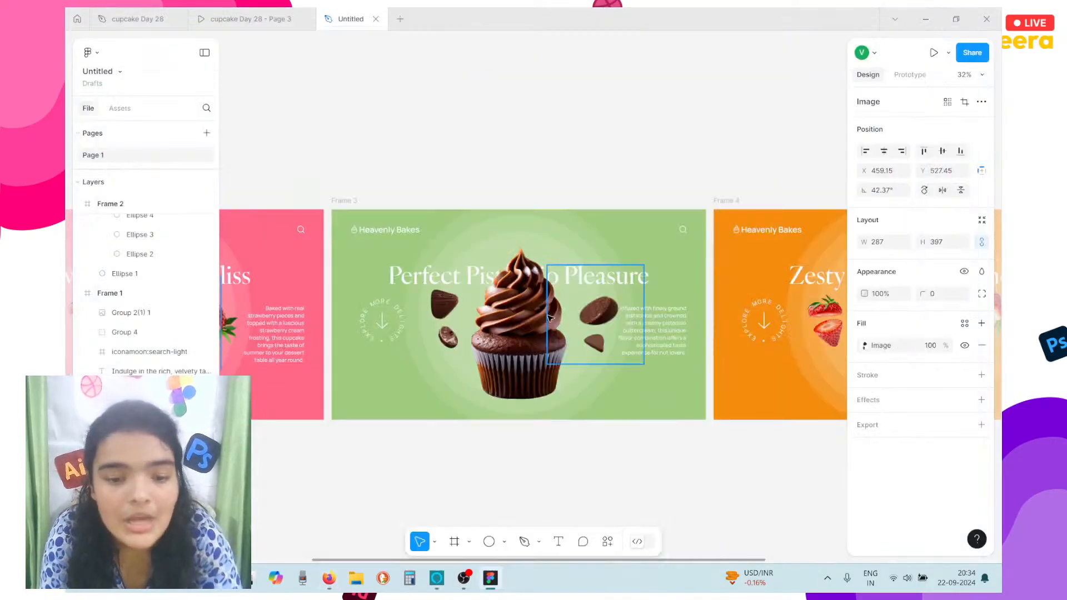
{"action": "left_click", "coordinate": [500, 336]}
{"action": "left_click", "coordinate": [864, 345]}
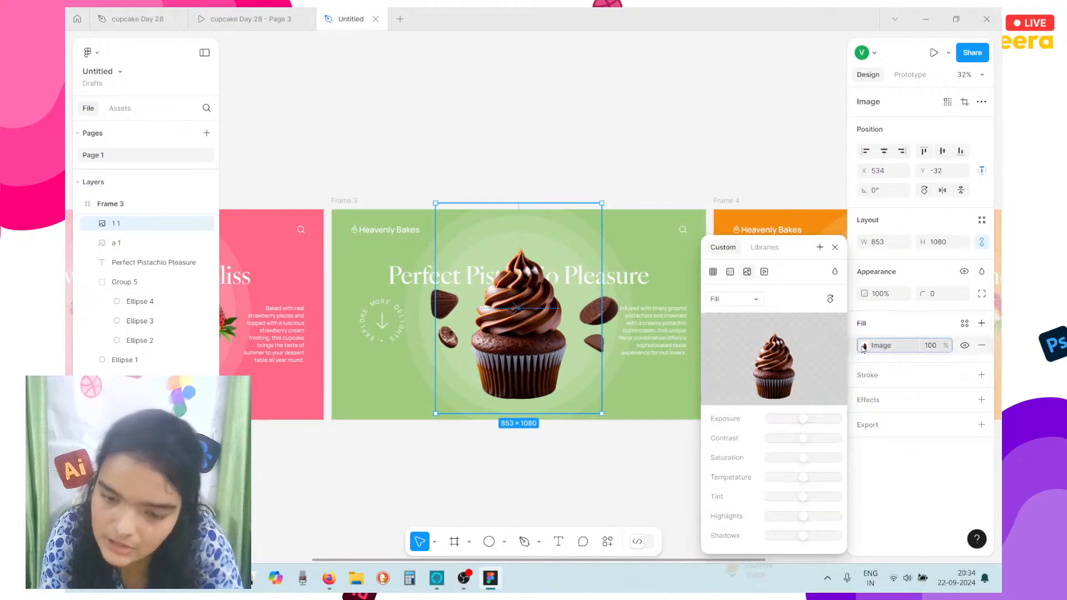
{"action": "mouse_move", "coordinate": [793, 356]}
{"action": "left_click", "coordinate": [736, 367]}
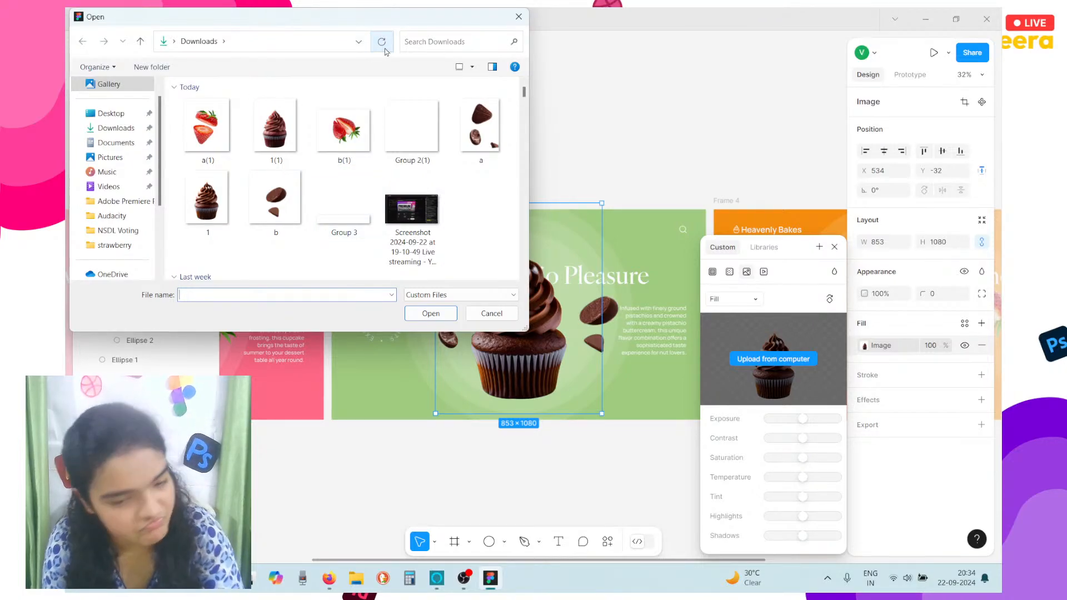
Switch to Google Drive in Firefox and download 1.png, a.png and b.png from the pistachio folder again
{"action": "left_click", "coordinate": [328, 577]}
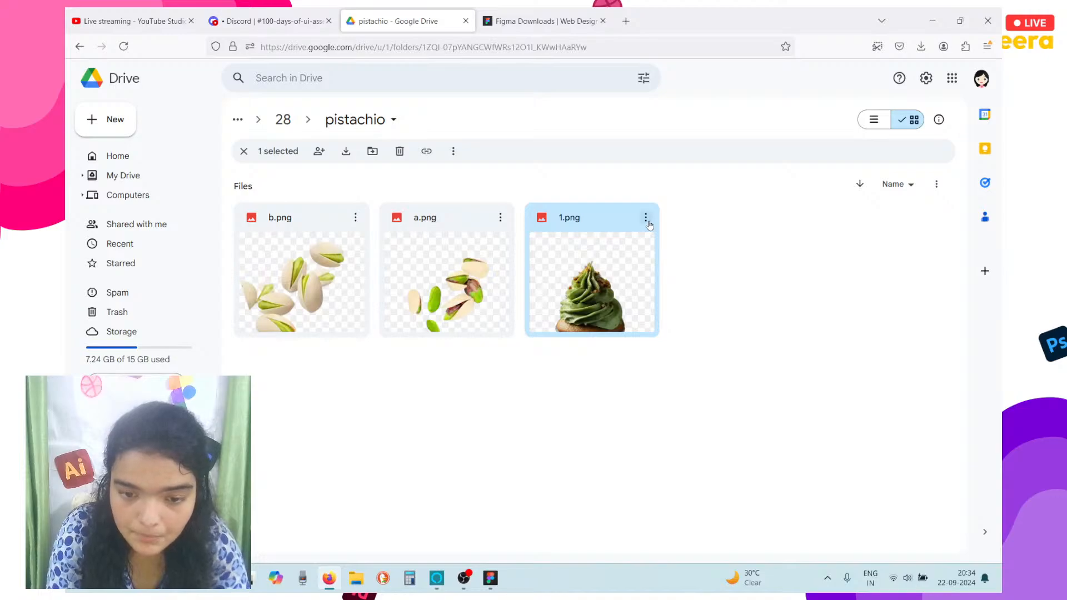
{"action": "left_click", "coordinate": [647, 220]}
{"action": "left_click", "coordinate": [709, 267]}
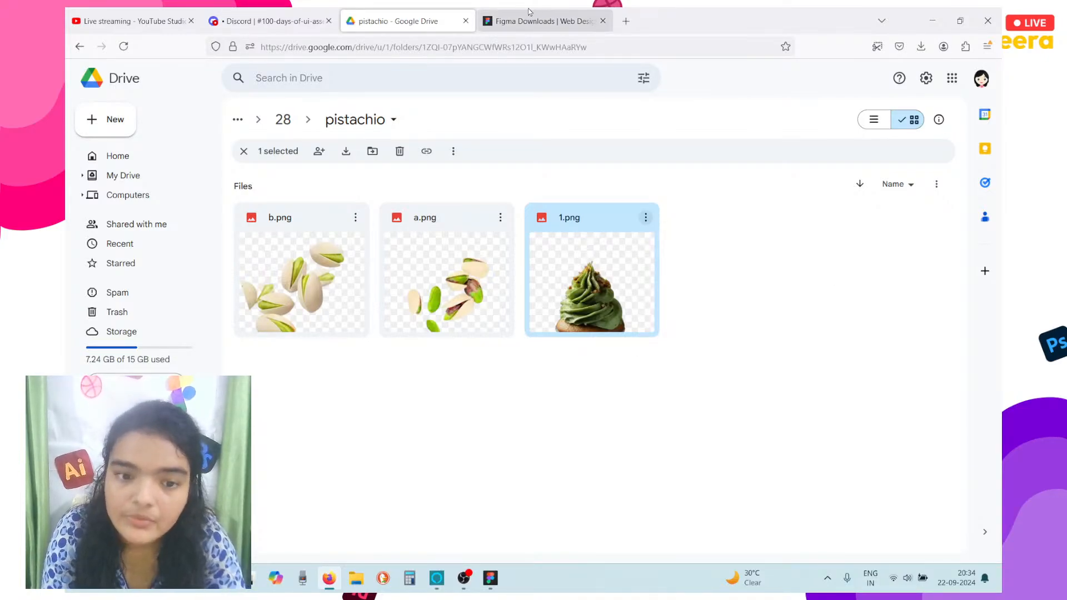
{"action": "left_click", "coordinate": [500, 218]}
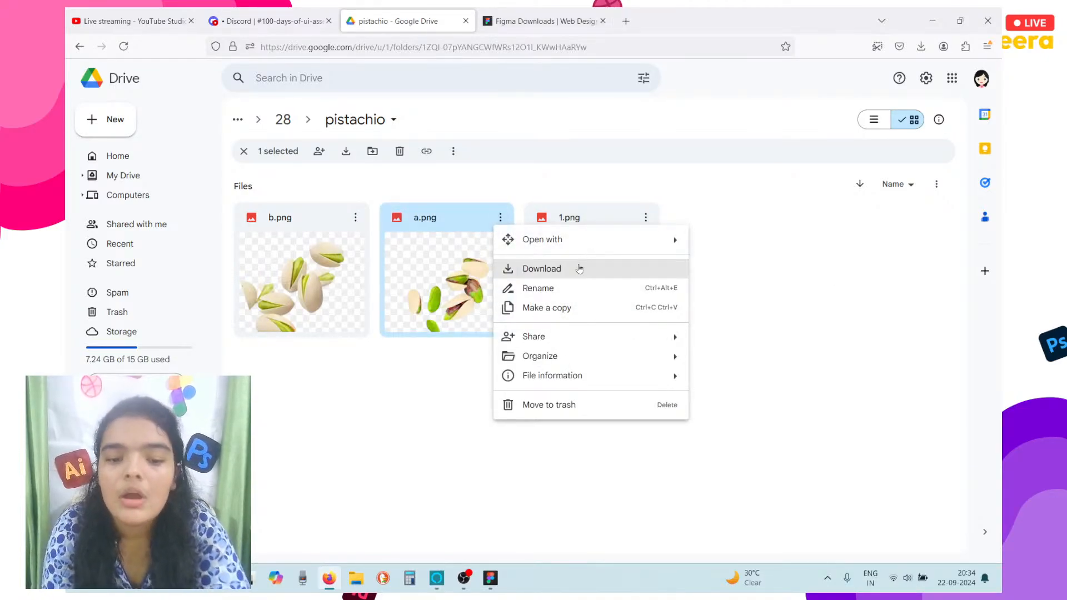
{"action": "left_click", "coordinate": [579, 268]}
{"action": "left_click", "coordinate": [356, 217]}
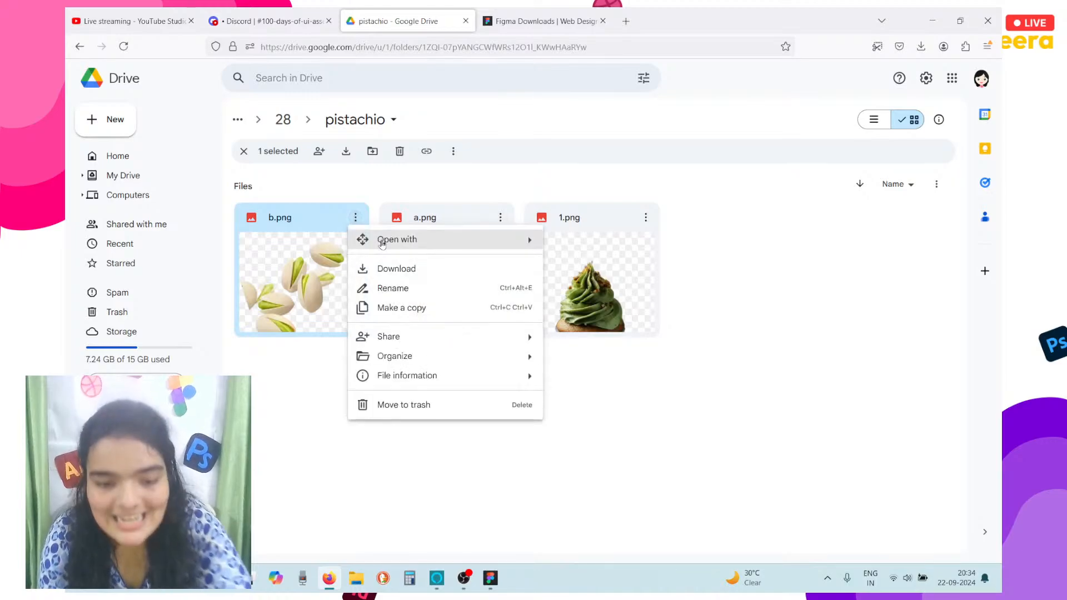
{"action": "left_click", "coordinate": [389, 269]}
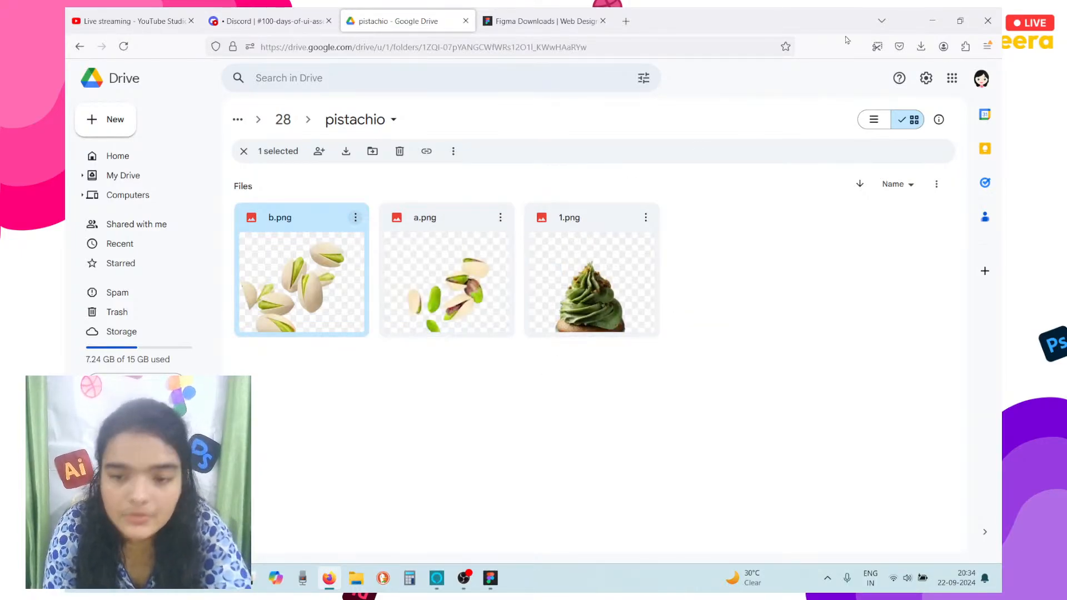
Return to Figma's file chooser, refresh the Downloads folder to look for the pistachio images, and recheck Drive in Firefox
{"action": "left_click", "coordinate": [933, 21]}
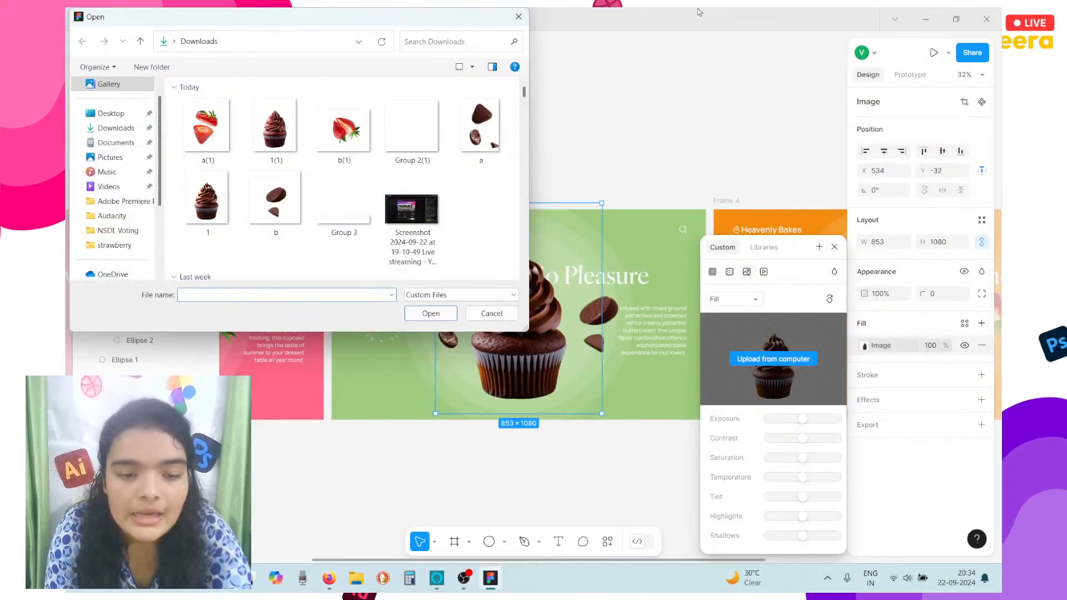
{"action": "left_click", "coordinate": [381, 53]}
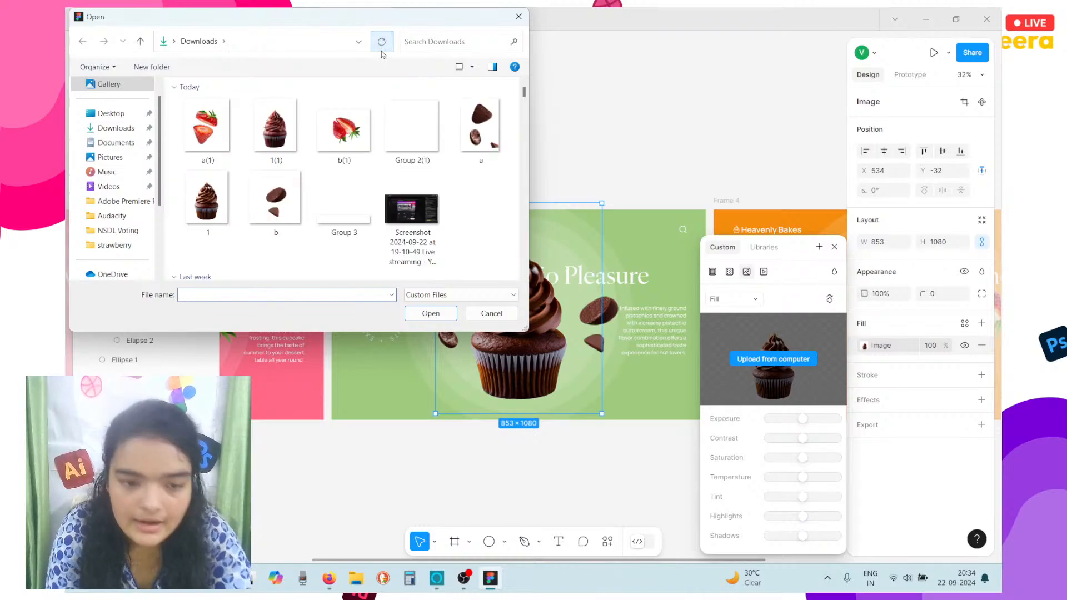
{"action": "left_click", "coordinate": [381, 53]}
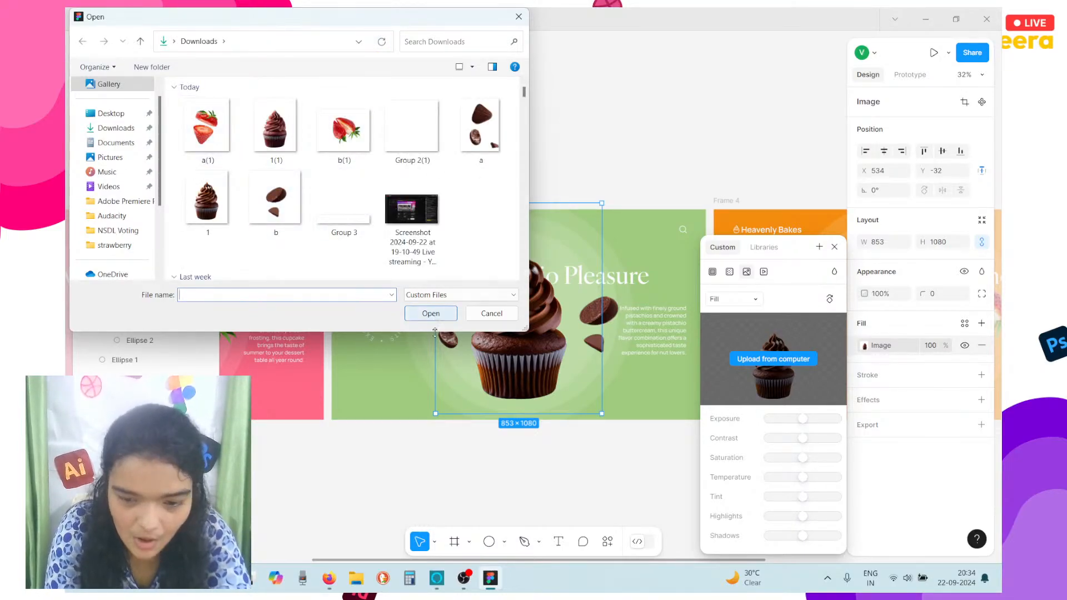
{"action": "left_click", "coordinate": [334, 576]}
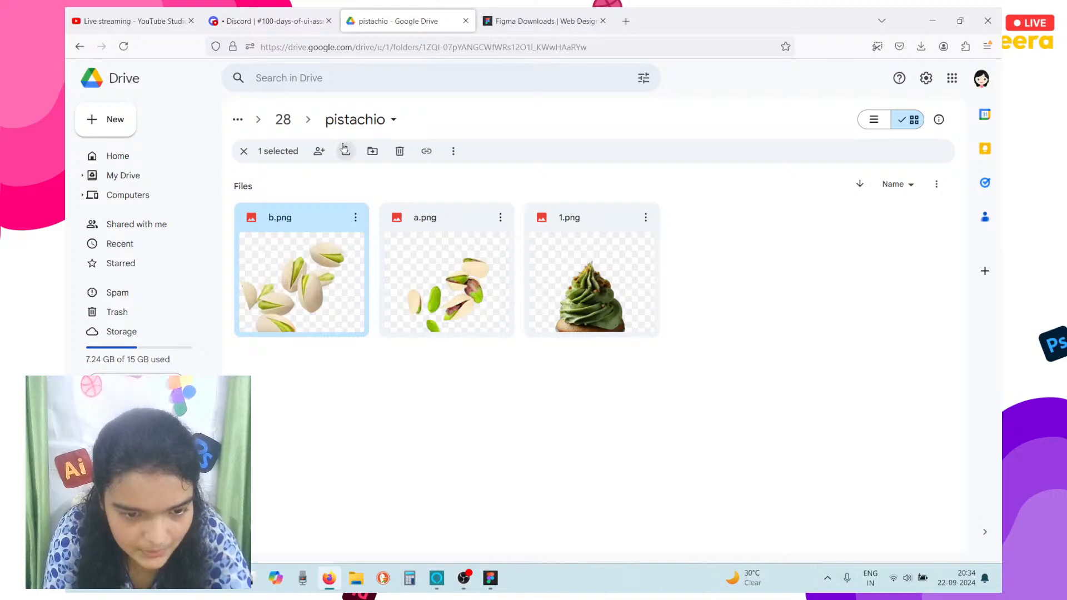
{"action": "left_click", "coordinate": [932, 21]}
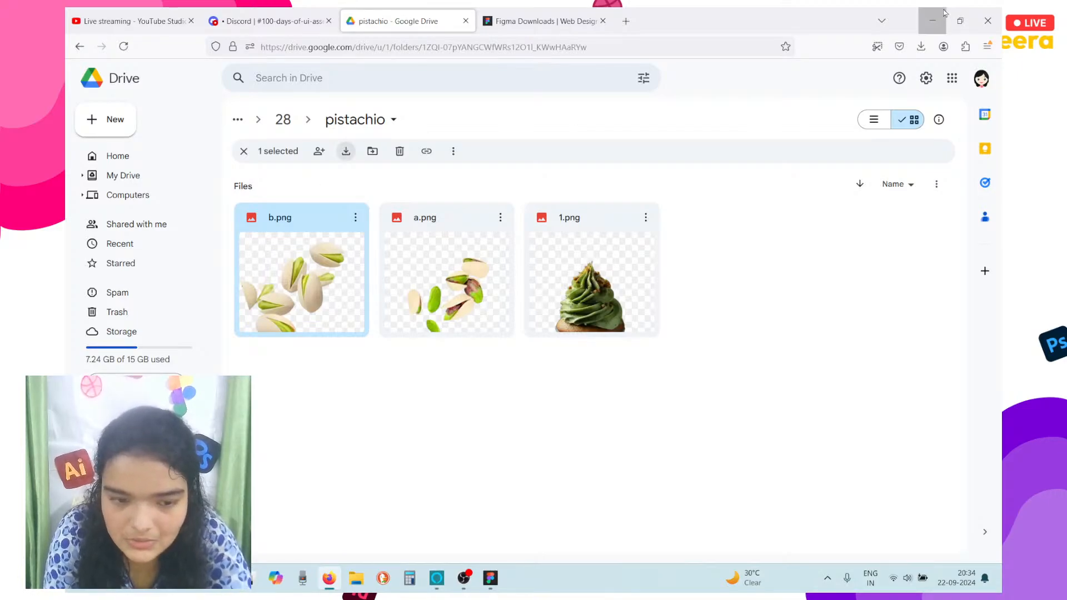
Replace Frame 3's cupcake image with file 1 from the STREAM/28/pistachio folder on New Volume (E:), and close the file chooser
{"action": "scroll", "coordinate": [111, 247], "scroll_direction": "down", "scroll_amount": 2}
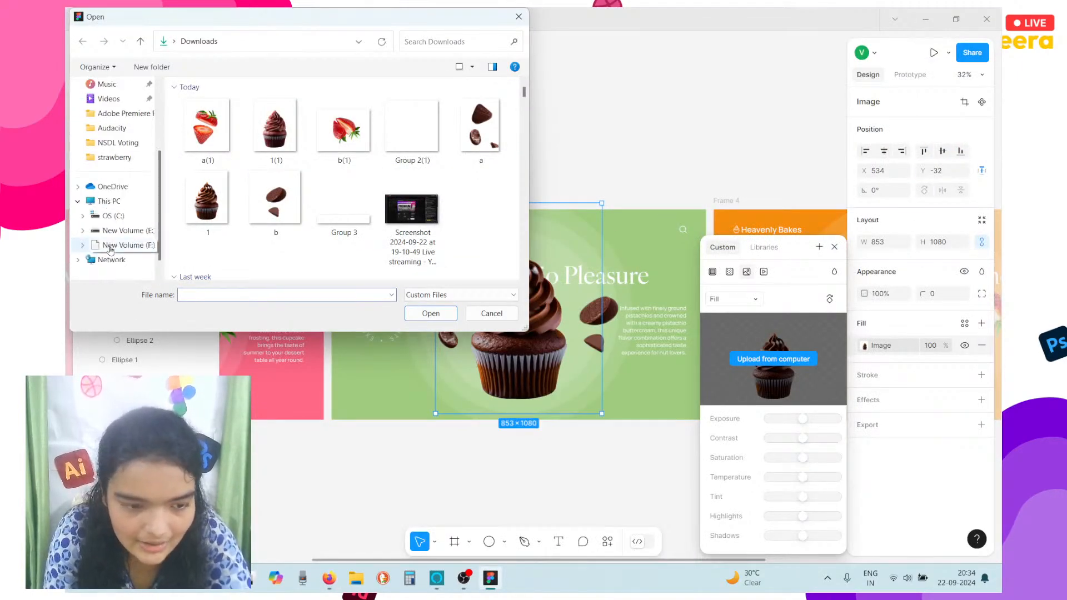
{"action": "left_click", "coordinate": [111, 246]}
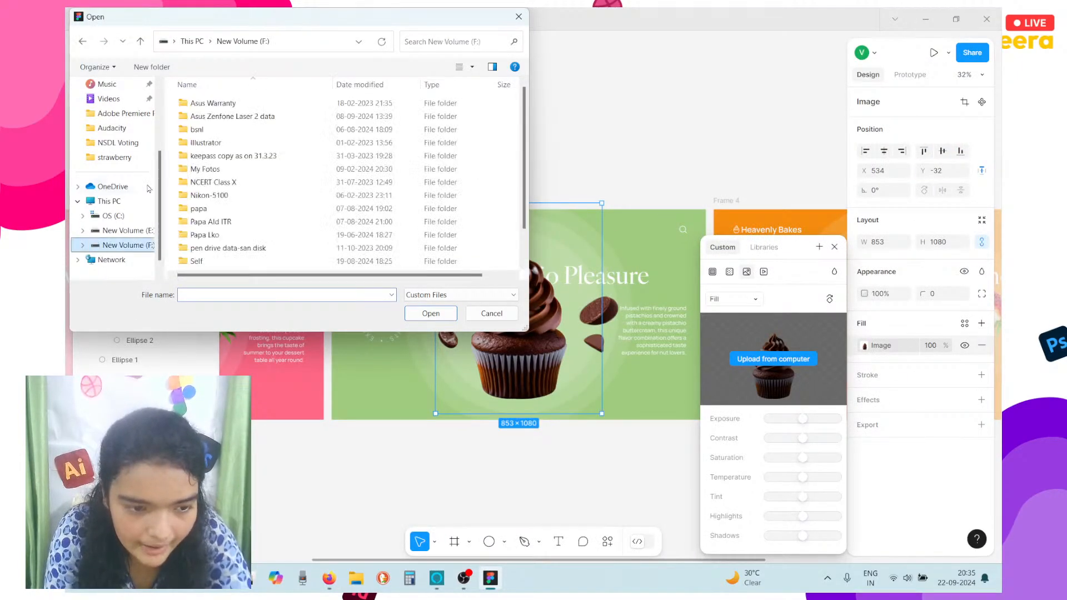
{"action": "left_click", "coordinate": [137, 159]}
{"action": "left_click", "coordinate": [226, 44]}
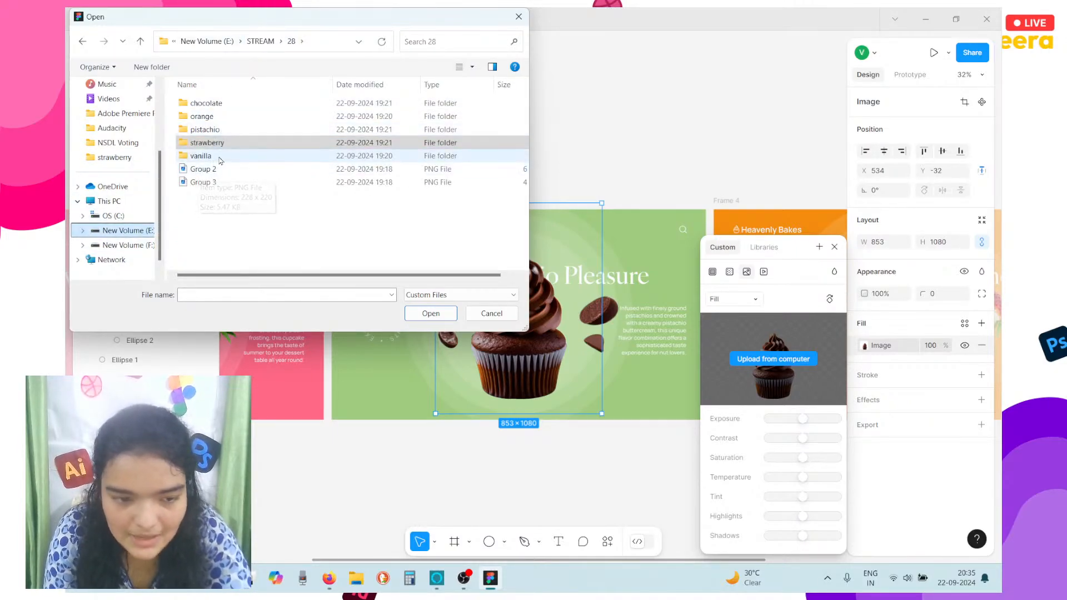
{"action": "double_click", "coordinate": [221, 129]}
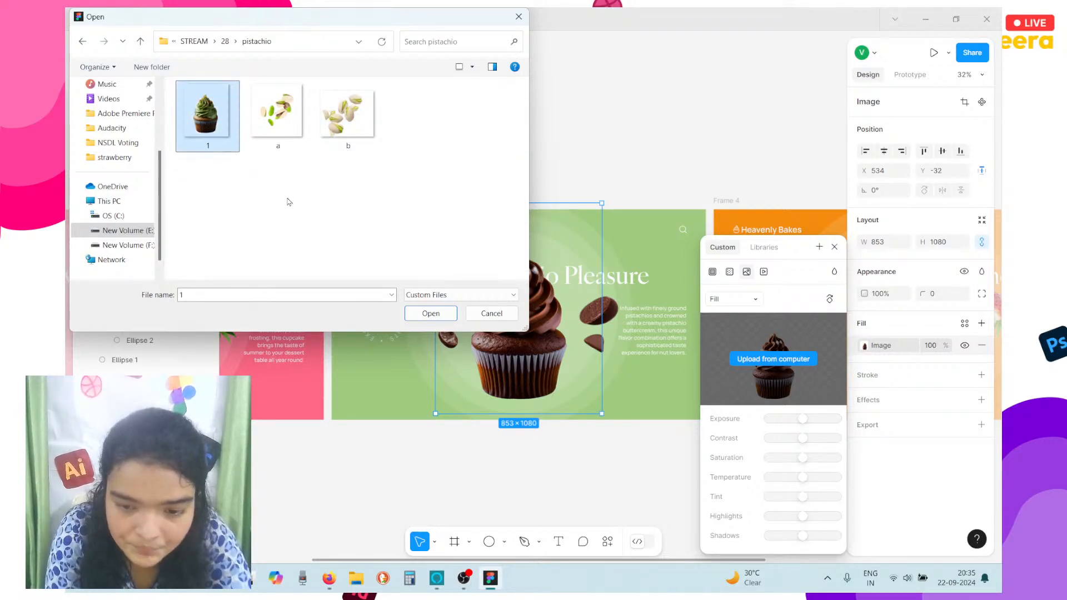
{"action": "left_click_drag", "start_coordinate": [214, 133], "coordinate": [729, 388]}
{"action": "left_click", "coordinate": [596, 333]}
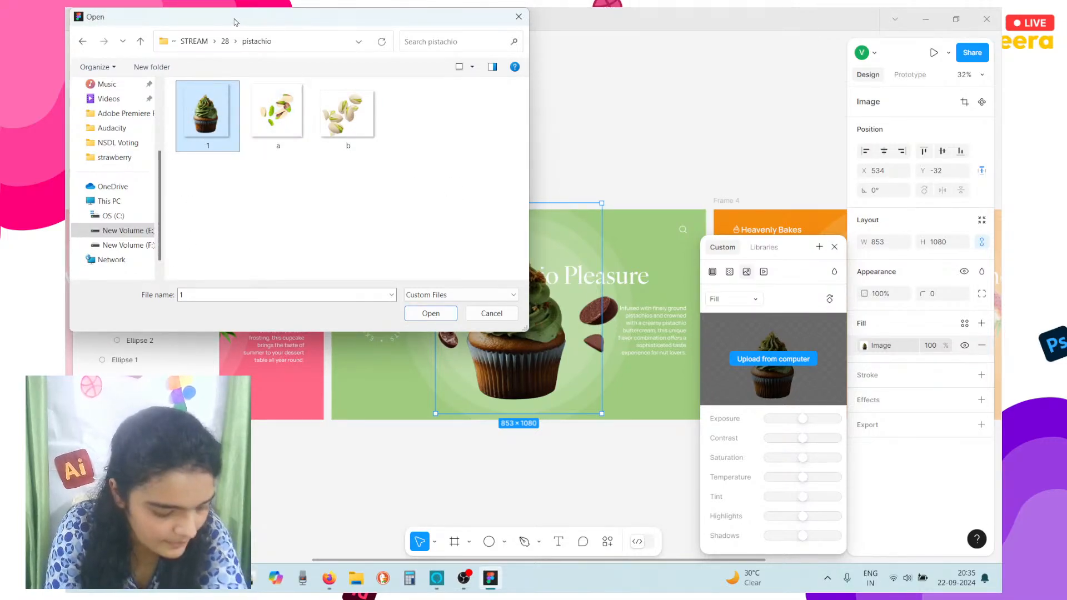
{"action": "left_click_drag", "start_coordinate": [293, 24], "coordinate": [648, 44]}
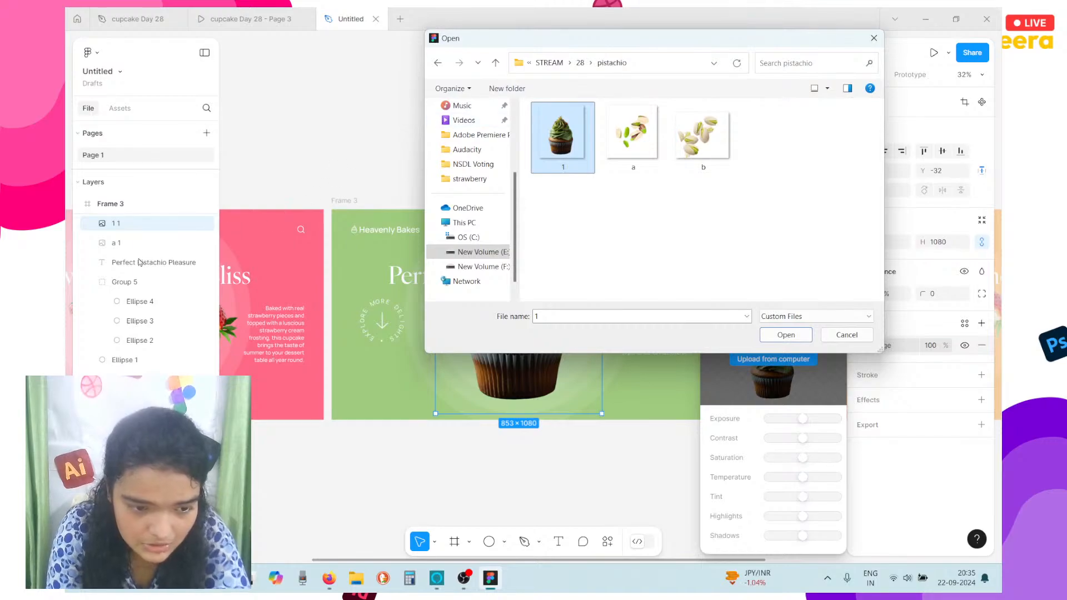
{"action": "left_click", "coordinate": [846, 335]}
Replace Frame 3's chocolate image left of the cupcake with file a from the STREAM/28/pistachio folder and enlarge it
{"action": "left_click", "coordinate": [140, 239]}
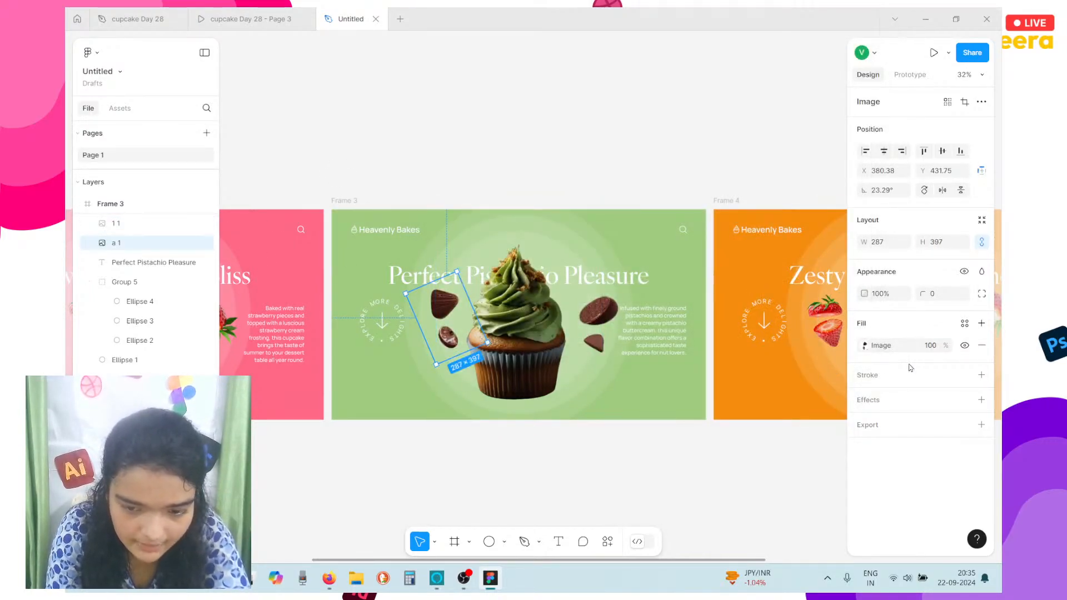
{"action": "left_click", "coordinate": [888, 345]}
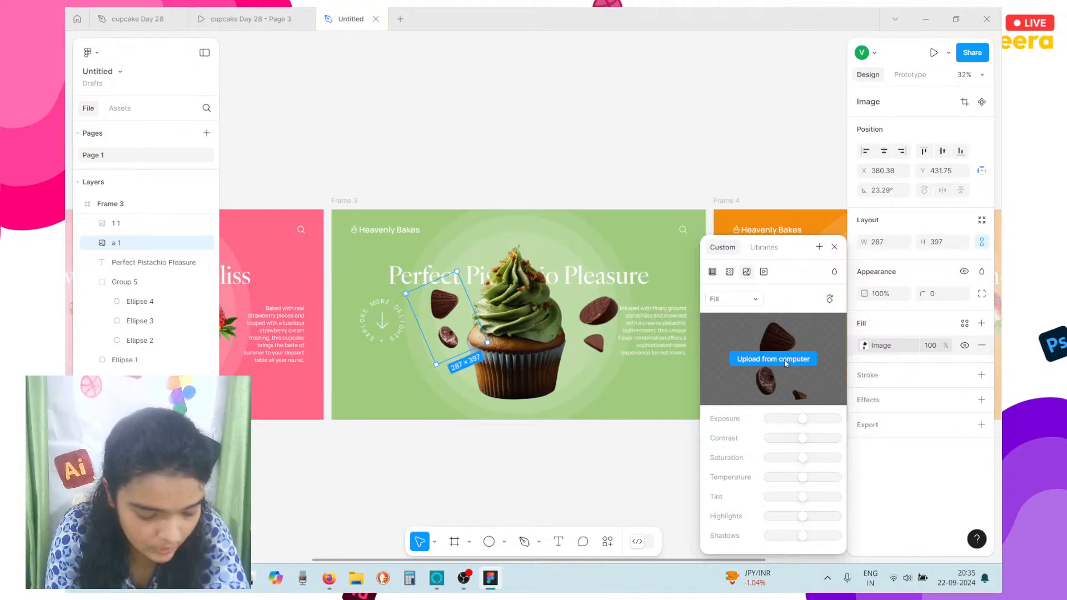
{"action": "left_click", "coordinate": [784, 359]}
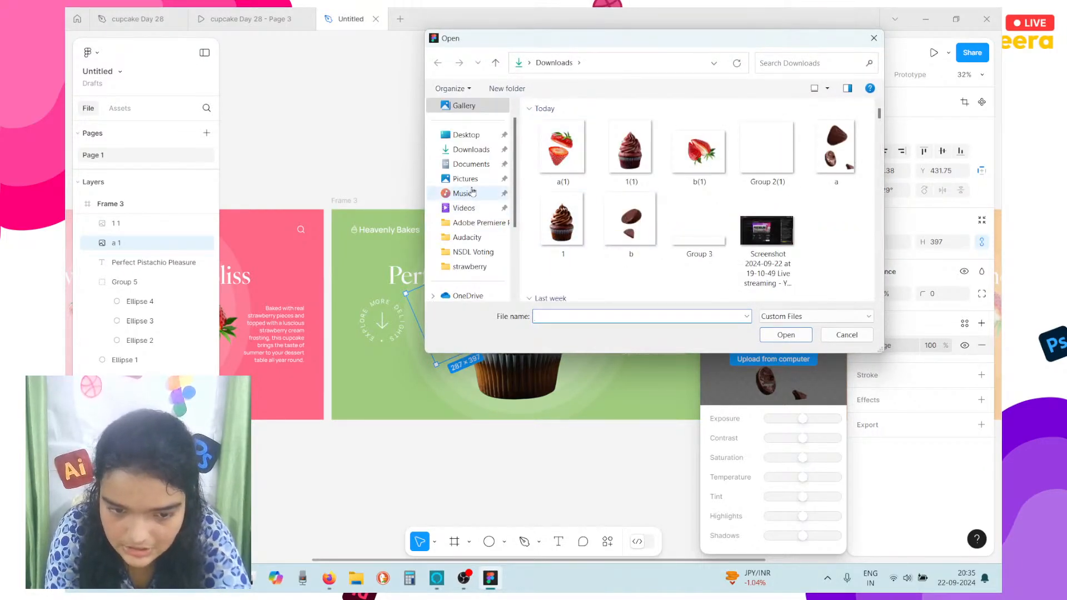
{"action": "scroll", "coordinate": [472, 193], "scroll_direction": "down", "scroll_amount": 3}
{"action": "left_click", "coordinate": [470, 164]}
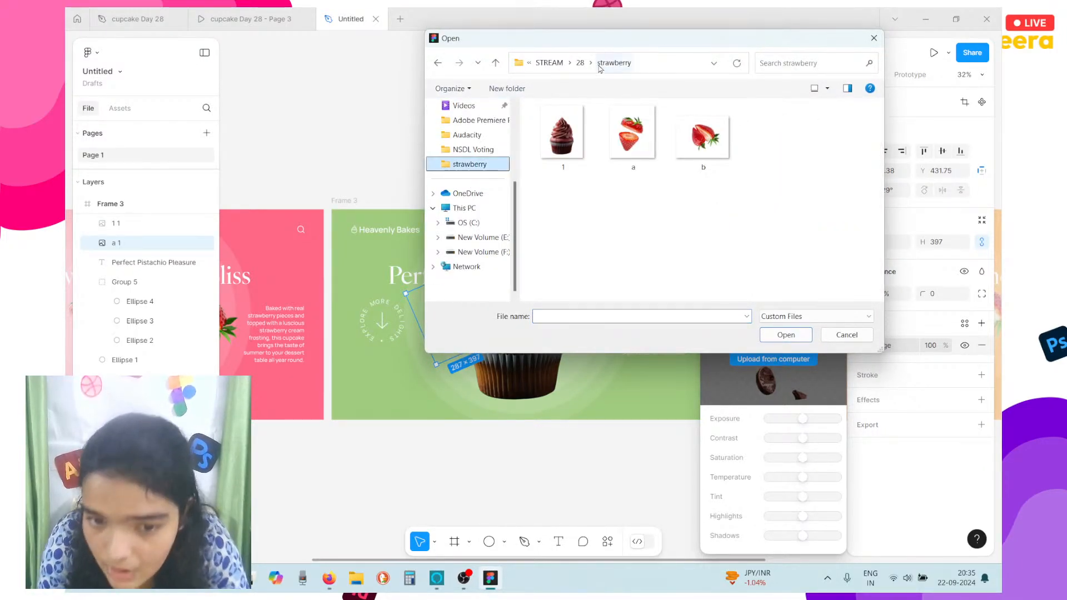
{"action": "left_click", "coordinate": [580, 63]}
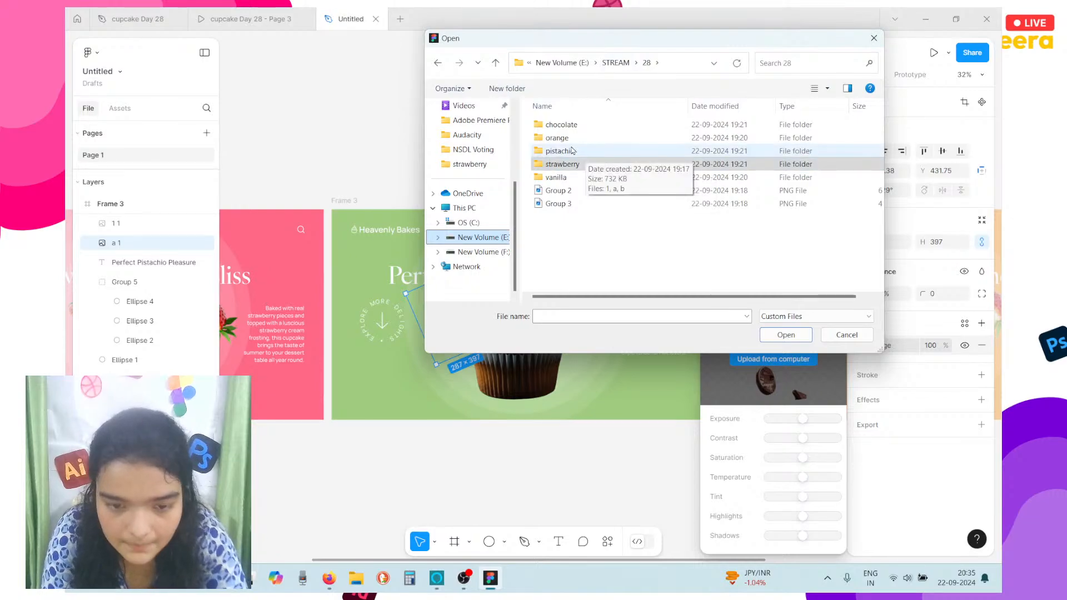
{"action": "left_click", "coordinate": [573, 151]}
{"action": "double_click", "coordinate": [573, 150]}
{"action": "left_click", "coordinate": [645, 167]}
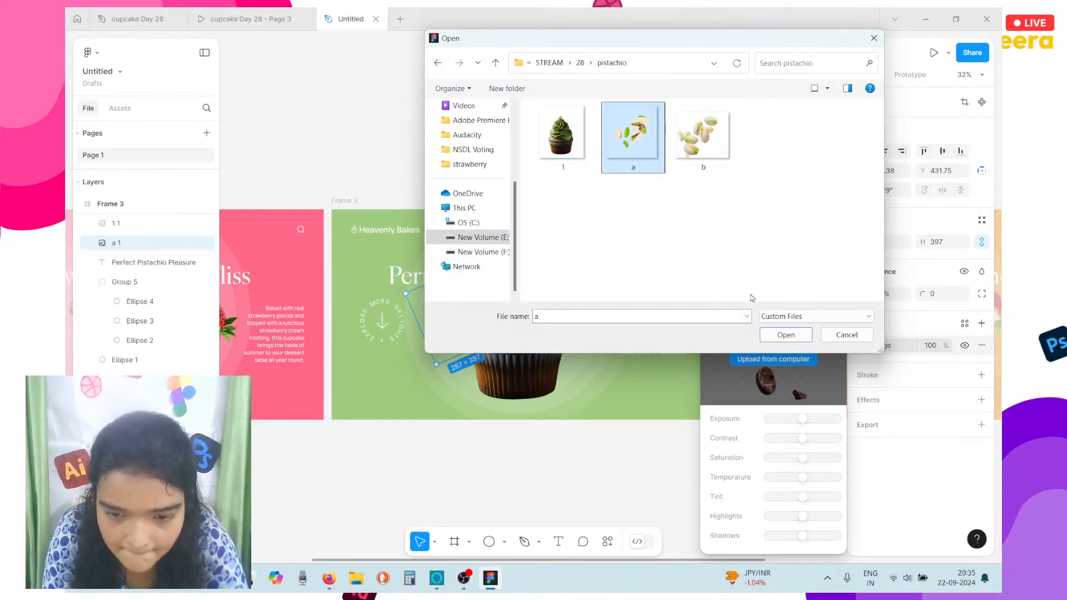
{"action": "left_click", "coordinate": [786, 335]}
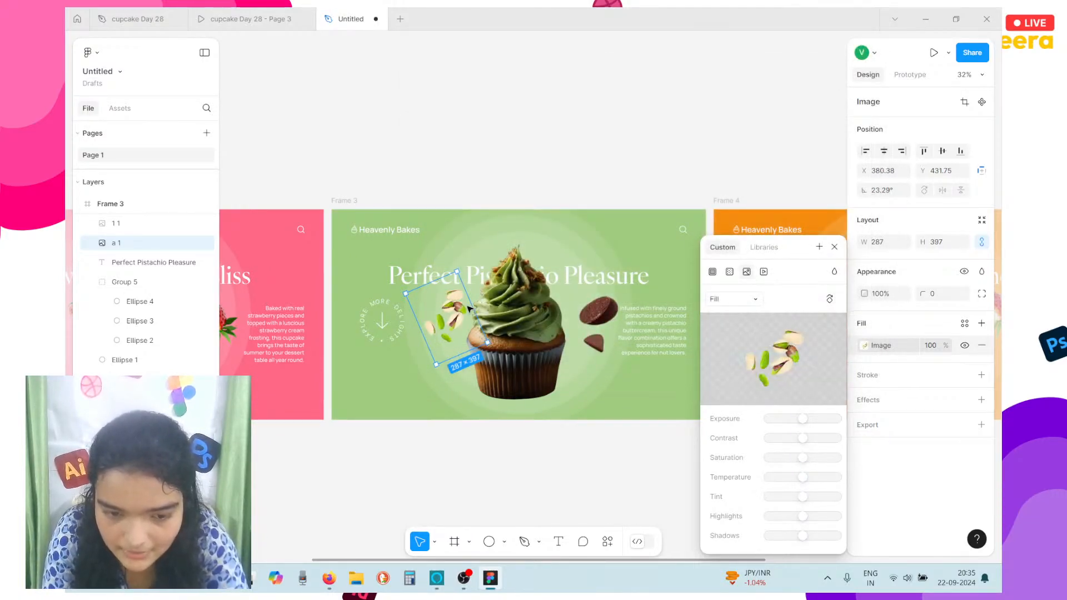
{"action": "left_click_drag", "start_coordinate": [496, 304], "coordinate": [454, 332]}
Replace Frame 3's chocolate image right of the cupcake with file b from the pistachio folder
{"action": "left_click", "coordinate": [600, 338]}
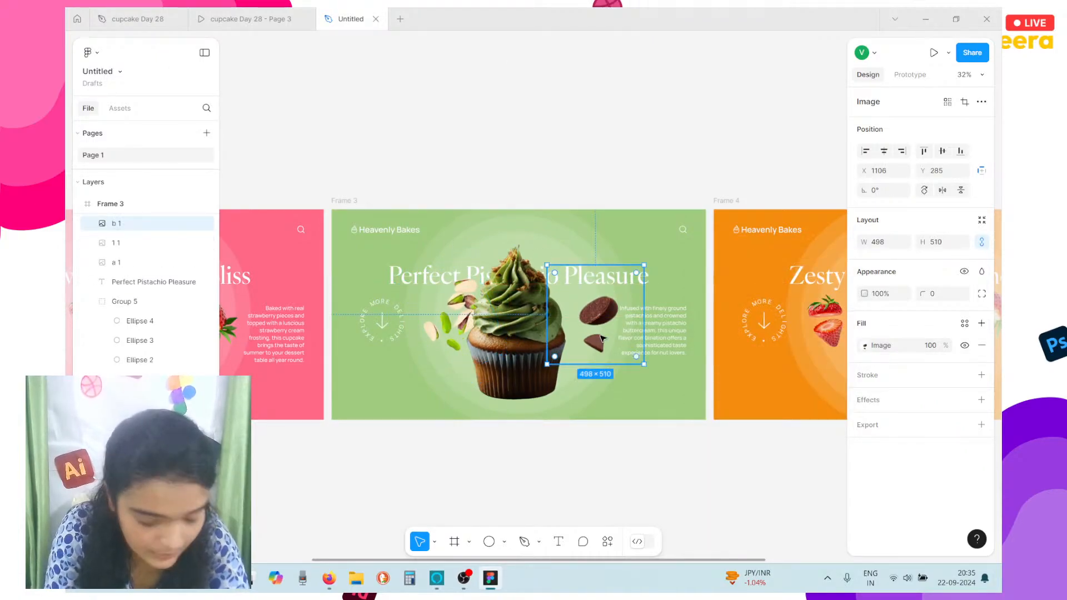
{"action": "left_click", "coordinate": [868, 351]}
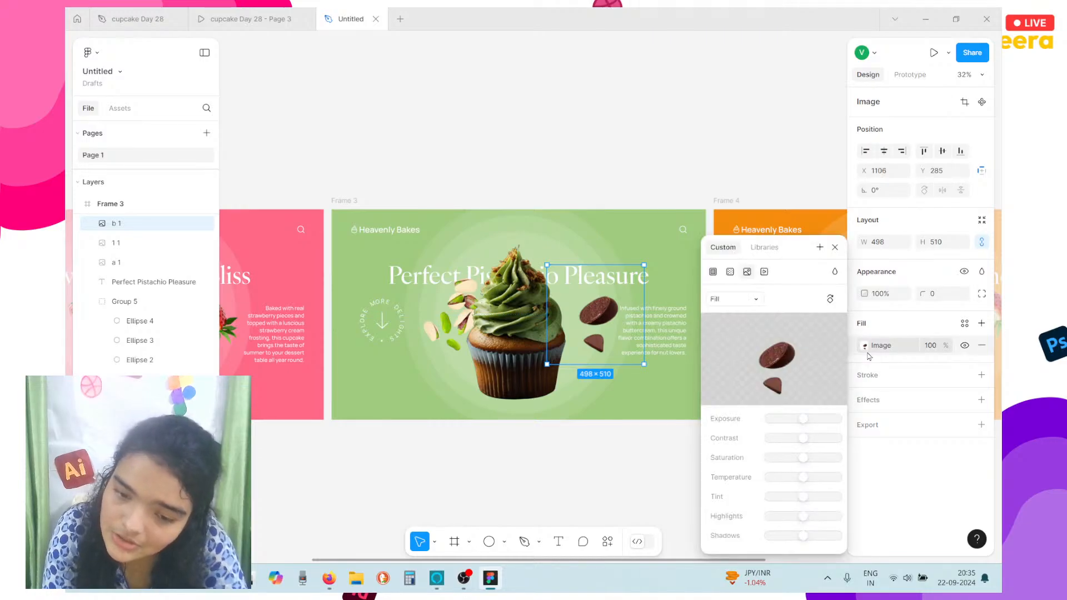
{"action": "left_click", "coordinate": [798, 359]}
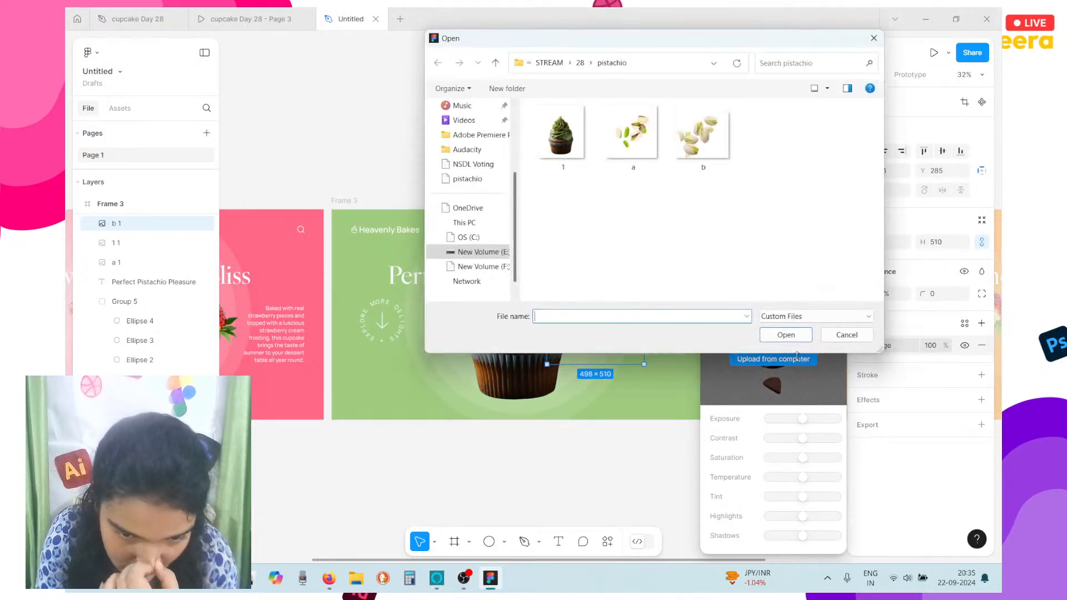
{"action": "left_click", "coordinate": [633, 133]}
{"action": "left_click", "coordinate": [684, 149]}
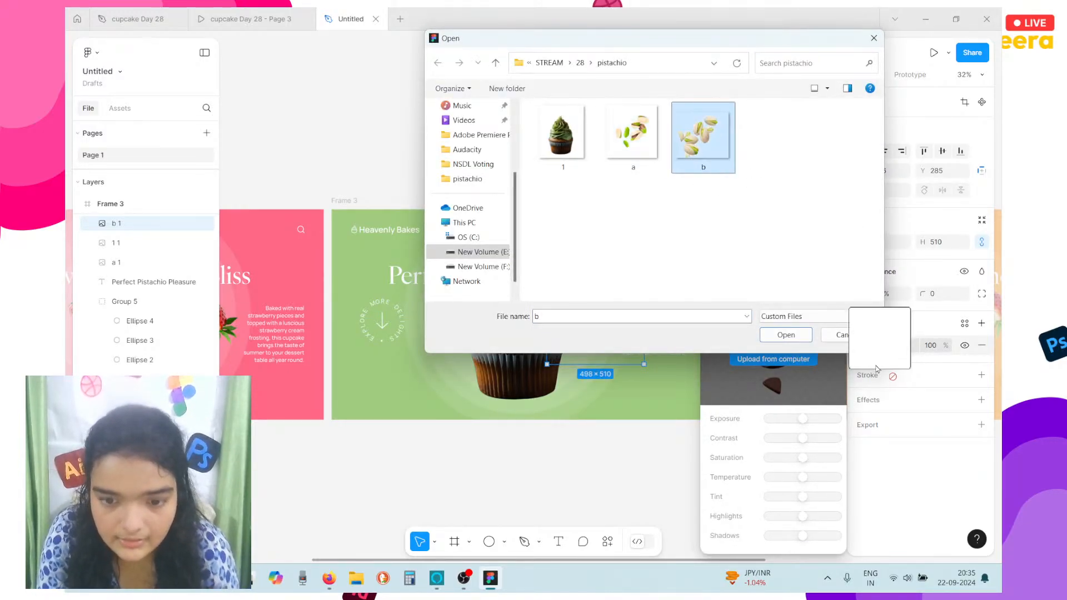
{"action": "left_click", "coordinate": [799, 334]}
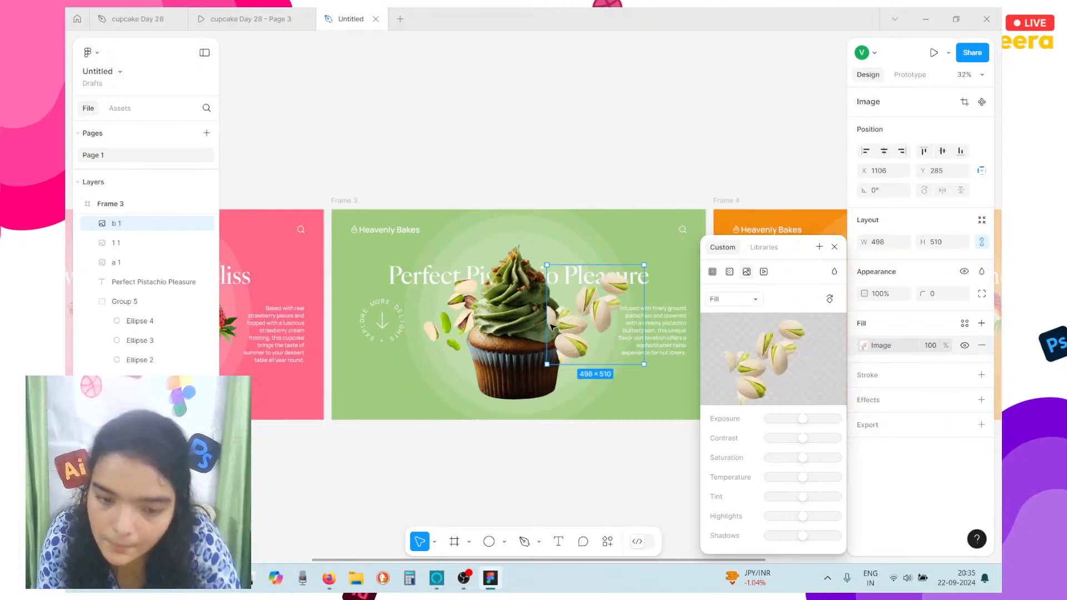
Move Frame 3's pistachio layer b 1 beneath the cupcake layer 1 1 in the layer order
{"action": "right_click", "coordinate": [576, 333]}
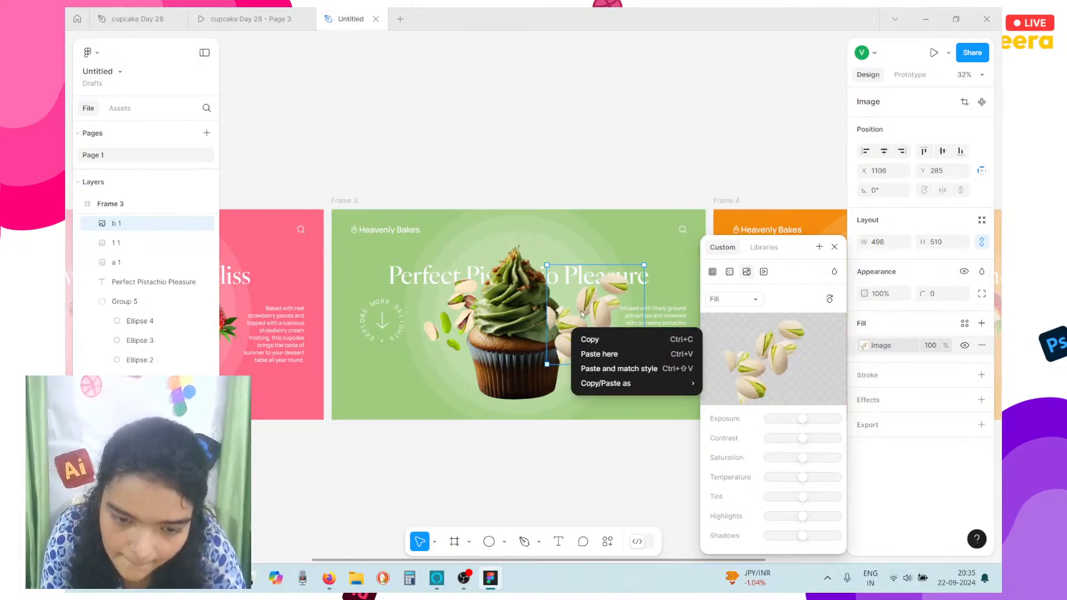
{"action": "right_click", "coordinate": [581, 313]}
{"action": "right_click", "coordinate": [559, 353]}
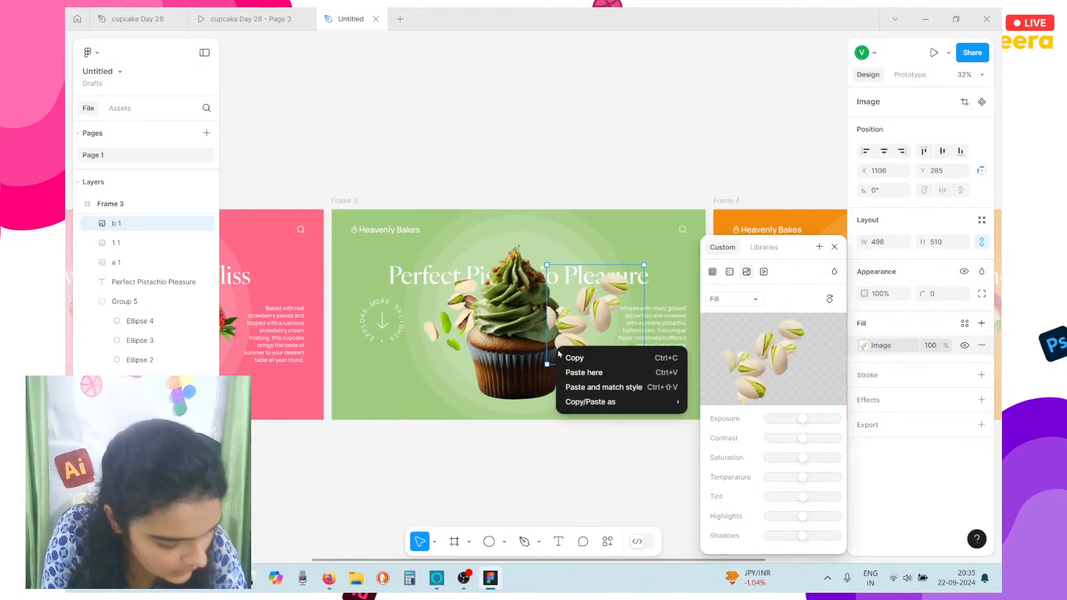
{"action": "right_click", "coordinate": [611, 334]}
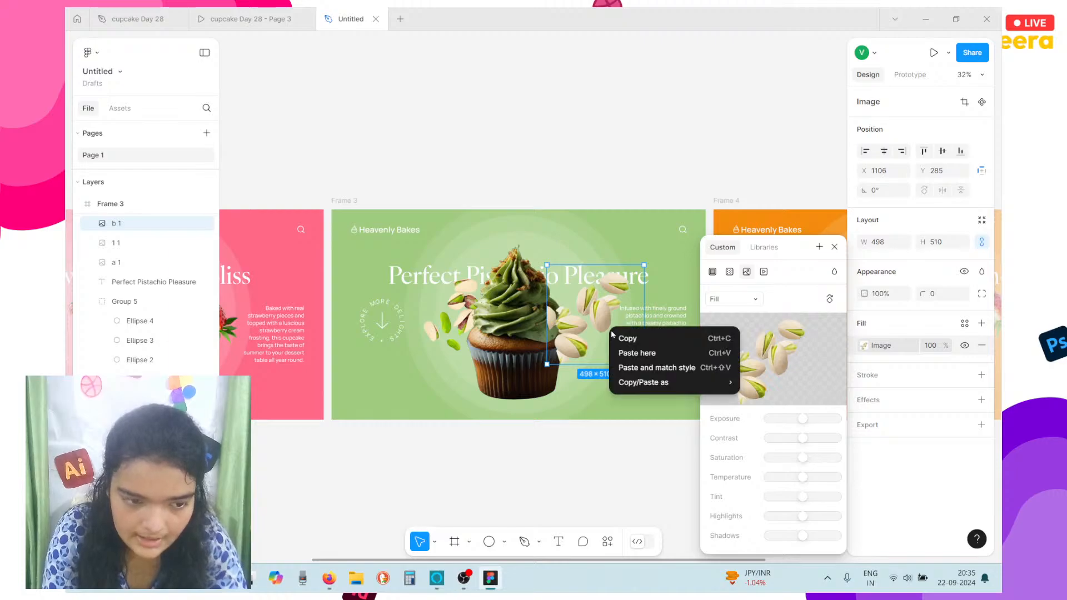
{"action": "left_click", "coordinate": [148, 218]}
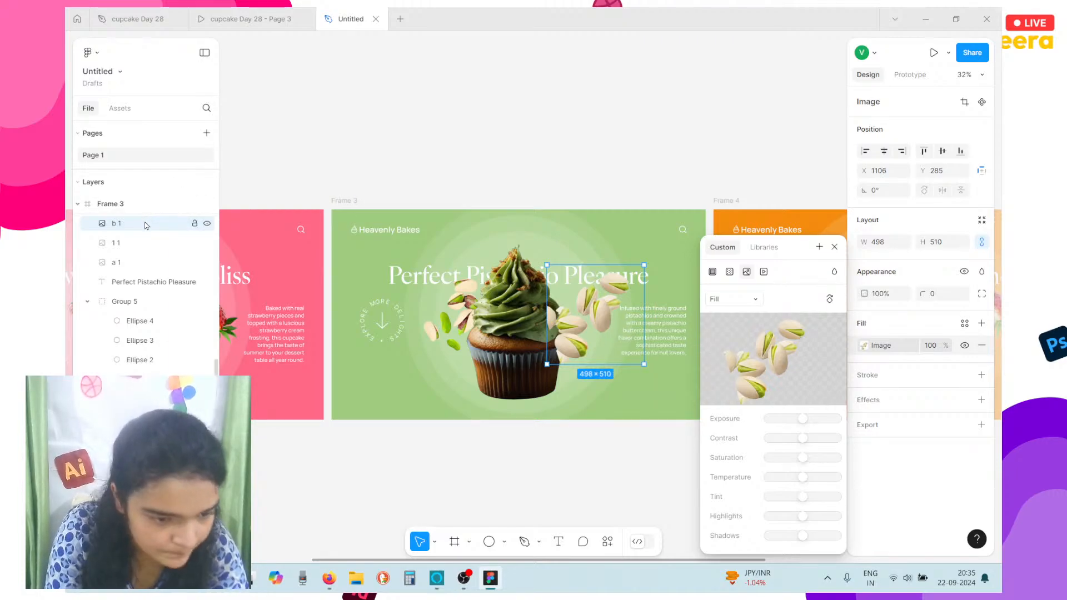
{"action": "left_click_drag", "start_coordinate": [147, 225], "coordinate": [154, 258]}
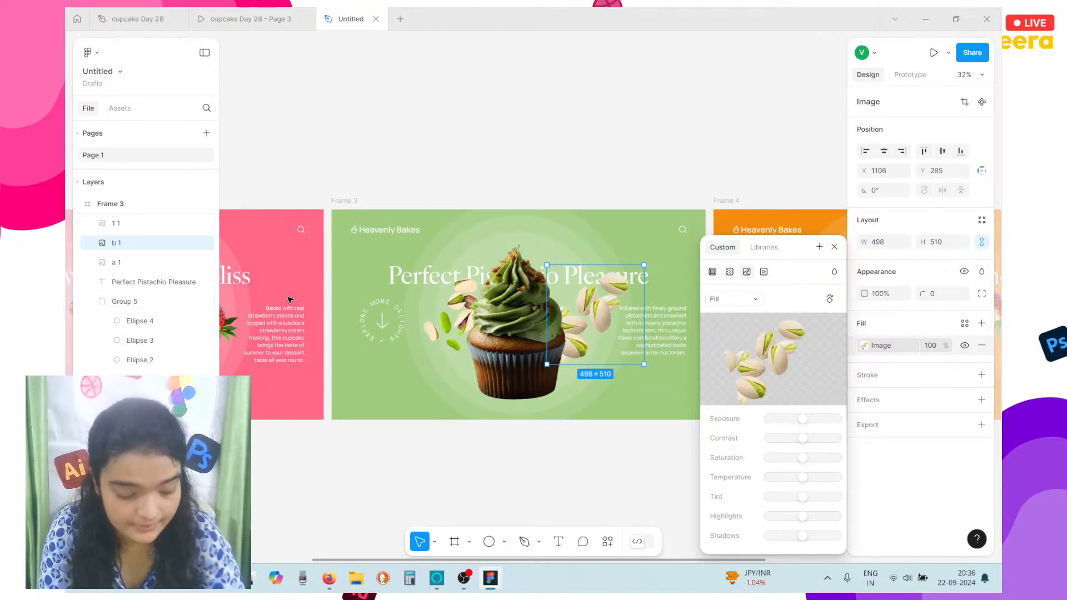
Shrink Frame 3's pistachio image right of the cupcake to about 387 × 396 and move it to about X 1092, Y 427
{"action": "scroll", "coordinate": [290, 300], "scroll_direction": "right", "scroll_amount": 3}
{"action": "scroll", "coordinate": [425, 337], "scroll_direction": "up", "scroll_amount": 1}
{"action": "scroll", "coordinate": [426, 336], "scroll_direction": "right", "scroll_amount": 1}
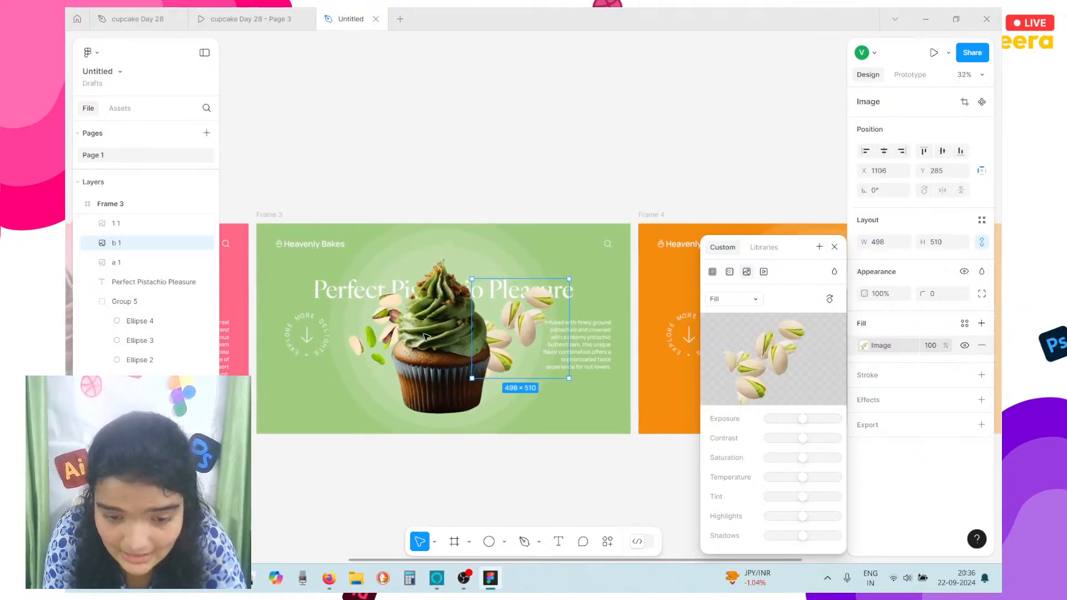
{"action": "scroll", "coordinate": [496, 327], "scroll_direction": "up", "scroll_amount": 5}
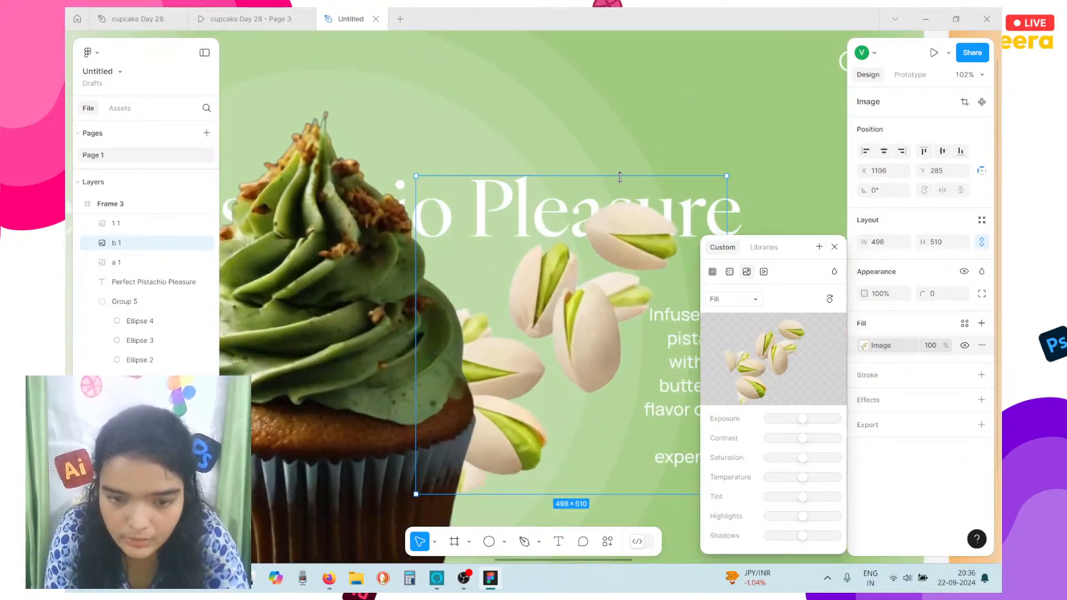
{"action": "left_click_drag", "start_coordinate": [620, 177], "coordinate": [620, 247]}
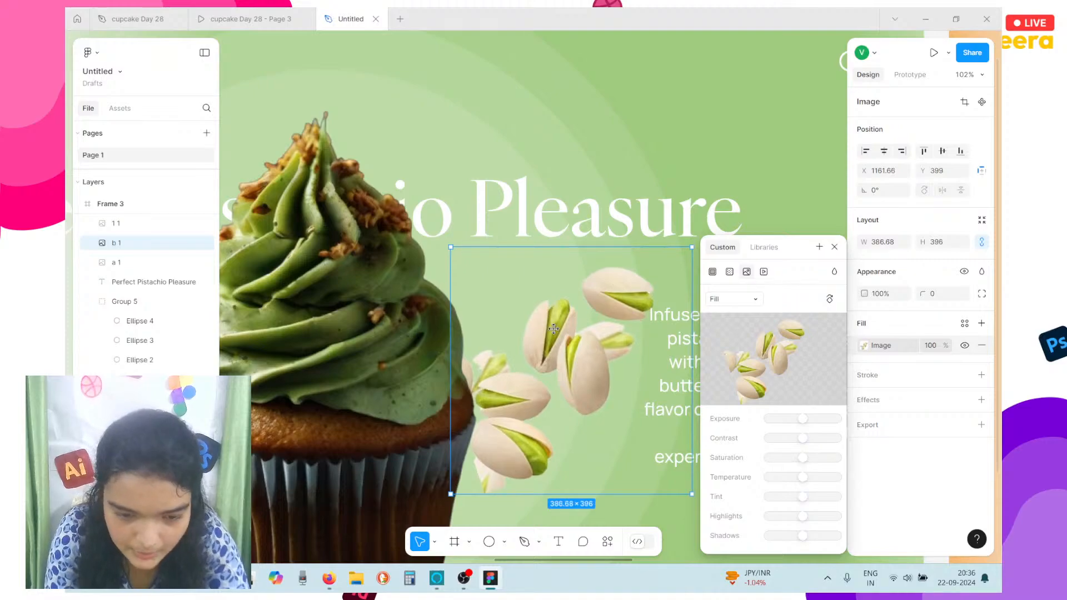
{"action": "left_click_drag", "start_coordinate": [554, 328], "coordinate": [514, 344]}
{"action": "scroll", "coordinate": [555, 333], "scroll_direction": "down", "scroll_amount": 5}
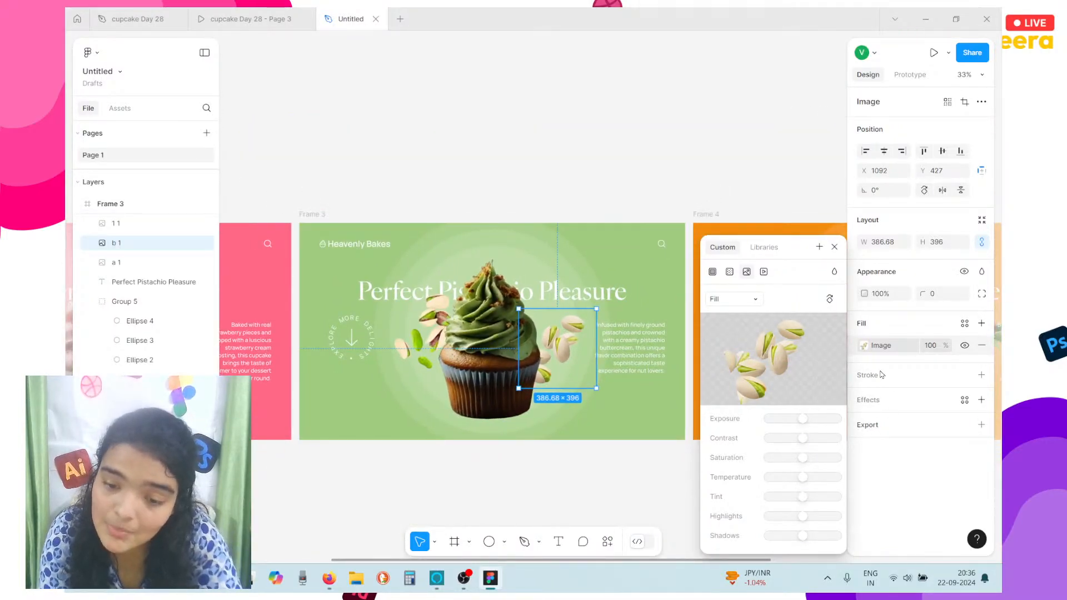
Recolour Frame 3's green background with colours sampled from its pistachio images, ending on 82AA05
{"action": "left_click", "coordinate": [314, 215]}
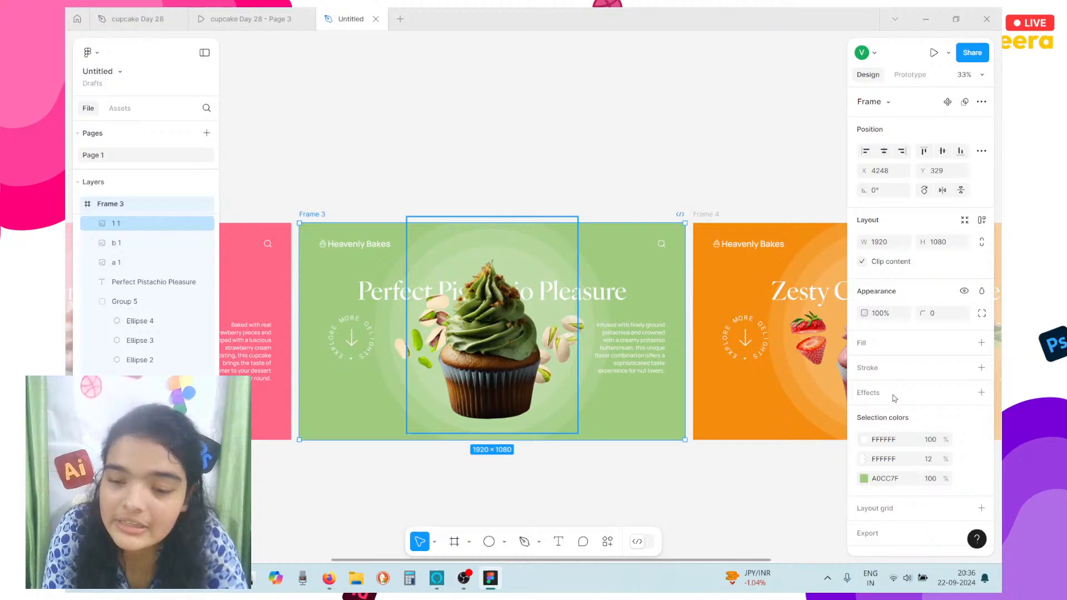
{"action": "left_click", "coordinate": [863, 479]}
{"action": "left_click", "coordinate": [717, 426]}
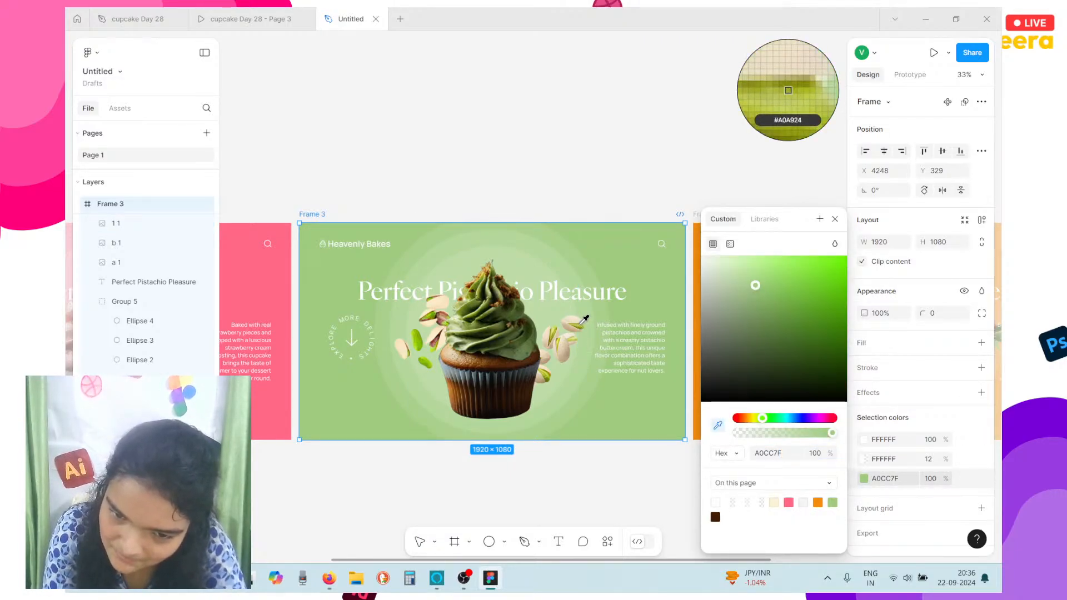
{"action": "left_click", "coordinate": [584, 319]}
{"action": "mouse_move", "coordinate": [811, 304]}
{"action": "left_mouse_down"}
{"action": "mouse_move", "coordinate": [781, 309]}
{"action": "mouse_move", "coordinate": [761, 271]}
{"action": "mouse_move", "coordinate": [769, 292]}
{"action": "mouse_move", "coordinate": [737, 316]}
{"action": "mouse_move", "coordinate": [739, 306]}
{"action": "mouse_move", "coordinate": [826, 312]}
{"action": "left_mouse_up"}
{"action": "left_click", "coordinate": [718, 426]}
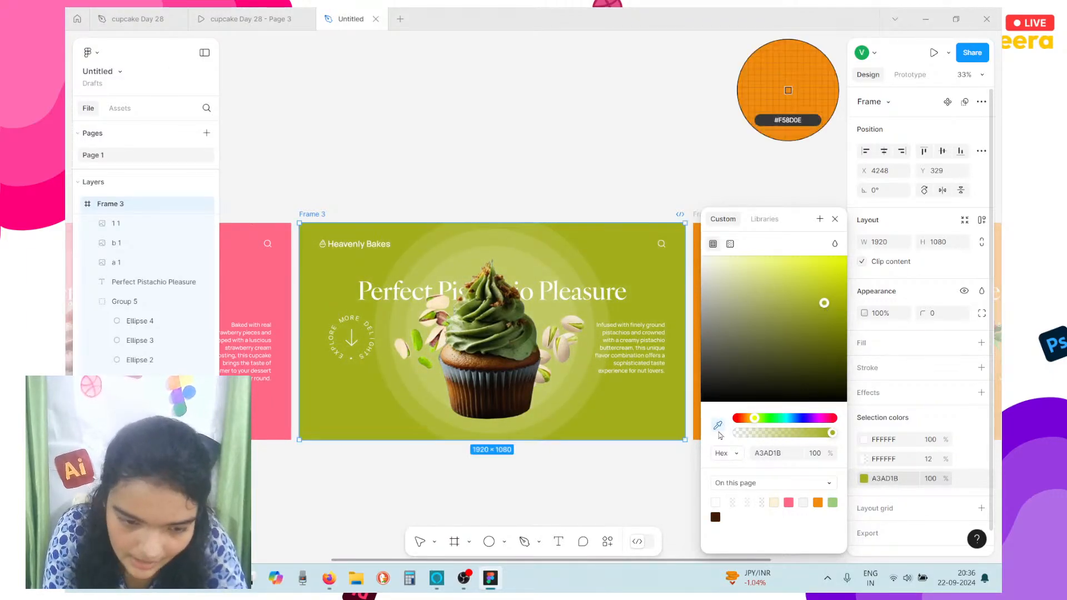
{"action": "left_click", "coordinate": [421, 339]}
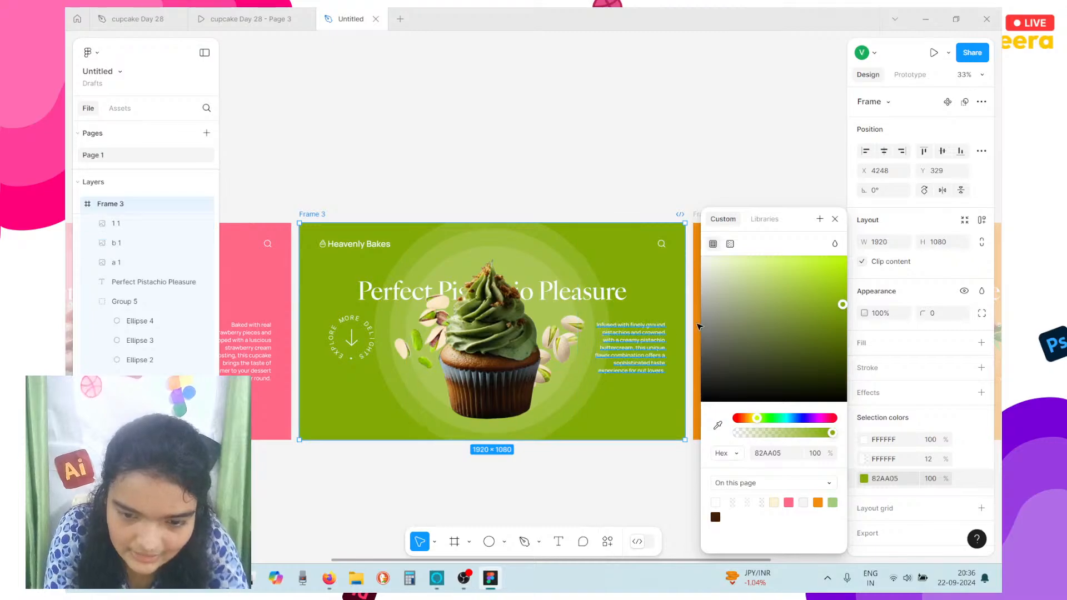
Lighten Frame 3's background colour to the soft green BAD467
{"action": "mouse_move", "coordinate": [772, 300]}
{"action": "left_mouse_down"}
{"action": "mouse_move", "coordinate": [767, 281]}
{"action": "mouse_move", "coordinate": [841, 284]}
{"action": "mouse_move", "coordinate": [777, 281]}
{"action": "left_mouse_up"}
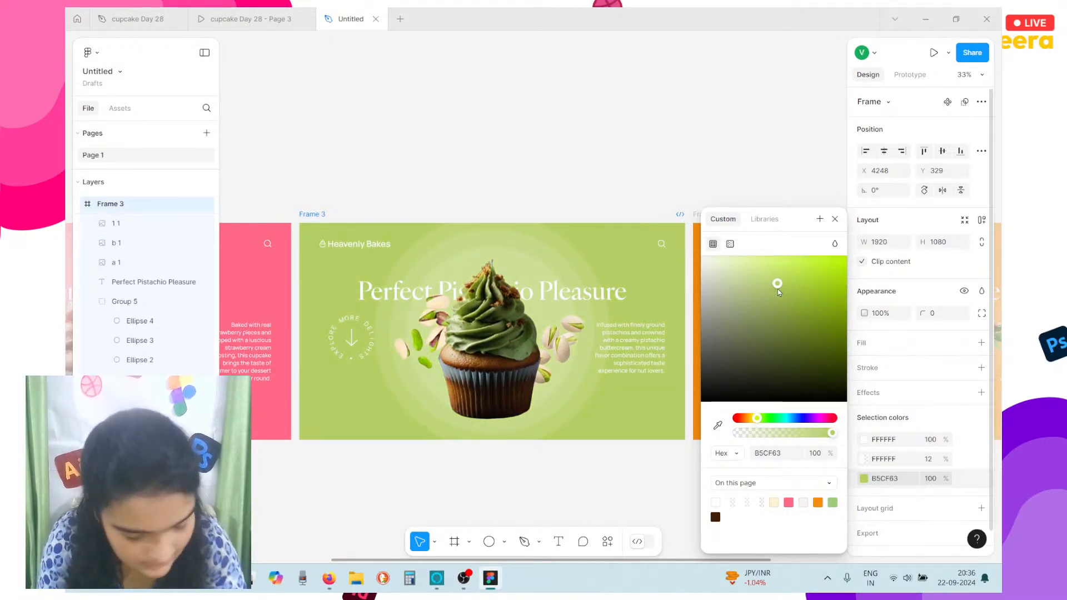
{"action": "scroll", "coordinate": [564, 444], "scroll_direction": "right", "scroll_amount": 3}
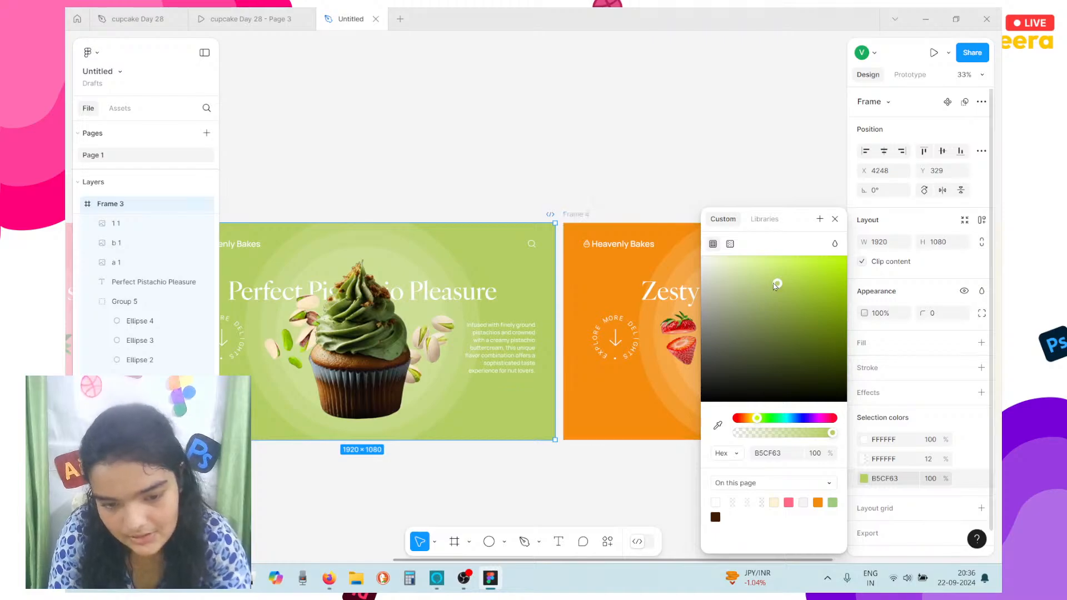
{"action": "mouse_move", "coordinate": [775, 286]}
{"action": "left_mouse_down"}
{"action": "mouse_move", "coordinate": [777, 295]}
{"action": "mouse_move", "coordinate": [776, 281]}
{"action": "left_mouse_up"}
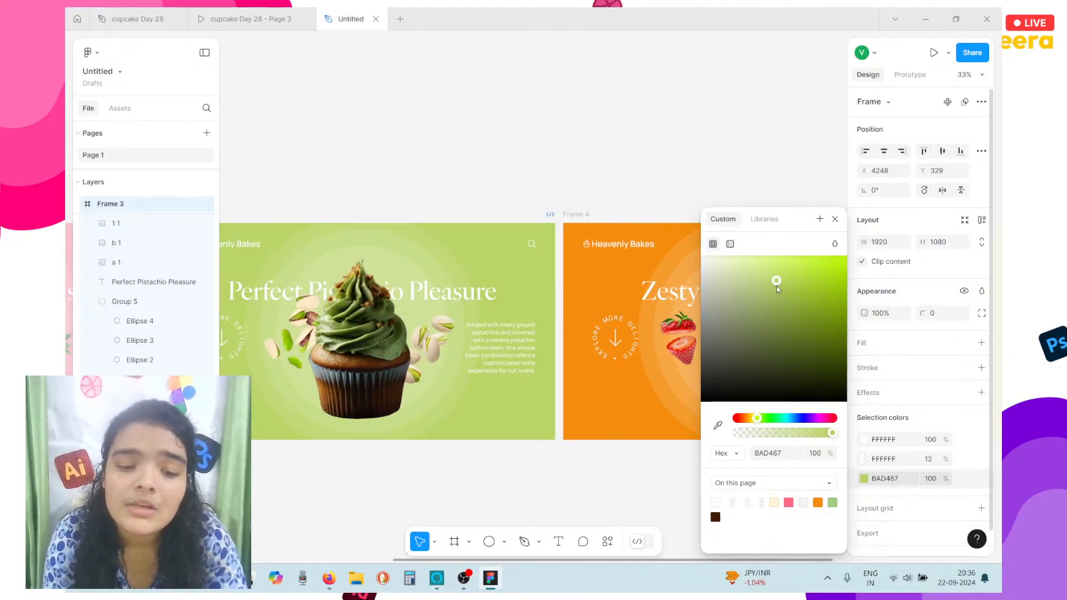
Replace Frame 4's chocolate cupcake image with file 1 from the STREAM/28/orange folder
{"action": "scroll", "coordinate": [544, 338], "scroll_direction": "right", "scroll_amount": 5}
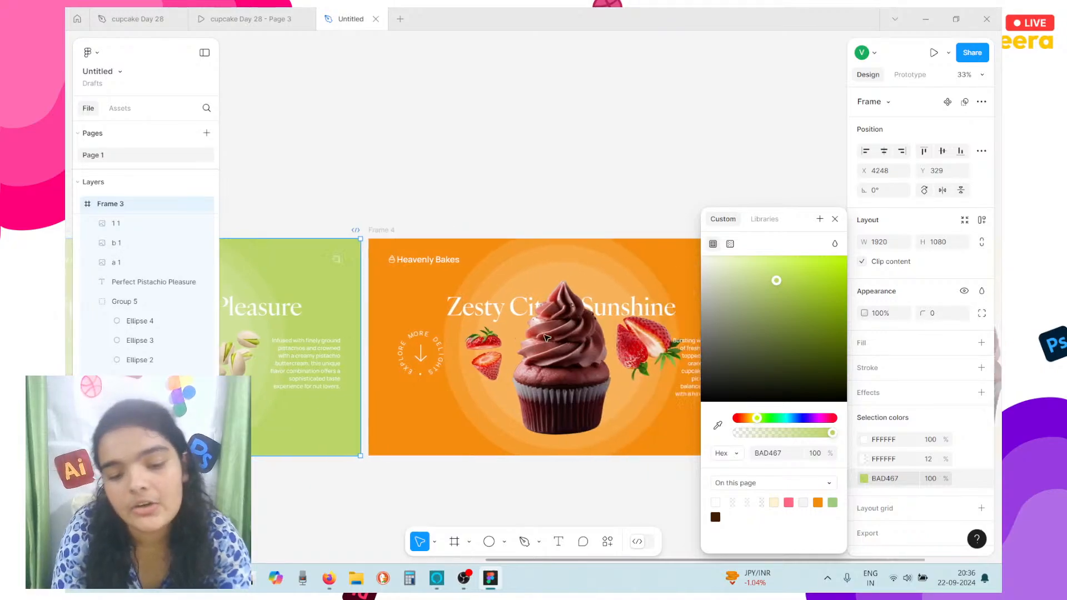
{"action": "left_click", "coordinate": [295, 241]}
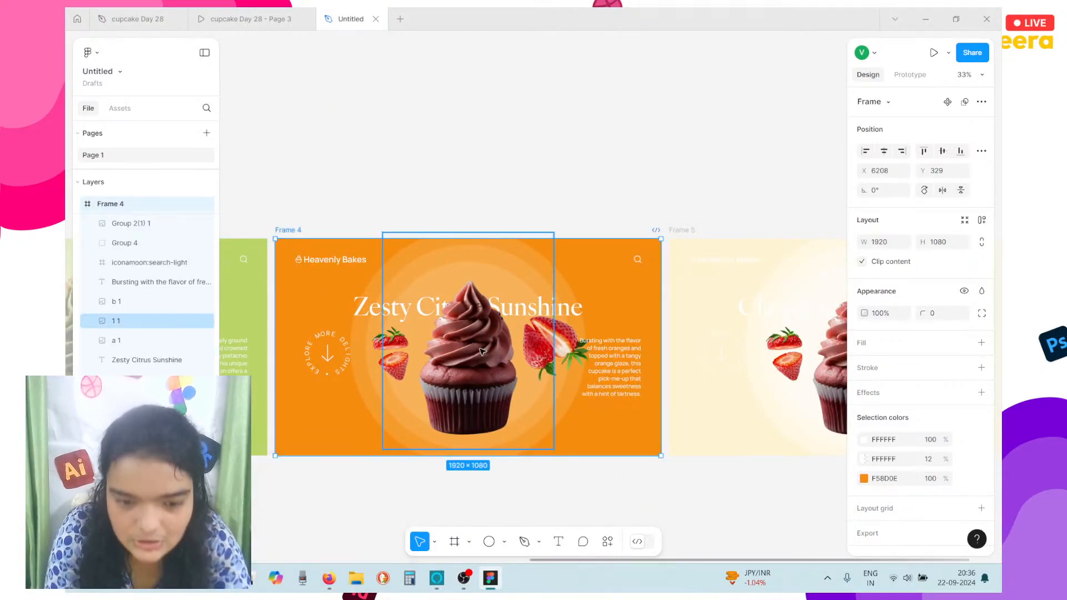
{"action": "left_click", "coordinate": [467, 383]}
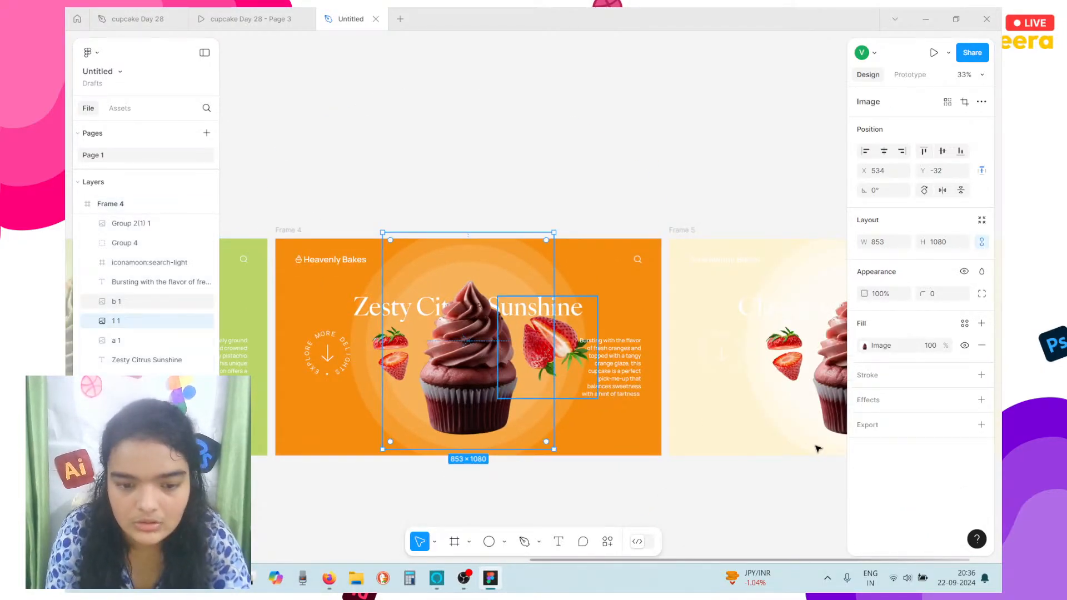
{"action": "left_click", "coordinate": [863, 345]}
{"action": "left_click", "coordinate": [772, 358]}
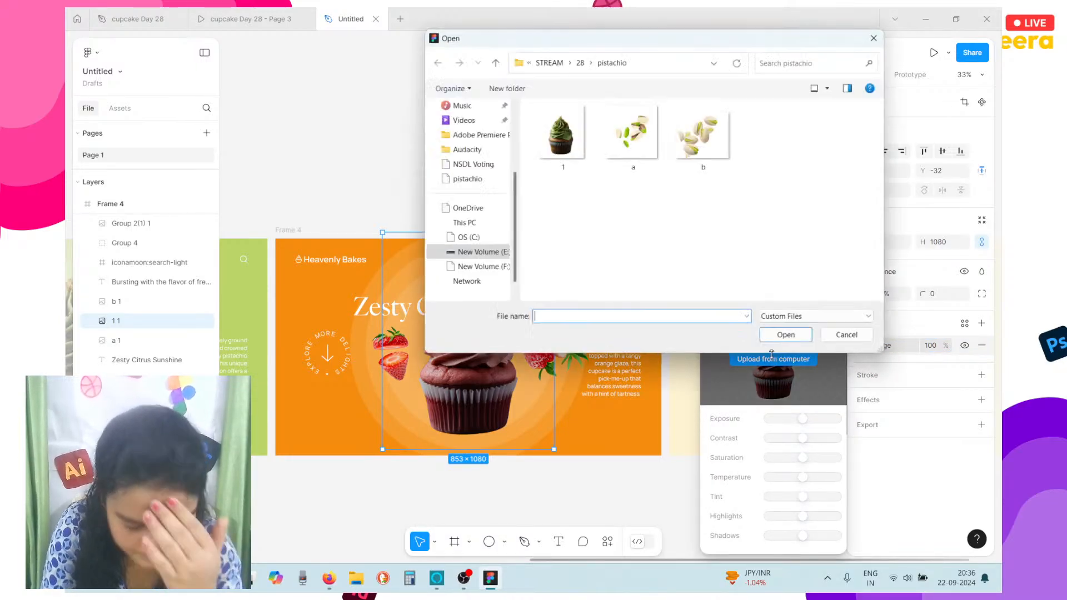
{"action": "left_click", "coordinate": [588, 62]}
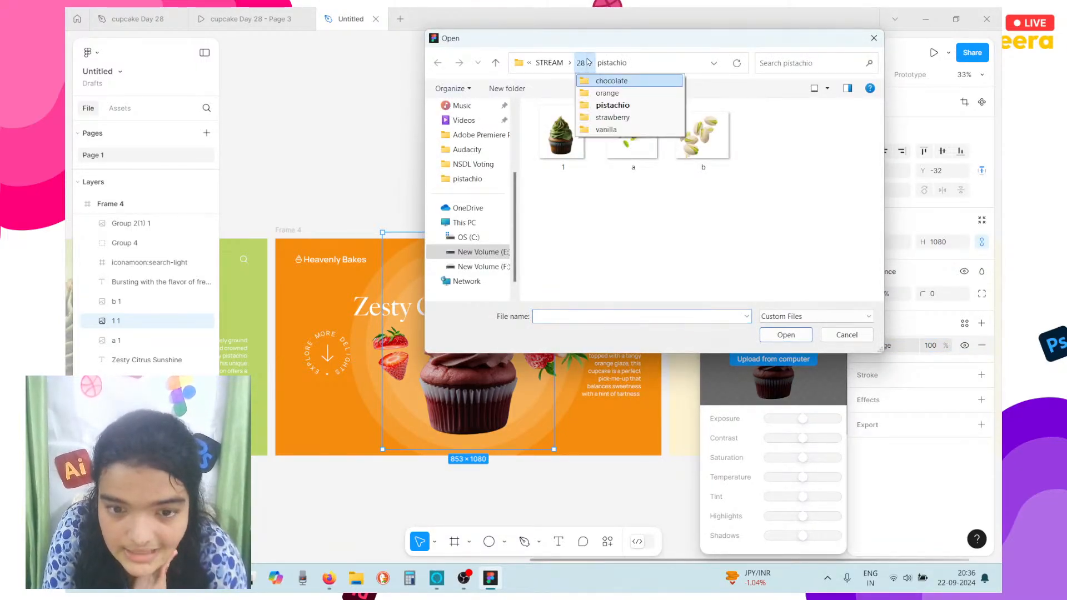
{"action": "left_click", "coordinate": [599, 94]}
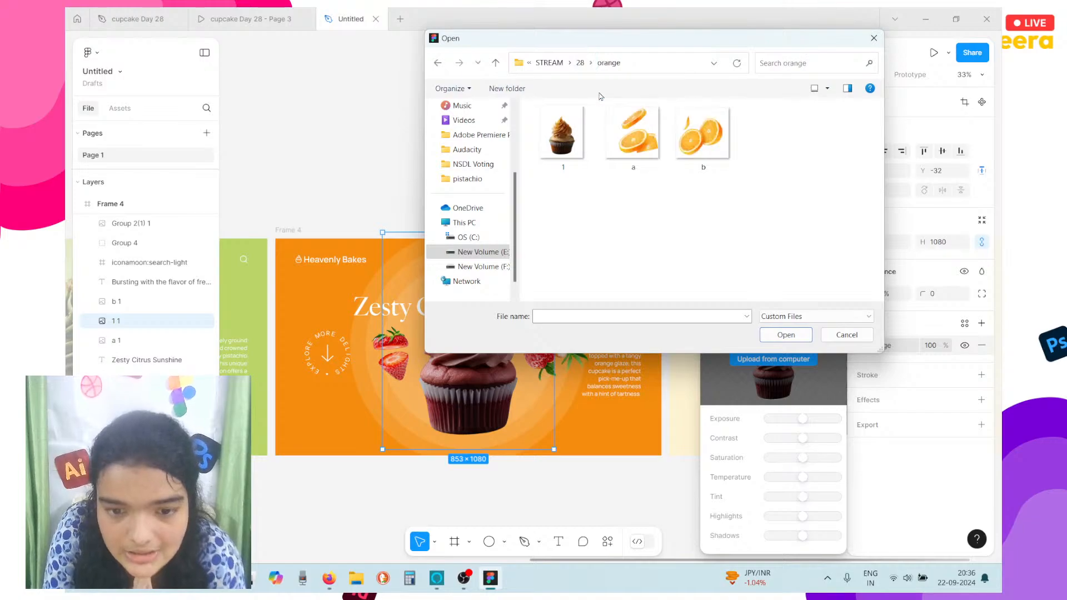
{"action": "left_click", "coordinate": [567, 132]}
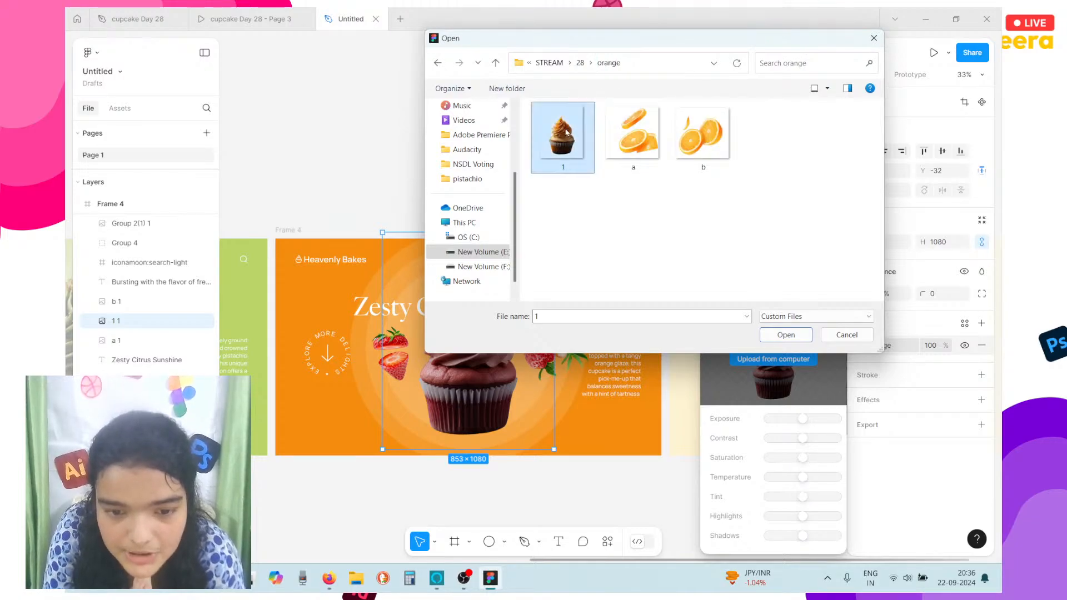
{"action": "left_click", "coordinate": [784, 335]}
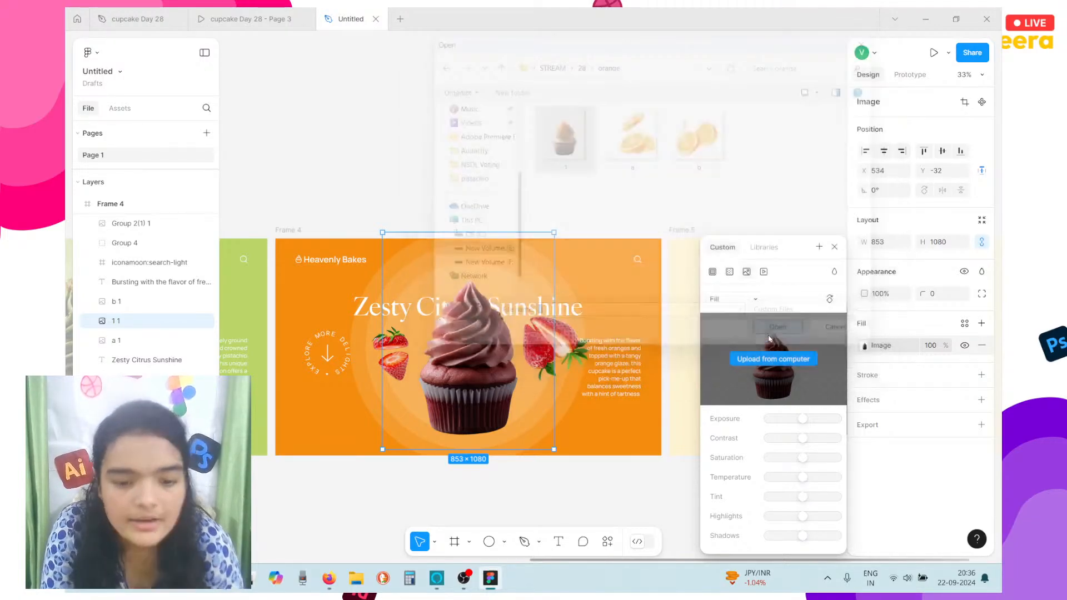
Replace Frame 4's strawberry image left of the cupcake with file a from the orange folder and move it closer to the cupcake
{"action": "left_click", "coordinate": [374, 345]}
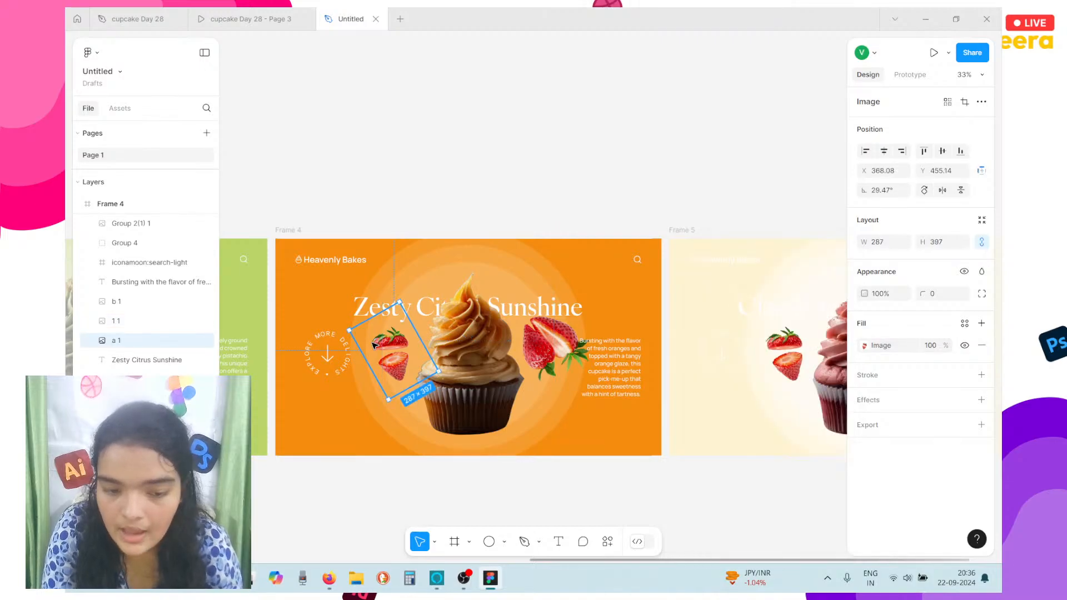
{"action": "left_click", "coordinate": [900, 352]}
{"action": "left_click", "coordinate": [772, 359]}
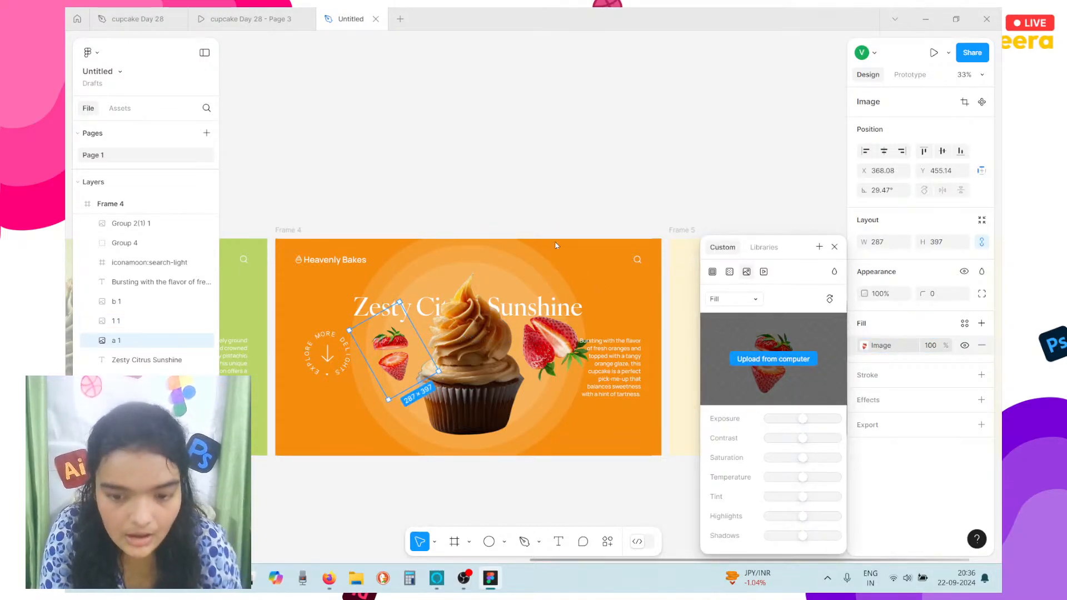
{"action": "left_click", "coordinate": [622, 129]}
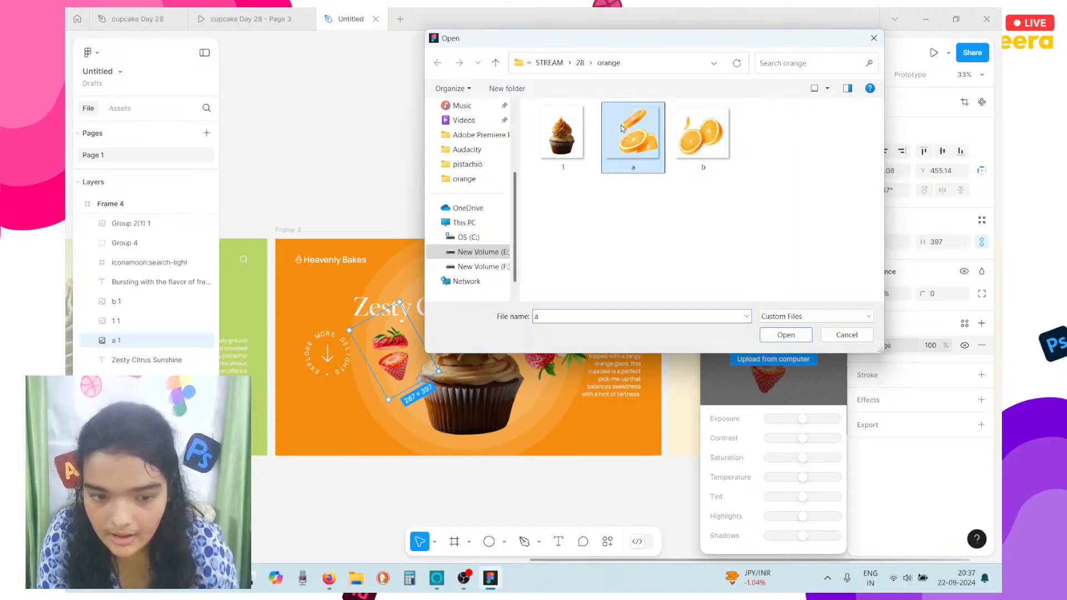
{"action": "left_click", "coordinate": [779, 338]}
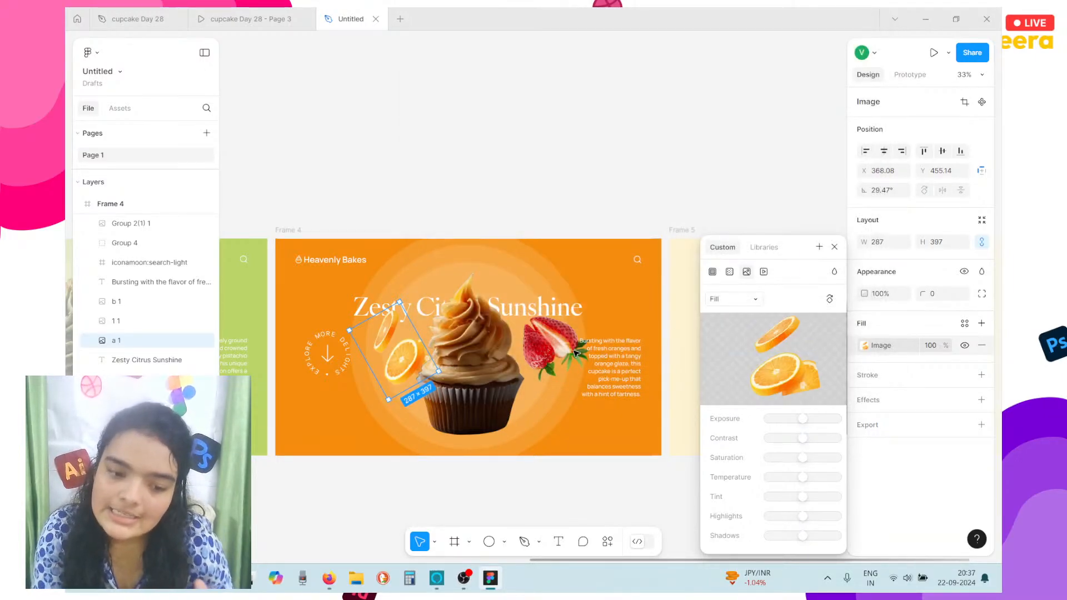
{"action": "left_click_drag", "start_coordinate": [397, 365], "coordinate": [407, 367]}
{"action": "right_click", "coordinate": [407, 367]}
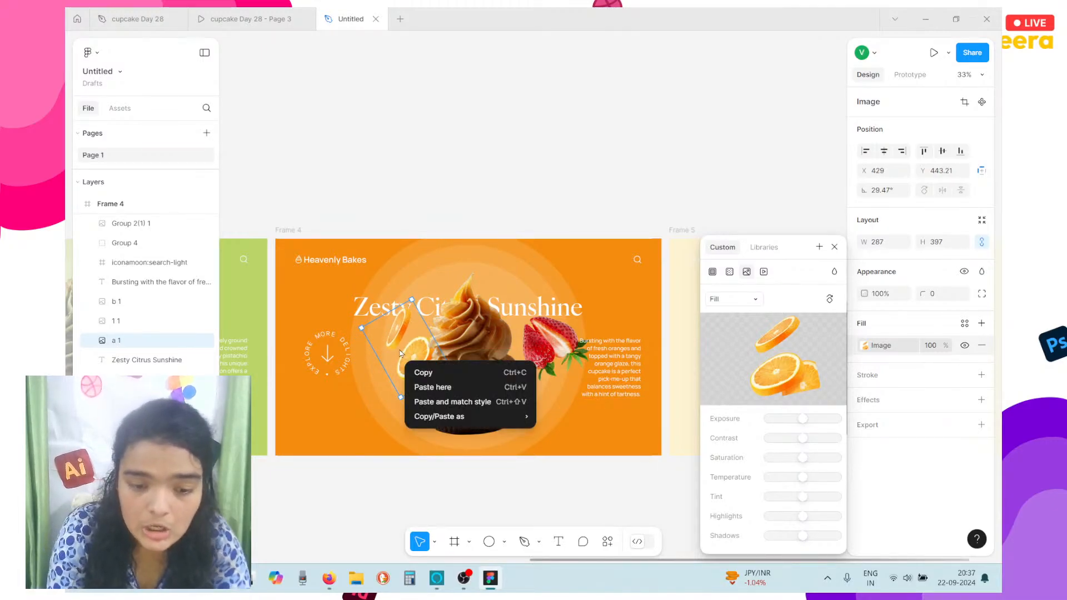
Move Frame 4's layer b 1 beneath the cupcake layer 1 1 and replace its strawberry image with file b from the orange folder
{"action": "left_click", "coordinate": [142, 316]}
{"action": "left_click_drag", "start_coordinate": [138, 304], "coordinate": [146, 340]}
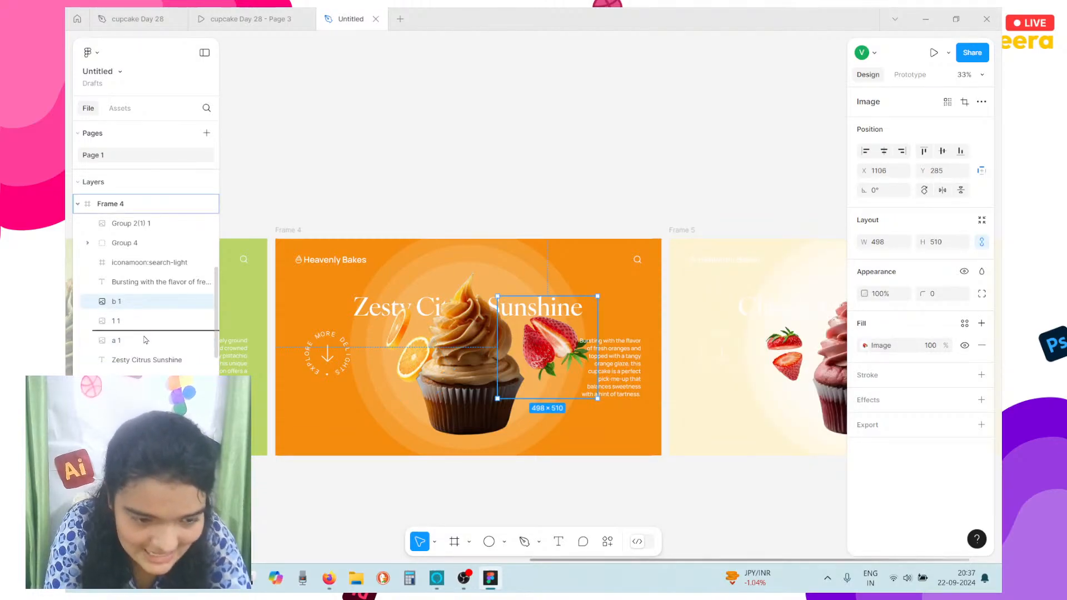
{"action": "left_click", "coordinate": [876, 347]}
{"action": "left_click", "coordinate": [748, 359]}
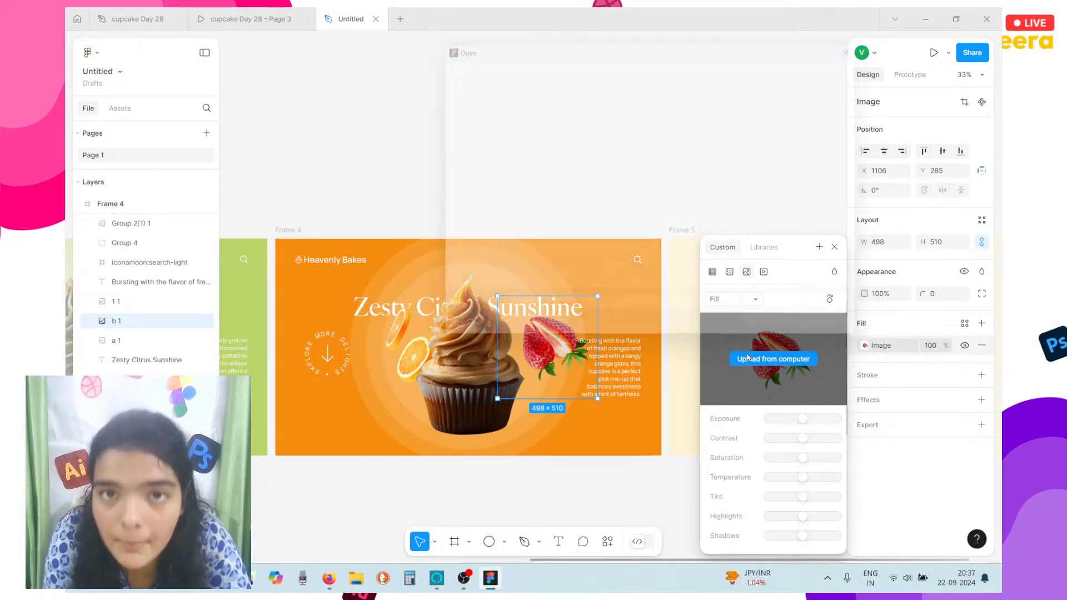
{"action": "left_click", "coordinate": [693, 142]}
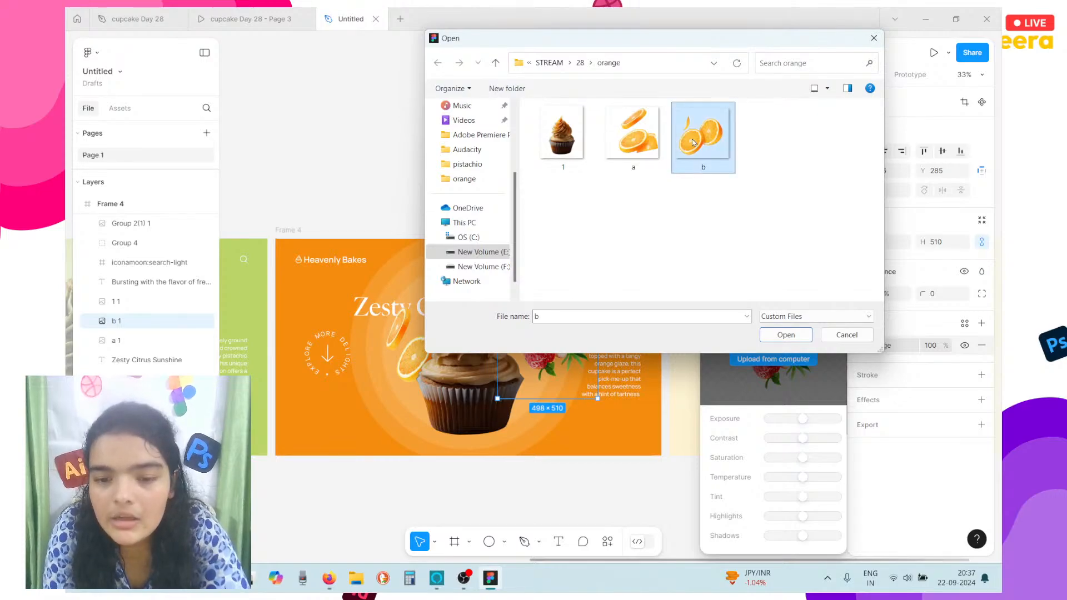
{"action": "double_click", "coordinate": [693, 142]}
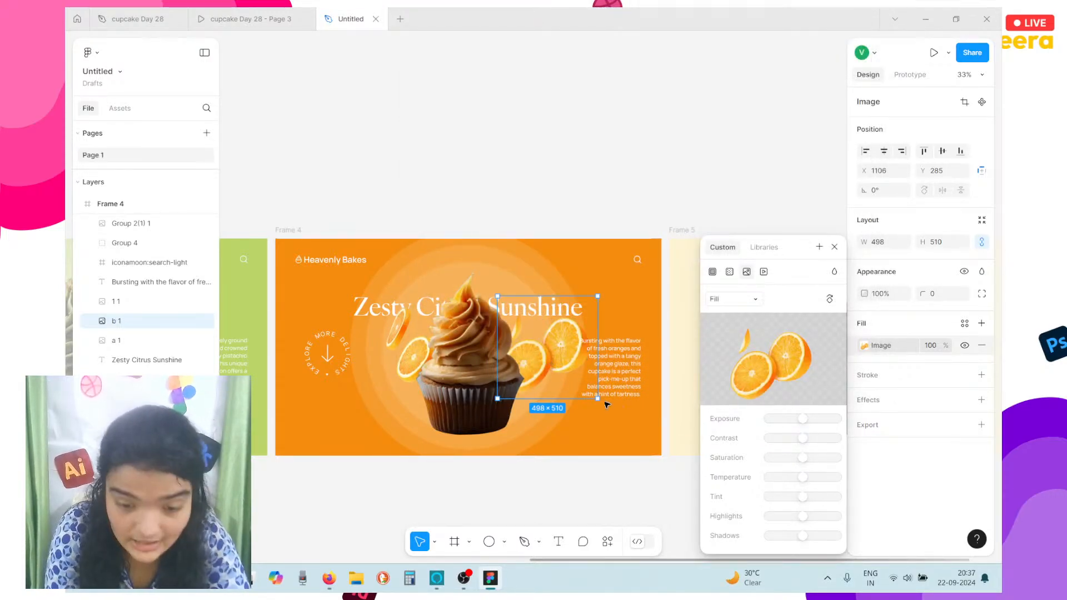
Rotate Frame 4's orange image right of the cupcake to about 46.85° and shift it to about X 996, Y 584
{"action": "left_click_drag", "start_coordinate": [600, 403], "coordinate": [611, 350]}
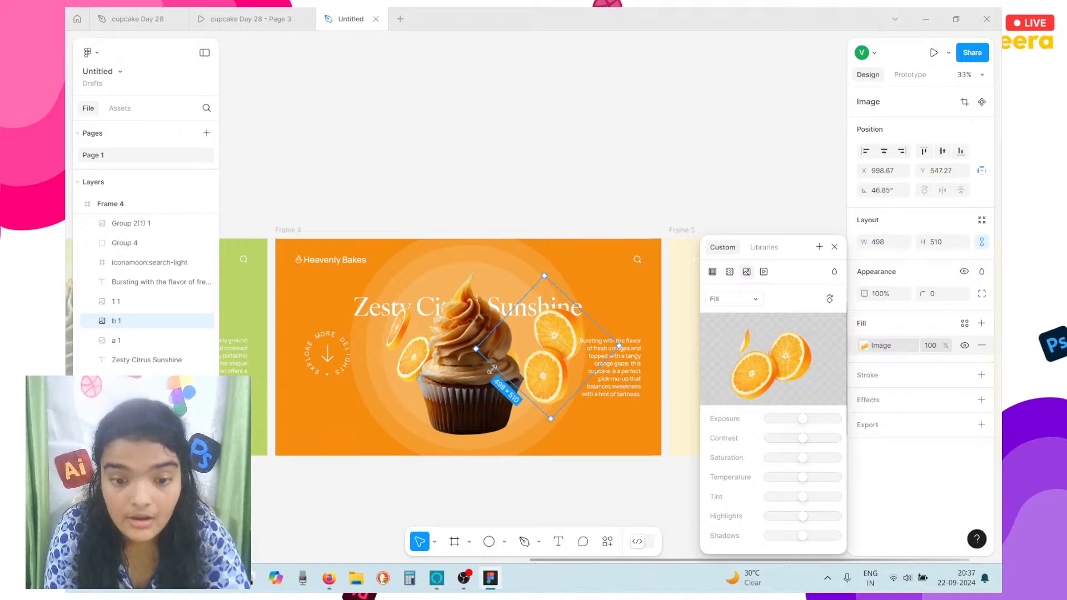
{"action": "left_click_drag", "start_coordinate": [541, 331], "coordinate": [540, 337]}
{"action": "scroll", "coordinate": [541, 339], "scroll_direction": "right", "scroll_amount": 5}
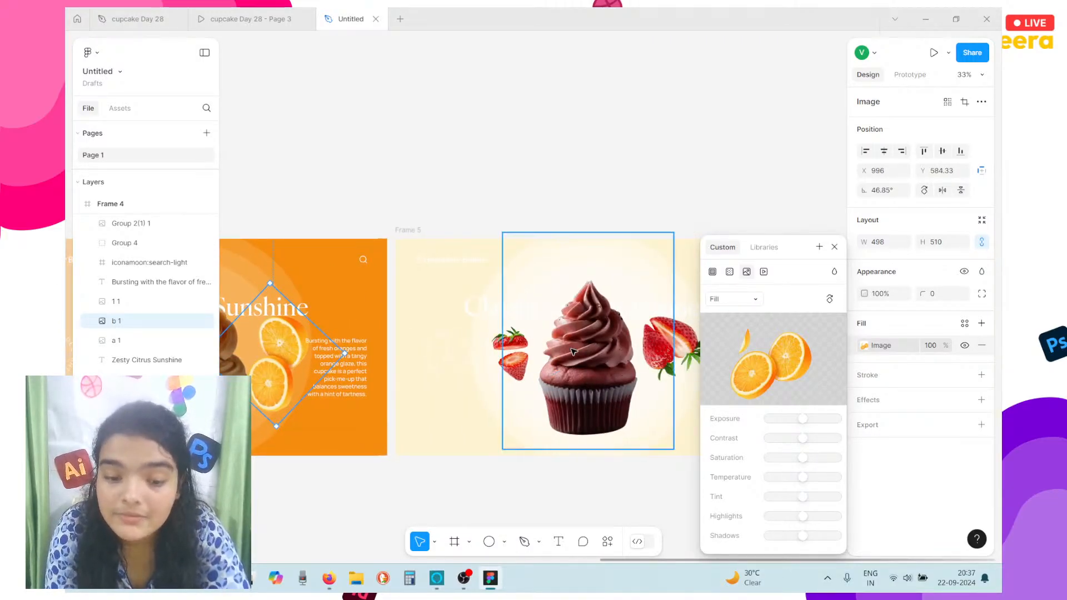
Replace Frame 5's chocolate cupcake image with file 1 from the STREAM/28/vanilla folder
{"action": "left_click", "coordinate": [554, 367]}
{"action": "left_click", "coordinate": [865, 346]}
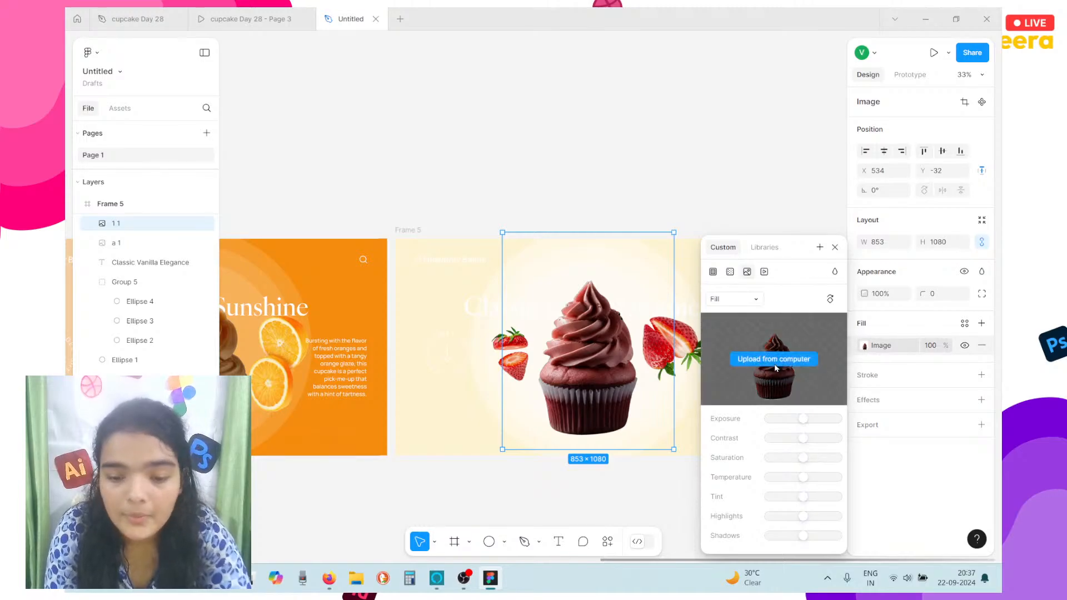
{"action": "left_click", "coordinate": [778, 366]}
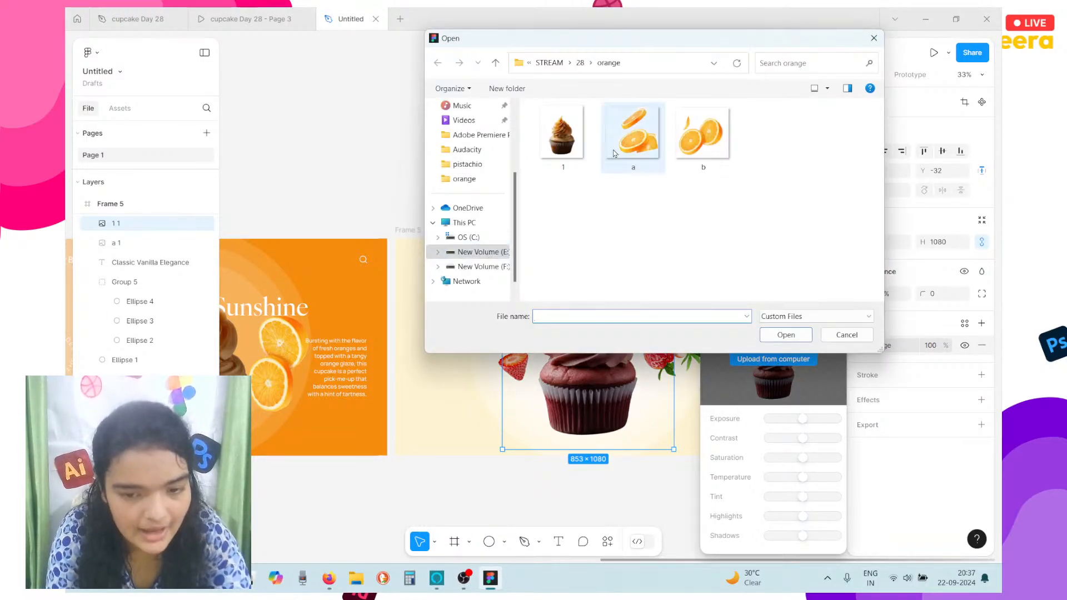
{"action": "left_click", "coordinate": [581, 63]}
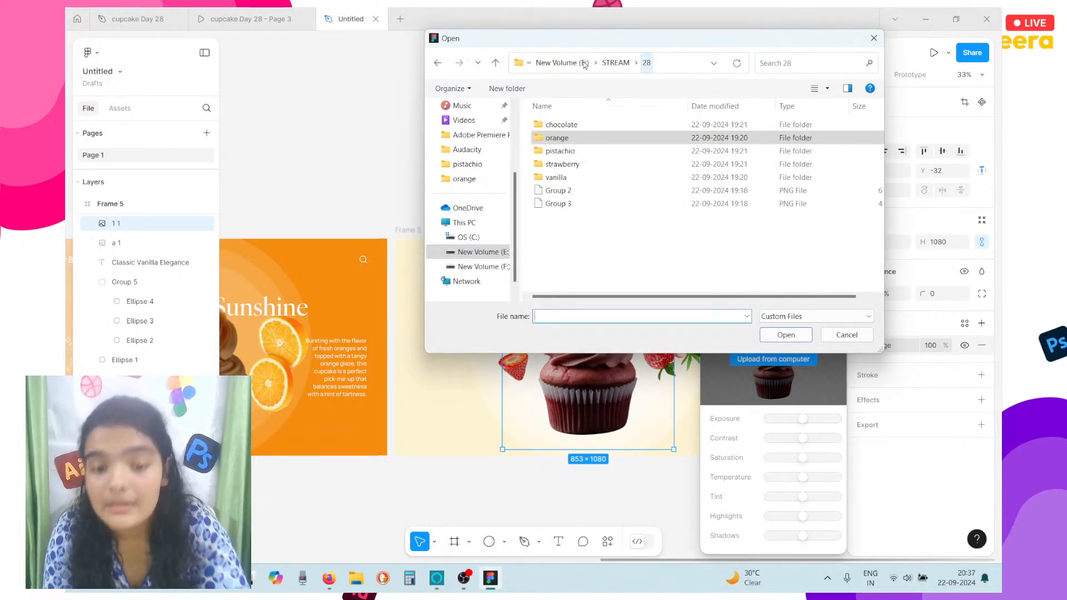
{"action": "double_click", "coordinate": [566, 177]}
{"action": "left_click", "coordinate": [589, 139]}
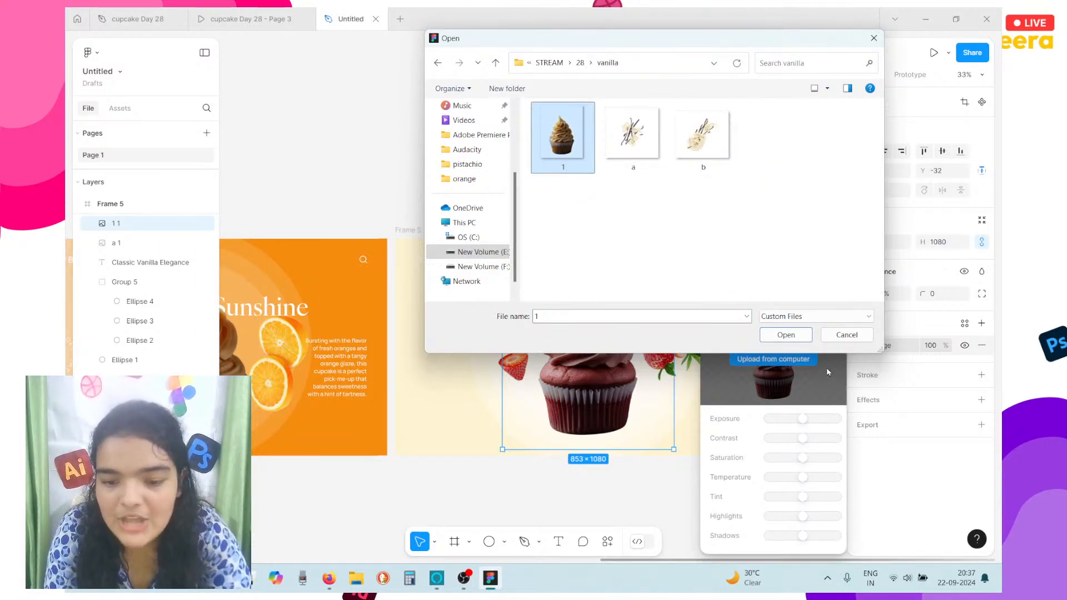
{"action": "left_click", "coordinate": [786, 335]}
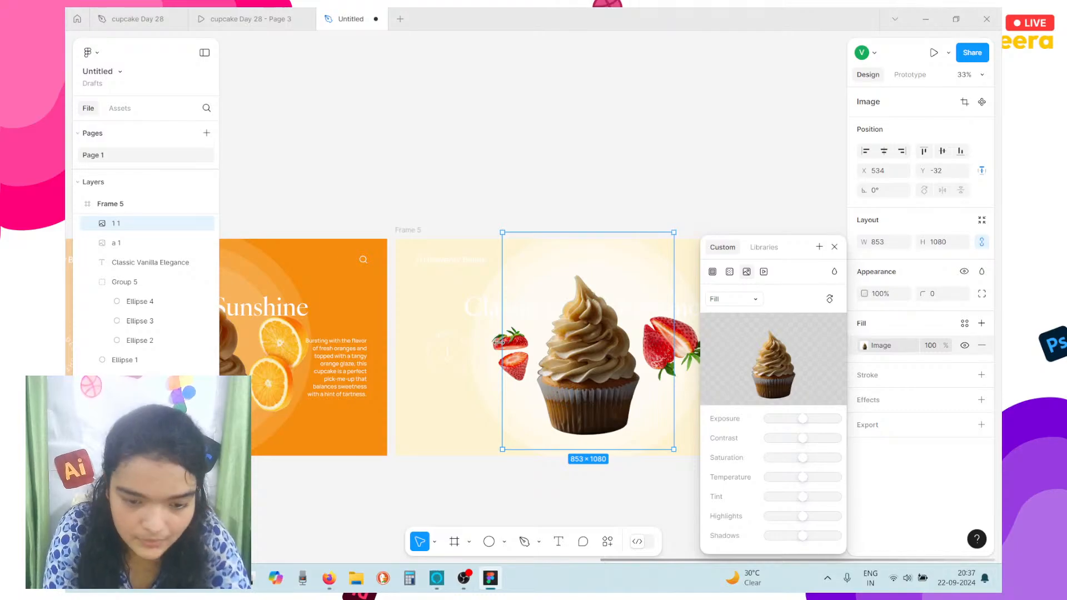
Replace Frame 5's strawberry image left of the cupcake, layer a 1, with file a from the vanilla folder
{"action": "left_click_drag", "start_coordinate": [496, 343], "coordinate": [494, 343]}
{"action": "key", "text": "ctrl+z"}
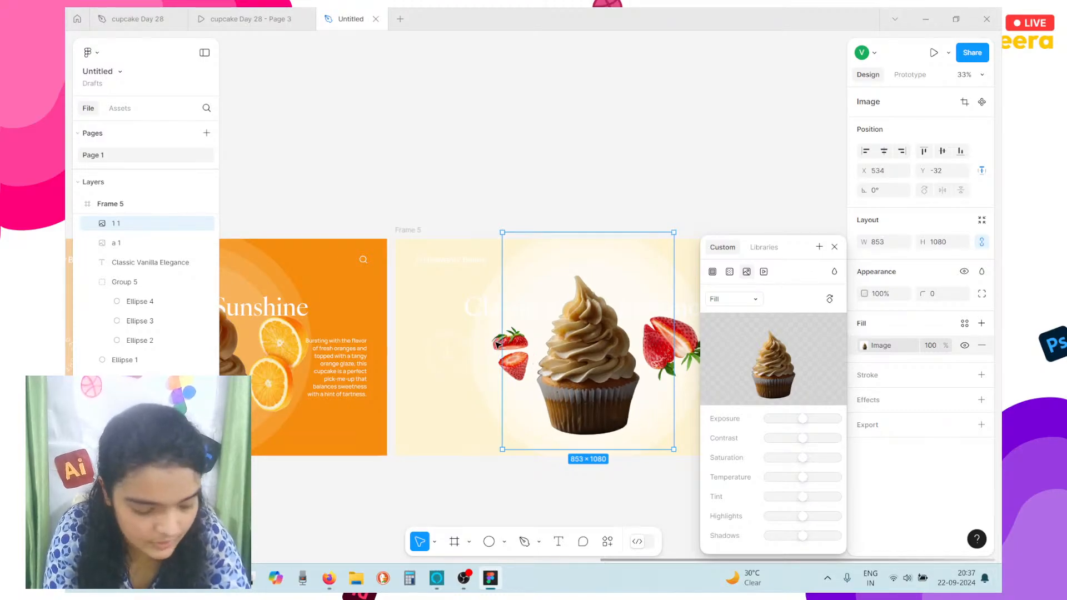
{"action": "left_click", "coordinate": [498, 344]}
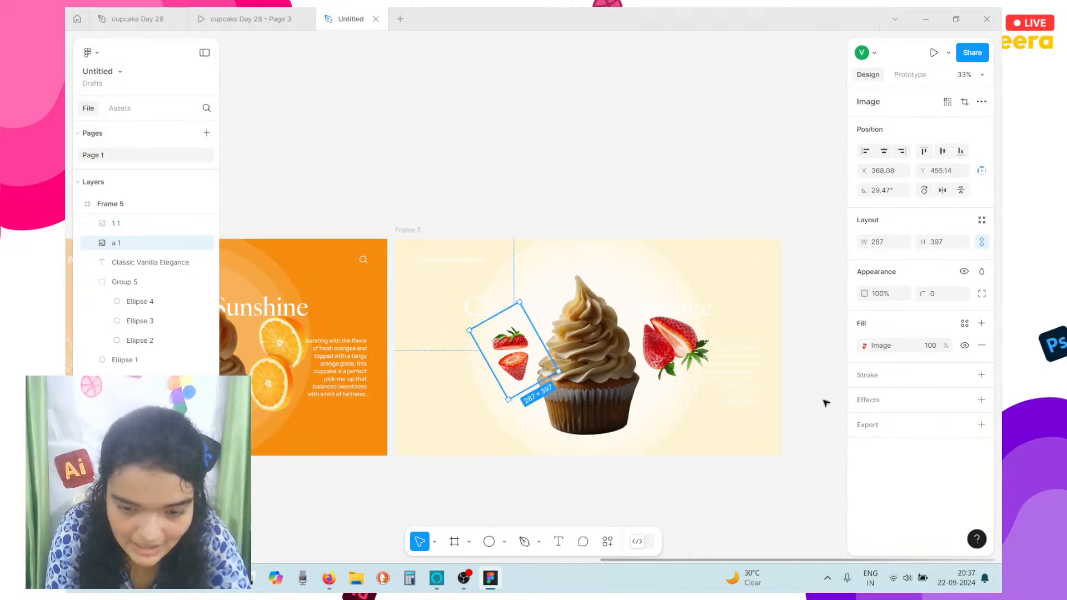
{"action": "left_click", "coordinate": [891, 347]}
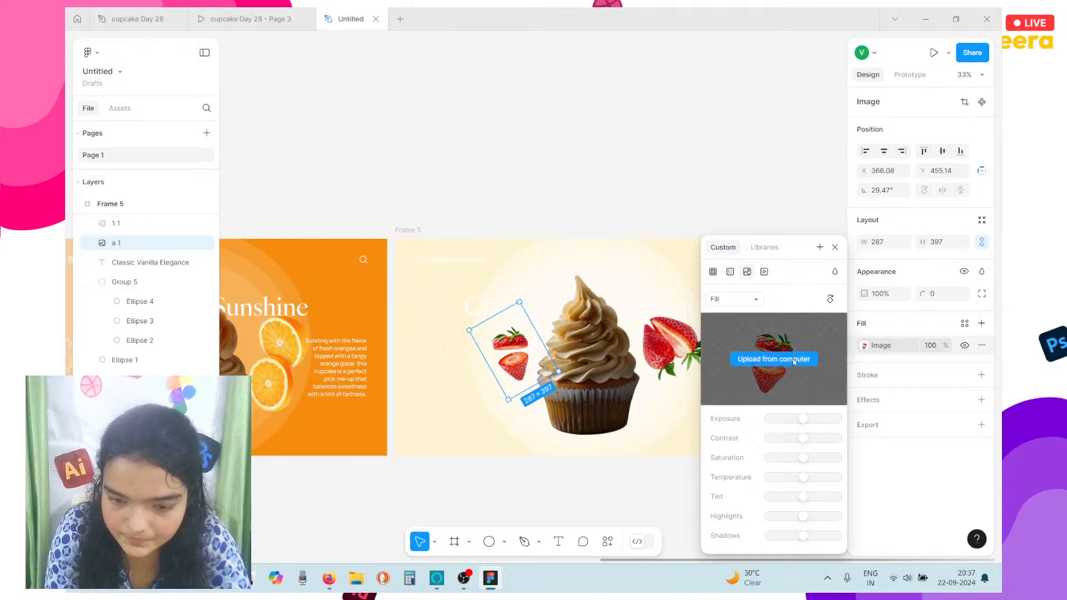
{"action": "left_click", "coordinate": [794, 361]}
{"action": "left_click", "coordinate": [633, 137]}
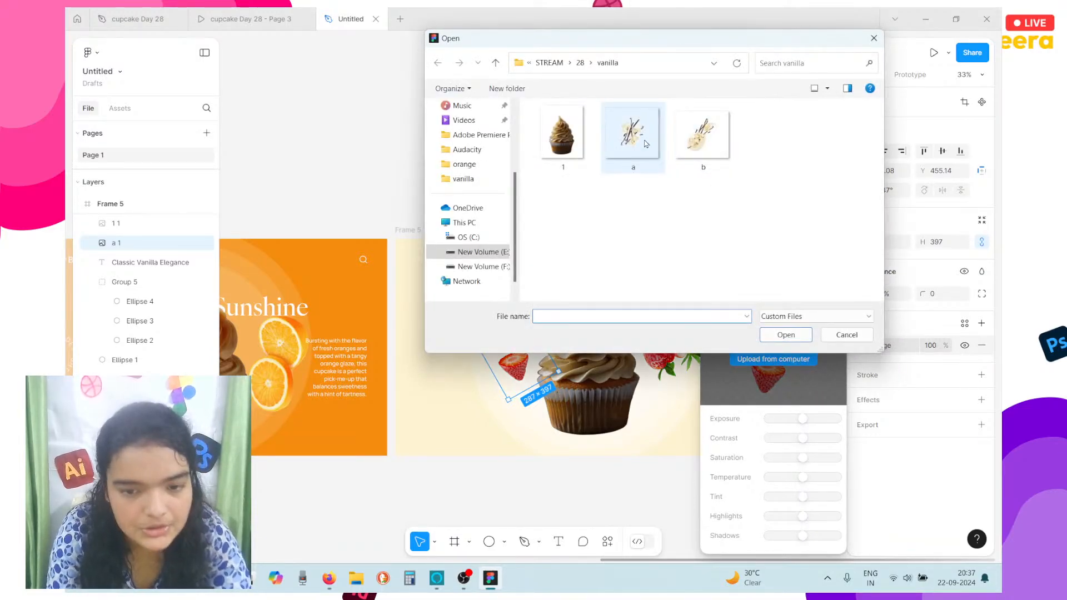
{"action": "left_click", "coordinate": [795, 342]}
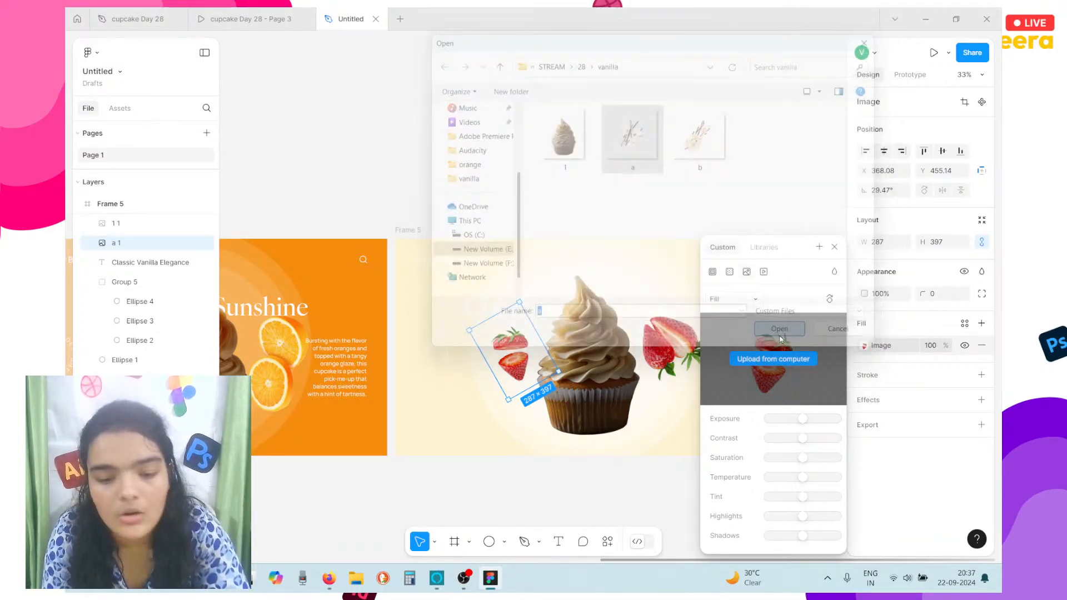
Enlarge Frame 5's vanilla image left of the cupcake to about 508 × 703
{"action": "left_click", "coordinate": [684, 350]}
{"action": "left_click", "coordinate": [580, 340]}
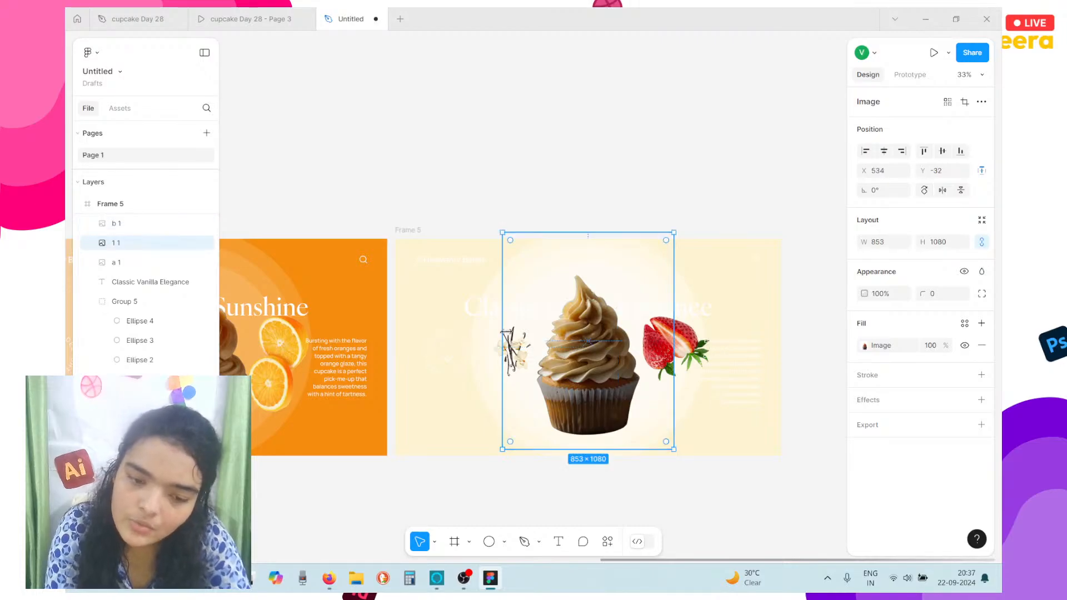
{"action": "left_click", "coordinate": [493, 340]}
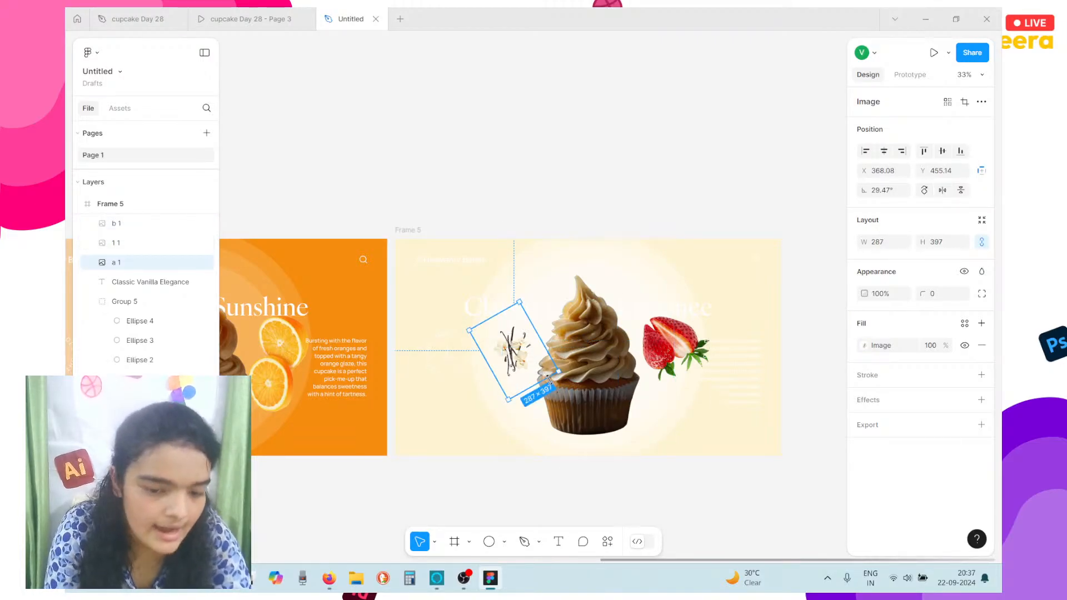
{"action": "left_click_drag", "start_coordinate": [616, 404], "coordinate": [666, 447]}
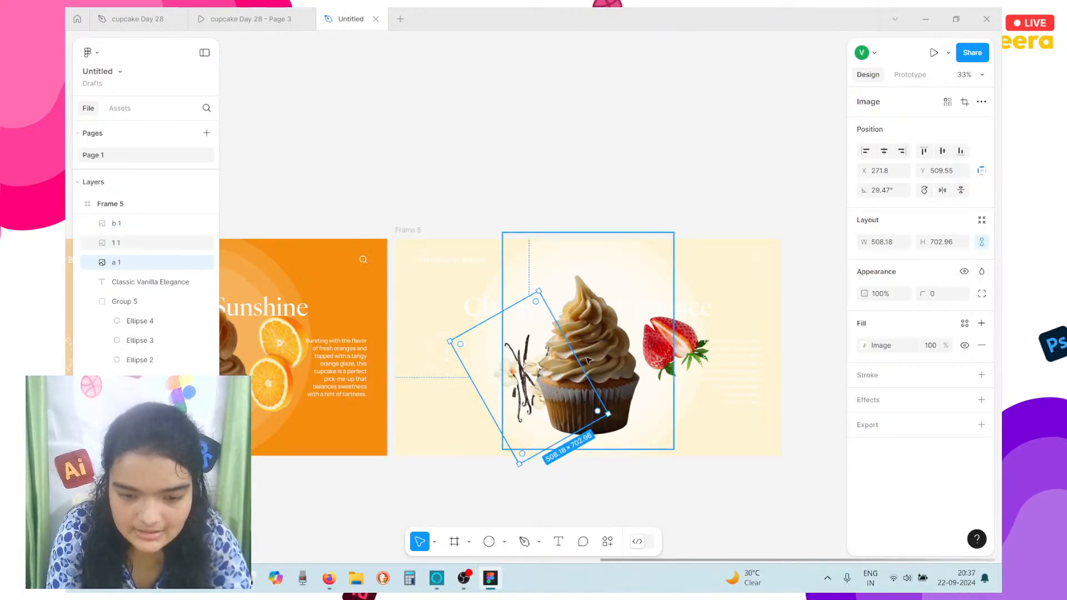
{"action": "key", "text": "ctrl+z"}
Replace Frame 5's strawberry image right of the cupcake, layer b 1, with file b from the vanilla folder
{"action": "left_click", "coordinate": [700, 350]}
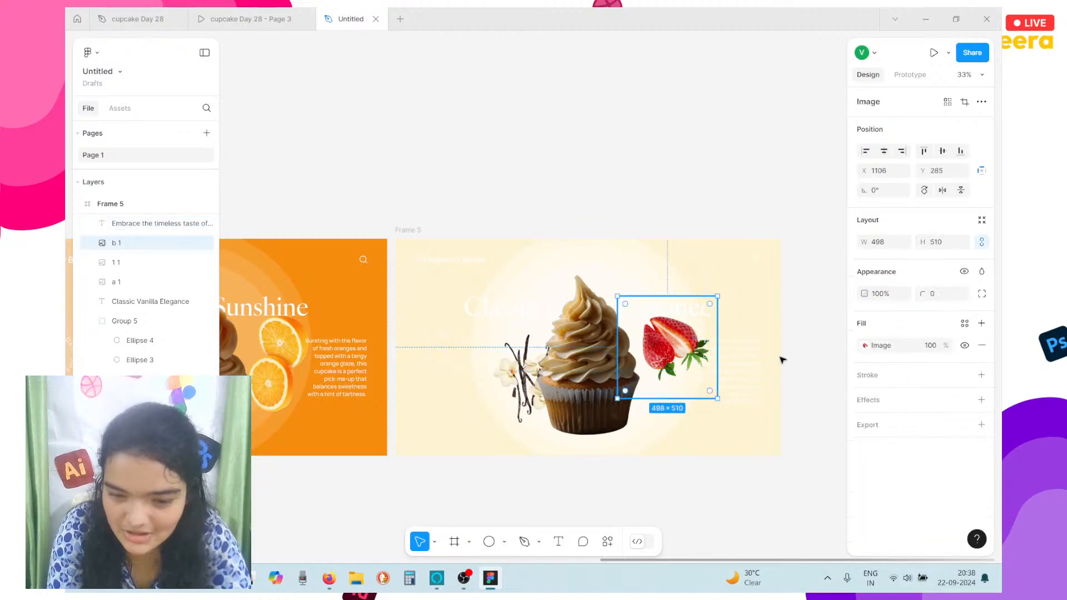
{"action": "left_click", "coordinate": [866, 346]}
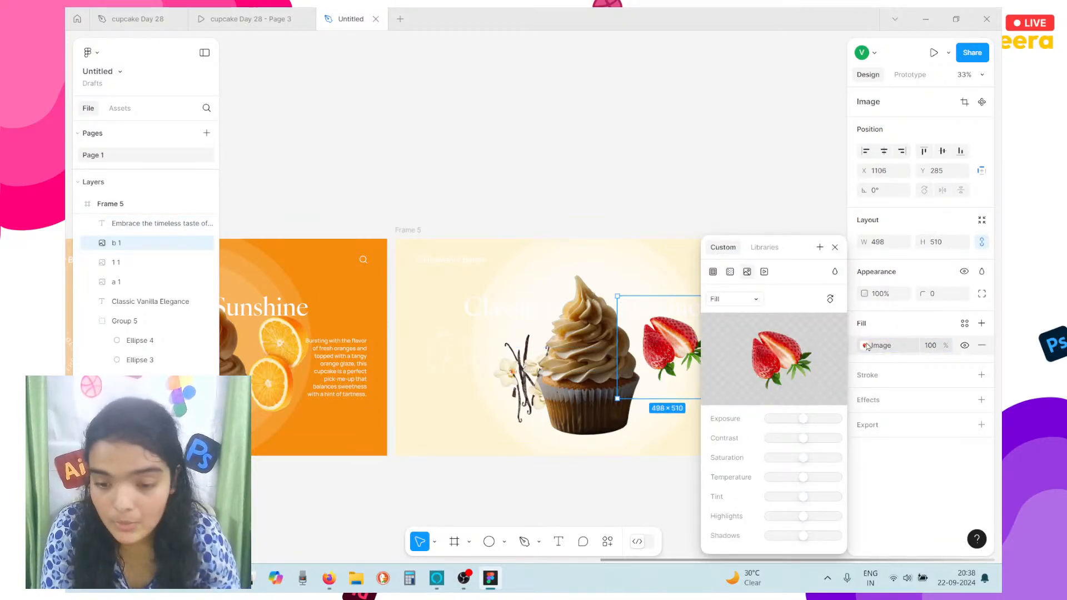
{"action": "left_click", "coordinate": [778, 362]}
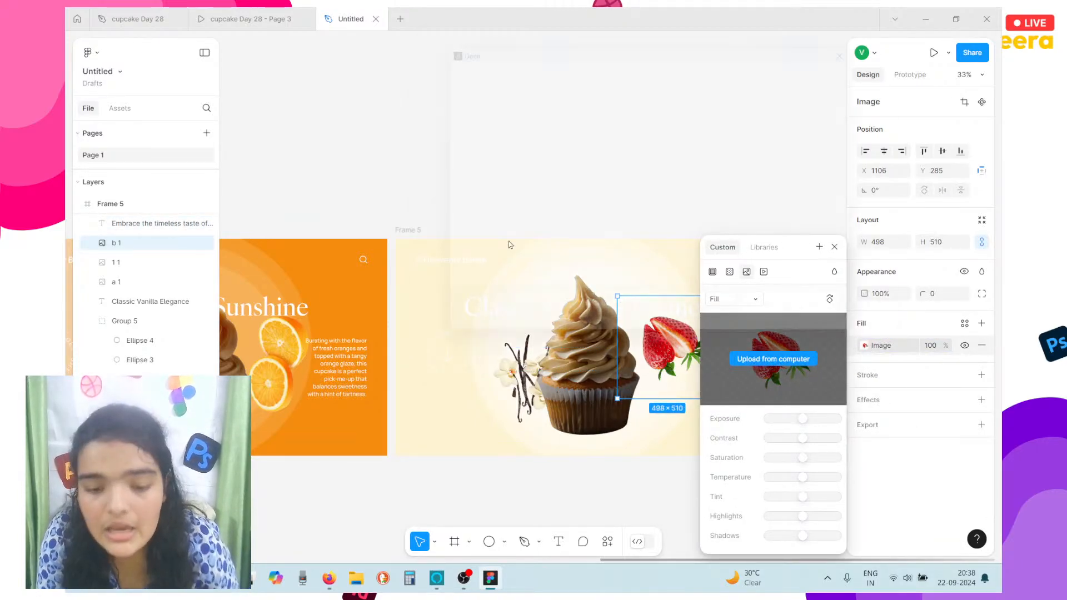
{"action": "left_click", "coordinate": [703, 133]}
{"action": "left_click", "coordinate": [786, 335]}
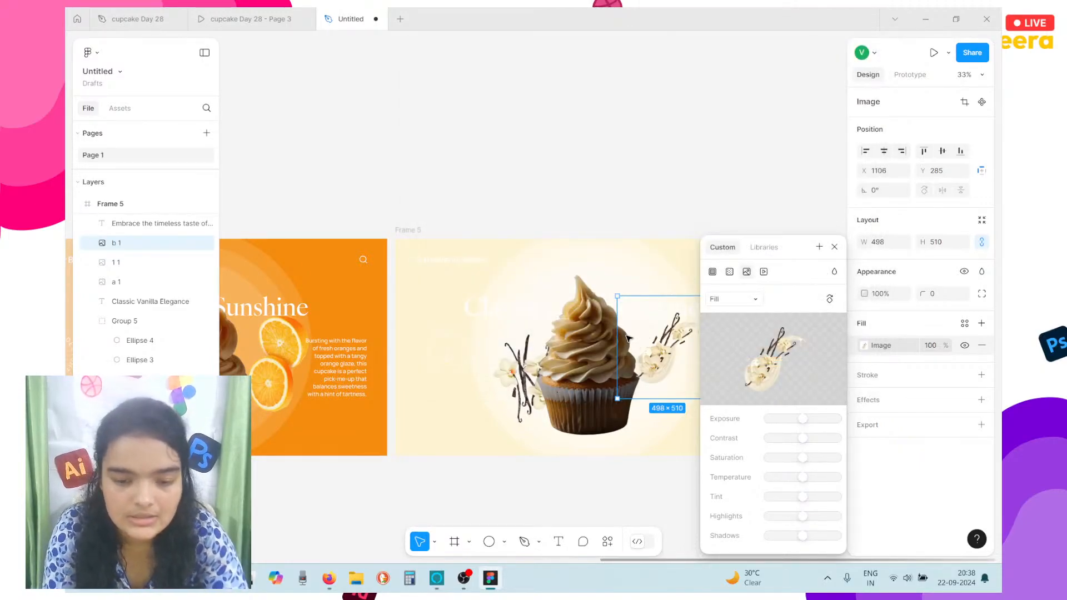
Enlarge Frame 5's layer b 1 to about 601 × 615 and move it beneath the cupcake layer 1 1
{"action": "left_click_drag", "start_coordinate": [619, 335], "coordinate": [597, 329]}
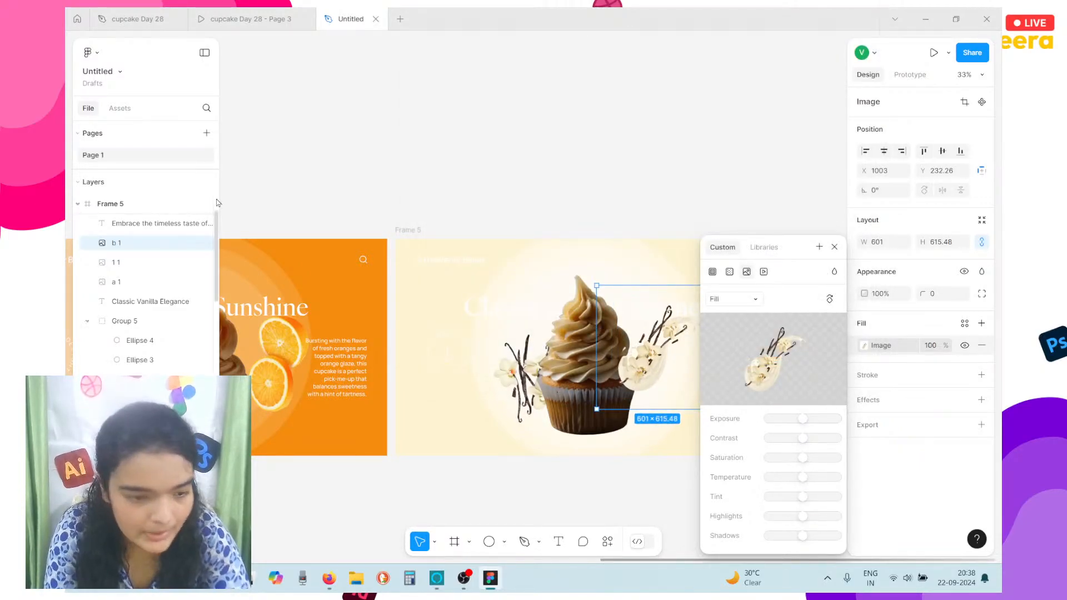
{"action": "left_click_drag", "start_coordinate": [143, 244], "coordinate": [150, 273]}
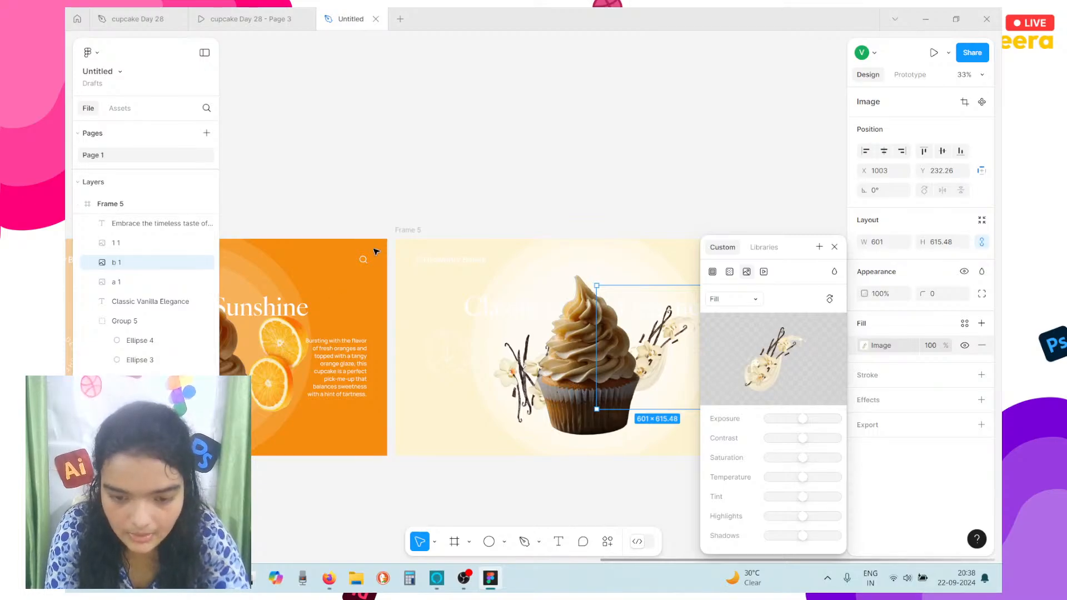
Recolour Frame 5's cream background to a warmer yellow, about FEE599, and set its translucent white to 19% opacity
{"action": "left_click", "coordinate": [406, 230]}
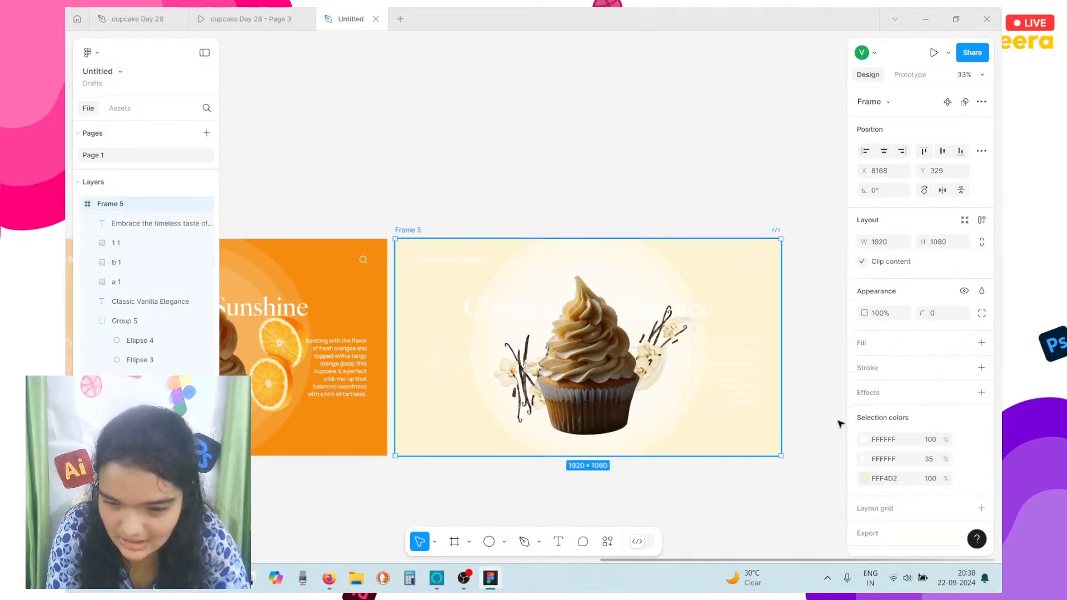
{"action": "left_click", "coordinate": [861, 480]}
{"action": "left_click_drag", "start_coordinate": [750, 302], "coordinate": [776, 255]}
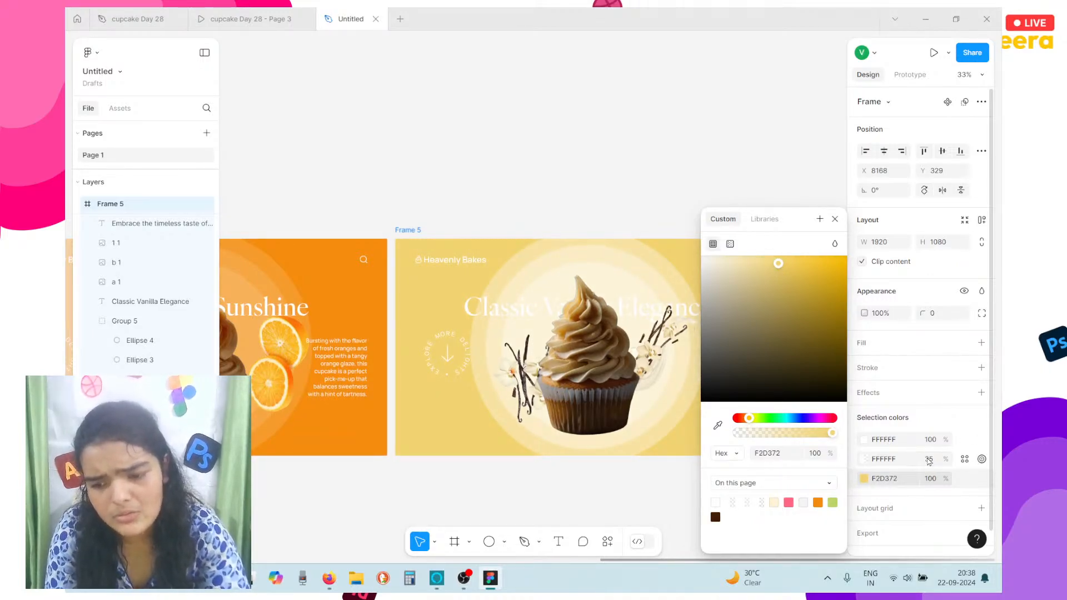
{"action": "left_click", "coordinate": [929, 459]}
{"action": "type", "text": "2"}
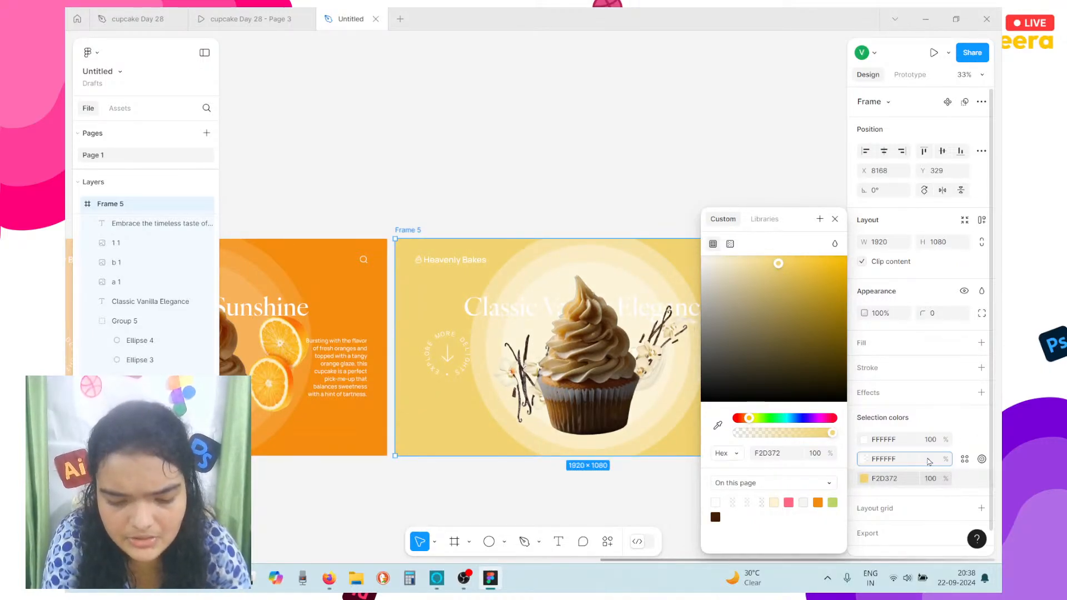
{"action": "key", "text": "Return"}
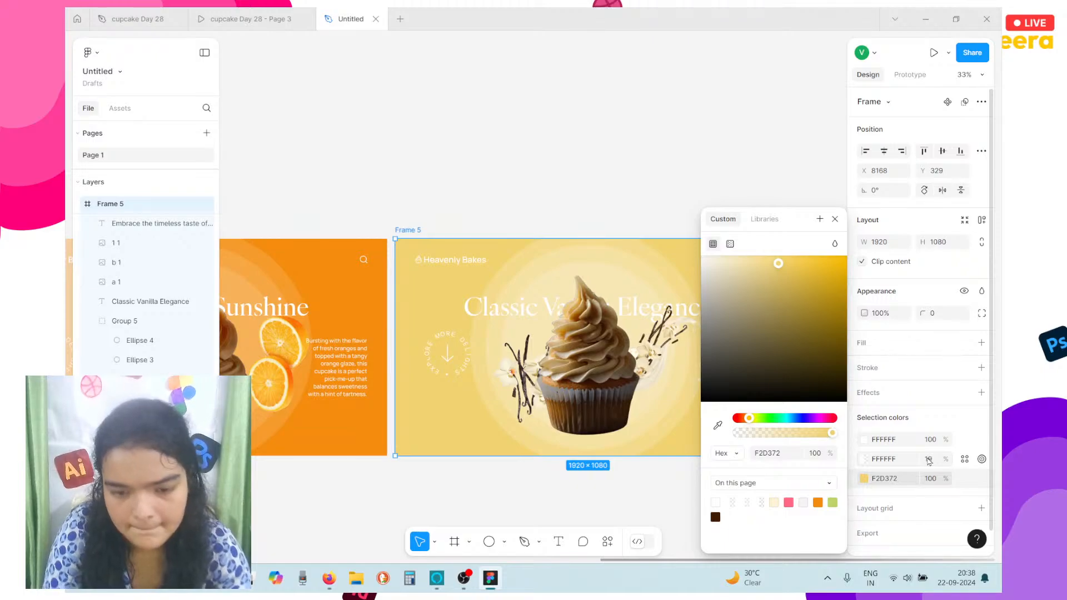
{"action": "left_click_drag", "start_coordinate": [758, 260], "coordinate": [740, 256]}
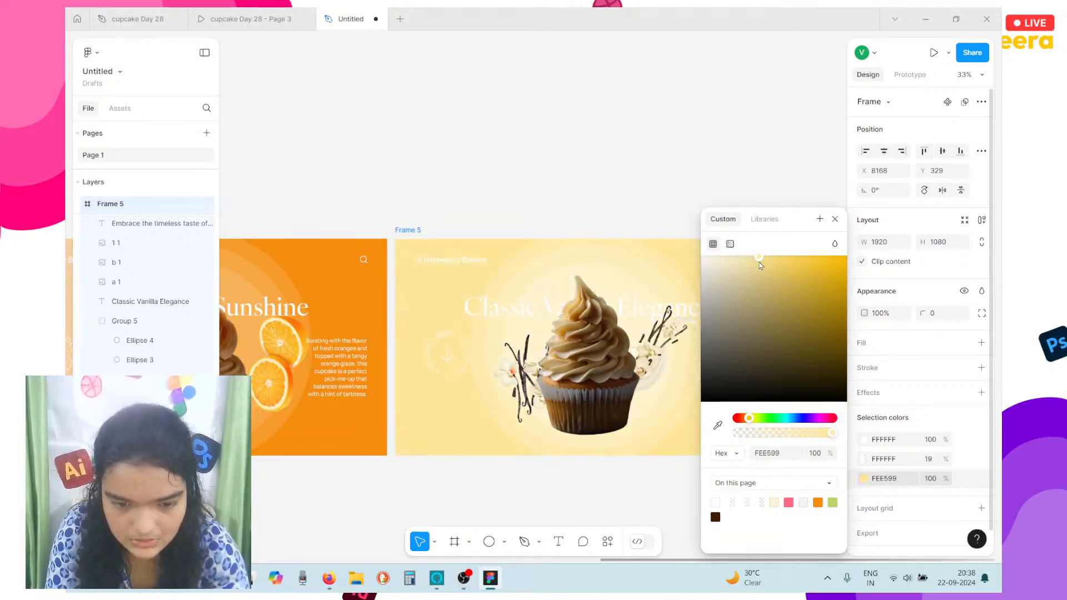
{"action": "left_click", "coordinate": [591, 215]}
Preview Frame 1 as a prototype and compare it with the finished cupcake Day 28 - Page 3 prototype
{"action": "scroll", "coordinate": [591, 214], "scroll_direction": "left", "scroll_amount": 8}
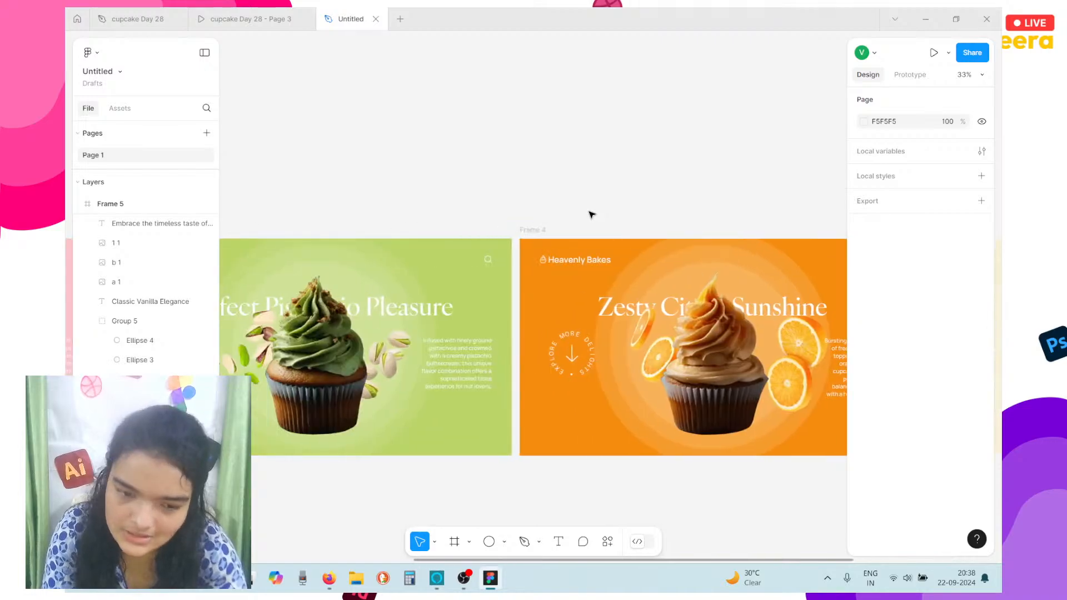
{"action": "scroll", "coordinate": [591, 215], "scroll_direction": "left", "scroll_amount": 15}
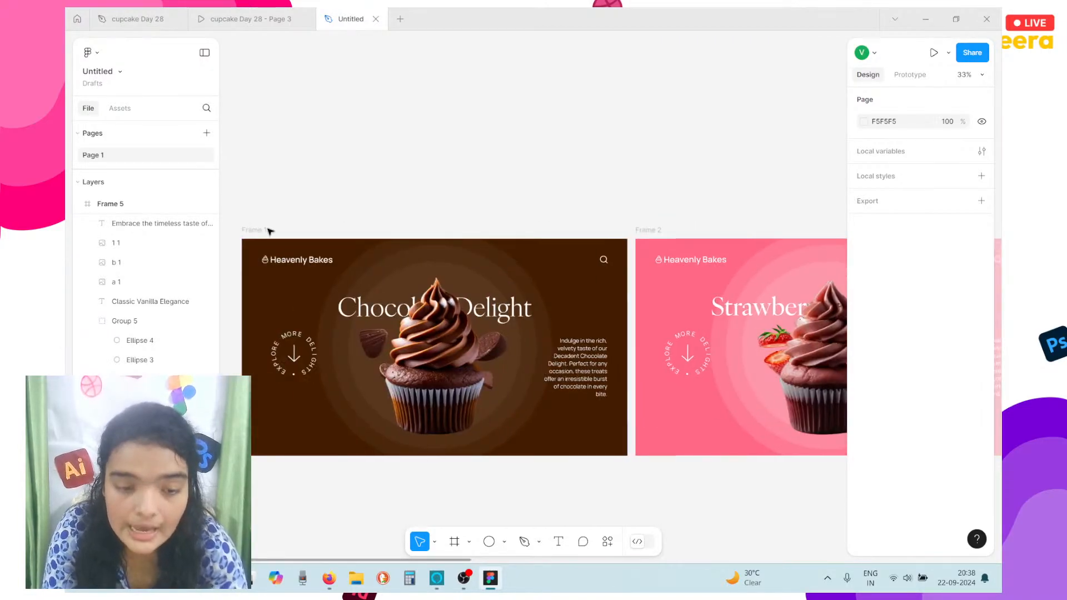
{"action": "left_click", "coordinate": [246, 227]}
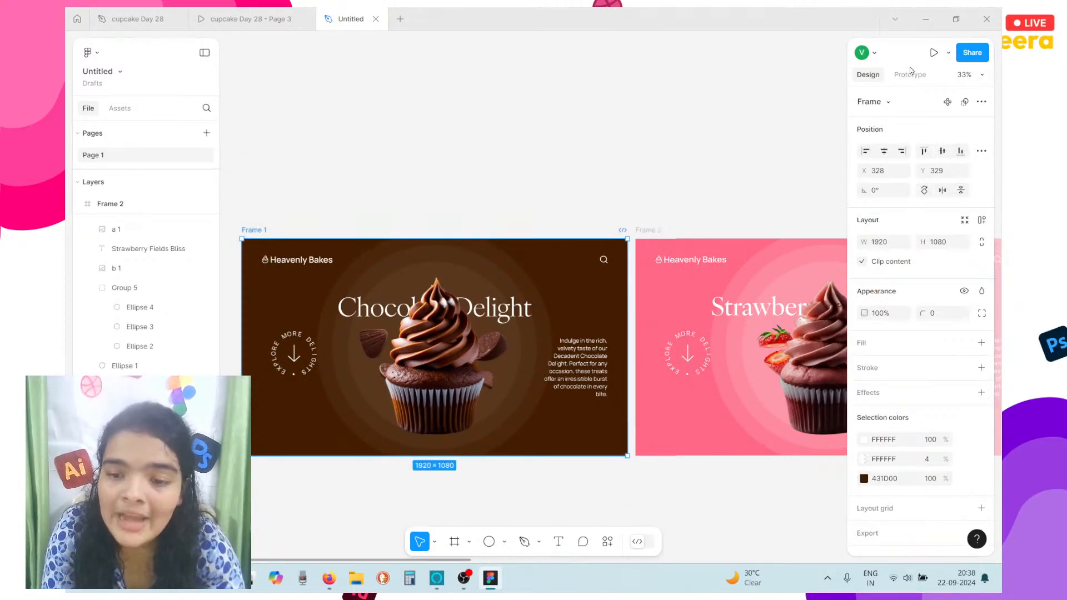
{"action": "left_click", "coordinate": [934, 53]}
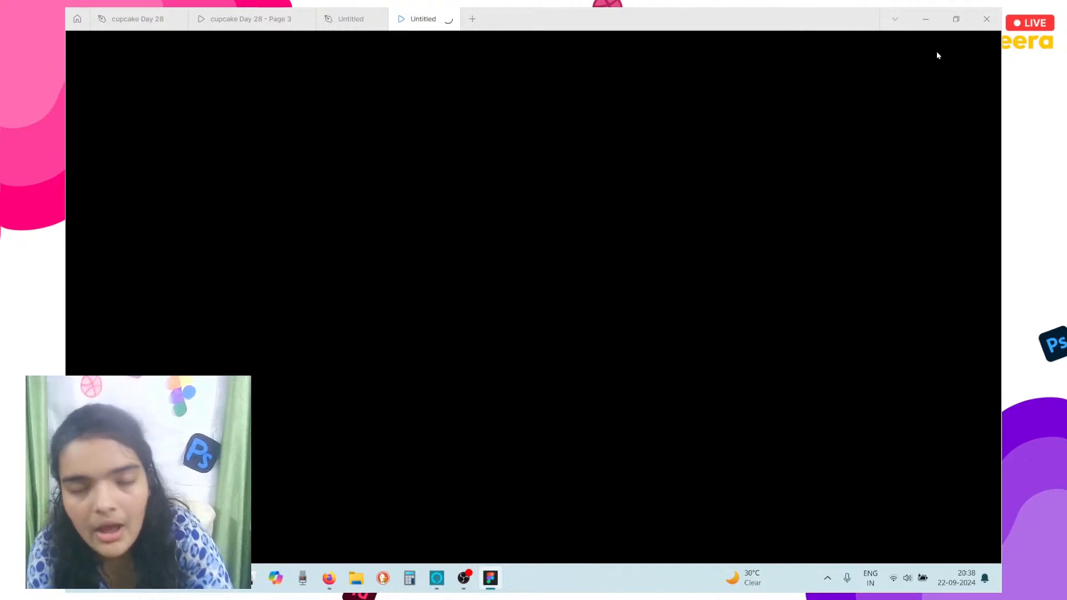
{"action": "left_click", "coordinate": [295, 12]}
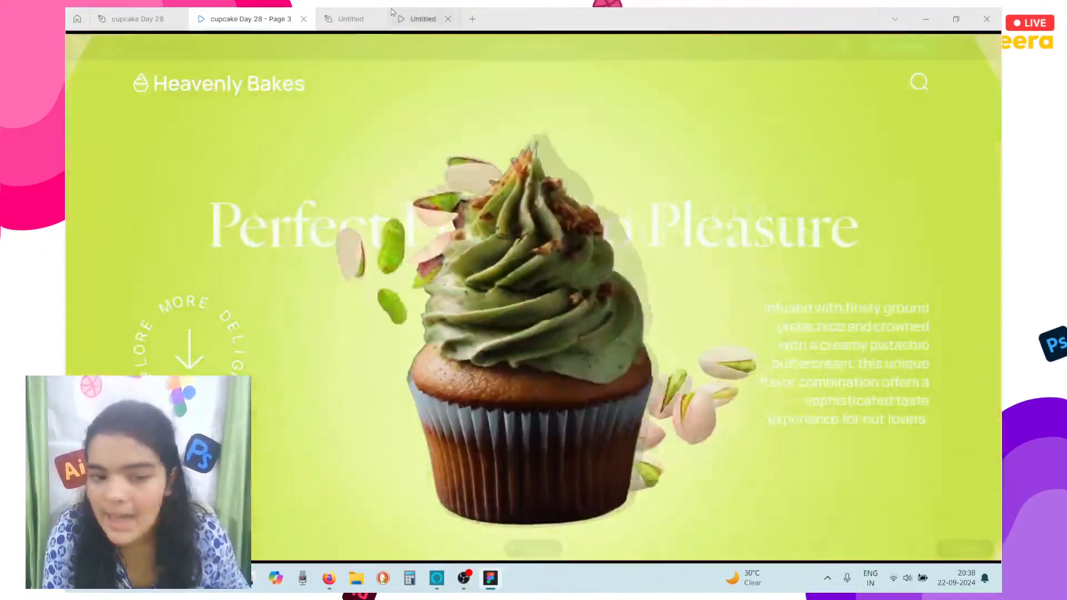
{"action": "left_click", "coordinate": [392, 12]}
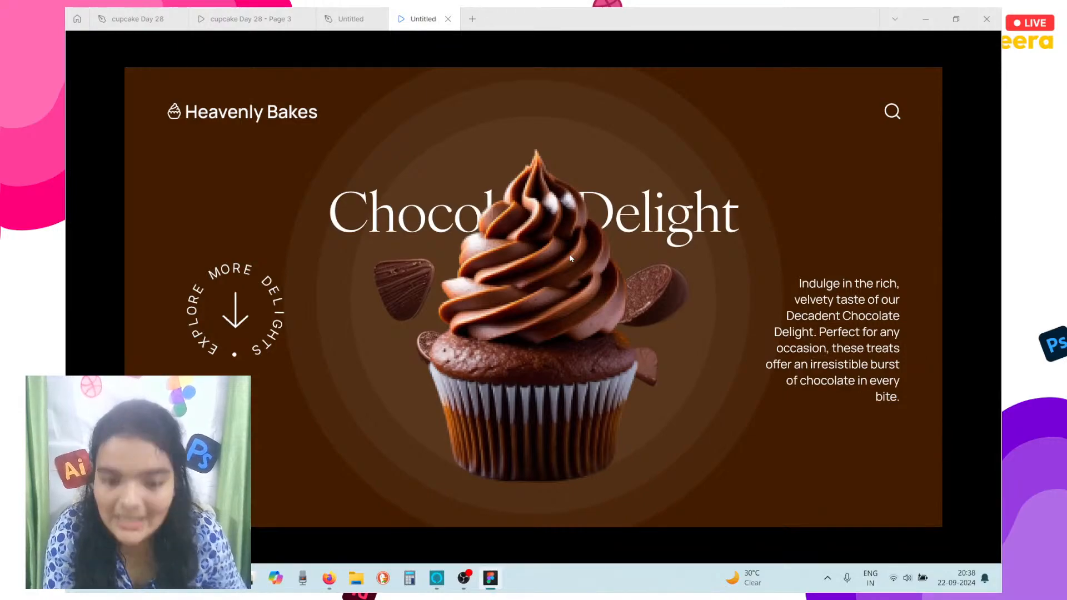
{"action": "left_click", "coordinate": [351, 18]}
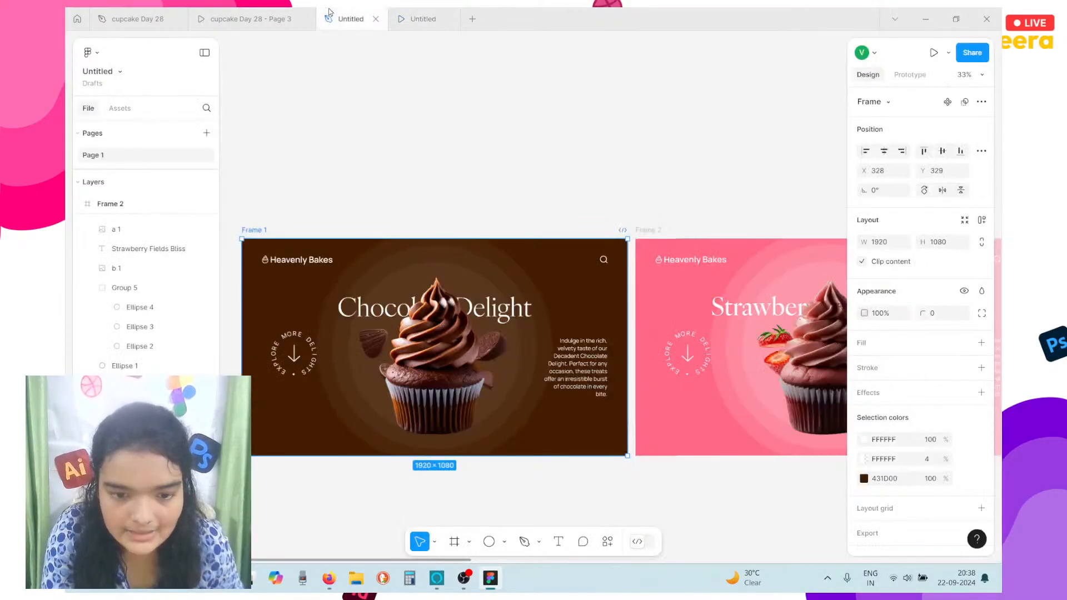
Connect Frame 1 to Frame 2 with an On click, Navigate to prototype interaction
{"action": "left_click", "coordinate": [903, 76]}
{"action": "left_click_drag", "start_coordinate": [628, 349], "coordinate": [728, 363]}
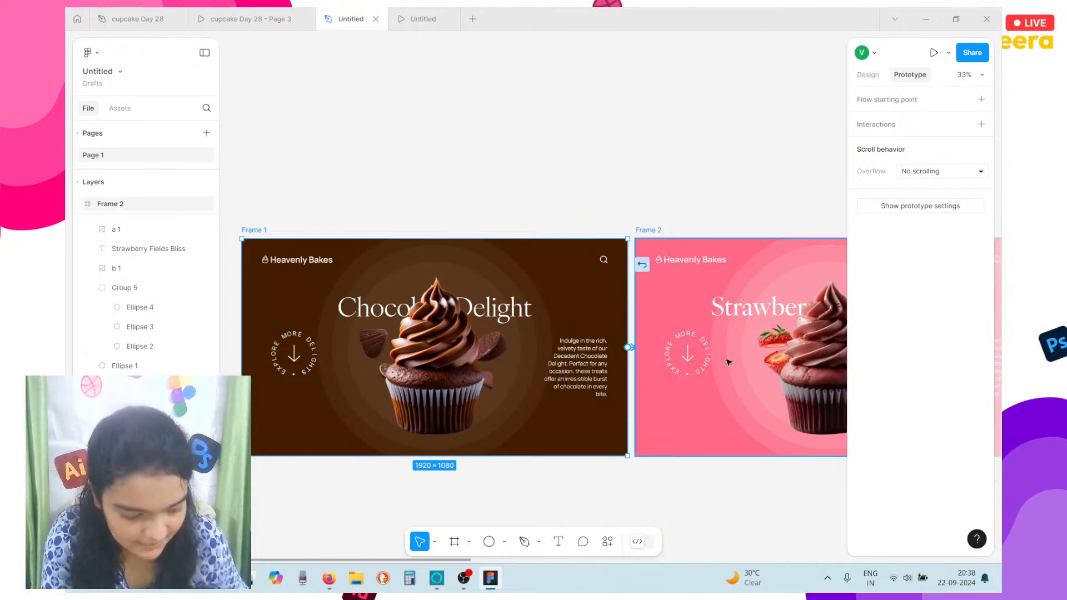
{"action": "scroll", "coordinate": [637, 440], "scroll_direction": "down", "scroll_amount": 2}
{"action": "scroll", "coordinate": [636, 441], "scroll_direction": "down", "scroll_amount": 1}
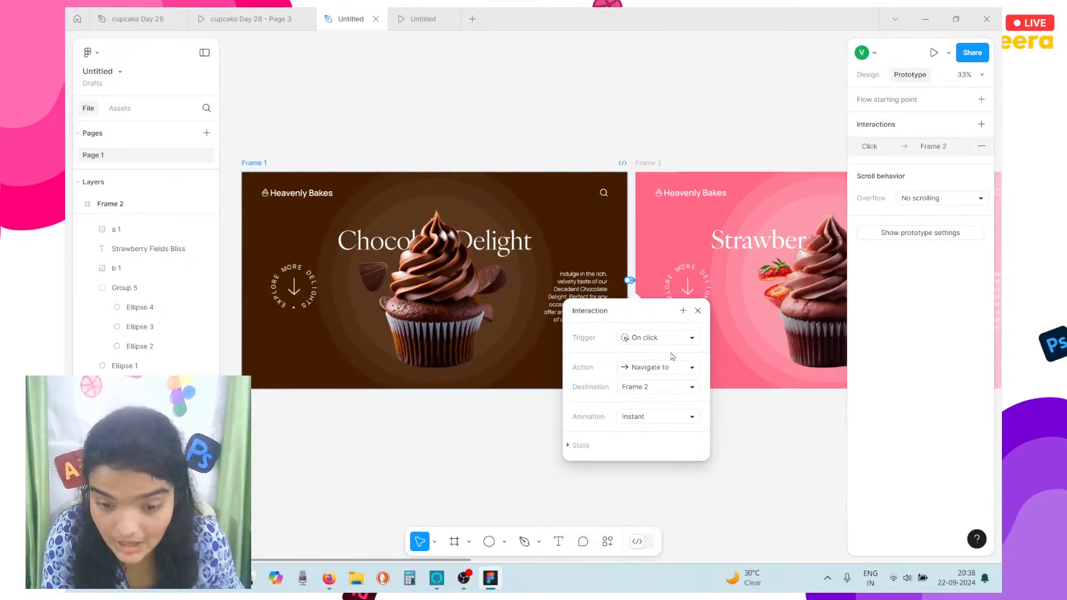
Set the Frame 1 to Frame 2 interaction's animation to Smart animate with a Gentle curve
{"action": "left_click", "coordinate": [643, 416]}
{"action": "left_click", "coordinate": [652, 447]}
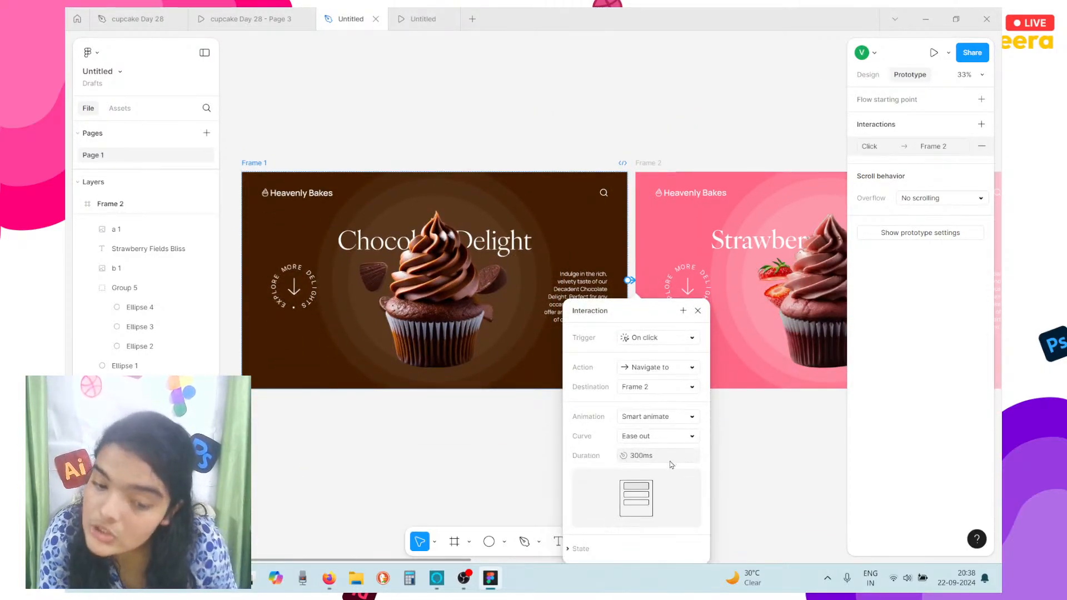
{"action": "left_click", "coordinate": [666, 438]}
{"action": "left_click", "coordinate": [656, 488]}
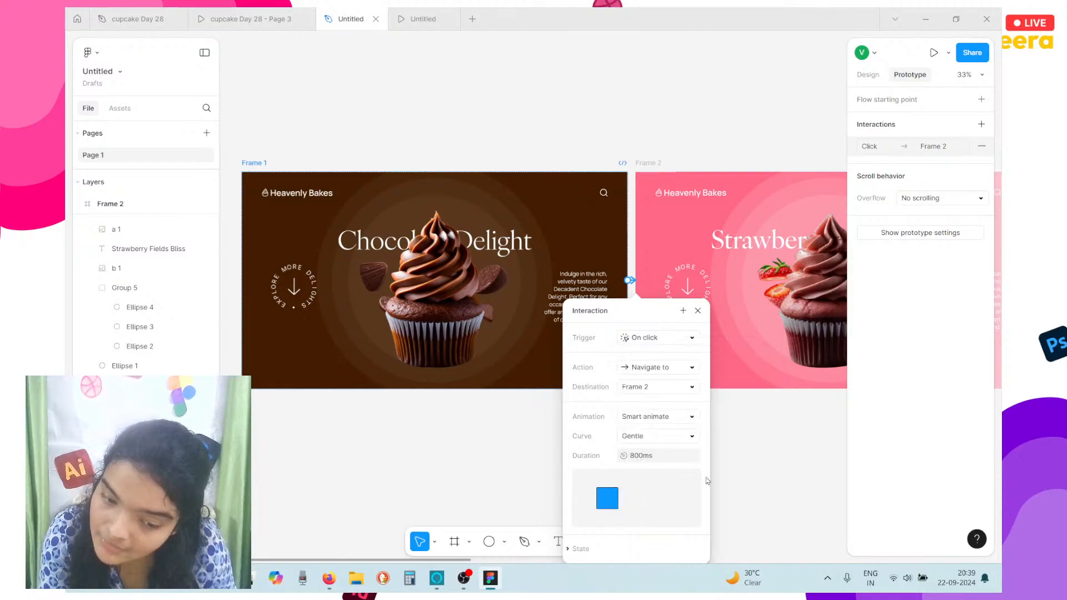
Connect Frame 2 to Frame 3 with an On click, Navigate to interaction using Smart animate and the Gentle curve
{"action": "scroll", "coordinate": [757, 457], "scroll_direction": "right", "scroll_amount": 1}
{"action": "scroll", "coordinate": [757, 457], "scroll_direction": "right", "scroll_amount": 8}
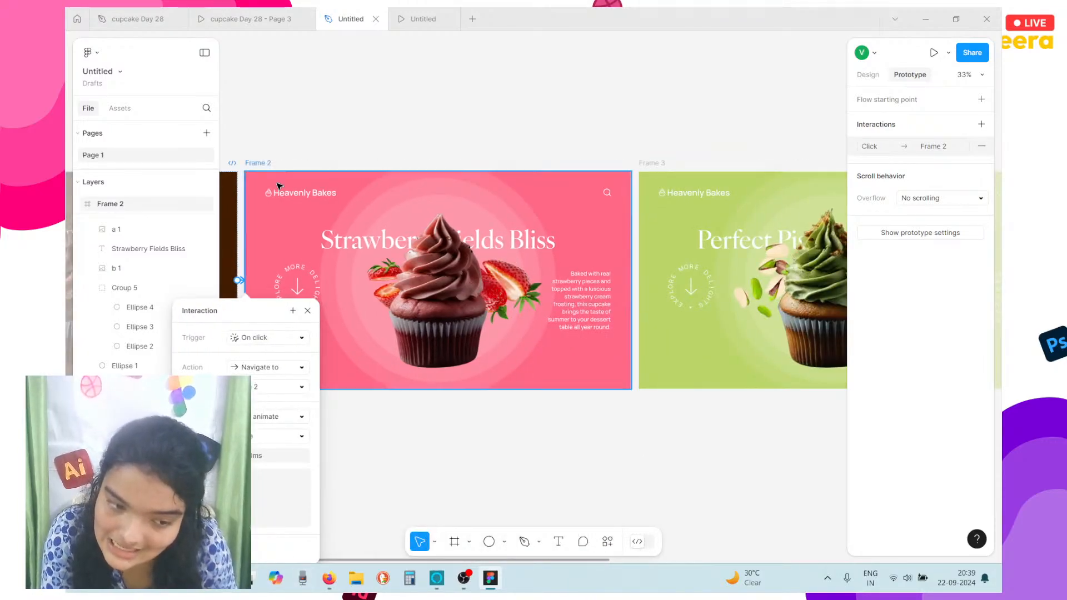
{"action": "left_click", "coordinate": [633, 281]}
{"action": "left_click", "coordinate": [639, 278]}
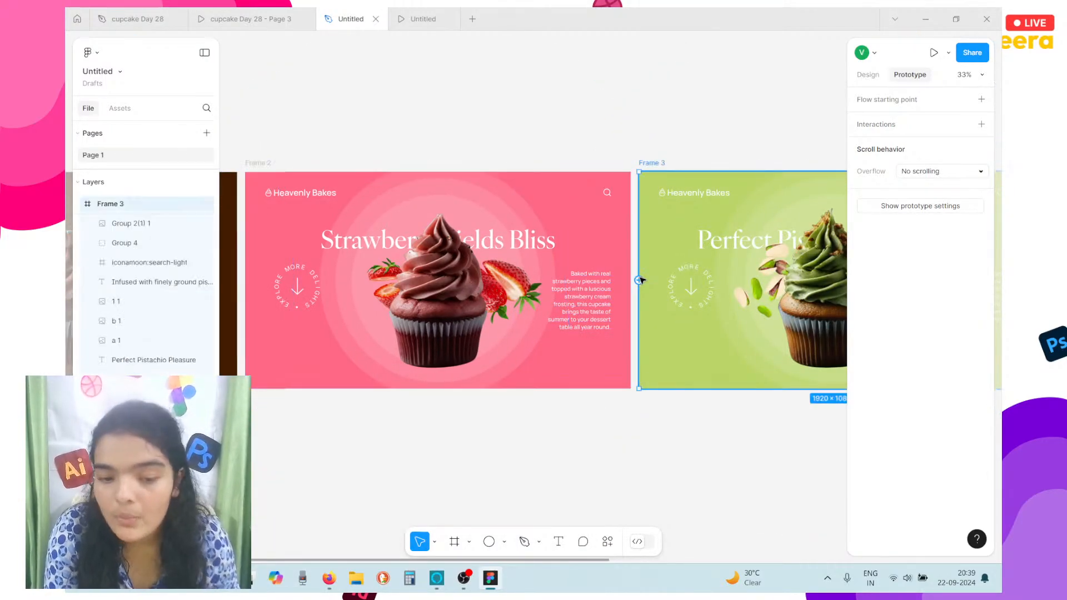
{"action": "key", "text": "Escape"}
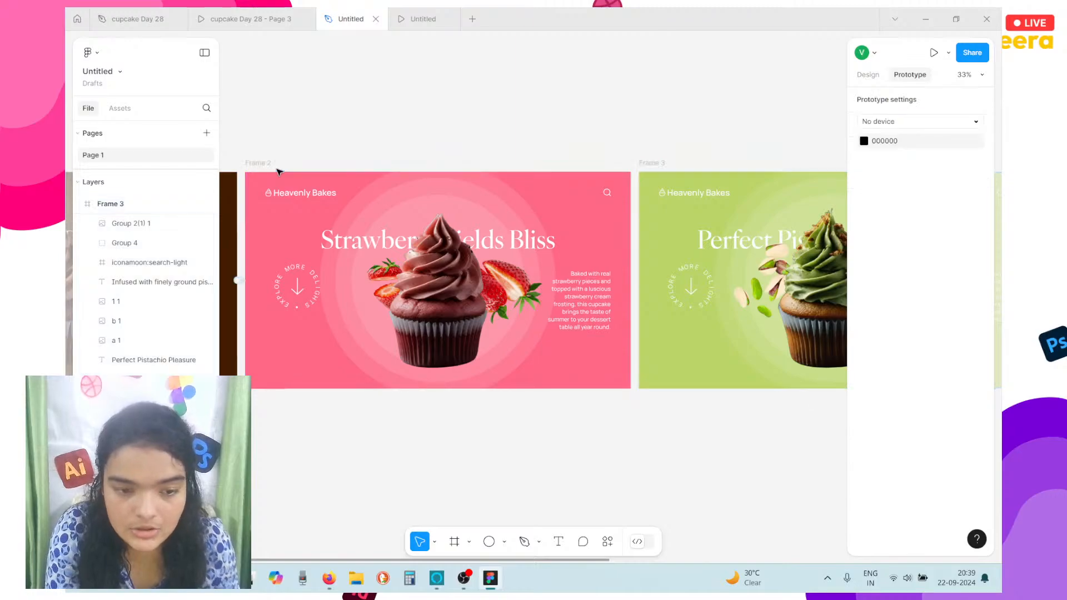
{"action": "left_click", "coordinate": [264, 172]}
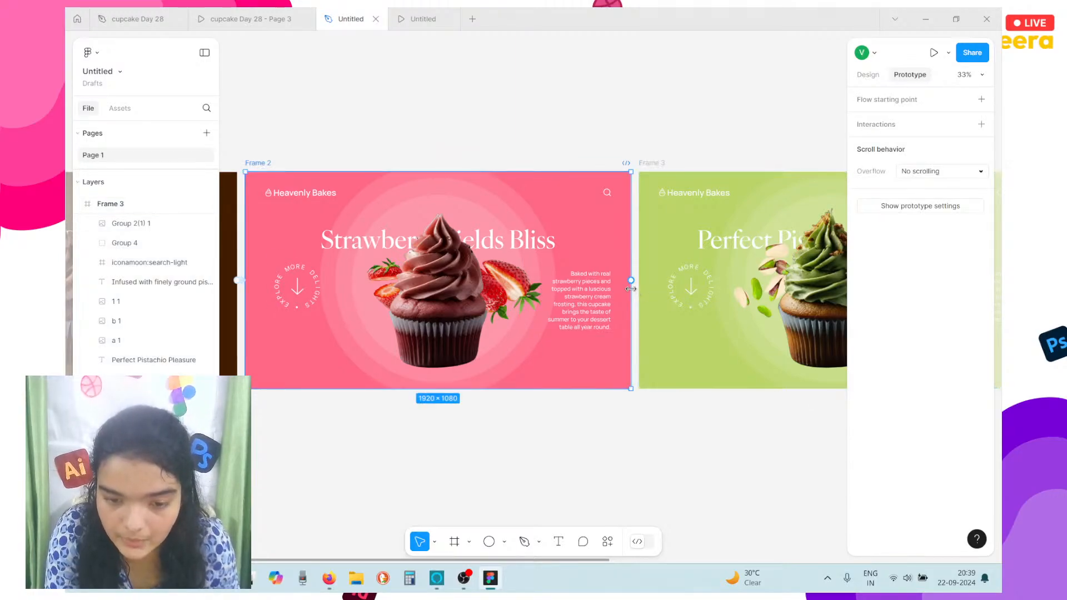
{"action": "left_click_drag", "start_coordinate": [631, 280], "coordinate": [685, 292]}
Link Frame 3 to Frame 4 with an On click prototype interaction that uses Smart animate and the Gentle curve
{"action": "scroll", "coordinate": [500, 277], "scroll_direction": "right", "scroll_amount": 5}
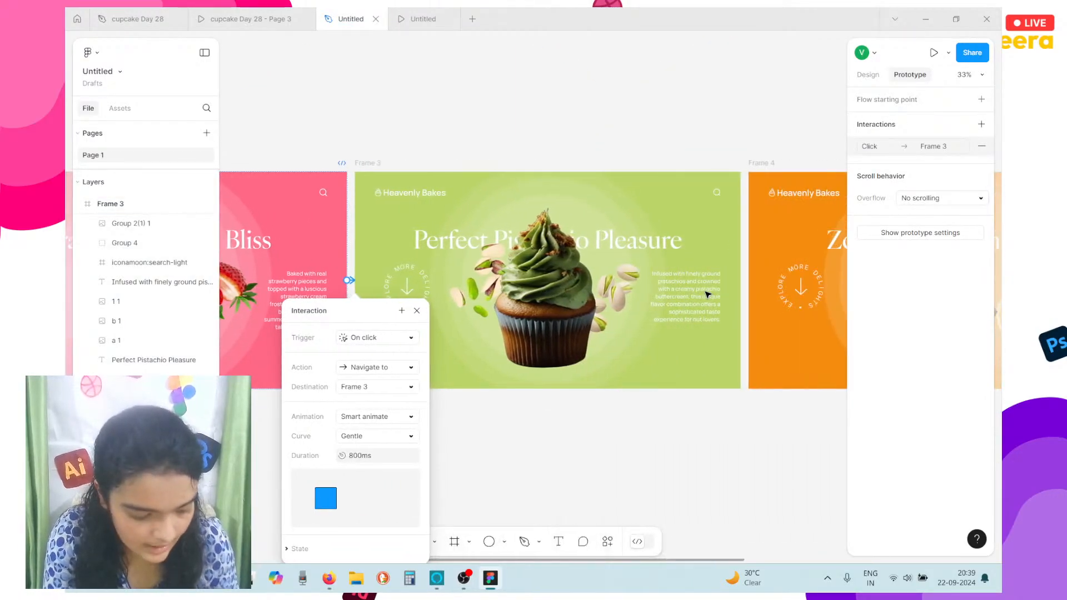
{"action": "left_click", "coordinate": [367, 163]}
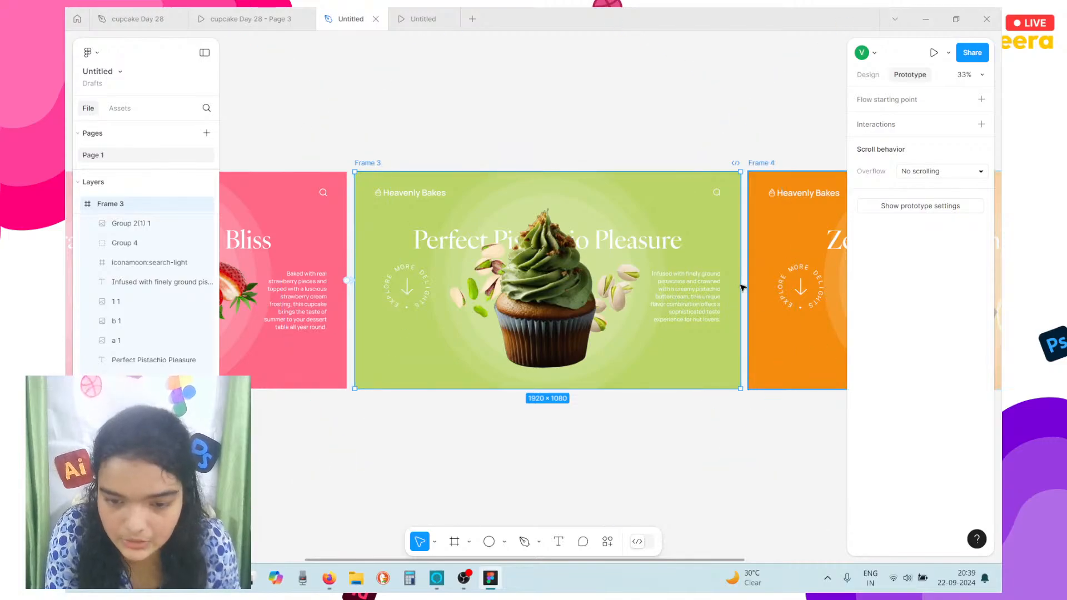
{"action": "left_click_drag", "start_coordinate": [740, 280], "coordinate": [800, 284]}
Link Frame 4 to Frame 5 with an On click prototype interaction that uses Smart animate and the Gentle curve
{"action": "scroll", "coordinate": [636, 295], "scroll_direction": "right", "scroll_amount": 5}
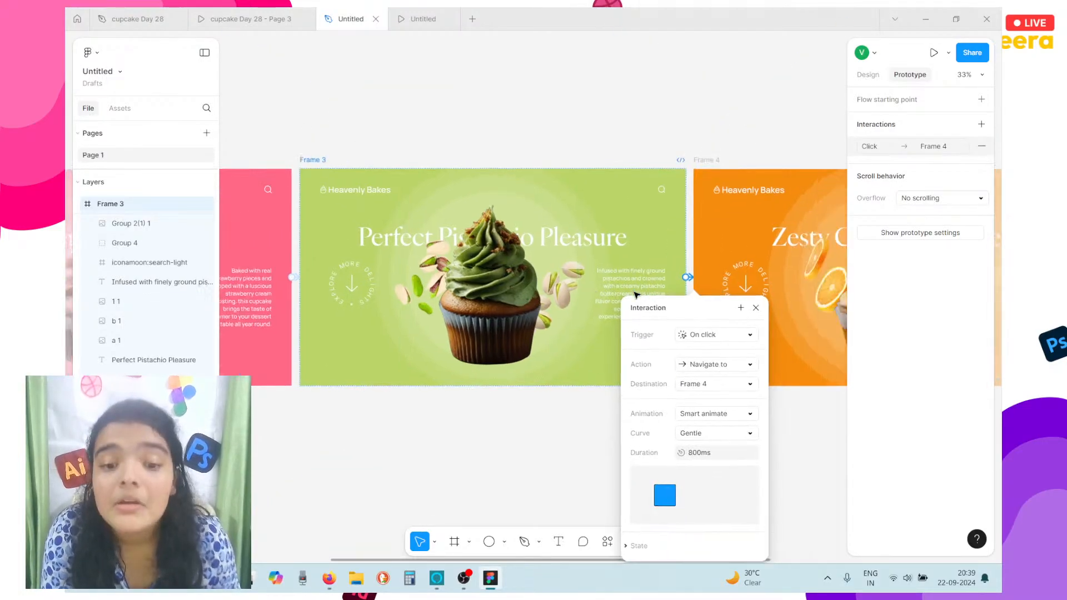
{"action": "scroll", "coordinate": [636, 295], "scroll_direction": "right", "scroll_amount": 2}
{"action": "left_click", "coordinate": [350, 158]}
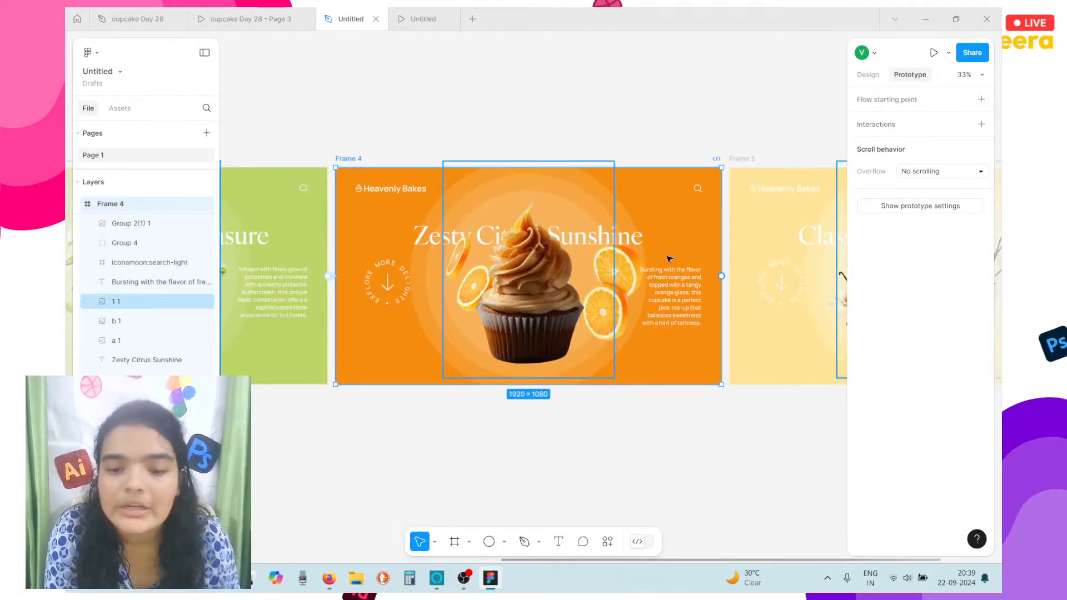
{"action": "left_click_drag", "start_coordinate": [721, 274], "coordinate": [779, 284]}
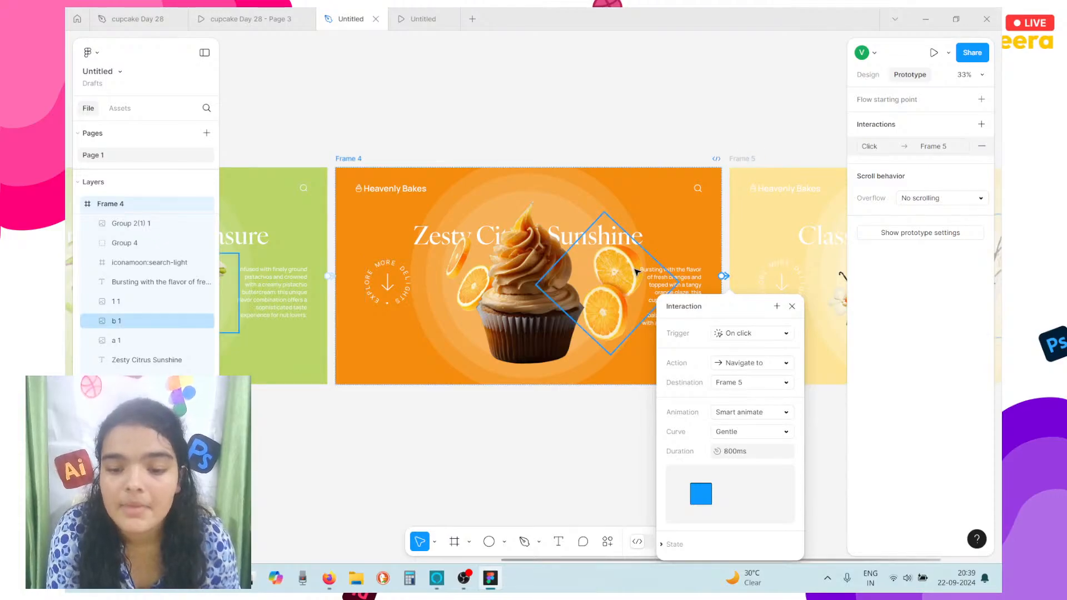
Loop the prototype by connecting Frame 5 back to Frame 1 with an On click, Smart animate interaction
{"action": "scroll", "coordinate": [608, 149], "scroll_direction": "right", "scroll_amount": 2}
{"action": "scroll", "coordinate": [608, 149], "scroll_direction": "down", "scroll_amount": 6}
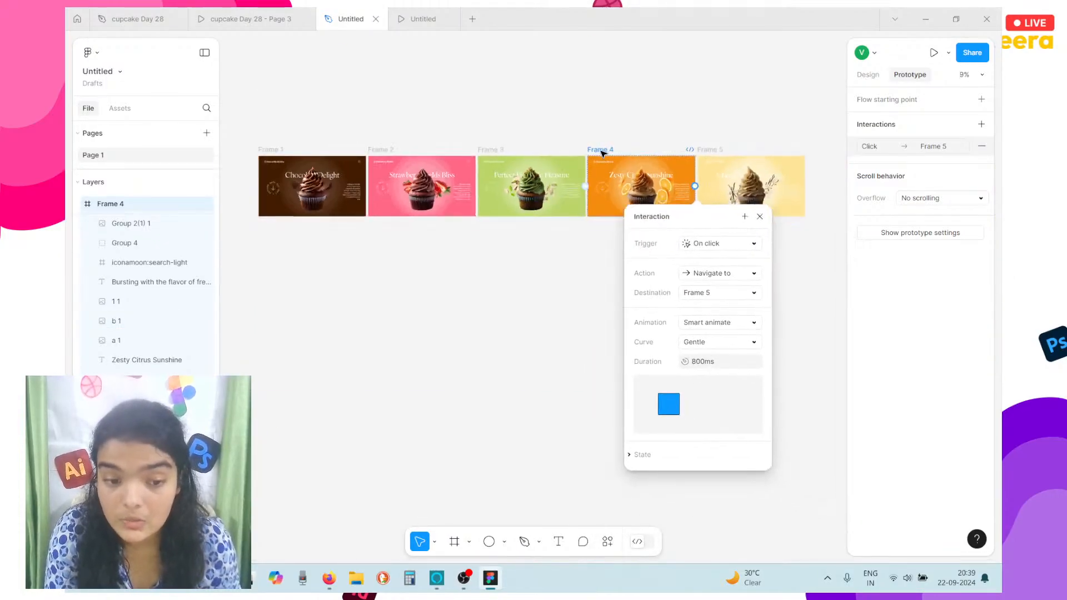
{"action": "left_click", "coordinate": [752, 203]}
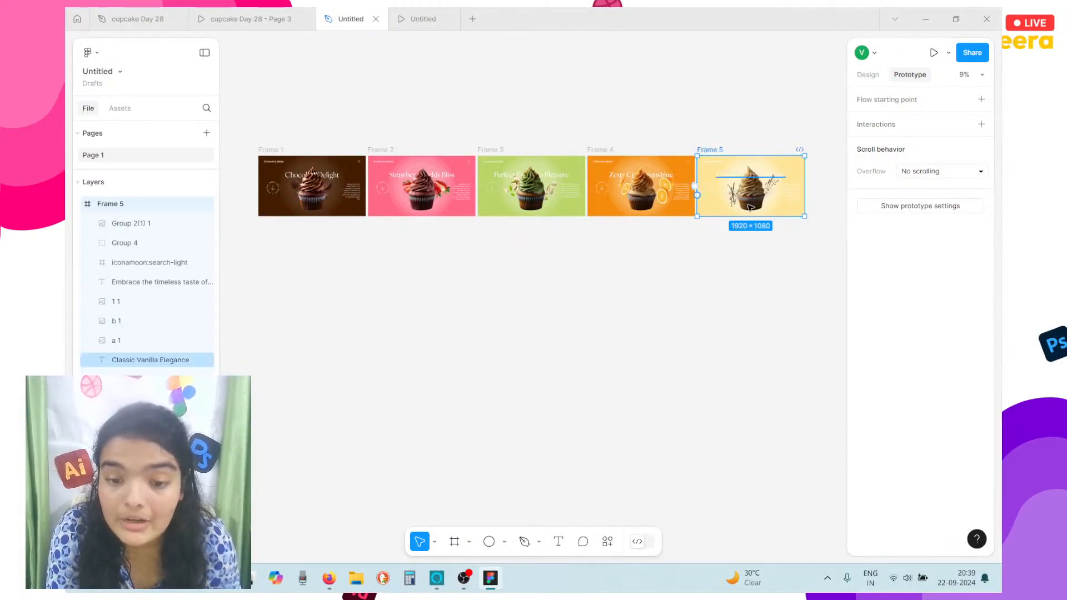
{"action": "left_click_drag", "start_coordinate": [695, 187], "coordinate": [297, 174]}
Preview the linked frames as a prototype and compare their transitions with the finished cupcake Day 28 - Page 3 prototype
{"action": "scroll", "coordinate": [242, 286], "scroll_direction": "up", "scroll_amount": 5}
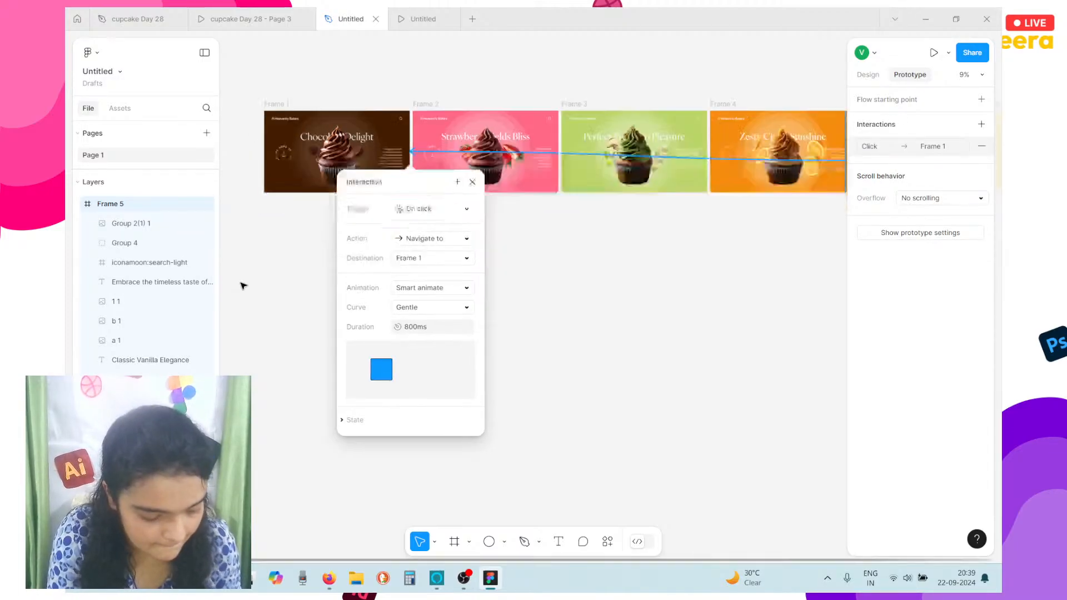
{"action": "scroll", "coordinate": [332, 274], "scroll_direction": "up", "scroll_amount": 1}
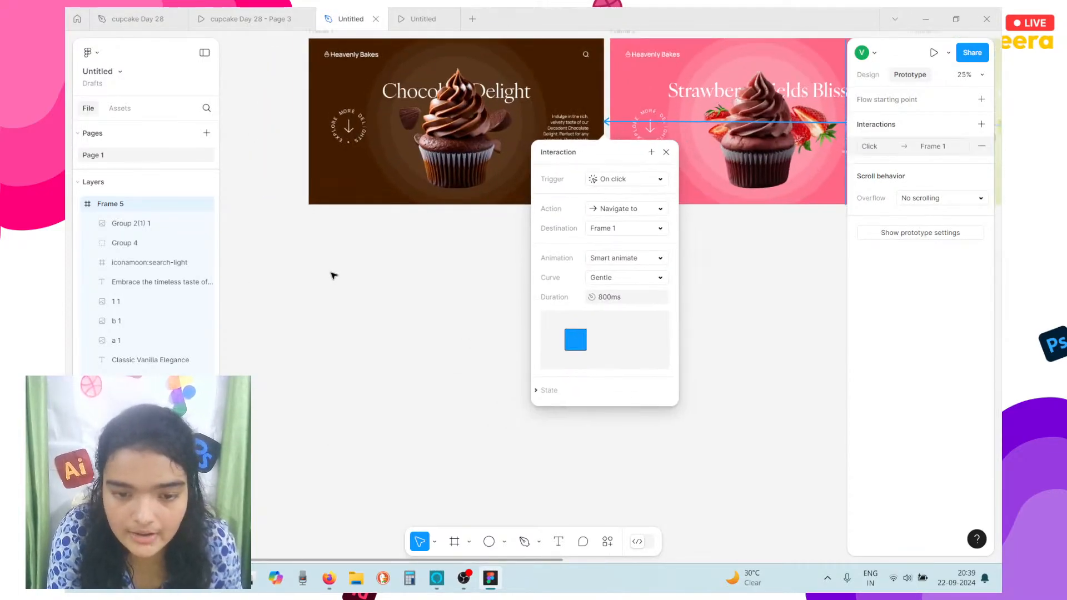
{"action": "scroll", "coordinate": [456, 172], "scroll_direction": "up", "scroll_amount": 2}
{"action": "left_click", "coordinate": [445, 12]}
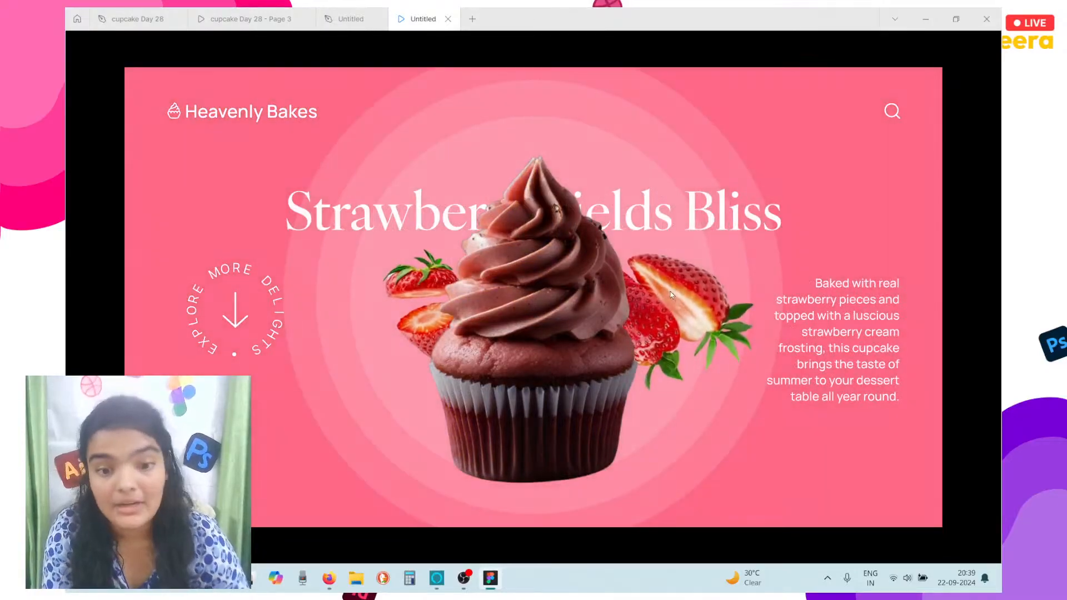
{"action": "key", "text": "ctrl+shift+Tab"}
{"action": "key", "text": "ctrl+shift+Tab"}
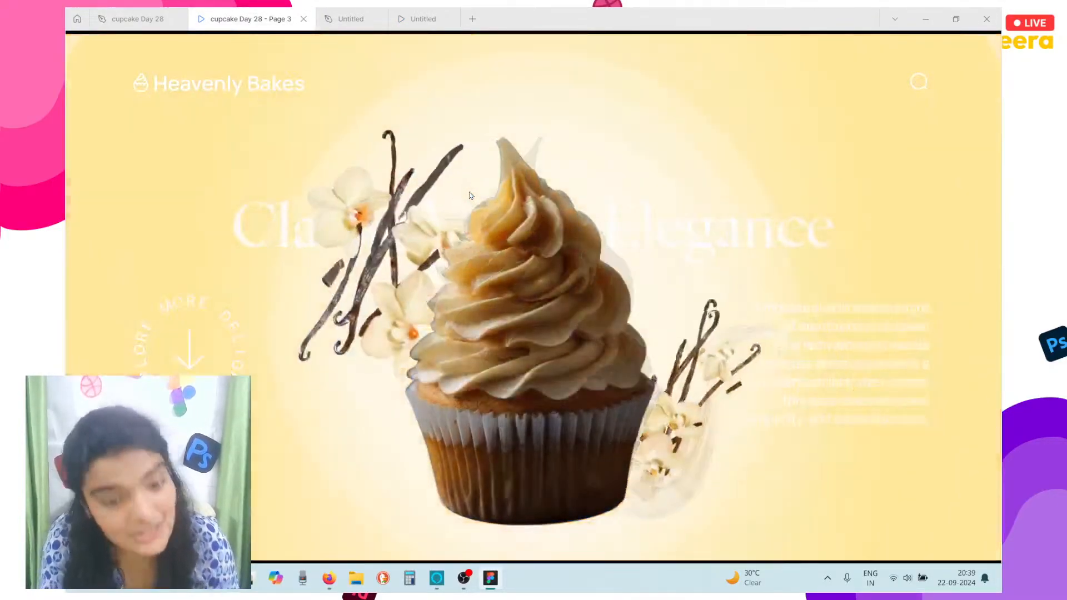
{"action": "key", "text": "ctrl+Tab"}
{"action": "key", "text": "ctrl+Tab"}
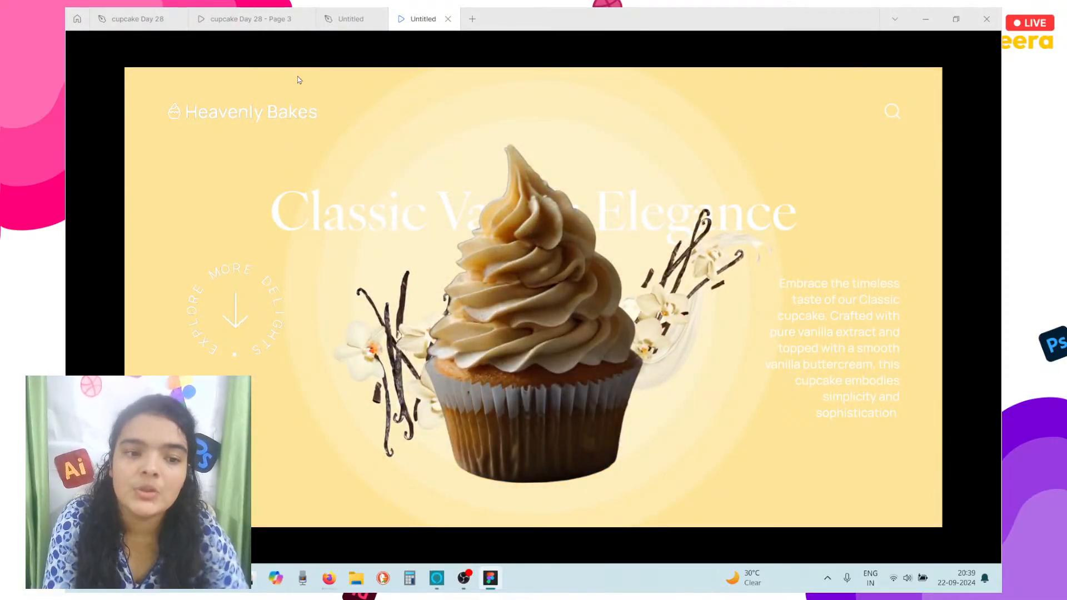
{"action": "left_click", "coordinate": [254, 13]}
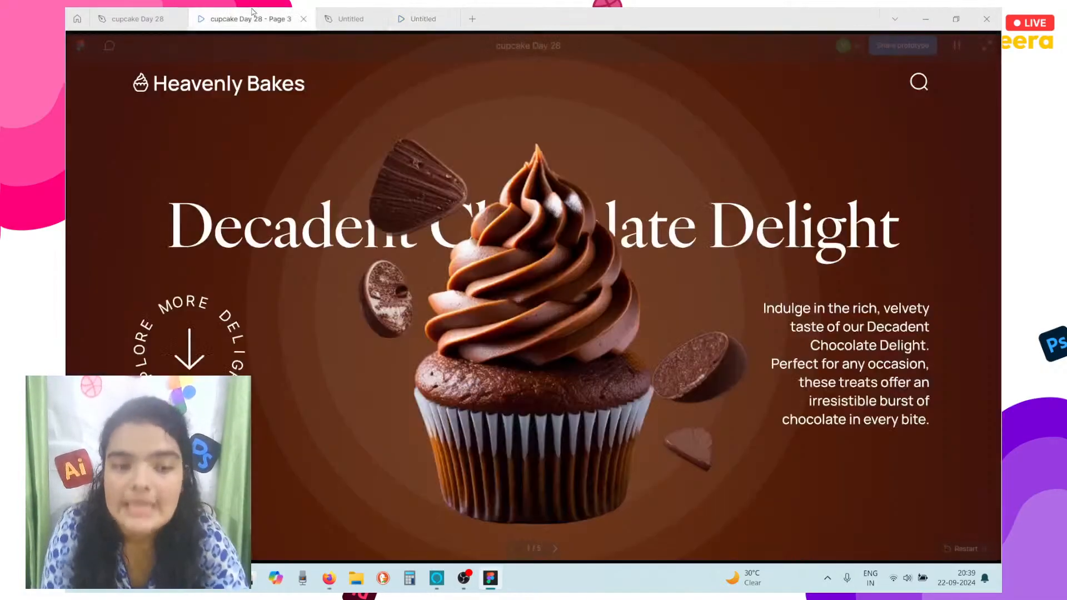
{"action": "left_click", "coordinate": [347, 18]}
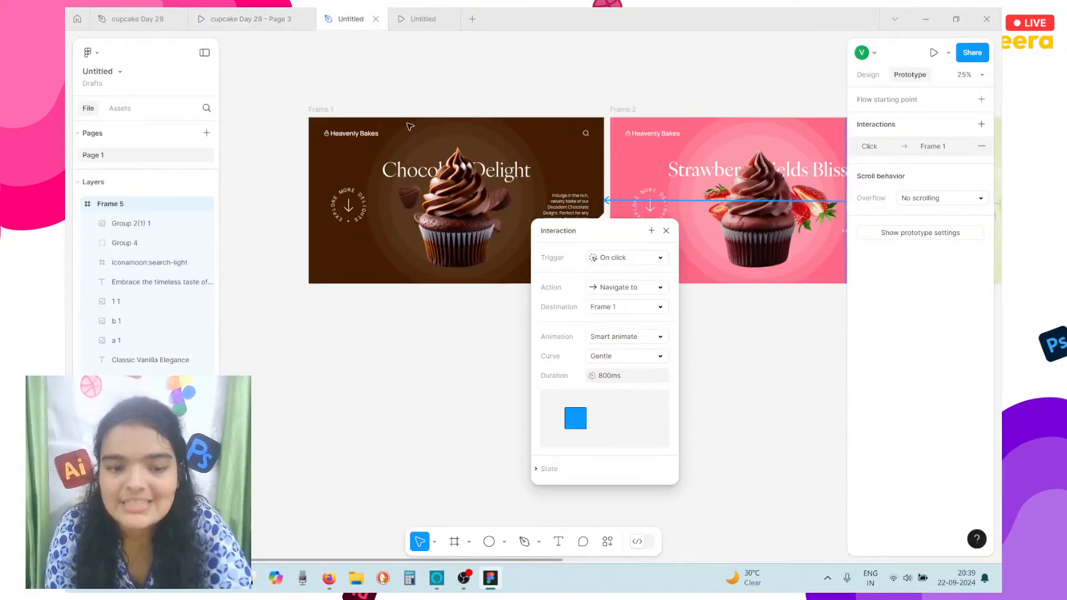
Move Frame 1's large brown 431D00 background ellipse into the group of translucent concentric circles
{"action": "left_click", "coordinate": [328, 185]}
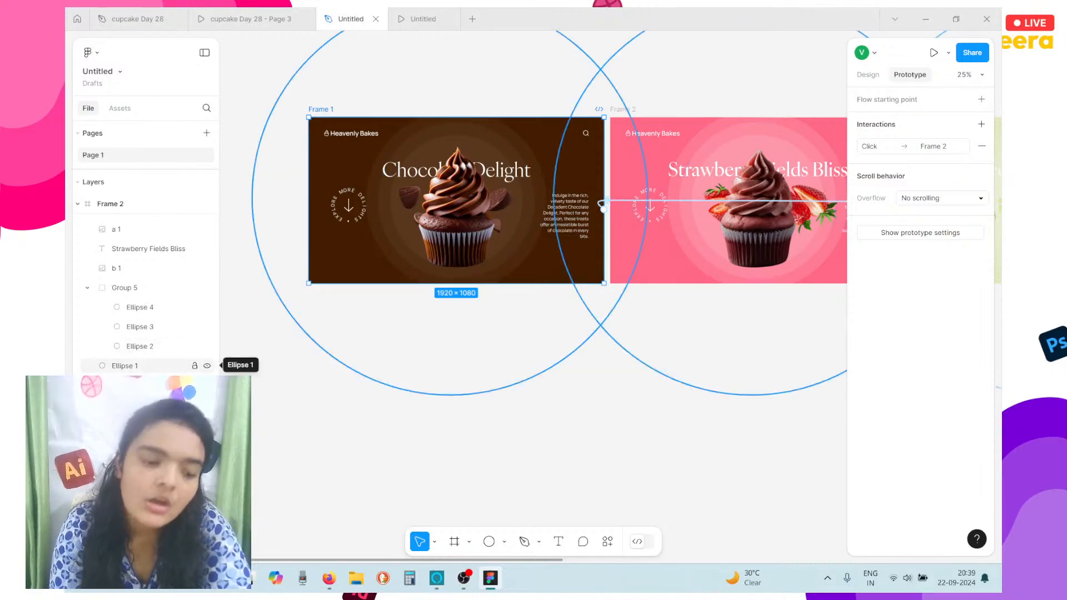
{"action": "scroll", "coordinate": [144, 278], "scroll_direction": "down", "scroll_amount": 2}
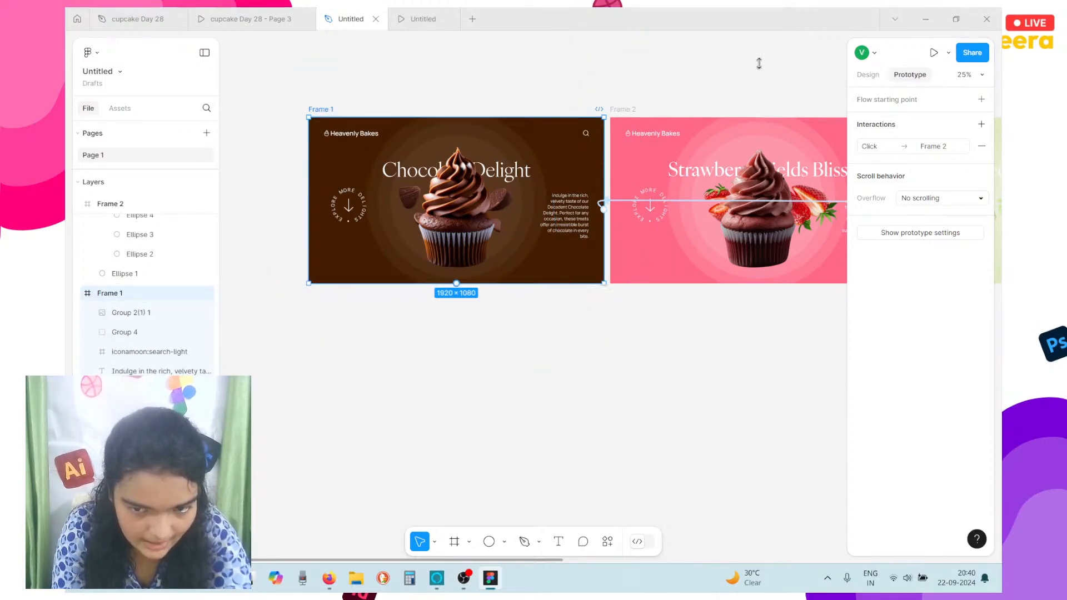
{"action": "left_click", "coordinate": [870, 75]}
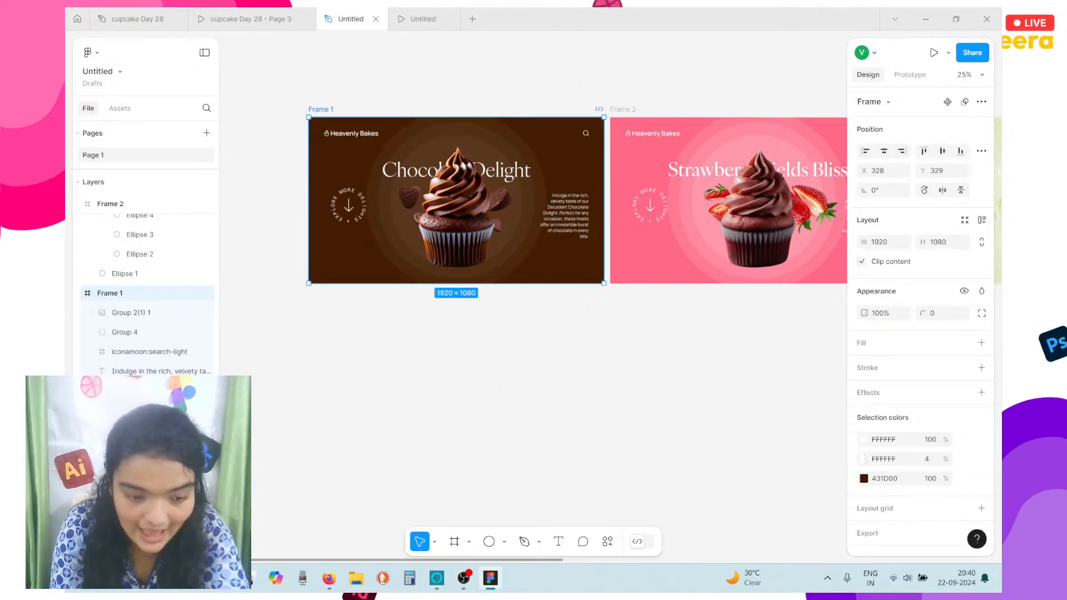
{"action": "left_click", "coordinate": [139, 467]}
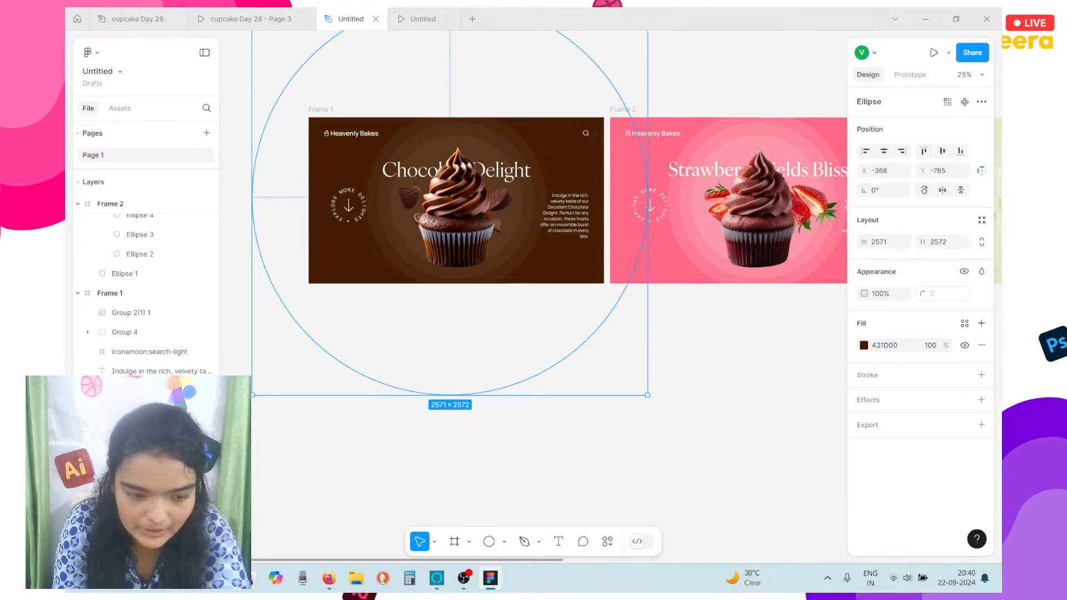
{"action": "key", "text": "Delete"}
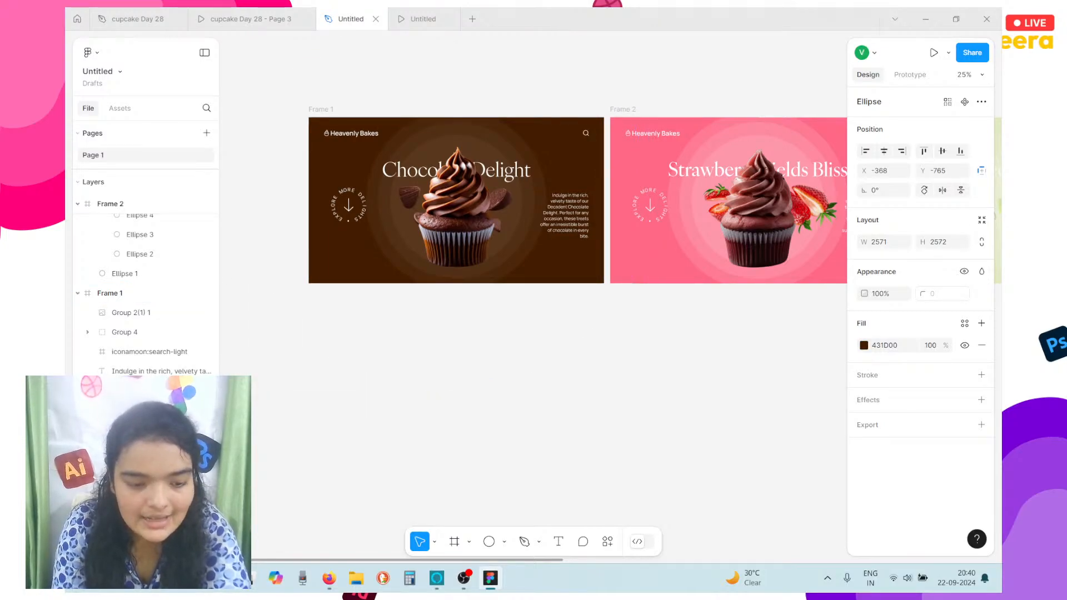
{"action": "left_click_drag", "start_coordinate": [139, 469], "coordinate": [139, 449]}
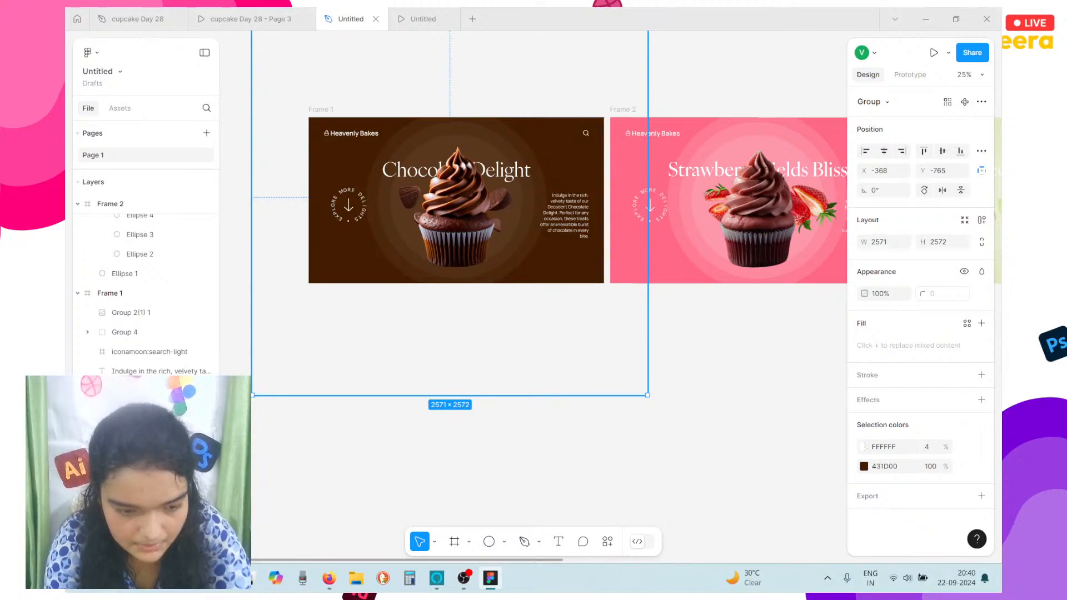
{"action": "left_click", "coordinate": [570, 404]}
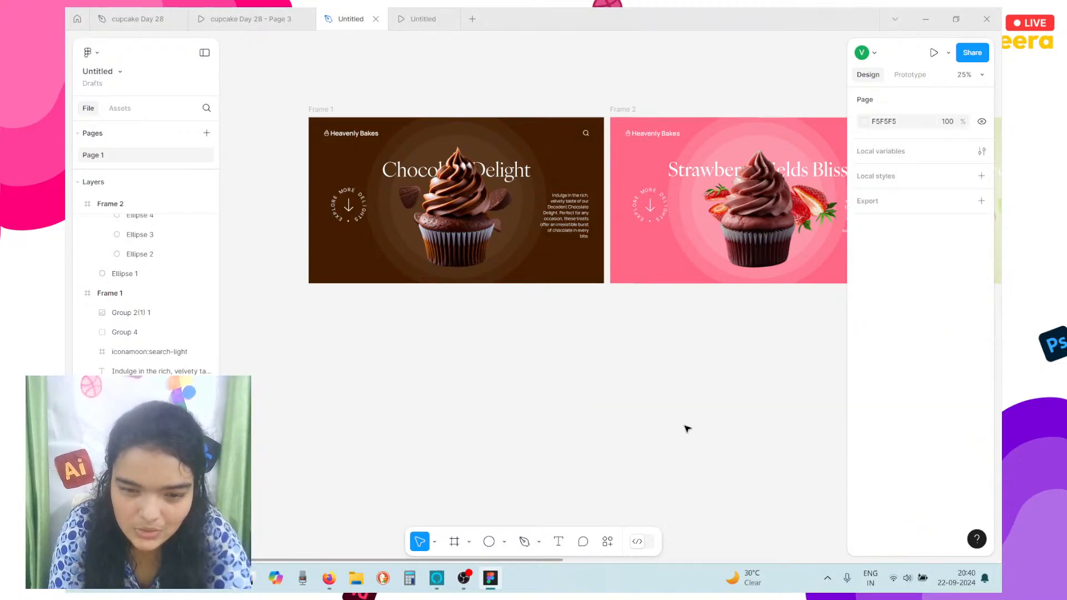
Move Frame 2's pink background Ellipse 1 into Group 5 beneath the concentric circles
{"action": "left_click", "coordinate": [622, 122]}
{"action": "scroll", "coordinate": [451, 194], "scroll_direction": "right", "scroll_amount": 5}
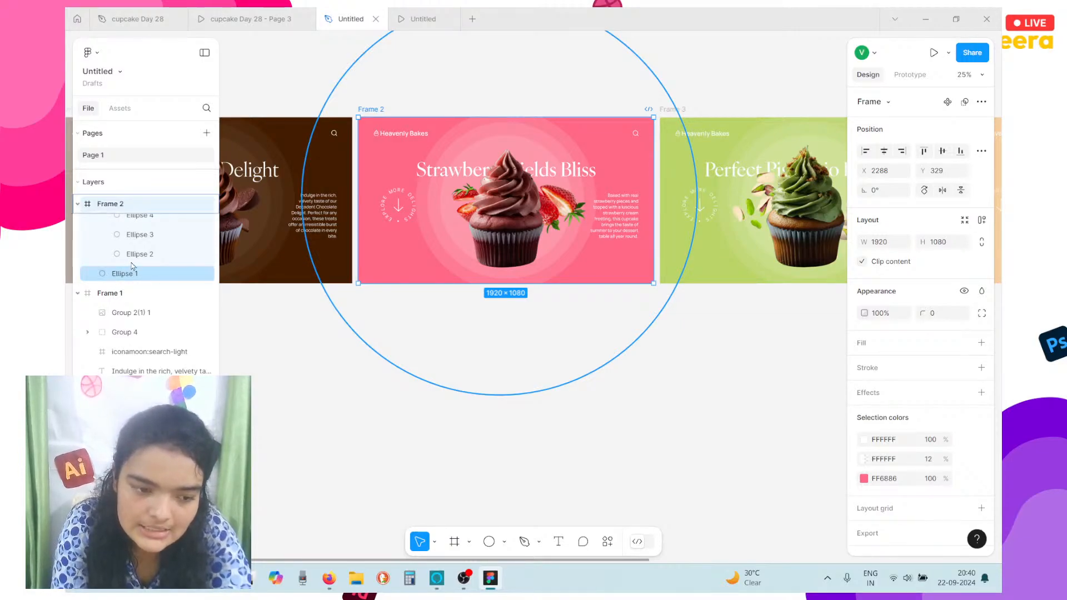
{"action": "scroll", "coordinate": [120, 270], "scroll_direction": "up", "scroll_amount": 3}
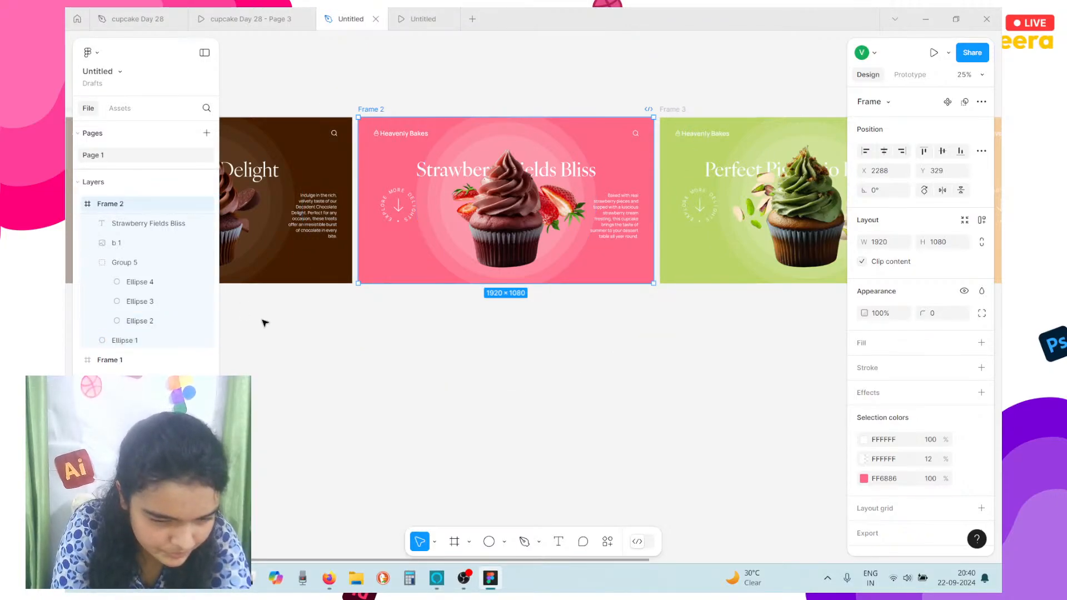
{"action": "left_click", "coordinate": [131, 342]}
{"action": "left_click_drag", "start_coordinate": [132, 344], "coordinate": [148, 341]}
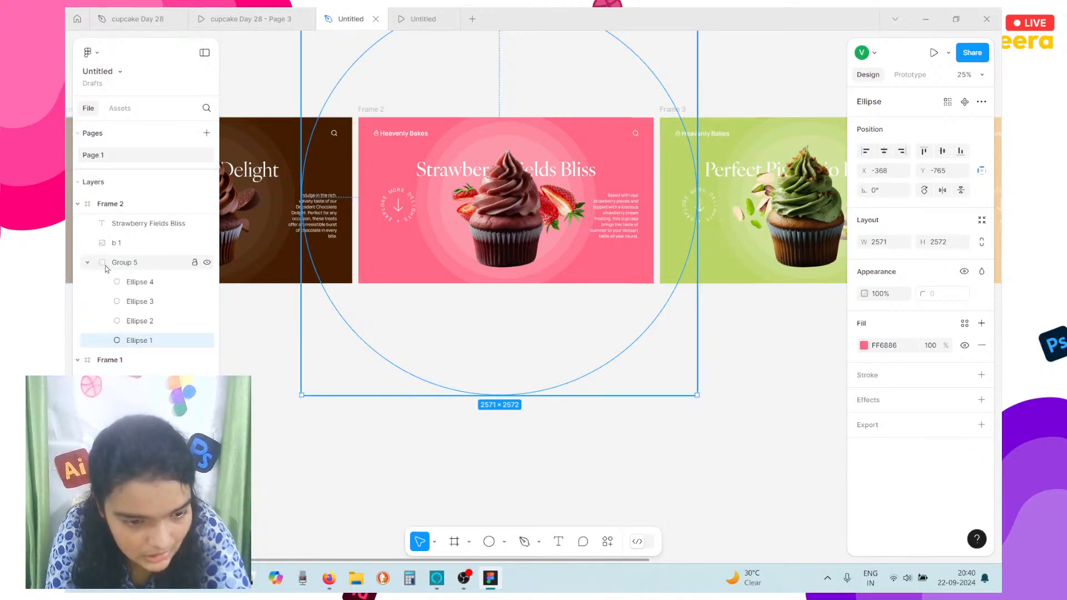
Rename Frame 2's Group 5 after its strawberry flavour
{"action": "left_click", "coordinate": [123, 262]}
{"action": "double_click", "coordinate": [124, 269]}
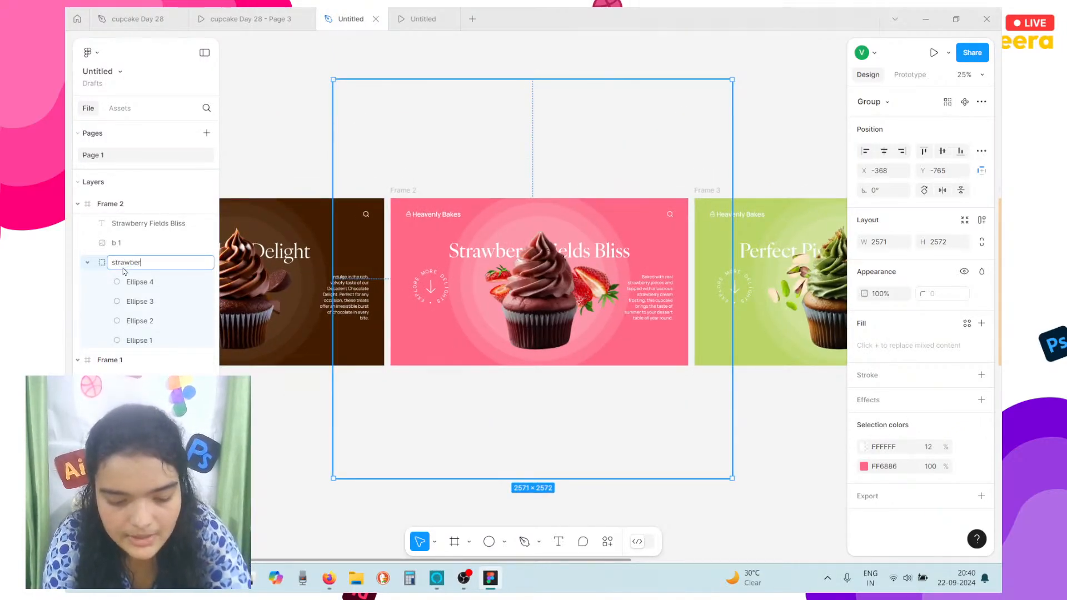
{"action": "key", "text": "Return"}
Select the large green background ellipse in Frame 3
{"action": "scroll", "coordinate": [441, 342], "scroll_direction": "right", "scroll_amount": 10}
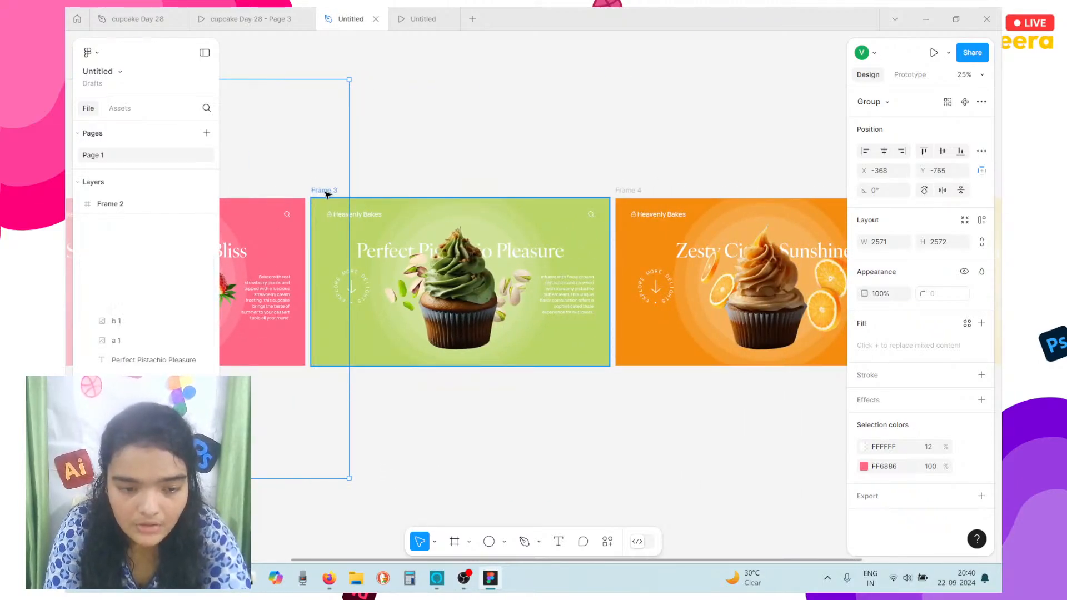
{"action": "left_click", "coordinate": [322, 190]}
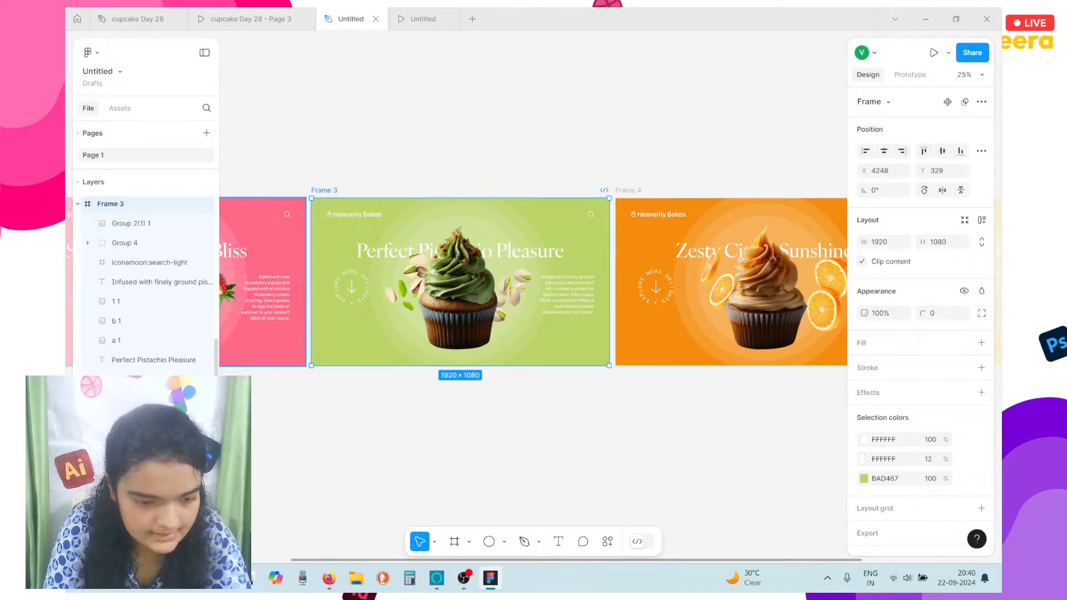
{"action": "left_click", "coordinate": [345, 340]}
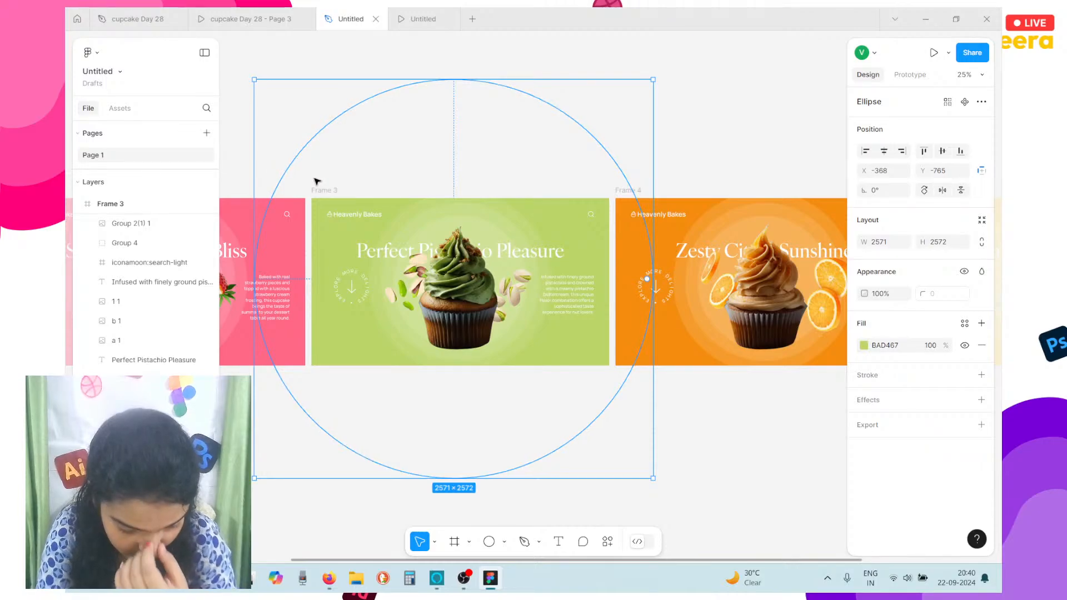
{"action": "left_click", "coordinate": [350, 191]}
Move Frame 4's large orange F58D0E background ellipse into its group of concentric circles
{"action": "scroll", "coordinate": [350, 190], "scroll_direction": "right", "scroll_amount": 5}
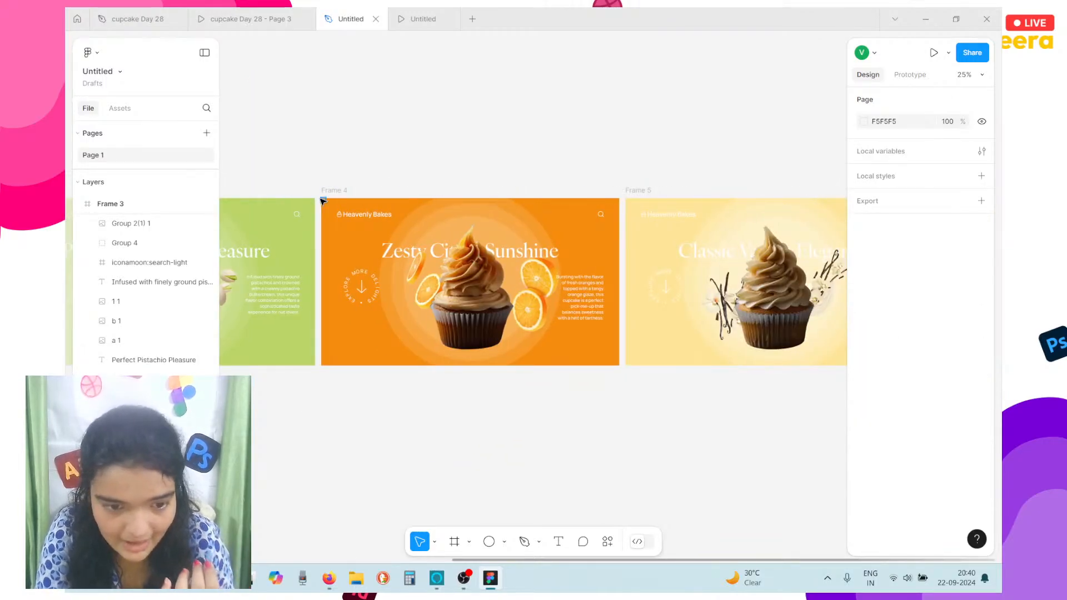
{"action": "left_click", "coordinate": [333, 191]}
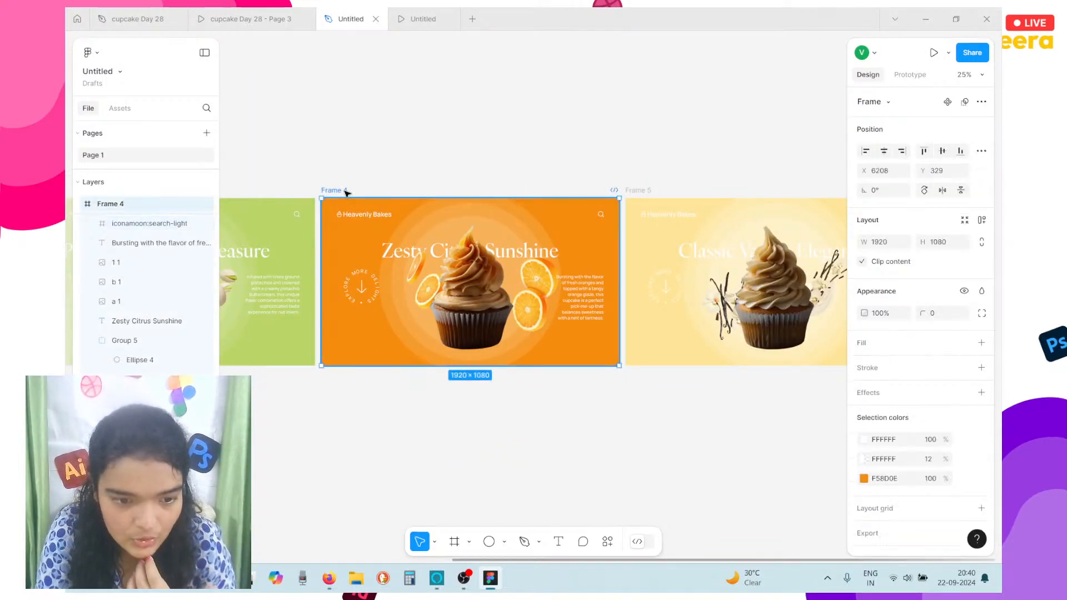
{"action": "left_click", "coordinate": [334, 178]}
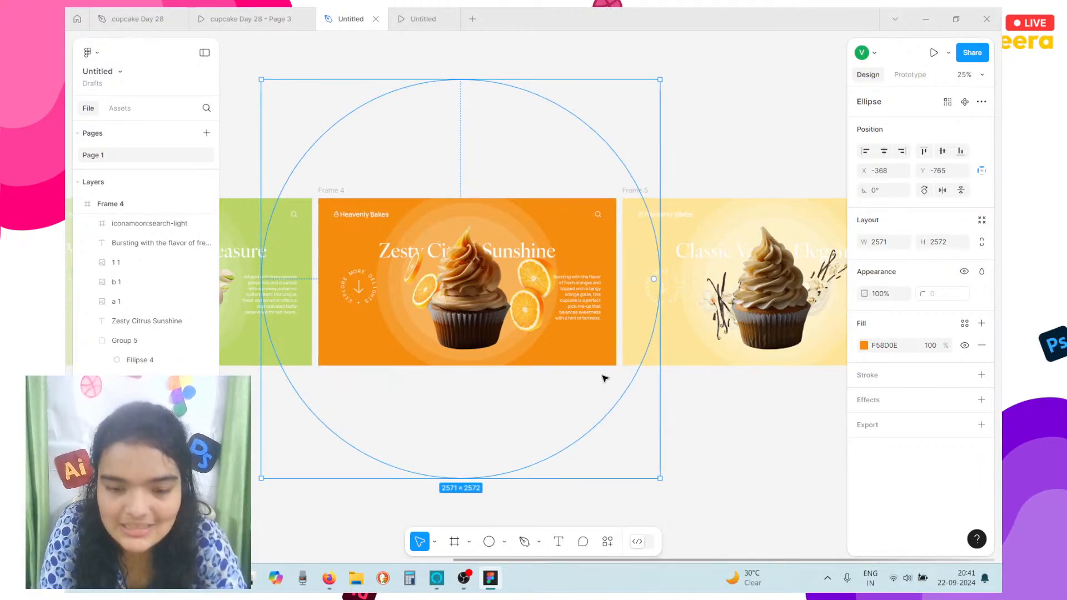
Put Frame 5's large yellow FEE599 background ellipse in the group of concentric circles and name the group vanilla
{"action": "scroll", "coordinate": [603, 376], "scroll_direction": "right", "scroll_amount": 4}
{"action": "left_click", "coordinate": [430, 191]}
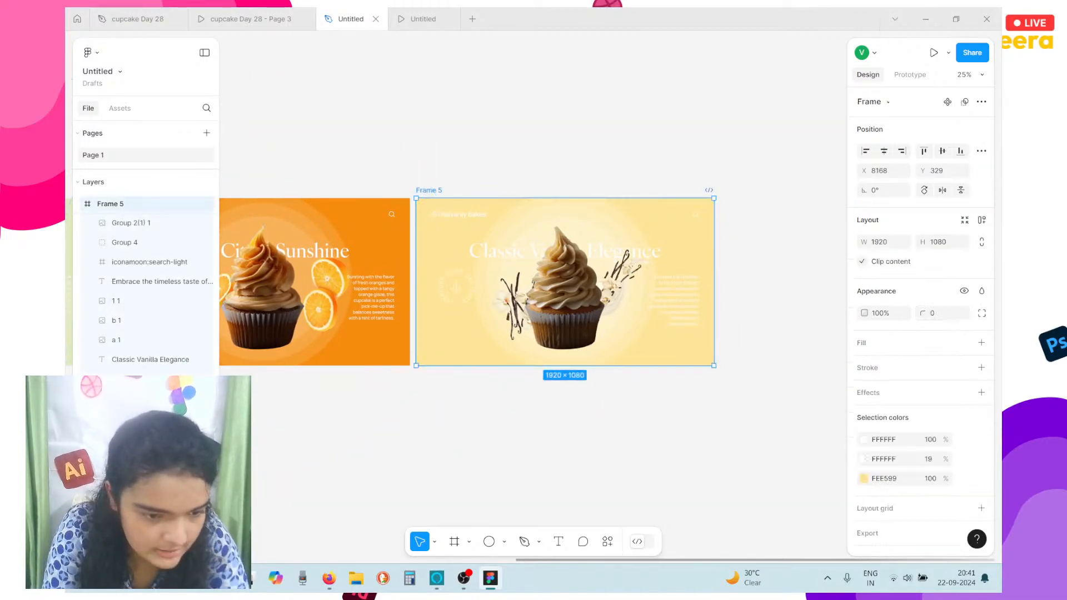
{"action": "left_click", "coordinate": [559, 422]}
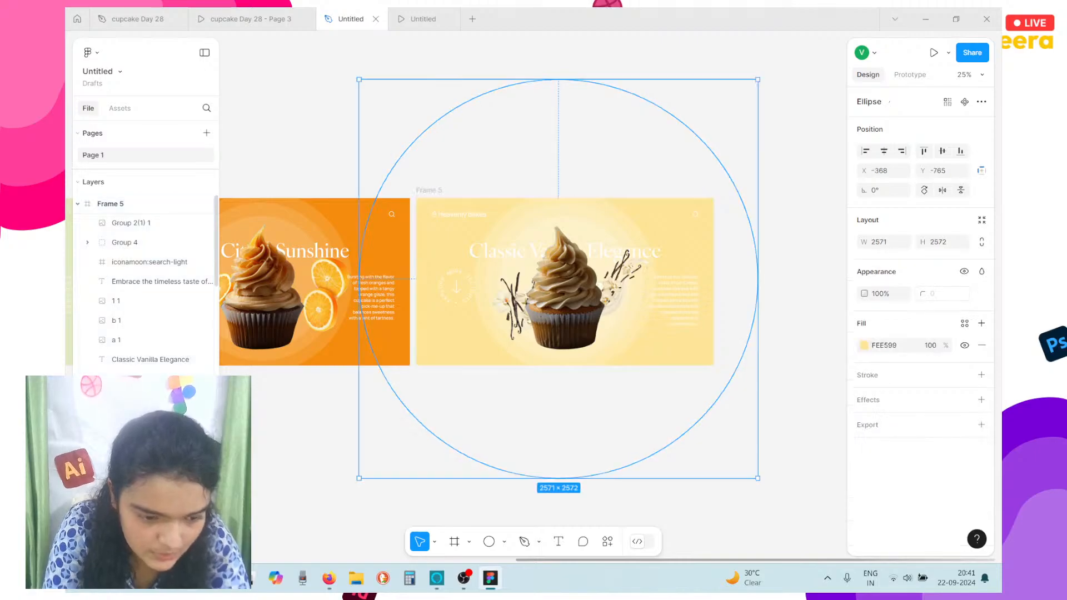
{"action": "left_click", "coordinate": [321, 457]}
{"action": "left_click", "coordinate": [392, 476]}
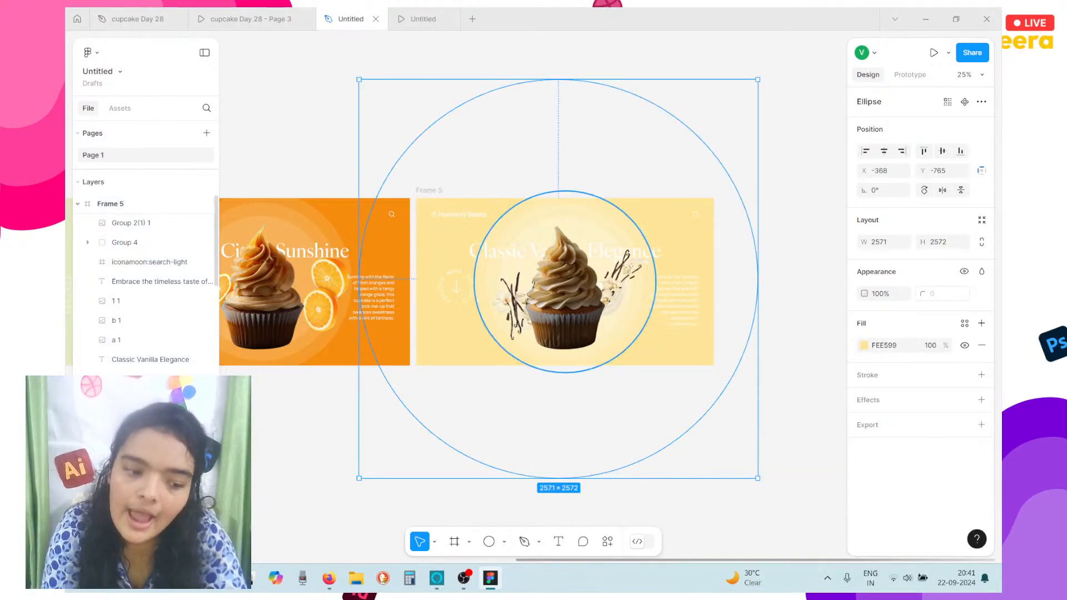
{"action": "key", "text": "ctrl+g"}
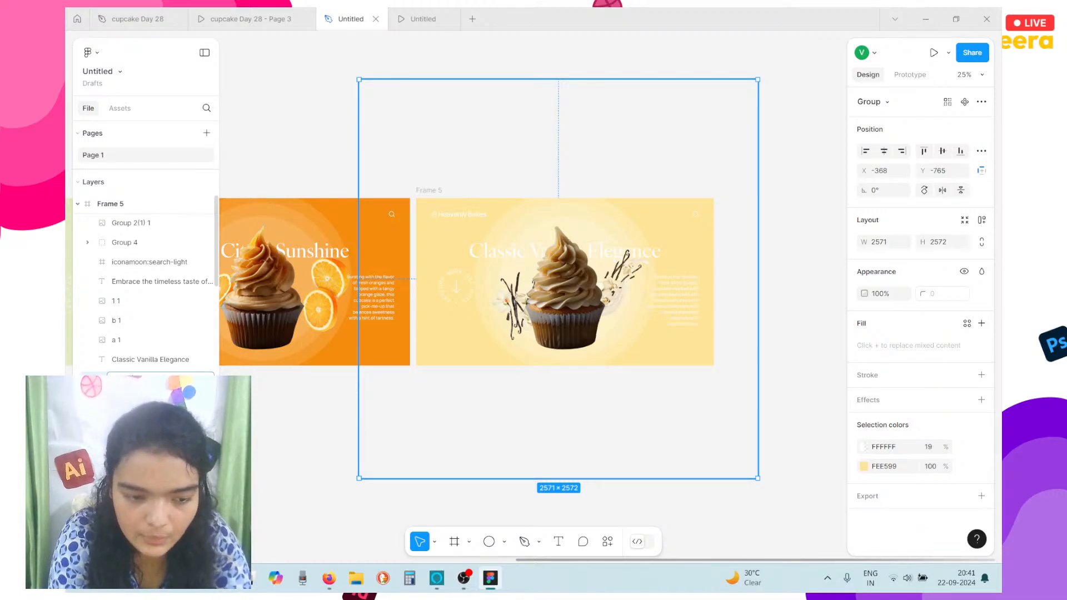
Rename the background circle groups in Frame 4 and Frame 3
{"action": "scroll", "coordinate": [277, 197], "scroll_direction": "left", "scroll_amount": 3}
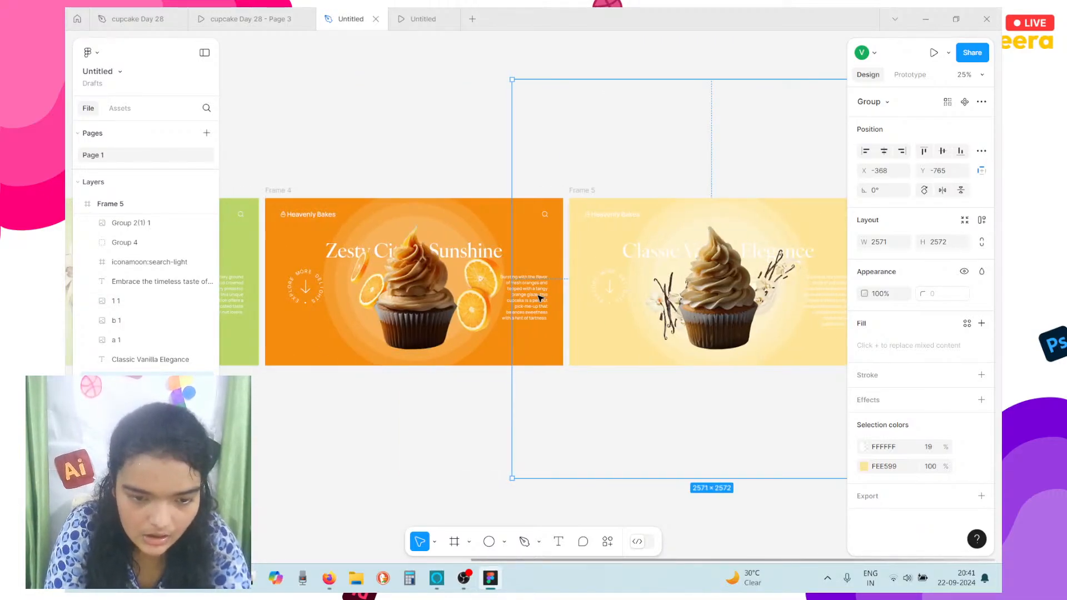
{"action": "left_click", "coordinate": [276, 190]}
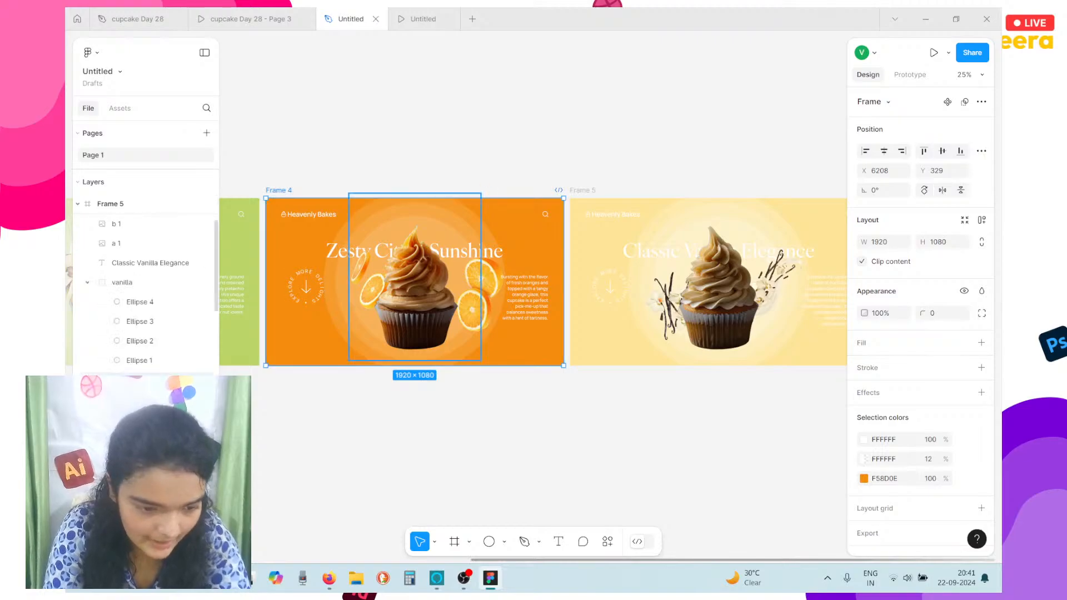
{"action": "scroll", "coordinate": [144, 283], "scroll_direction": "down", "scroll_amount": 5}
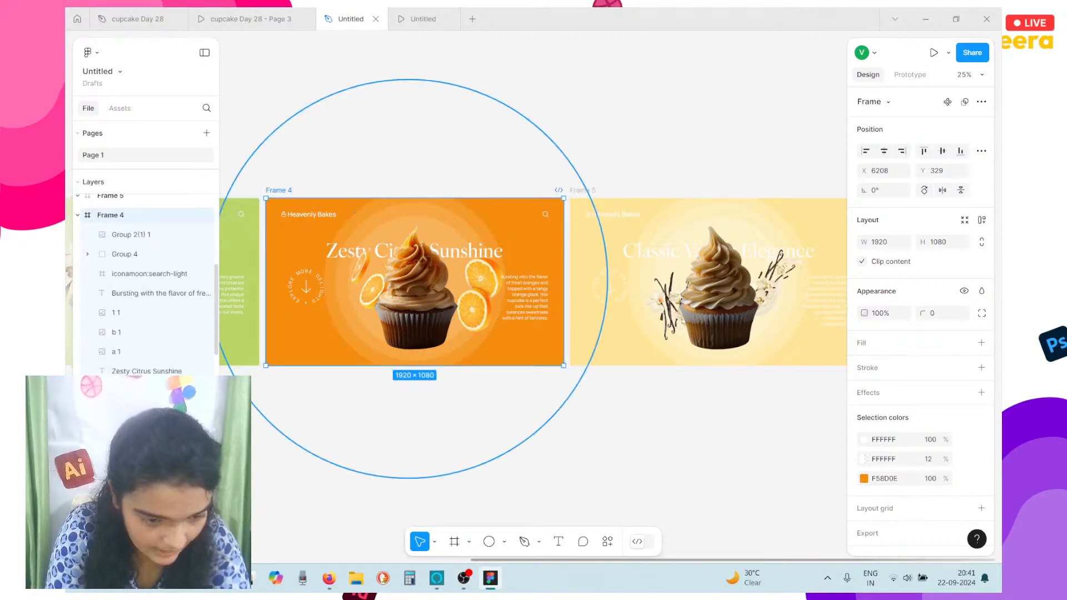
{"action": "key", "text": "Escape"}
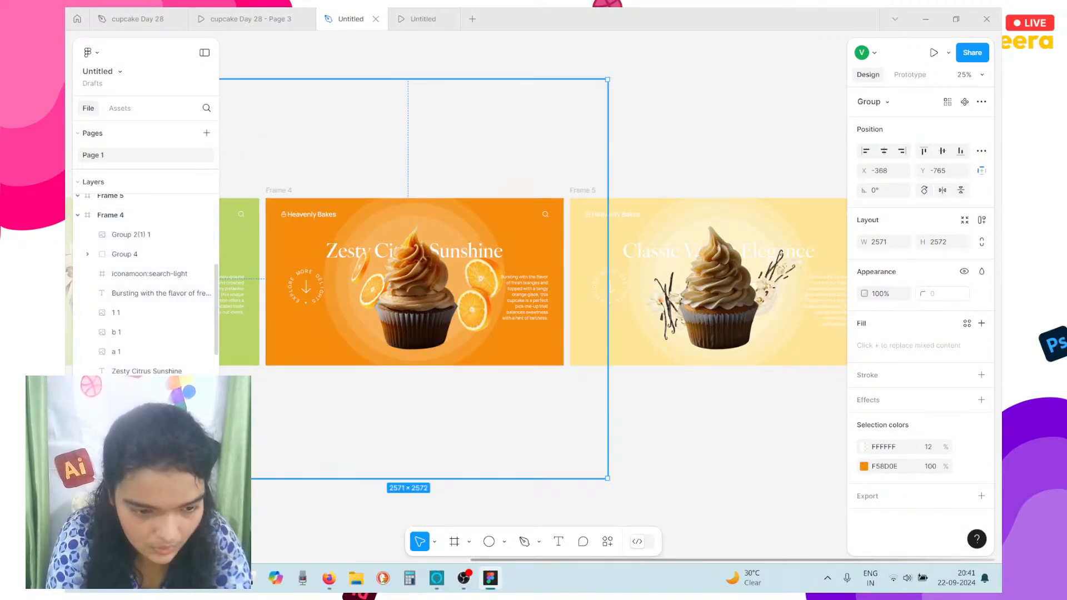
{"action": "scroll", "coordinate": [144, 284], "scroll_direction": "down", "scroll_amount": 5}
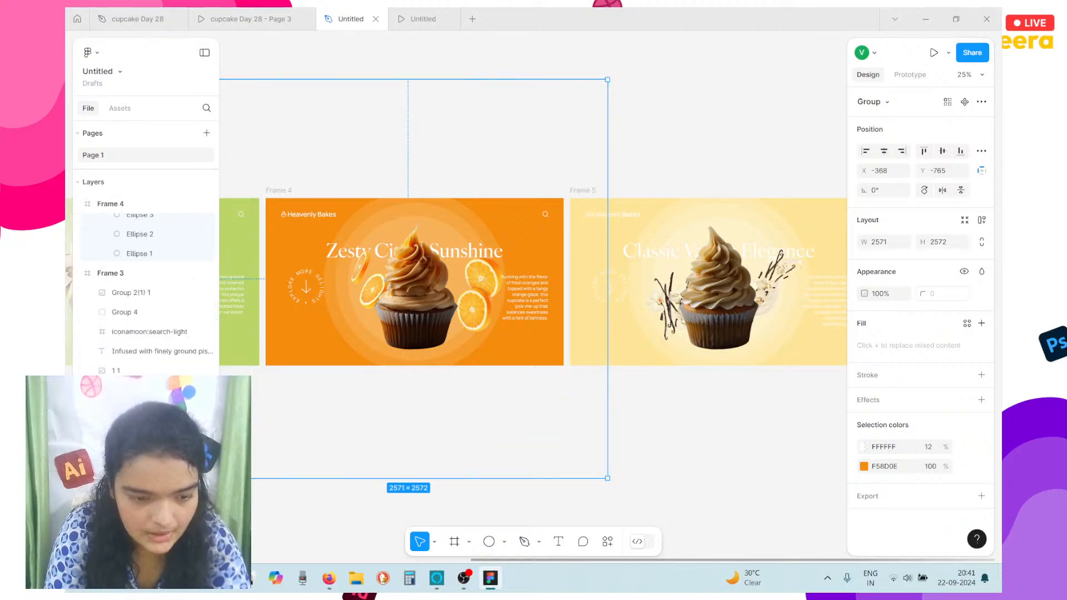
{"action": "key", "text": "Tab"}
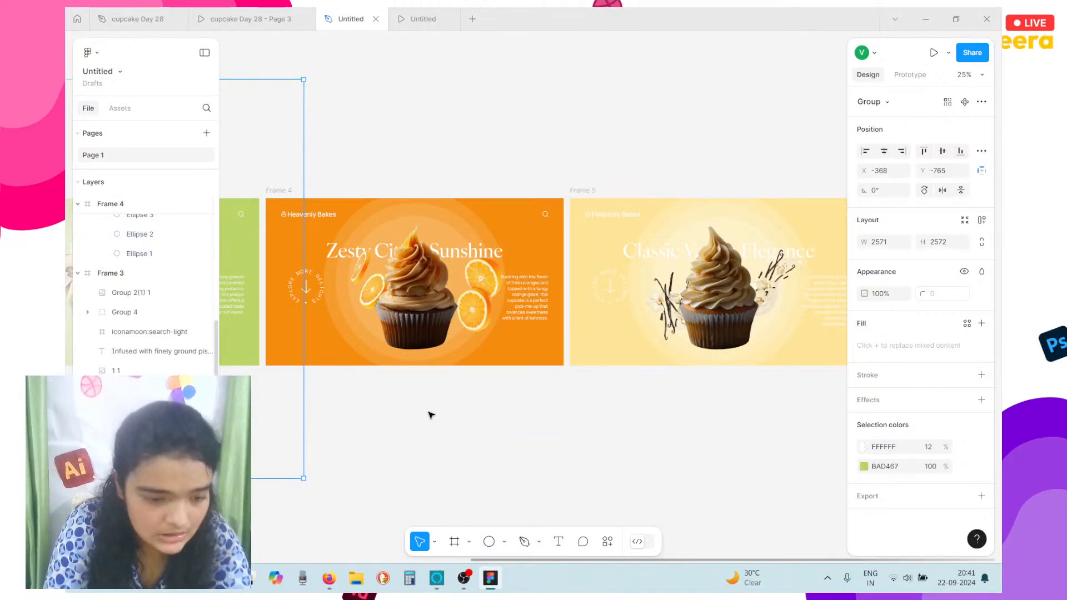
Copy Frame 2's strawberry background group and paste it into Frame 1
{"action": "scroll", "coordinate": [431, 414], "scroll_direction": "left", "scroll_amount": 10}
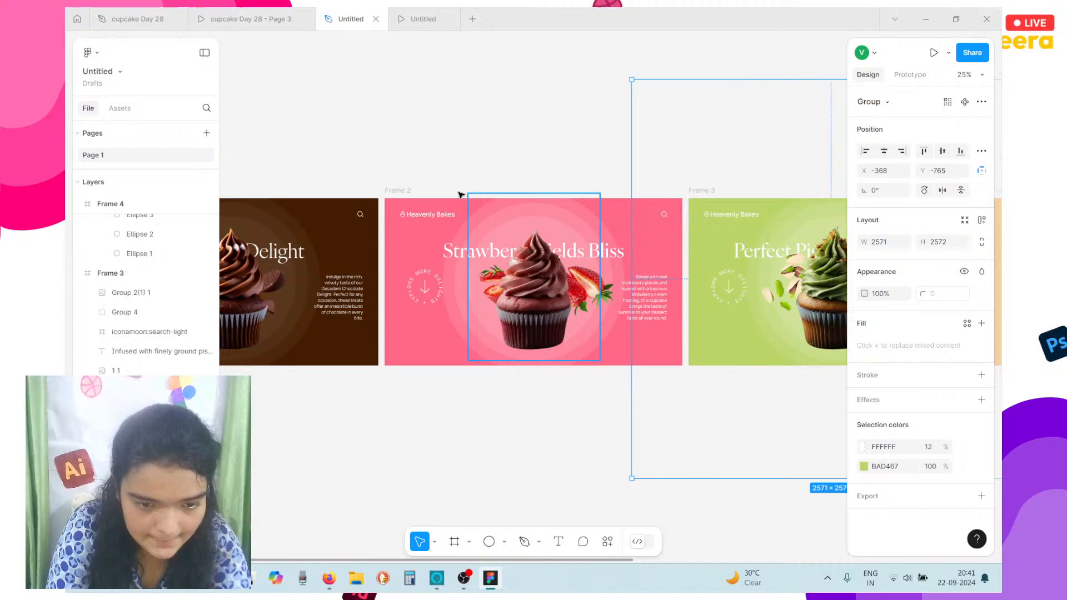
{"action": "left_click", "coordinate": [398, 190]}
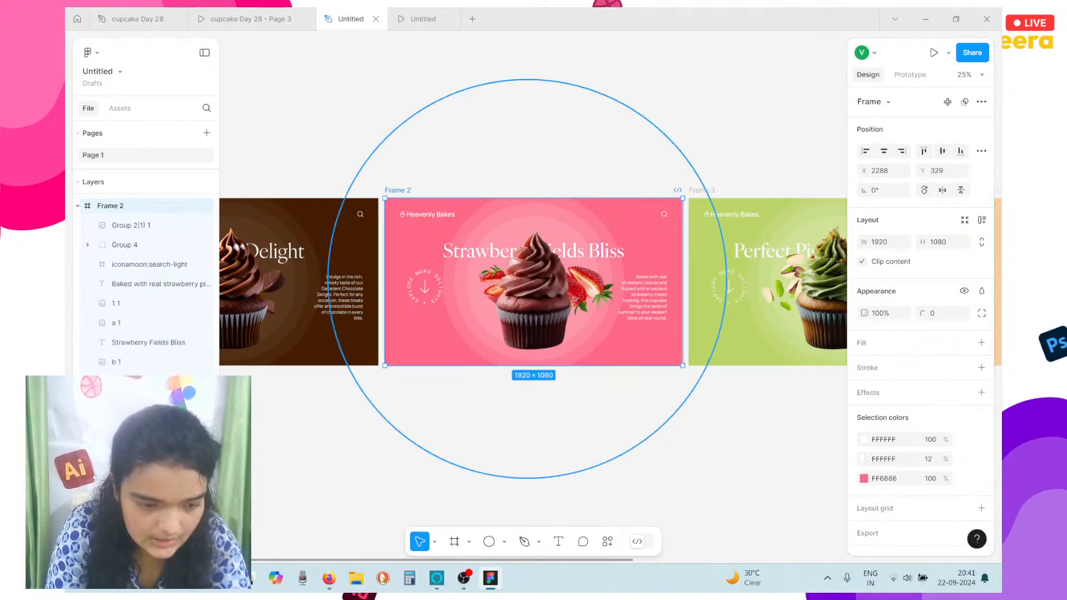
{"action": "scroll", "coordinate": [475, 343], "scroll_direction": "left", "scroll_amount": 3}
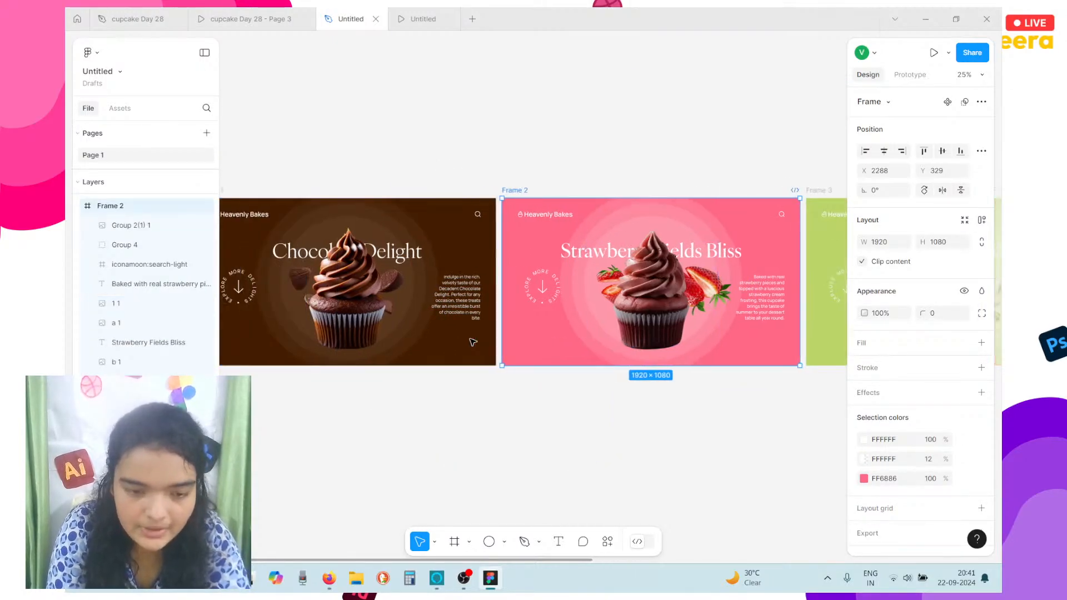
{"action": "scroll", "coordinate": [475, 343], "scroll_direction": "down", "scroll_amount": 3}
{"action": "scroll", "coordinate": [473, 342], "scroll_direction": "right", "scroll_amount": 2}
{"action": "scroll", "coordinate": [473, 342], "scroll_direction": "right", "scroll_amount": 1}
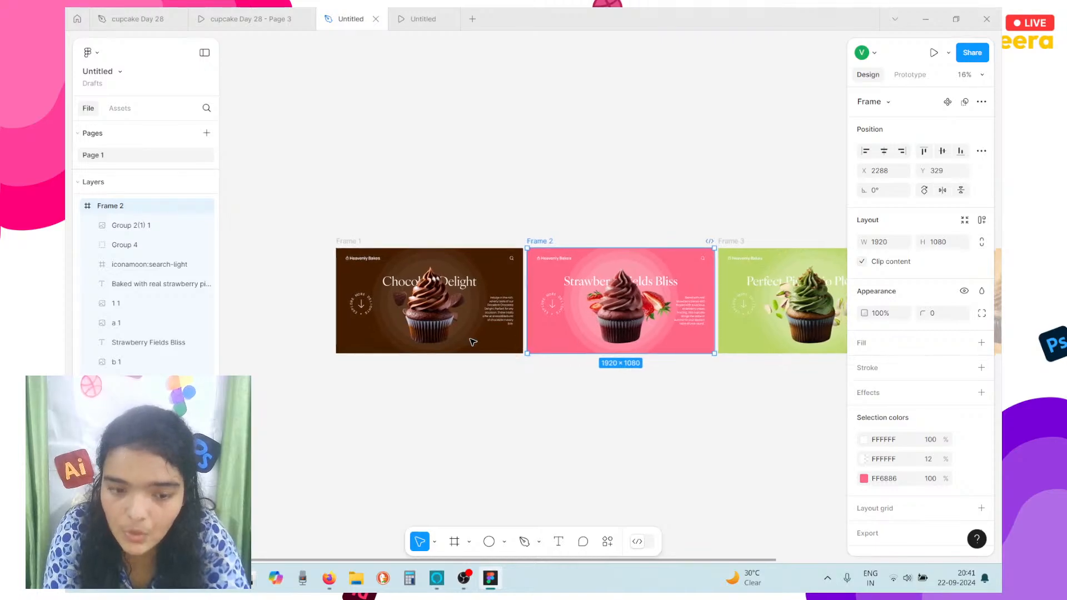
{"action": "scroll", "coordinate": [473, 342], "scroll_direction": "up", "scroll_amount": 3}
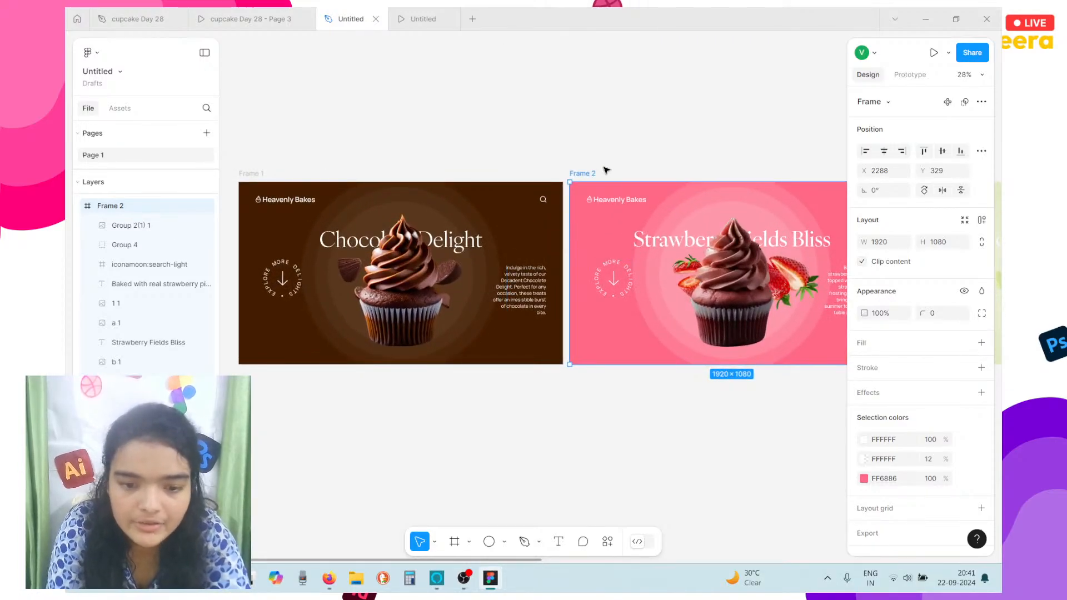
{"action": "left_click", "coordinate": [739, 289]}
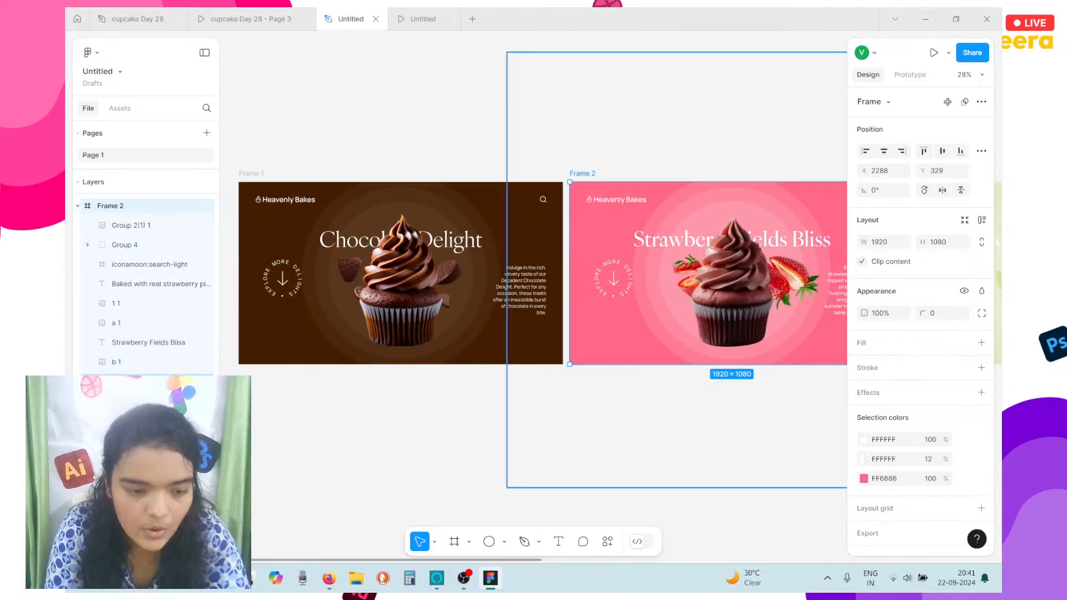
{"action": "left_click", "coordinate": [258, 188]}
{"action": "key", "text": "ctrl+z"}
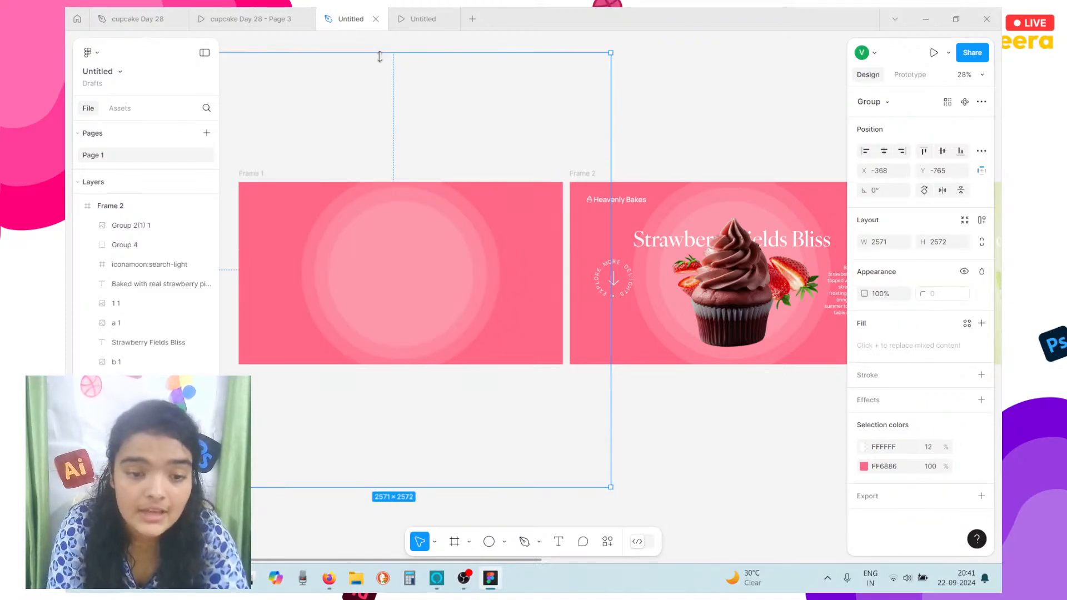
Shrink the pasted pink circle group to about 214 × 214 over Frame 1's cupcake and send it to the back
{"action": "left_click_drag", "start_coordinate": [390, 137], "coordinate": [404, 254]}
{"action": "scroll", "coordinate": [401, 289], "scroll_direction": "up", "scroll_amount": 5}
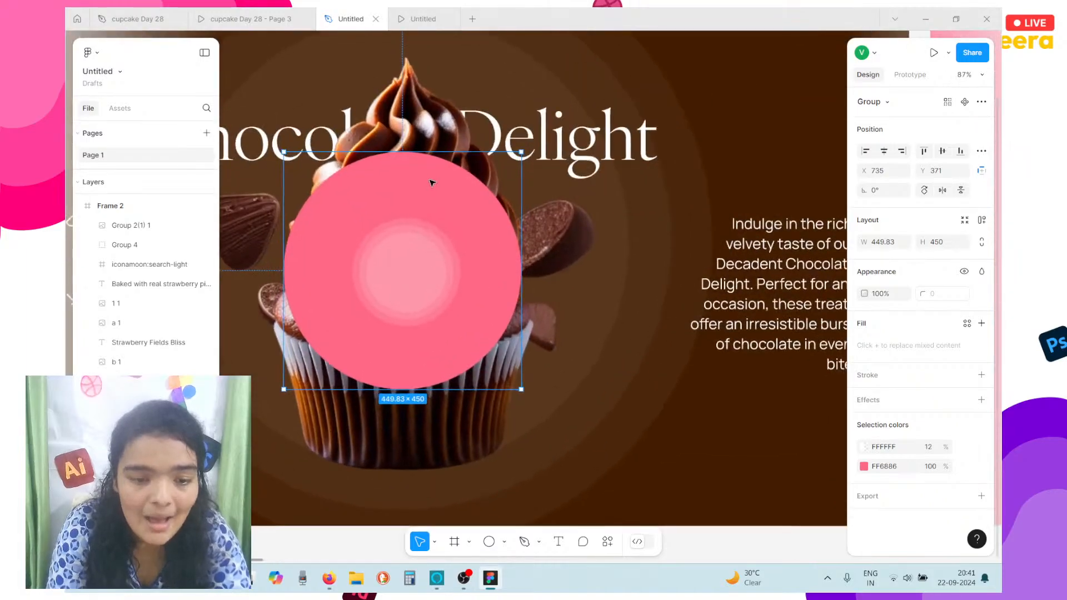
{"action": "left_click_drag", "start_coordinate": [420, 149], "coordinate": [397, 276]}
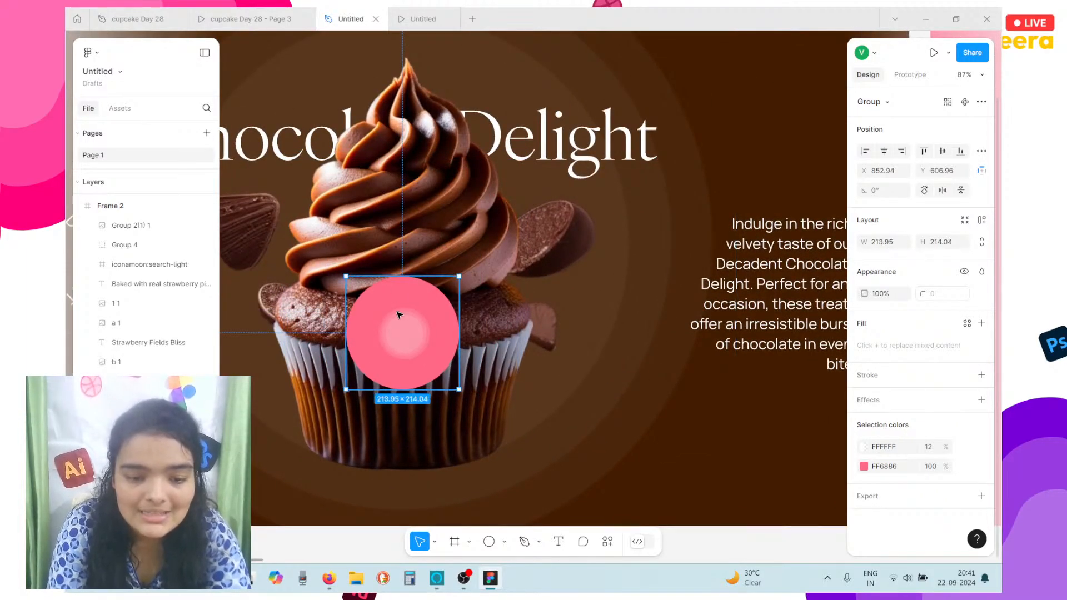
{"action": "right_click", "coordinate": [398, 317]}
{"action": "left_click", "coordinate": [481, 248]}
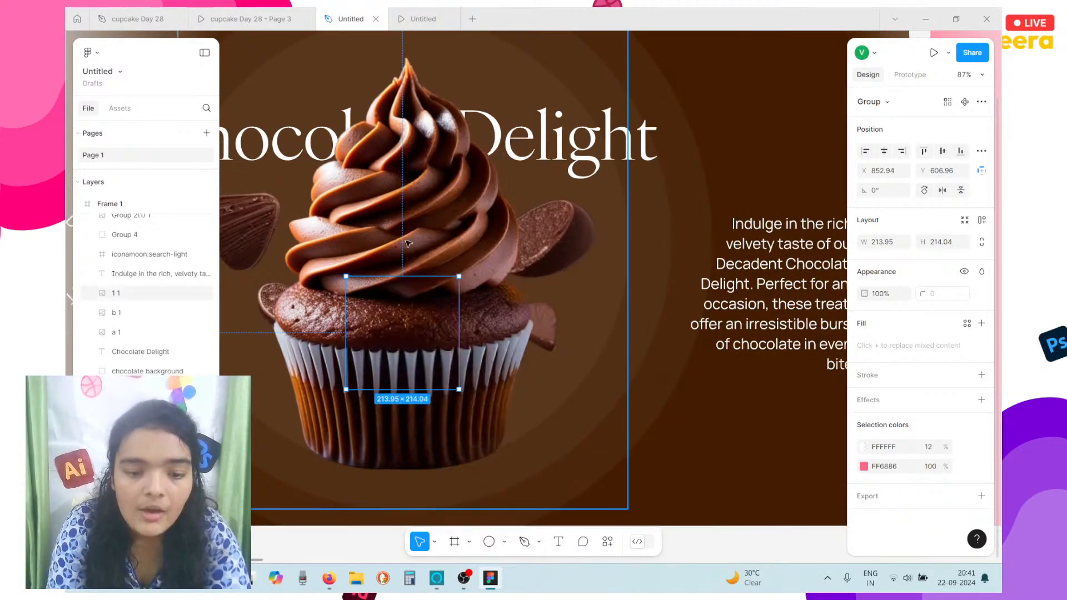
Preview the strawberry background's transition in the prototype and return to the design file
{"action": "key", "text": "ctrl+alt+Return"}
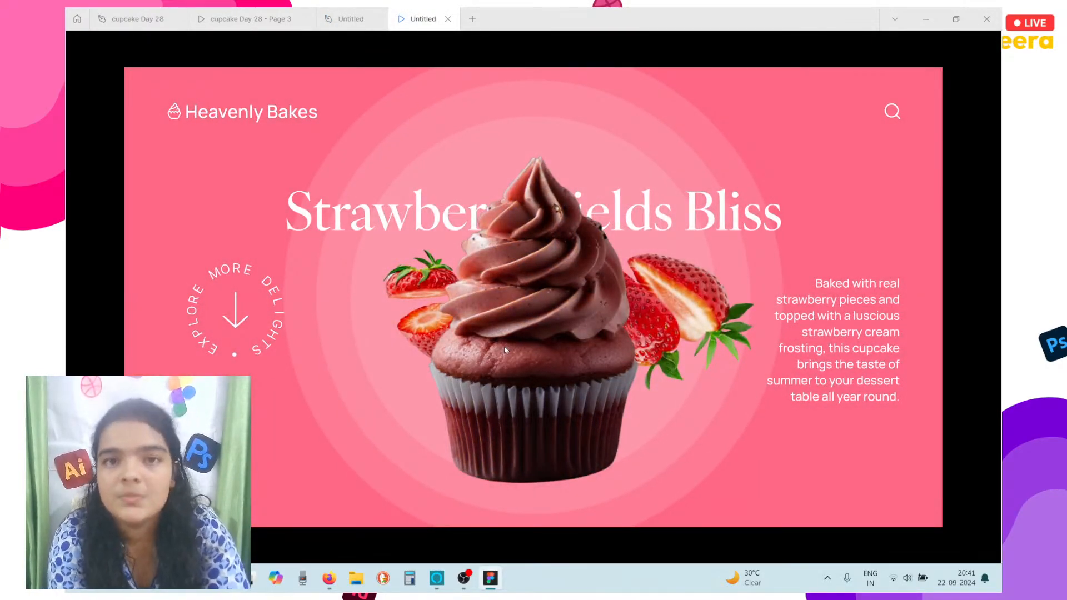
{"action": "left_click", "coordinate": [325, 13]}
Copy Frame 3's green pistachio background group and paste it into Frame 2
{"action": "scroll", "coordinate": [687, 167], "scroll_direction": "down", "scroll_amount": 5}
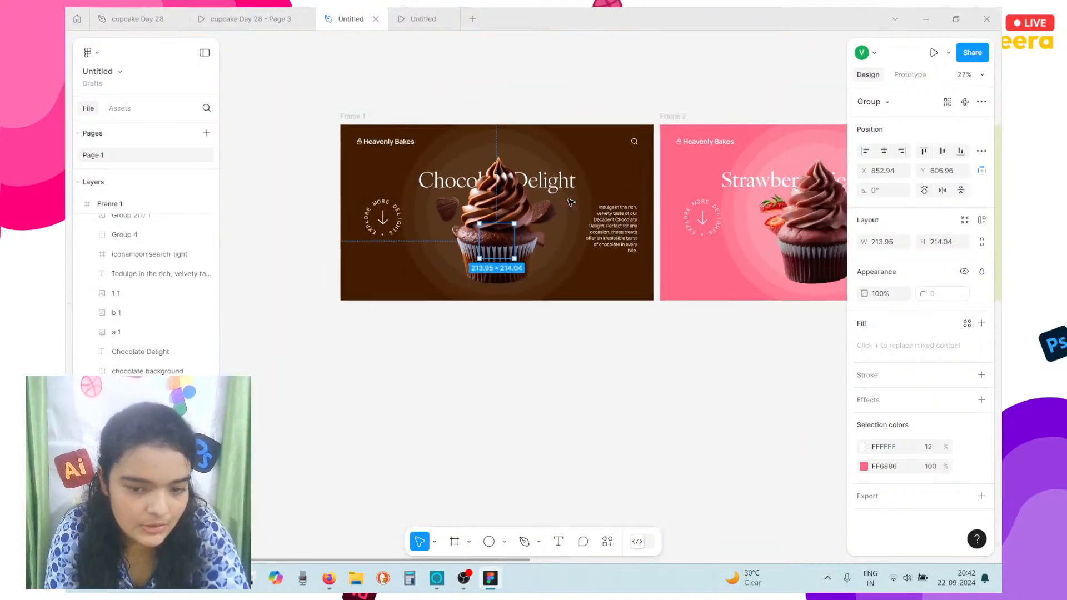
{"action": "scroll", "coordinate": [687, 168], "scroll_direction": "right", "scroll_amount": 4}
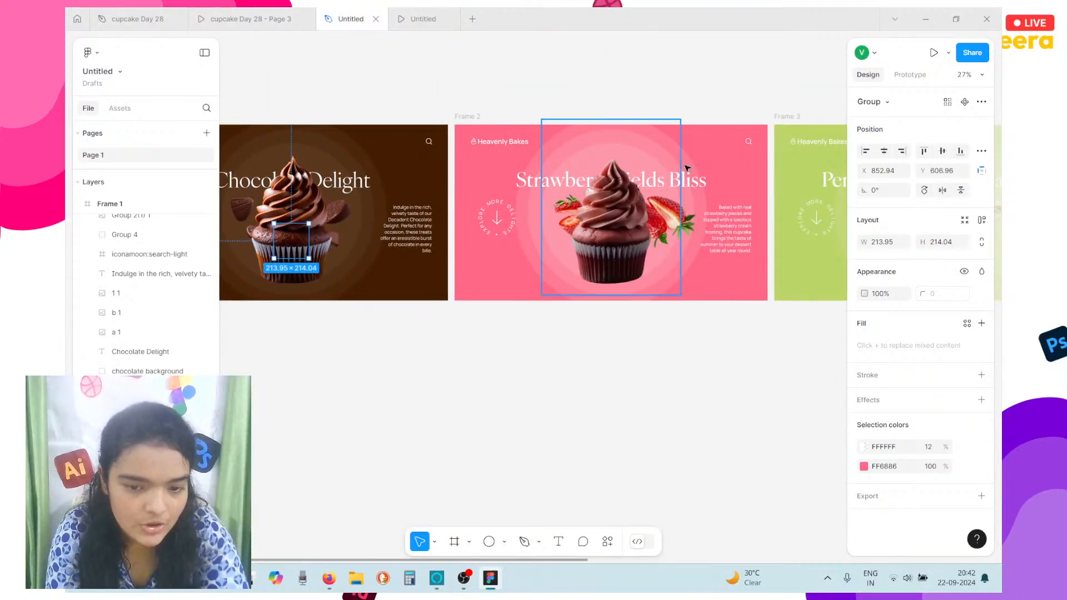
{"action": "left_click", "coordinate": [791, 115]}
{"action": "scroll", "coordinate": [747, 117], "scroll_direction": "right", "scroll_amount": 4}
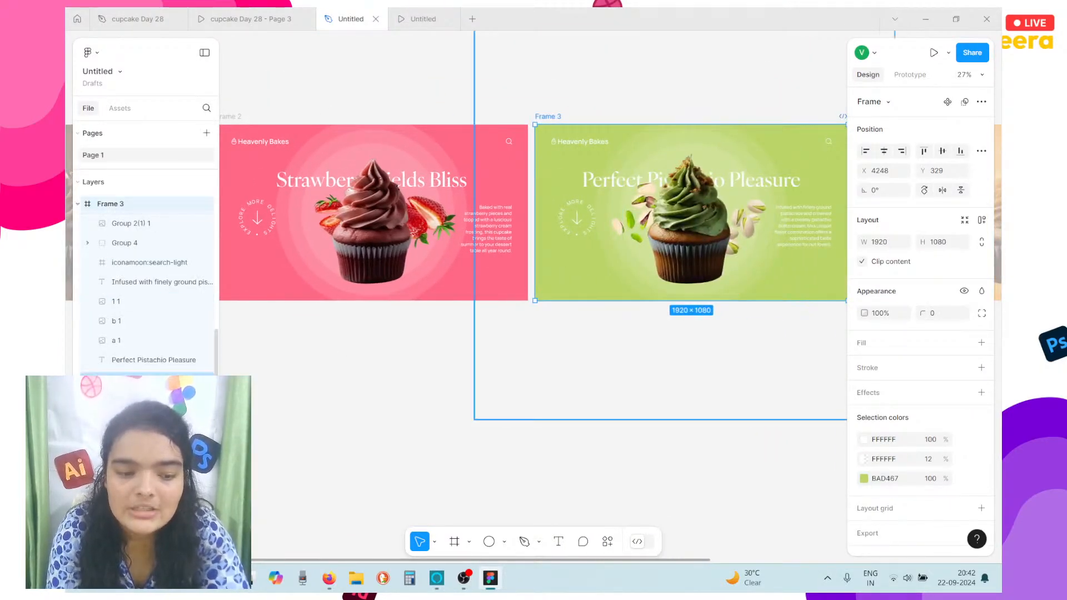
{"action": "left_click", "coordinate": [746, 118]}
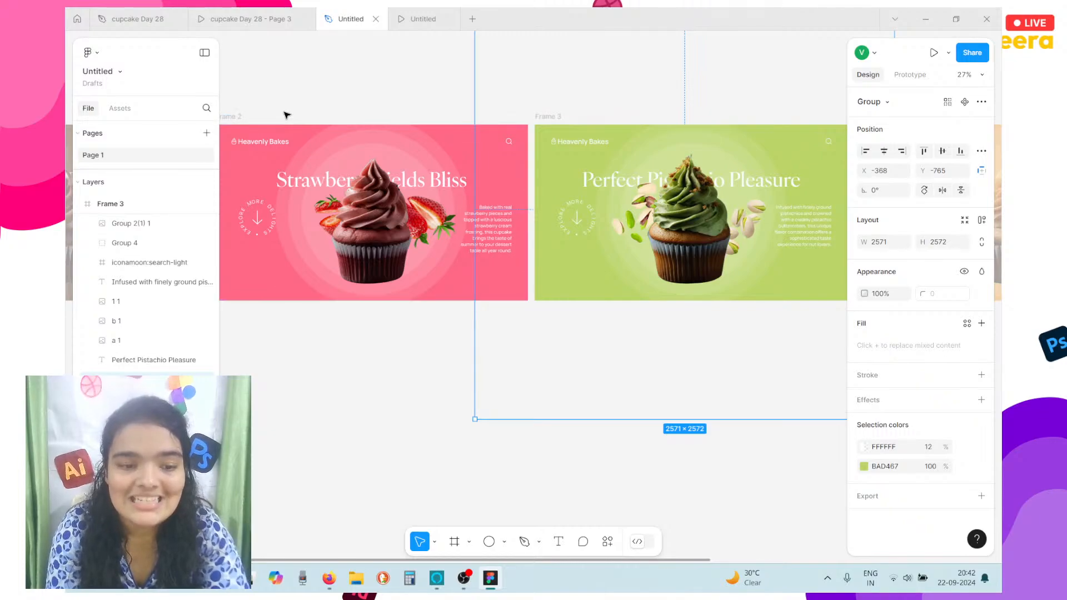
{"action": "scroll", "coordinate": [286, 115], "scroll_direction": "left", "scroll_amount": 4}
{"action": "left_click", "coordinate": [388, 115]}
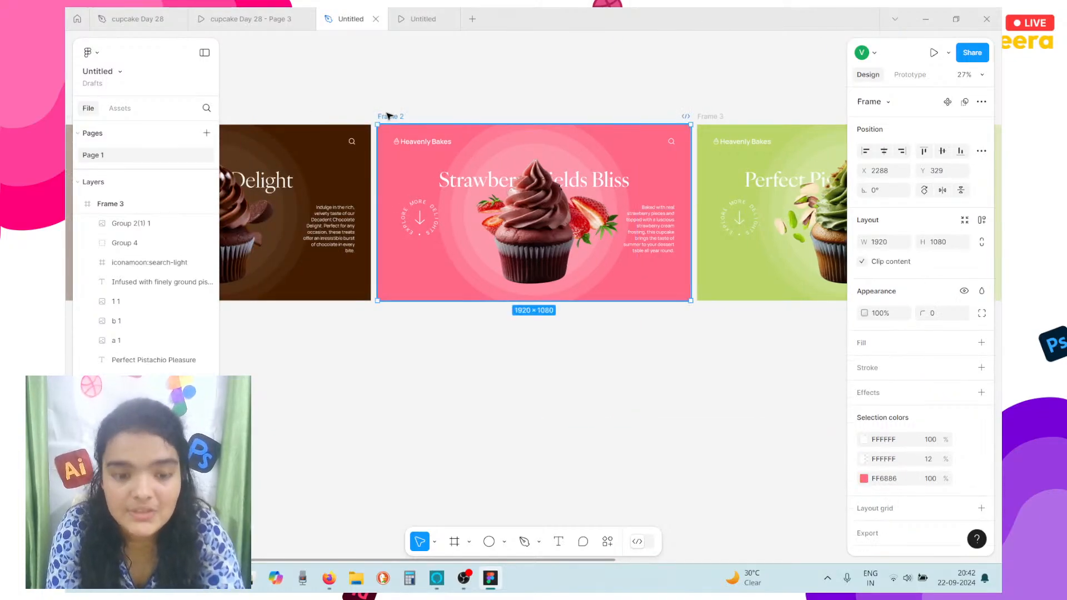
{"action": "key", "text": "ctrl+v"}
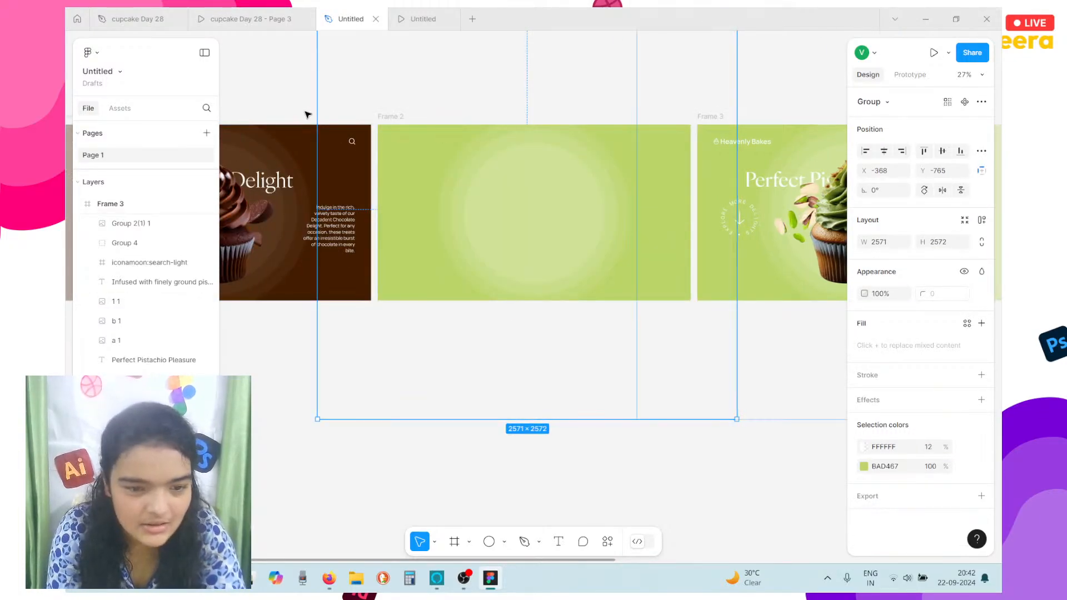
Shrink the pasted green circle group to about 328 × 328 over Frame 2's cupcake and send it to the back
{"action": "left_click_drag", "start_coordinate": [315, 114], "coordinate": [530, 228]}
{"action": "scroll", "coordinate": [529, 229], "scroll_direction": "up", "scroll_amount": 3}
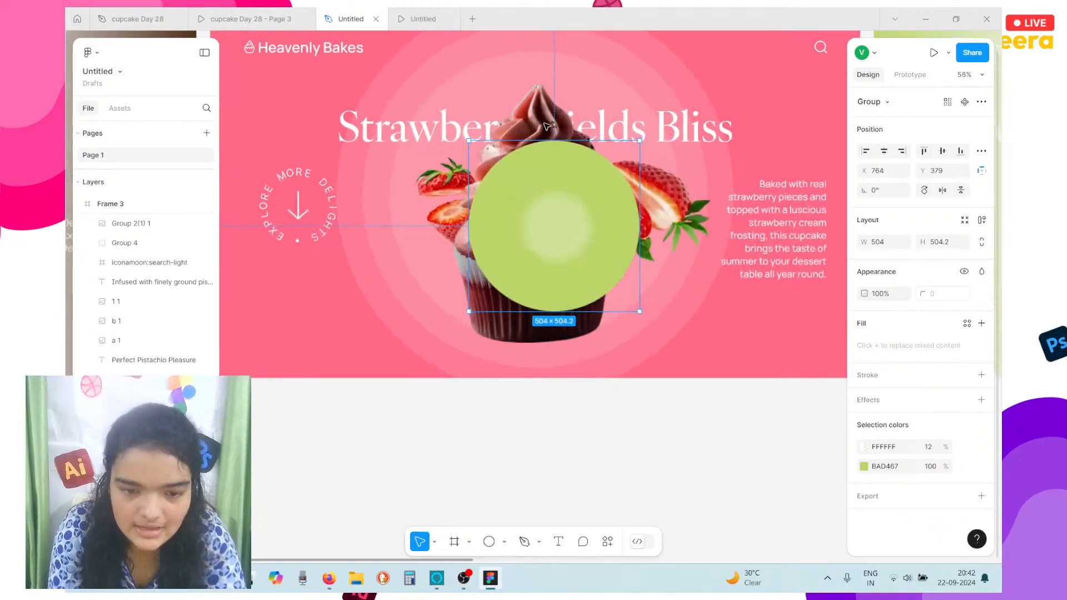
{"action": "left_click_drag", "start_coordinate": [552, 176], "coordinate": [536, 245]}
{"action": "right_click", "coordinate": [537, 248]}
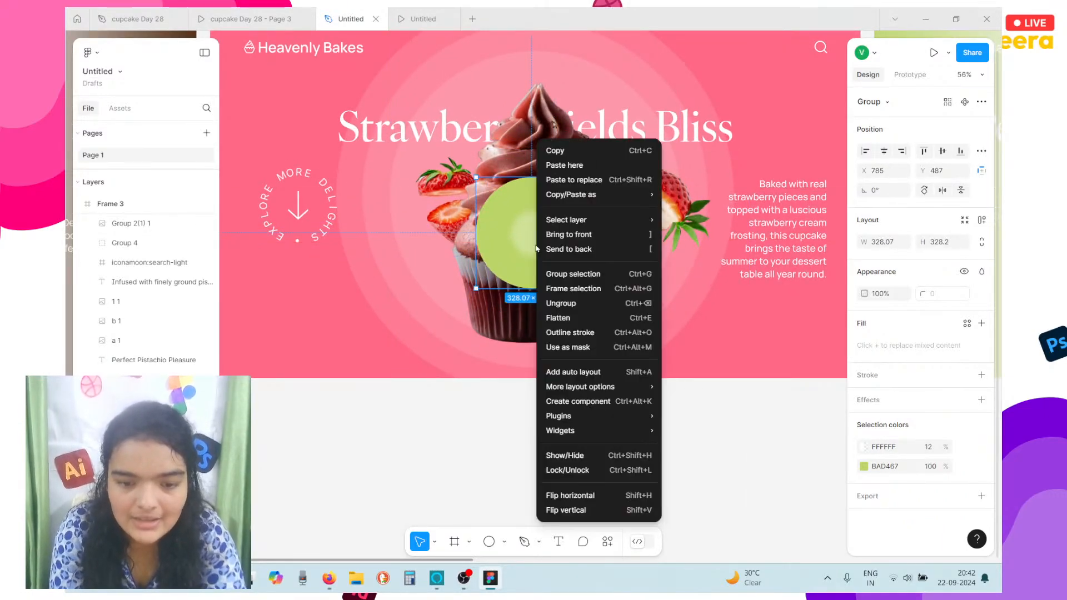
{"action": "left_click", "coordinate": [578, 249]}
Copy Frame 4's orange background group and paste it into Frame 3
{"action": "scroll", "coordinate": [579, 249], "scroll_direction": "down", "scroll_amount": 4}
{"action": "scroll", "coordinate": [639, 194], "scroll_direction": "right", "scroll_amount": 5}
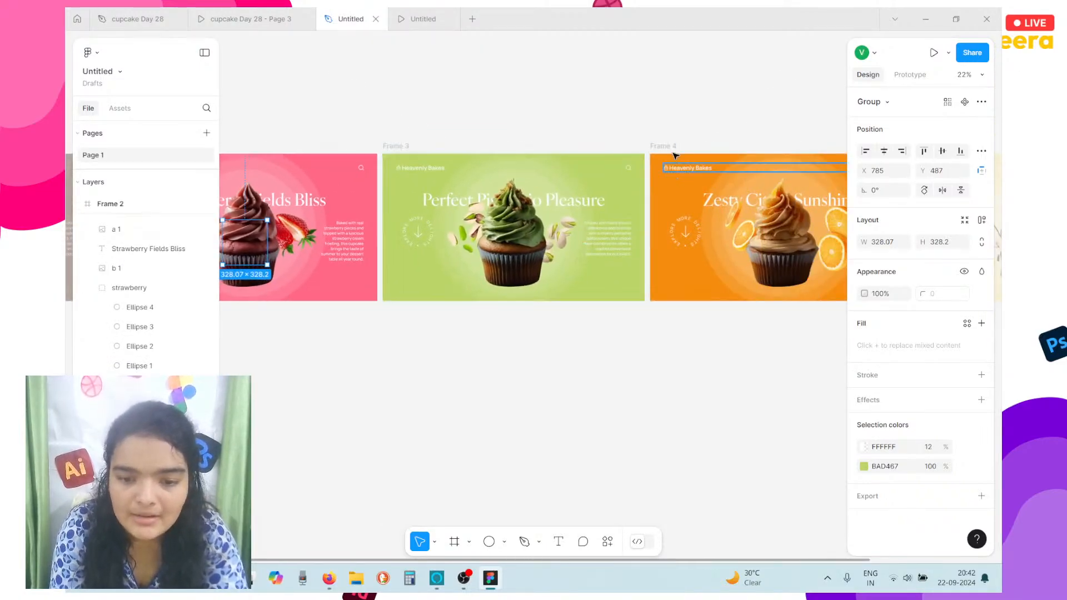
{"action": "left_click", "coordinate": [664, 146]}
{"action": "scroll", "coordinate": [667, 222], "scroll_direction": "right", "scroll_amount": 3}
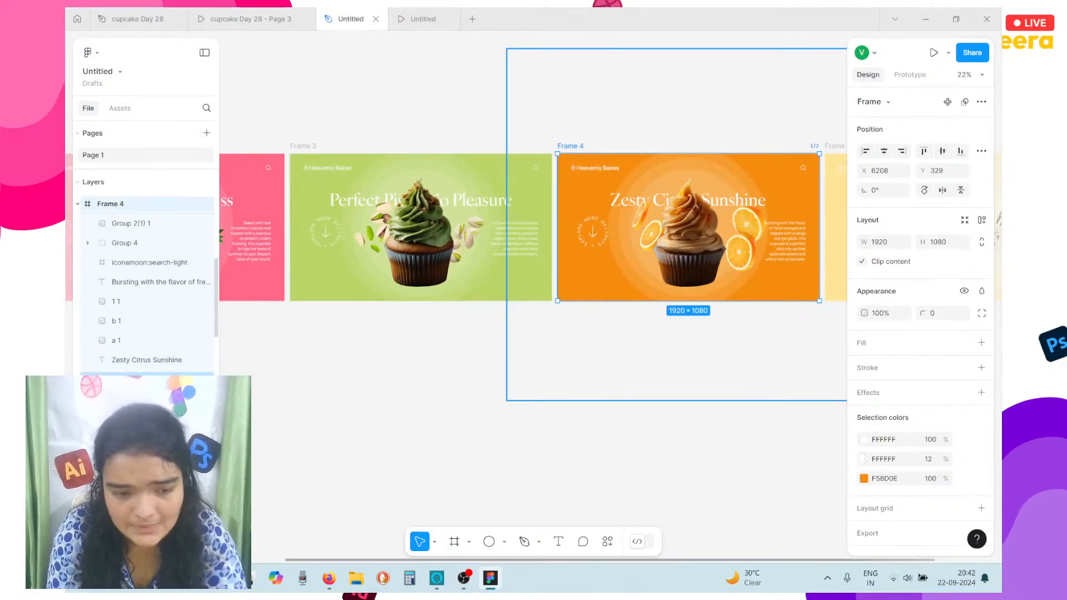
{"action": "left_click", "coordinate": [147, 381]}
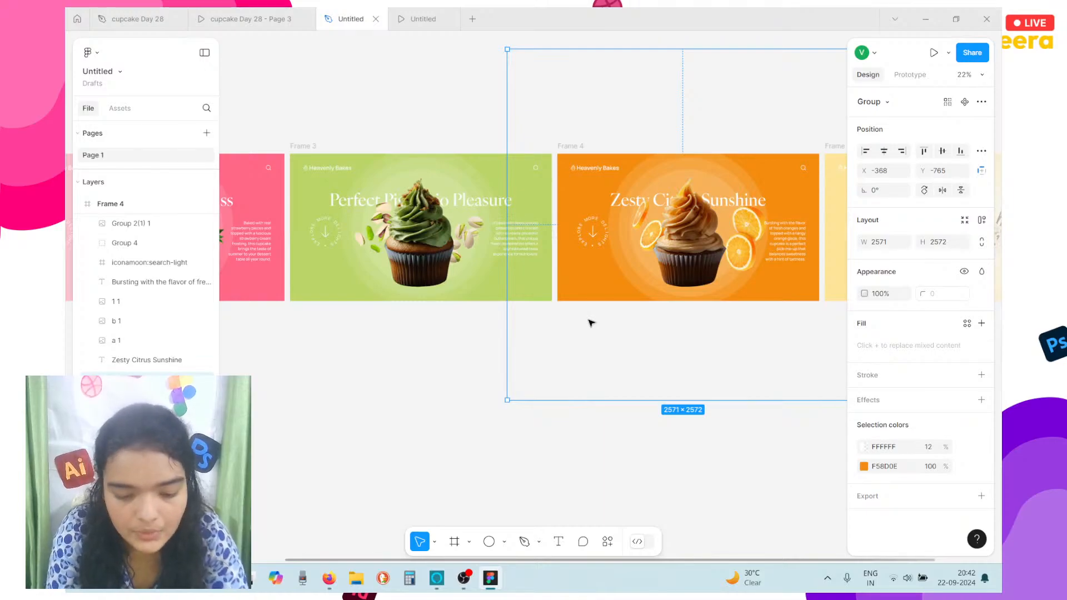
{"action": "left_click", "coordinate": [303, 147]}
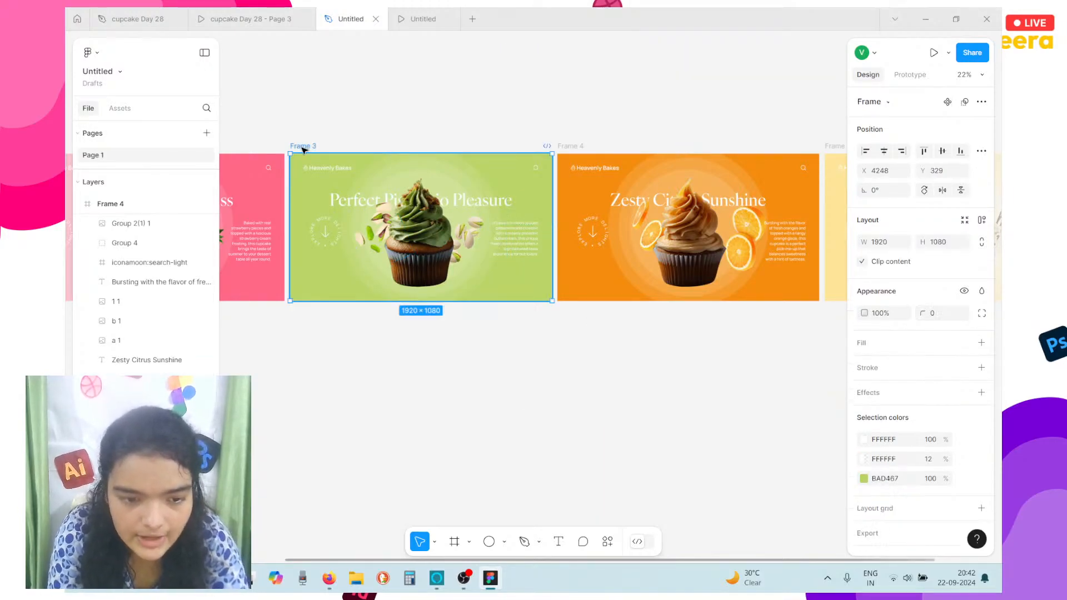
{"action": "key", "text": "ctrl+v"}
Shrink the pasted orange circle group to about 193 × 193 over Frame 3's cupcake and send it to the back
{"action": "left_click_drag", "start_coordinate": [391, 49], "coordinate": [420, 215]}
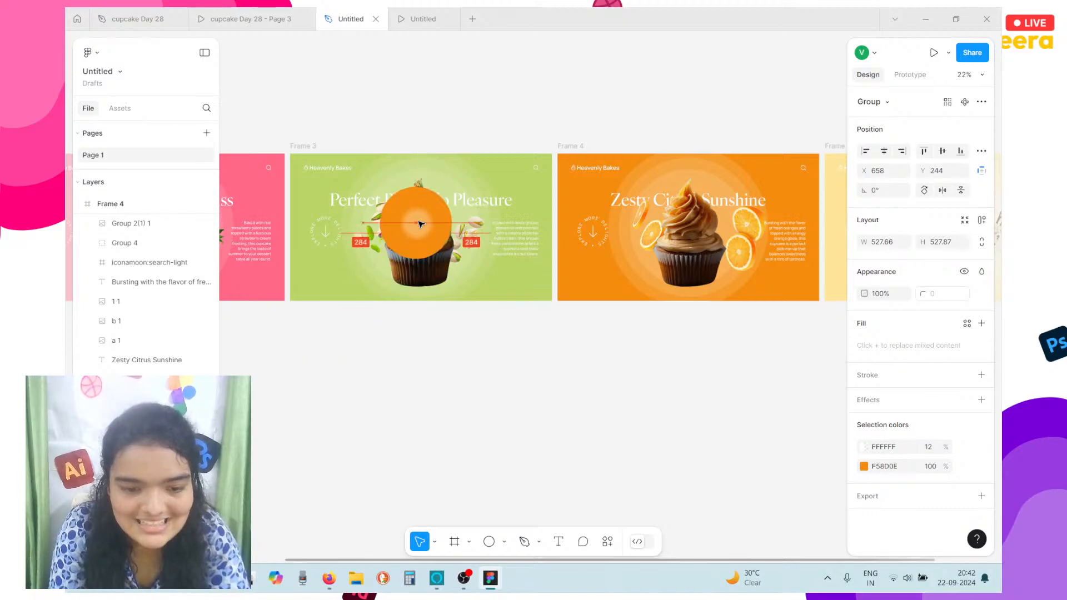
{"action": "scroll", "coordinate": [418, 215], "scroll_direction": "up", "scroll_amount": 5}
{"action": "left_click_drag", "start_coordinate": [417, 150], "coordinate": [420, 261]}
{"action": "right_click", "coordinate": [420, 267]}
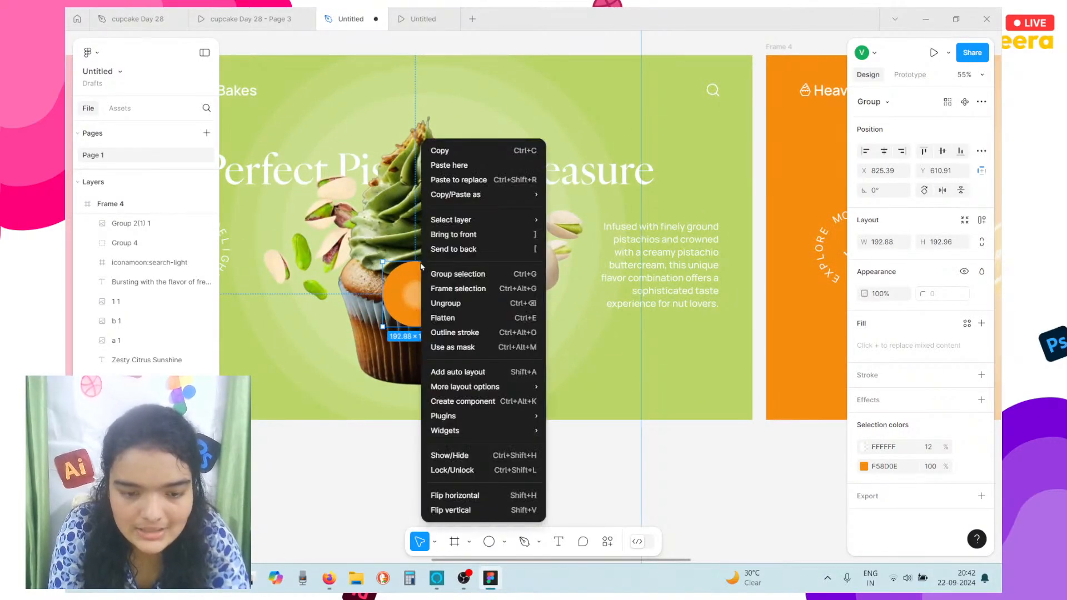
{"action": "left_click", "coordinate": [450, 250]}
Center the small orange circle group horizontally and vertically within Frame 3, behind the cupcake
{"action": "scroll", "coordinate": [429, 252], "scroll_direction": "down", "scroll_amount": 5}
{"action": "scroll", "coordinate": [430, 252], "scroll_direction": "left", "scroll_amount": 3}
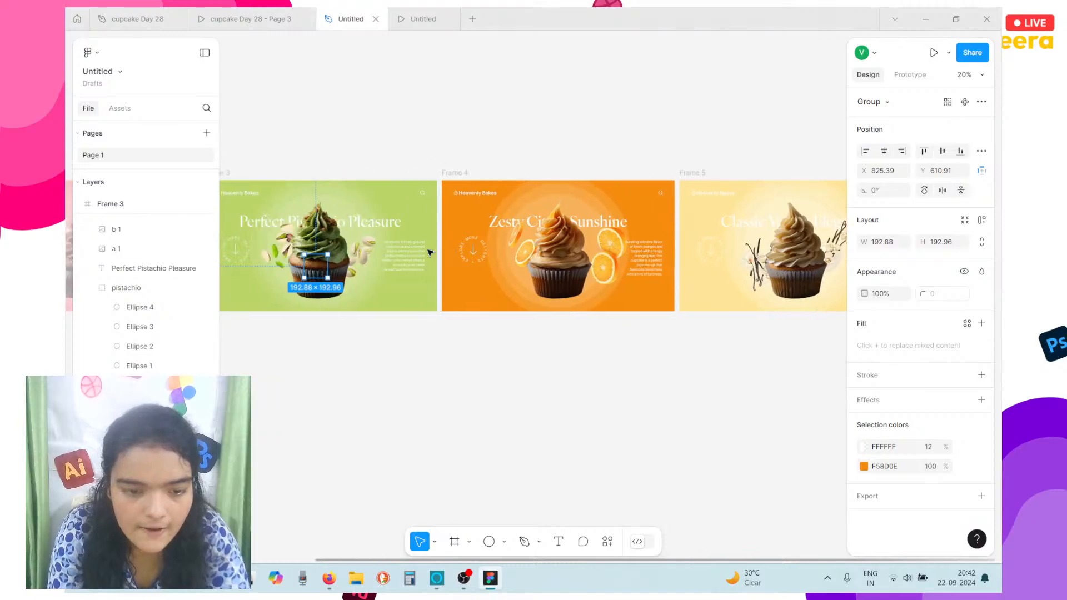
{"action": "left_click_drag", "start_coordinate": [321, 271], "coordinate": [320, 263]}
{"action": "scroll", "coordinate": [320, 263], "scroll_direction": "up", "scroll_amount": 2}
{"action": "scroll", "coordinate": [320, 262], "scroll_direction": "down", "scroll_amount": 5}
{"action": "scroll", "coordinate": [389, 250], "scroll_direction": "right", "scroll_amount": 3}
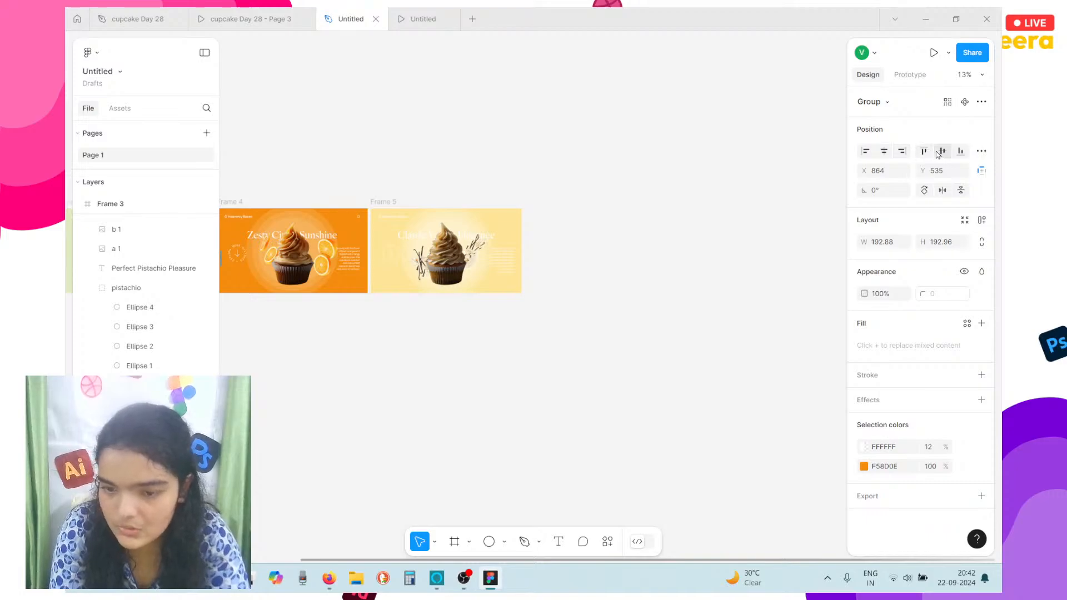
Copy Frame 5's yellow vanilla background group and paste it into Frame 4
{"action": "scroll", "coordinate": [443, 235], "scroll_direction": "left", "scroll_amount": 2}
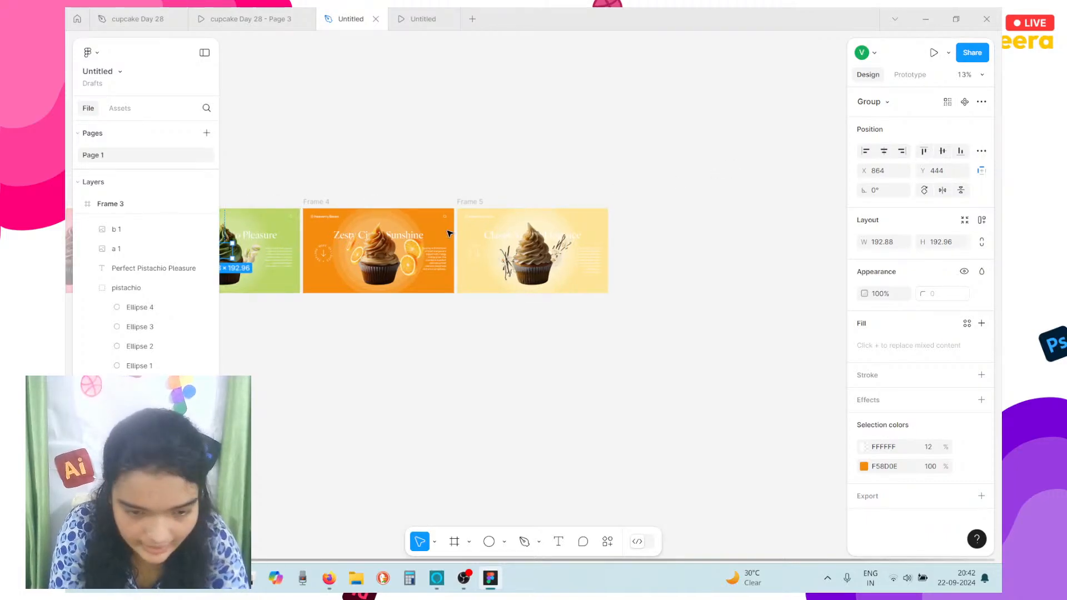
{"action": "left_click", "coordinate": [470, 202]}
{"action": "left_click", "coordinate": [528, 250]}
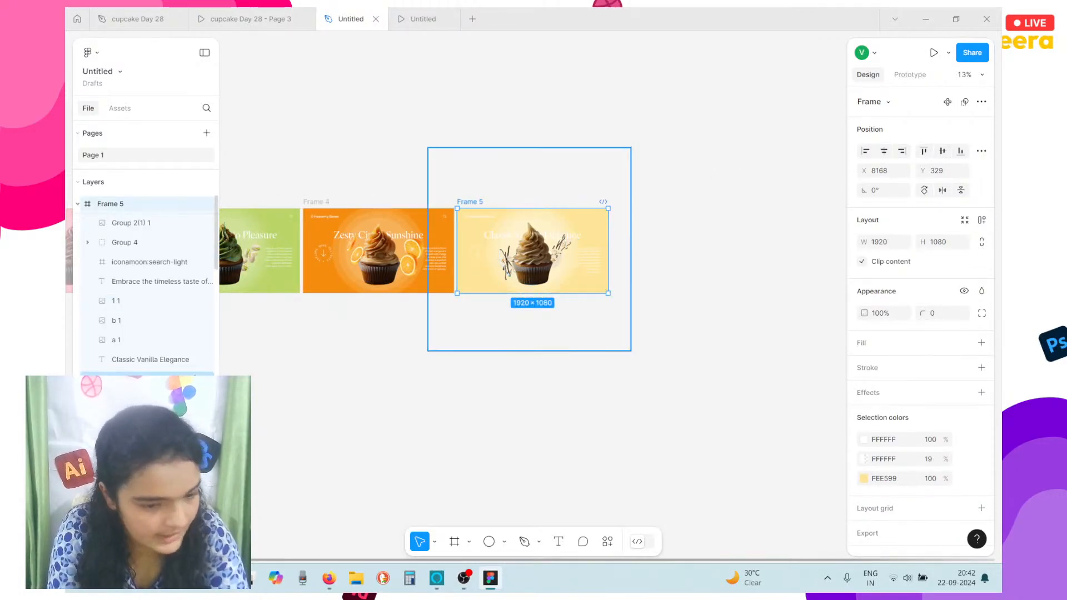
{"action": "left_click", "coordinate": [310, 216]}
{"action": "key", "text": "ctrl+z"}
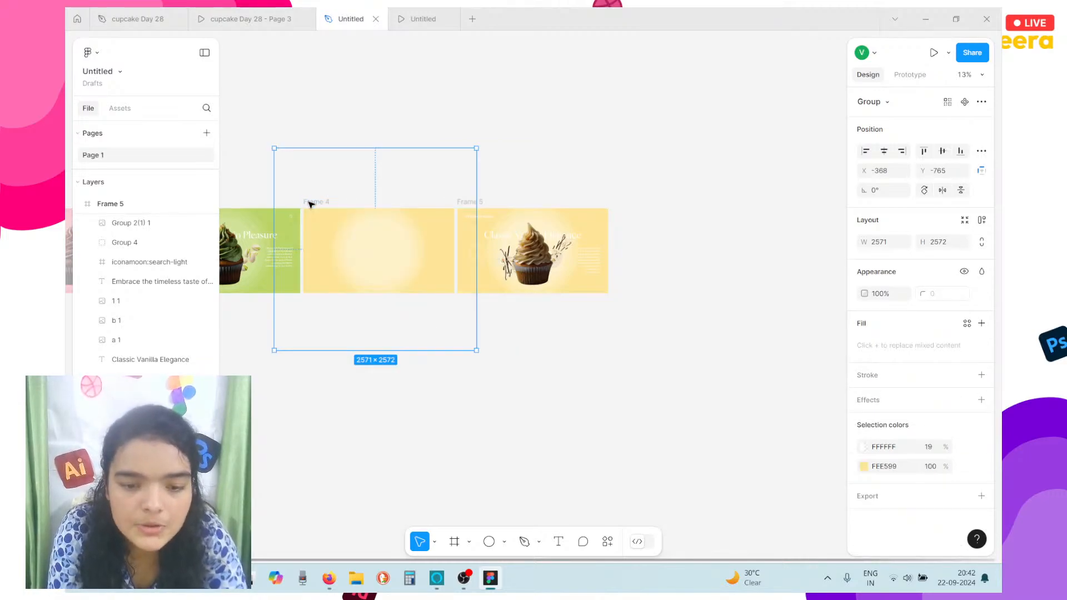
Shrink the pasted yellow circle group to about 203 × 203 and place it behind Frame 4's cupcake
{"action": "left_click_drag", "start_coordinate": [289, 151], "coordinate": [381, 259]}
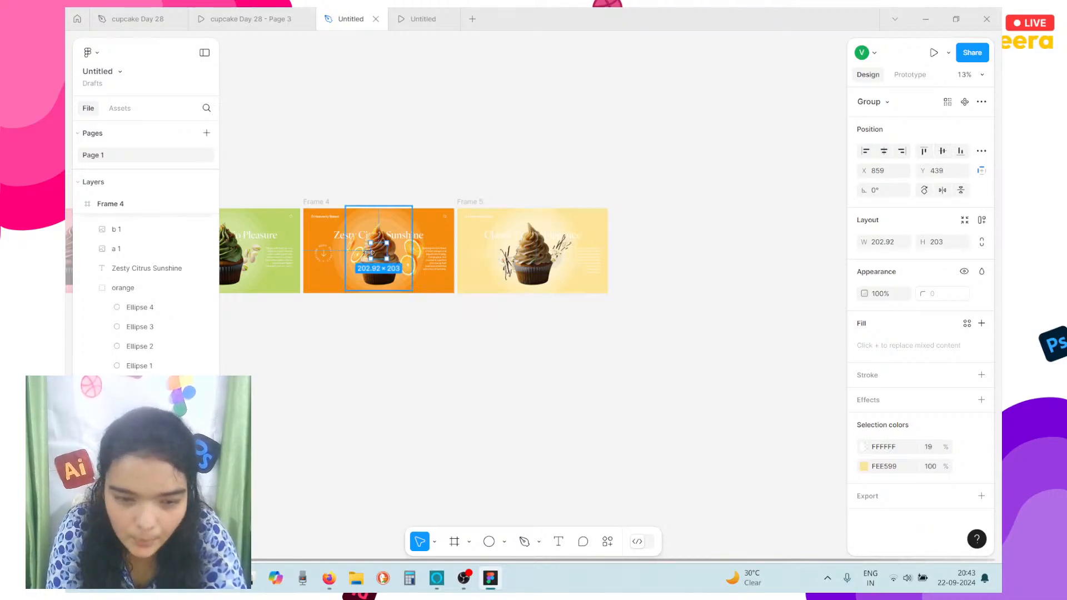
{"action": "scroll", "coordinate": [389, 267], "scroll_direction": "up", "scroll_amount": 5}
{"action": "left_click_drag", "start_coordinate": [395, 265], "coordinate": [401, 270]}
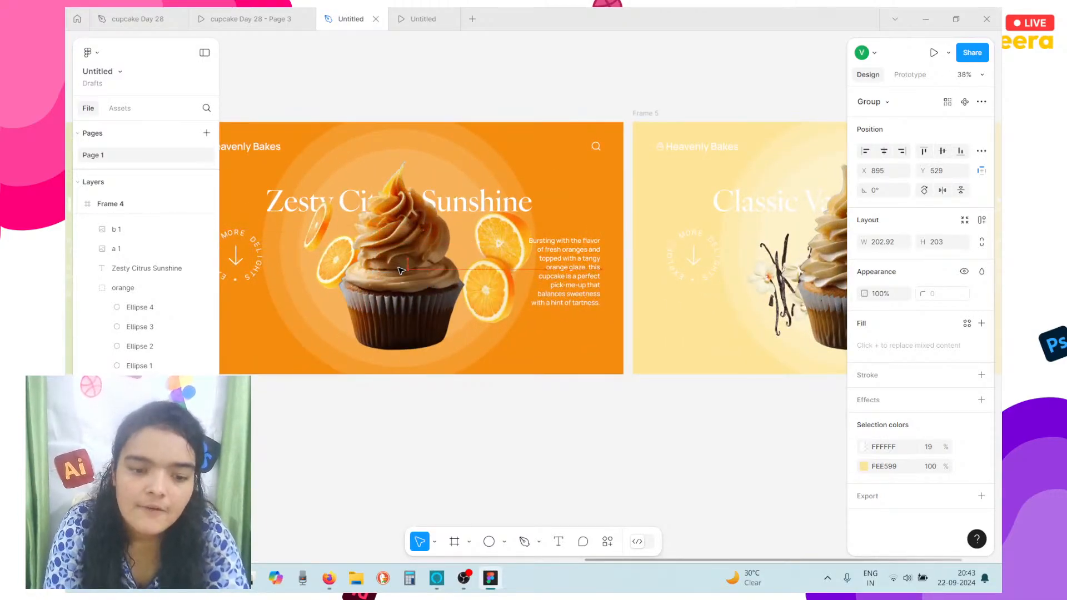
Copy Frame 1's chocolate background group and paste it into Frame 5
{"action": "scroll", "coordinate": [716, 259], "scroll_direction": "down", "scroll_amount": 8}
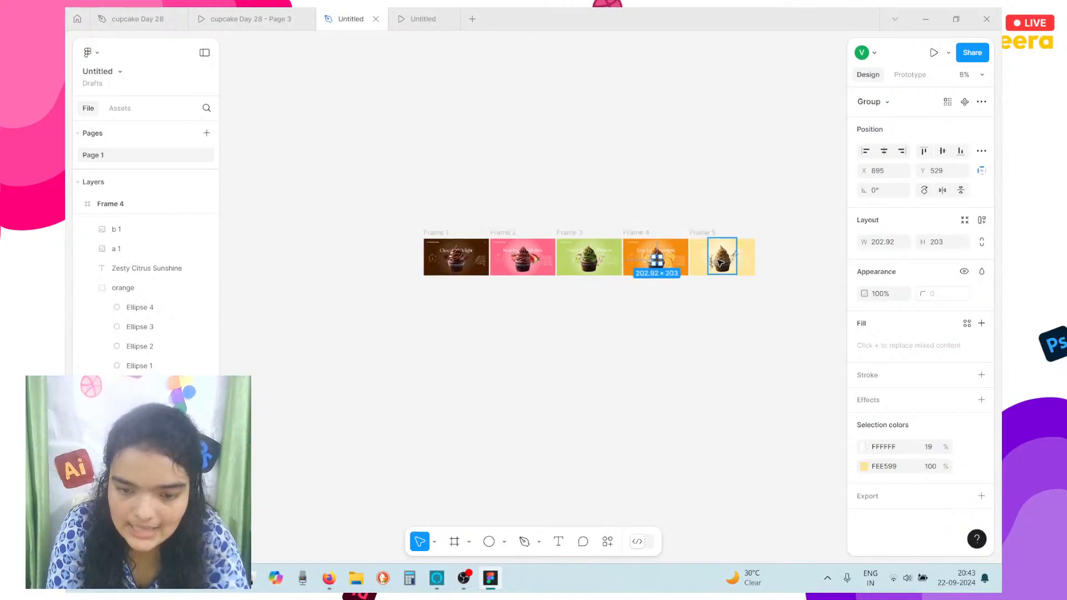
{"action": "left_click", "coordinate": [436, 273]}
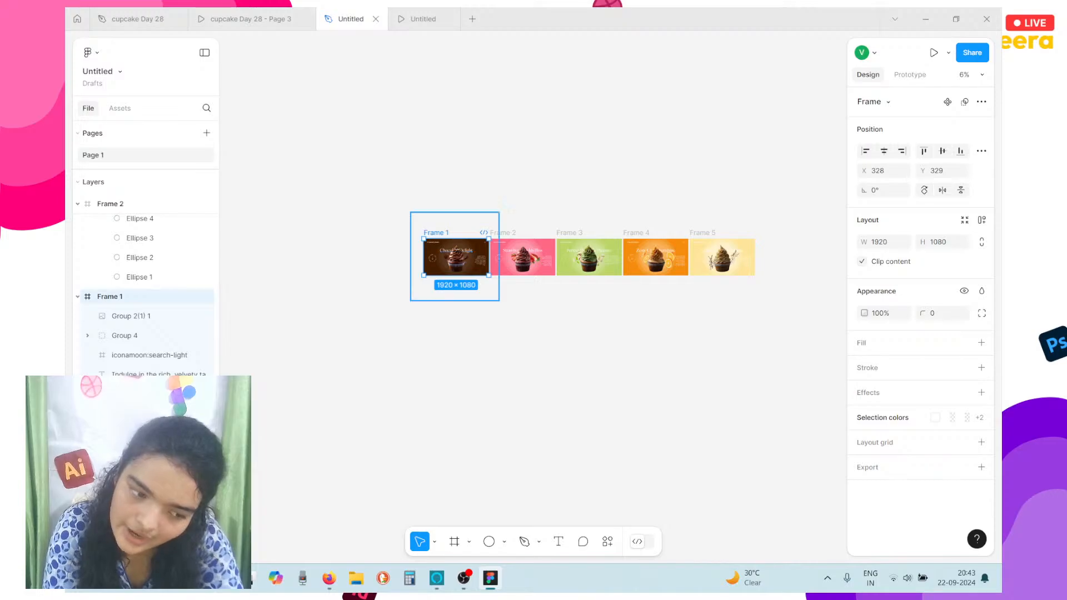
{"action": "left_click", "coordinate": [456, 257]}
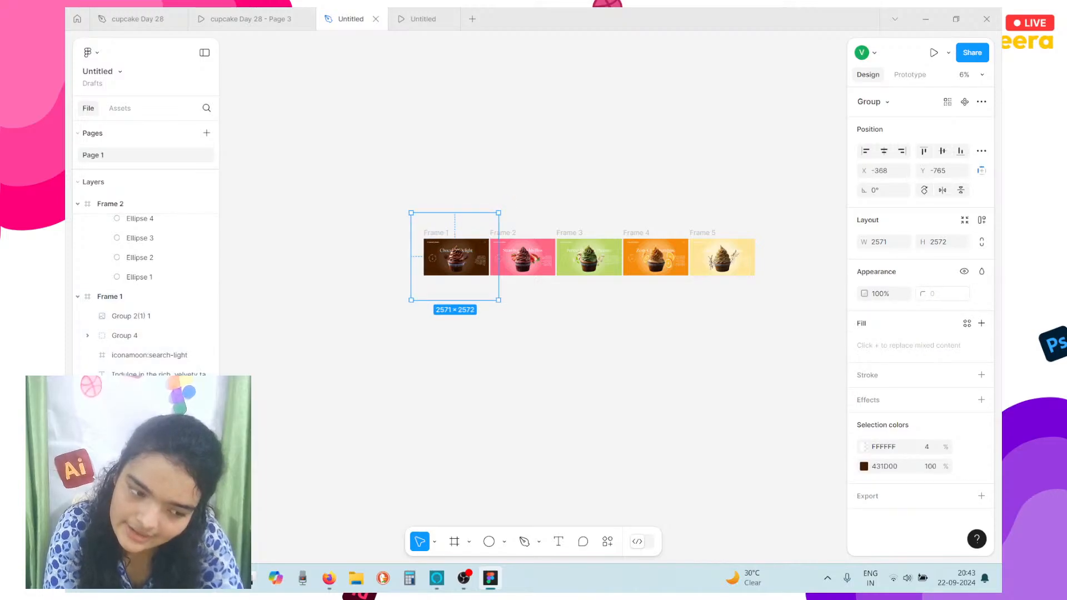
{"action": "left_click", "coordinate": [709, 235]}
{"action": "scroll", "coordinate": [709, 236], "scroll_direction": "up", "scroll_amount": 5}
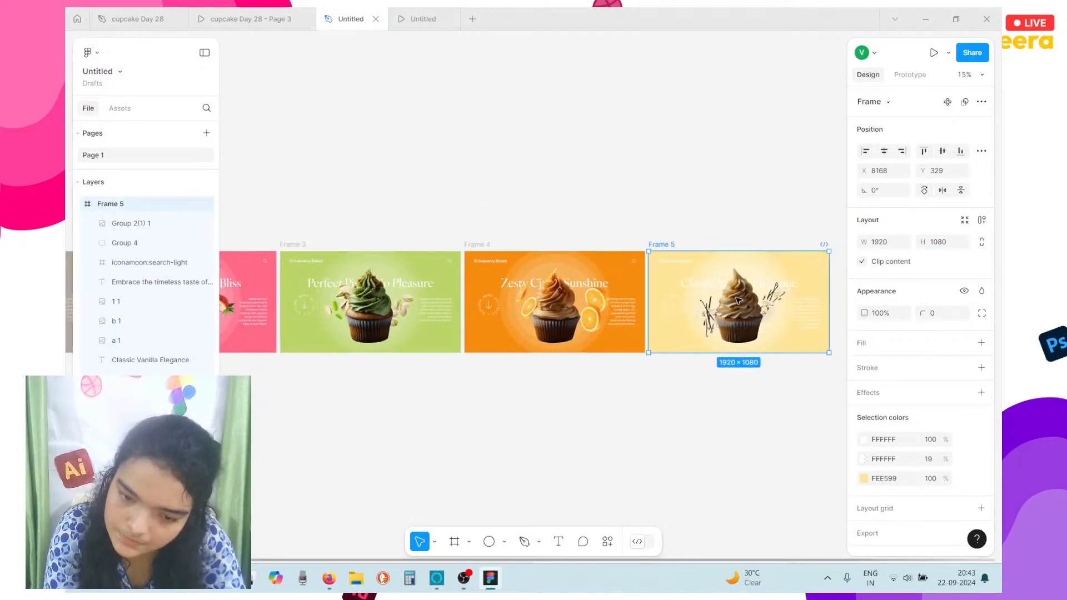
{"action": "scroll", "coordinate": [738, 300], "scroll_direction": "right", "scroll_amount": 3}
{"action": "key", "text": "ctrl+v"}
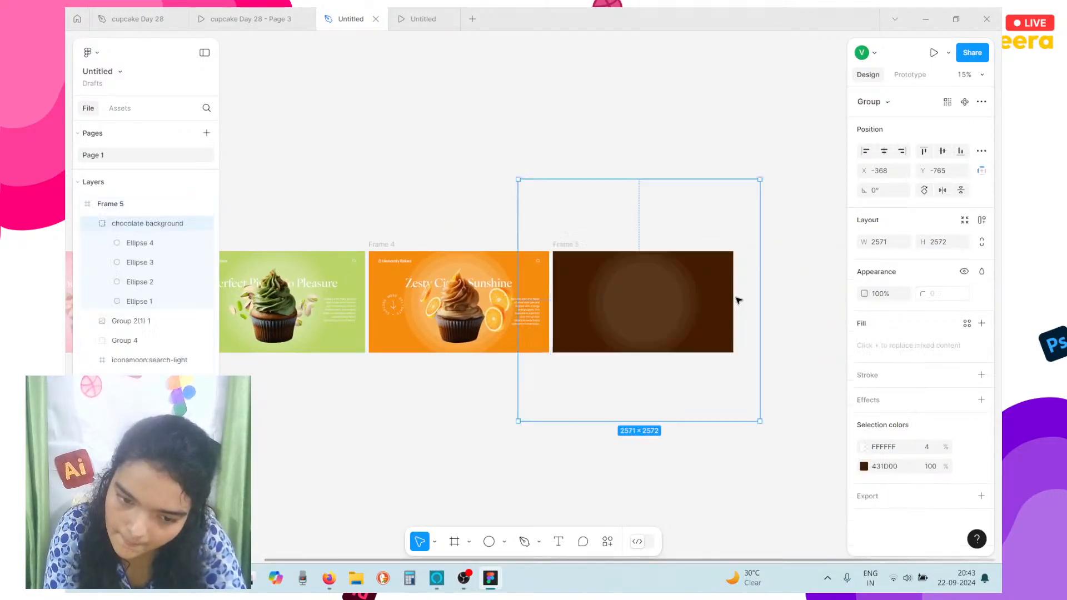
Send the pasted chocolate circle group to the back of Frame 5 and shrink it to about 290 × 290 behind the cupcake
{"action": "right_click", "coordinate": [653, 300]}
{"action": "left_click", "coordinate": [674, 177]}
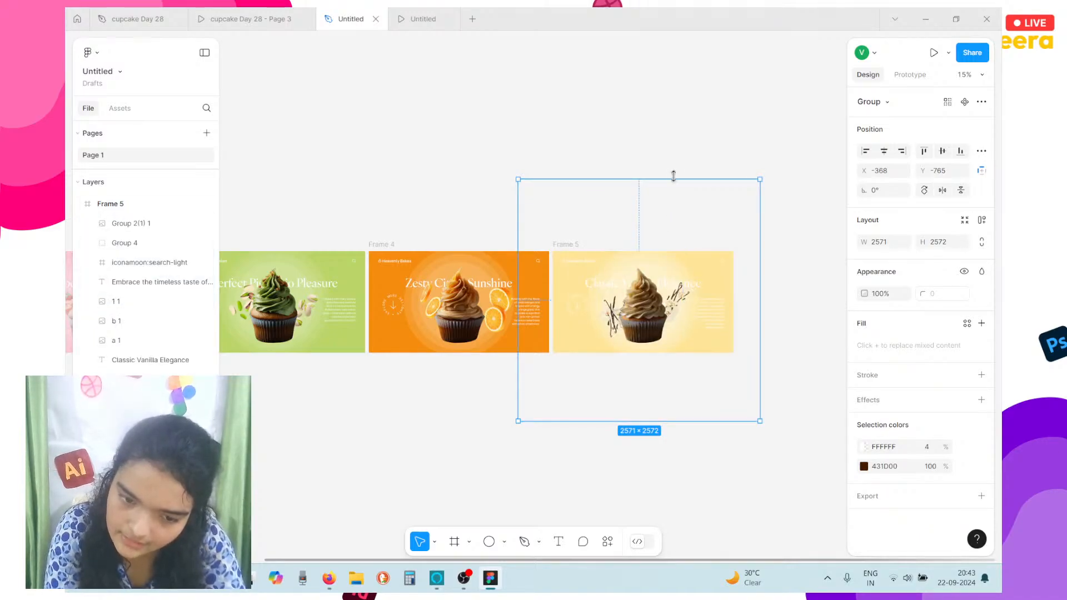
{"action": "left_click_drag", "start_coordinate": [669, 185], "coordinate": [647, 319]}
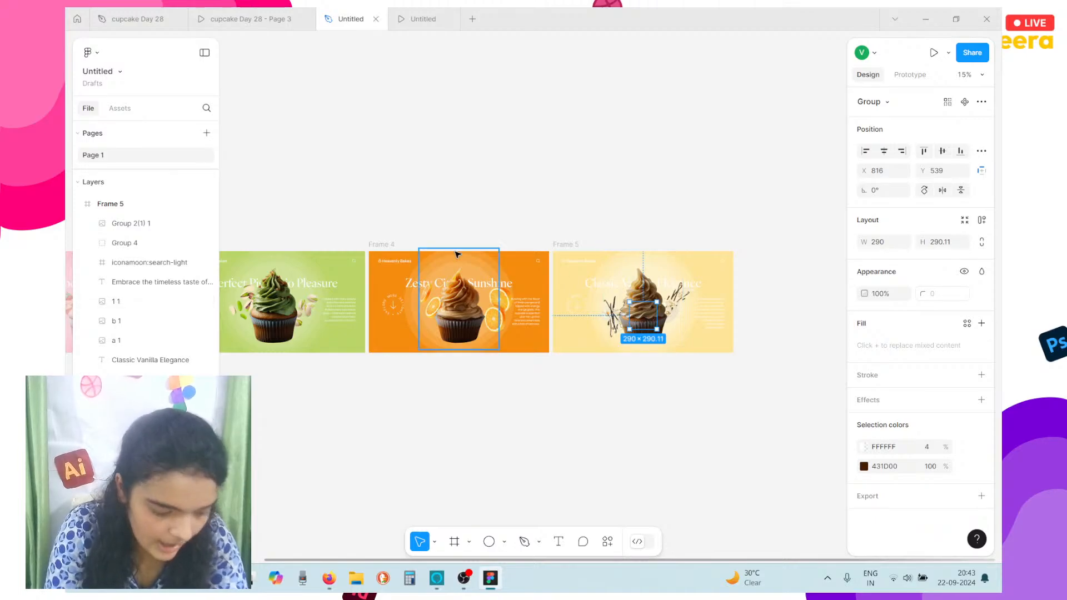
{"action": "scroll", "coordinate": [456, 253], "scroll_direction": "left", "scroll_amount": 3}
Check the prototype preview against the finished cupcake Day 28 prototype and return to the design file
{"action": "left_click", "coordinate": [414, 18]}
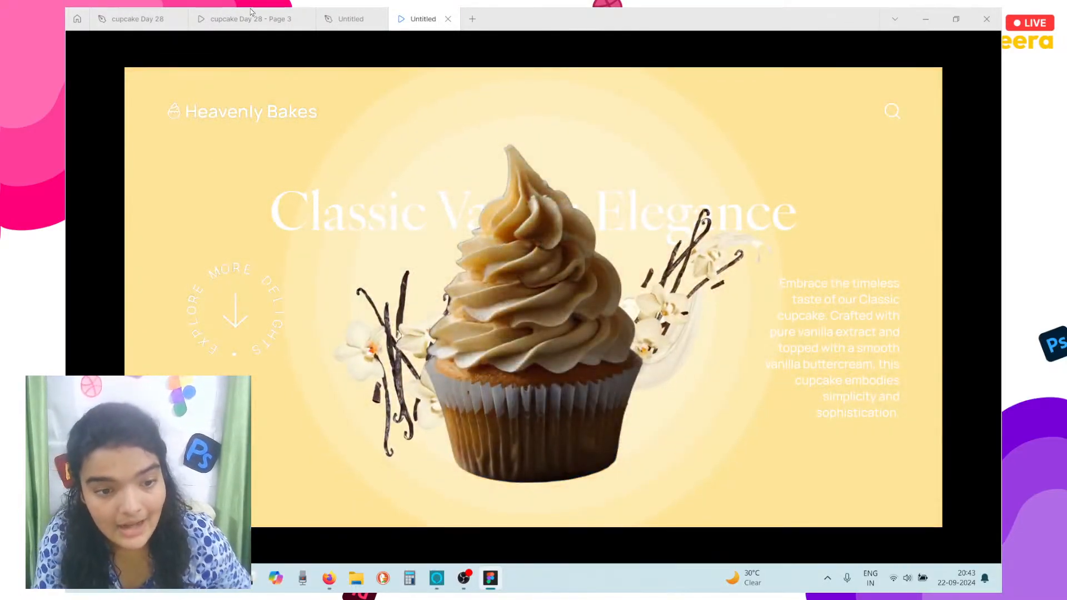
{"action": "left_click", "coordinate": [257, 17]}
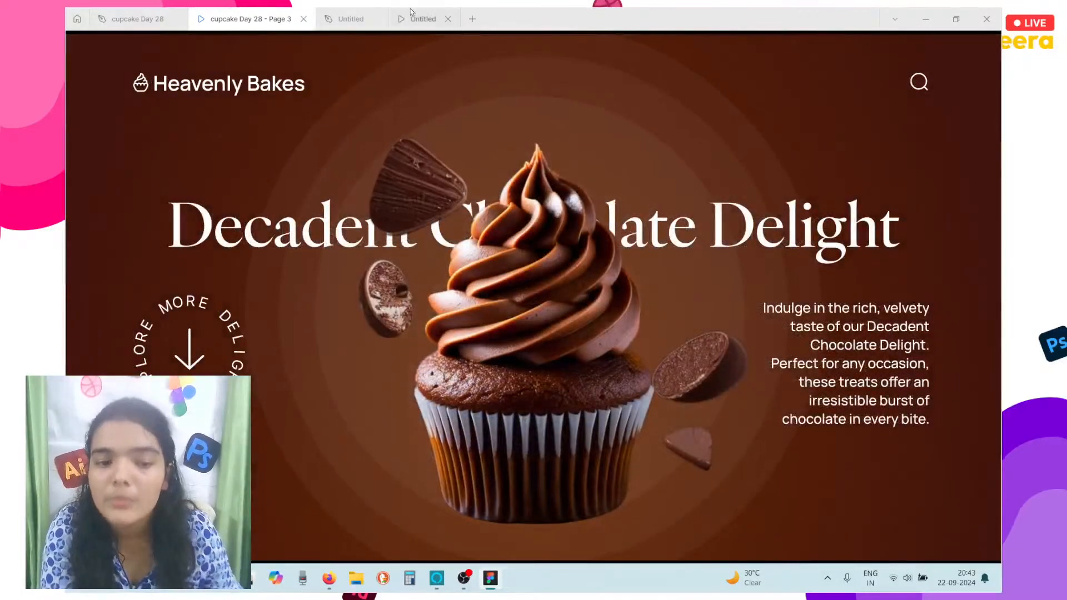
{"action": "left_click", "coordinate": [411, 12]}
{"action": "left_click", "coordinate": [350, 18]}
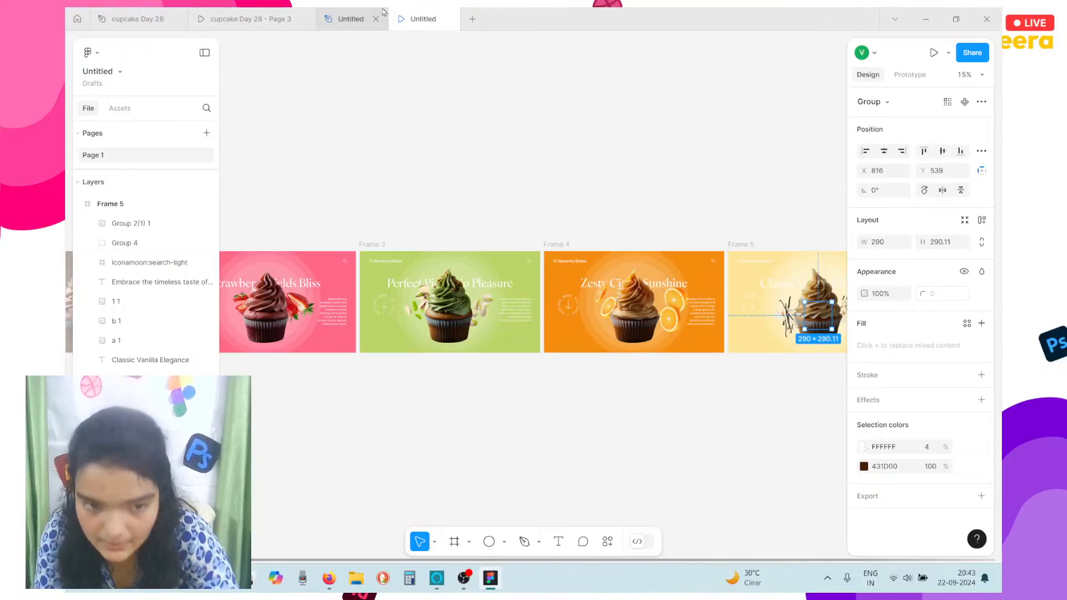
{"action": "scroll", "coordinate": [298, 331], "scroll_direction": "left", "scroll_amount": 5}
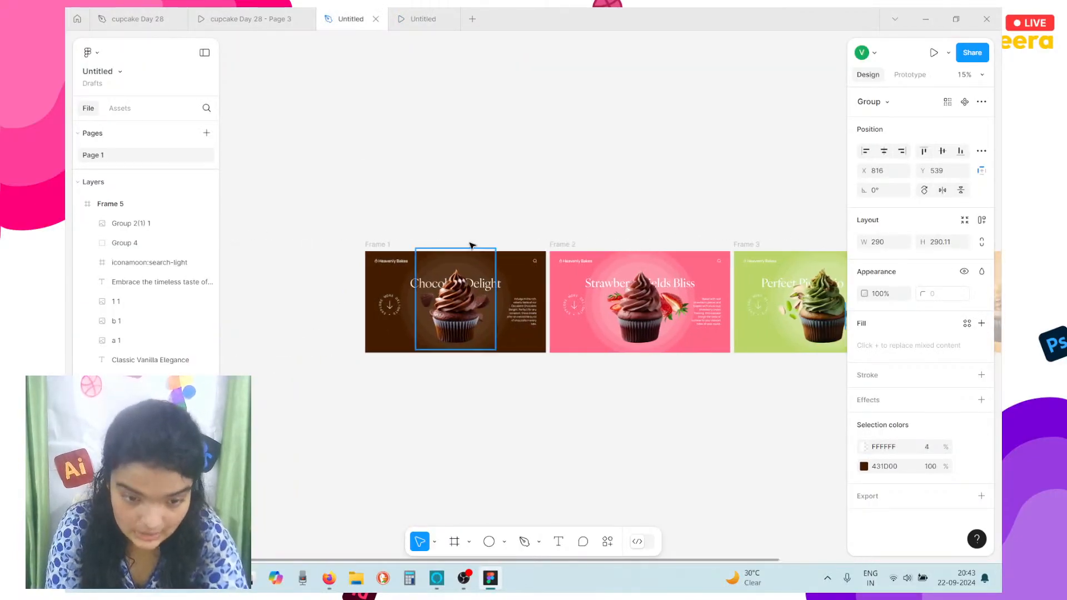
{"action": "left_click", "coordinate": [378, 244]}
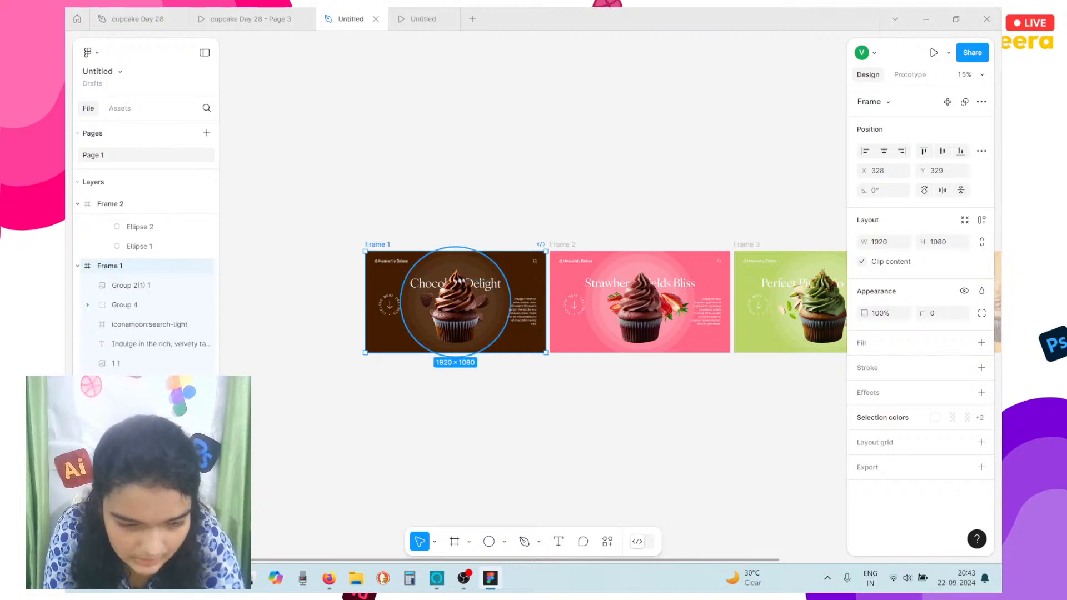
{"action": "left_click", "coordinate": [445, 283]}
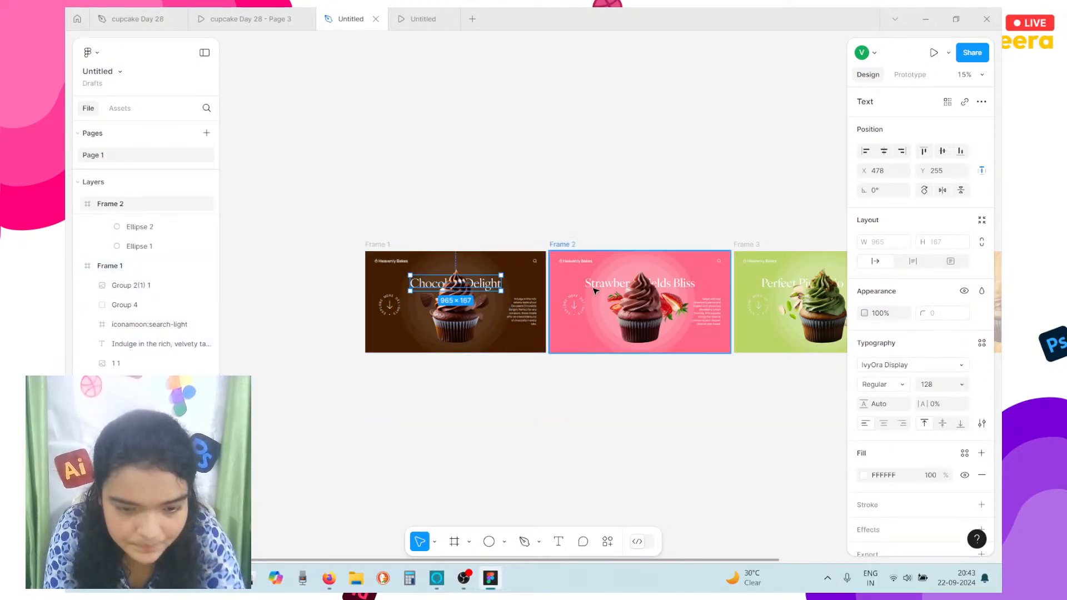
{"action": "left_click", "coordinate": [559, 247]}
{"action": "key", "text": "ctrl+v"}
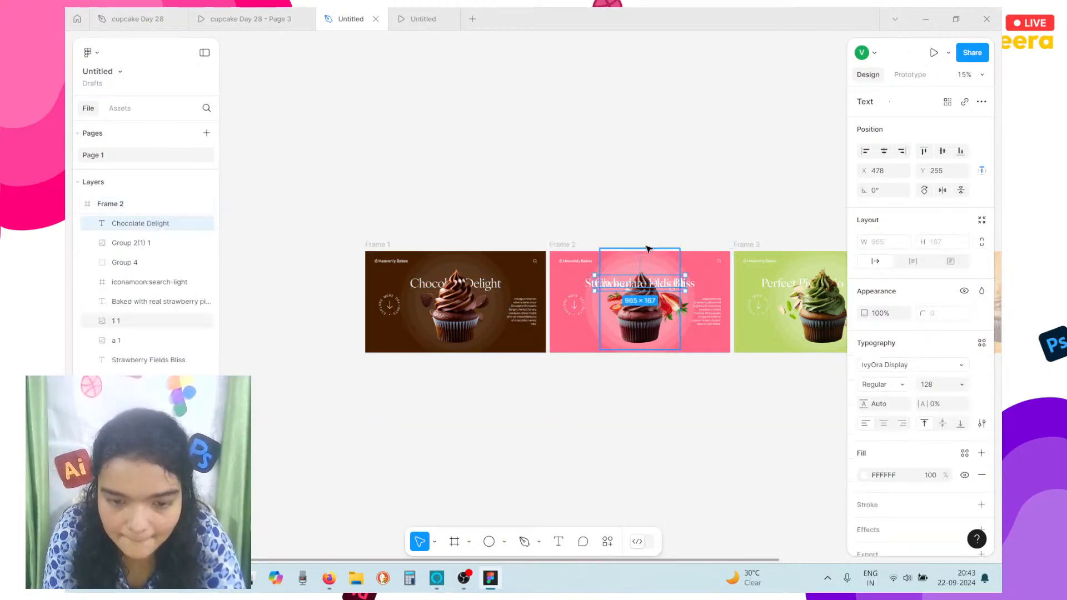
{"action": "key", "text": "ctrl+z"}
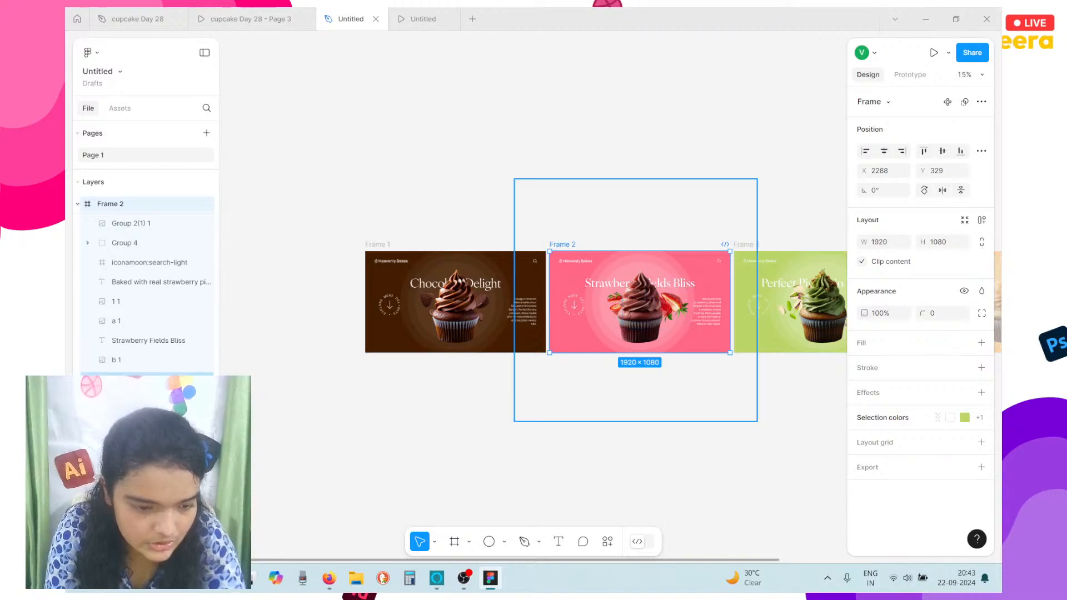
Copy Frame 1's chocolate background group and paste it into Frame 2
{"action": "scroll", "coordinate": [155, 312], "scroll_direction": "down", "scroll_amount": 3}
{"action": "left_click", "coordinate": [382, 241]}
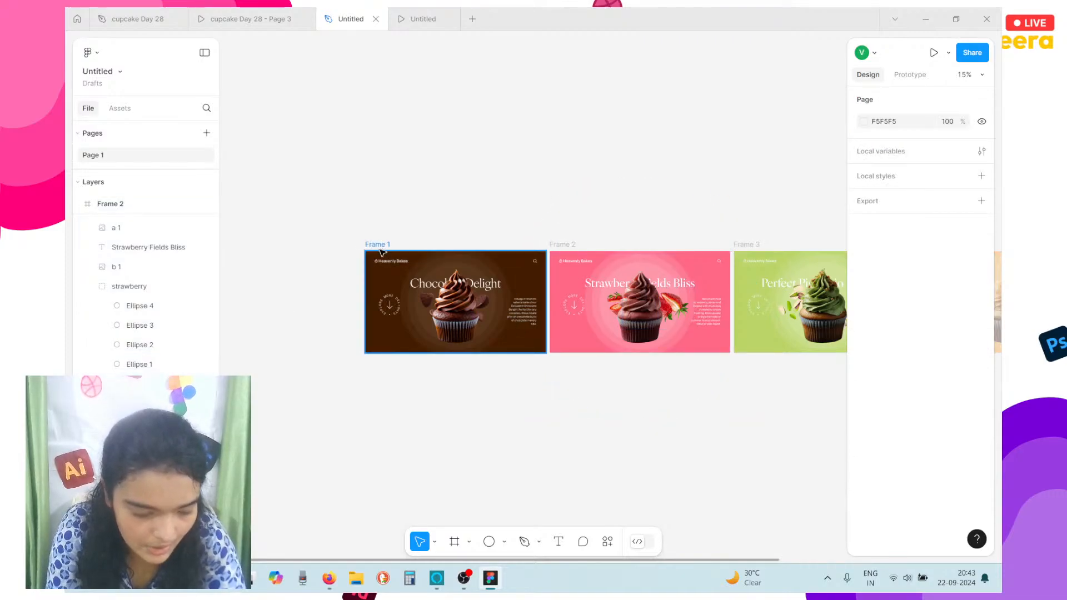
{"action": "left_click", "coordinate": [383, 242]}
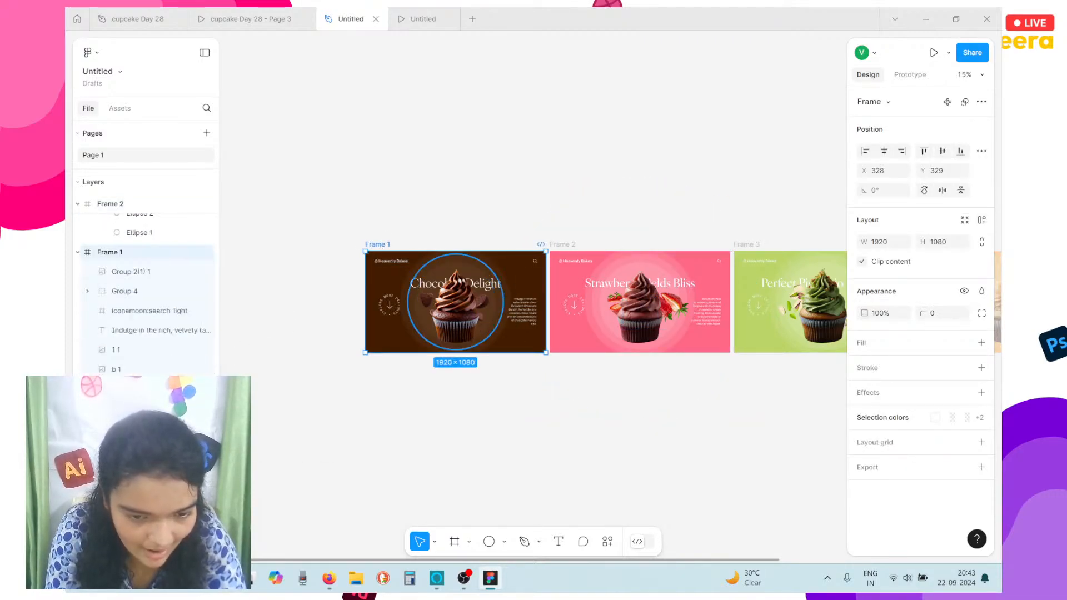
{"action": "left_click", "coordinate": [155, 372]}
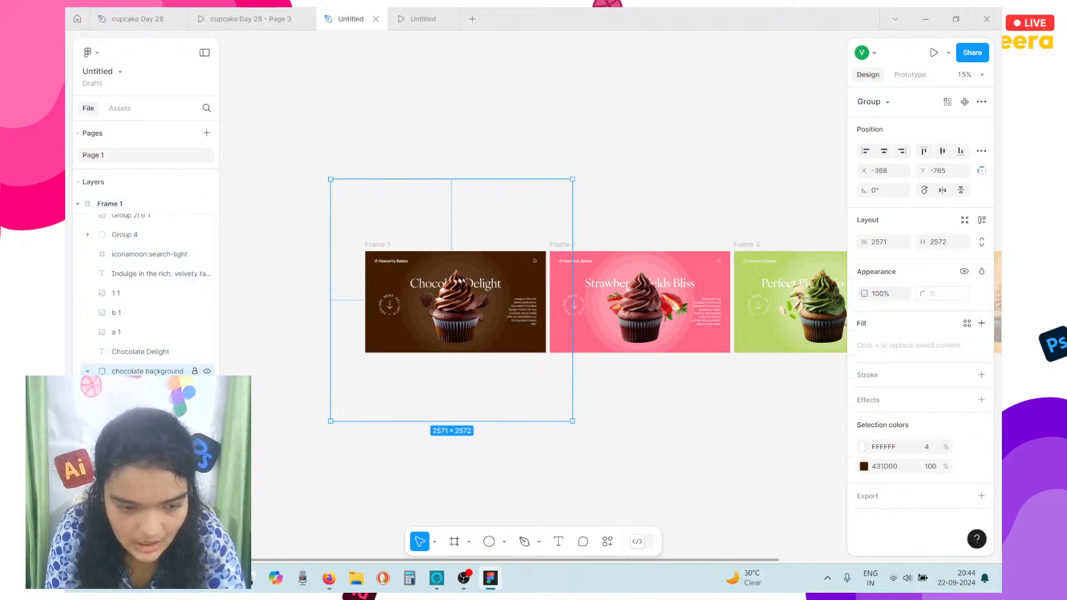
{"action": "left_click", "coordinate": [621, 251]}
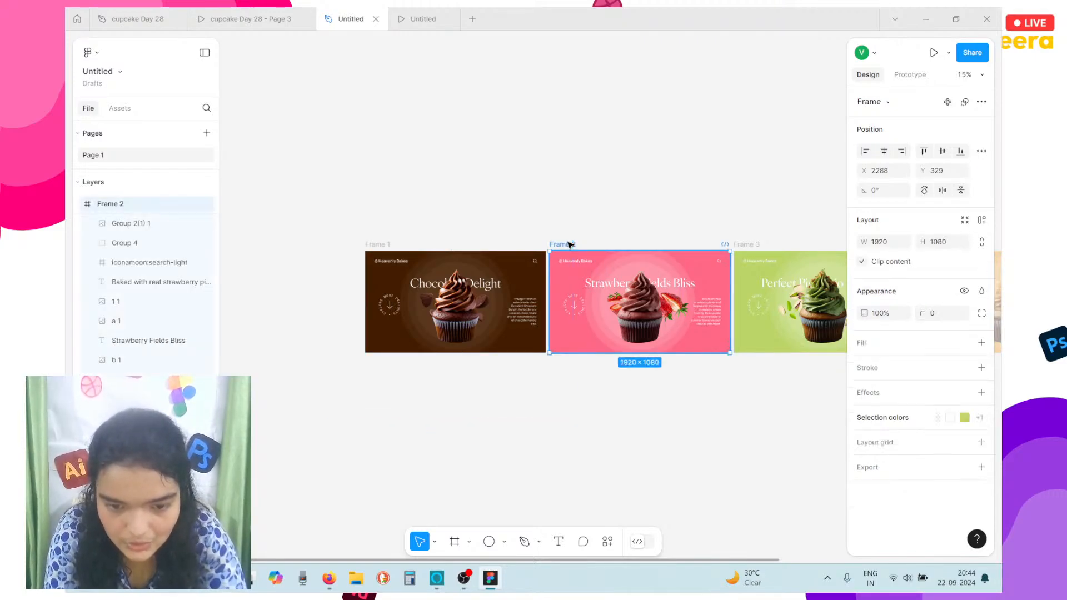
{"action": "key", "text": "ctrl+v"}
Shrink the pasted chocolate circle group to about 140 × 140 over Frame 2's cupcake and open the prototype preview
{"action": "left_click_drag", "start_coordinate": [643, 245], "coordinate": [656, 306]}
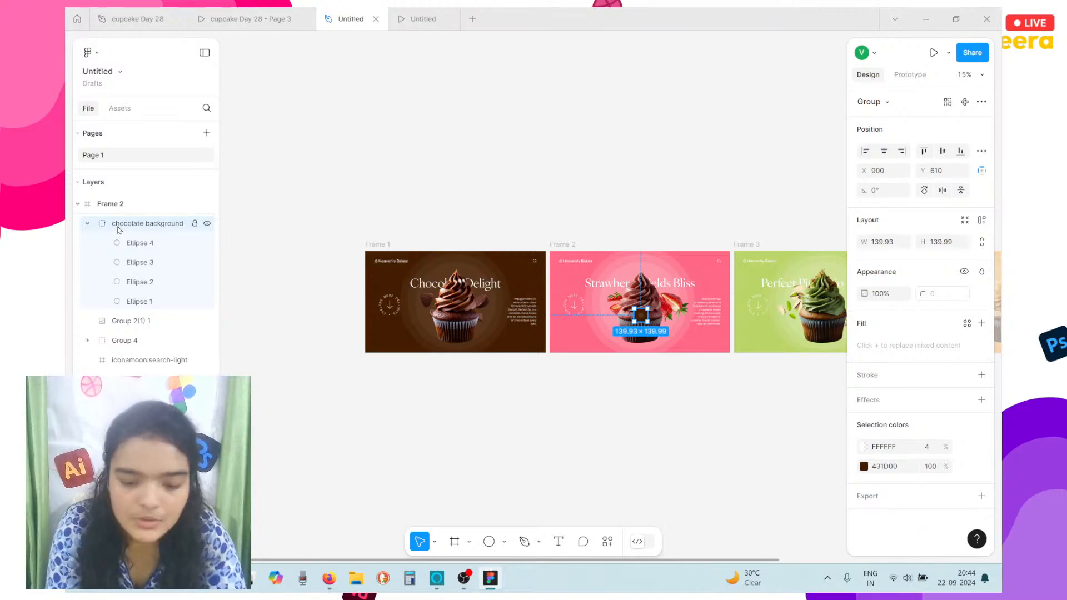
{"action": "scroll", "coordinate": [118, 229], "scroll_direction": "down", "scroll_amount": 3}
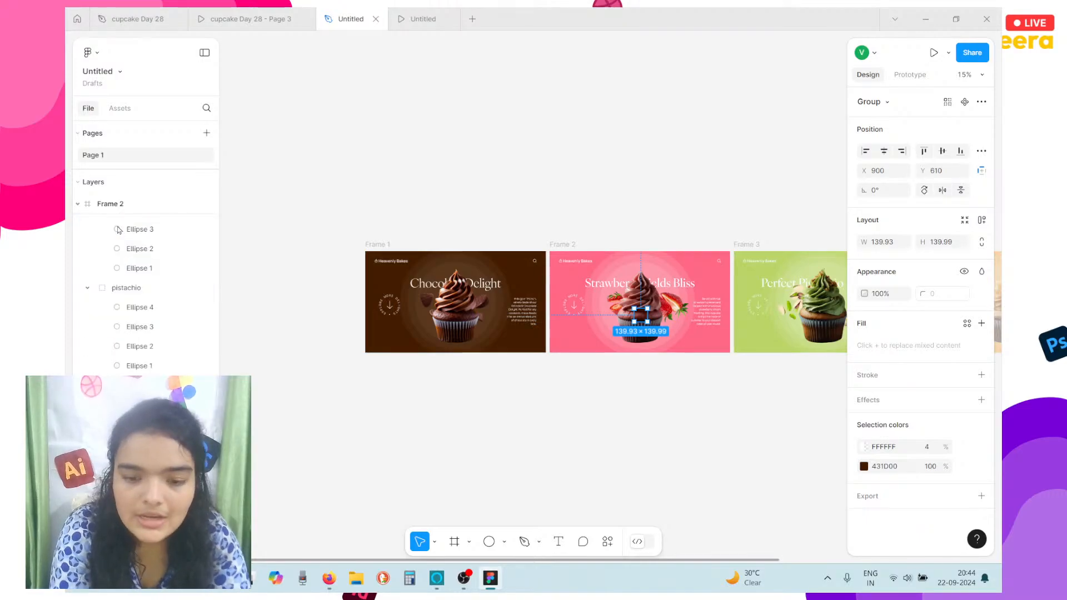
{"action": "left_click", "coordinate": [408, 16]}
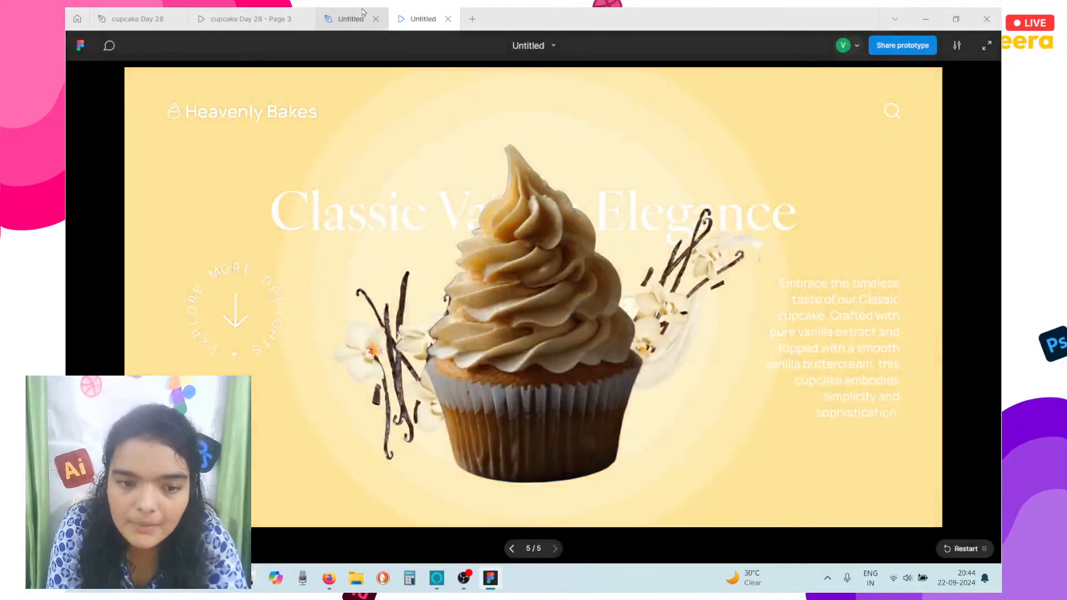
Return to the design file, copy Frame 2's strawberry circle group and paste it into Frame 3
{"action": "left_click", "coordinate": [349, 18]}
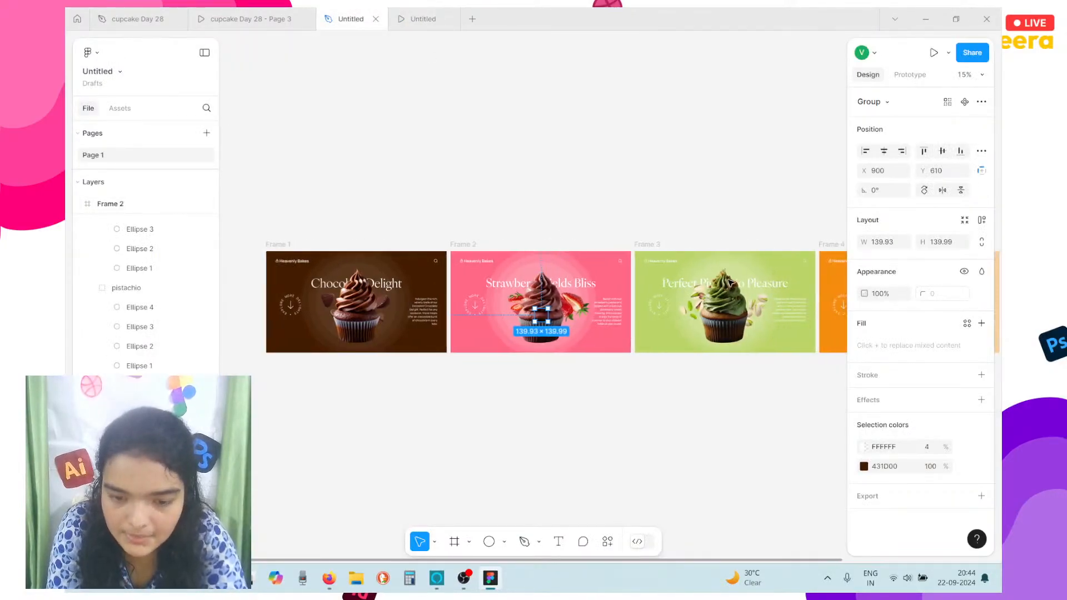
{"action": "left_click", "coordinate": [473, 269]}
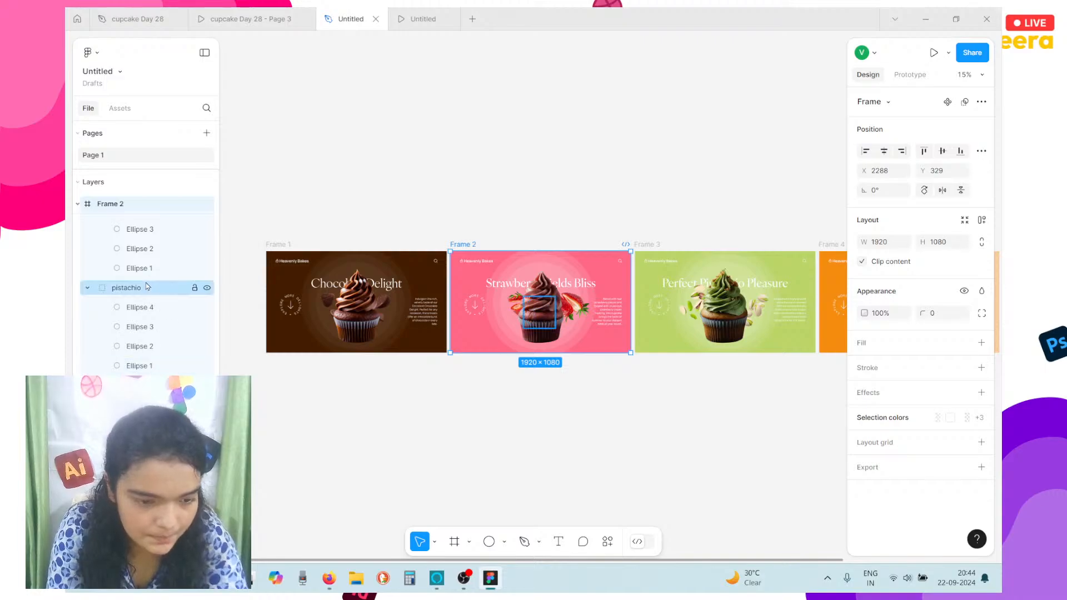
{"action": "scroll", "coordinate": [144, 221], "scroll_direction": "up", "scroll_amount": 1}
{"action": "left_click", "coordinate": [144, 221]}
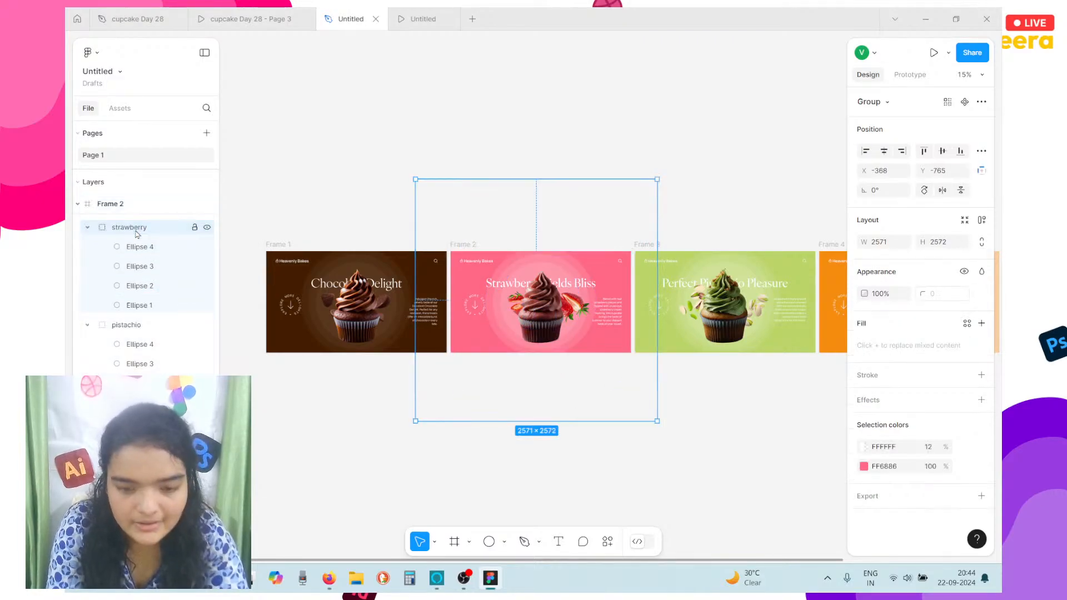
{"action": "left_click", "coordinate": [640, 245]}
{"action": "key", "text": "ctrl+v"}
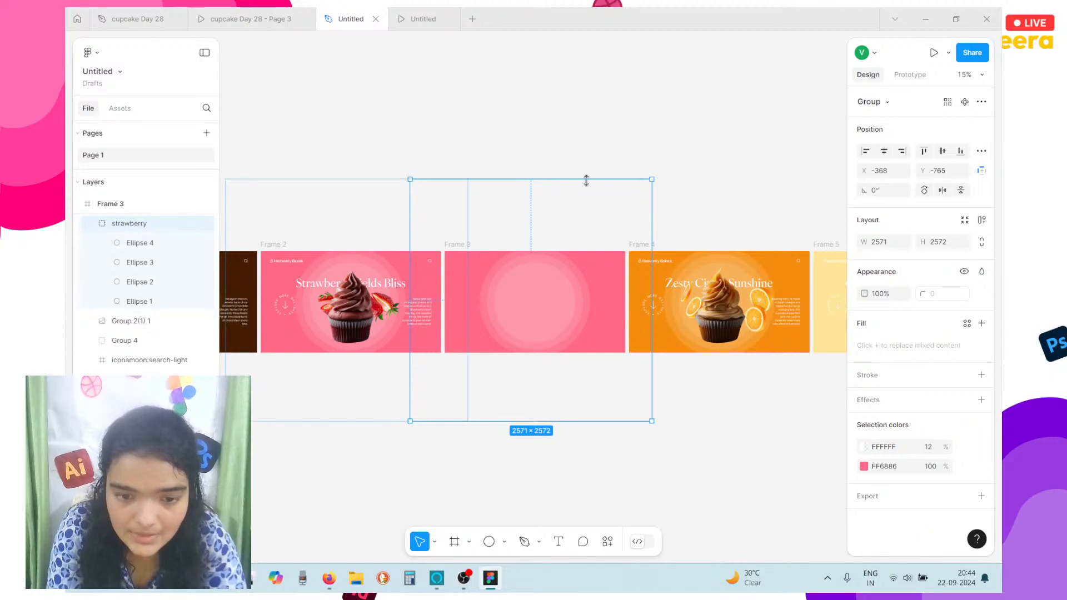
Shrink the pasted strawberry group to about 442 × 442 and centre it behind Frame 3's cupcake at the back
{"action": "left_click_drag", "start_coordinate": [585, 181], "coordinate": [557, 380]}
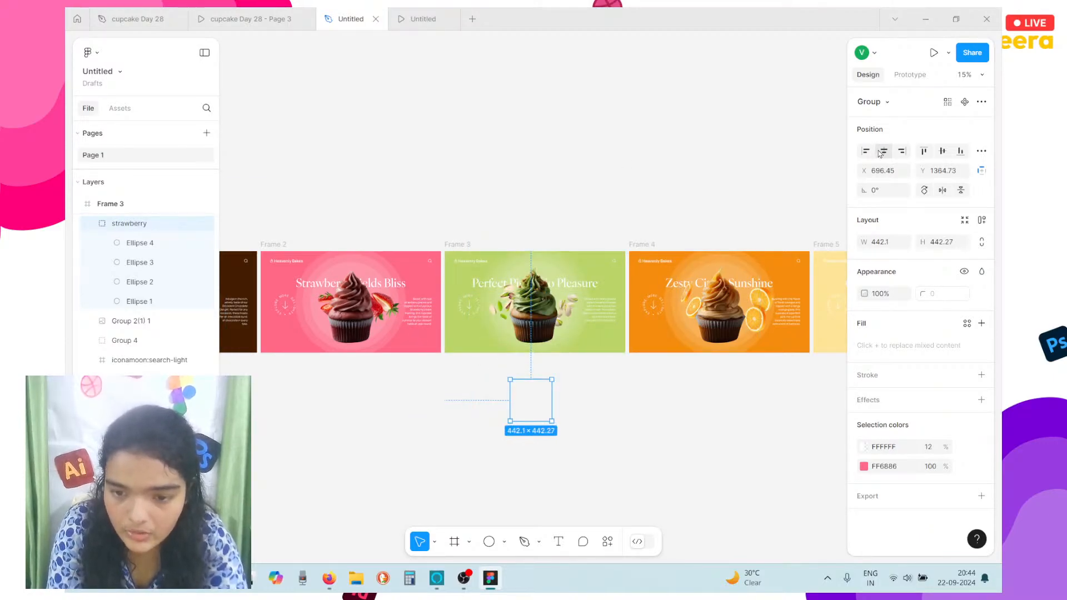
{"action": "left_click", "coordinate": [883, 151]}
{"action": "left_click", "coordinate": [948, 151]}
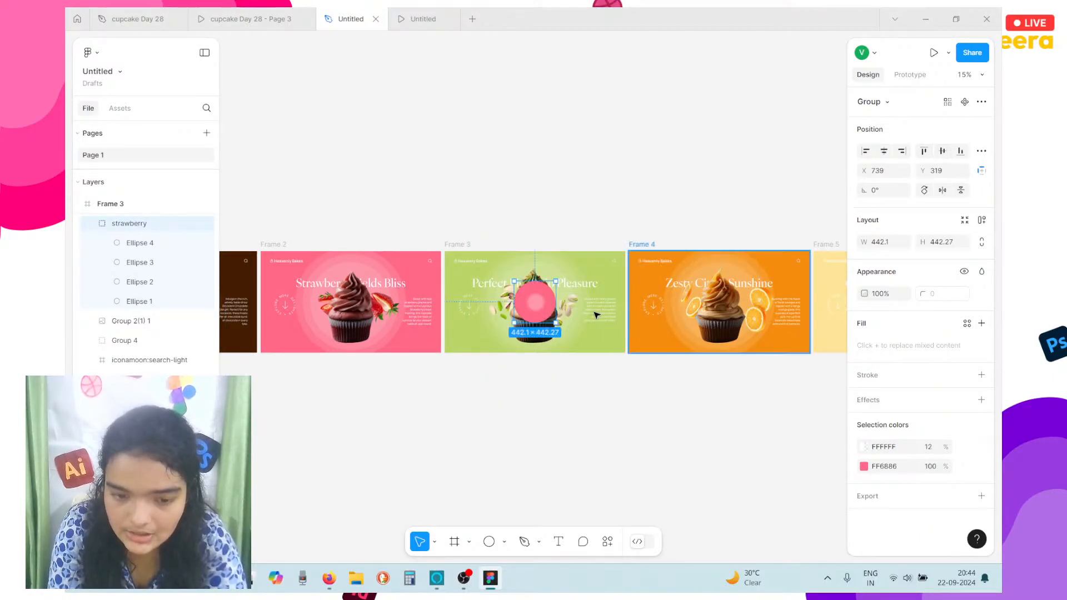
{"action": "key", "text": "ctrl+["}
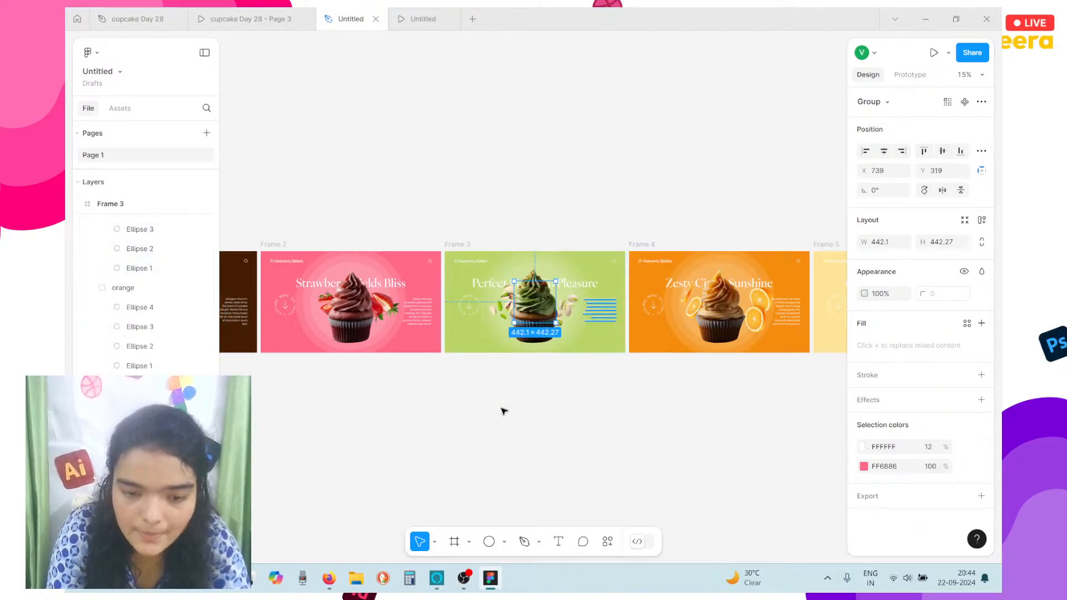
Copy Frame 3's pistachio circle group and paste it into Frame 4
{"action": "left_click", "coordinate": [453, 248]}
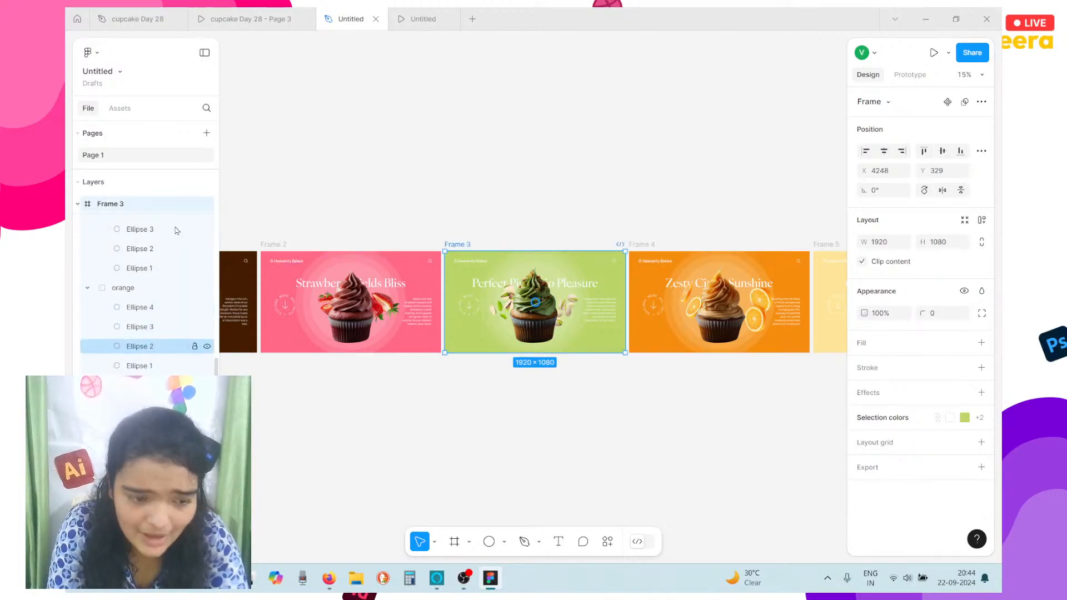
{"action": "scroll", "coordinate": [159, 310], "scroll_direction": "up", "scroll_amount": 2}
{"action": "left_click", "coordinate": [131, 252]}
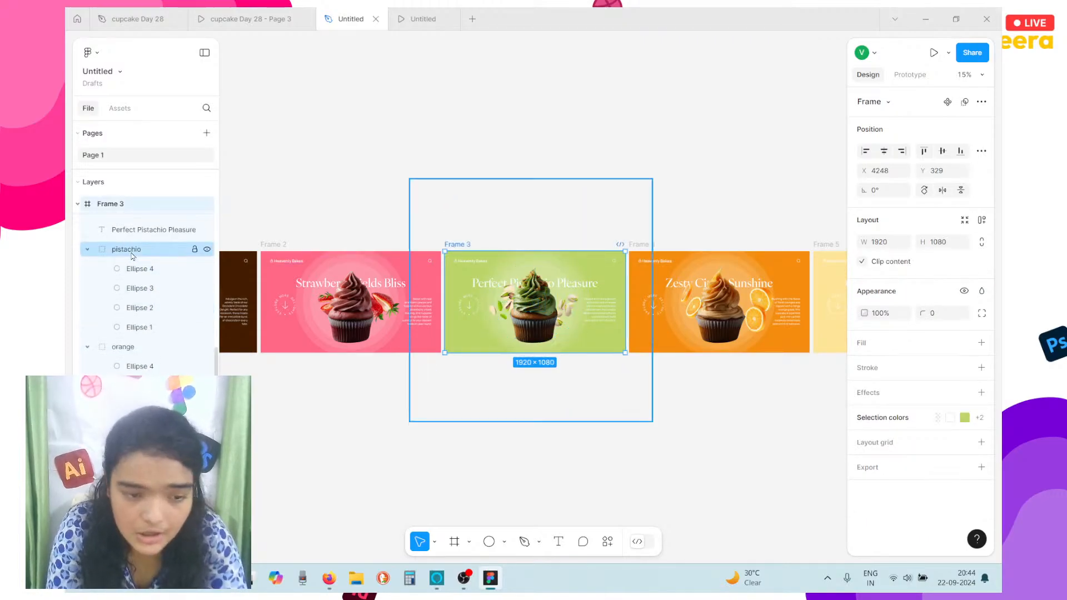
{"action": "scroll", "coordinate": [661, 251], "scroll_direction": "right", "scroll_amount": 3}
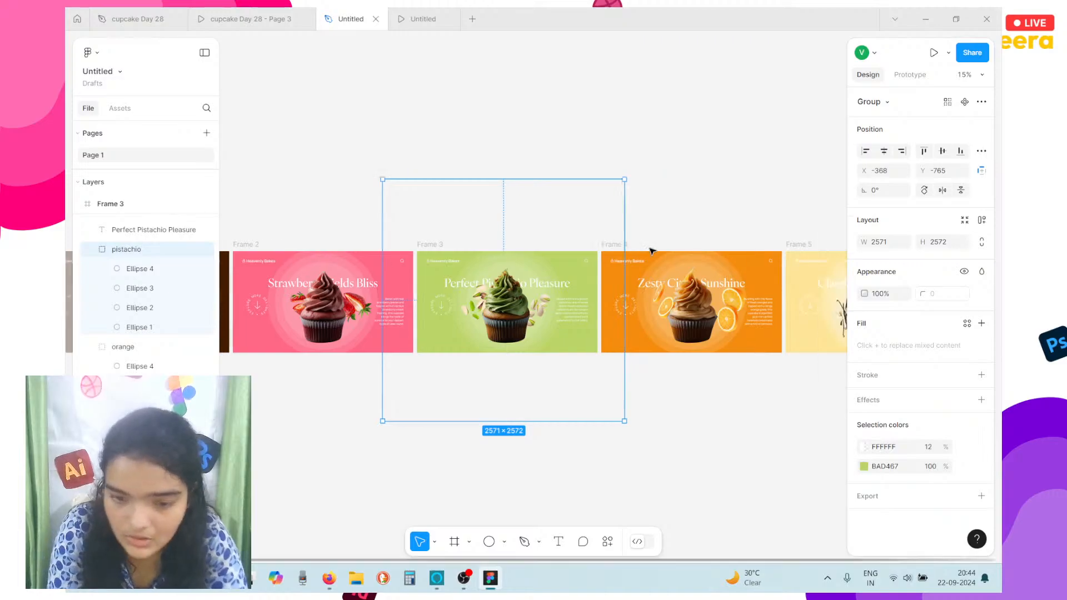
{"action": "left_click", "coordinate": [472, 246]}
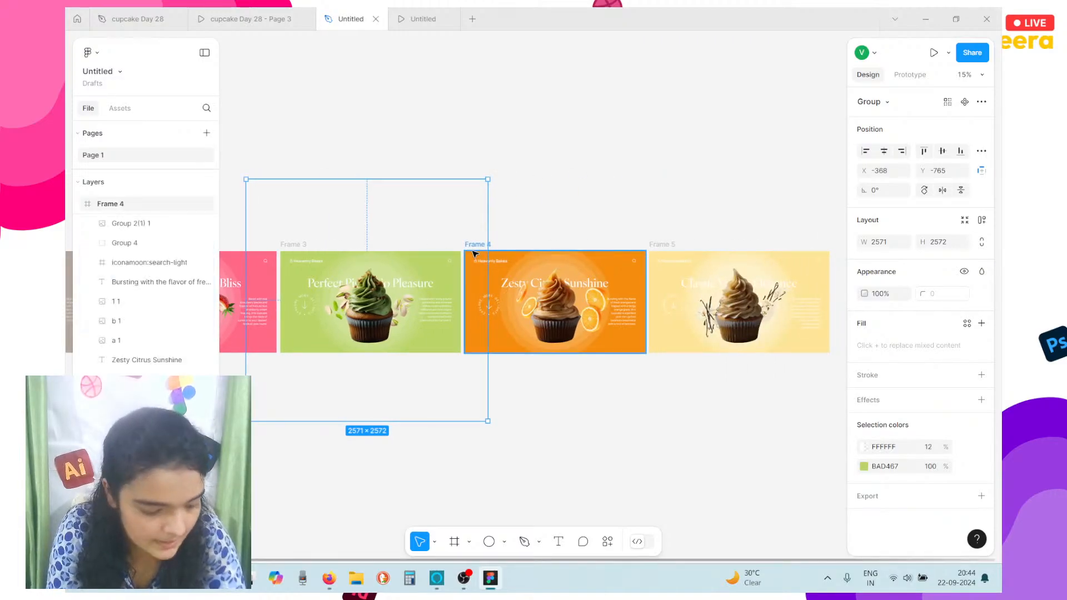
{"action": "key", "text": "ctrl+z"}
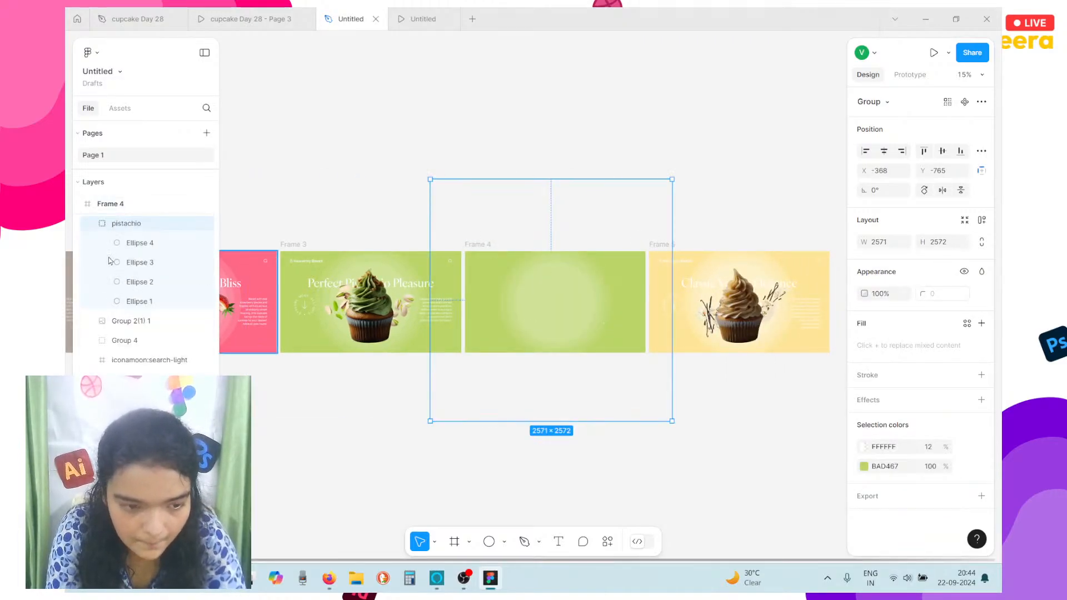
Shrink the pasted pistachio group to about 152 × 152 and place it behind Frame 4's cupcake, at the back of the frame
{"action": "left_click", "coordinate": [883, 151]}
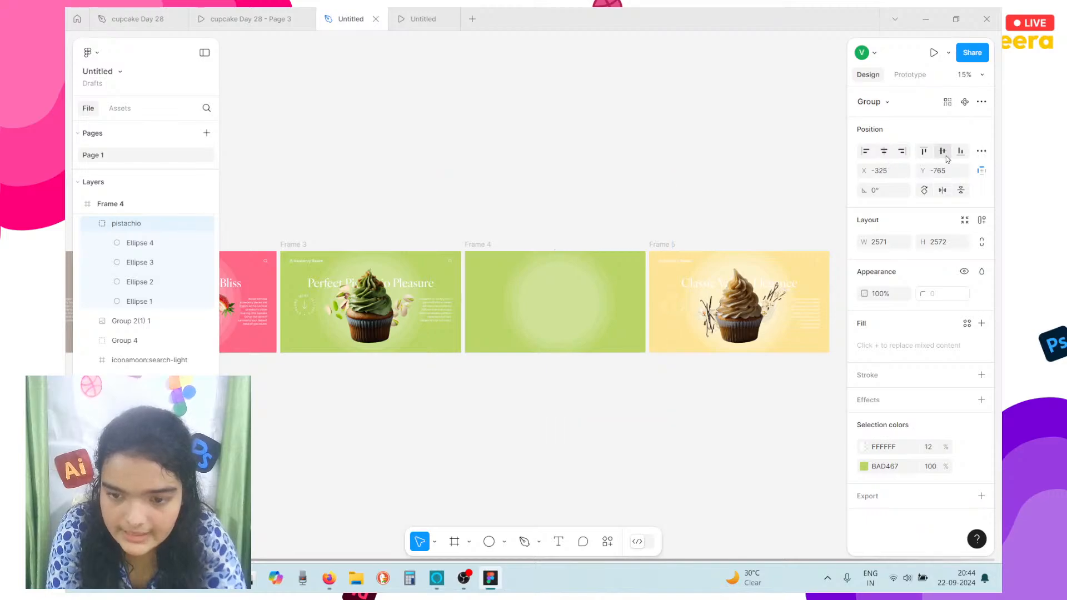
{"action": "left_click_drag", "start_coordinate": [589, 184], "coordinate": [549, 409]}
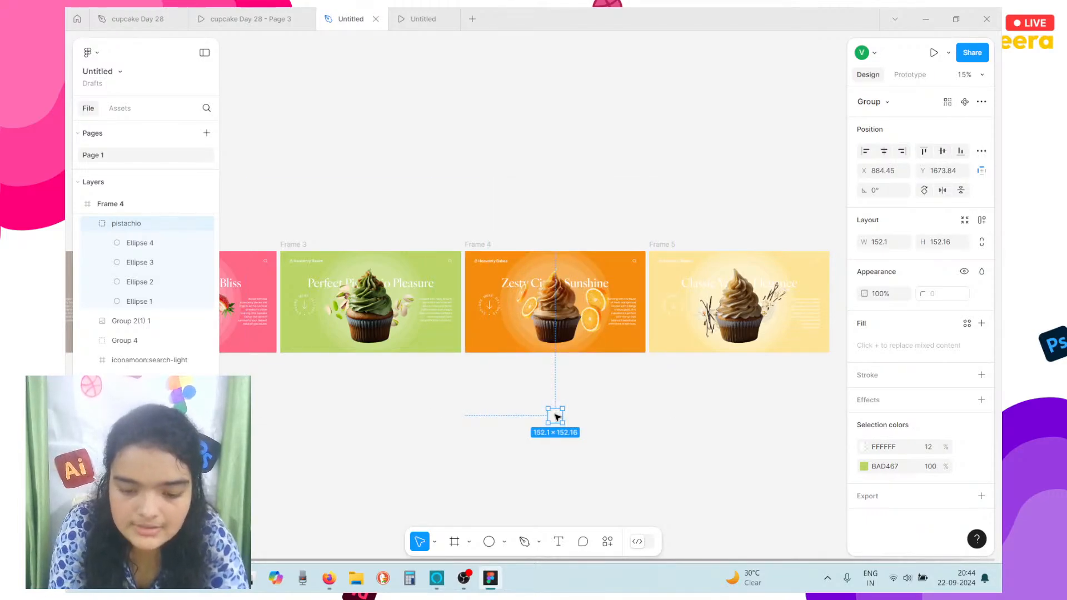
{"action": "left_click_drag", "start_coordinate": [557, 417], "coordinate": [557, 313]}
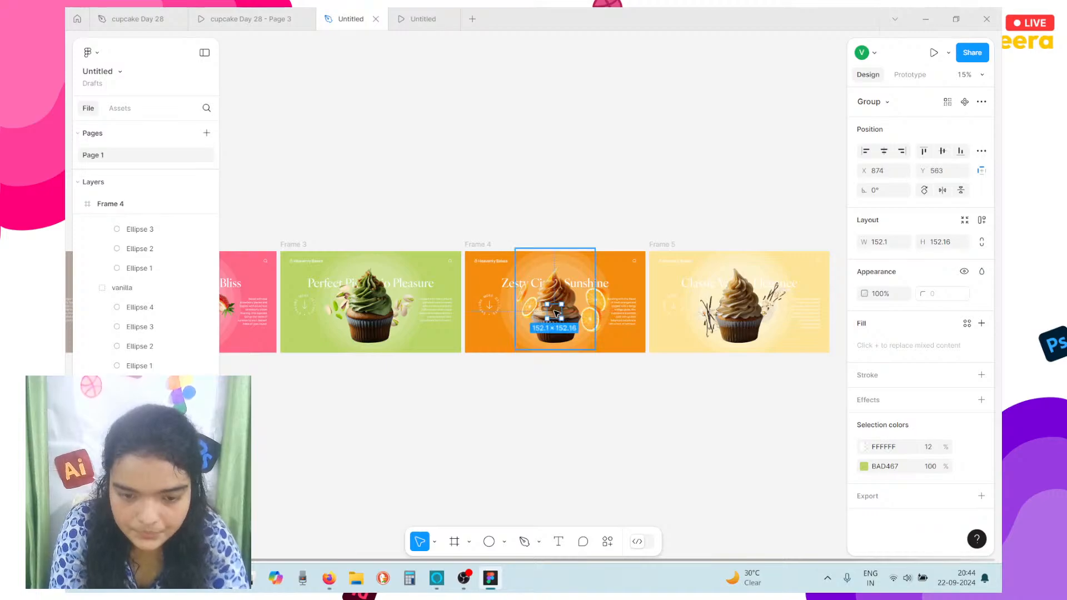
Copy Frame 4's orange circle group and paste it into Frame 5
{"action": "left_click", "coordinate": [477, 245]}
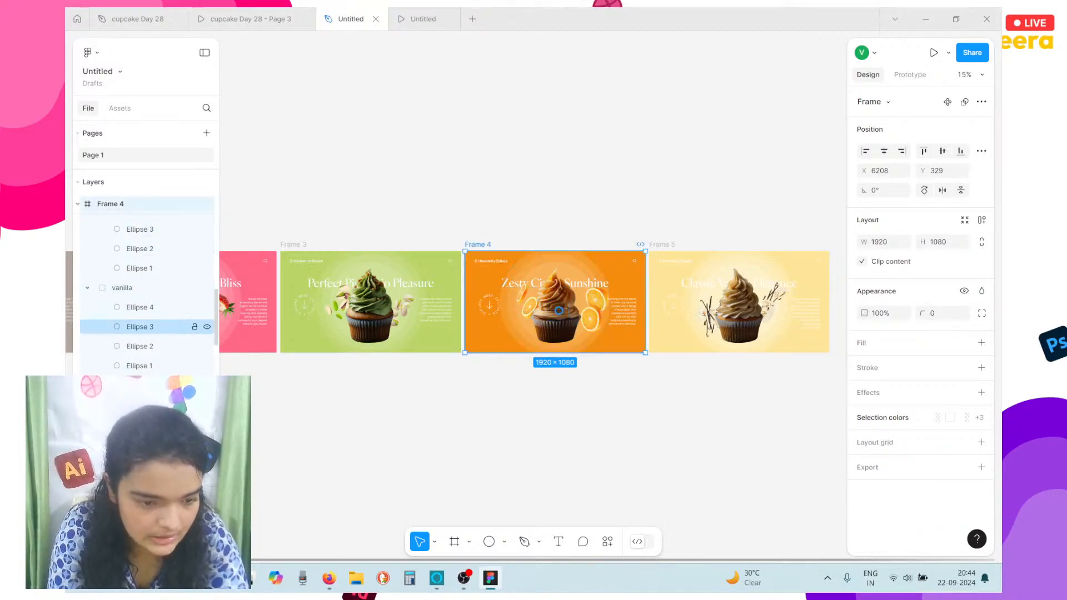
{"action": "scroll", "coordinate": [119, 289], "scroll_direction": "up", "scroll_amount": 3}
{"action": "left_click", "coordinate": [119, 277]}
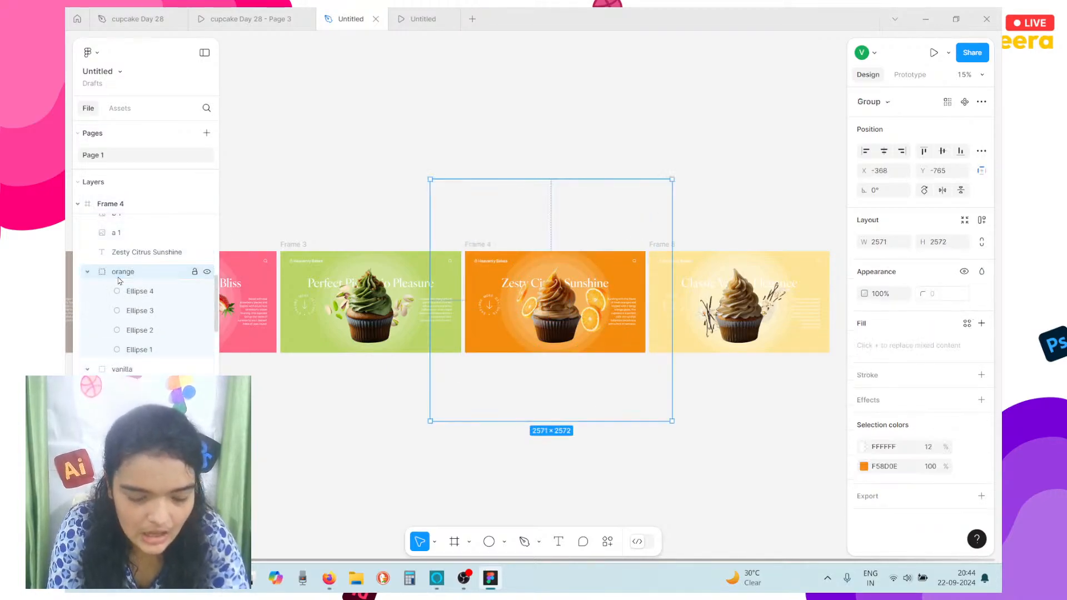
{"action": "left_click", "coordinate": [660, 246]}
{"action": "key", "text": "ctrl+v"}
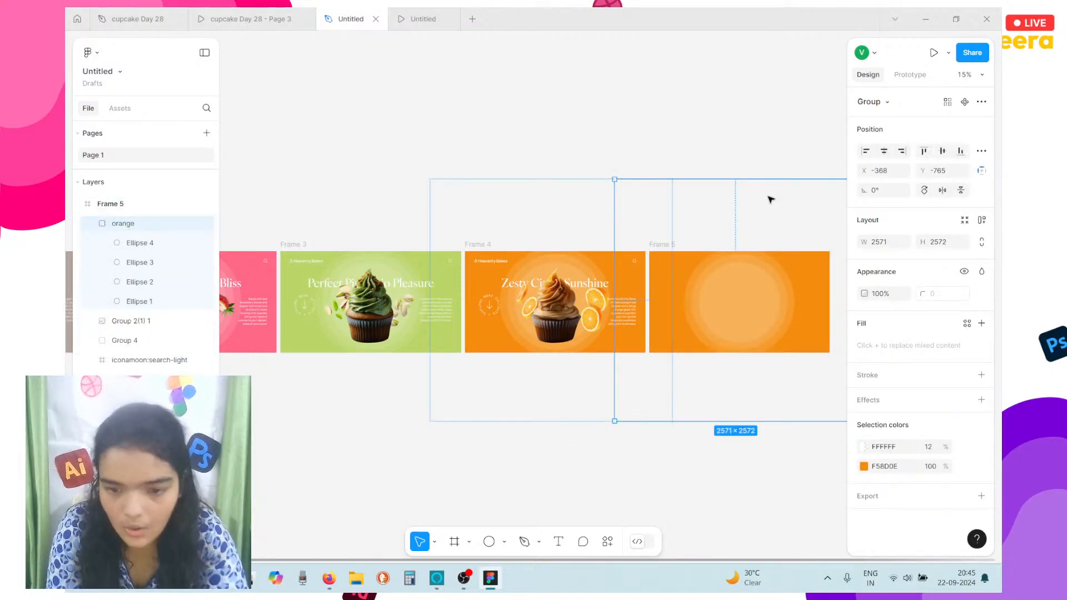
Shrink the pasted orange group to about 265 × 265 over Frame 5's cupcake and send it to the back
{"action": "left_click", "coordinate": [884, 151]}
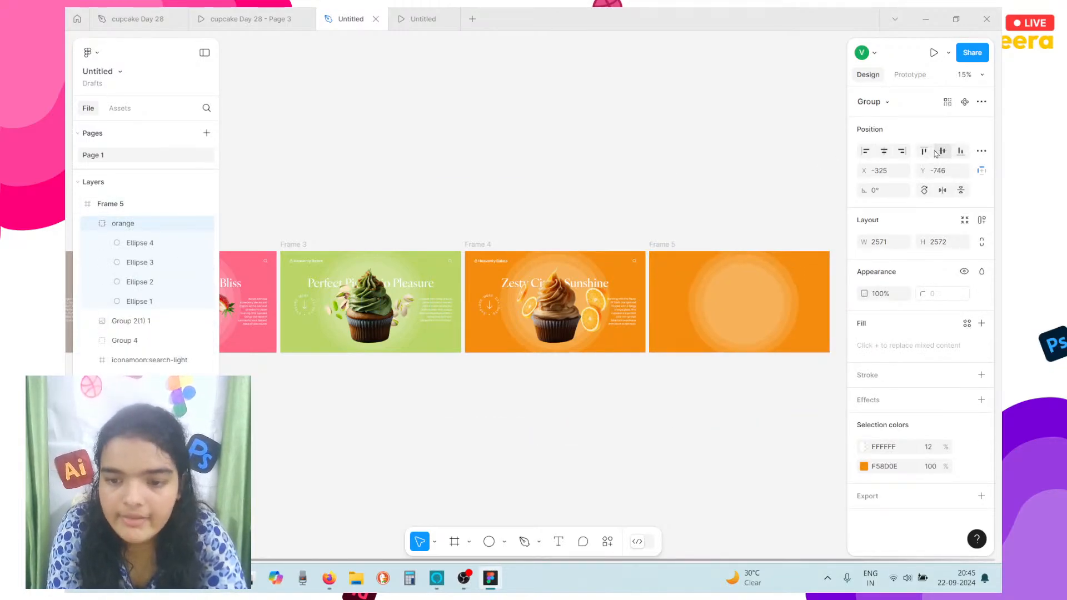
{"action": "left_click_drag", "start_coordinate": [769, 183], "coordinate": [748, 313]}
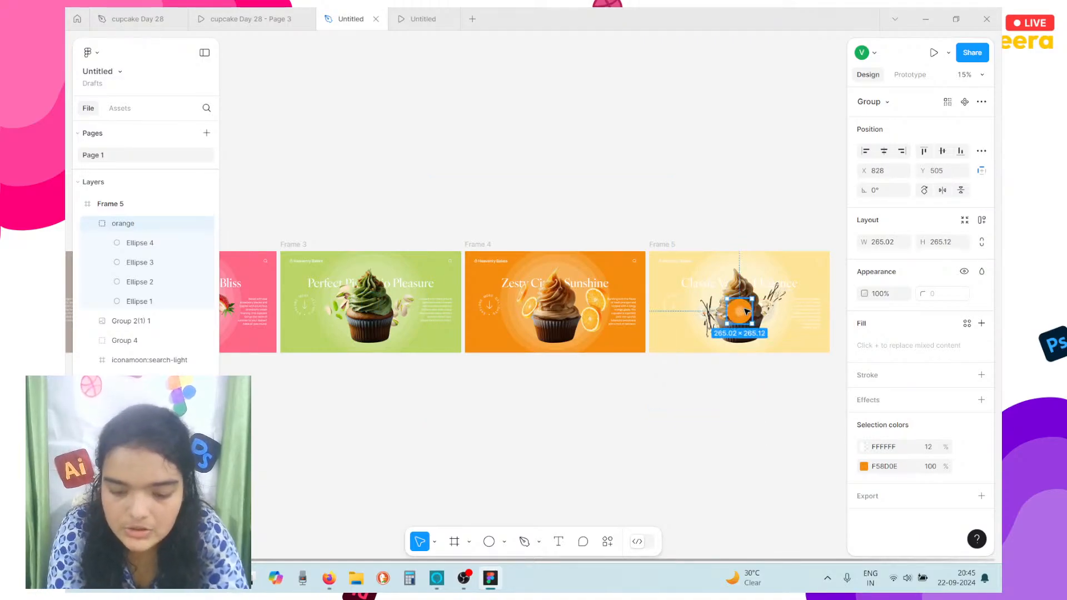
{"action": "key", "text": "ctrl+bracketleft"}
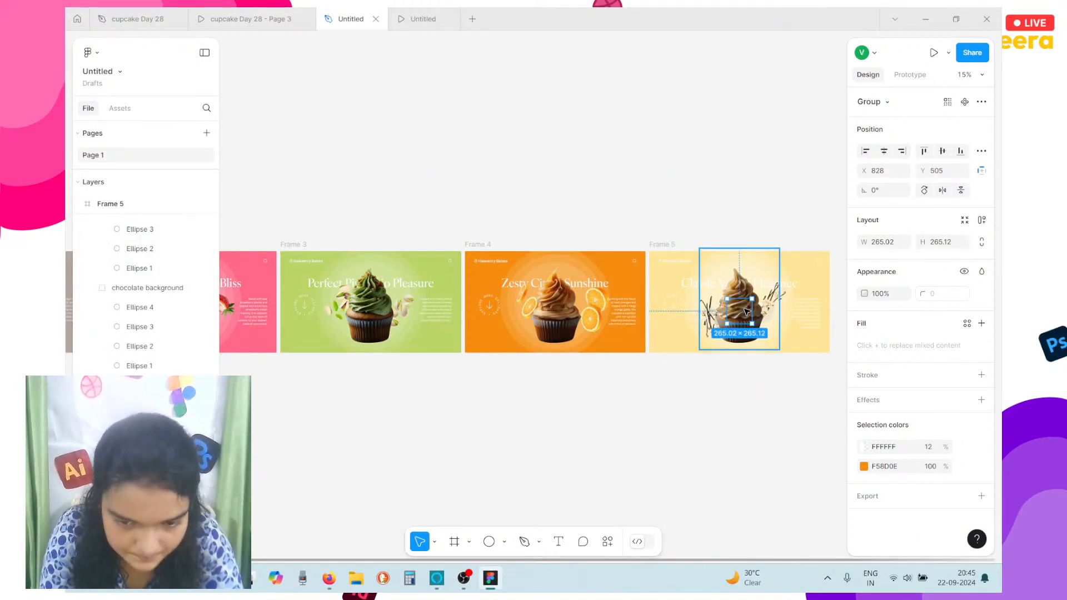
Copy Frame 5's vanilla circle group and paste it into Frame 1
{"action": "scroll", "coordinate": [748, 312], "scroll_direction": "down", "scroll_amount": 3}
{"action": "left_click", "coordinate": [757, 273]}
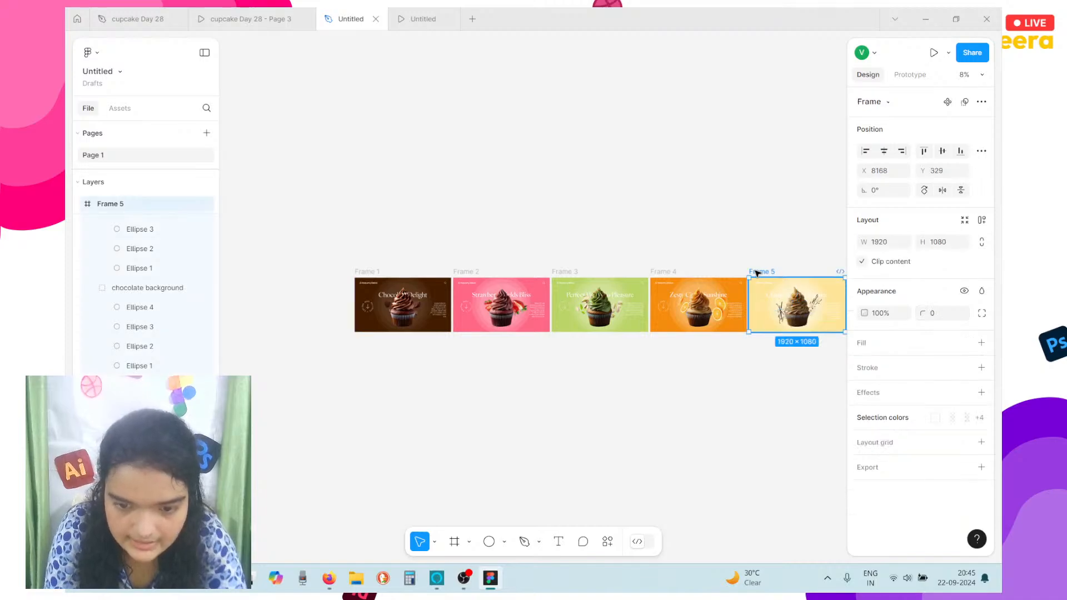
{"action": "scroll", "coordinate": [133, 270], "scroll_direction": "up", "scroll_amount": 2}
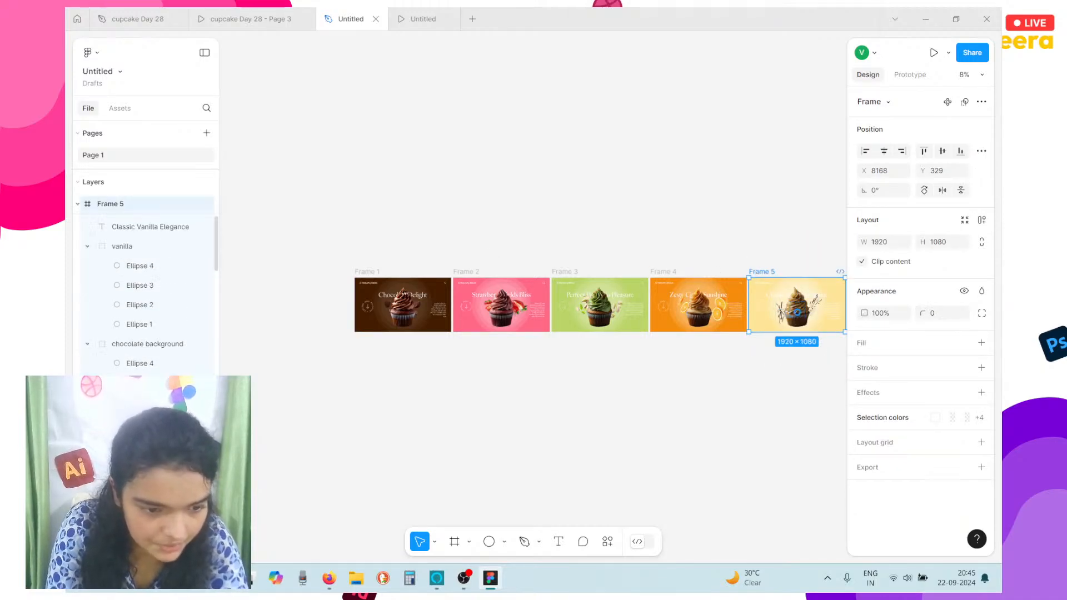
{"action": "left_click", "coordinate": [125, 247]}
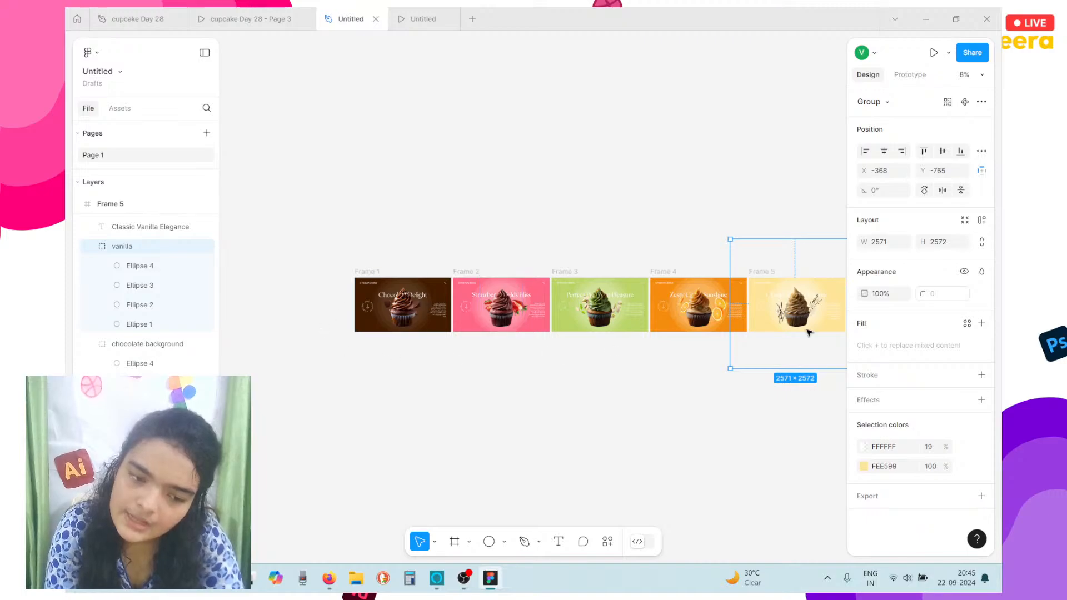
{"action": "left_click", "coordinate": [365, 273]}
{"action": "key", "text": "ctrl+v"}
{"action": "scroll", "coordinate": [345, 305], "scroll_direction": "left", "scroll_amount": 1}
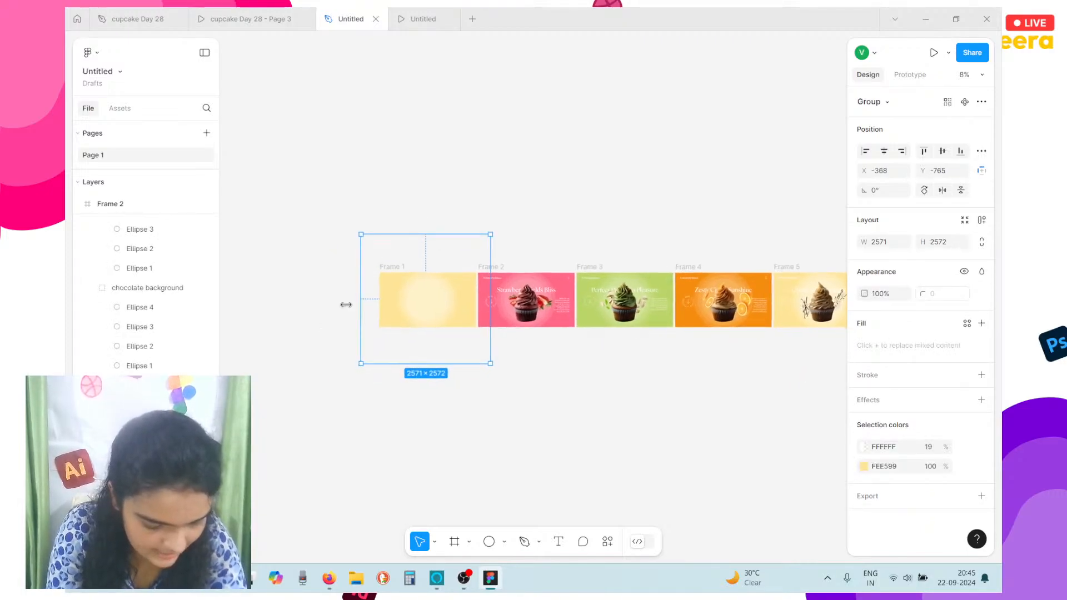
Shrink the pasted vanilla group to about 355 × 355 and centre it behind Frame 1's cupcake at the back
{"action": "scroll", "coordinate": [407, 341], "scroll_direction": "up", "scroll_amount": 4}
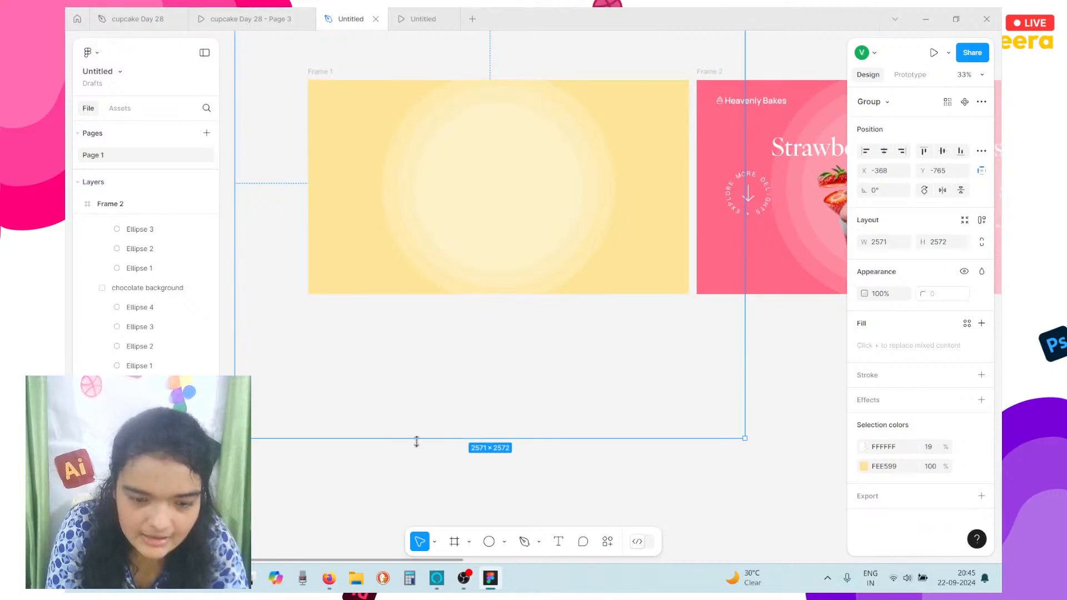
{"action": "left_click_drag", "start_coordinate": [478, 199], "coordinate": [496, 243]}
{"action": "left_click_drag", "start_coordinate": [507, 89], "coordinate": [512, 200]}
{"action": "left_click", "coordinate": [885, 152]}
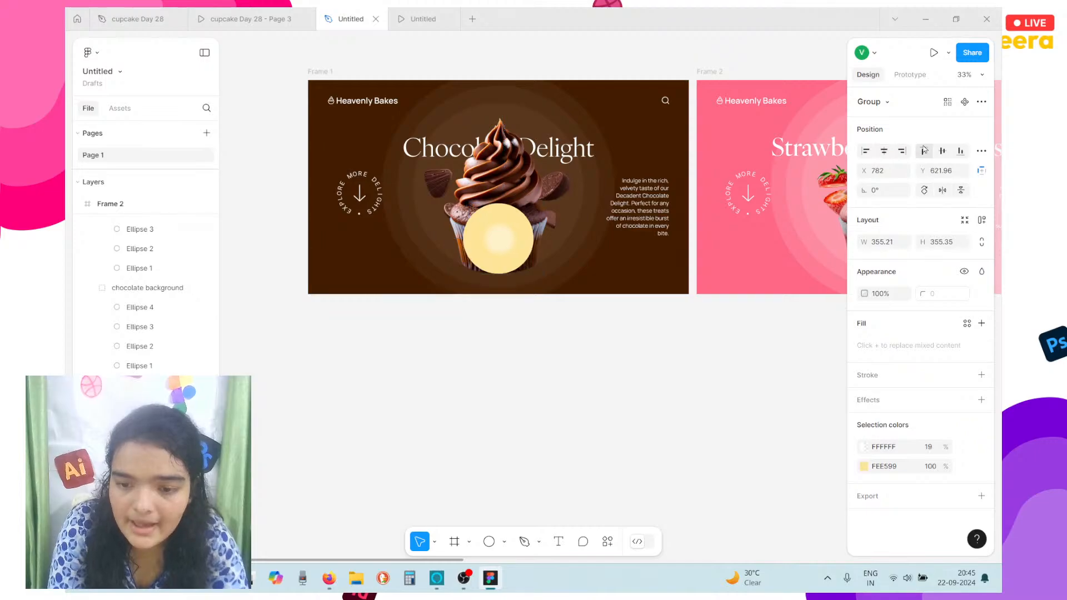
{"action": "left_click", "coordinate": [942, 151]}
{"action": "key", "text": "ctrl+["}
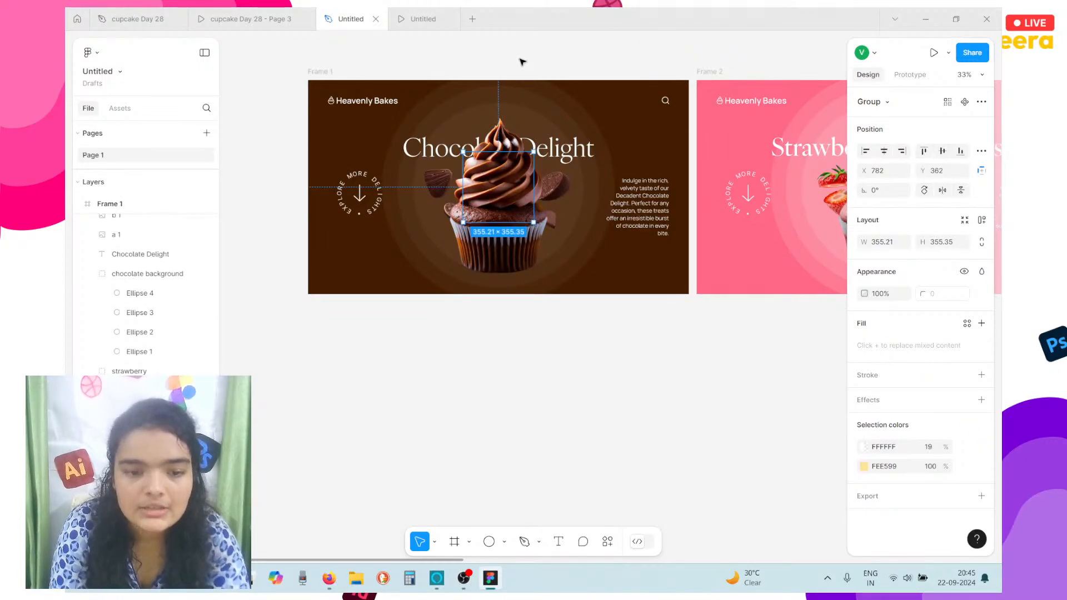
Play the prototype preview in full screen and check the transitions between the cupcake frames
{"action": "left_click", "coordinate": [418, 19]}
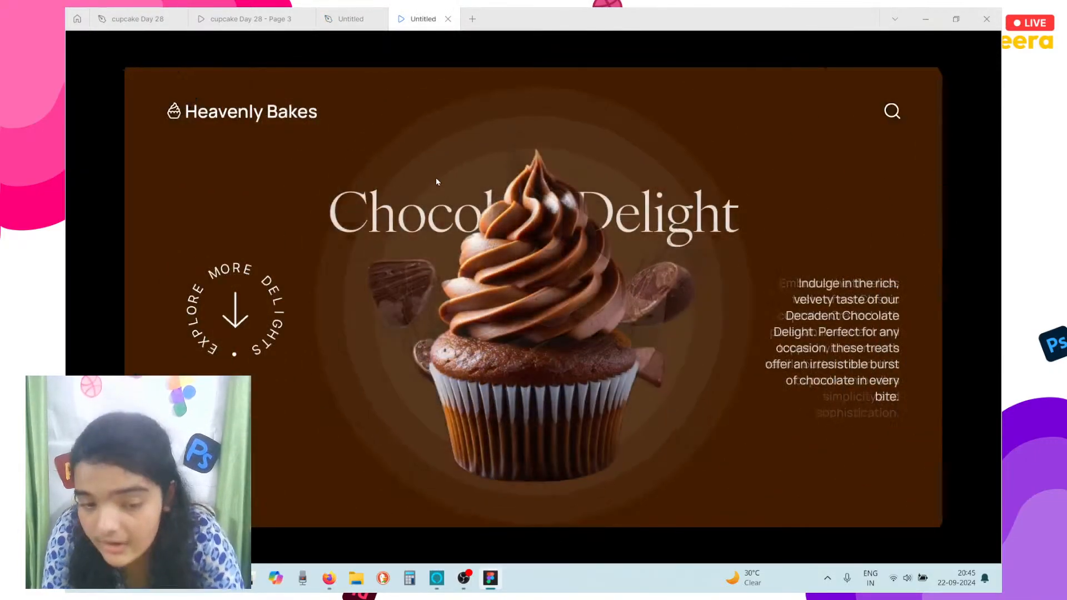
{"action": "key", "text": "f"}
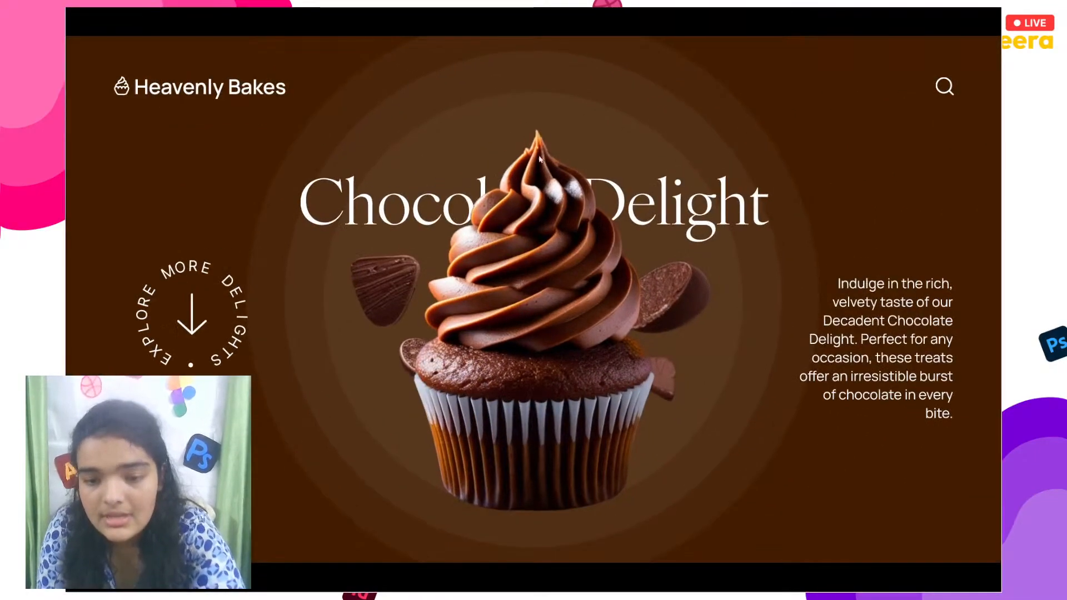
{"action": "left_click", "coordinate": [748, 339]}
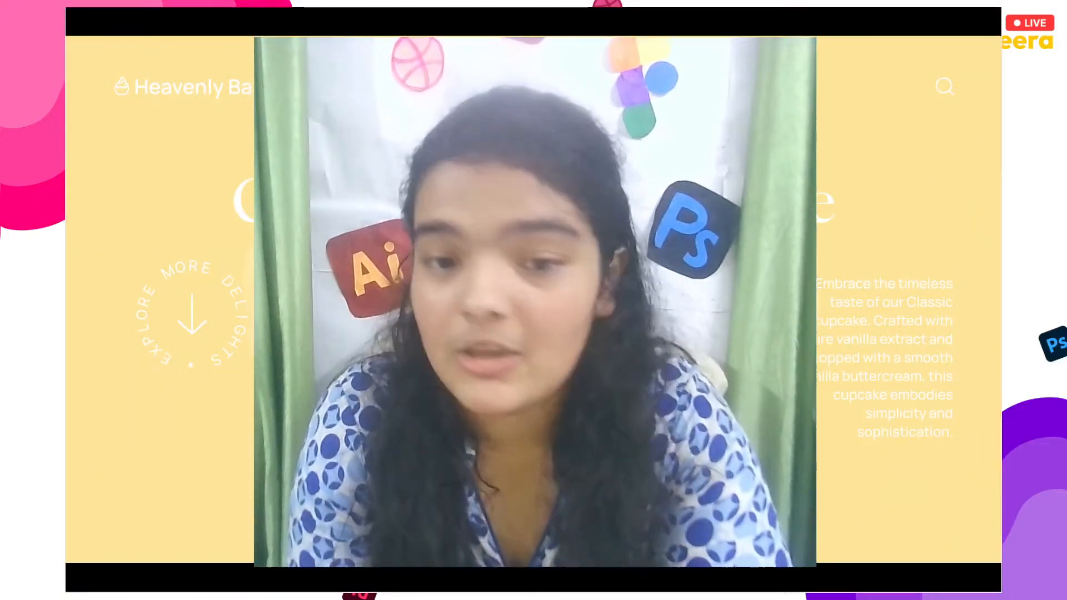
Leave the full-screen preview, minimize the prototype window and switch to OBS
{"action": "key", "text": "Escape"}
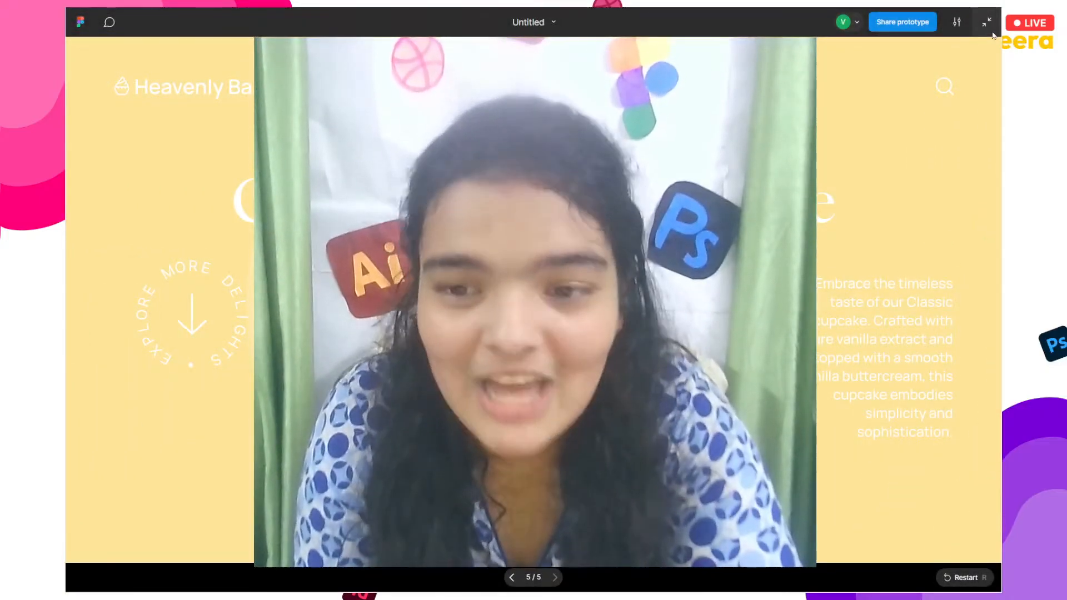
{"action": "left_click", "coordinate": [924, 20]}
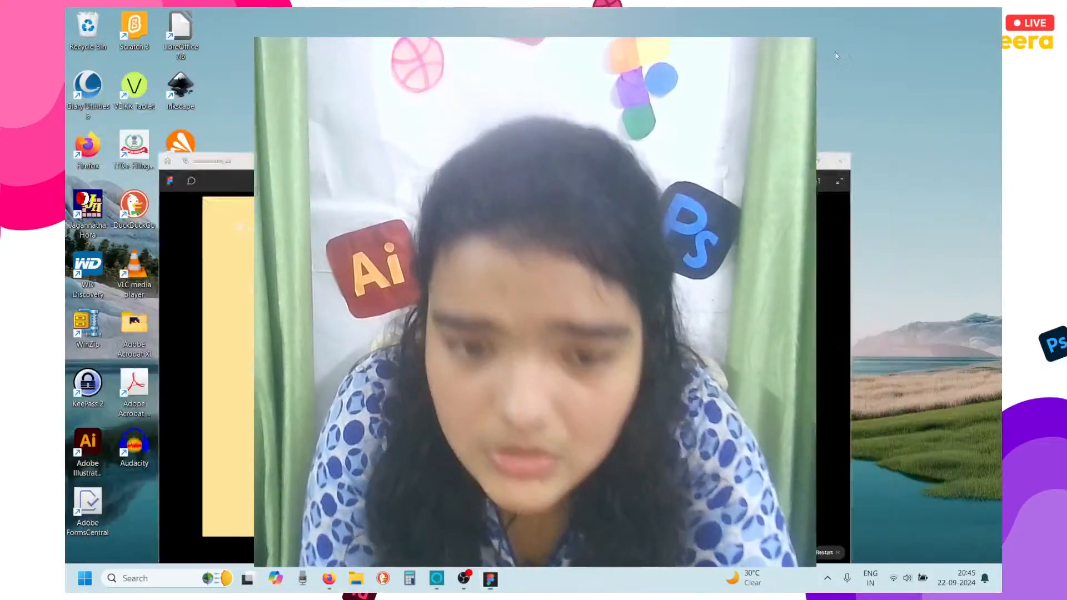
{"action": "left_click", "coordinate": [463, 588]}
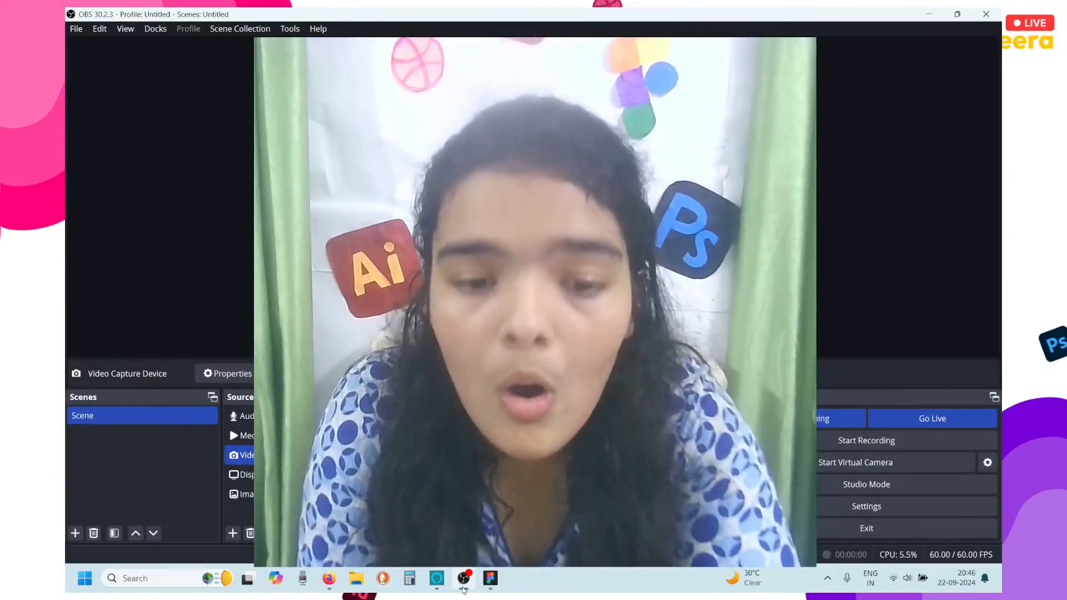